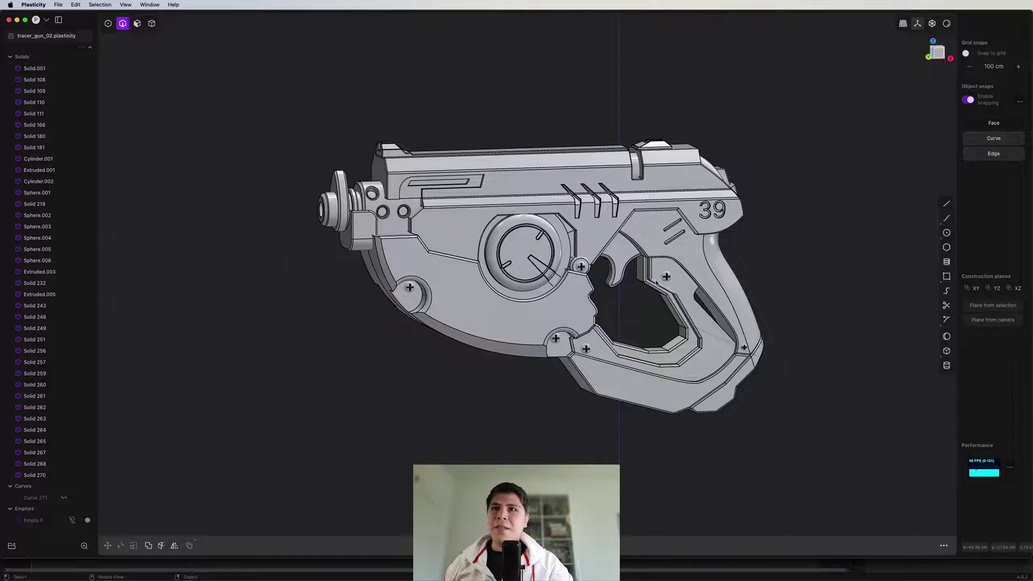
Switch to a new empty document and delete its default cube
key("super+Tab")
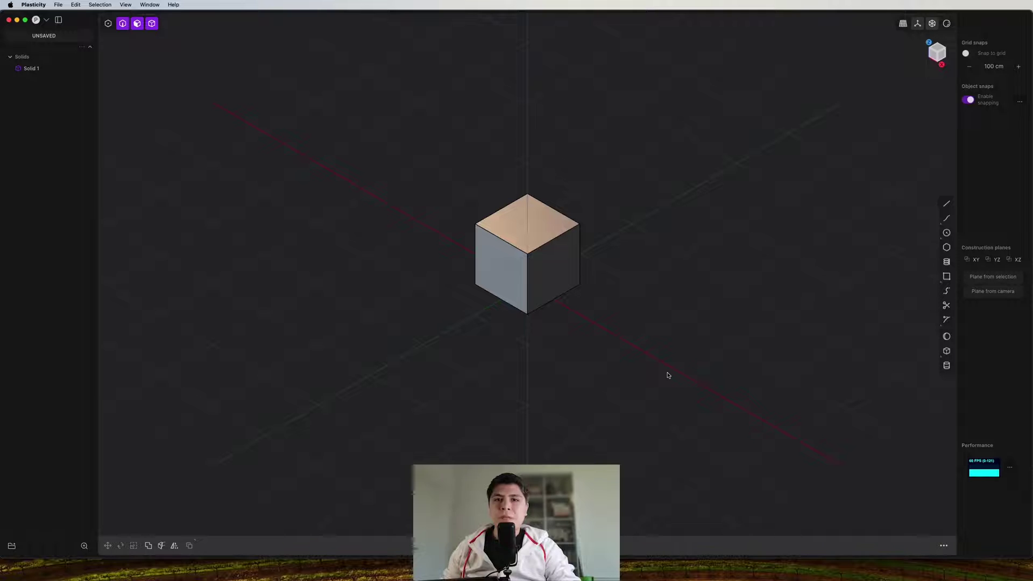
left_click(548, 267)
key("Delete")
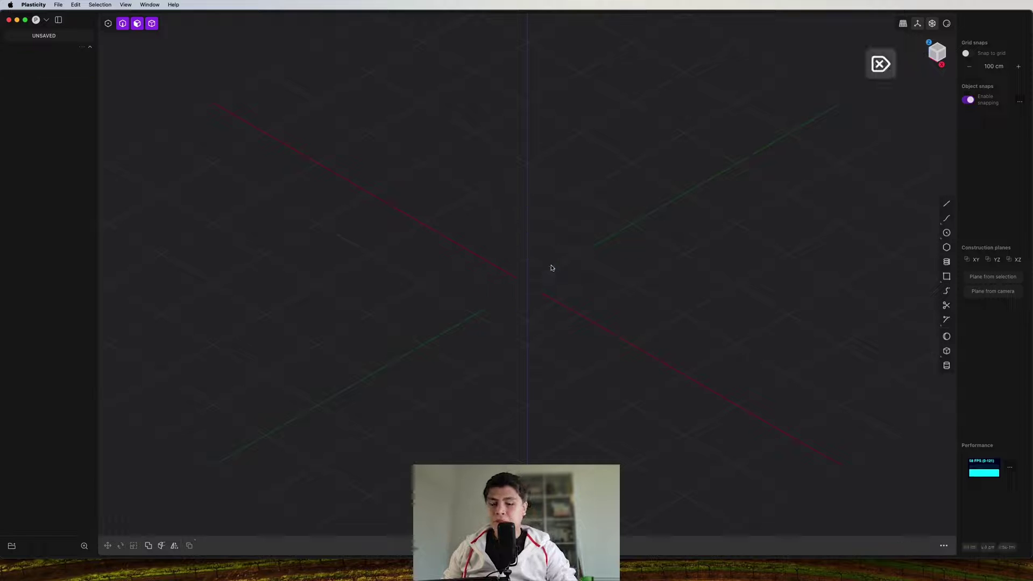
Set the front view and import the Tracer gun reference image into the scene
key("1")
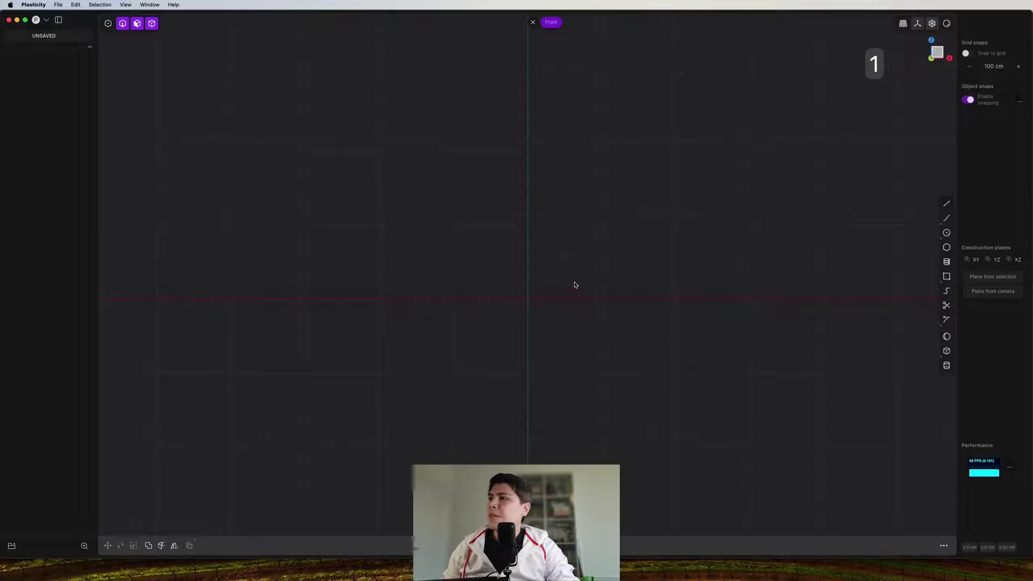
left_click_drag(374, 253, 548, 223)
middle_click_drag(584, 306, 578, 301, "shift")
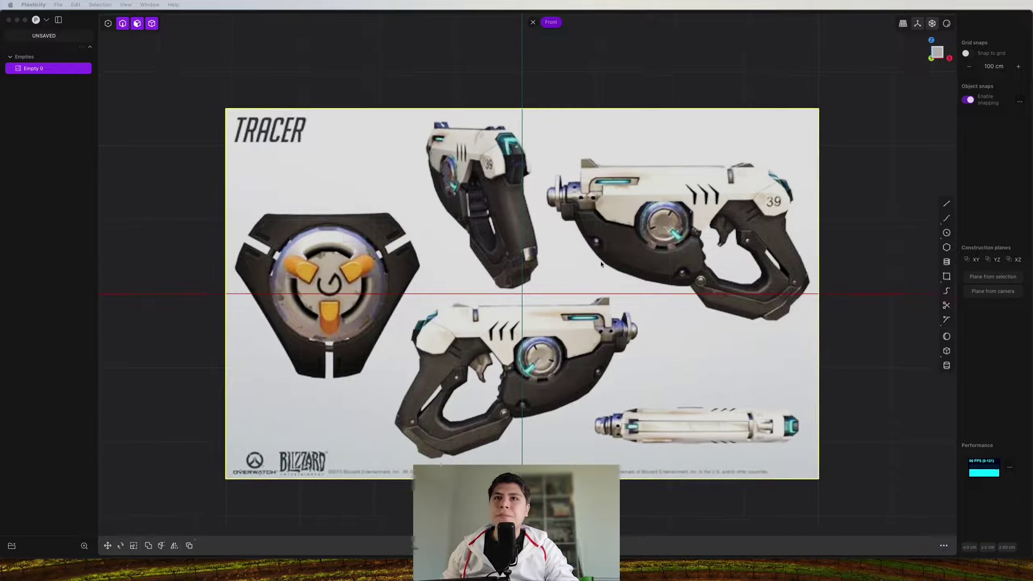
Move the reference image in screen space so the upper-right side view of the gun lies over the origin
left_click(682, 240)
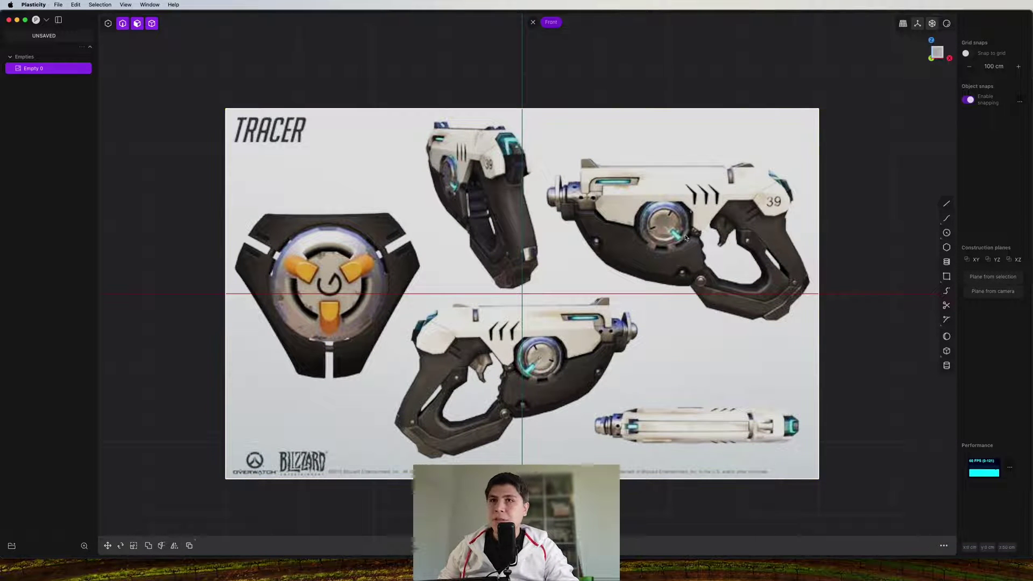
key("g")
key("g")
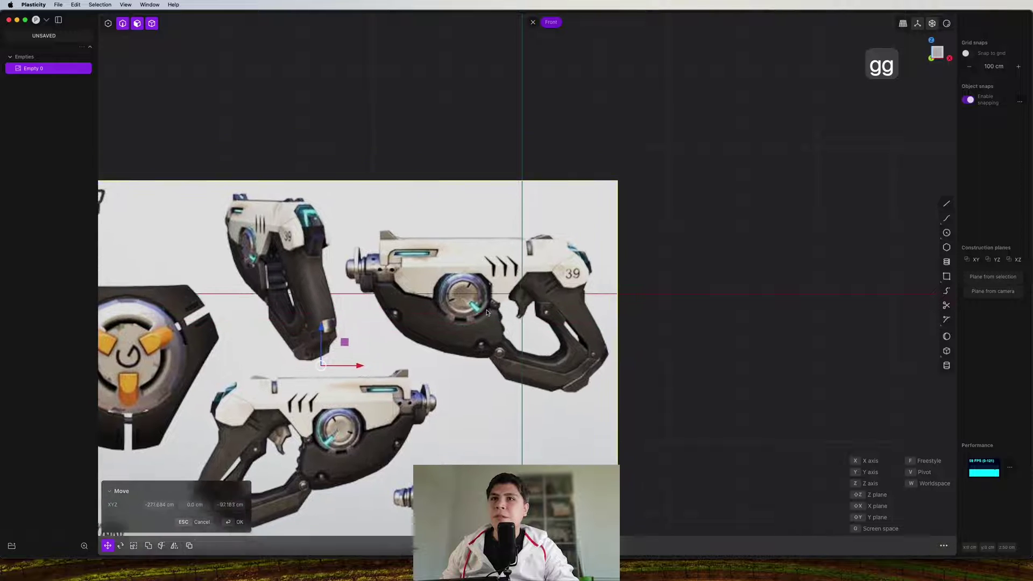
scroll(654, 251, "down", 2)
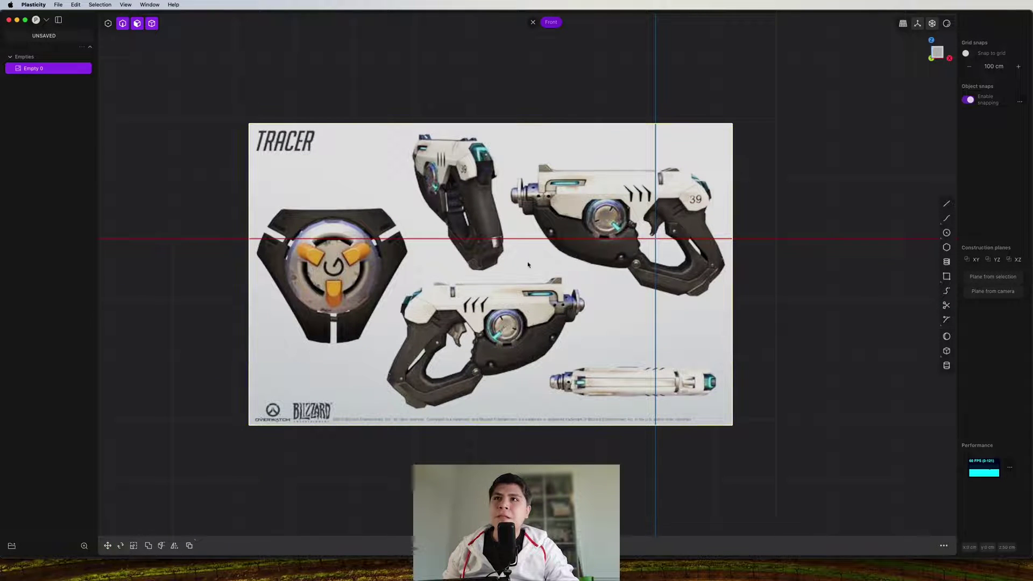
scroll(719, 270, "up", 5)
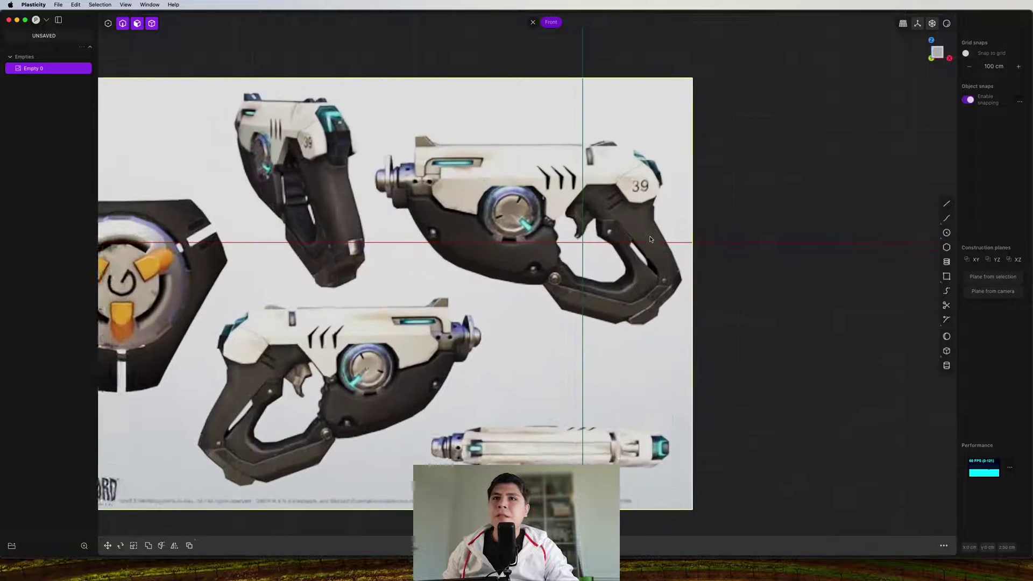
Set the reference image's material to Front depth, 0.20 opacity and Front only culling
key("m")
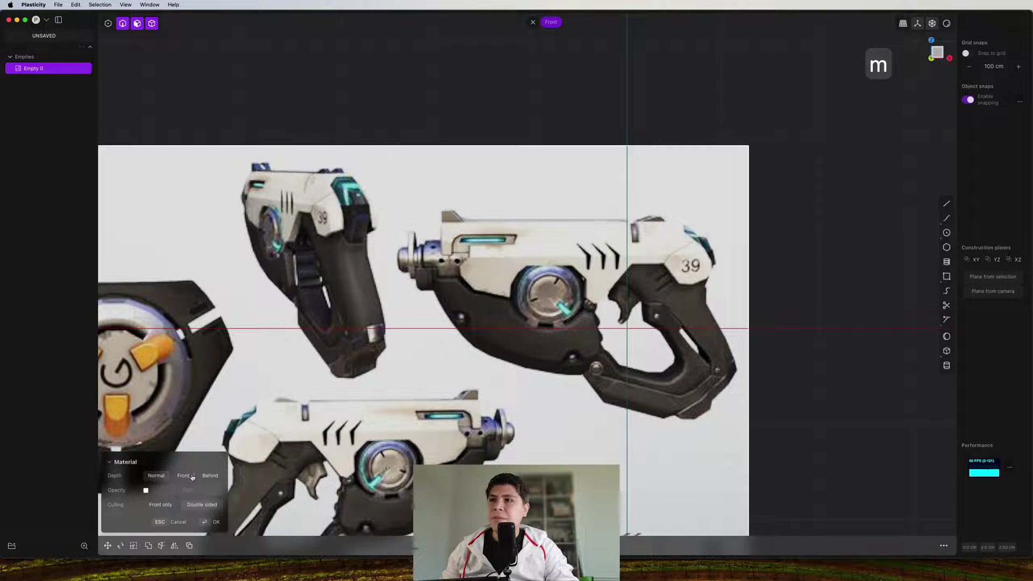
mouse_move(206, 491)
left_mouse_down()
mouse_move(195, 491)
mouse_move(207, 491)
left_mouse_up()
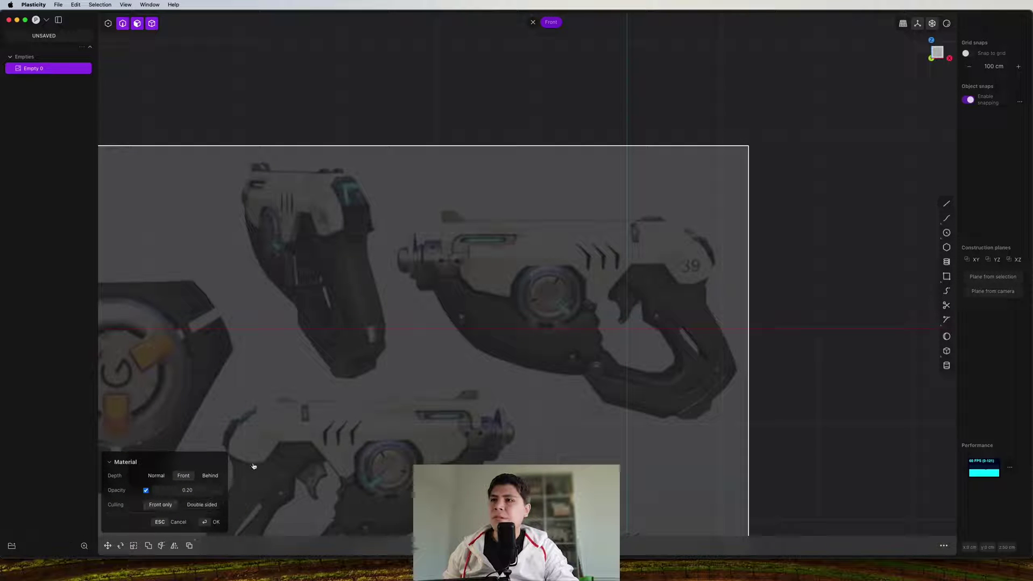
Move the reference image back along the Y axis, behind the modelling plane
middle_click_drag(640, 325, 571, 314)
key("g")
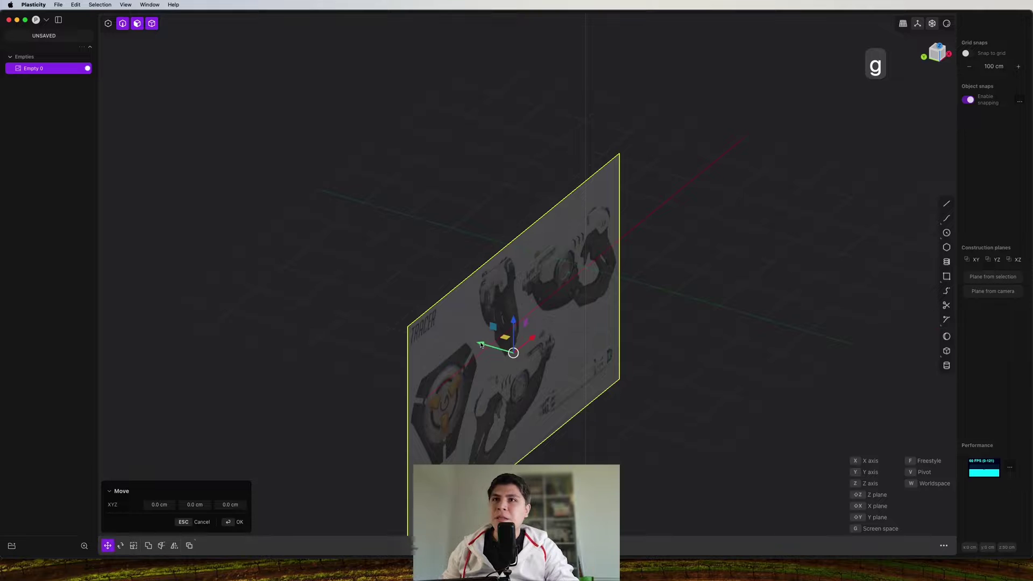
middle_click_drag(481, 344, 655, 254)
key("Escape")
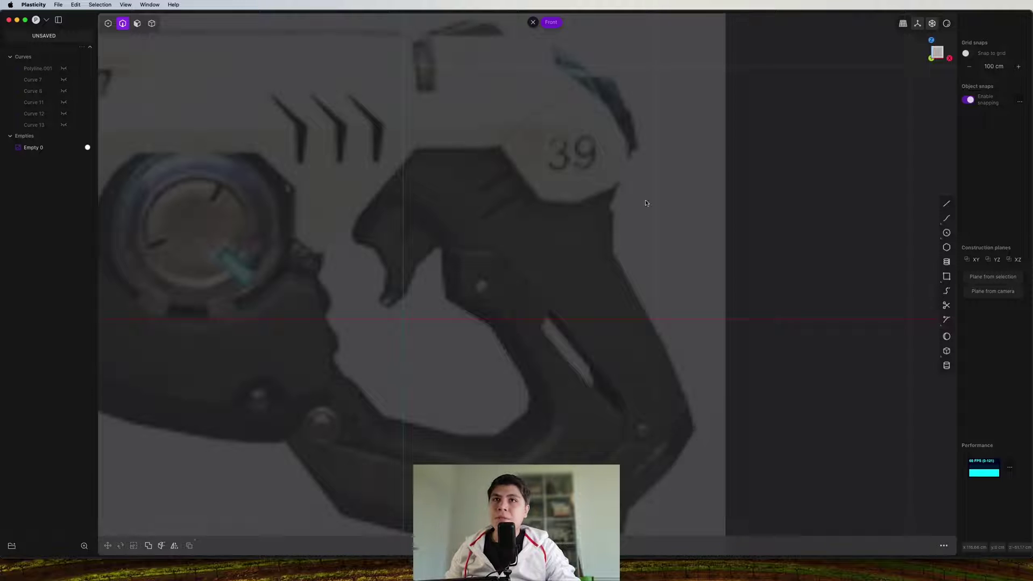
Trace the rear outline of the grip in front view with a control-point curve, from beside the 39 marking to the grip's lower corner
key("ctrl+super+c")
scroll(637, 143, "up", 2)
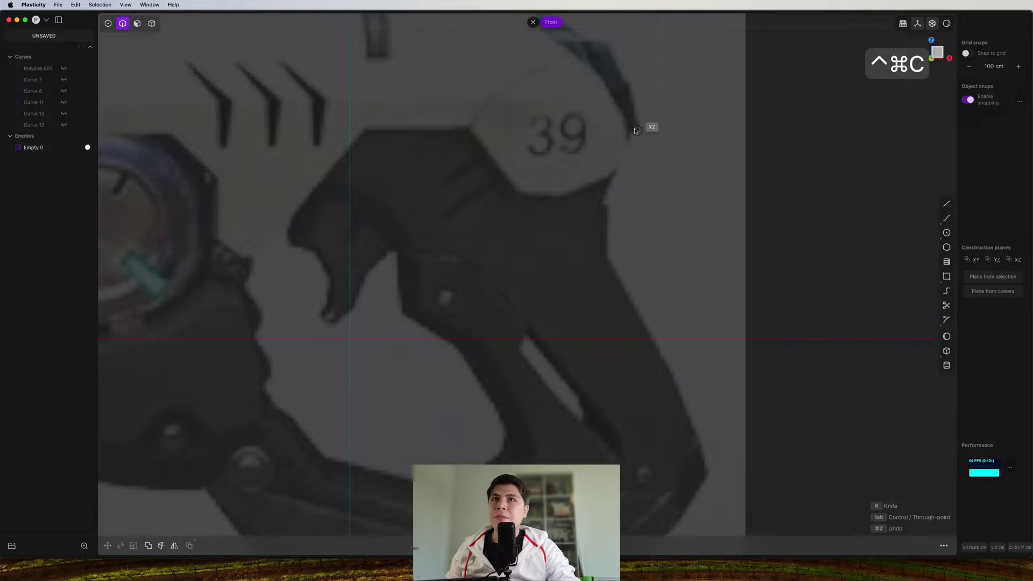
left_click(634, 124)
left_click(607, 169)
left_click(590, 214)
left_click(600, 255)
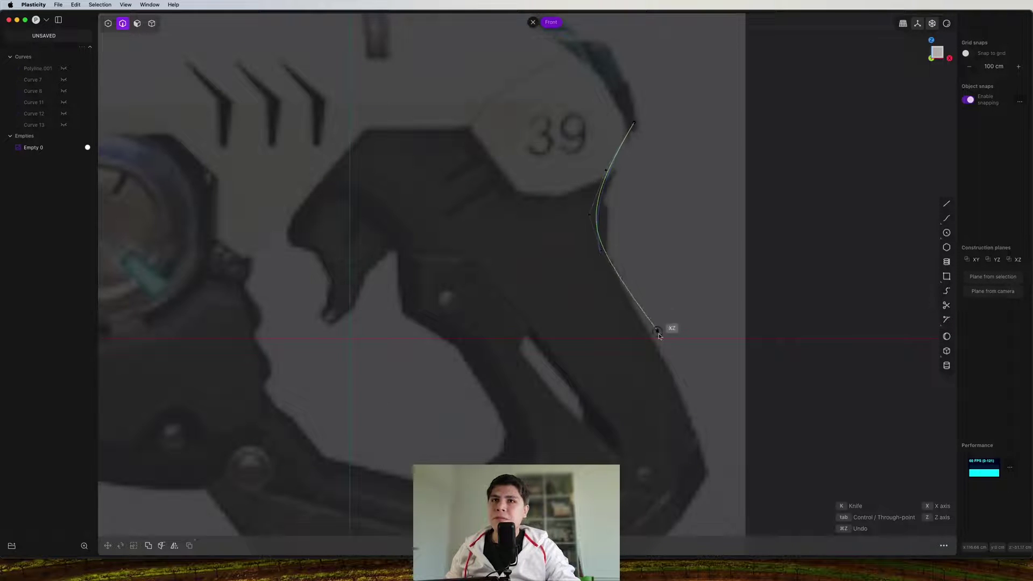
left_click(672, 353)
middle_click_drag(705, 445, 696, 224, "shift")
scroll(696, 231, "up", 2)
left_click(699, 267)
right_click(699, 267)
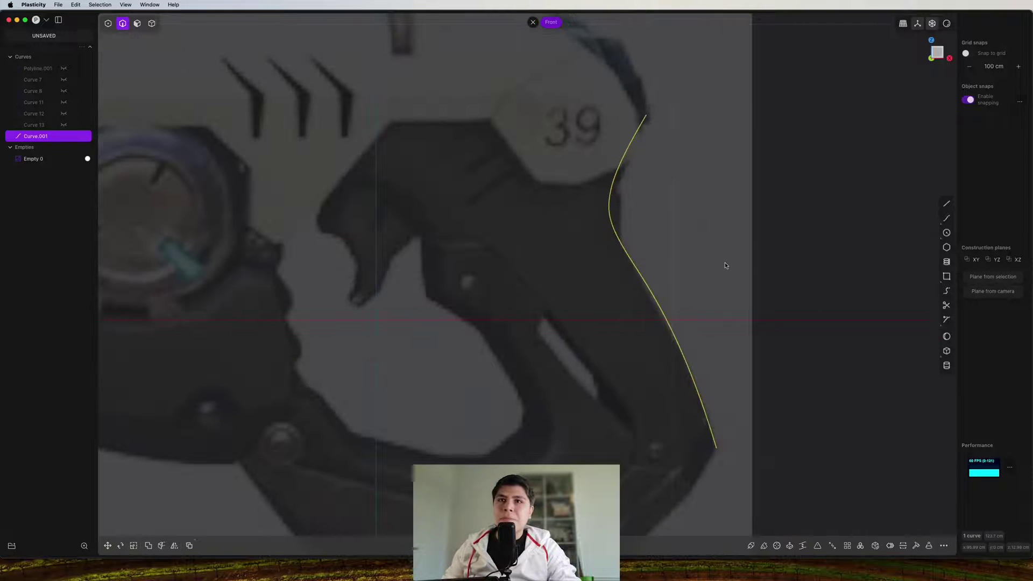
Draw a polyline from the rear curve's upper end straight across the top of the grip and diagonally down above the trigger
middle_click_drag(607, 302, 648, 284, "shift")
scroll(648, 284, "up", 1)
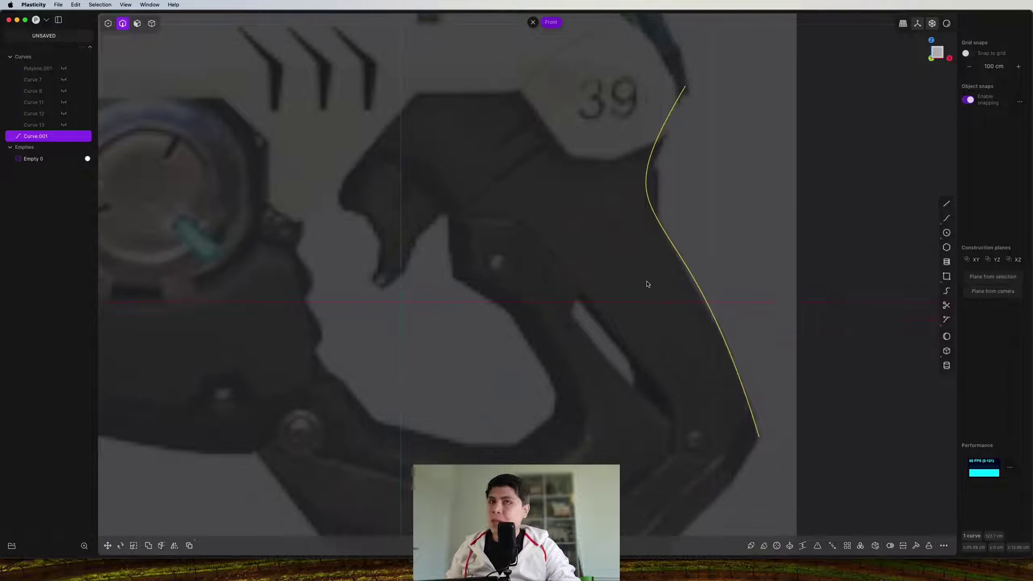
key("shift+a")
middle_click_drag(657, 216, 728, 294, "shift")
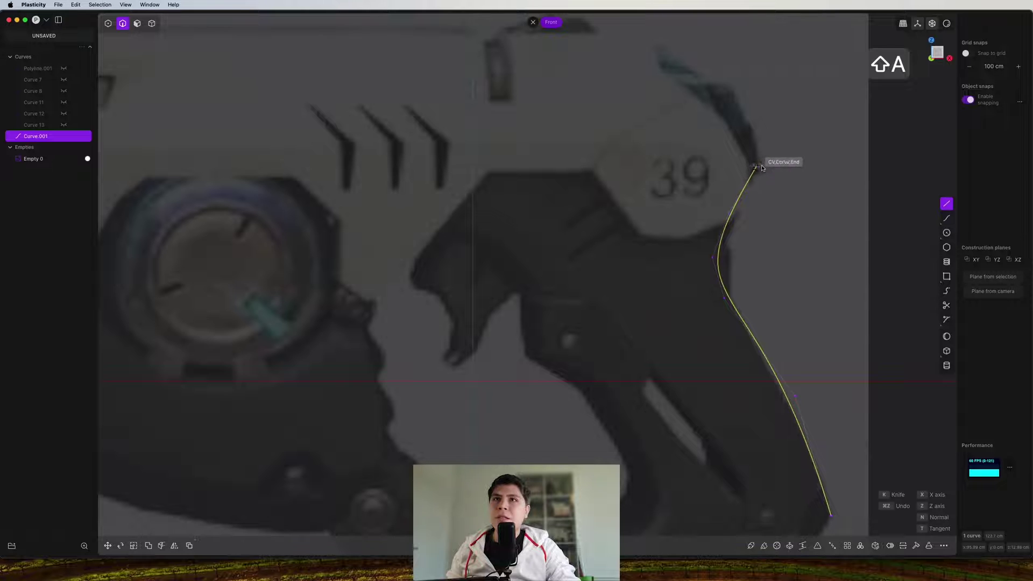
left_click(756, 168)
left_click(484, 166)
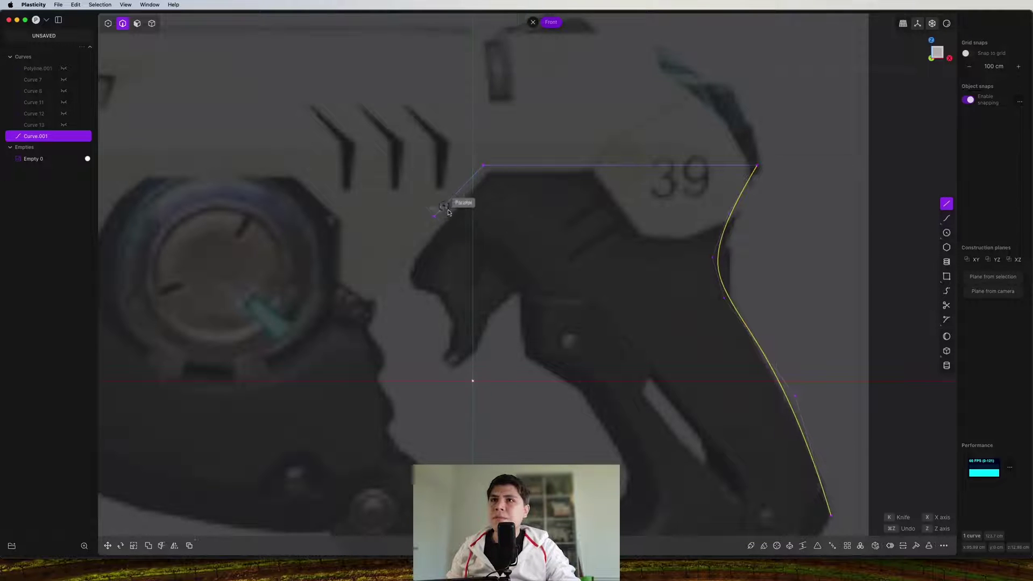
left_click(434, 215)
key("Return")
Draw a three-point curve from the polyline's free end down behind the trigger to the front of the grip
scroll(404, 211, "up", 2)
key("ctrl+super+c")
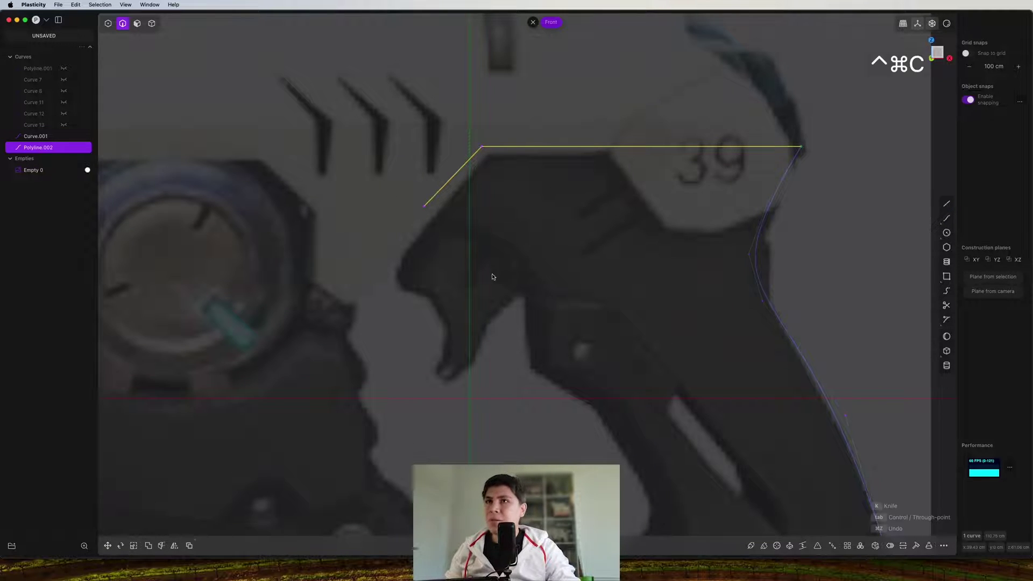
left_click(424, 207)
left_click(484, 232)
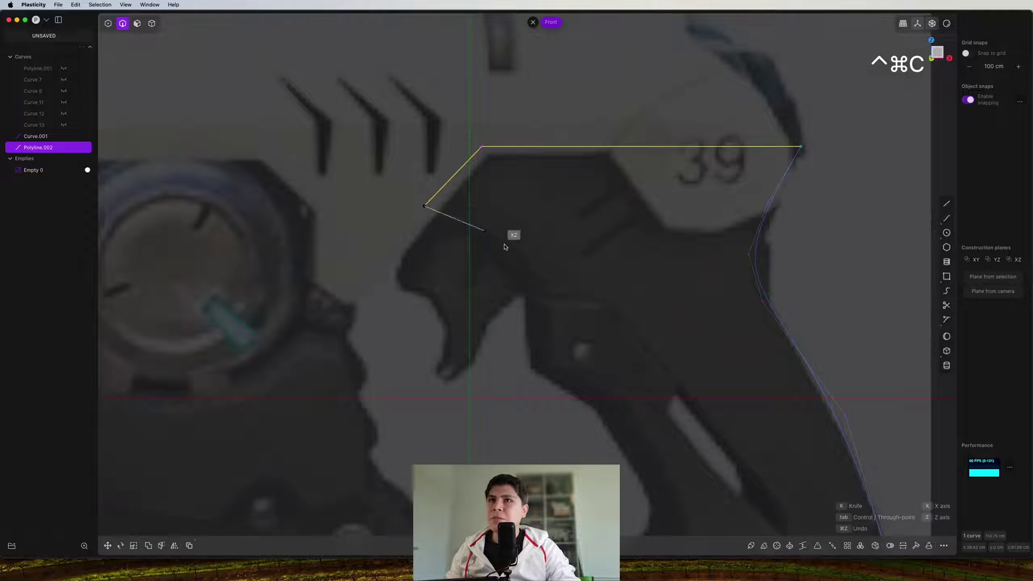
left_click(530, 297)
right_click(530, 297)
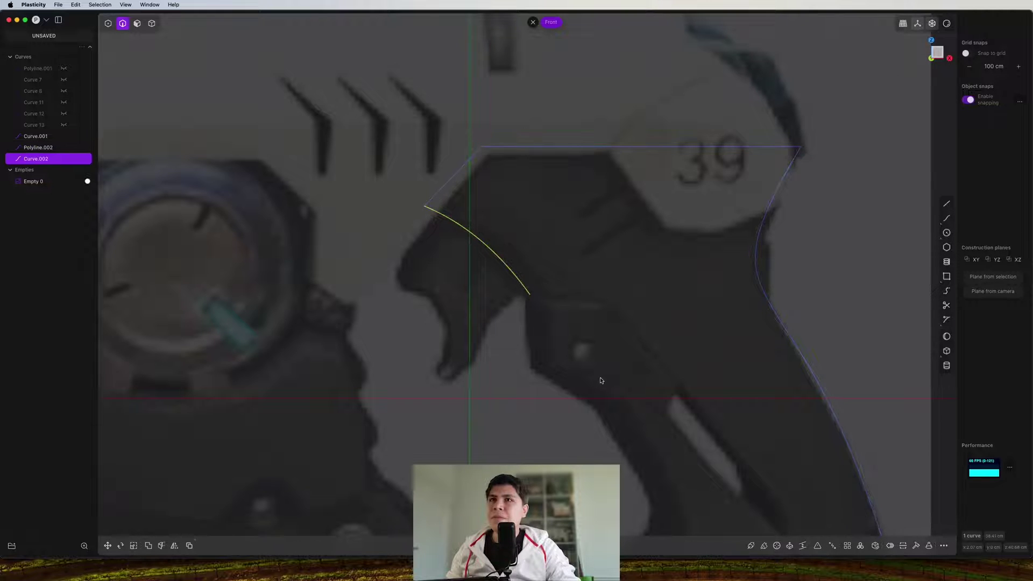
Draw a short horizontal line from the lower end of the curve behind the trigger into the grip
right_click_drag(602, 380, 562, 354)
scroll(537, 323, "up", 1)
key("shift+a")
left_click(489, 265)
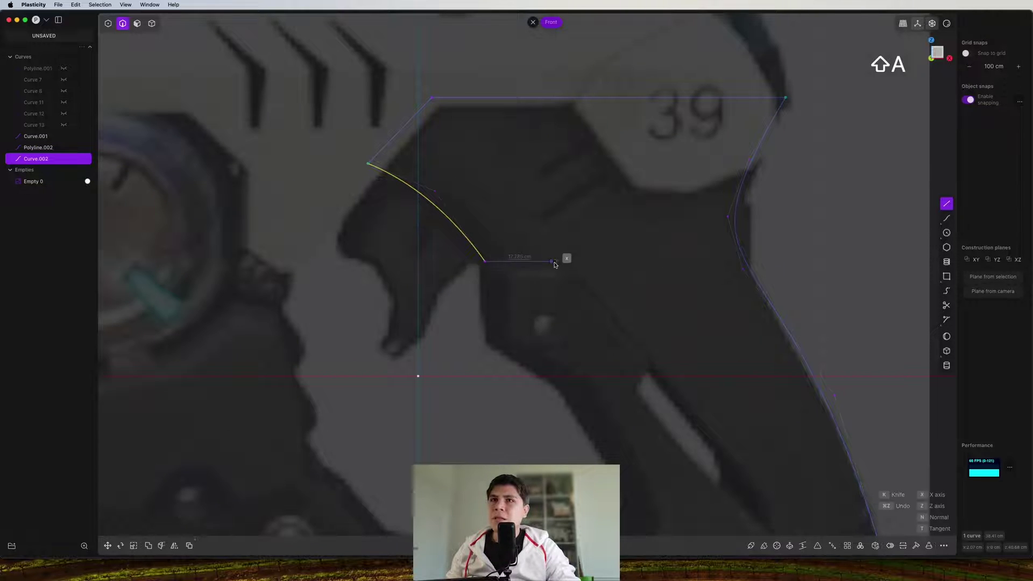
left_click(531, 263)
right_click(531, 264)
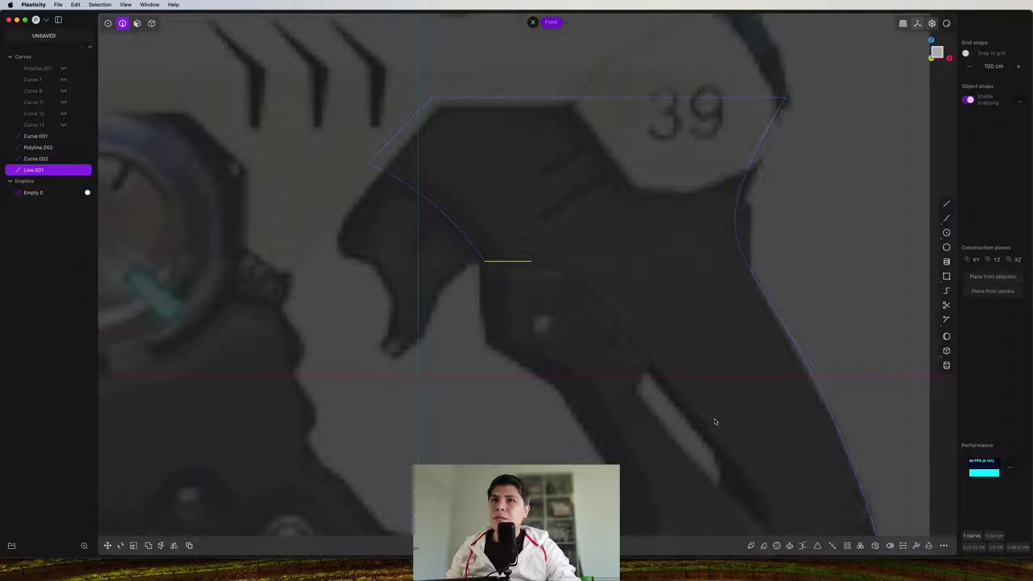
Trace the grip's inner edge with a control-point curve from the short line's end, past the slot, to below the lower screw
key("ctrl+super+c")
left_click(531, 262)
left_click(563, 262)
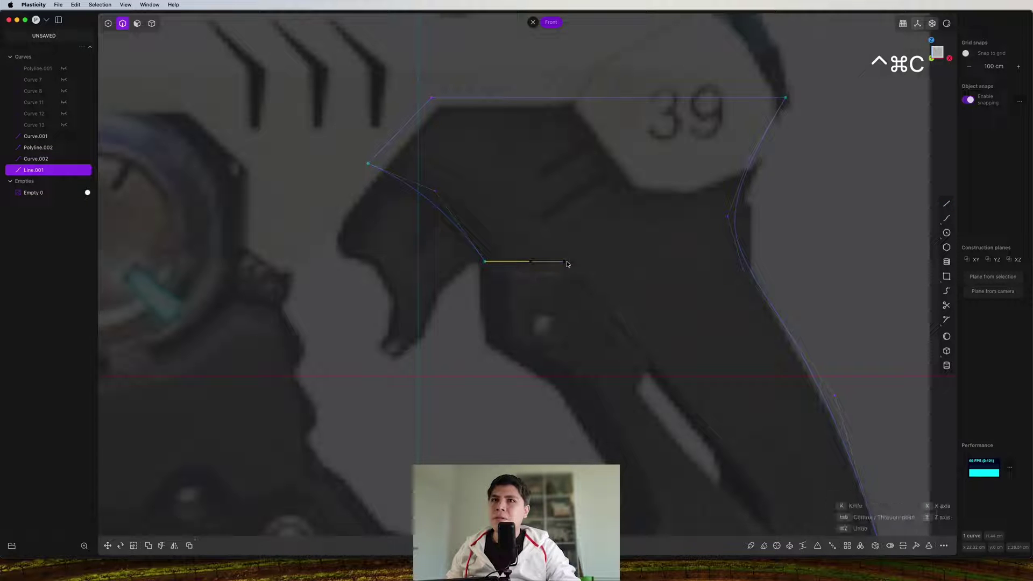
left_click(590, 280)
middle_click_drag(648, 370, 535, 226, "shift")
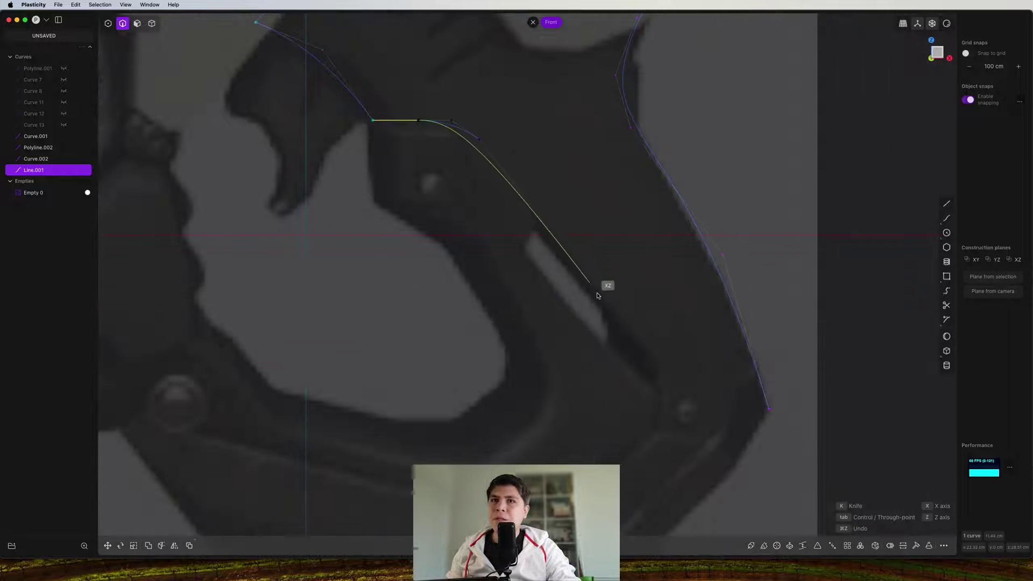
left_click(652, 347)
middle_click_drag(659, 352, 624, 237, "shift")
scroll(624, 236, "up", 5)
left_click(627, 249)
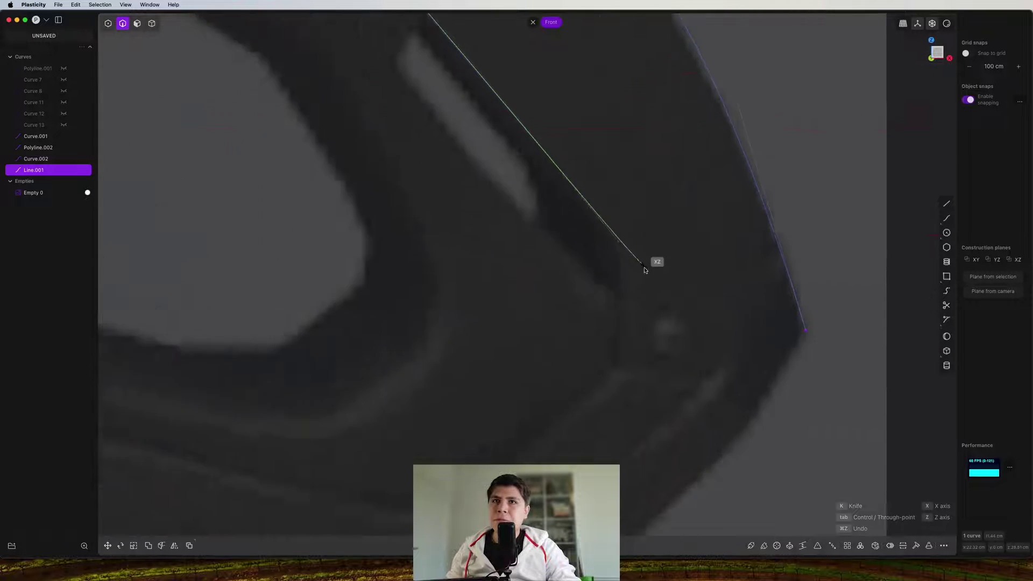
left_click(635, 308)
middle_click_drag(636, 308, 616, 223, "shift")
left_click(603, 268)
right_click(603, 269)
Close the grip outline with a two-segment polyline joining the inner curve's lower end to the rear curve's lower end
key("shift+a")
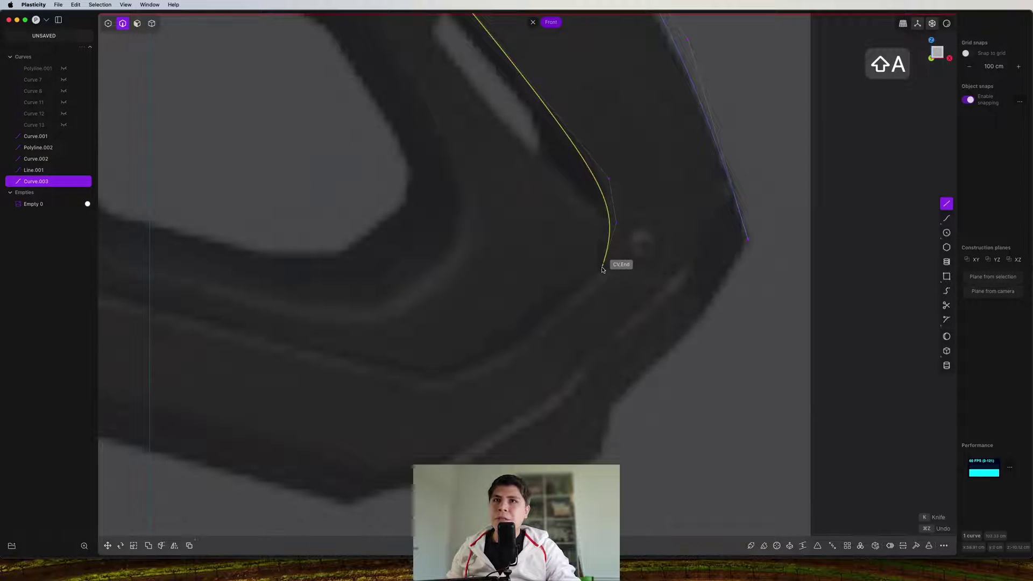
left_click(602, 269)
left_click(722, 283)
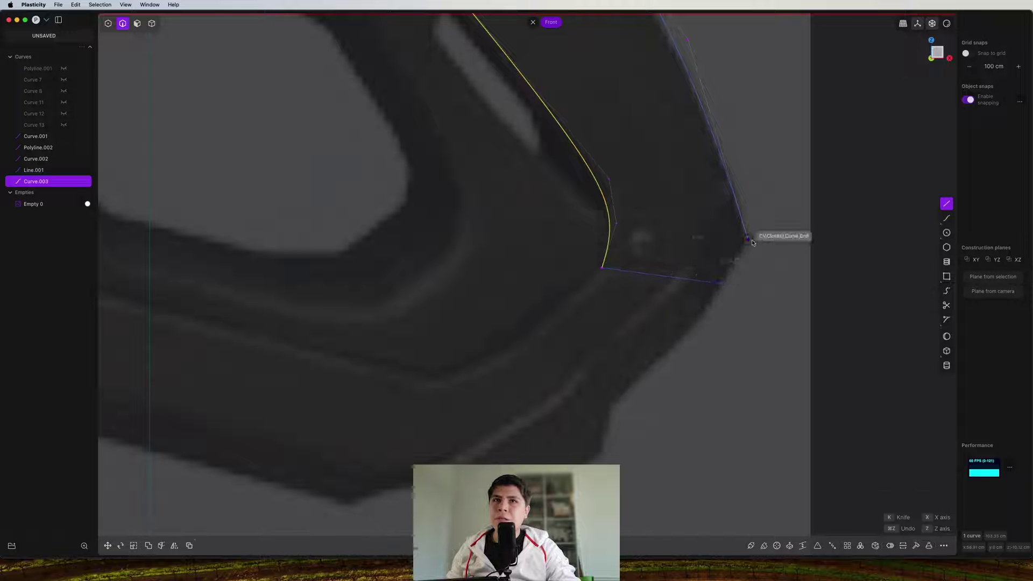
left_click(748, 240)
right_click(747, 240)
scroll(701, 195, "down", 8)
middle_click_drag(680, 144, 675, 224, "shift")
scroll(674, 224, "up", 5)
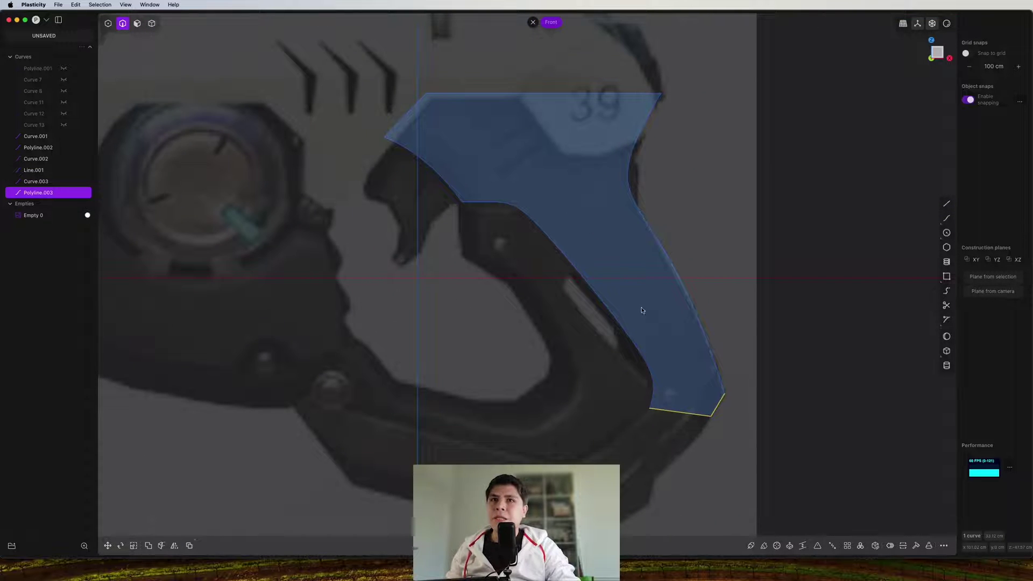
Extrude the closed grip region into a solid about 50 cm thick
key("1")
scroll(595, 209, "down", 3)
middle_click_drag(594, 209, 502, 244)
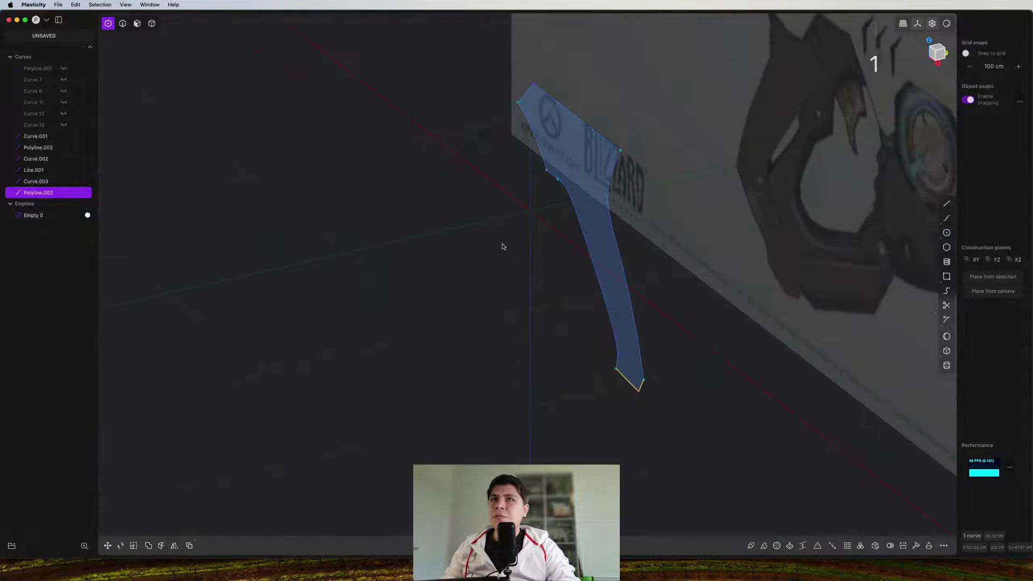
key("2")
scroll(520, 207, "down", 4)
middle_click_drag(519, 207, 688, 269)
scroll(539, 201, "up", 5)
key("3")
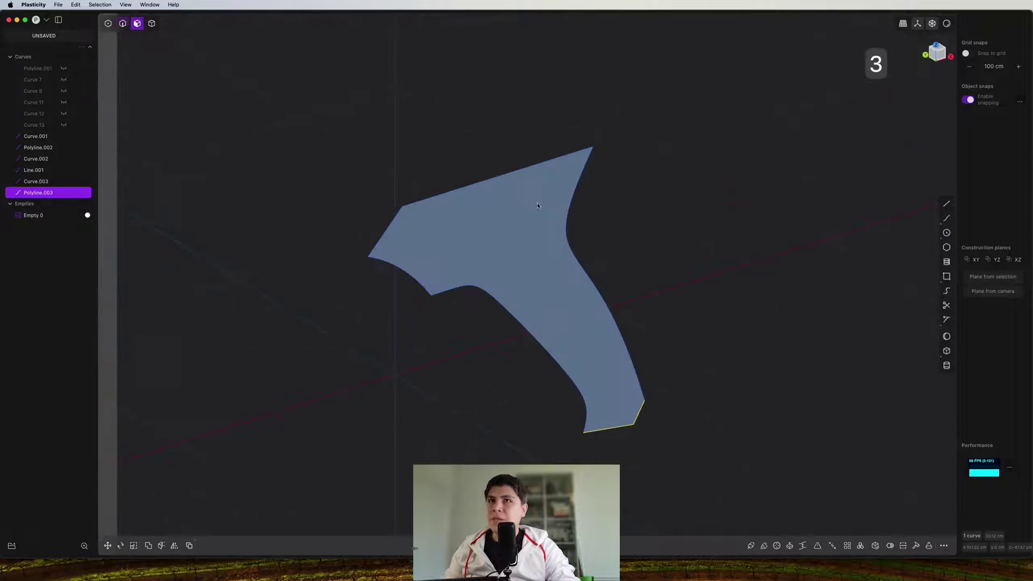
left_click(537, 202)
middle_click_drag(537, 203, 592, 240)
left_click_drag(474, 219, 592, 253)
middle_click_drag(593, 252, 422, 217)
scroll(422, 217, "down", 4)
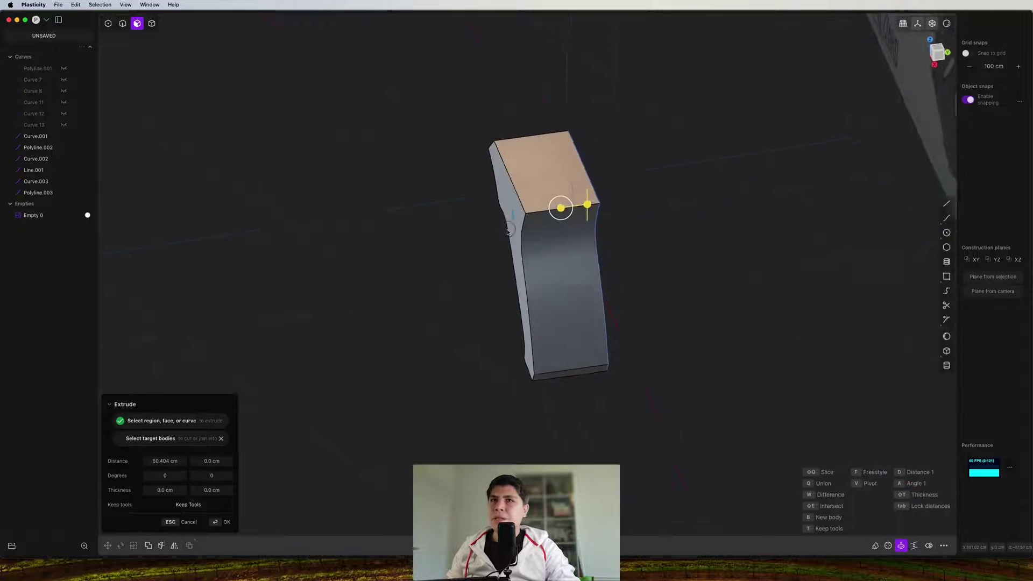
scroll(567, 236, "up", 2)
middle_click_drag(581, 215, 541, 216)
left_click_drag(549, 208, 551, 208)
middle_click_drag(550, 208, 501, 275)
scroll(568, 161, "down", 3)
key("Return")
Move the extruded grip solid along the Y axis so it is centred on its outline curves
key("4")
key("g")
key("y")
left_click(645, 330)
right_click(644, 330)
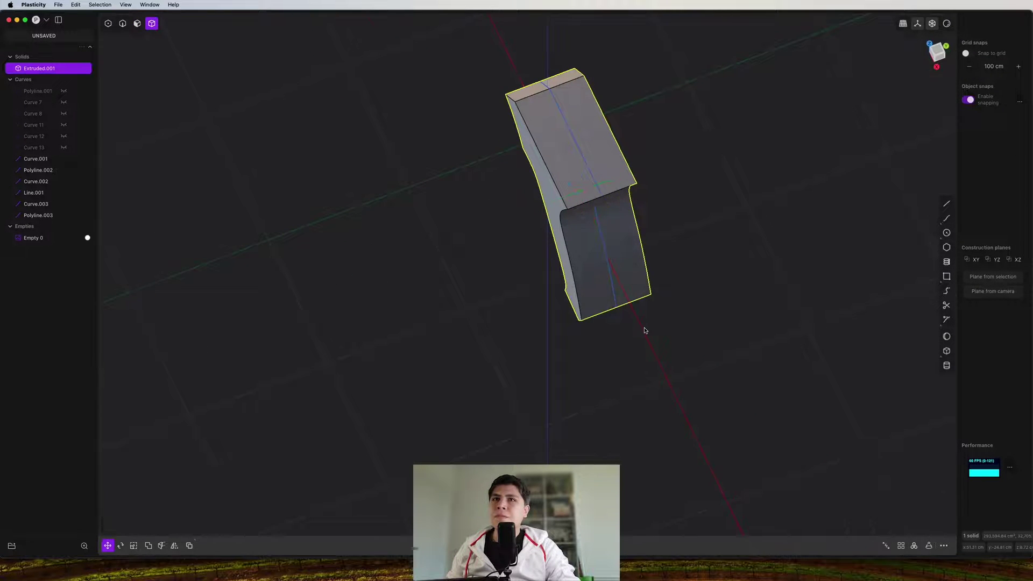
middle_click_drag(643, 329, 555, 249)
key("2")
left_click(511, 292)
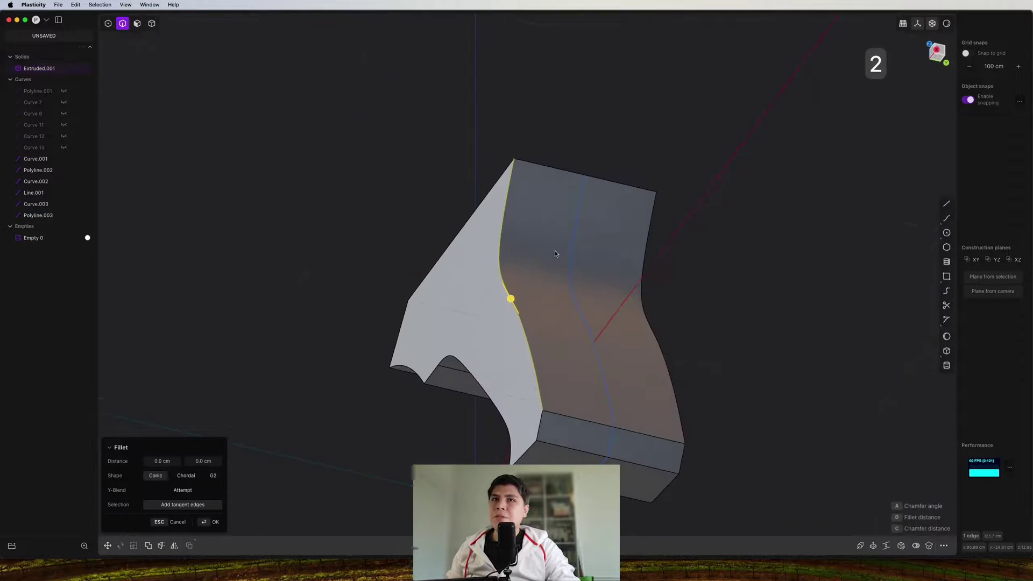
left_click(645, 271)
left_click_drag(644, 269, 711, 277)
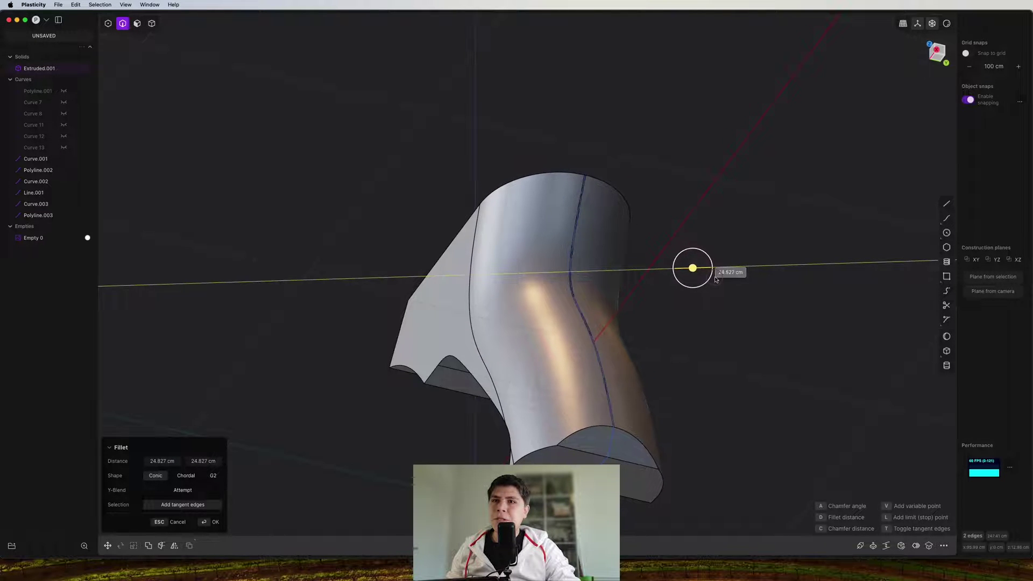
middle_click_drag(711, 277, 560, 253)
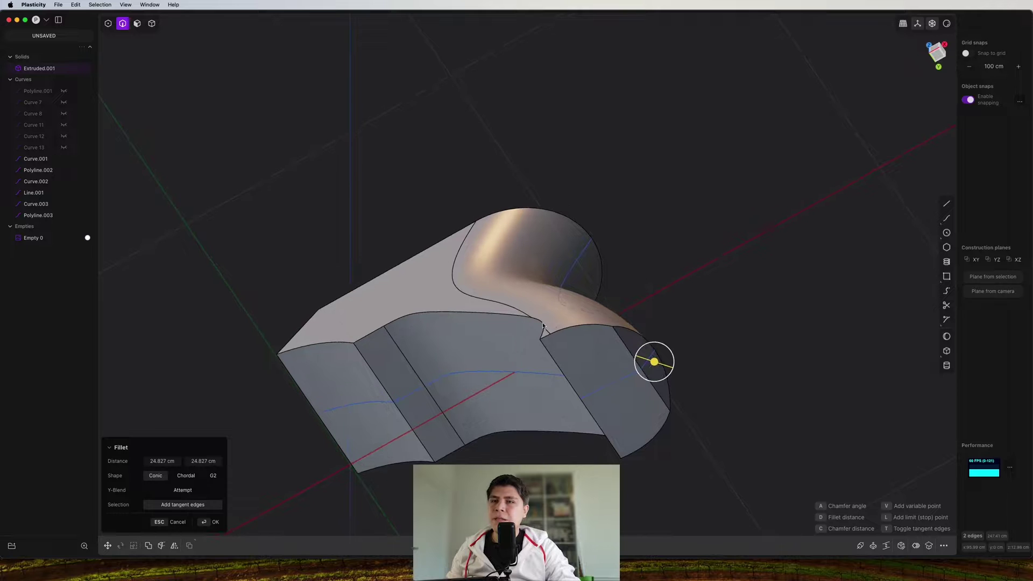
middle_click_drag(572, 314, 898, 89)
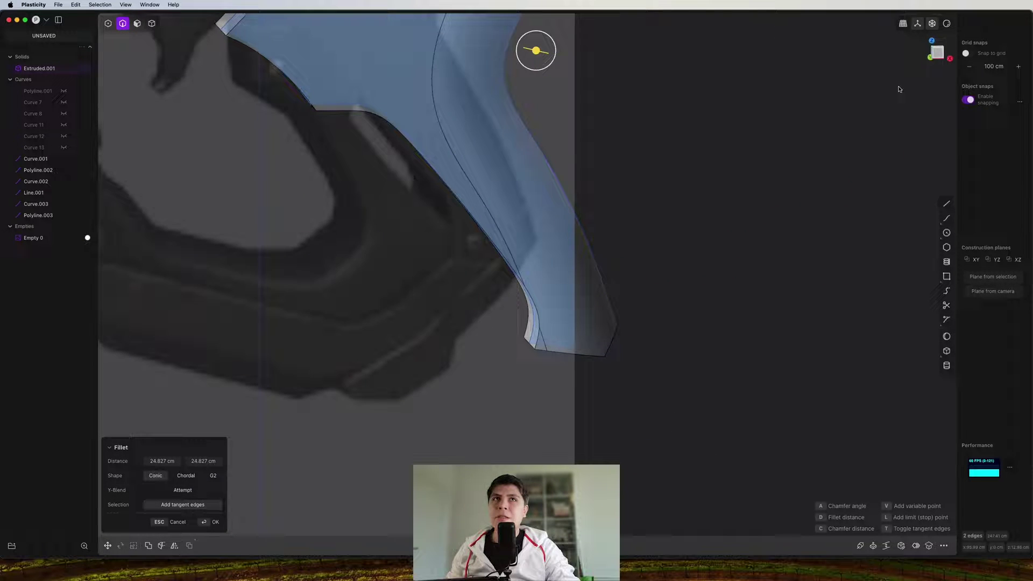
left_click(934, 57)
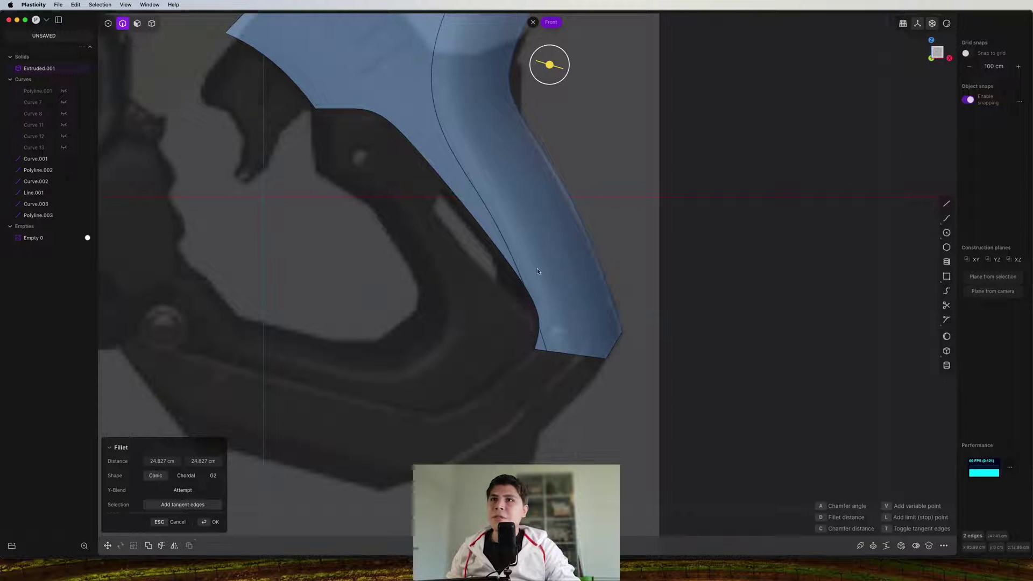
middle_click_drag(537, 271, 573, 236)
scroll(458, 201, "down", 5)
middle_click_drag(459, 200, 630, 378)
scroll(476, 207, "up", 3)
key("Escape")
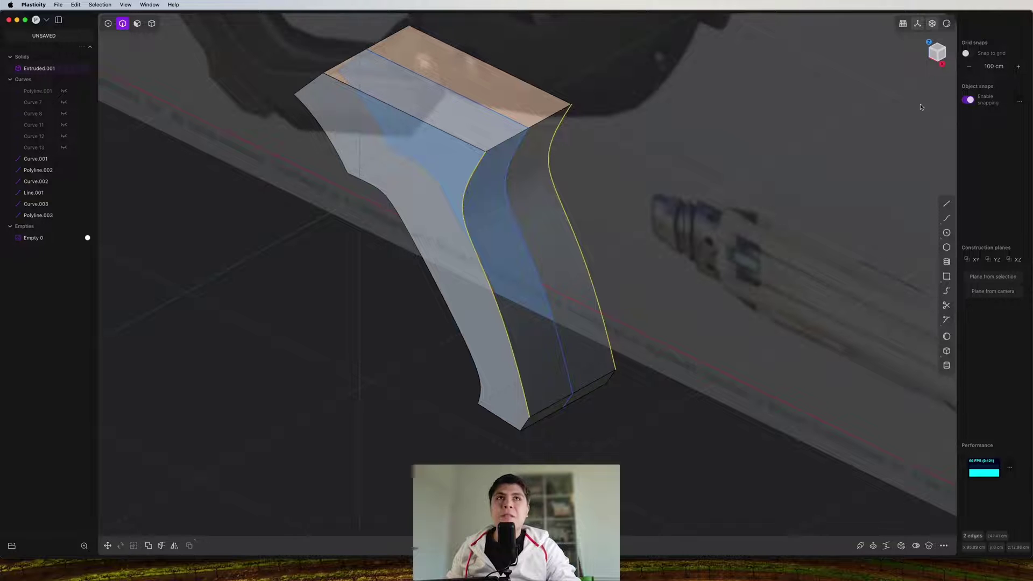
In top view, draw a three-point curve from one rear corner of the grip, bulging past its centre axis, to the other rear corner
left_click(942, 59)
left_click(938, 52)
key("f")
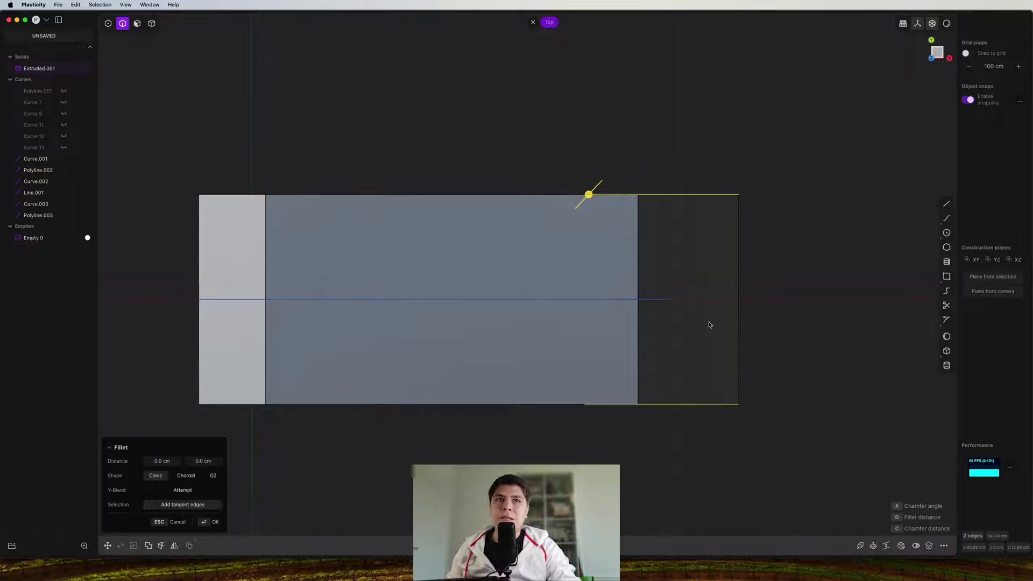
scroll(721, 306, "up", 3)
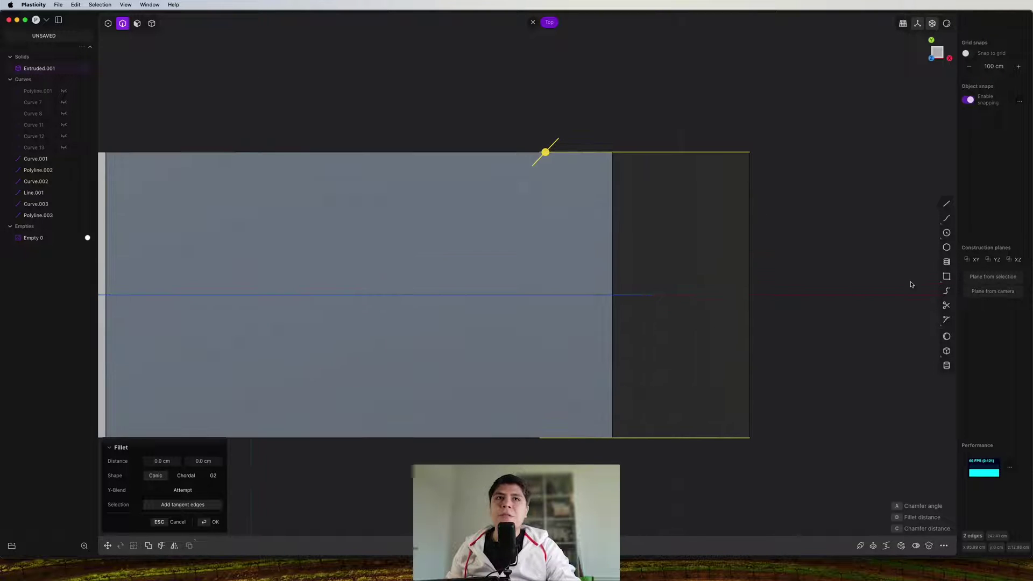
left_click(945, 222)
middle_click_drag(749, 266, 618, 267, "shift")
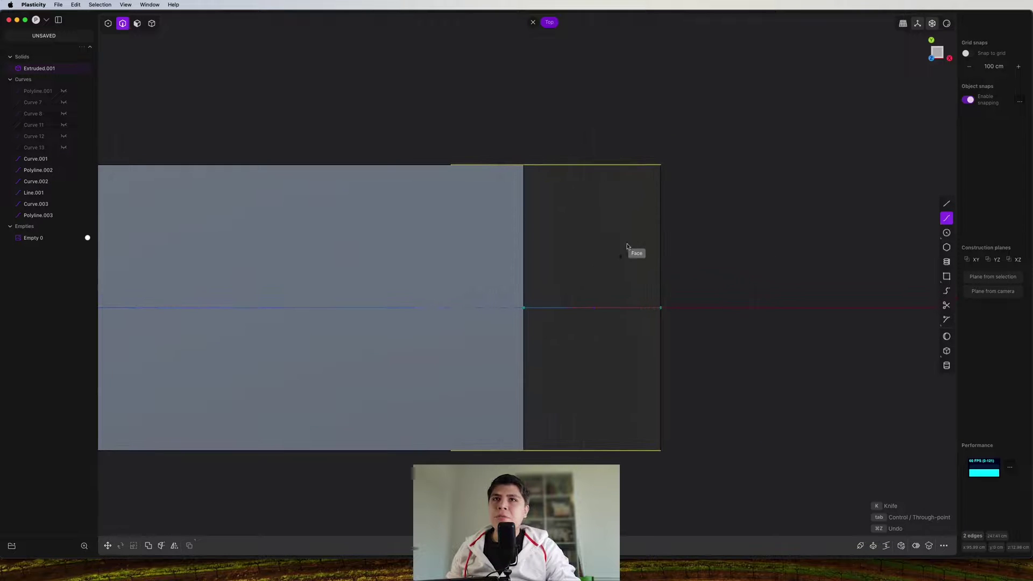
left_click(660, 166)
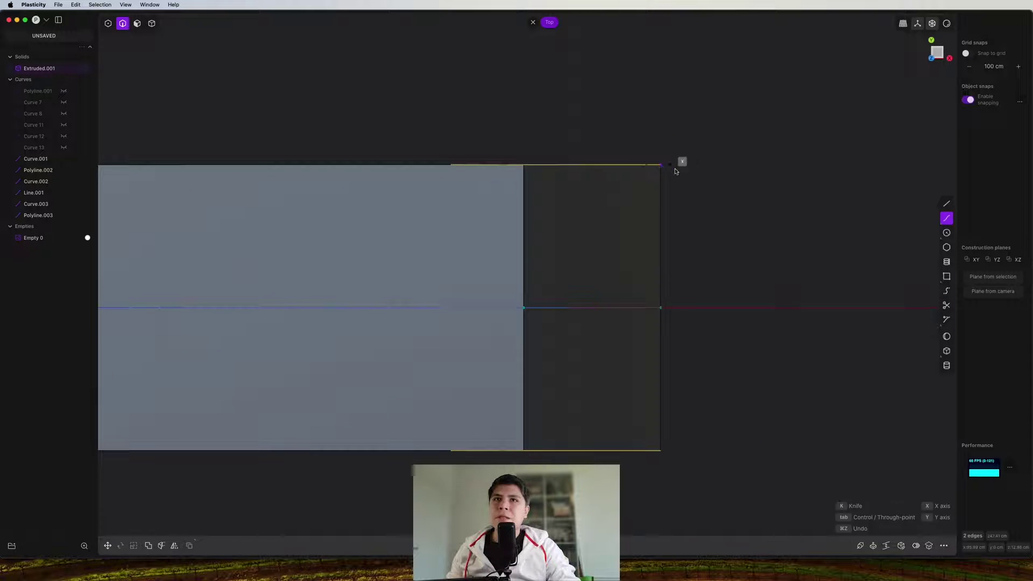
left_click(764, 308)
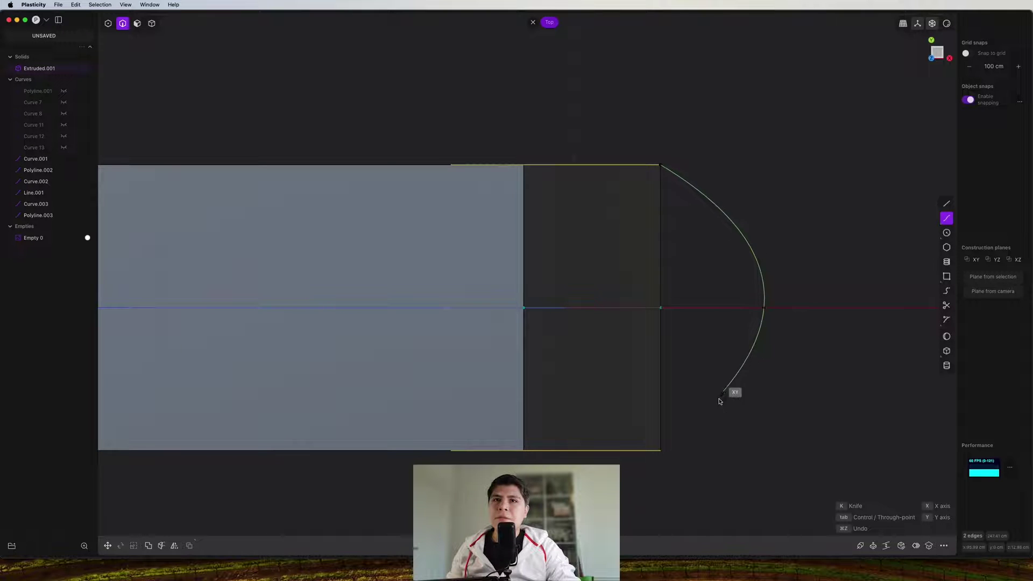
left_click(661, 451)
key("Return")
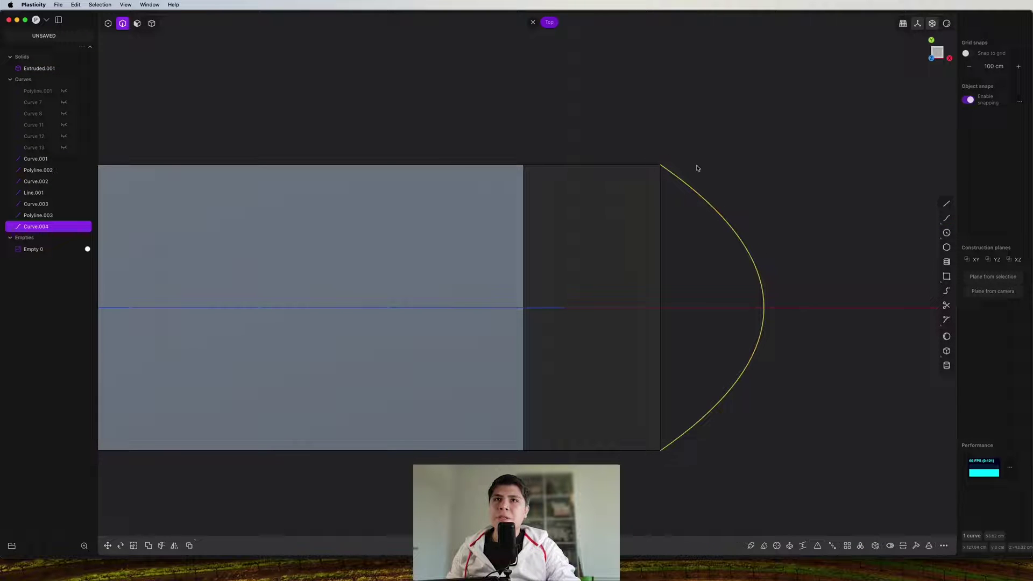
Scale the curve's two outer control points apart along the Y axis to make the arc rounder
middle_click_drag(707, 417, 675, 358, "shift")
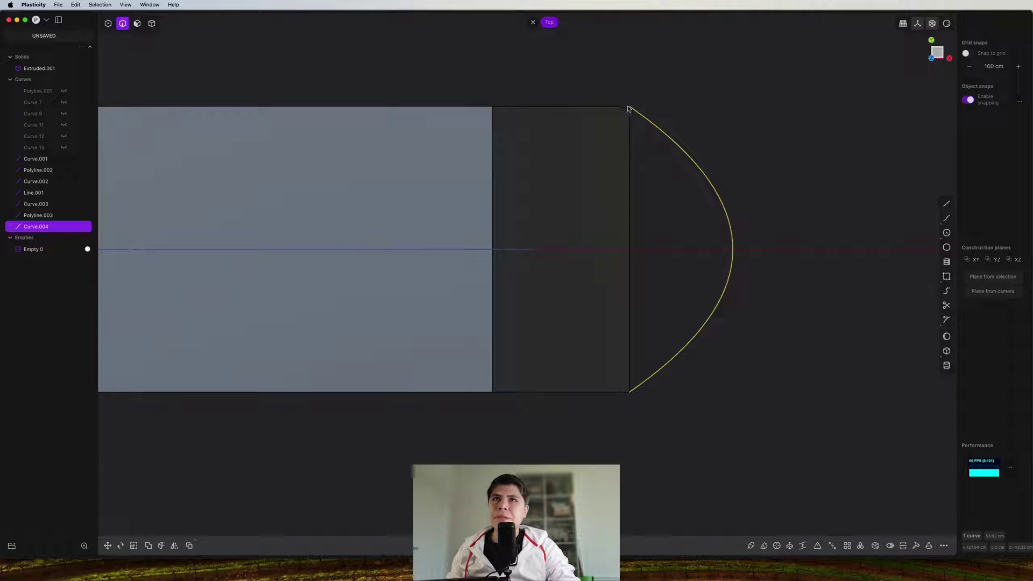
key("1")
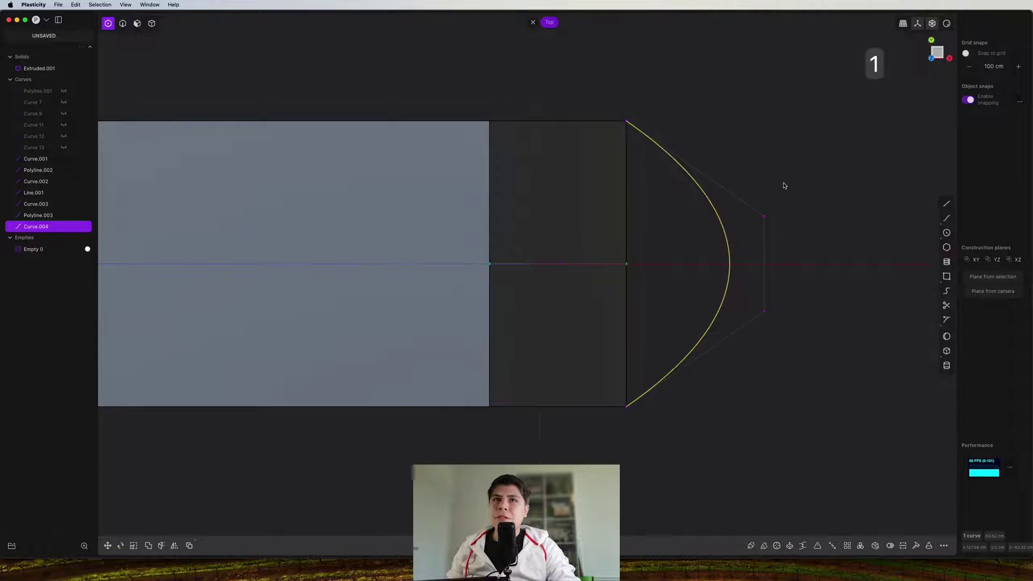
left_click_drag(783, 185, 755, 391)
key("s")
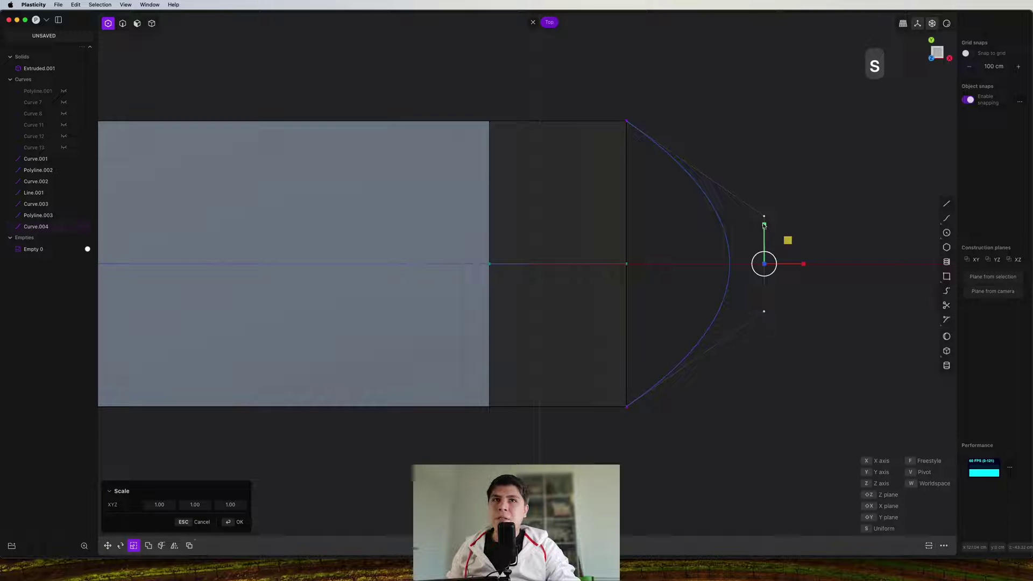
left_click_drag(764, 225, 765, 187)
scroll(773, 249, "down", 3)
scroll(795, 255, "up", 3)
key("2")
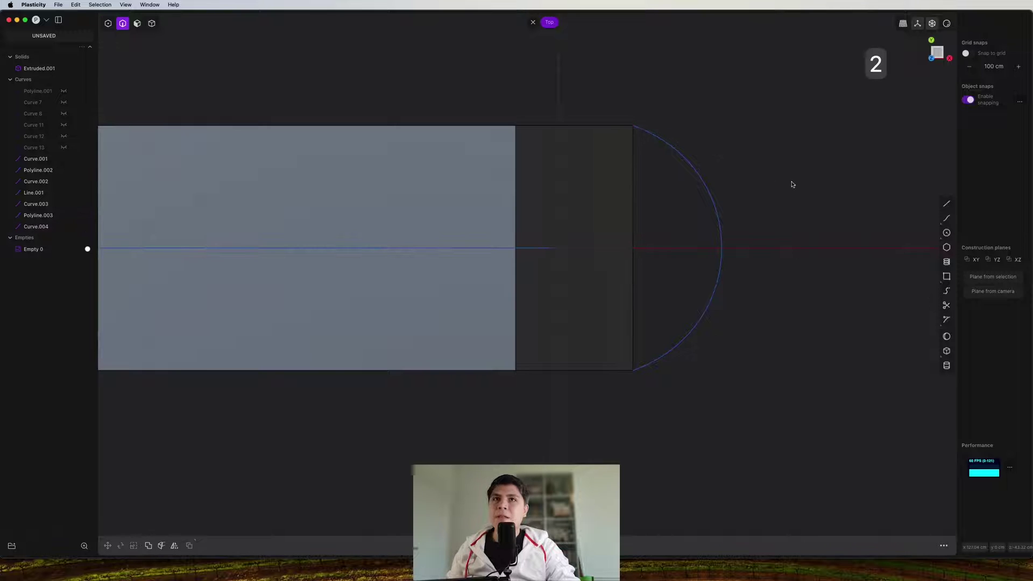
Move the arc about 12 cm along negative X, snapping its apex to the lower end of the grip's rear centre curve
middle_click_drag(653, 323, 619, 324)
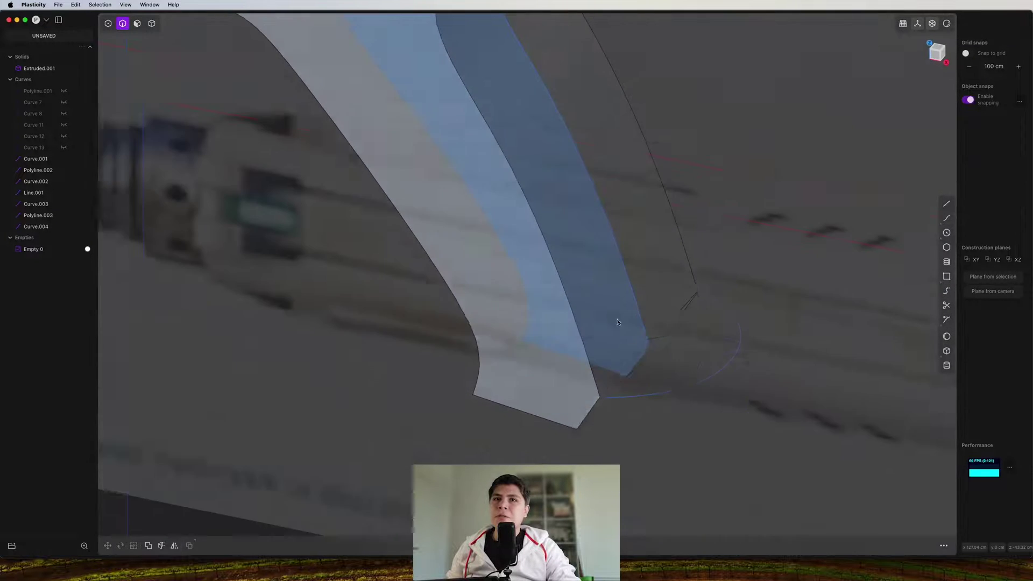
scroll(621, 326, "up", 5)
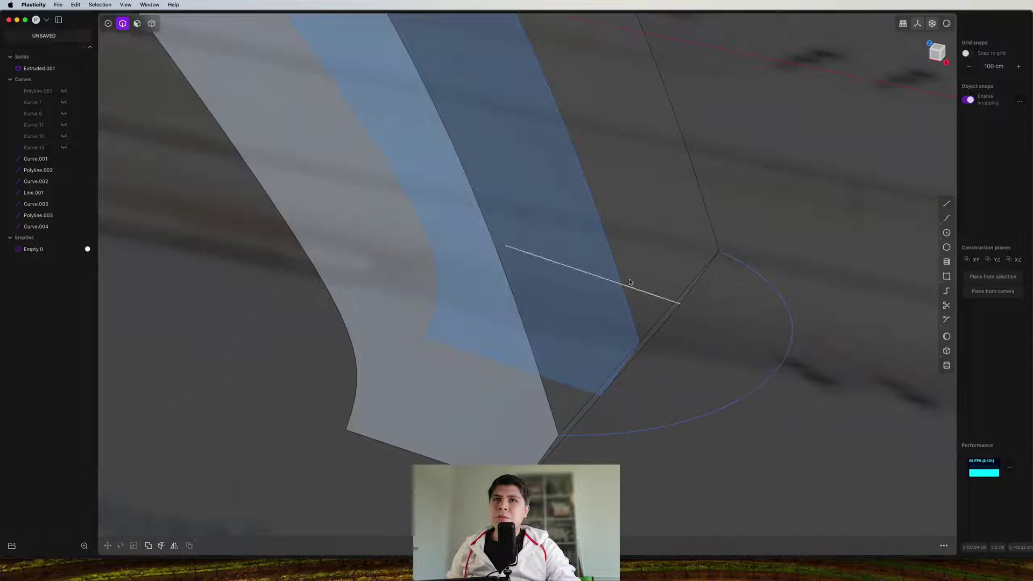
middle_click_drag(629, 328, 610, 281)
left_click(666, 355)
key("KP_1")
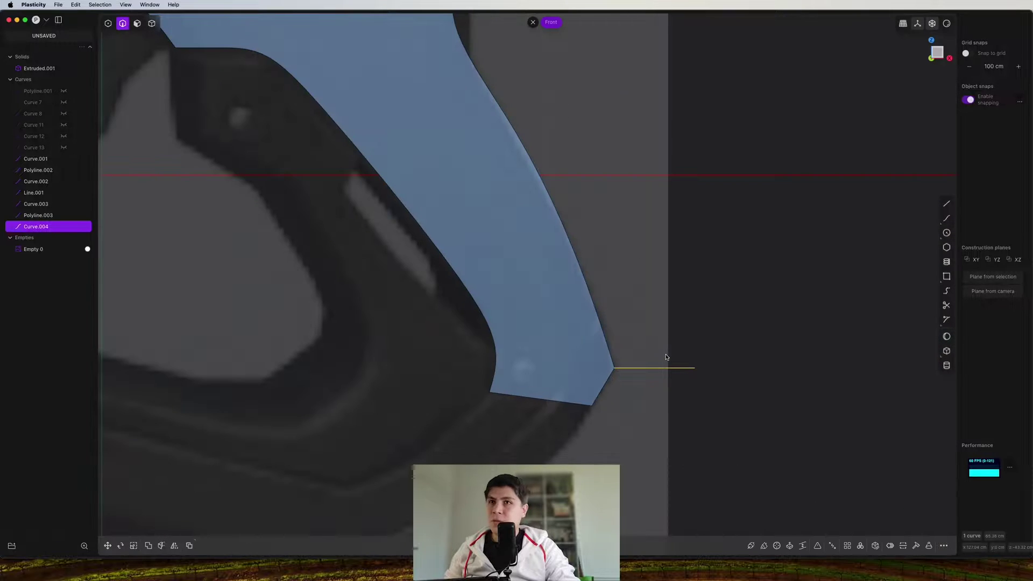
key("g")
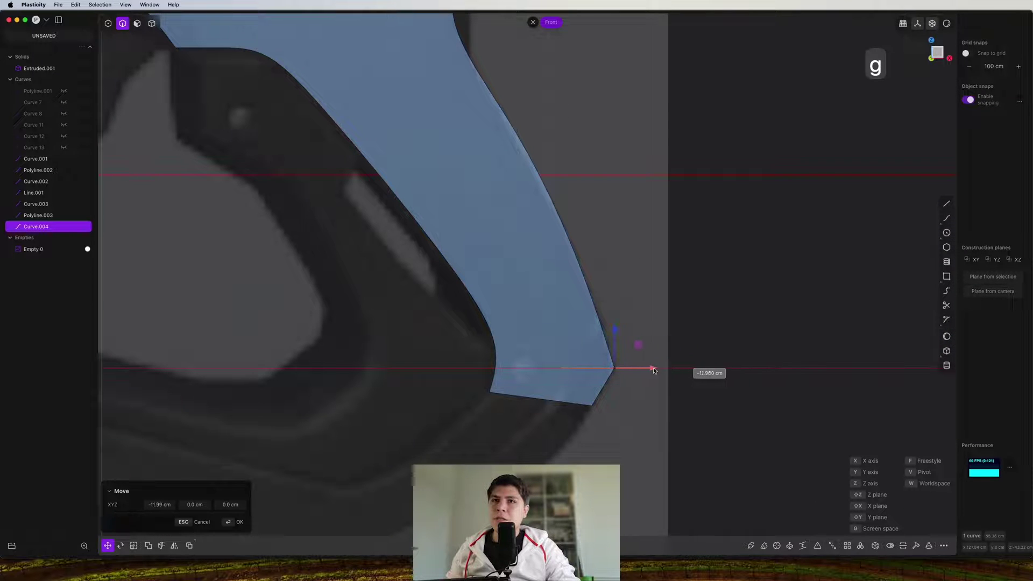
left_click(617, 374)
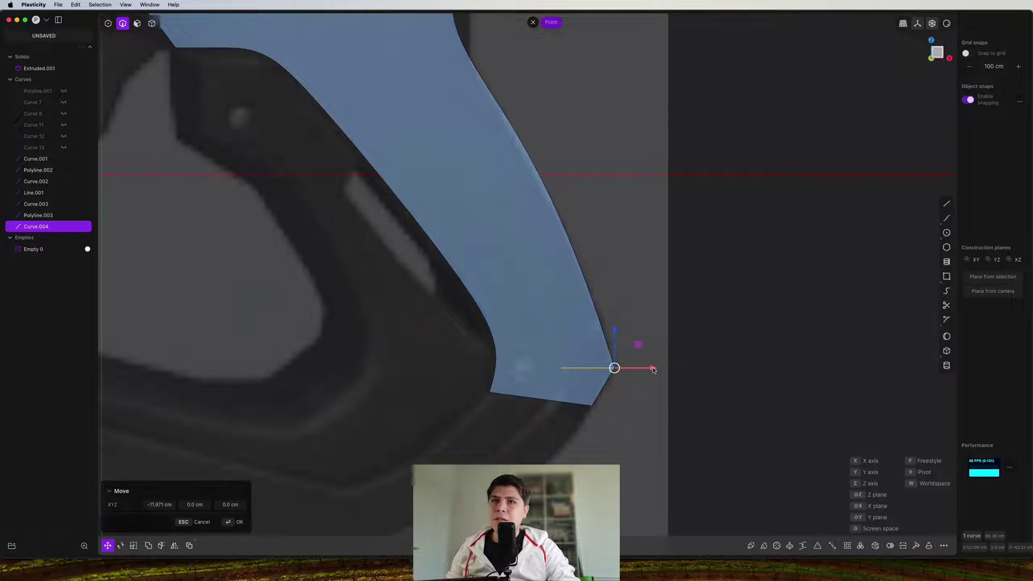
key("f")
middle_click_drag(652, 369, 659, 398)
left_click(653, 311)
left_click(633, 318)
right_click(633, 319)
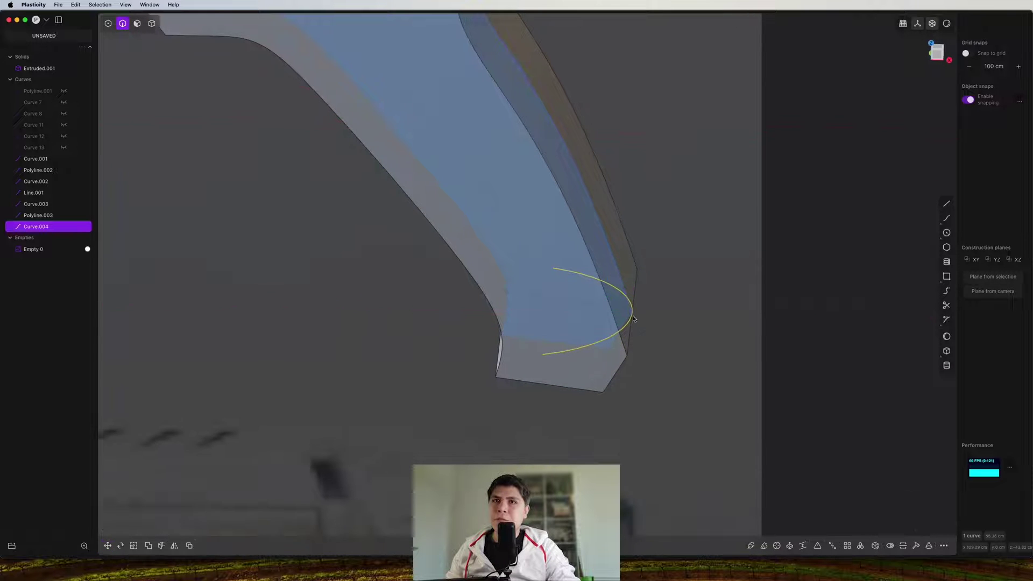
Sweep the arc along the grip's rear centre curve with Normal alignment to form a curved sheet
middle_click_drag(633, 318, 726, 316)
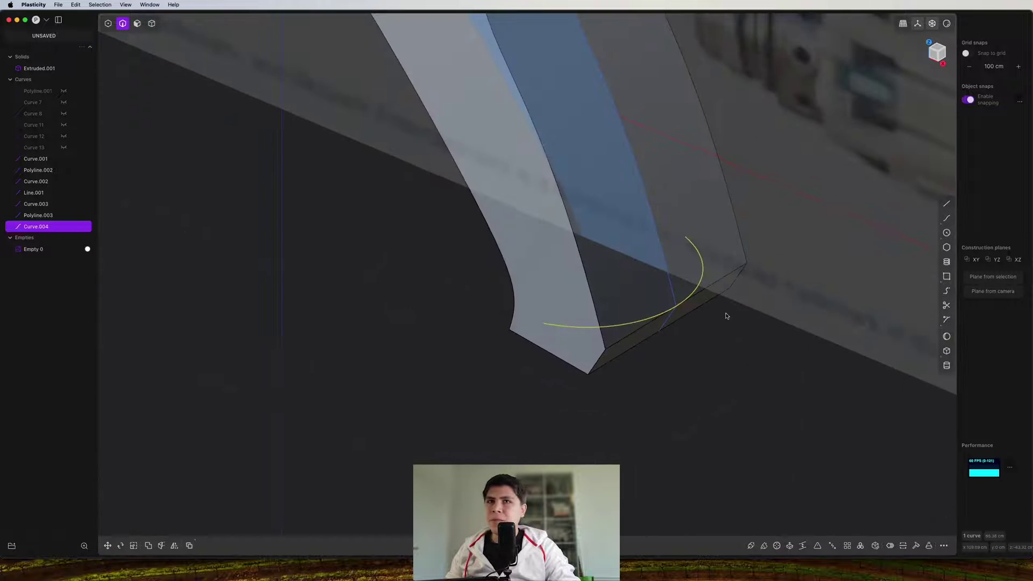
scroll(725, 316, "up", 5)
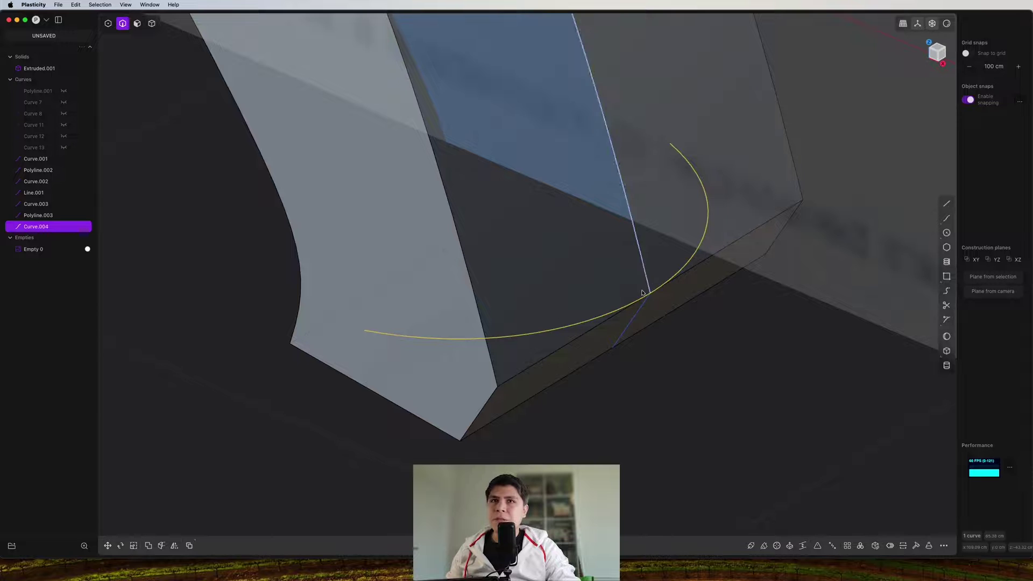
scroll(643, 292, "down", 3)
scroll(656, 287, "up", 3)
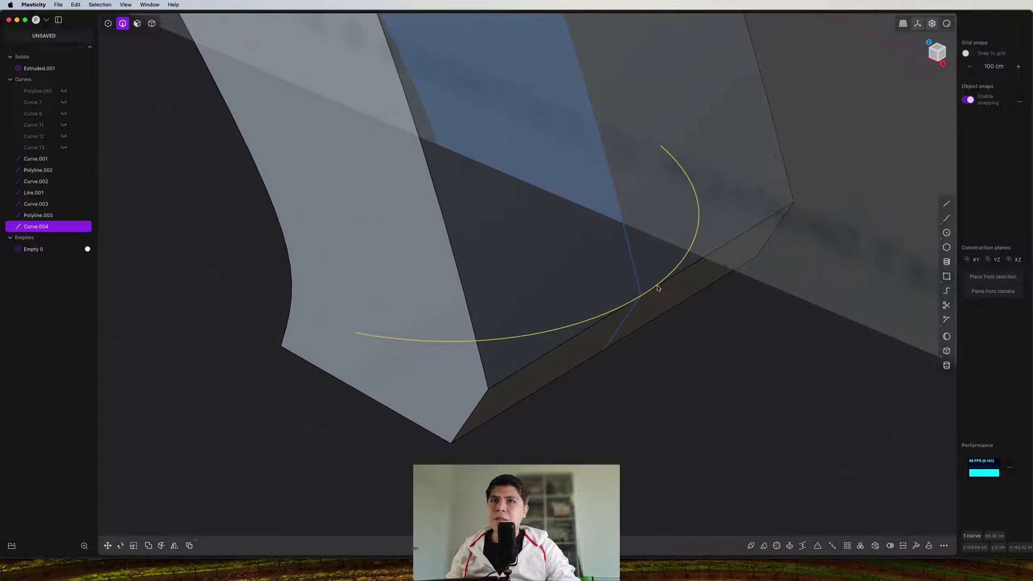
key("2")
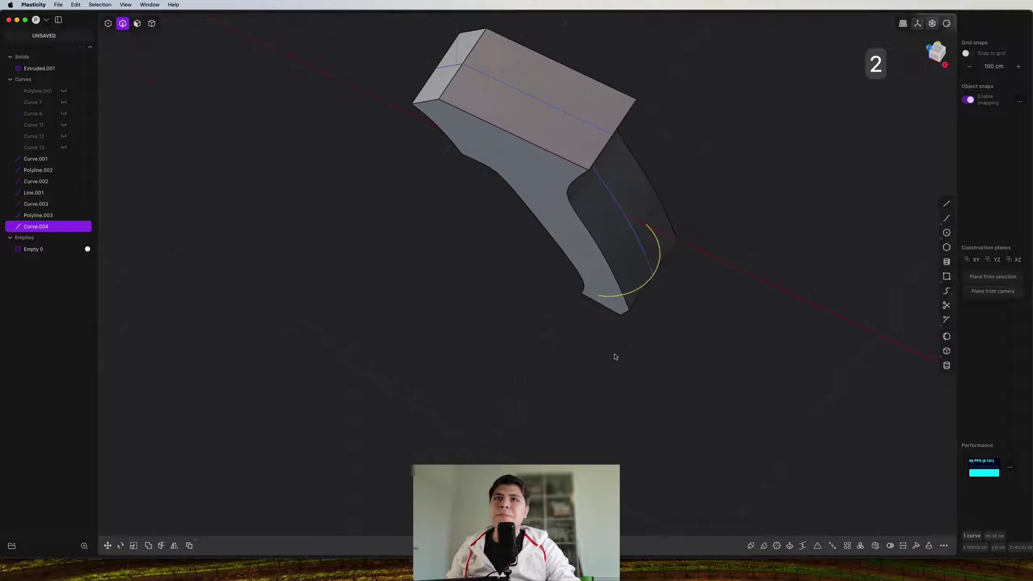
mouse_move(615, 357)
middle_mouse_down()
mouse_move(648, 306)
mouse_move(613, 355)
middle_mouse_up()
scroll(648, 307, "up", 3)
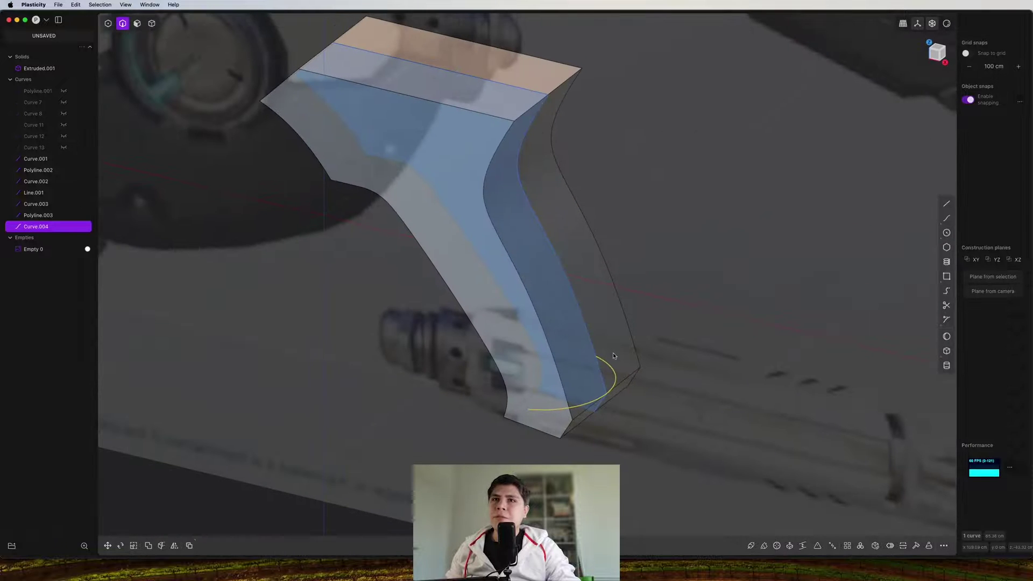
key("shift+p")
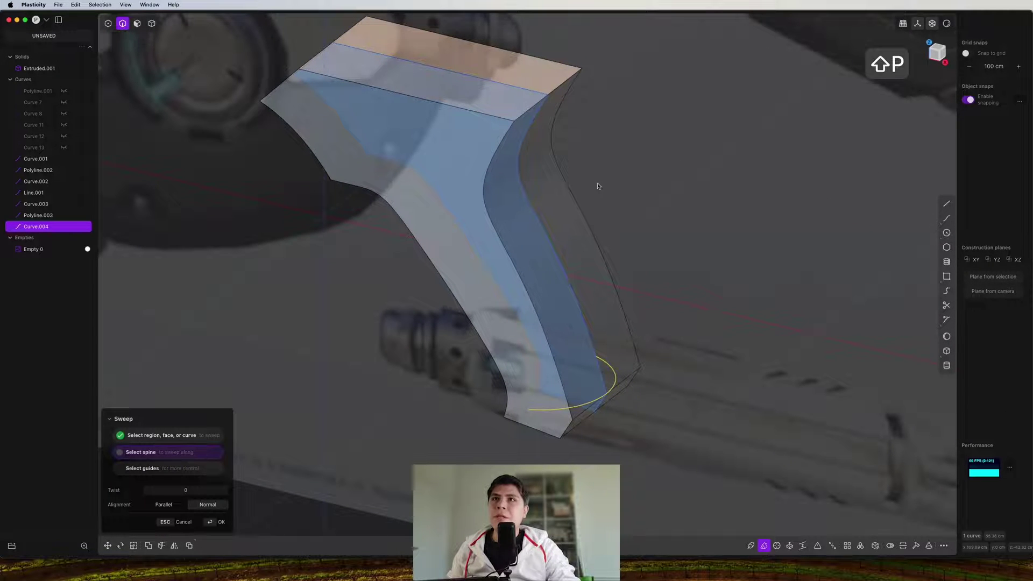
left_click(515, 169)
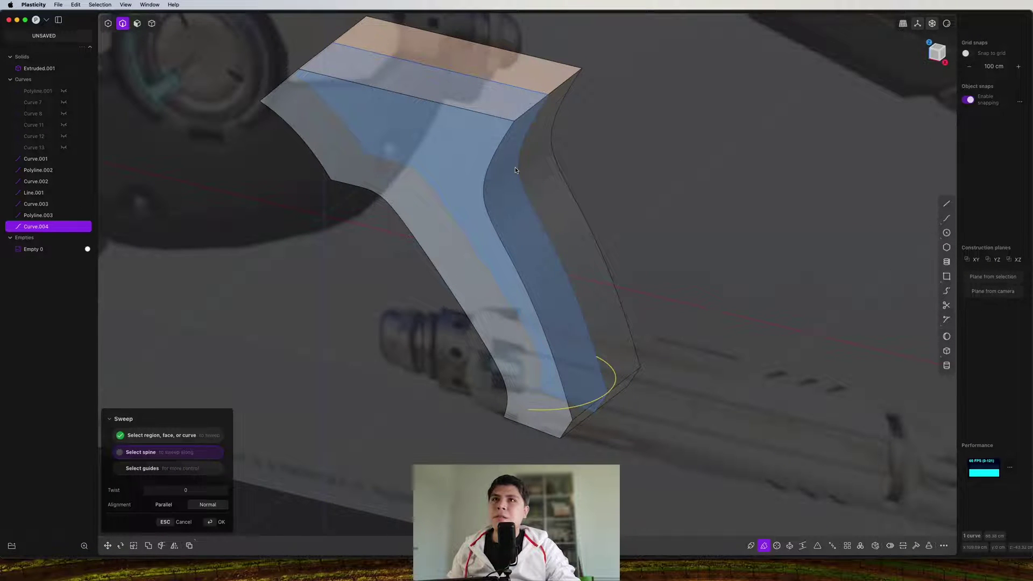
middle_click_drag(547, 230, 553, 272)
key("Return")
scroll(543, 245, "up", 4)
Match the grip's flat rear face to the swept sheet so the back of the grip becomes rounded
key("3")
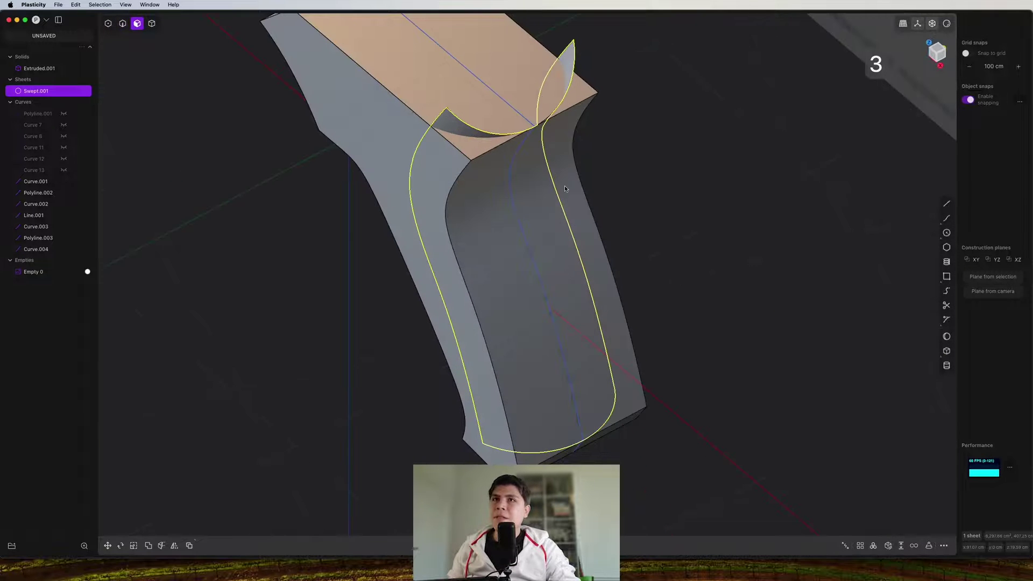
left_click(564, 185)
middle_click_drag(566, 211, 691, 269)
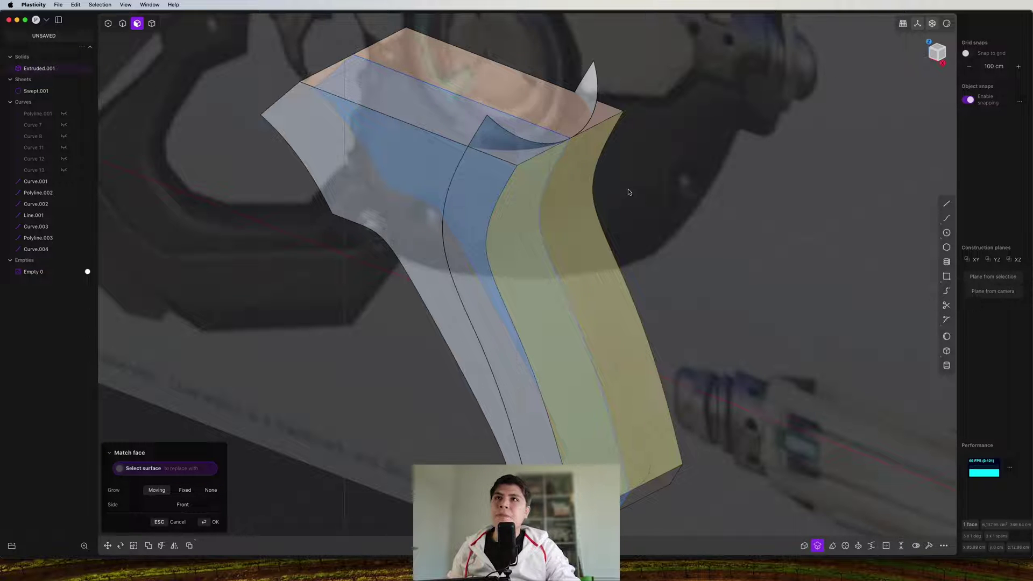
middle_click_drag(495, 145, 379, 101)
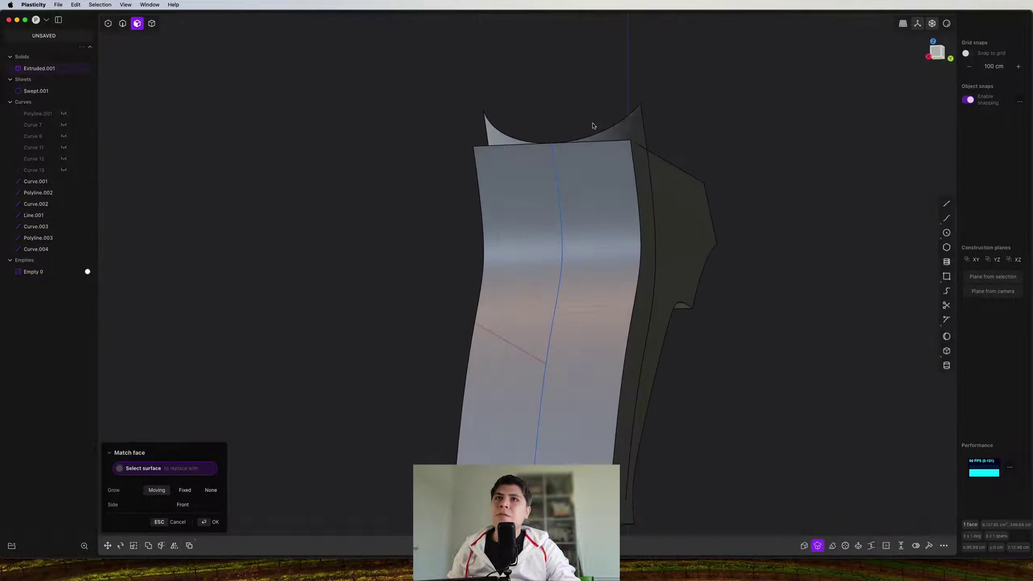
left_click(630, 132)
middle_click_drag(630, 133, 648, 120)
Check the rounded grip against the reference from the front and delete the leftover swept sheet
middle_click_drag(577, 275, 536, 160)
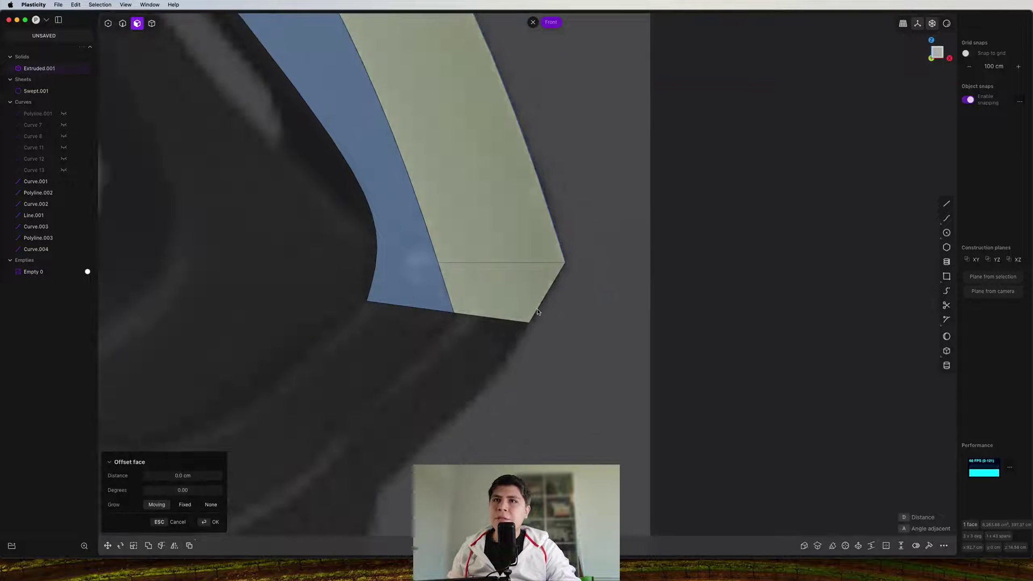
middle_click_drag(537, 312, 664, 293)
key("4")
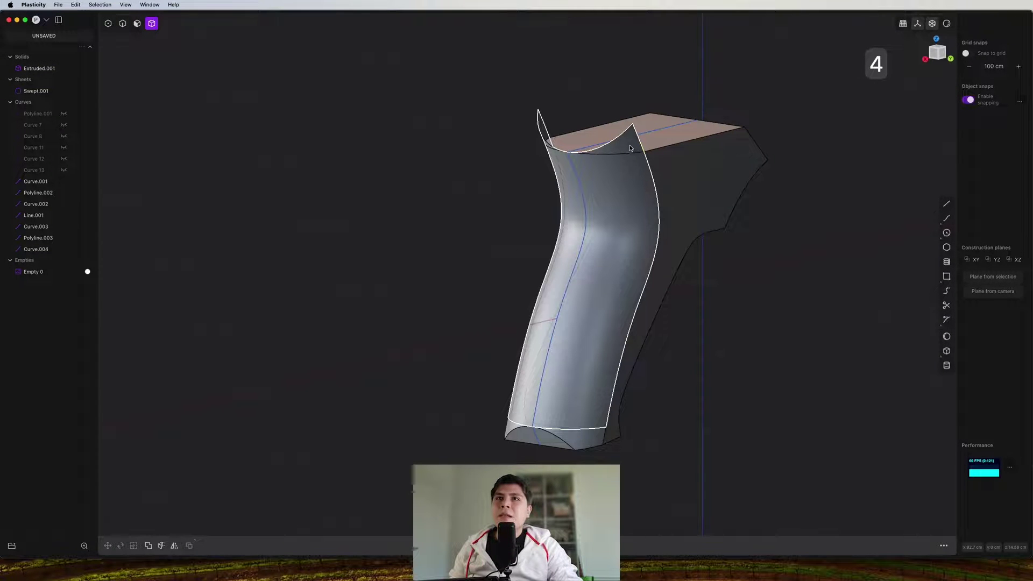
scroll(635, 169, "up", 2)
key("x")
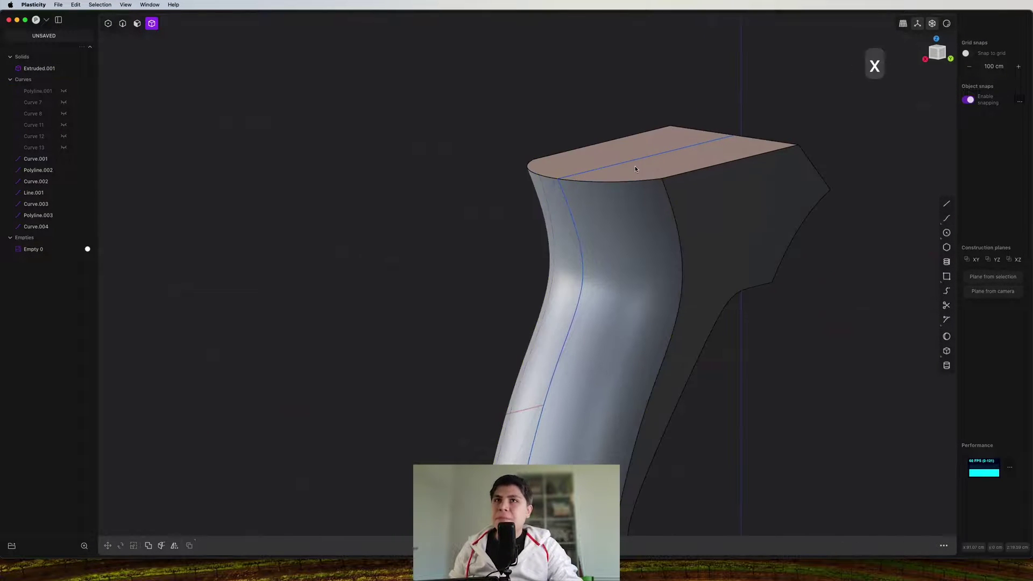
Compare the rounded grip with the reference image from the front, down to the guard arm below it
scroll(552, 274, "down", 3)
middle_click_drag(553, 274, 809, 179)
left_click(934, 54)
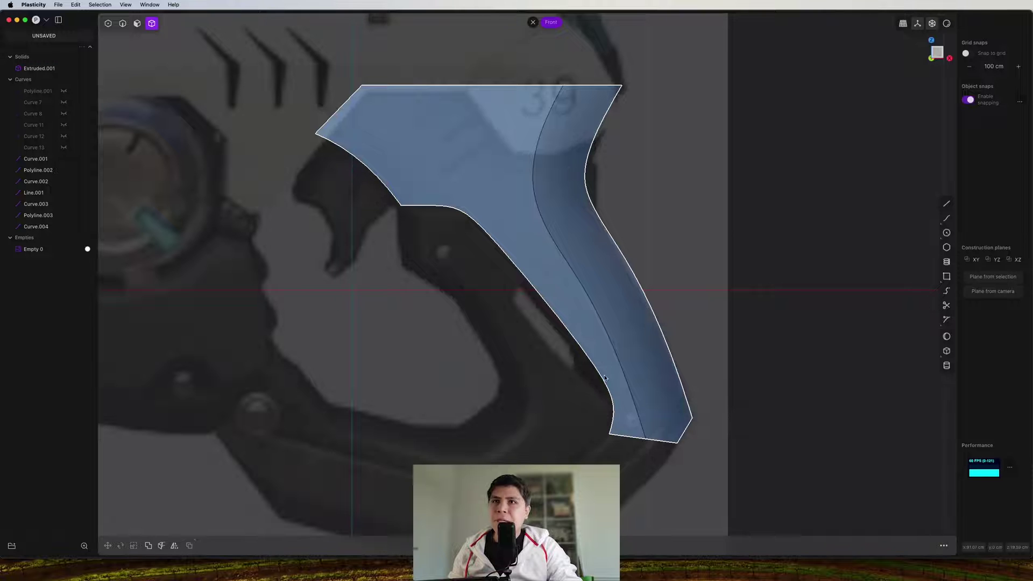
scroll(481, 127, "down", 2)
middle_click_drag(480, 127, 529, 210, "shift")
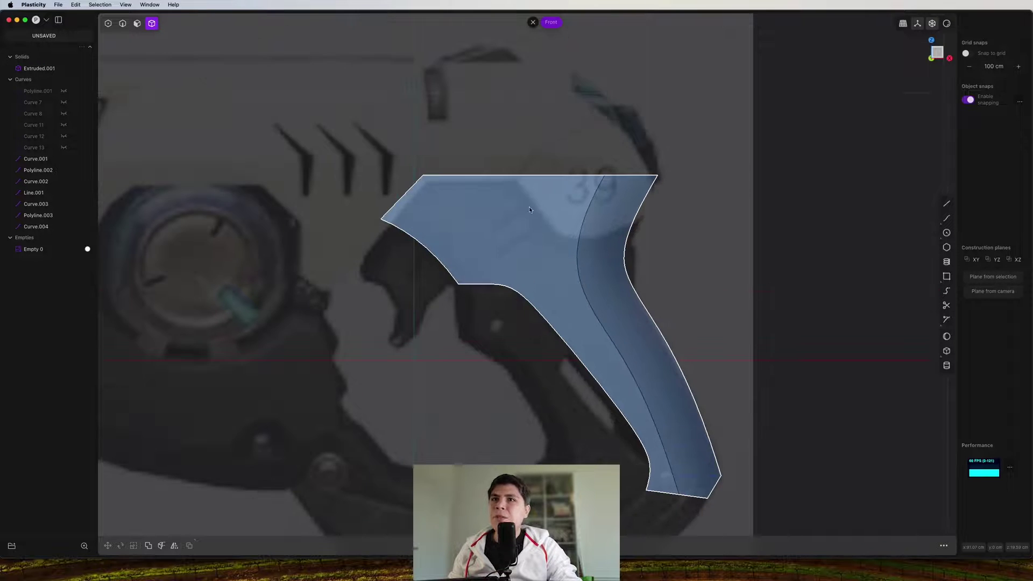
middle_click_drag(549, 385, 550, 343, "shift")
middle_click_drag(820, 144, 695, 189)
key("KP_1")
scroll(453, 217, "up", 5)
middle_click_drag(471, 213, 485, 248, "shift")
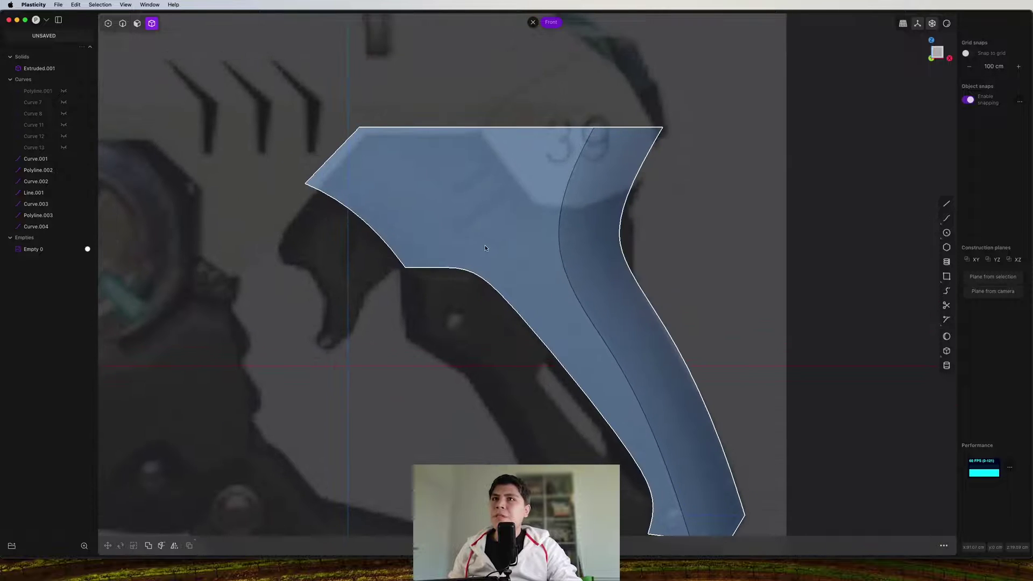
scroll(485, 247, "down", 5)
scroll(563, 386, "up", 4)
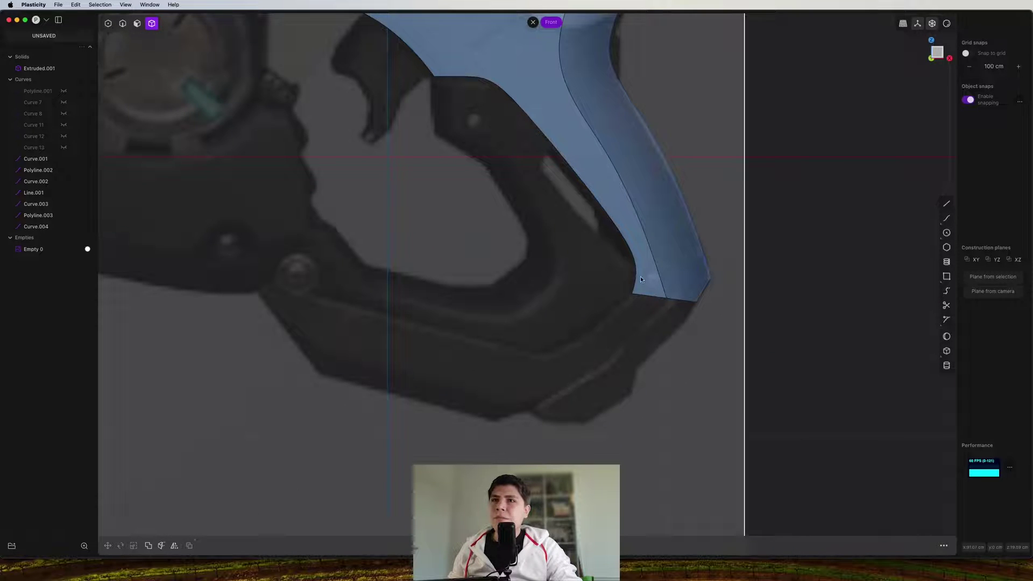
Trace the upper edge of the lower guard arm with a curve from the grip's bottom front corner to the arm's front end
middle_click_drag(273, 319, 402, 286, "shift")
scroll(525, 302, "up", 3)
scroll(525, 302, "down", 2)
middle_click_drag(576, 290, 570, 266, "shift")
scroll(699, 285, "up", 2)
key("ctrl+super+c")
left_click(772, 229)
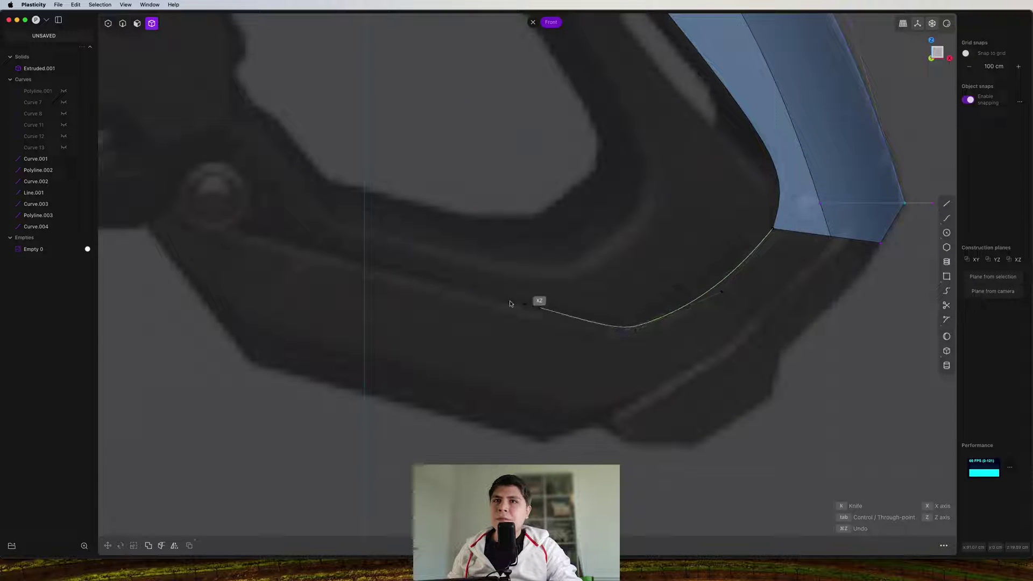
left_click(166, 207)
right_click(165, 207)
Trace the guard arm's front end and underside with two polylines back up to the grip's bottom edge, closing the outline
key("shift+a")
right_click_drag(166, 210, 519, 226)
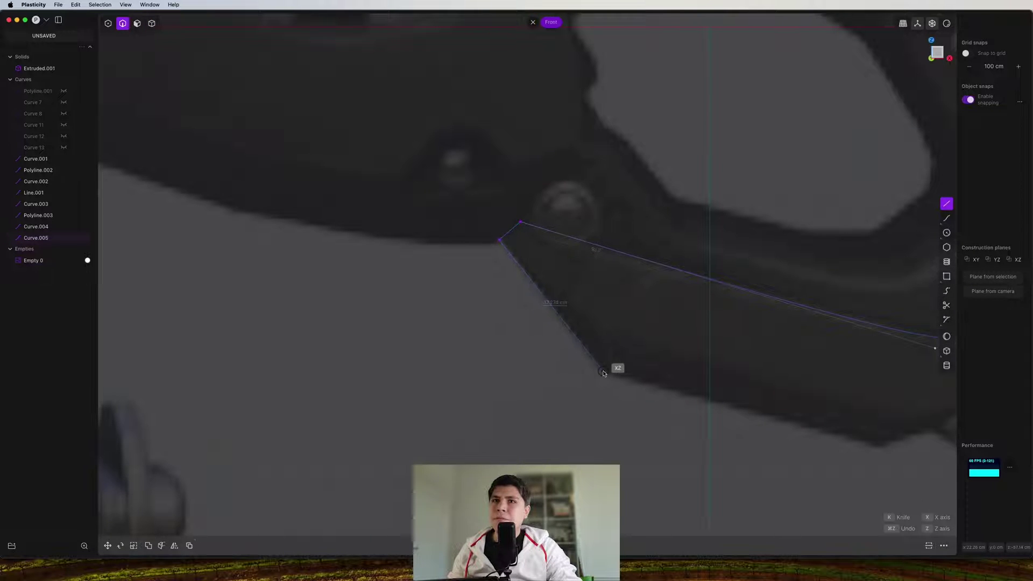
left_click(599, 373)
right_click(599, 373)
right_click_drag(598, 373, 311, 275)
left_click(773, 248)
right_click_drag(773, 248, 694, 304)
left_click(745, 183)
right_click(744, 183)
Extrude the closed guard region sideways from the centre plane to the grip's side face as a new solid
scroll(695, 387, "down", 5)
key("3")
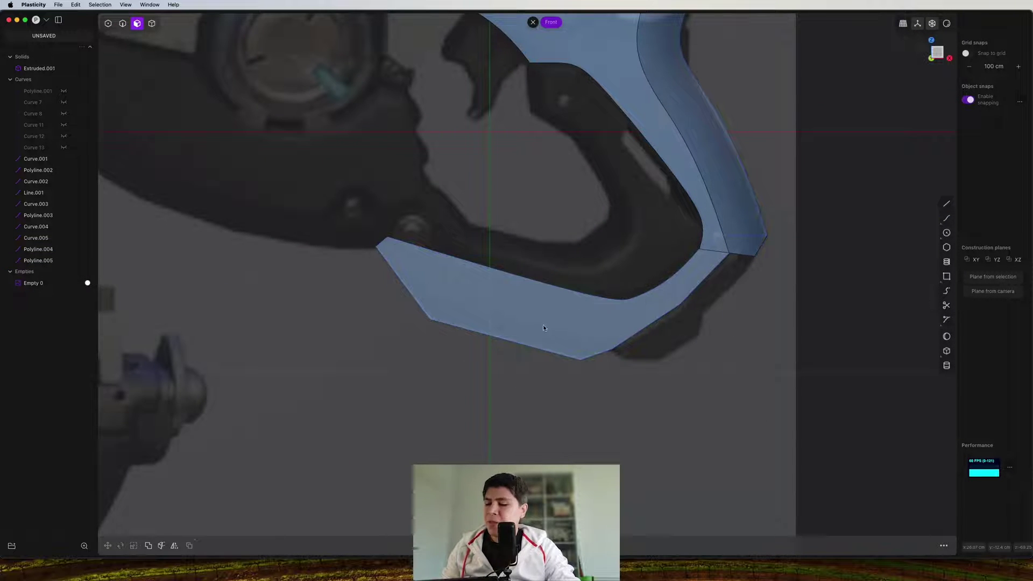
right_click_drag(544, 327, 615, 363)
left_click(565, 316)
key("e")
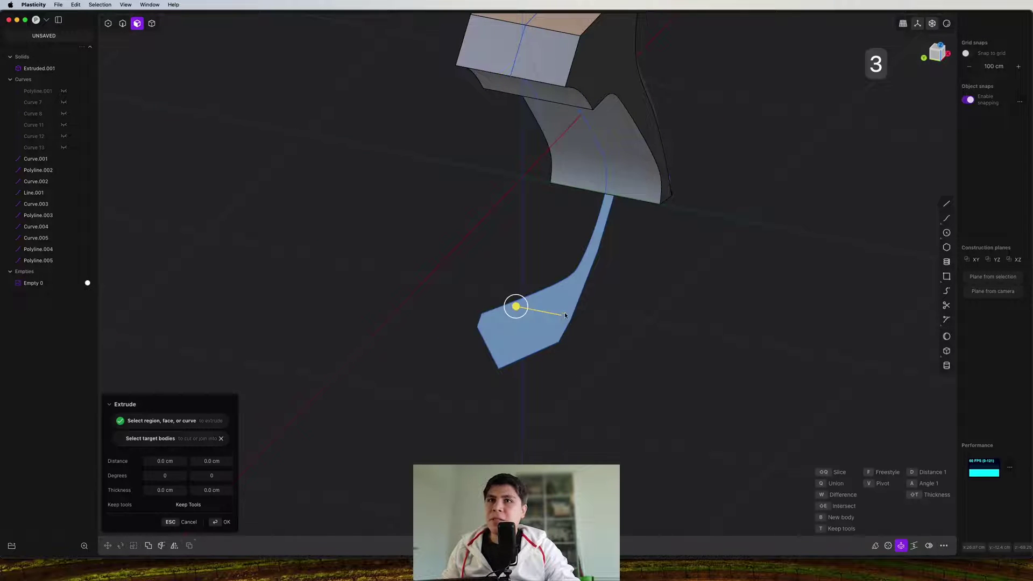
scroll(564, 312, "up", 3)
left_click_drag(517, 312, 679, 184)
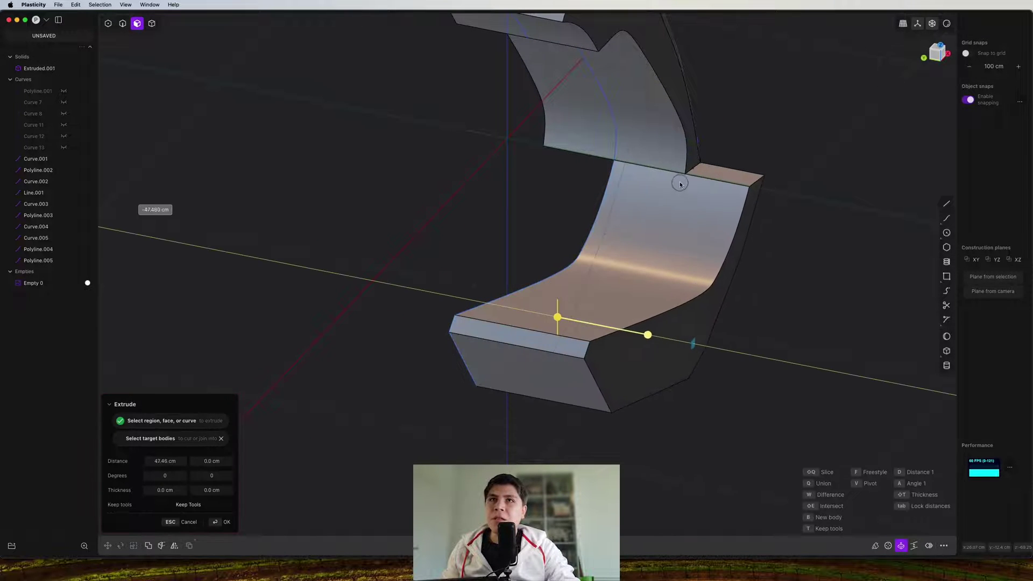
right_click_drag(679, 183, 721, 214)
right_click(721, 214)
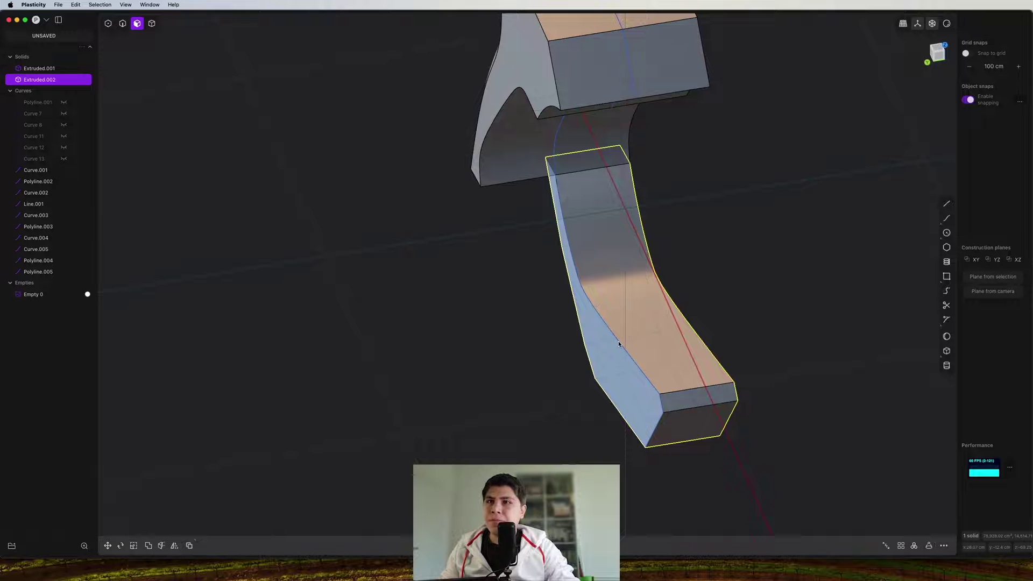
Hide all visible construction curves from Curve.001 through Polyline.005
key("2")
left_click(38, 172)
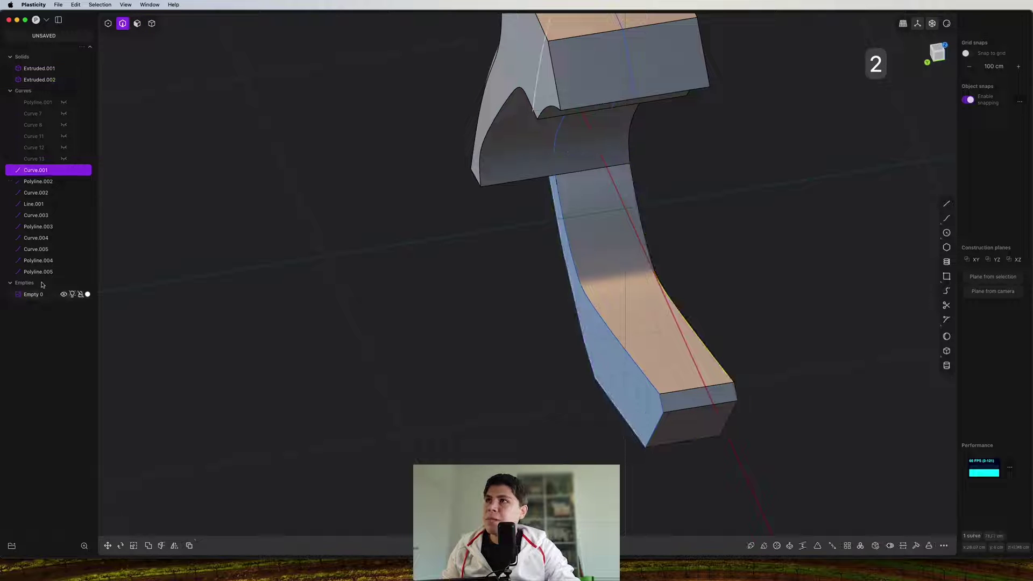
left_click(41, 273, "shift")
key("h")
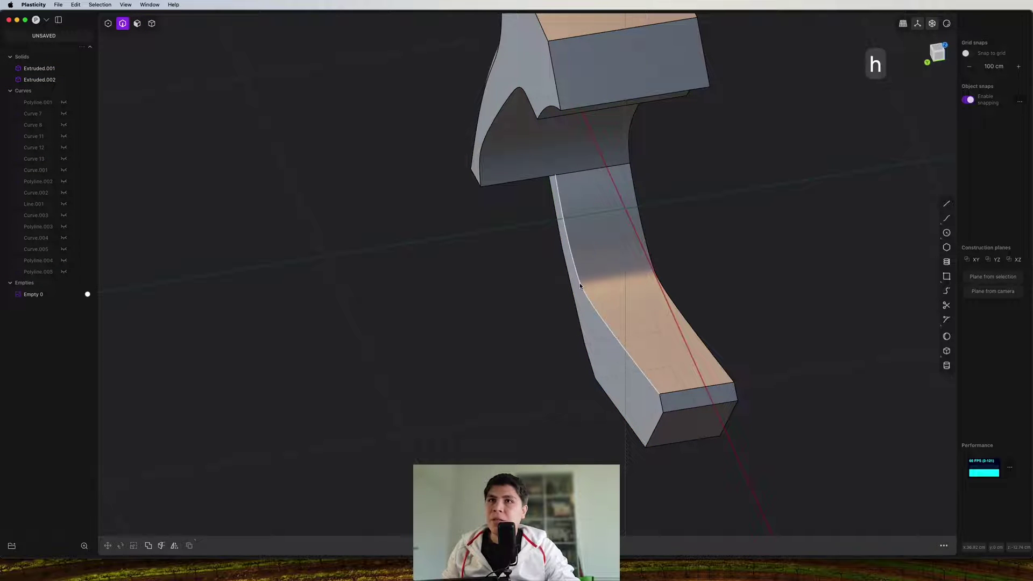
Offset the guard's centre-plane side face outward to the grip's opposite side so both solids share the same width
key("3")
left_click_drag(583, 302, 484, 190)
right_click(632, 288)
Examine how the guard meets the grip's rounded rear end from several angles and against the front reference image
middle_click_drag(632, 288, 630, 252)
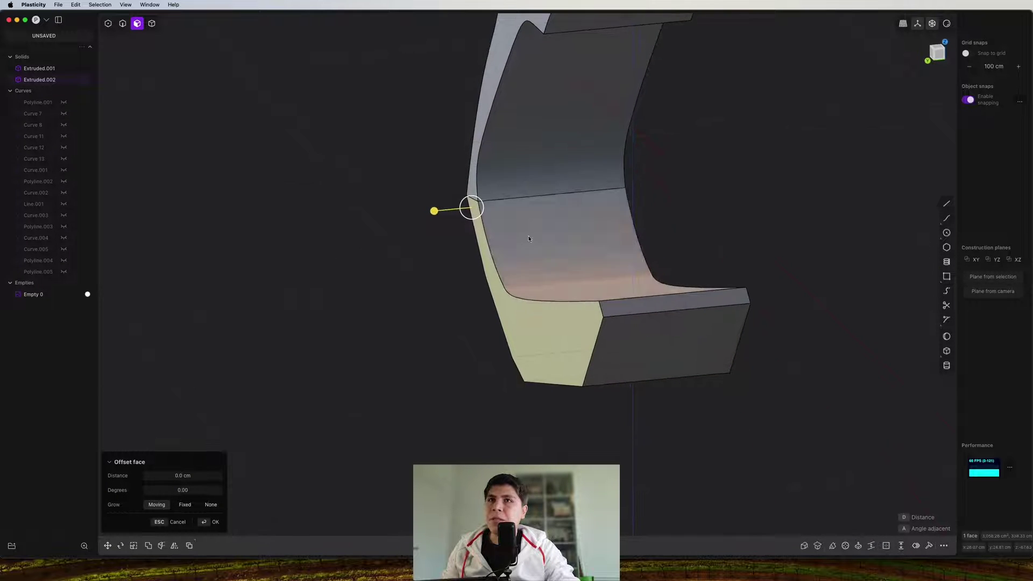
middle_click_drag(528, 235, 363, 228)
scroll(362, 228, "down", 3)
middle_click_drag(492, 232, 501, 305, "shift")
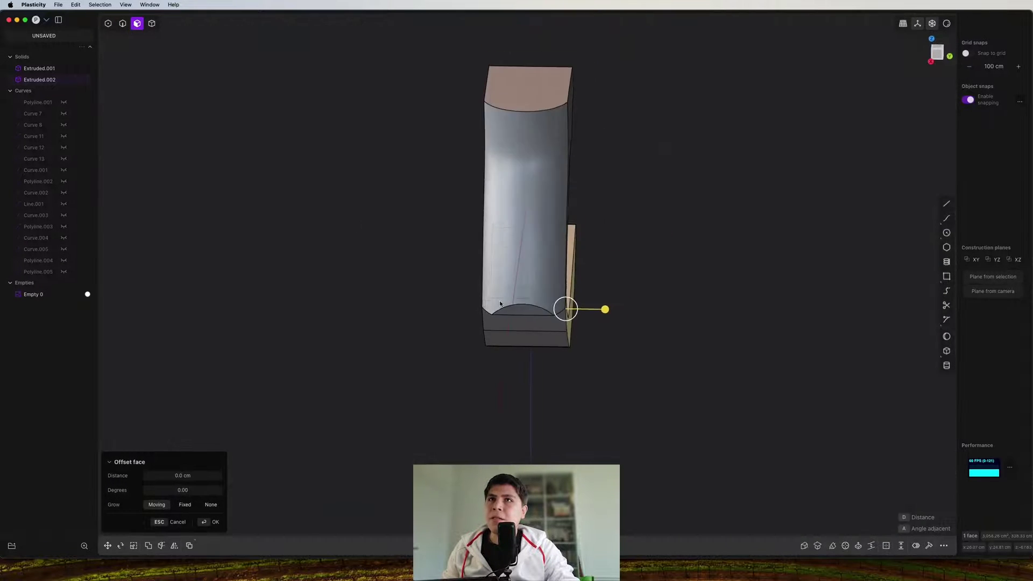
key("KP_1")
scroll(570, 242, "up", 5)
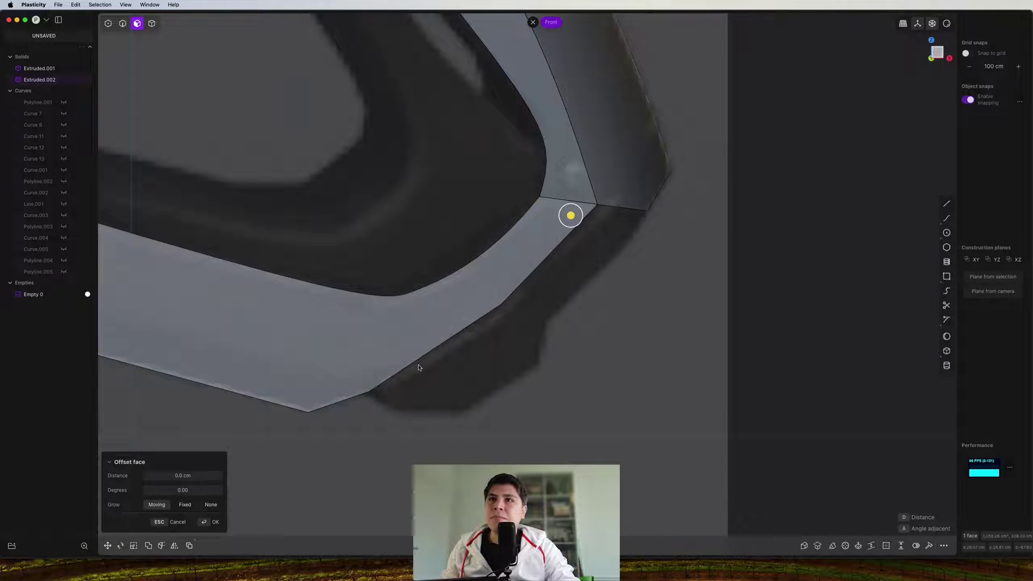
scroll(501, 327, "down", 6)
middle_click_drag(494, 365, 560, 299, "shift")
scroll(624, 245, "up", 4)
middle_click_drag(634, 244, 420, 242)
middle_click_drag(420, 243, 490, 329, "shift")
key("Escape")
middle_click_drag(247, 199, 454, 180, "shift")
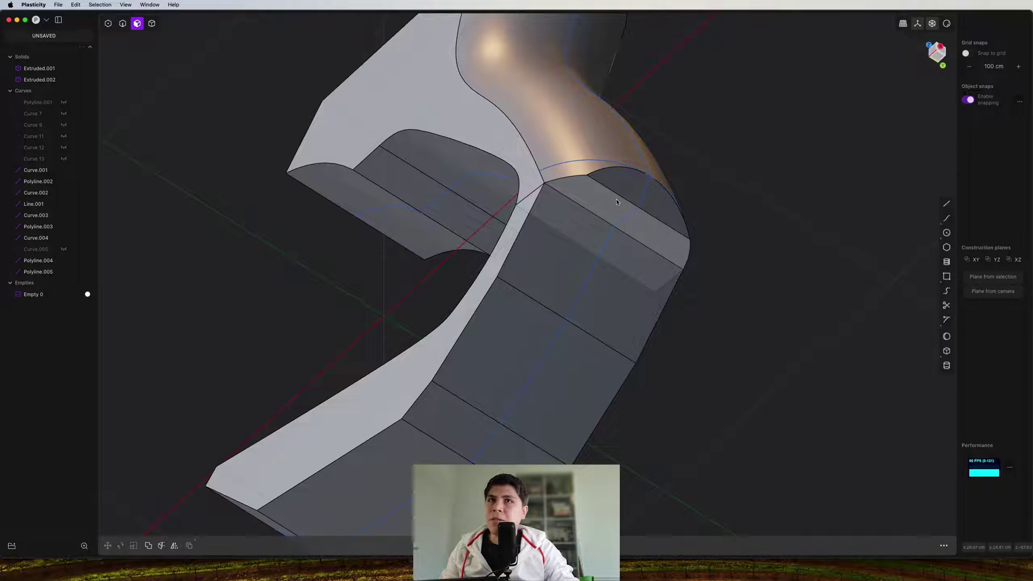
Extend the grip's bottom face downward past the guard and cut off the extension with a line along the original bottom edge
left_click(598, 220)
key("KP_1")
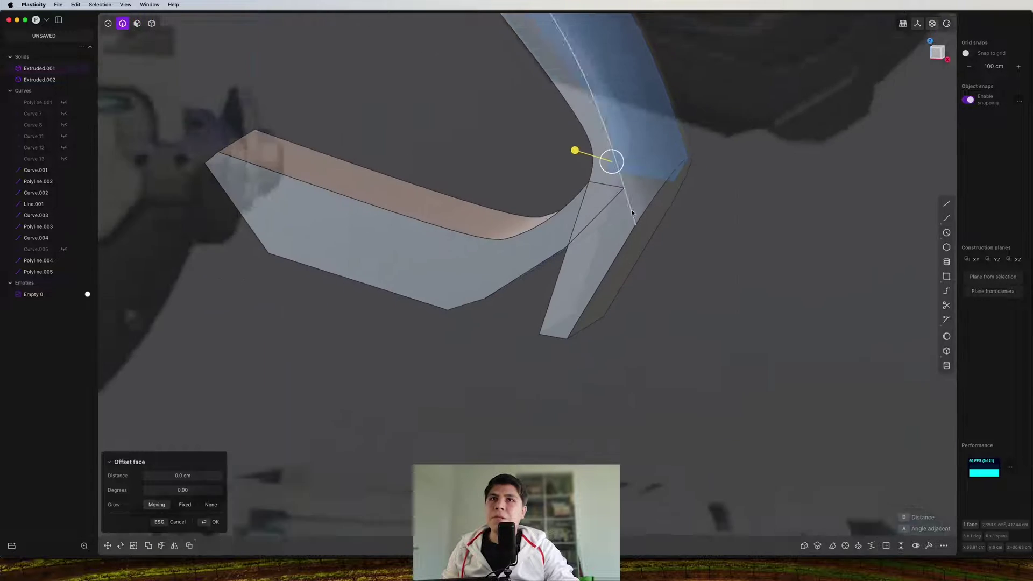
middle_click_drag(631, 217, 671, 189)
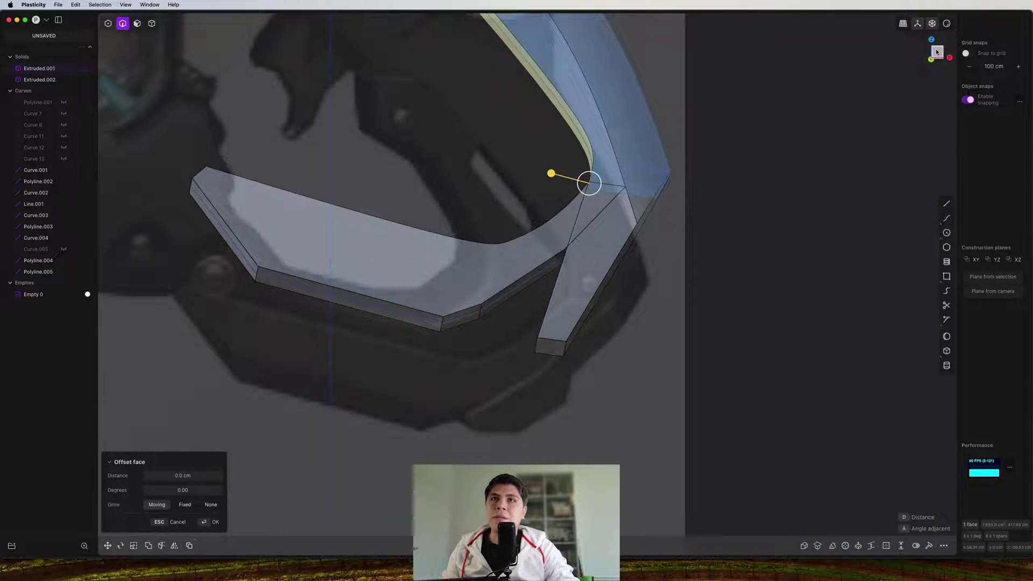
left_click(937, 52)
key("shift+a")
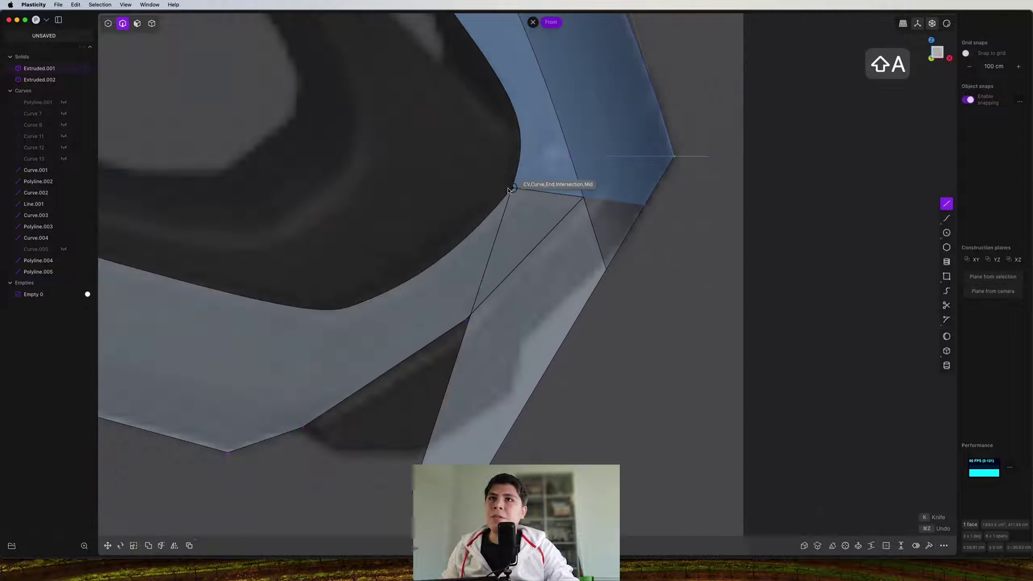
left_click(645, 204)
key("c")
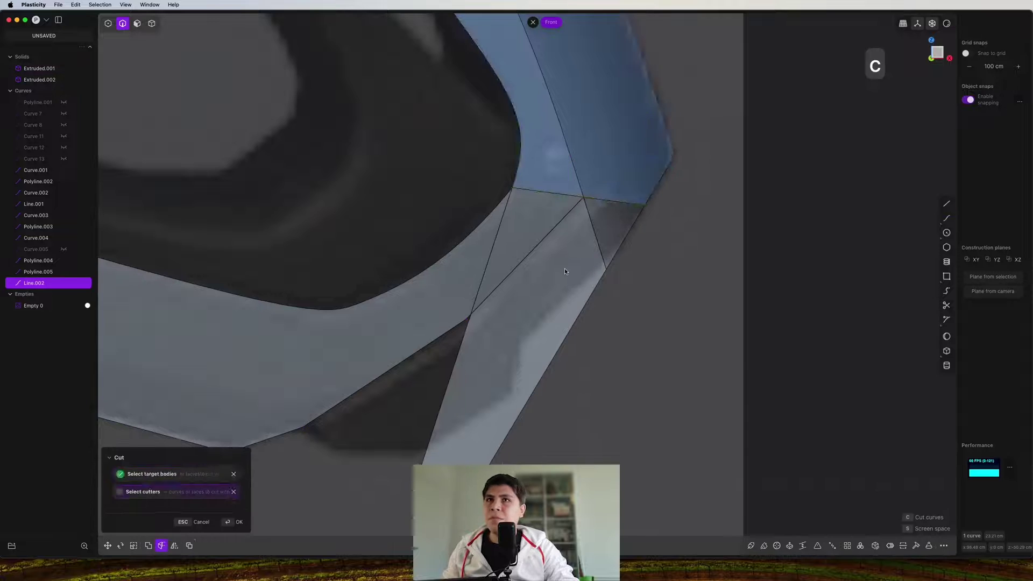
right_click(564, 273)
Offset the front face of the cut-off lower piece forward by about 27 cm so it overlaps the guard
scroll(522, 290, "down", 4)
middle_click_drag(487, 302, 524, 304)
key("3")
left_click(463, 338)
middle_click_drag(464, 337, 475, 283)
left_click_drag(455, 274, 371, 248)
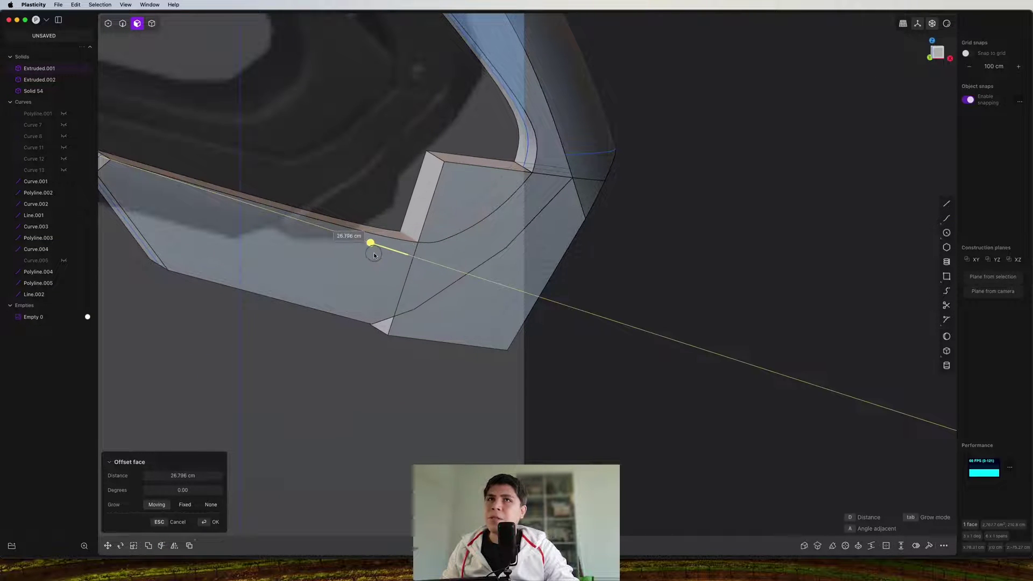
Draw a polyline along the guard's rear underside edge, from its lowest corner up through the grip and past its rear edge
left_click(937, 52)
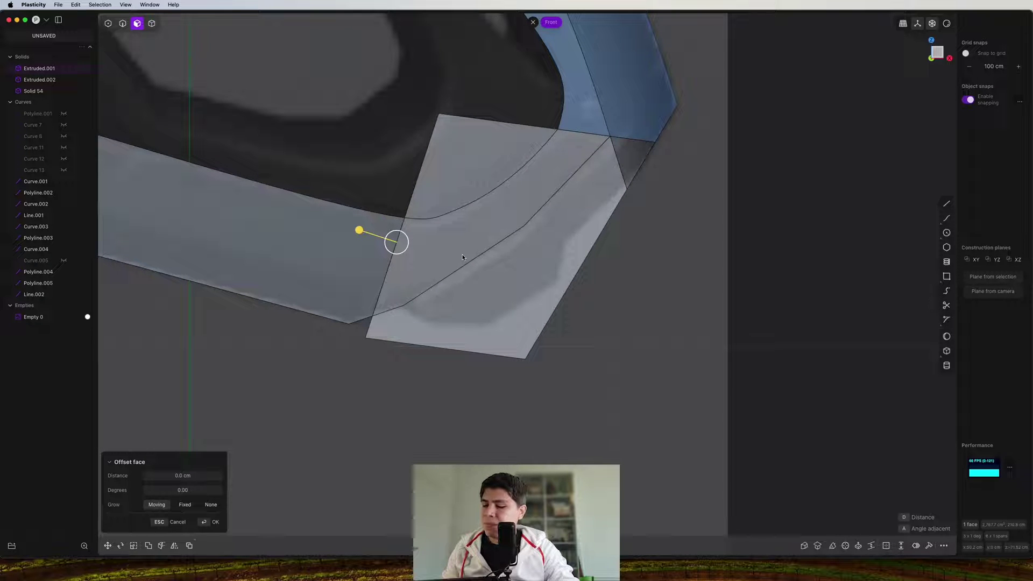
key("shift+a")
scroll(656, 148, "up", 3)
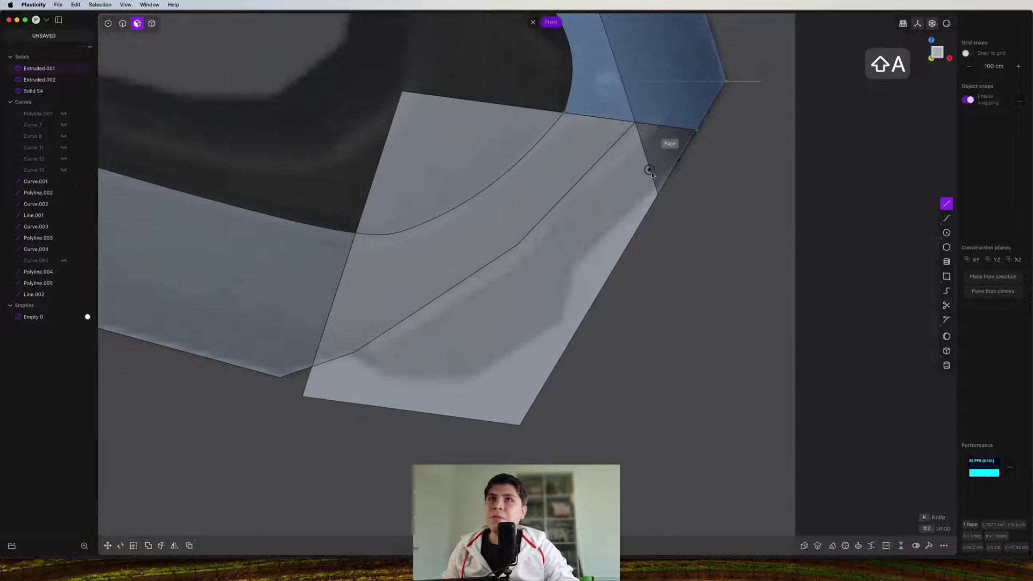
middle_click_drag(720, 117, 701, 146)
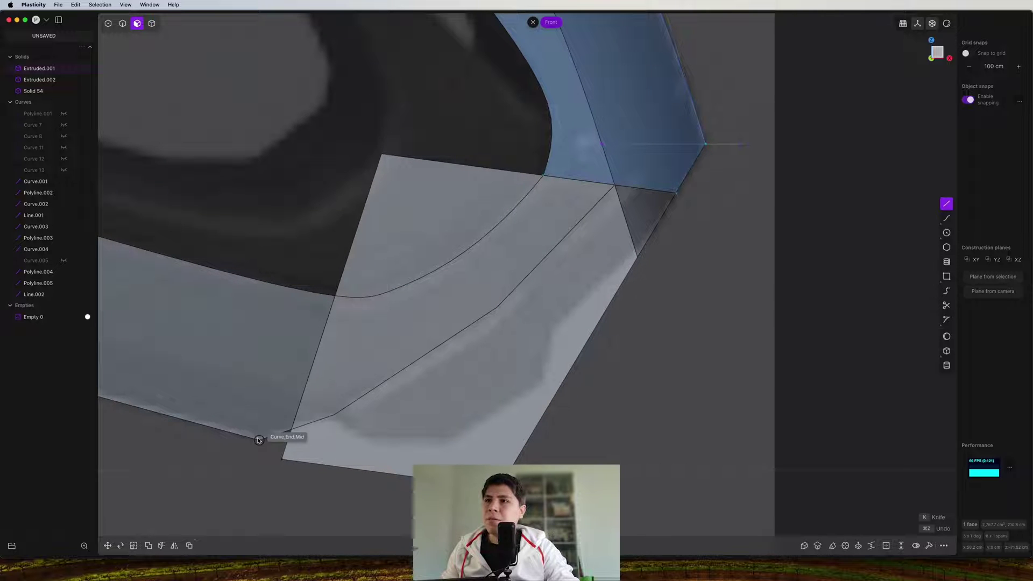
middle_click_drag(296, 440, 499, 179, "shift")
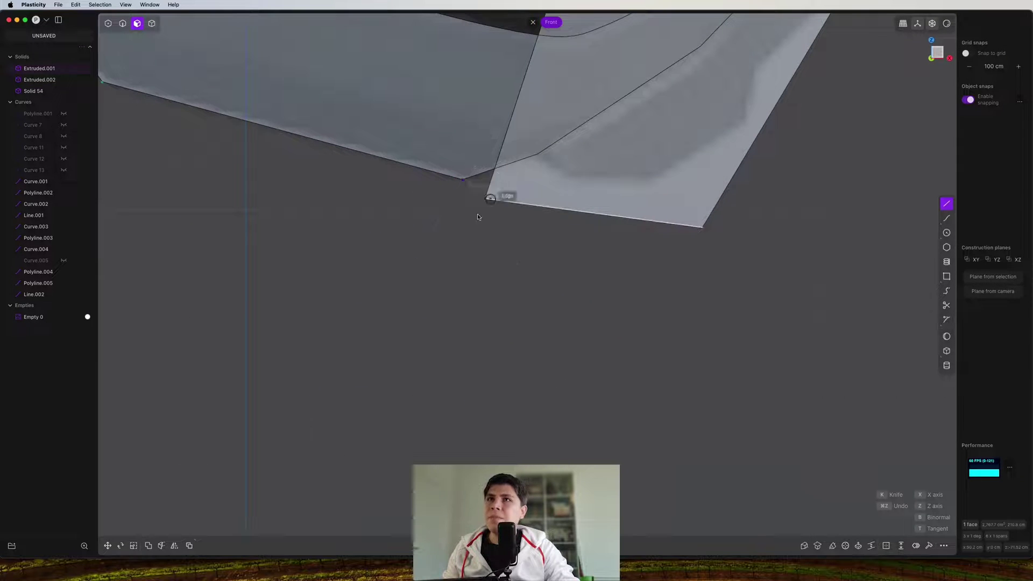
left_click(537, 155)
middle_click_drag(578, 128, 426, 318, "shift")
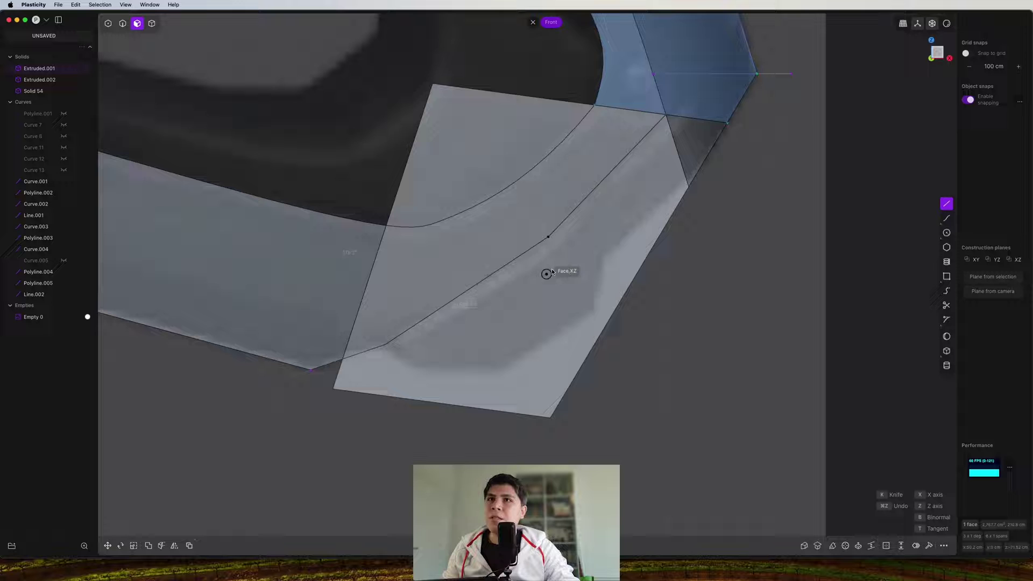
left_click(548, 237)
middle_click_drag(548, 238, 483, 338, "shift")
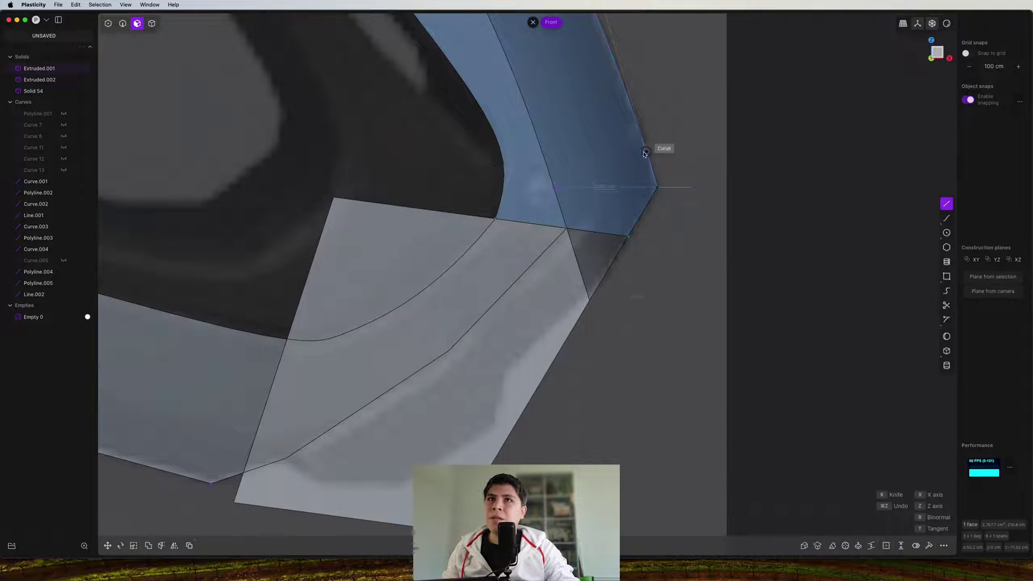
left_click(700, 89)
right_click(700, 90)
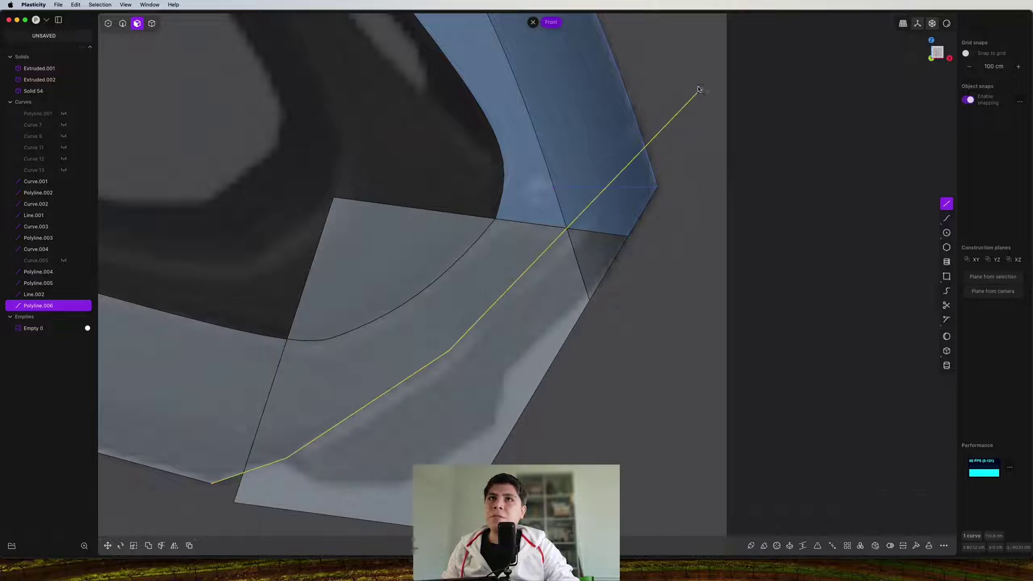
Cut the lower piece along the polyline and delete the part overlapping the guard
scroll(672, 167, "down", 5)
middle_click_drag(658, 187, 655, 177, "shift")
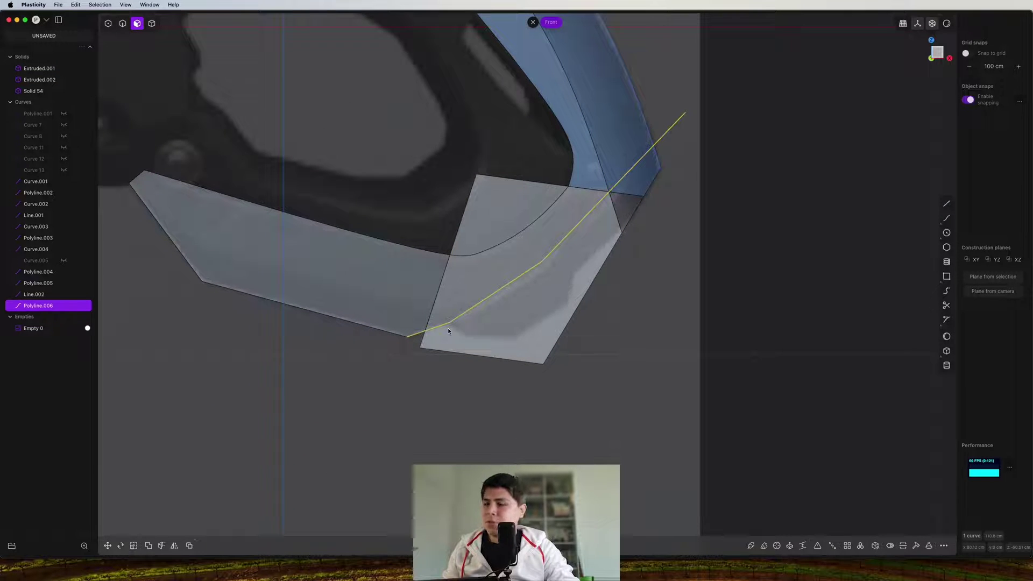
key("c")
left_click(534, 315)
key("x")
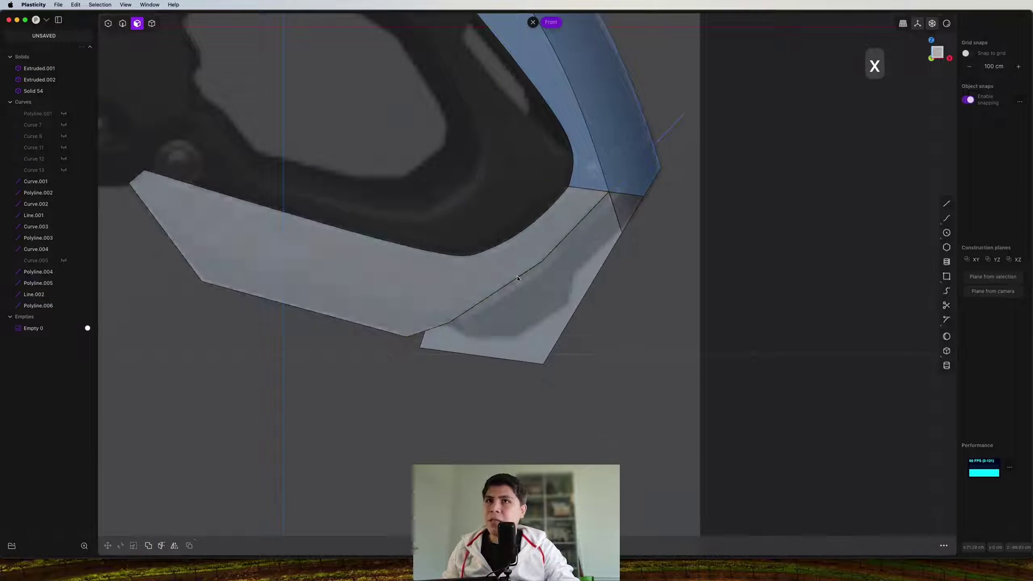
Cut the grip with the same polyline to separate its lower rear corner from the main body
middle_click_drag(518, 278, 604, 346)
key("4")
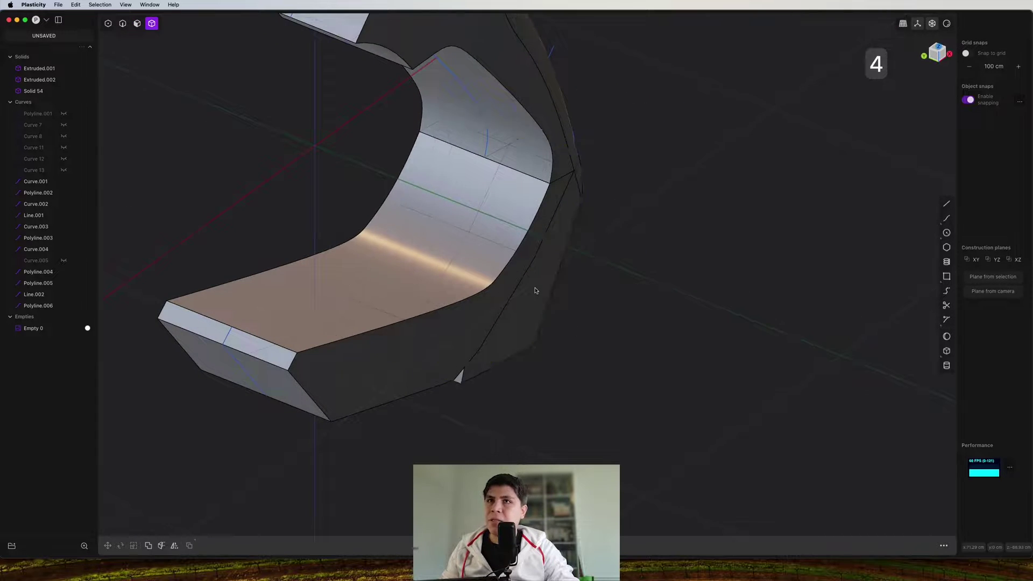
left_click(535, 291)
middle_click_drag(536, 290, 473, 264)
scroll(617, 245, "up", 5)
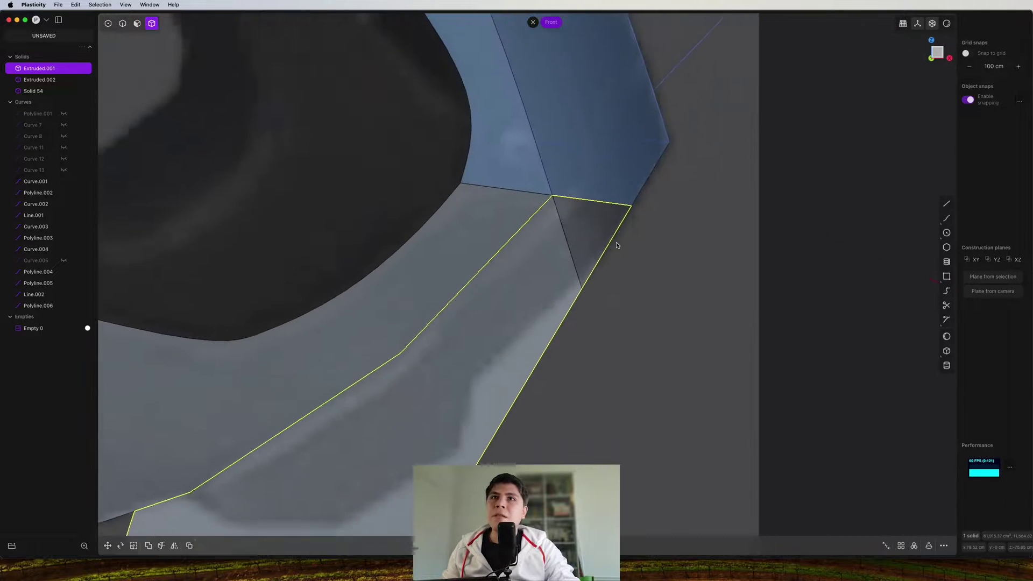
scroll(617, 245, "down", 2)
left_click(660, 121)
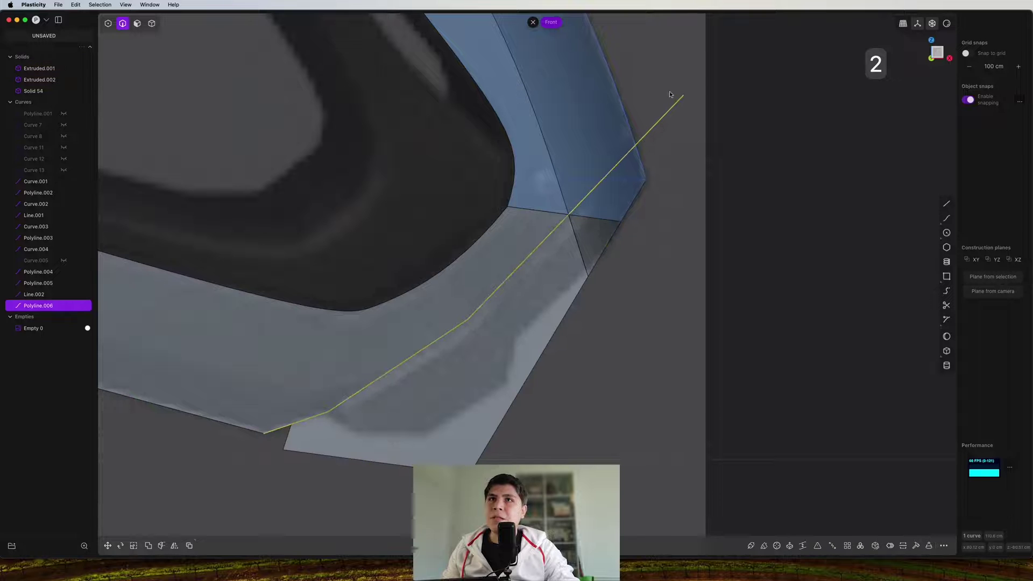
key("c")
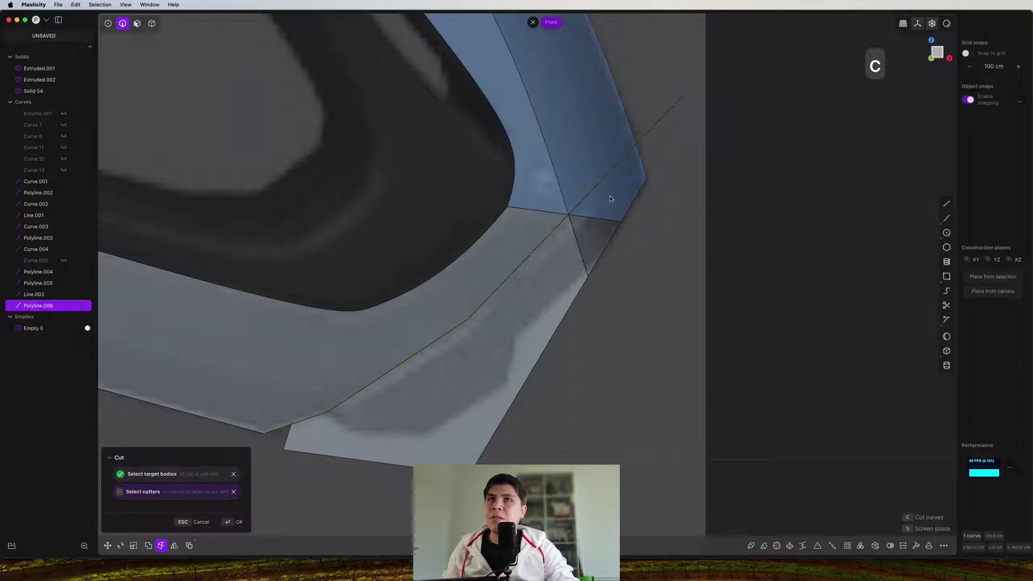
left_click(609, 196)
middle_click_drag(638, 206, 590, 300)
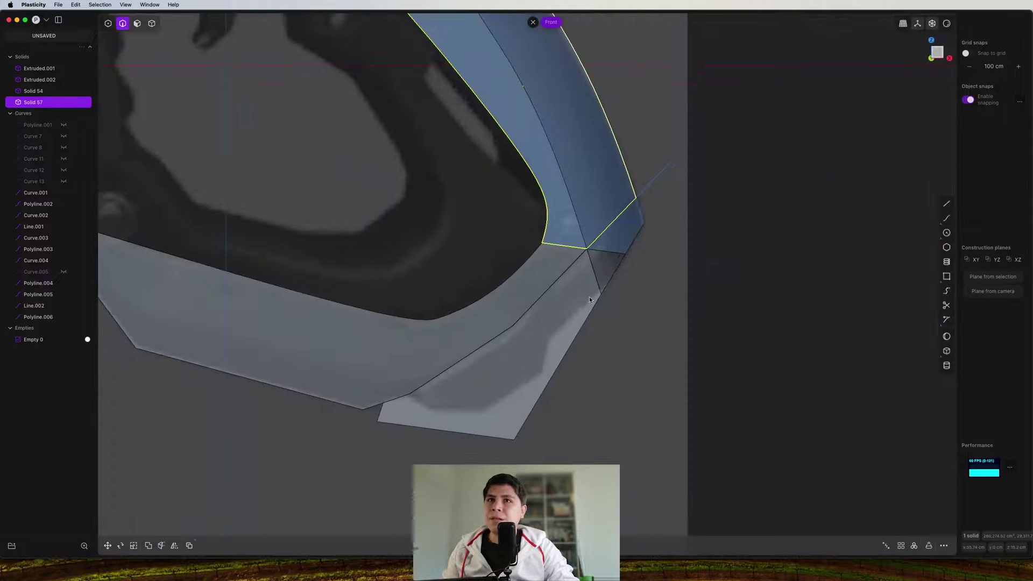
Hide the visible construction curves from Curve.001 through Polyline.006
key("2")
scroll(215, 157, "down", 2)
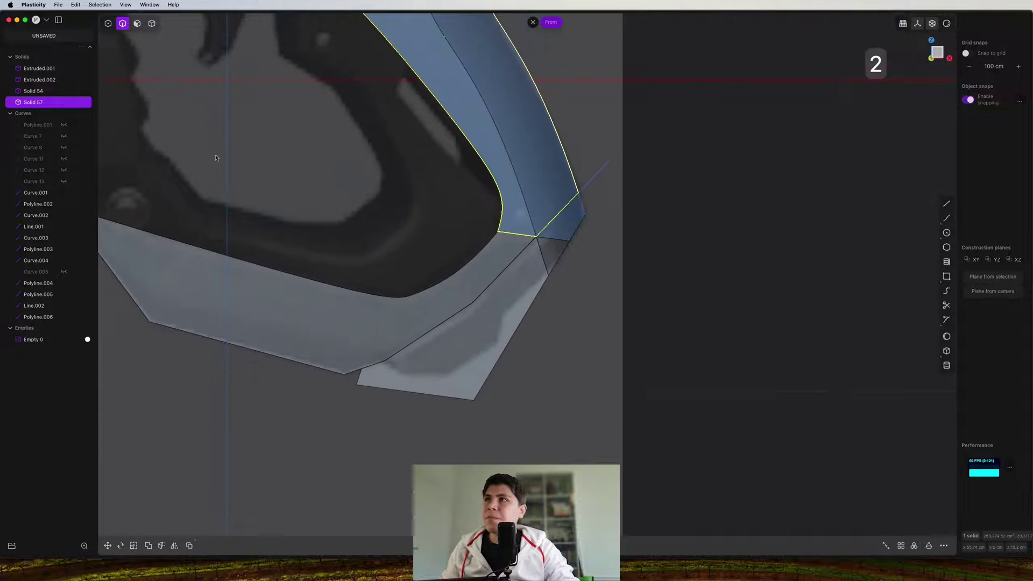
left_click(46, 195)
left_click(46, 318, "shift")
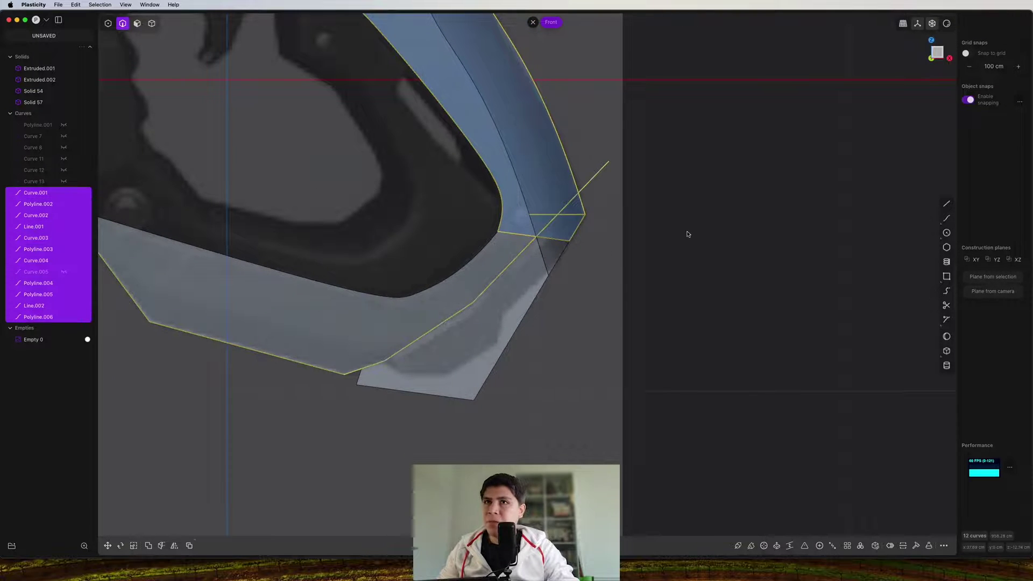
key("h")
Draw a polyline tracing the reference outline of the rear corner piece, from inside the guard around its stepped underside past the grip's rear edge
key("shift+a")
scroll(522, 325, "up", 3)
middle_click_drag(551, 341, 582, 284, "shift")
scroll(323, 340, "up", 3)
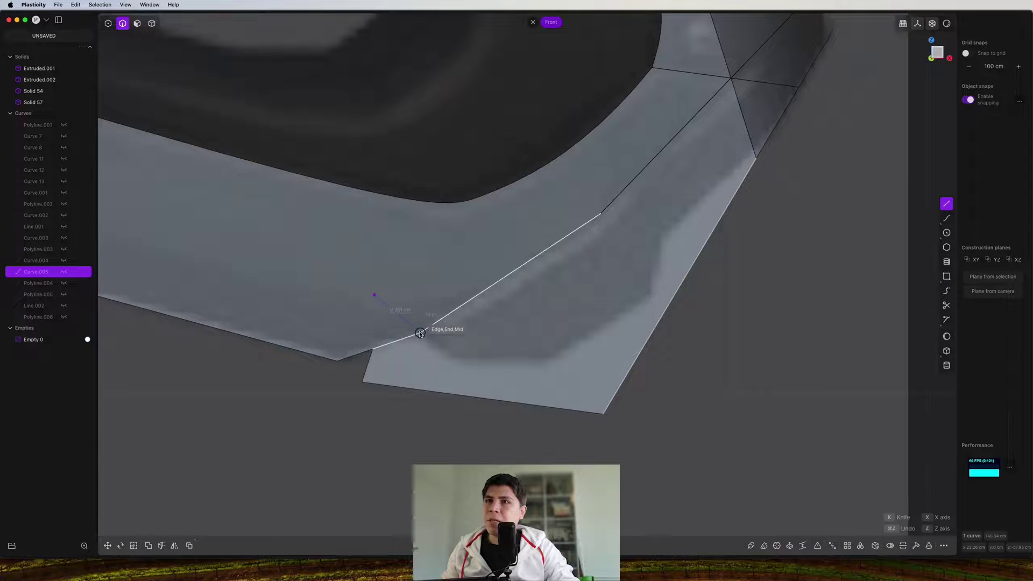
left_click(662, 235)
middle_click_drag(662, 236, 547, 336, "shift")
left_click(767, 87)
key("Return")
scroll(714, 184, "down", 3)
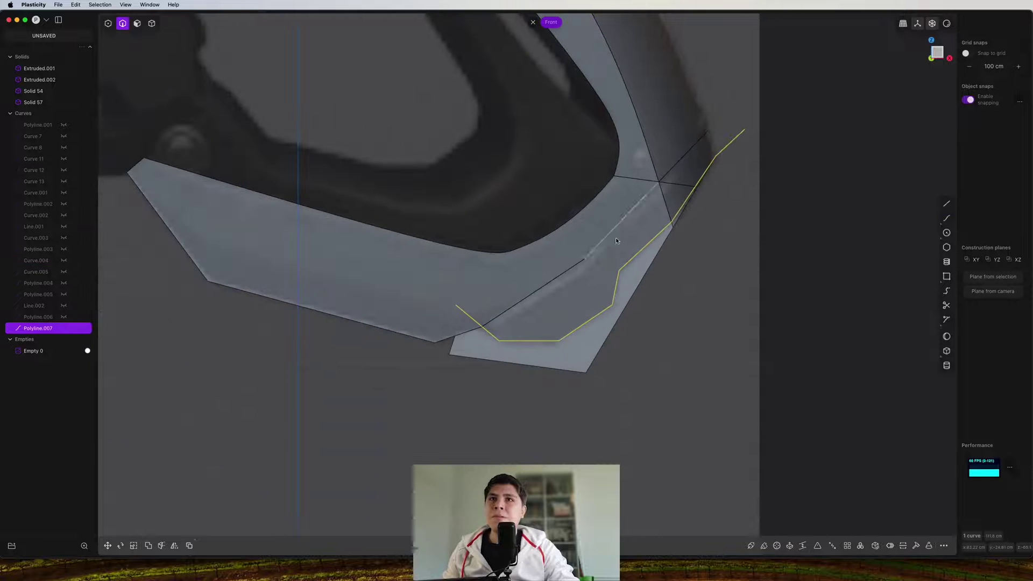
Cut the lower rear corner piece along the new polyline and delete the part outside the reference outline
key("c")
left_click(608, 337)
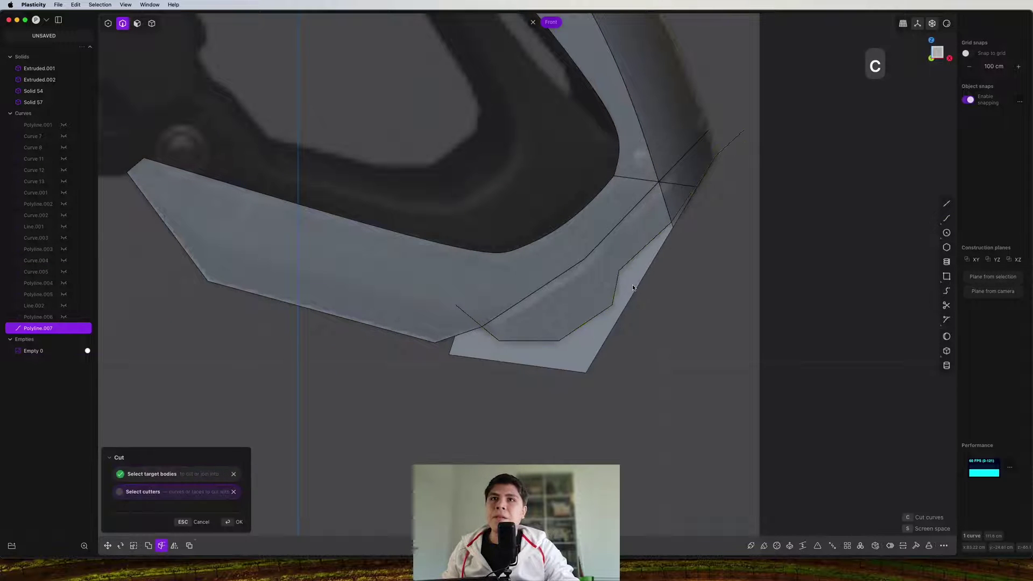
right_click(608, 337)
middle_click_drag(635, 313, 597, 347, "shift")
left_click(579, 318)
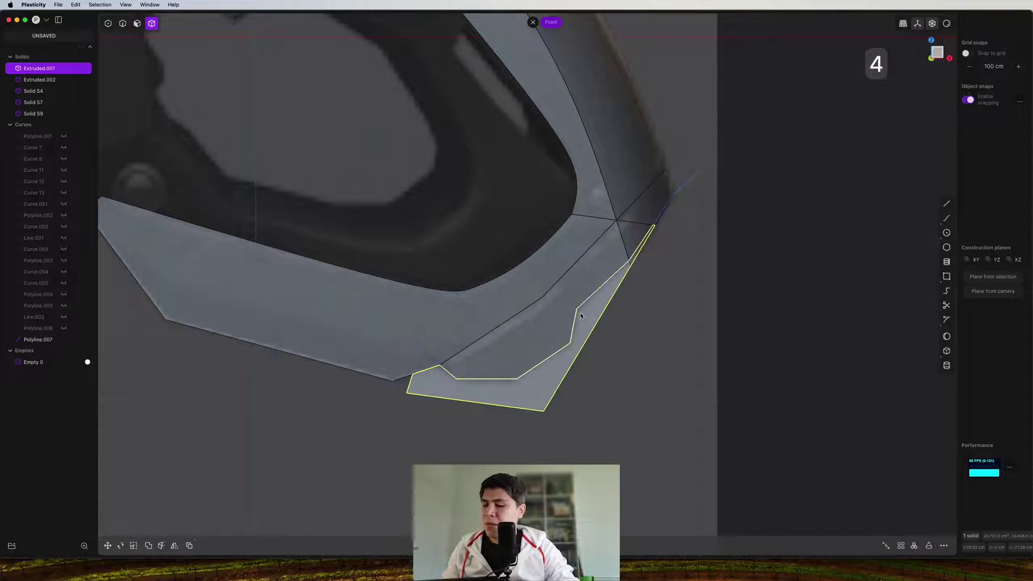
key("x")
Cut the grip's separated lower corner with the same polyline and delete the thin sliver outside it
scroll(567, 265, "up", 5)
key("2")
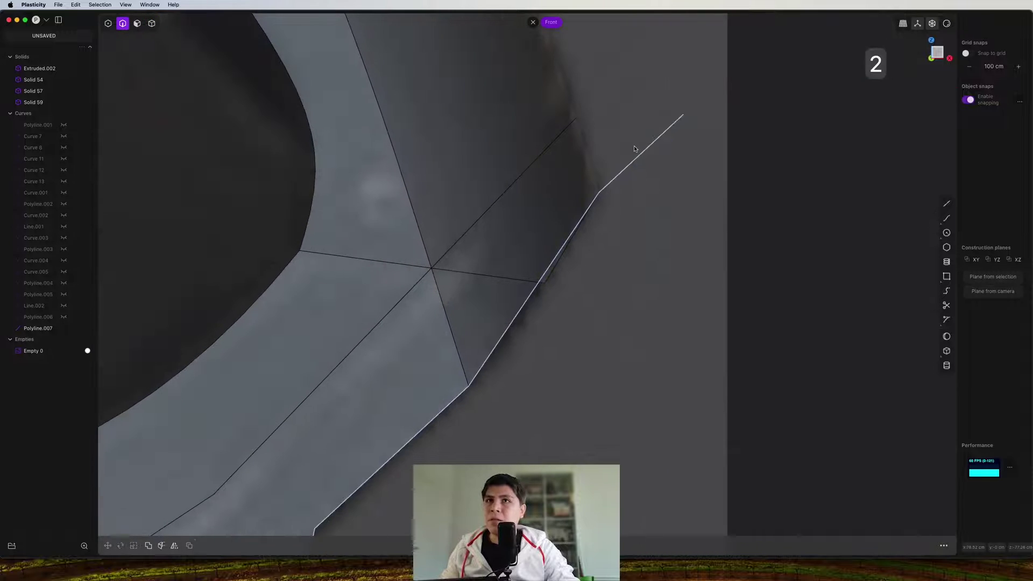
left_click(621, 174)
key("c")
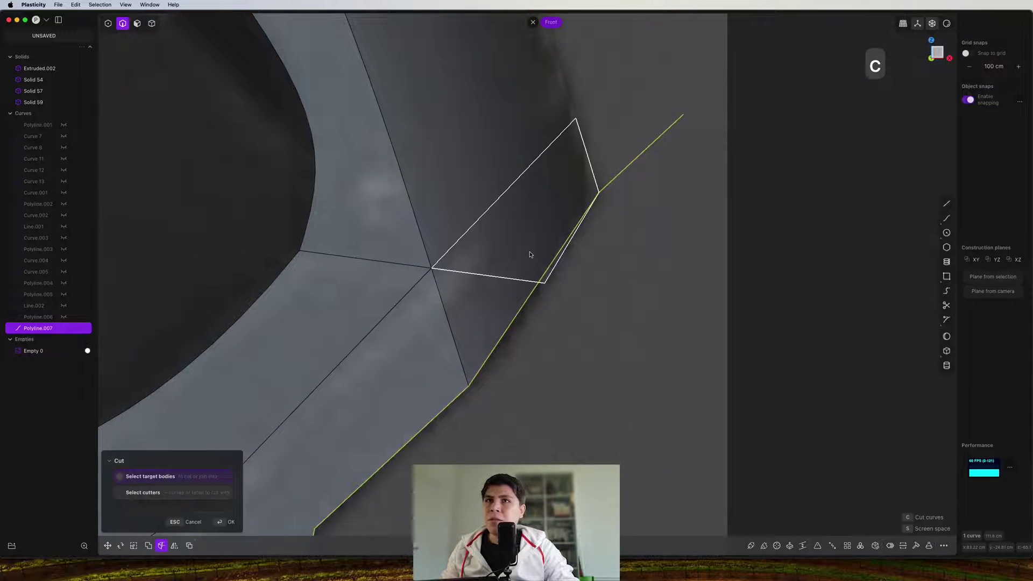
left_click(530, 255)
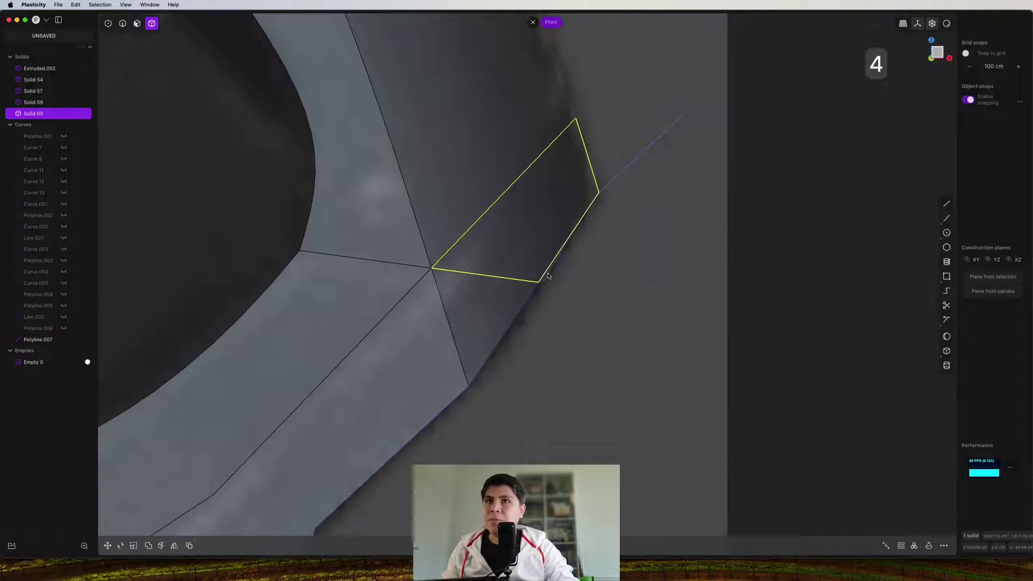
left_click(548, 276)
scroll(581, 267, "up", 5)
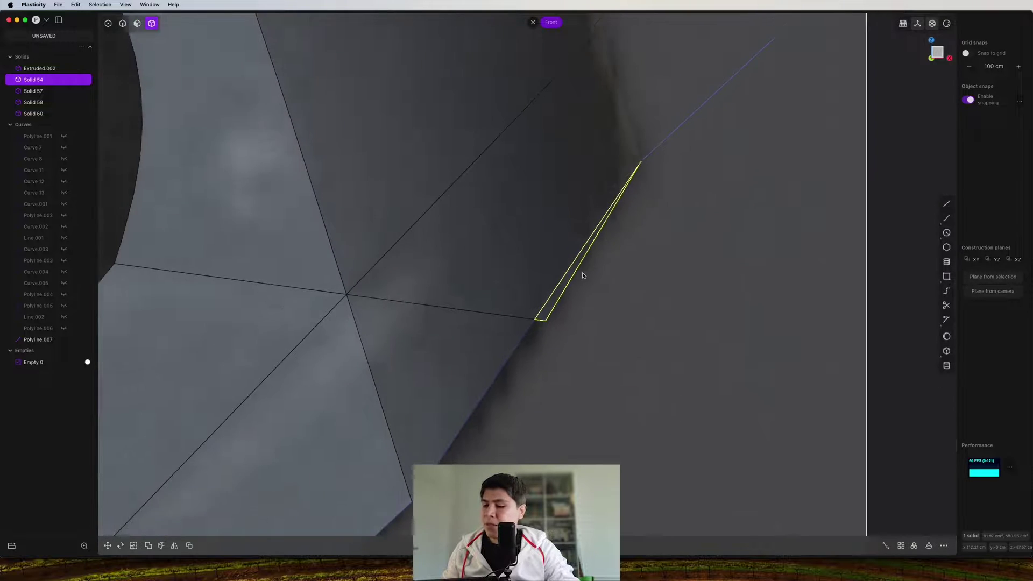
key("x")
Hide the cutting polyline and unite the grip's separated lower corner with the rear corner piece into one solid
scroll(586, 269, "down", 8)
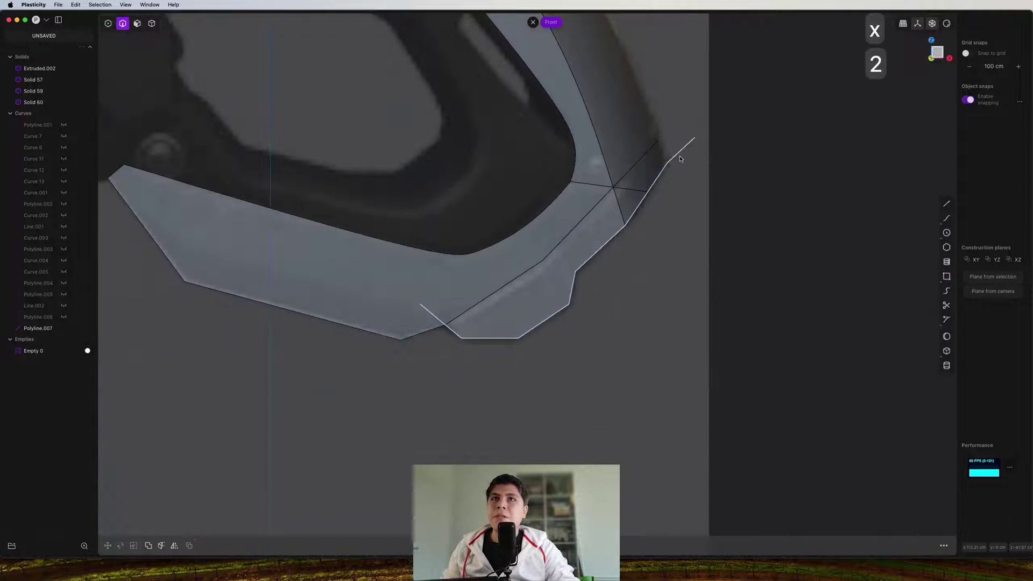
middle_click_drag(680, 157, 474, 262)
key("4")
left_click(605, 189)
left_click(595, 227, "shift")
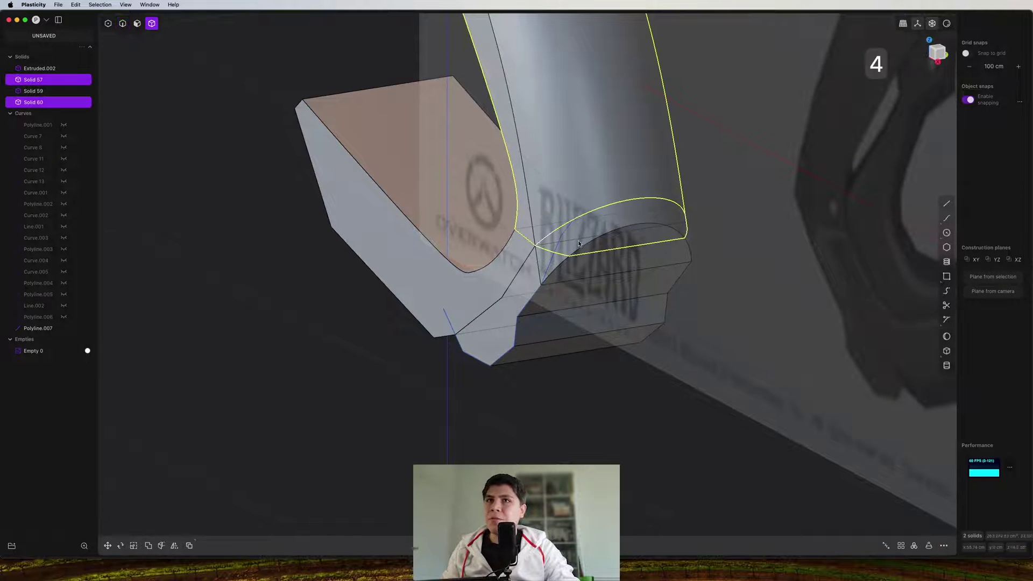
left_click(552, 266, "shift")
left_click(624, 311, "shift")
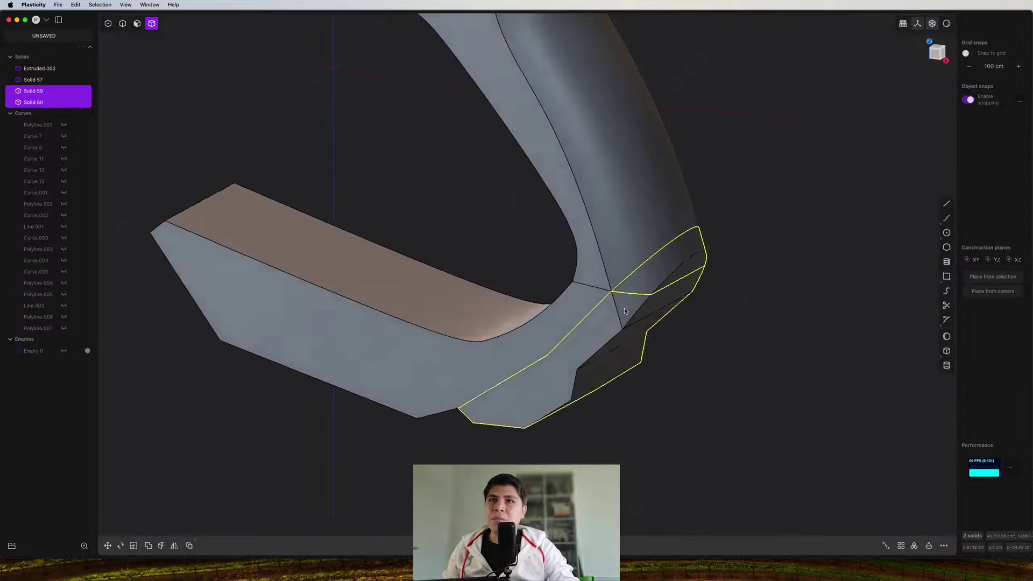
middle_click_drag(625, 311, 550, 275)
key("q")
key("q")
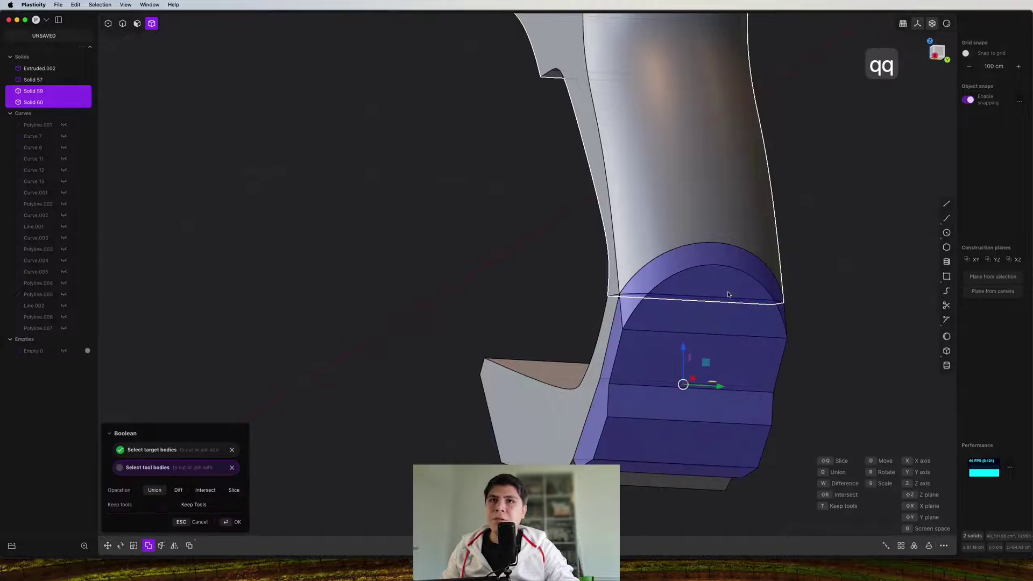
right_click(729, 294)
Try moving the guard arm, the grip and the joined corner piece individually to check that they are separate bodies
middle_click_drag(729, 294, 435, 266, "shift")
scroll(683, 248, "up", 3)
scroll(437, 265, "down", 3)
mouse_move(579, 232)
middle_mouse_down()
mouse_move(603, 220)
mouse_move(595, 237)
middle_mouse_up()
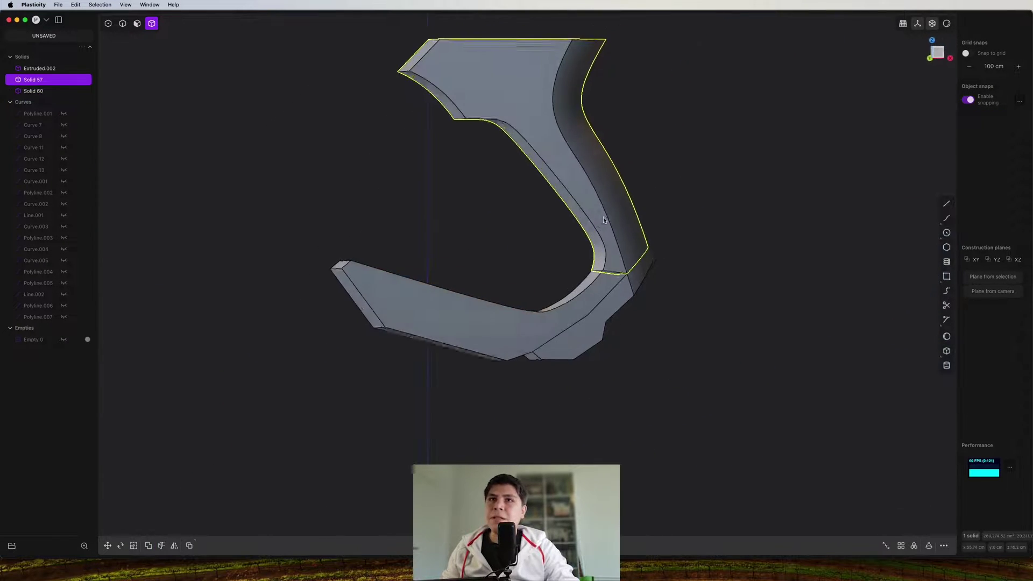
left_click(560, 301)
middle_click_drag(559, 293, 563, 309)
key("g")
key("g")
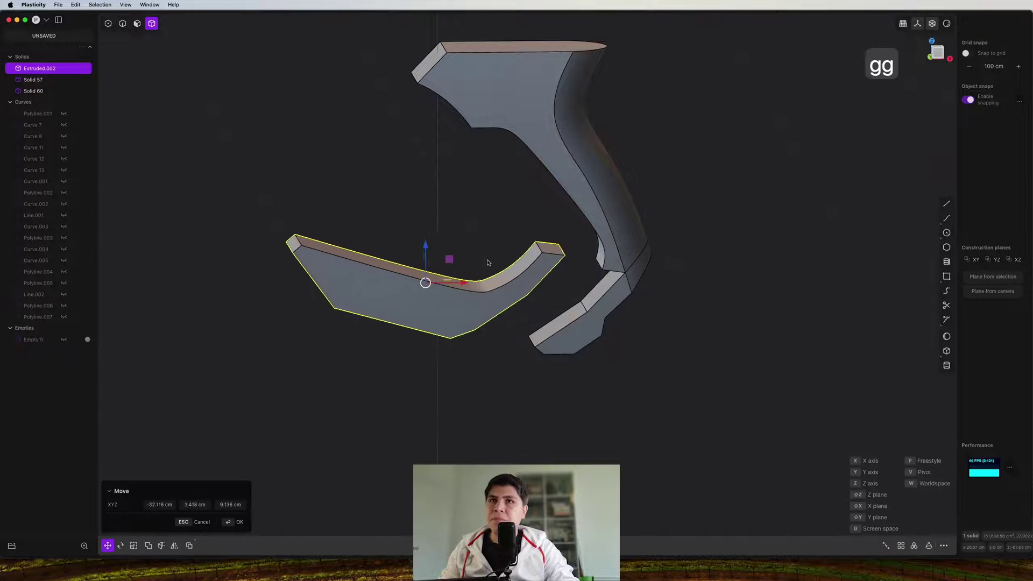
left_click(538, 282)
left_click(609, 212)
key("g")
key("g")
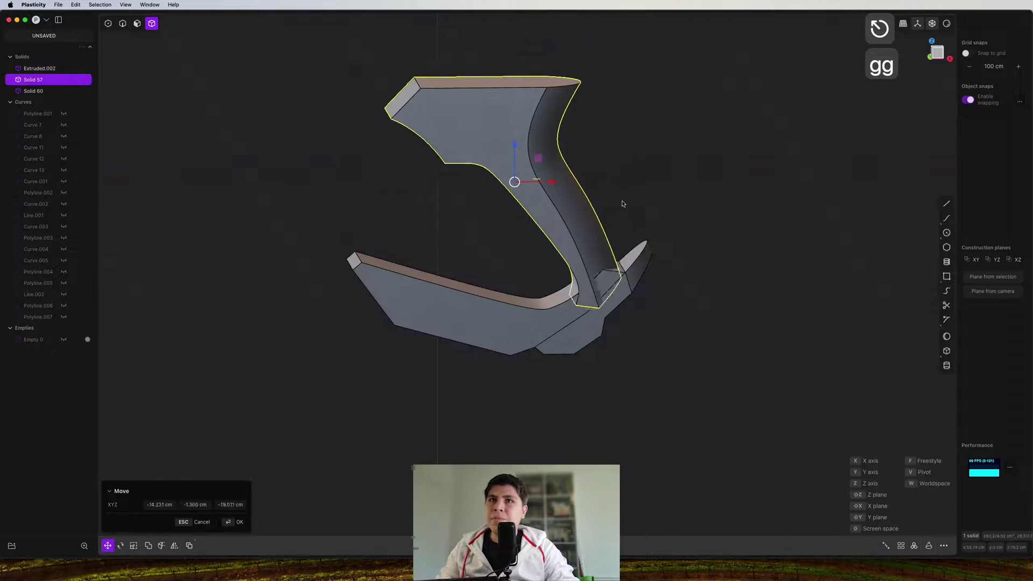
left_click(648, 254)
left_click(642, 261)
key("g")
key("g")
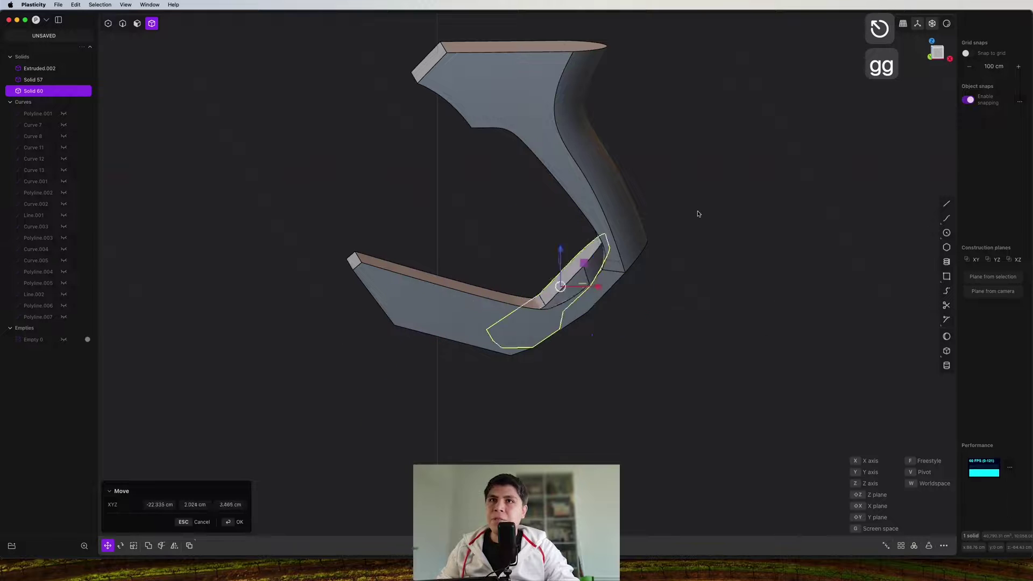
key("Escape")
Examine the grip, guard arm and rear corner piece from several angles and against the reference image in front view
middle_click_drag(705, 263, 565, 220, "shift")
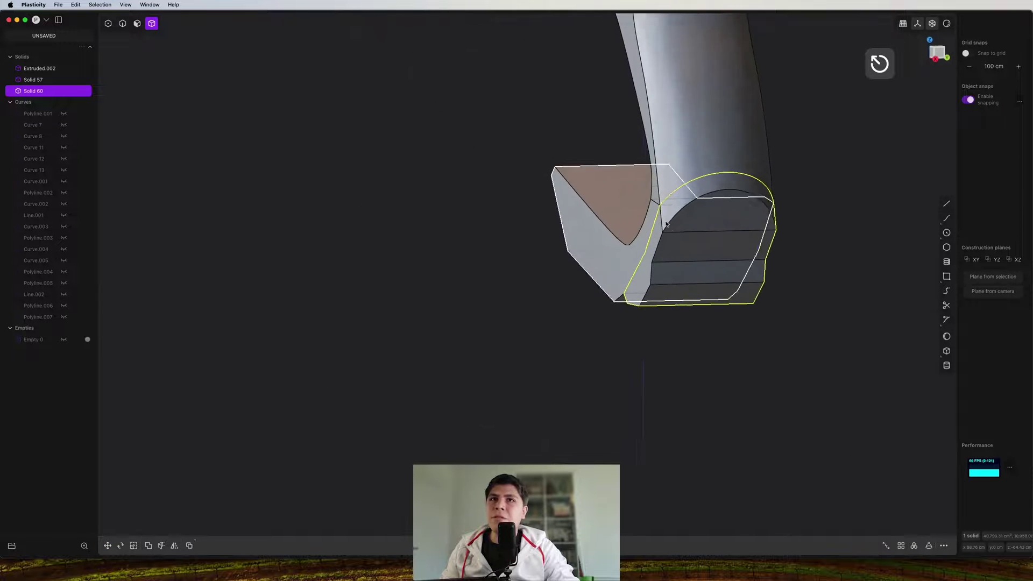
middle_click_drag(667, 224, 554, 264, "shift")
scroll(554, 264, "up", 2)
middle_click_drag(554, 263, 574, 255)
scroll(597, 239, "up", 4)
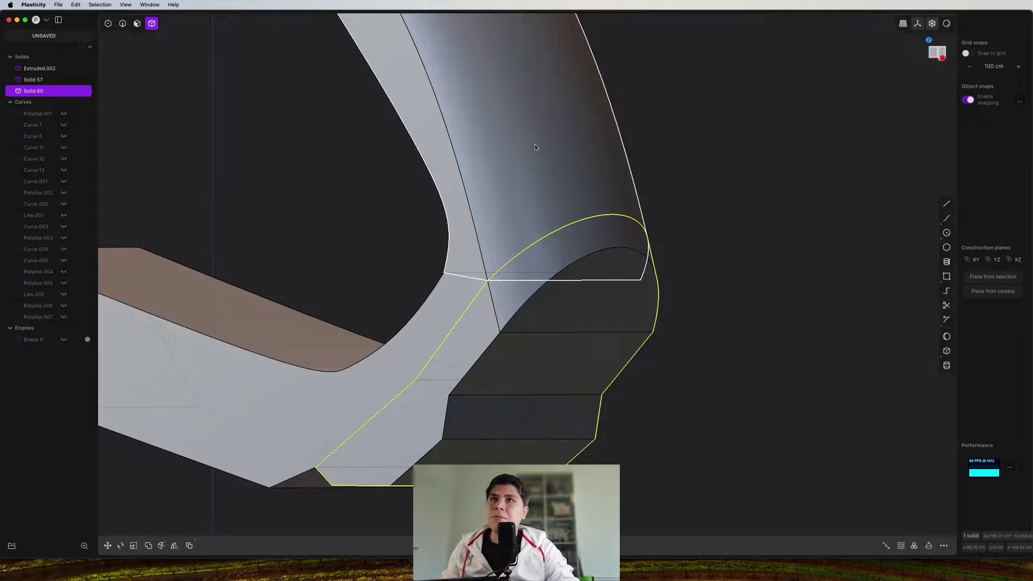
middle_click_drag(534, 147, 499, 118)
scroll(509, 173, "down", 3)
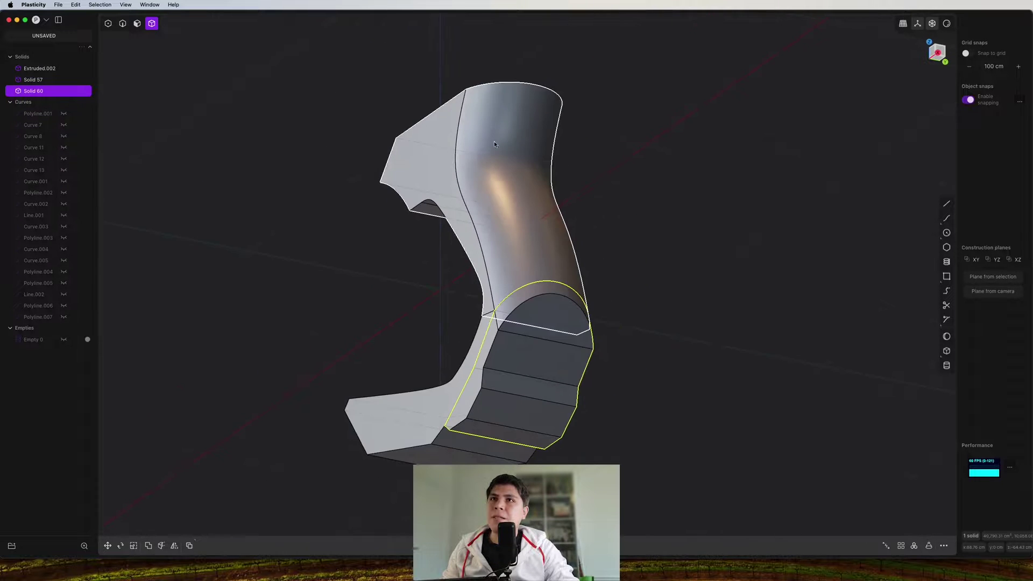
middle_click_drag(535, 277, 587, 326)
middle_click_drag(501, 336, 583, 314, "shift")
left_click(935, 54)
middle_click_drag(596, 289, 612, 284, "shift")
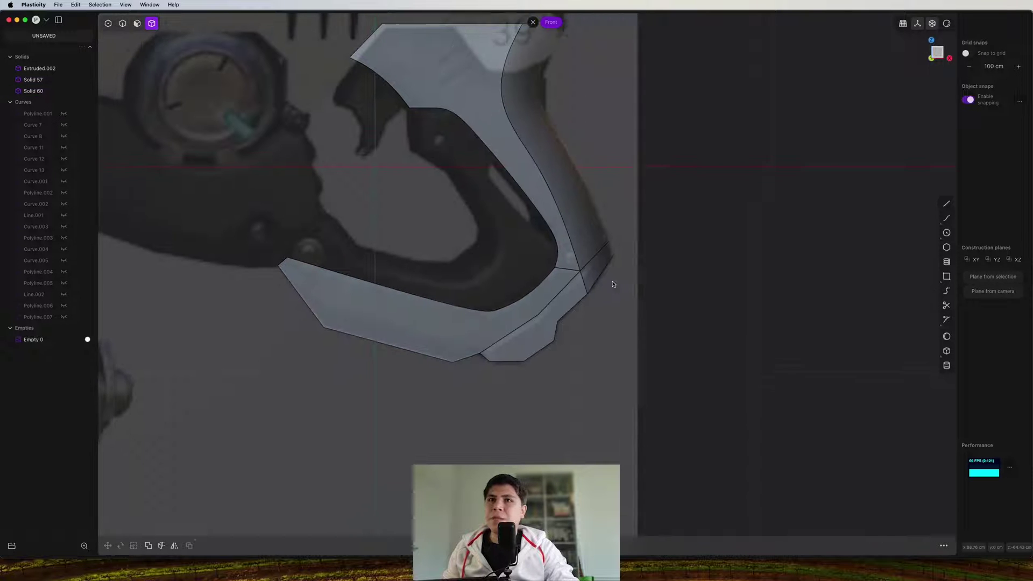
scroll(593, 235, "up", 5)
scroll(597, 239, "down", 8)
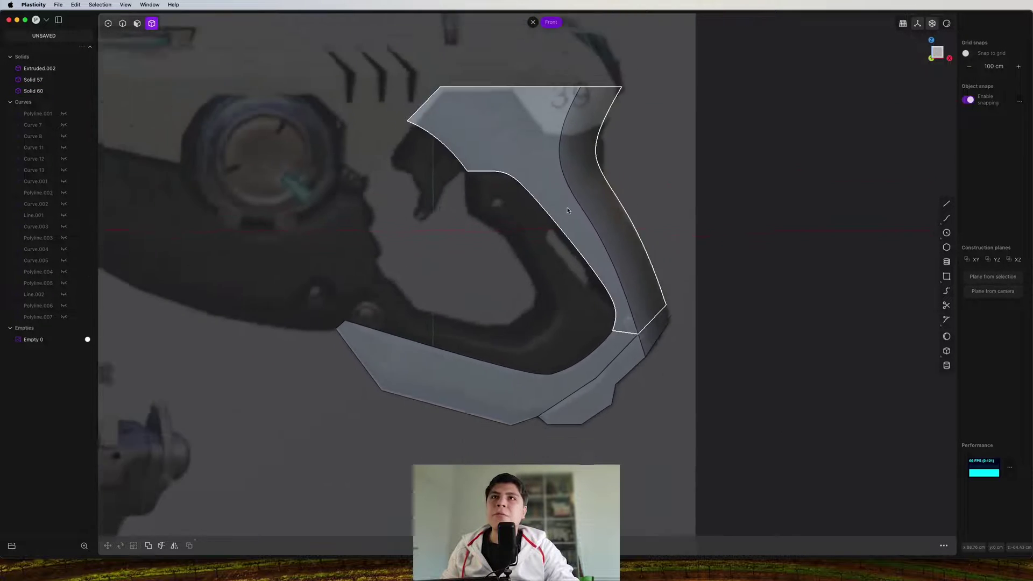
scroll(597, 238, "up", 6)
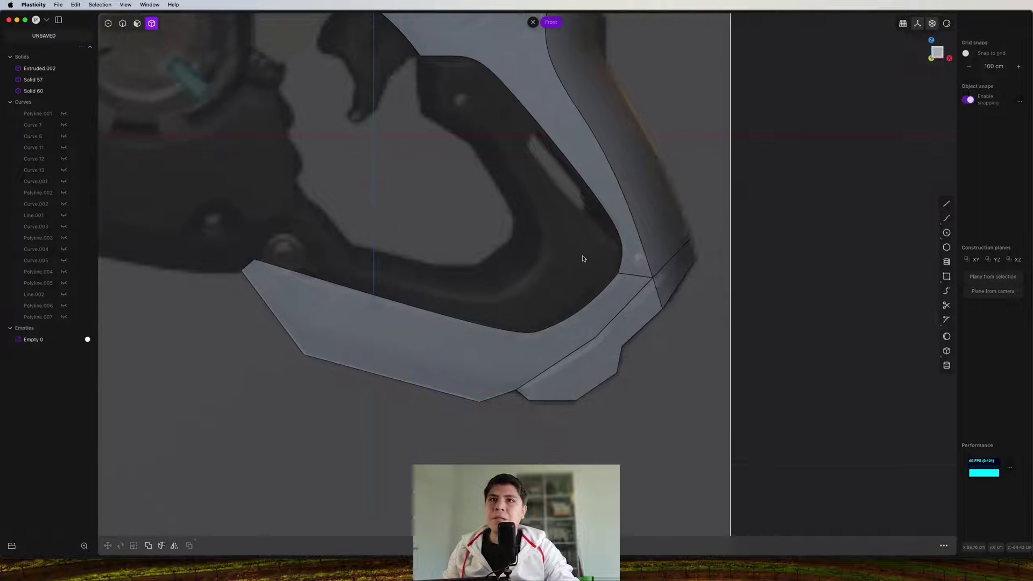
scroll(526, 156, "down", 4)
middle_click_drag(435, 157, 516, 270, "shift")
middle_click_drag(636, 278, 782, 125, "shift")
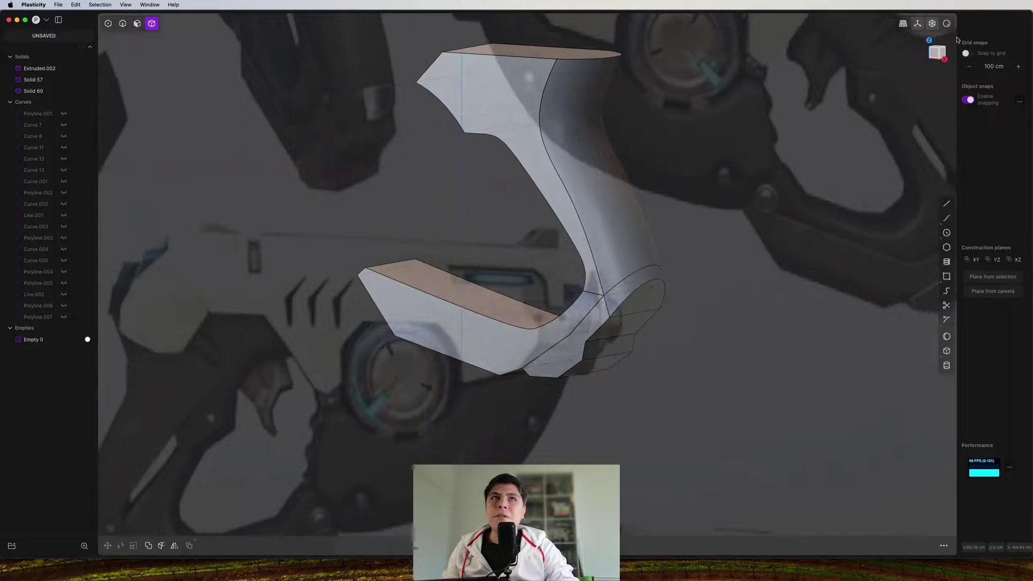
left_click(936, 52)
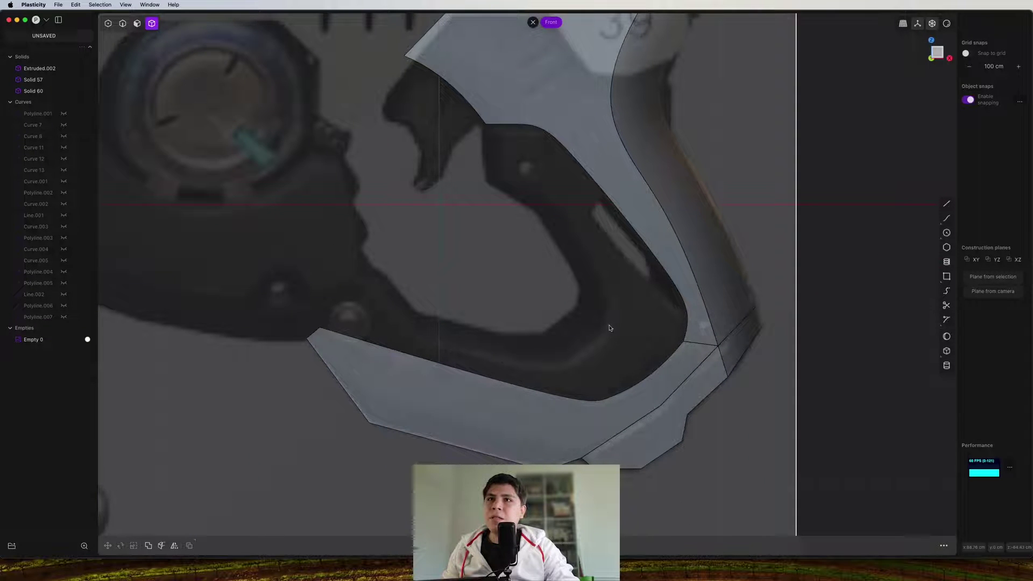
Draw a polyline along the dark inner frame's opening, from the grip's front lower corner around to the guard arm's front upper corner
scroll(518, 254, "up", 5)
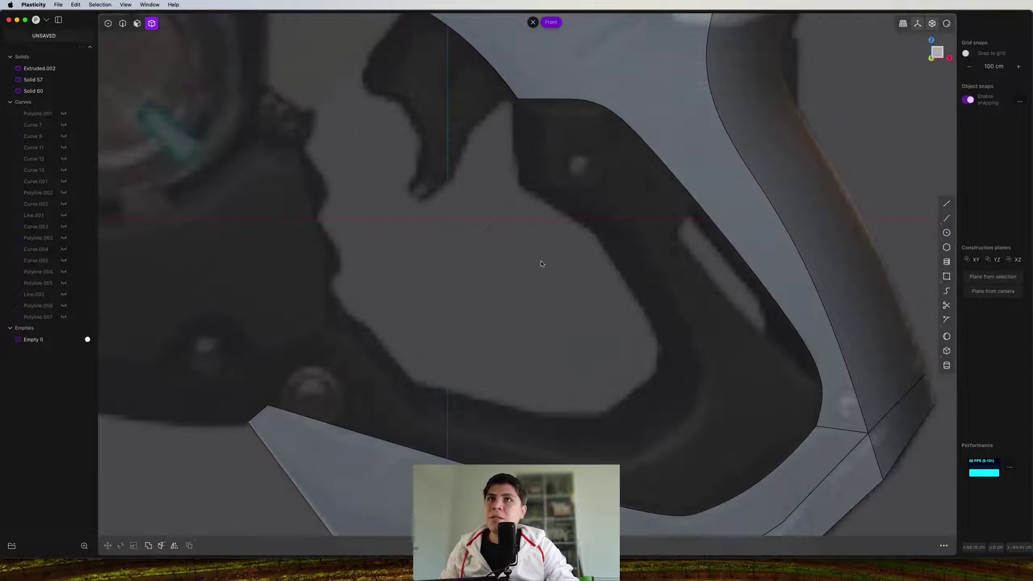
key("shift+a")
left_click(533, 105)
scroll(425, 209, "down", 2)
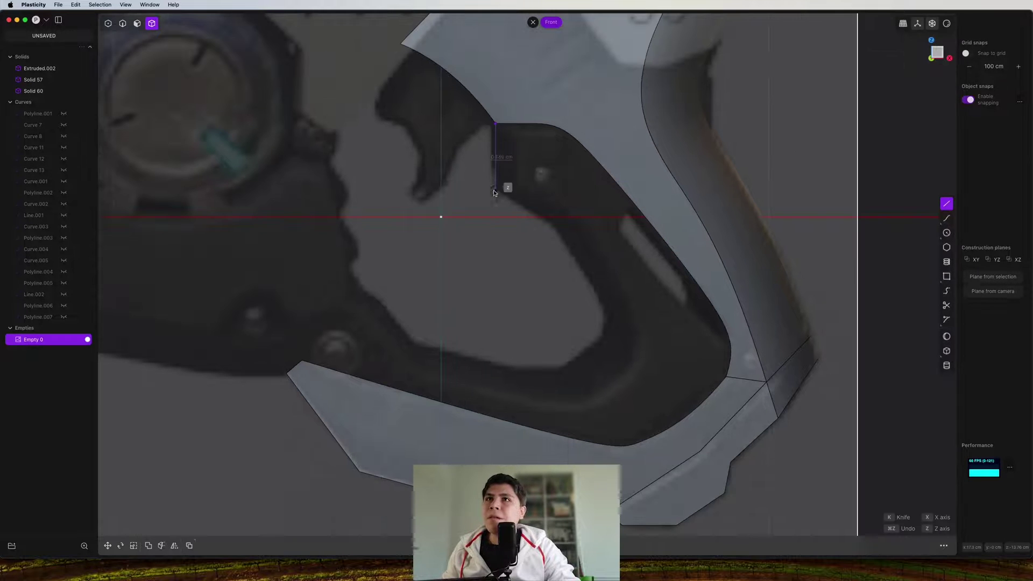
scroll(385, 303, "up", 3)
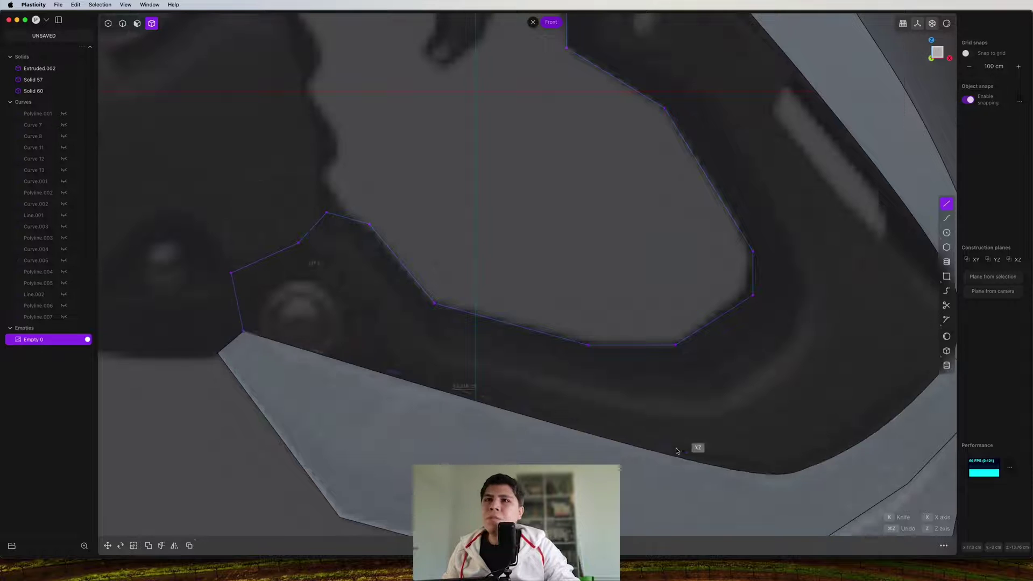
key("Return")
scroll(593, 155, "down", 5)
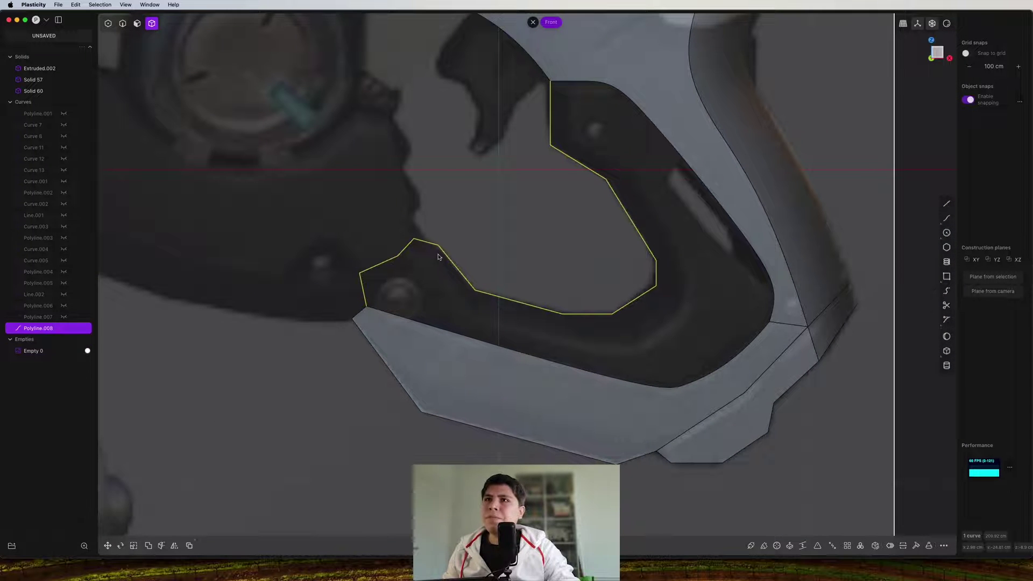
Duplicate the inner edges of the grip and guard arm that border the dark frame as separate curves
middle_click_drag(505, 315, 490, 315, "shift")
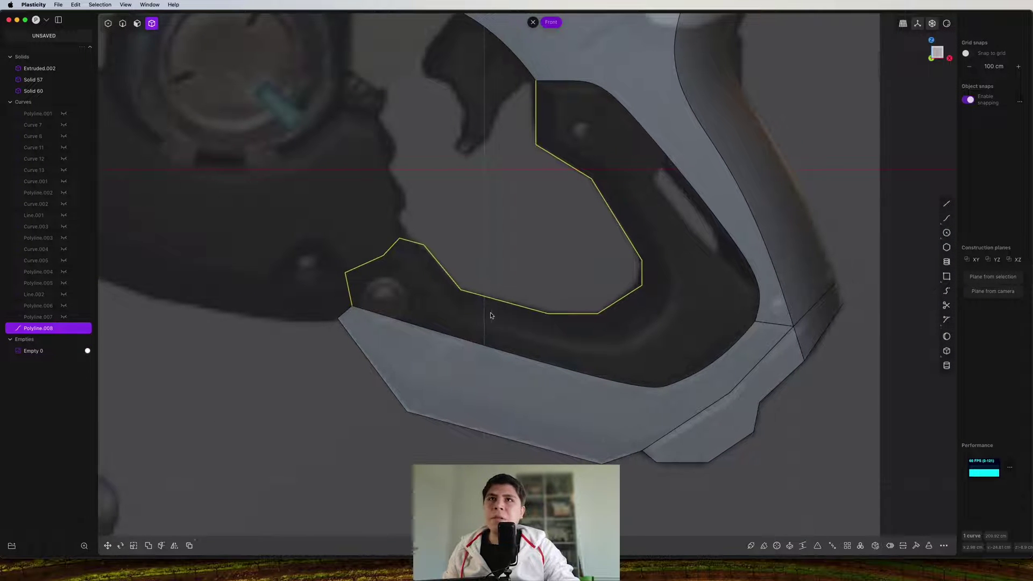
left_click(636, 130)
key("f")
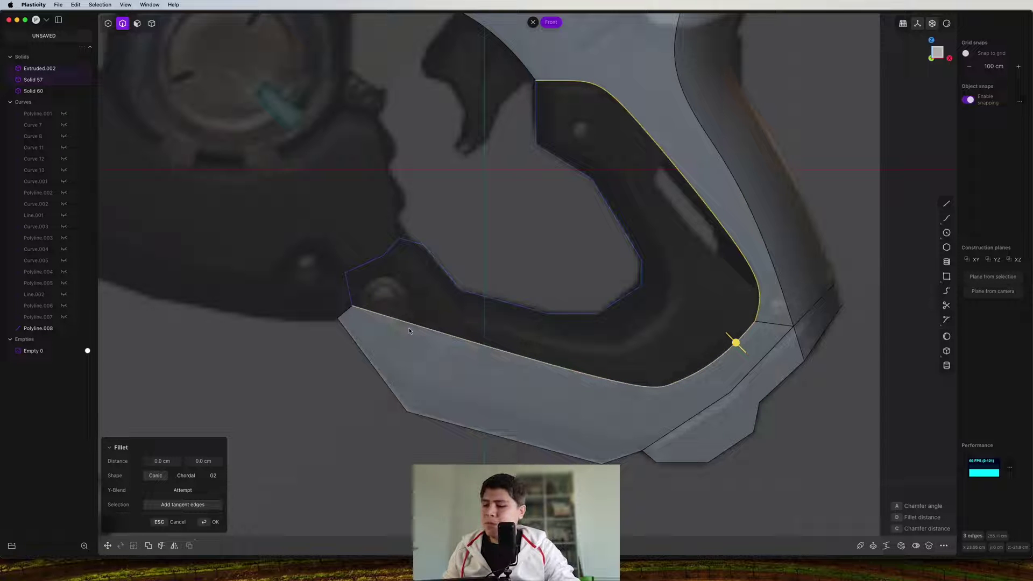
key("shift+d")
Flatten the three duplicated edge curves across the body's width so that they lie in one plane
middle_click_drag(586, 276, 716, 266)
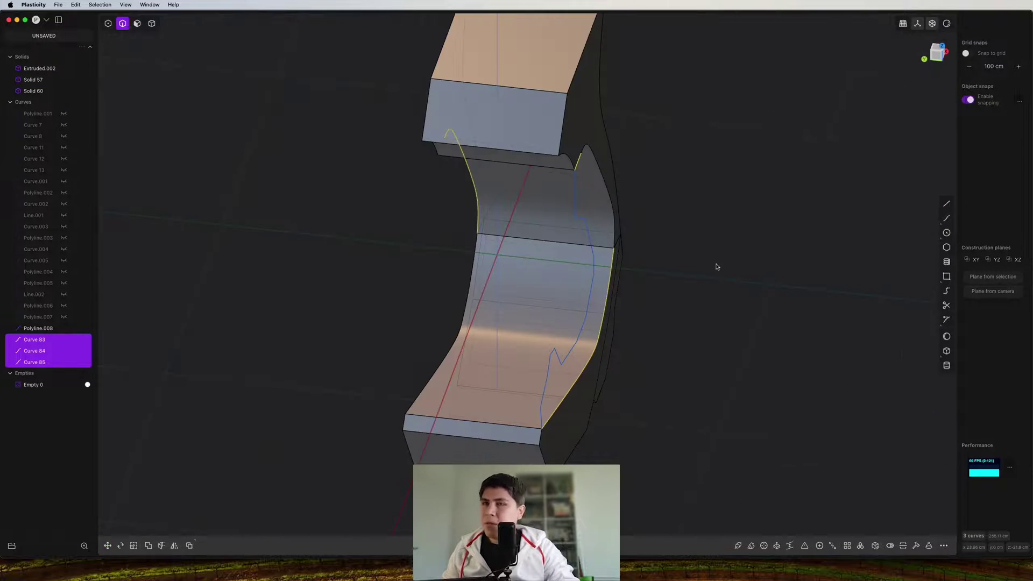
key("s")
left_click_drag(468, 270, 510, 272)
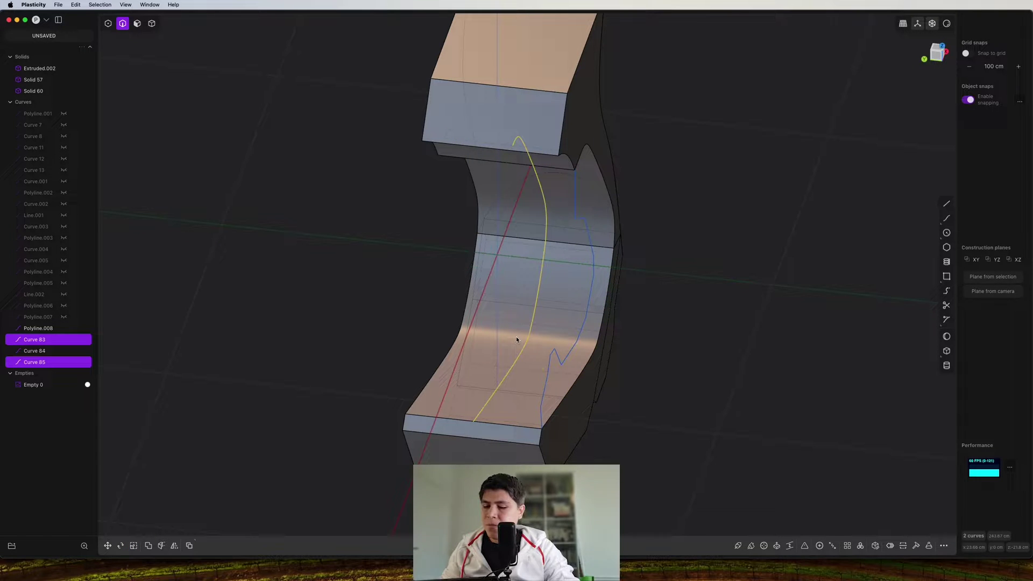
Join the flattened edge curves into a single curve and move it onto the plane of the frame's polyline
key("j")
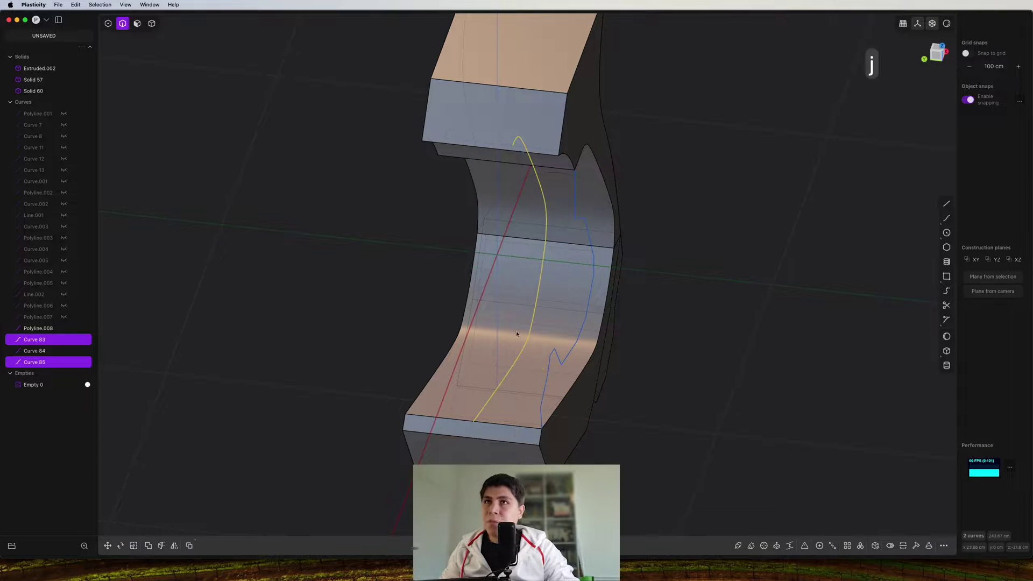
key("j")
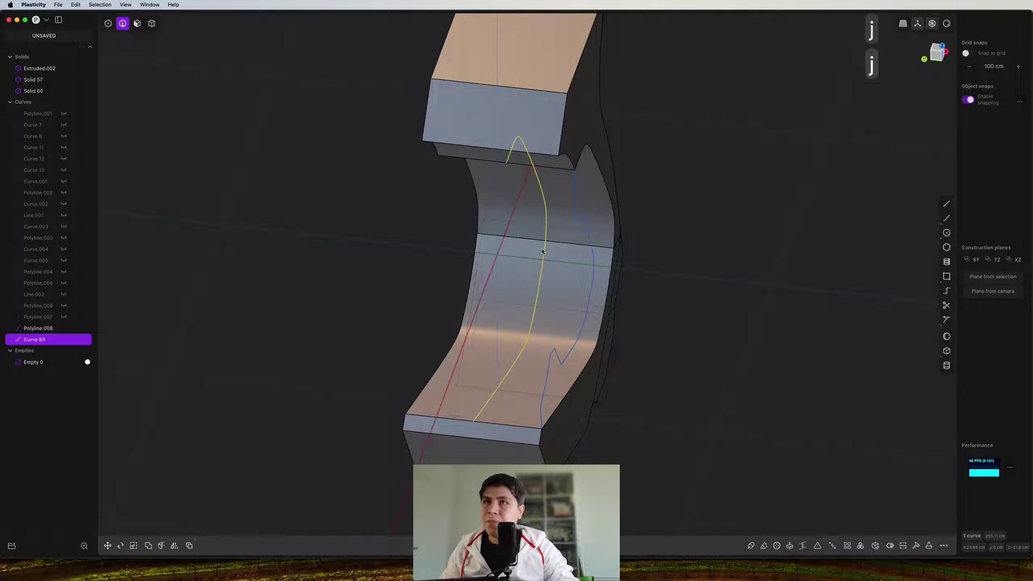
key("g")
left_click(581, 222)
Extrude the closed region of the inner frame about 49.6 cm as a new body to the guard arm's far side
middle_click_drag(580, 224, 626, 309)
key("3")
left_click(658, 273)
key("e")
middle_click_drag(673, 260, 738, 276)
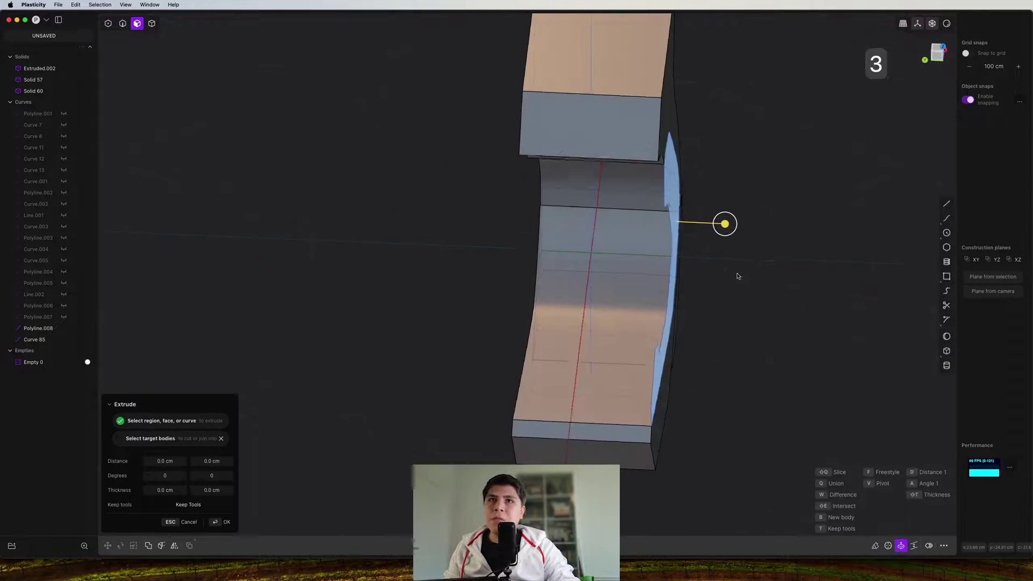
left_click_drag(724, 224, 534, 402)
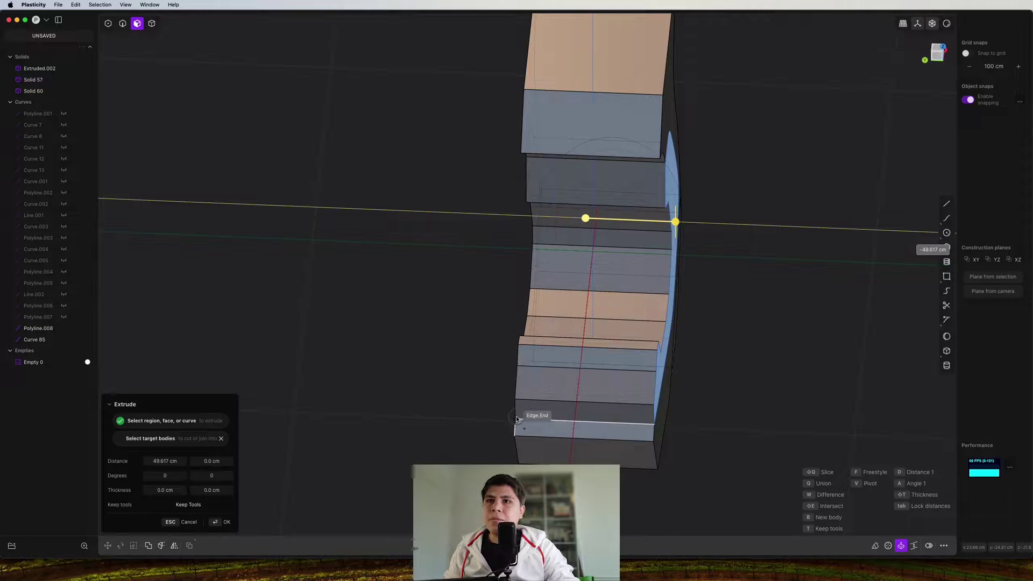
right_click(523, 415)
Hide the frame's remaining outline curves and delete all the construction curves
middle_click_drag(523, 415, 414, 361)
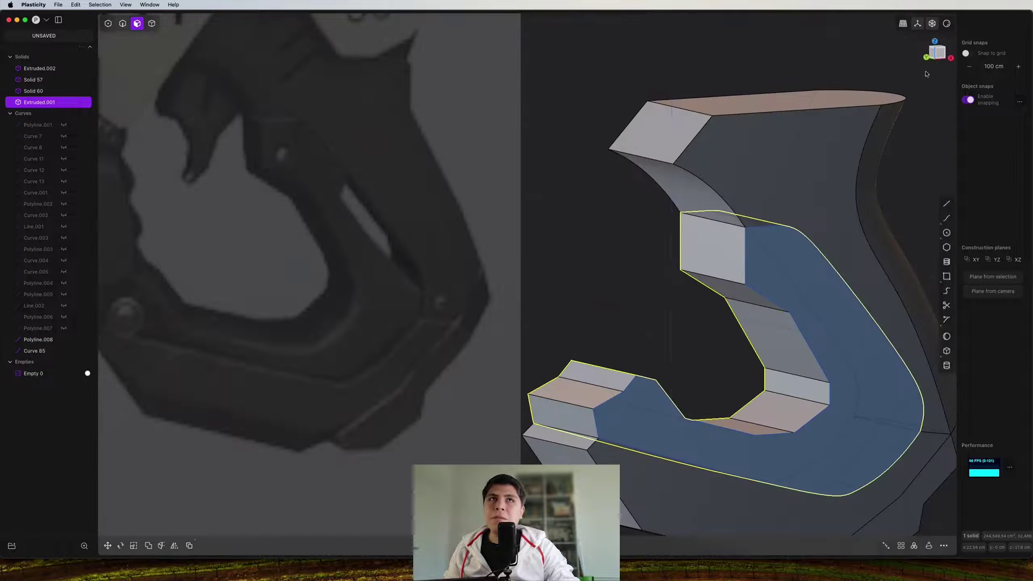
left_click(948, 52)
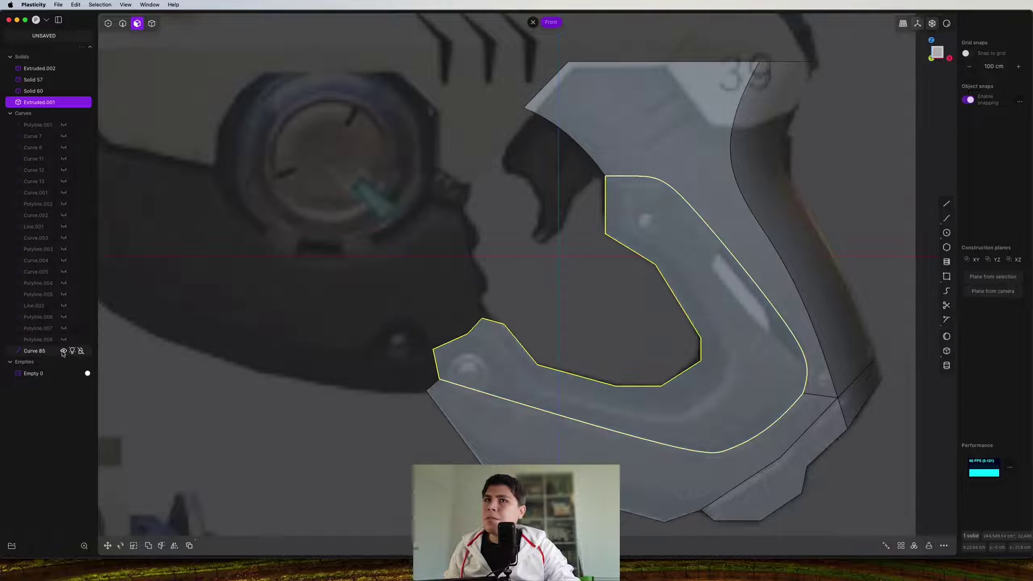
key("Escape")
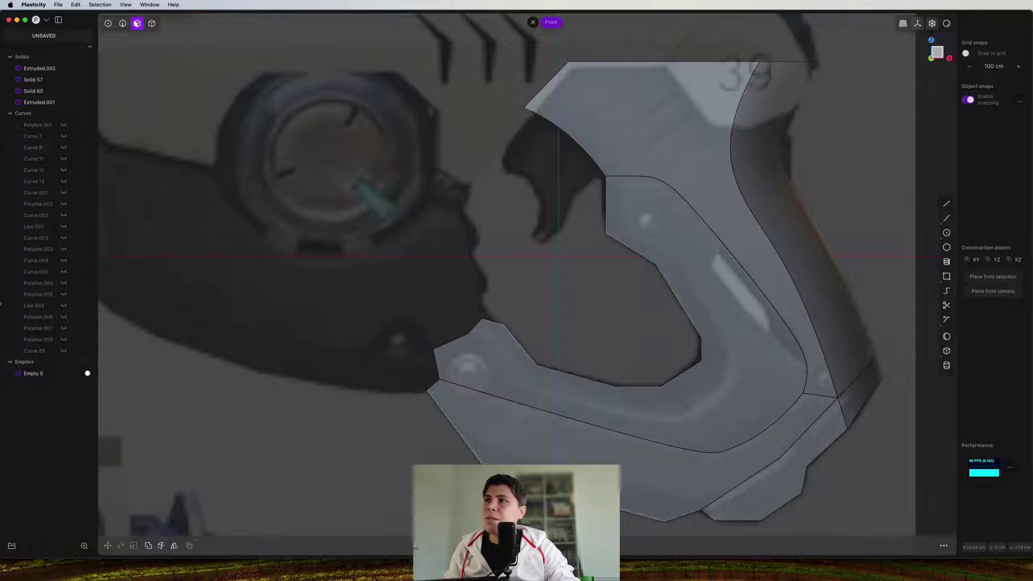
left_click(40, 128, "shift")
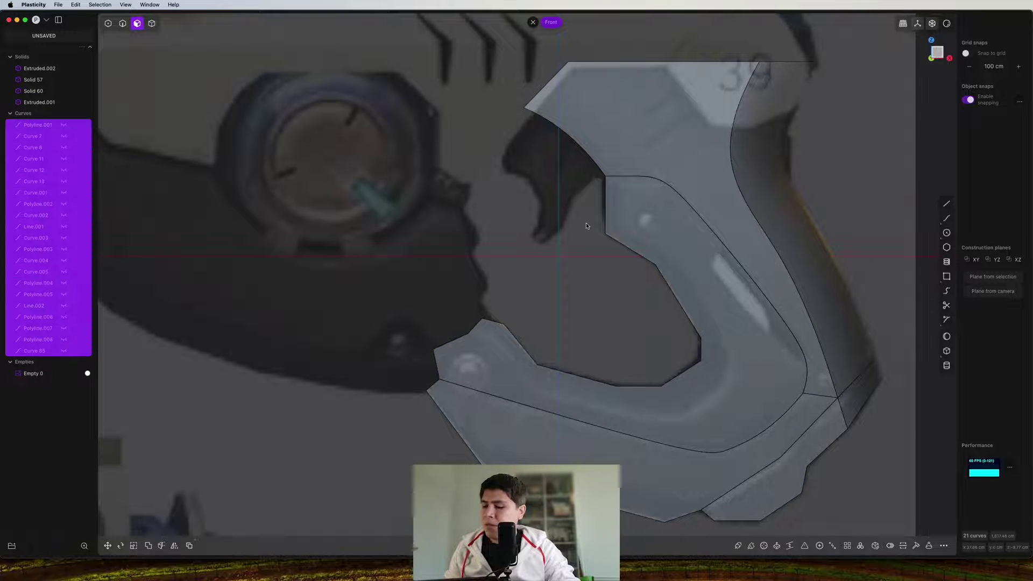
key("x")
scroll(514, 300, "up", 3)
scroll(515, 300, "down", 3)
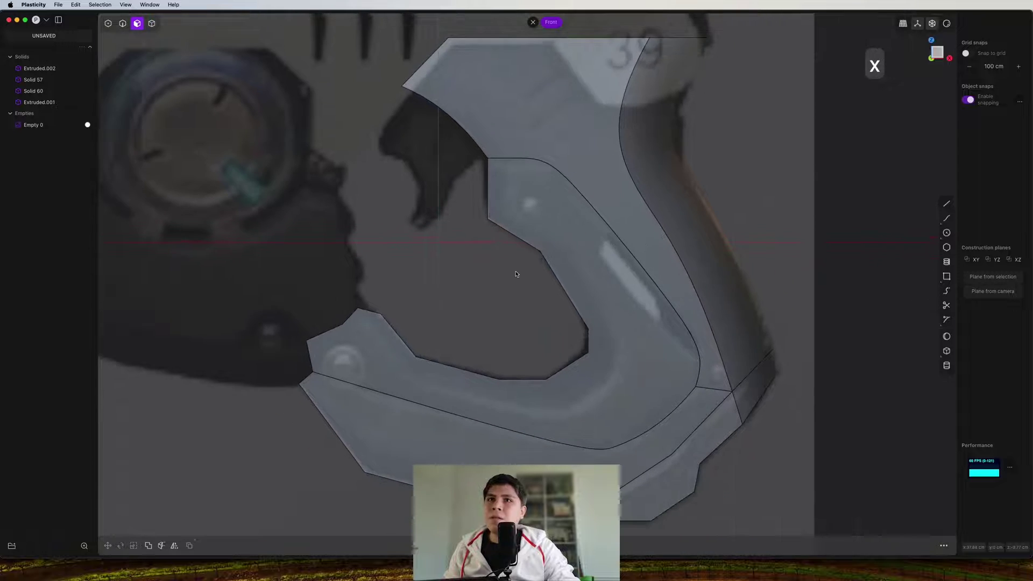
Scale the inner frame body slightly narrower across its width so it sits inset from the grip and guard arm sides
middle_click_drag(515, 274, 258, 198)
middle_click_drag(686, 318, 429, 185)
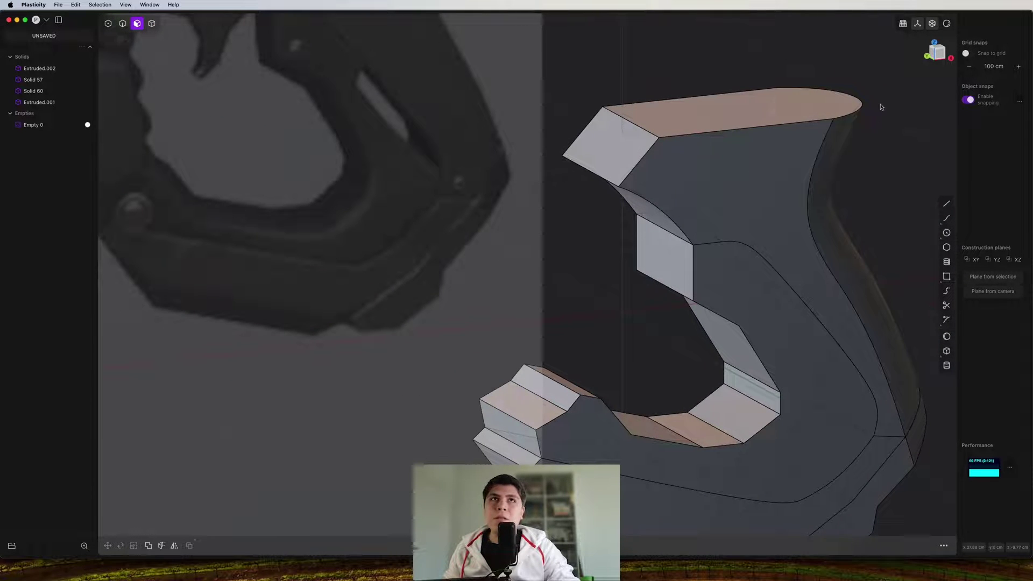
key("4")
left_click(815, 370)
middle_click_drag(816, 370, 692, 163)
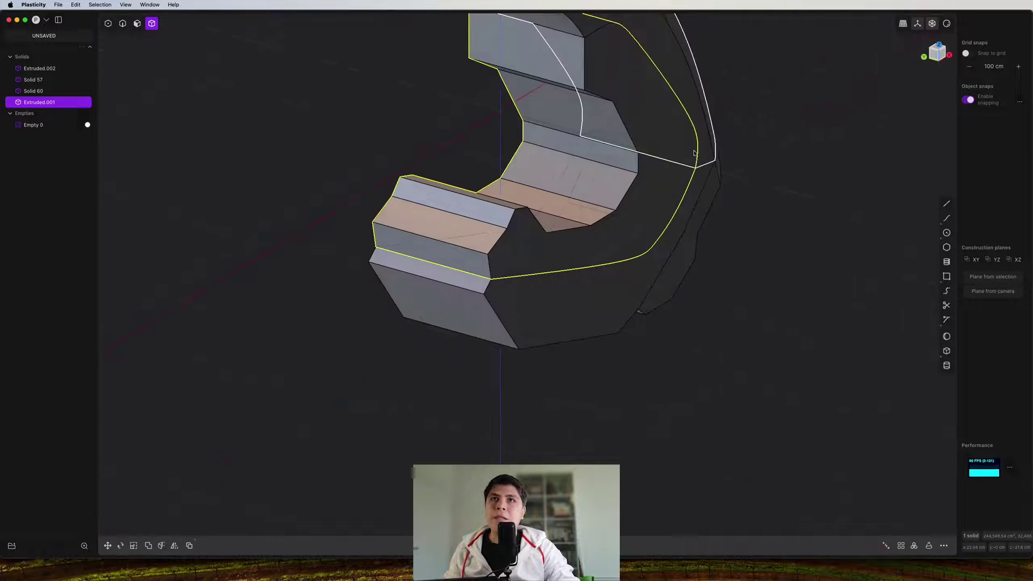
middle_click_drag(691, 253, 565, 228)
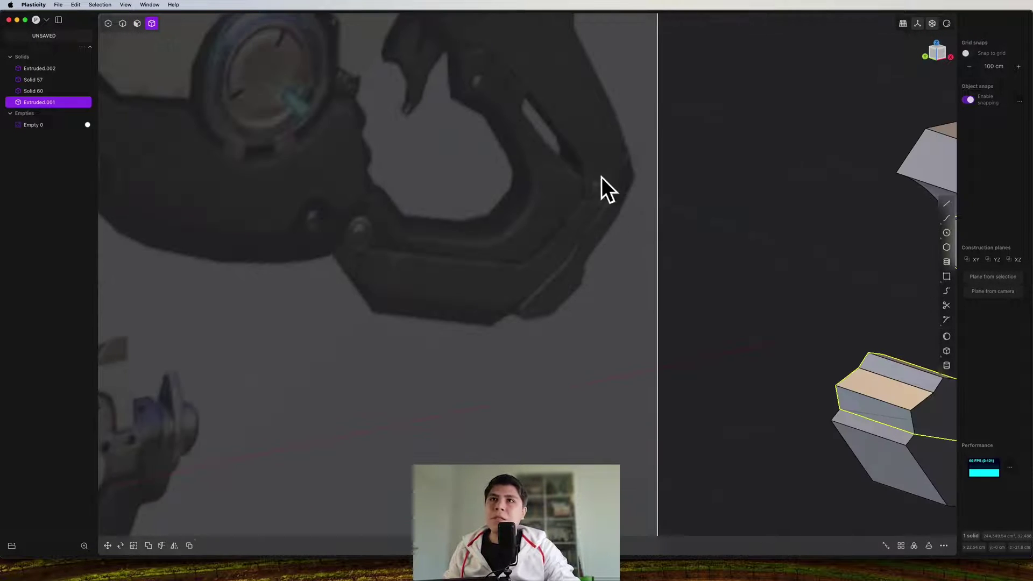
middle_click_drag(601, 177, 669, 362)
key("s")
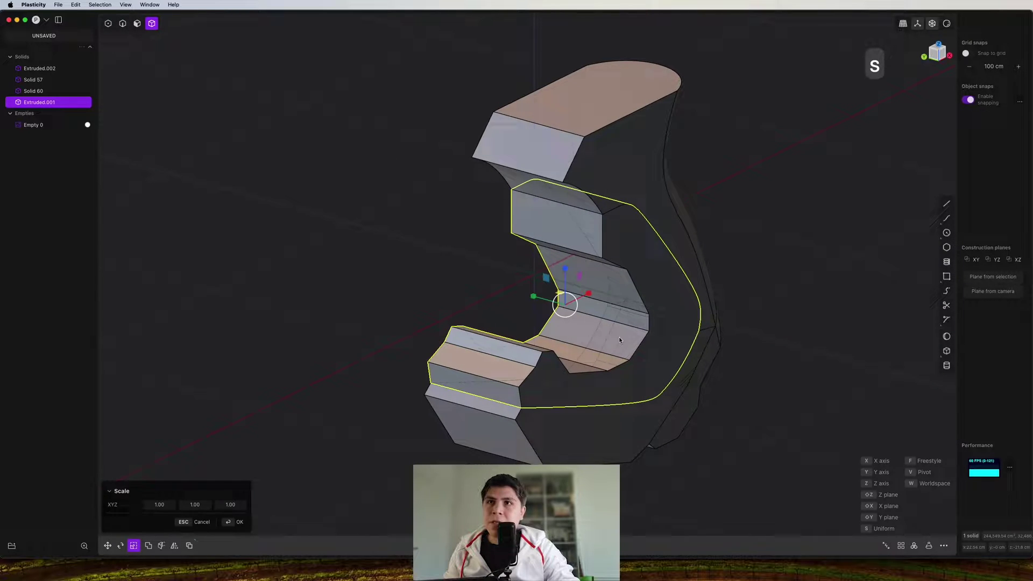
left_click_drag(535, 296, 539, 296)
right_click(541, 297)
Draw a polyline in front view parallel to the frame's inner edge, extending past its upper end and front tip
middle_click_drag(597, 310, 597, 358)
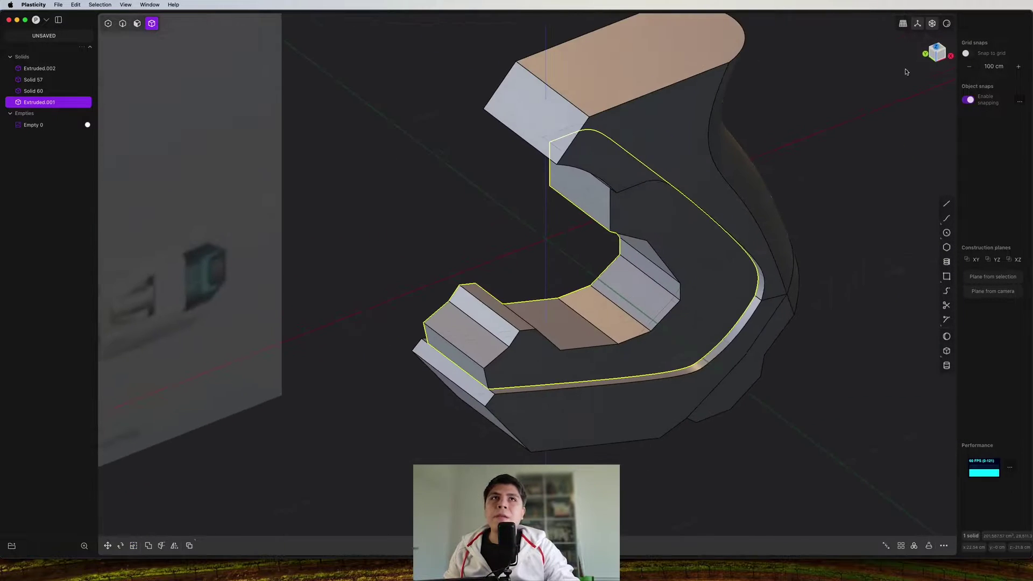
left_click(938, 55)
middle_click_drag(449, 201, 556, 259, "shift")
scroll(535, 251, "down", 2)
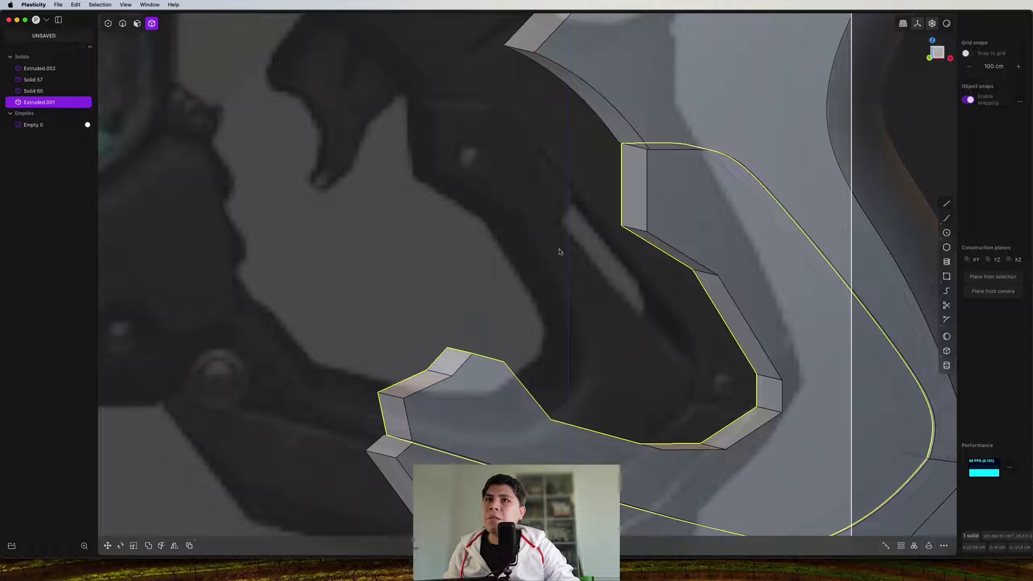
middle_click_drag(577, 249, 523, 262, "shift")
left_click(938, 52)
key("shift+a")
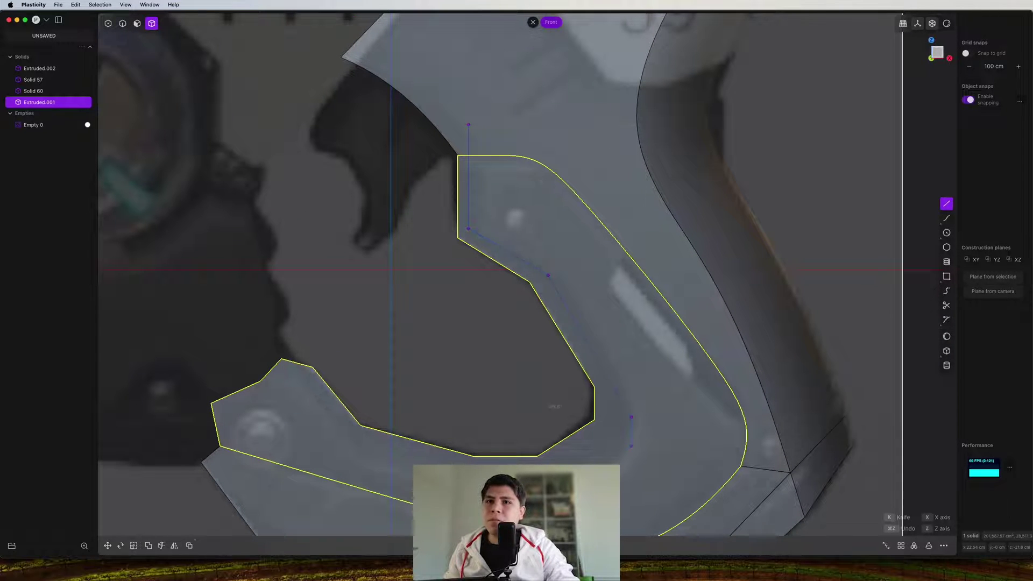
scroll(501, 496, "up", 3)
middle_click_drag(501, 496, 570, 266, "shift")
middle_click_drag(228, 27, 293, 141, "shift")
left_click(293, 141)
right_click(293, 141)
scroll(427, 286, "down", 5)
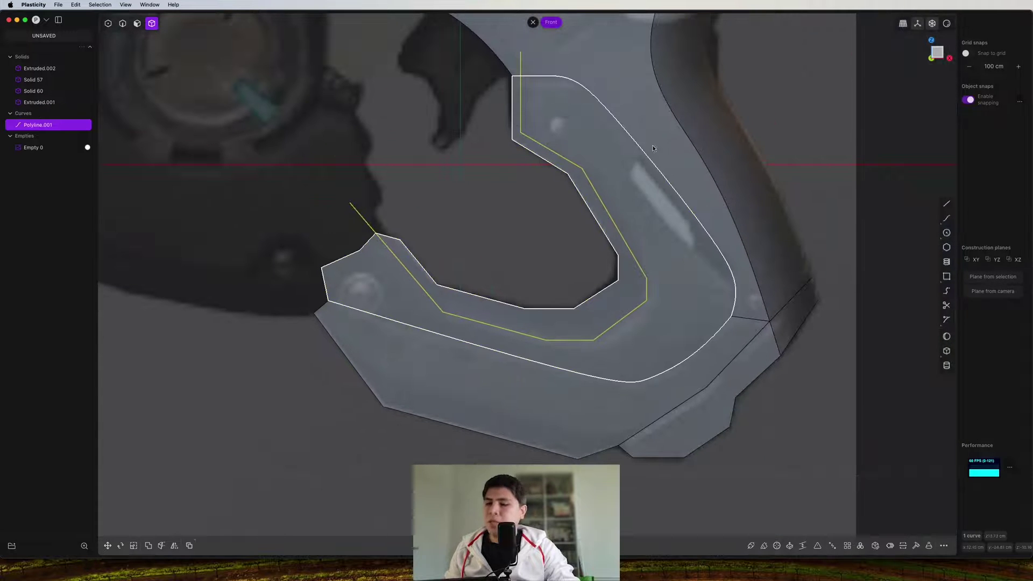
Cut the inner frame body with the polyline to separate the strip around the opening
key("c")
left_click(634, 289)
right_click(633, 288)
Scale the separated inner strip narrower across its width so it is recessed from the main frame body
scroll(574, 274, "down", 4)
middle_click_drag(572, 272, 764, 354)
scroll(763, 354, "up", 5)
key("4")
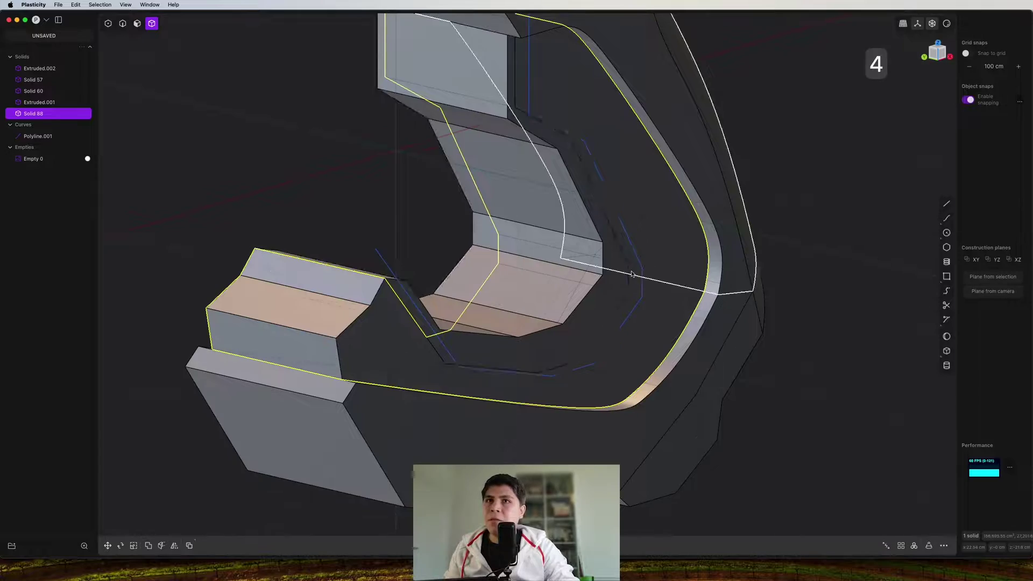
left_click(605, 273)
middle_click_drag(605, 273, 560, 320)
key("s")
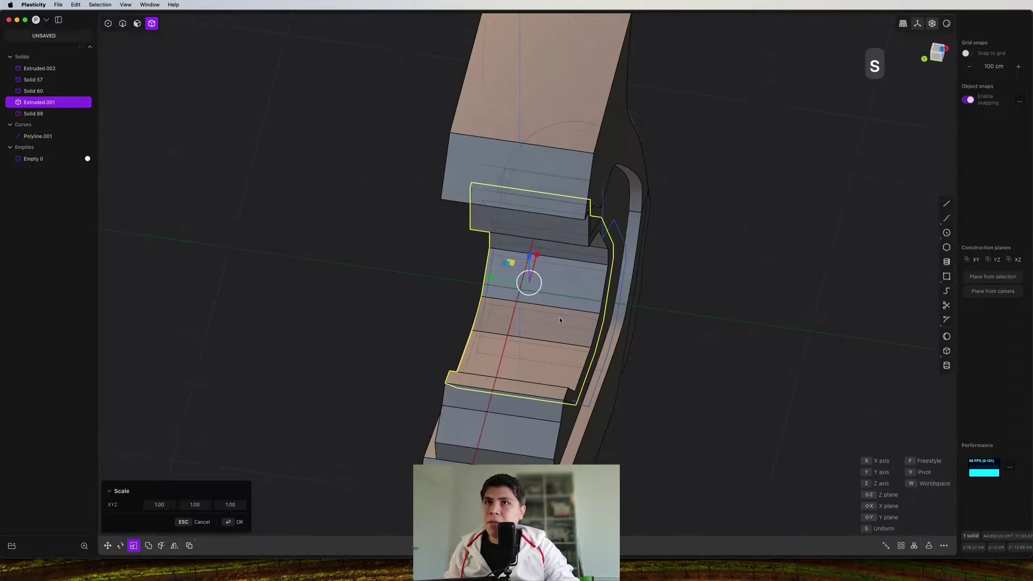
left_click_drag(492, 278, 507, 280)
middle_click_drag(507, 279, 669, 263)
key("Return")
Delete the used cutting polyline and draw an angled two-segment one in front view along the slot between frame and grip
left_click(640, 269)
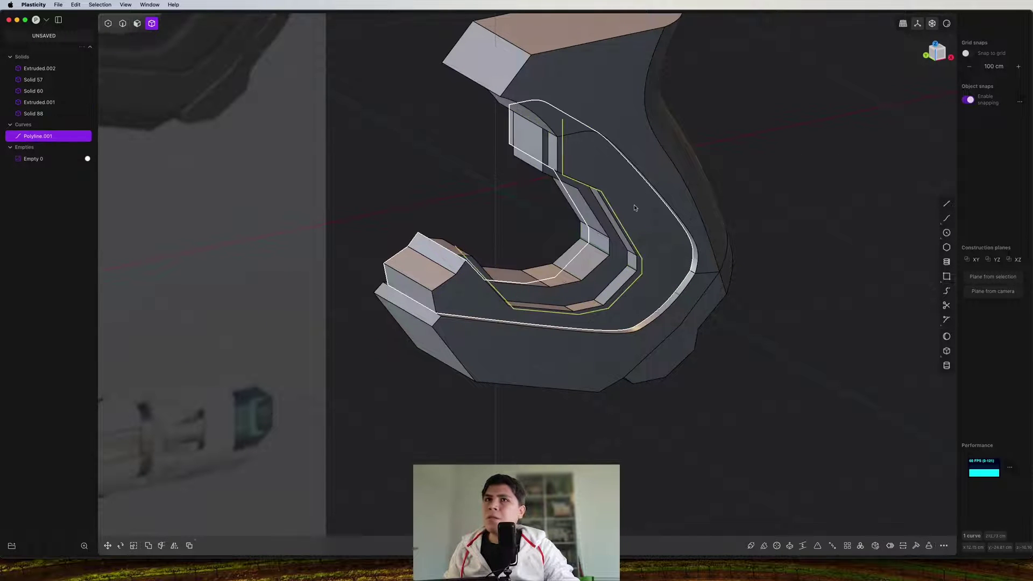
key("x")
left_click(941, 53)
key("shift+a")
scroll(590, 224, "up", 3)
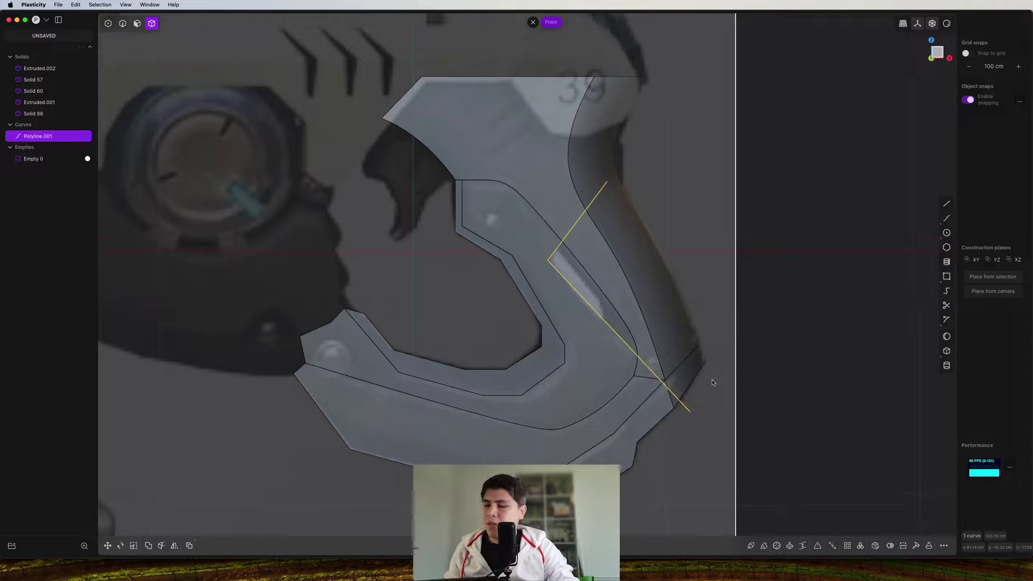
Cut the slot out of the main frame body with the angled polyline and remove the leftover piece and the polyline
key("c")
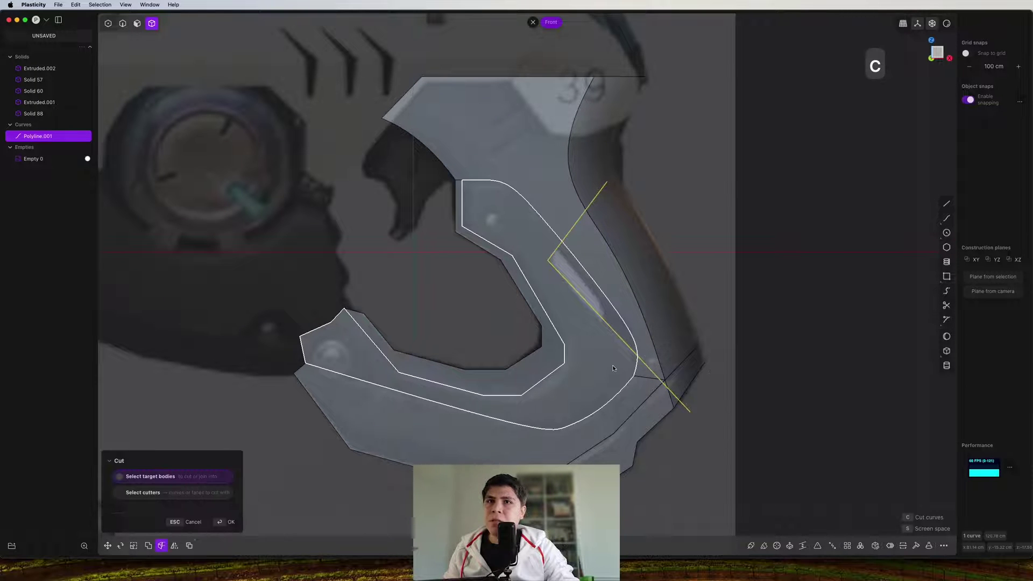
left_click(612, 364)
key("x")
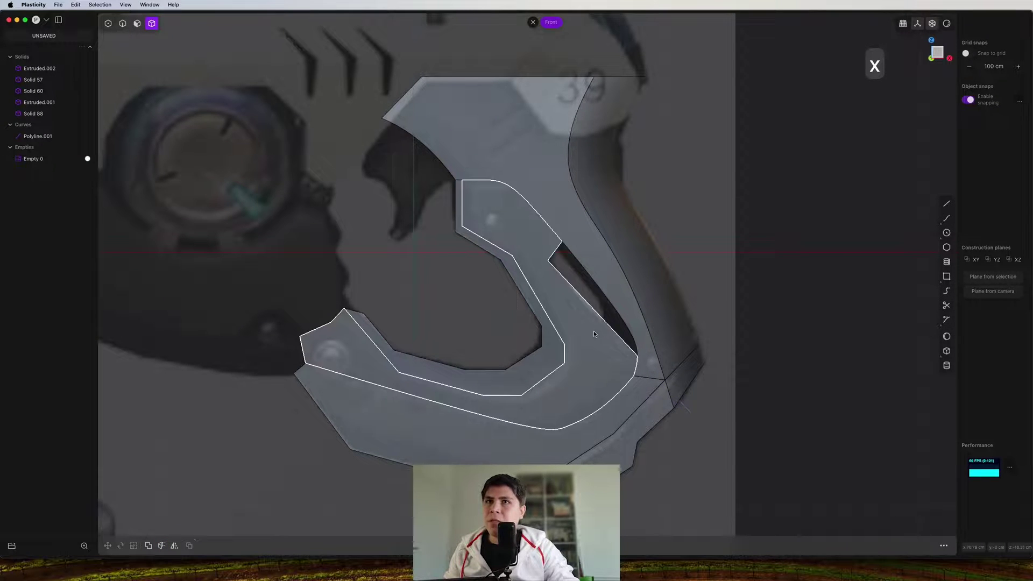
right_click_drag(536, 249, 556, 235)
middle_click_drag(557, 234, 511, 264)
scroll(570, 239, "up", 5)
left_click(39, 136)
key("x")
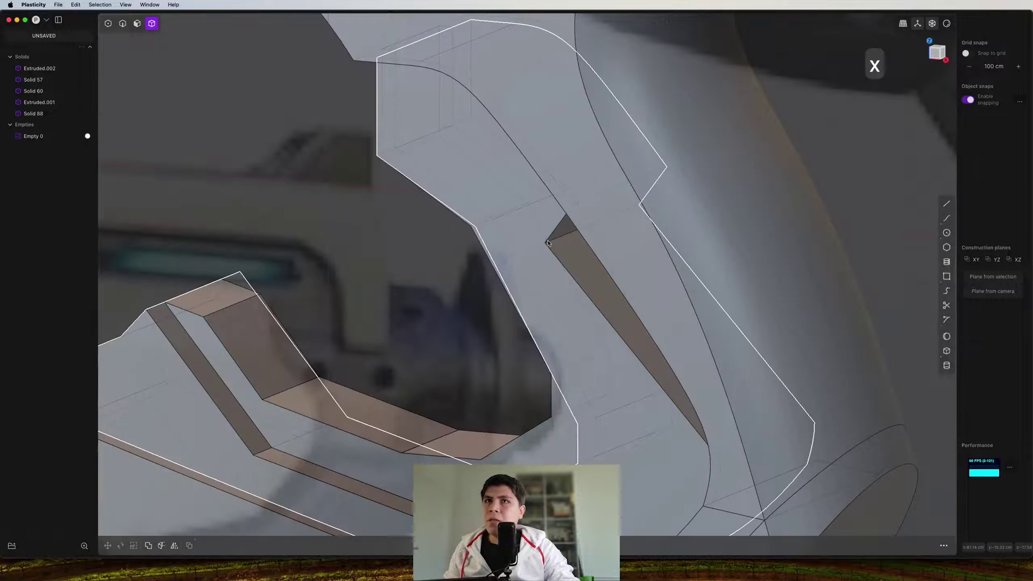
Fillet the slot's inner corner edge by about 5.5 cm to match the rounding in the reference image
key("2")
left_click(561, 237)
scroll(561, 238, "up", 5)
left_click_drag(561, 236, 550, 235)
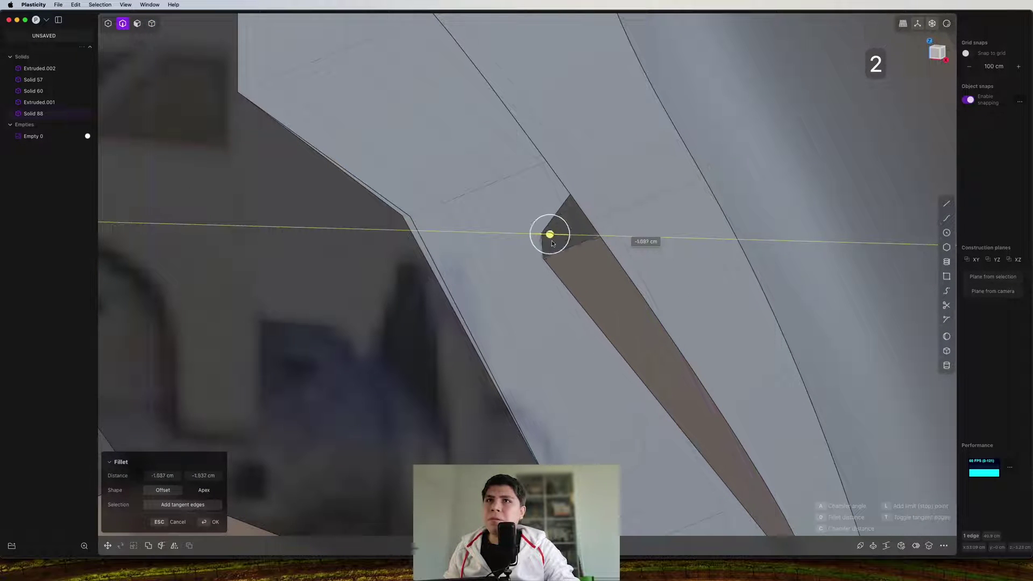
right_click_drag(637, 259, 701, 223)
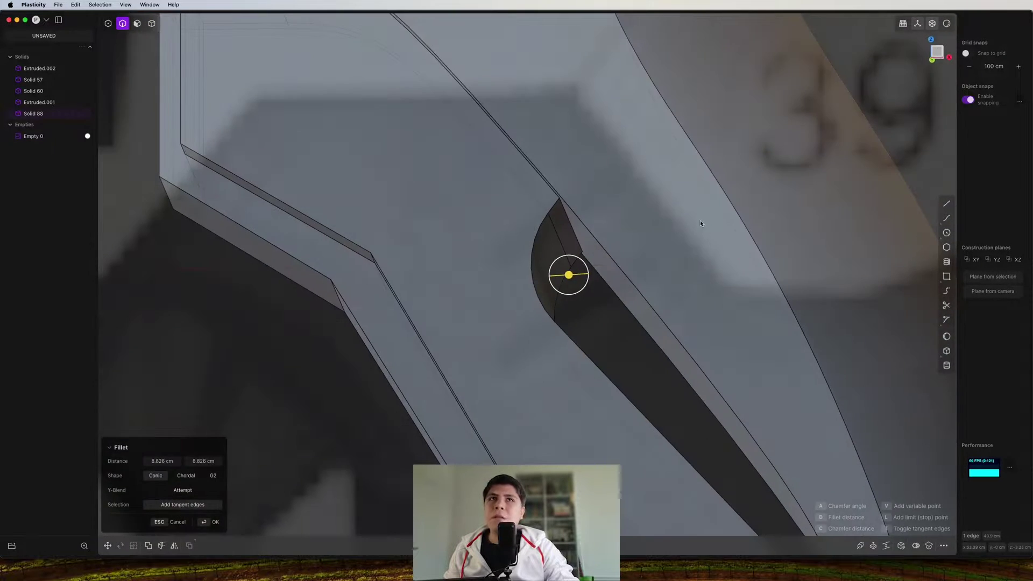
left_click(943, 63)
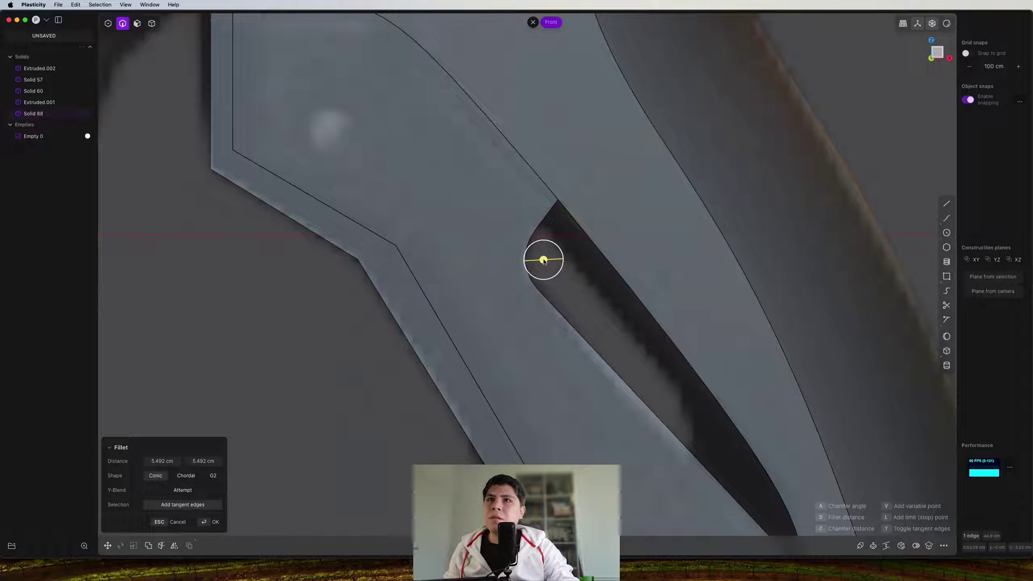
right_click(543, 261)
Examine the filleted slot and the recessed inner strip from several angles and against the reference image in front view
scroll(543, 261, "down", 10)
scroll(640, 357, "up", 4)
middle_click_drag(641, 357, 597, 402)
left_click(597, 401)
scroll(598, 401, "up", 10)
middle_click_drag(574, 356, 845, 82)
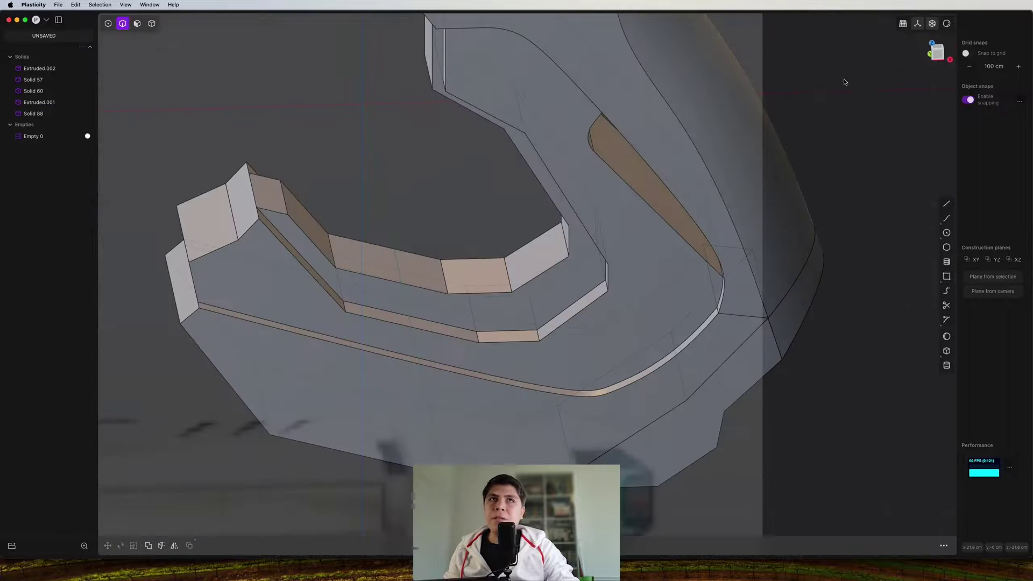
left_click(948, 58)
scroll(580, 196, "down", 5)
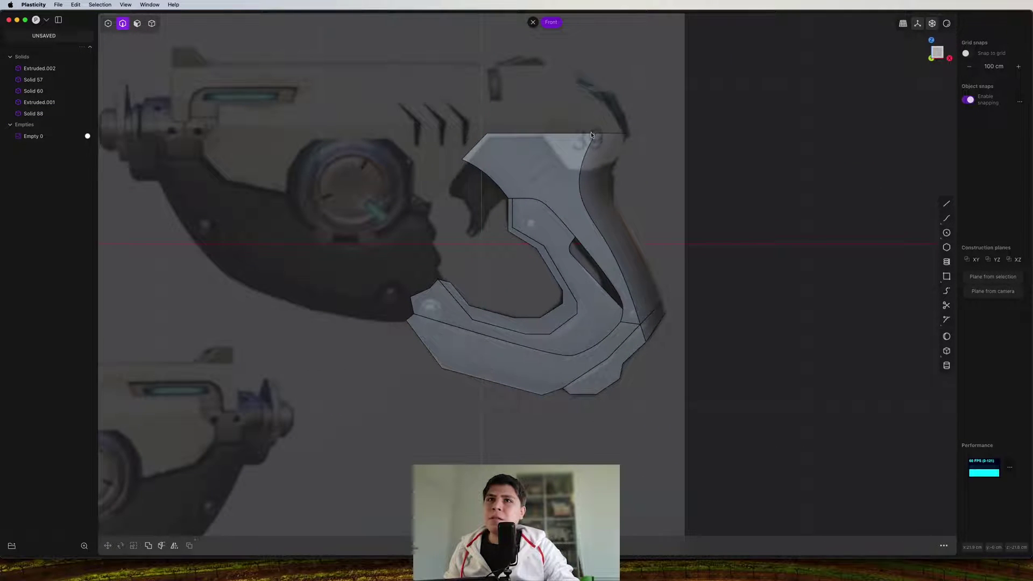
Draw a closed smooth curve in front view tracing the trigger, with its rounded upper part overlapping the main frame
scroll(640, 333, "up", 3)
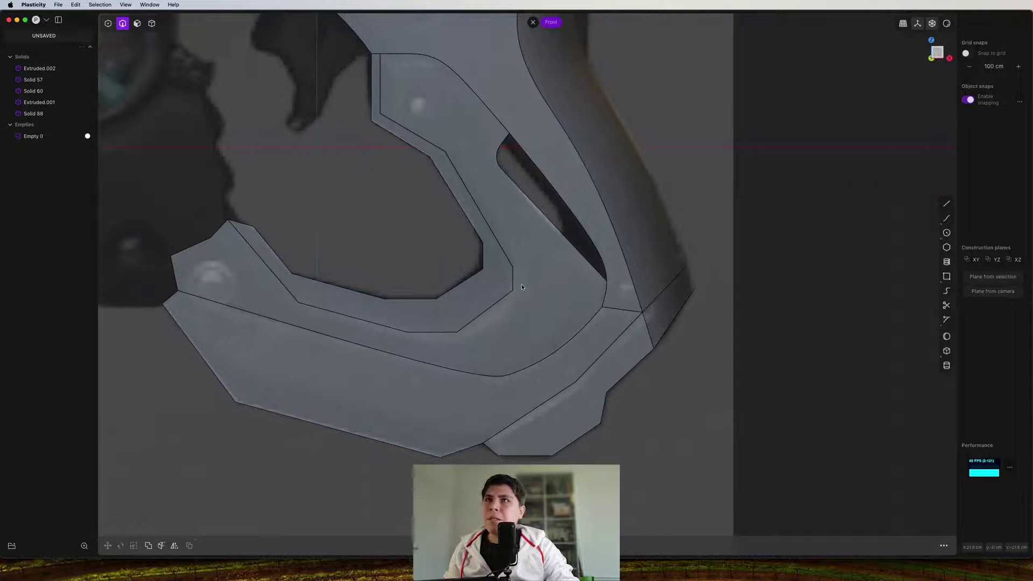
middle_click_drag(345, 145, 538, 344, "shift")
scroll(538, 344, "down", 3)
scroll(516, 339, "up", 4)
middle_click_drag(531, 150, 483, 175, "shift")
scroll(482, 179, "down", 3)
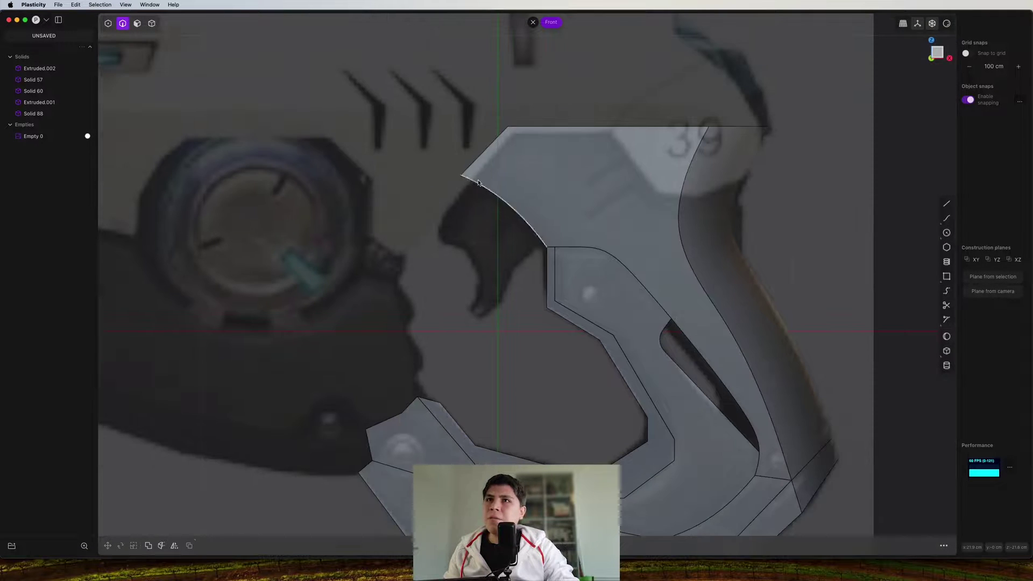
scroll(484, 251, "up", 5)
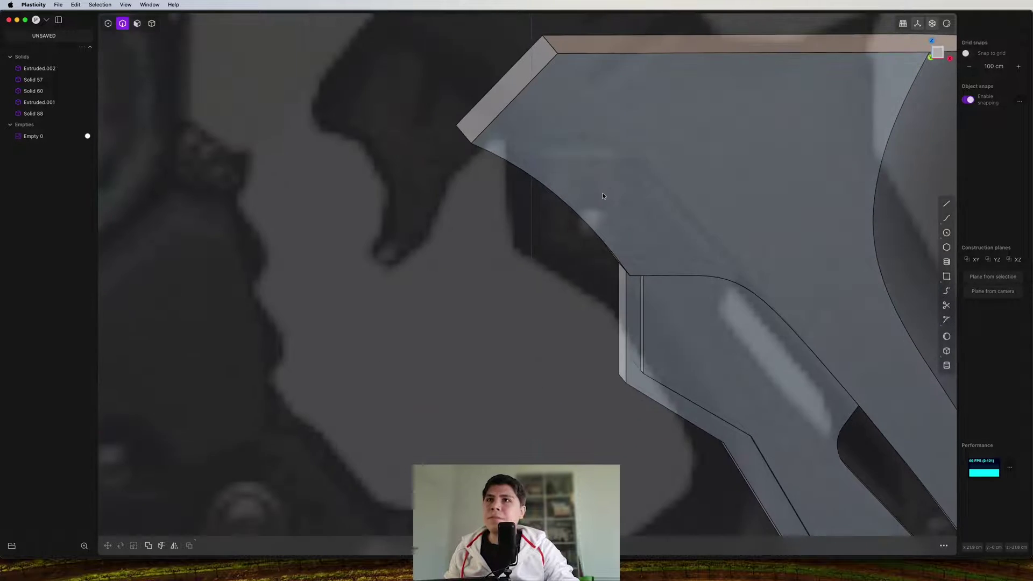
key("KP_1")
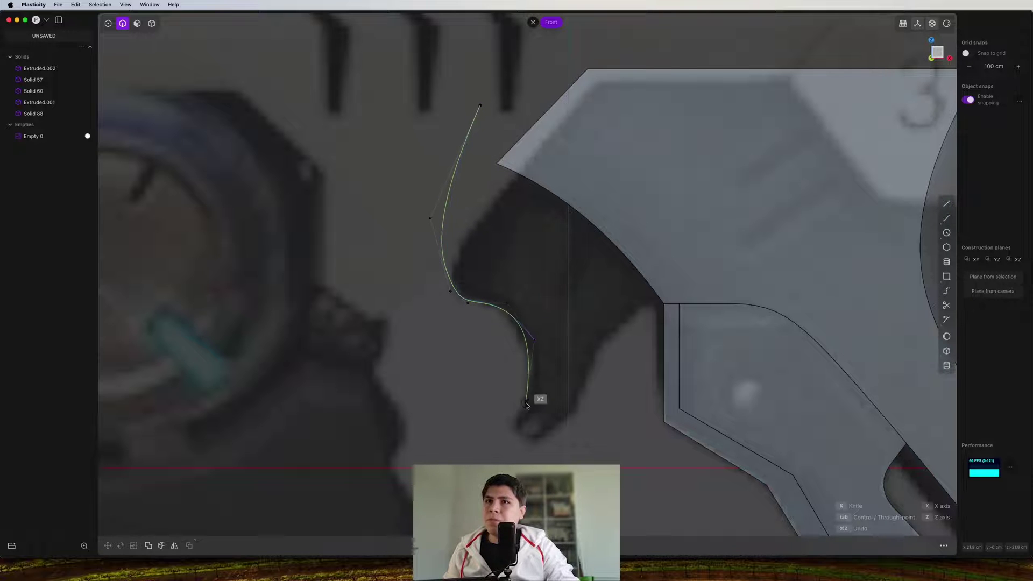
left_click(722, 232)
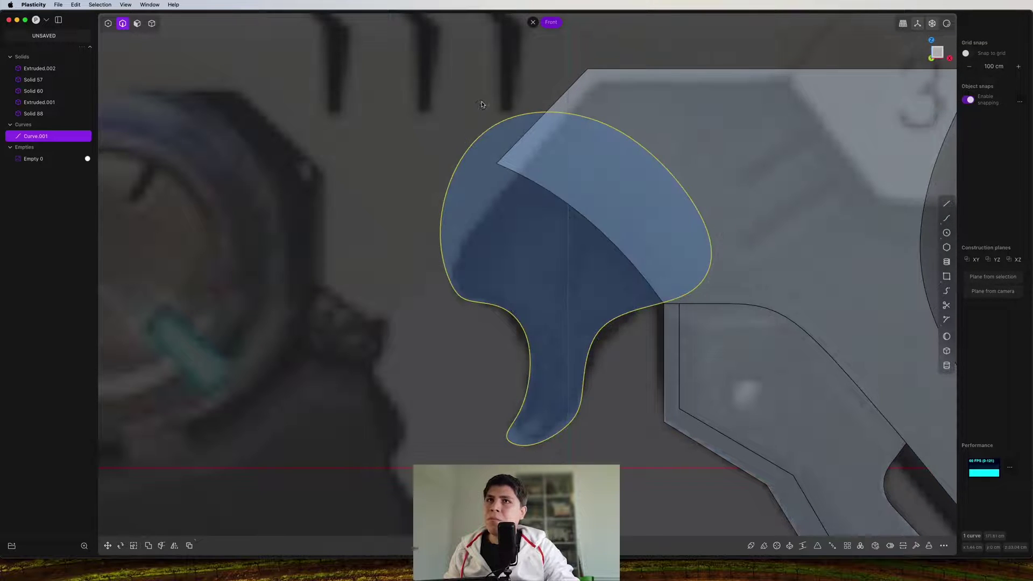
Slide the control points at the trigger curve's lower tip to match the reference image
key("1")
key("g")
key("g")
left_click(532, 371)
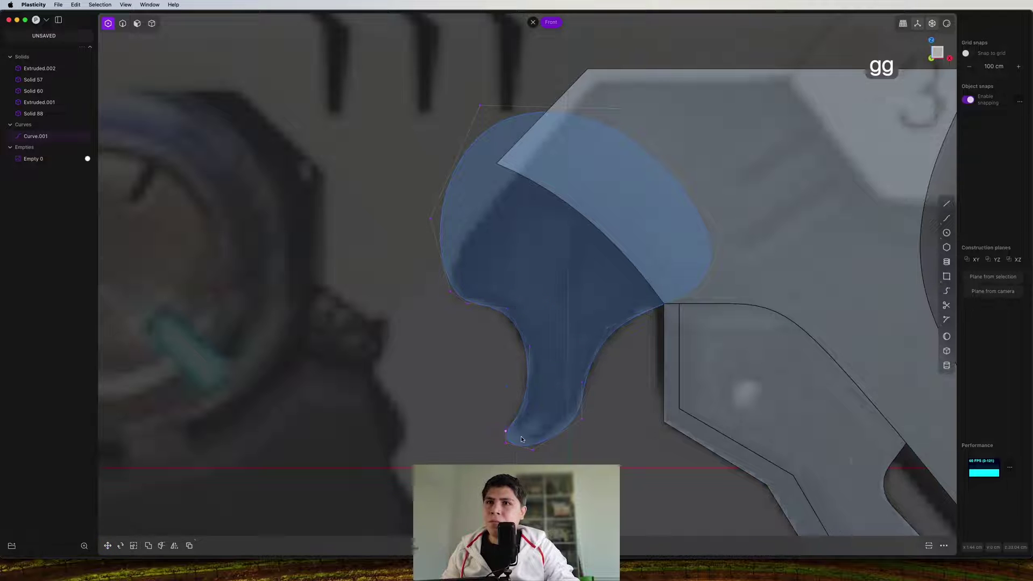
left_click(505, 443)
key("g")
key("g")
left_click(519, 445)
scroll(602, 426, "down", 5)
Extrude the trigger profile about 13.1 cm into a new body and delete its curve
key("2")
key("3")
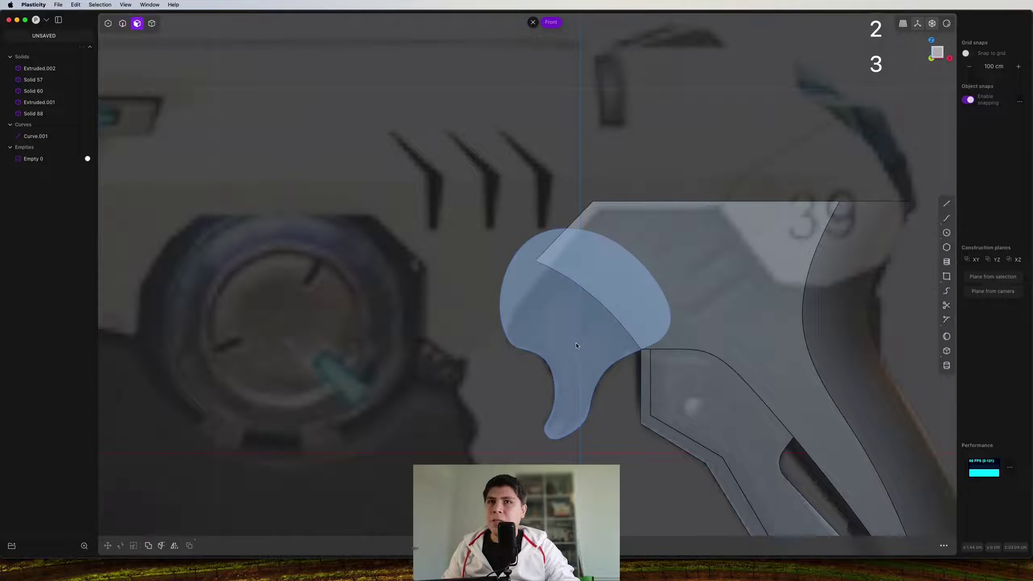
left_click(576, 342)
middle_click_drag(576, 342, 628, 383)
left_click_drag(547, 326, 588, 334)
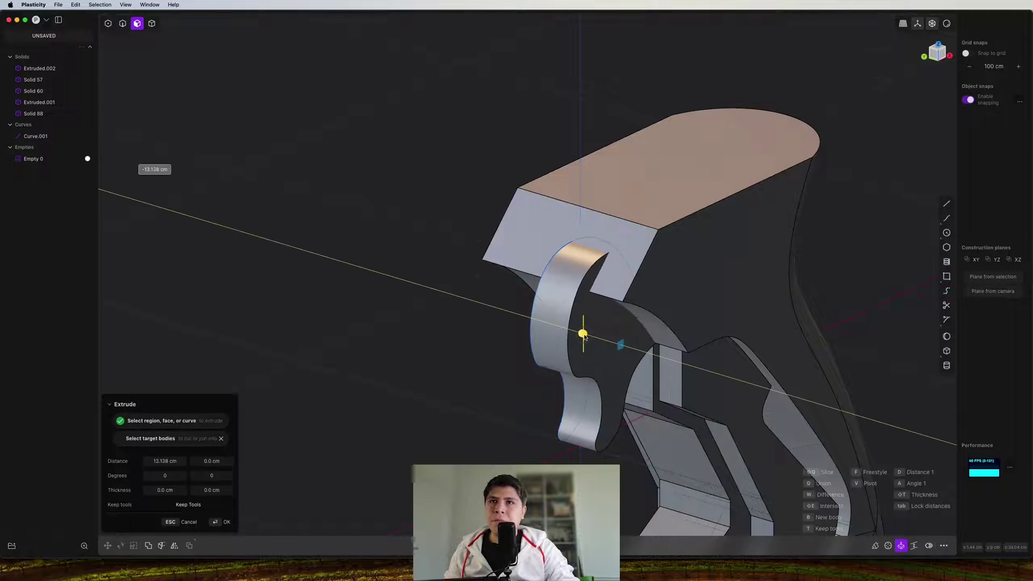
right_click(587, 335)
middle_click_drag(587, 335, 704, 337)
key("2")
key("x")
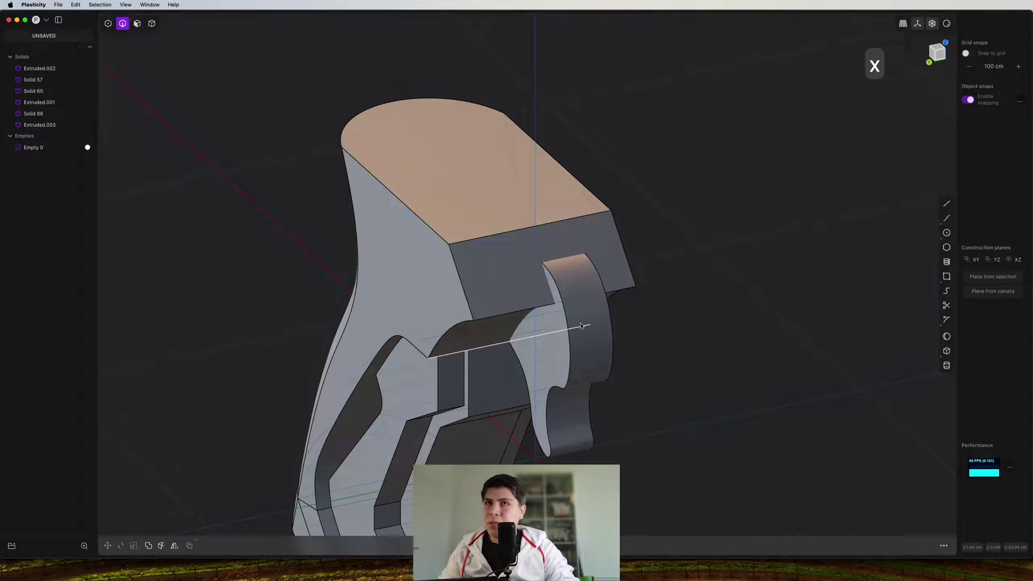
Move the trigger solid about 6.6 cm along the Y axis to centre it in the frame
key("g")
scroll(589, 319, "down", 5)
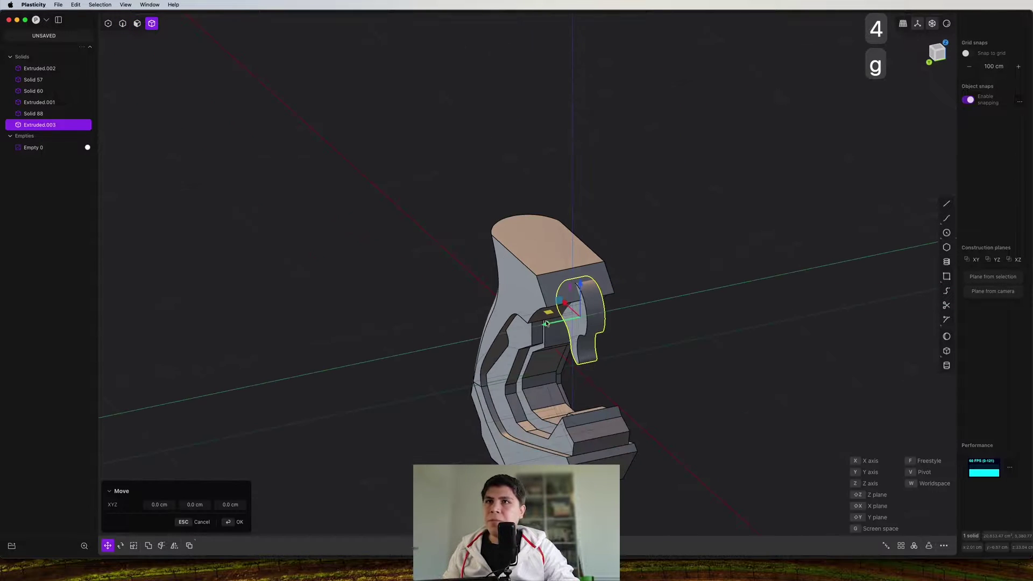
middle_click_drag(542, 251, 629, 199)
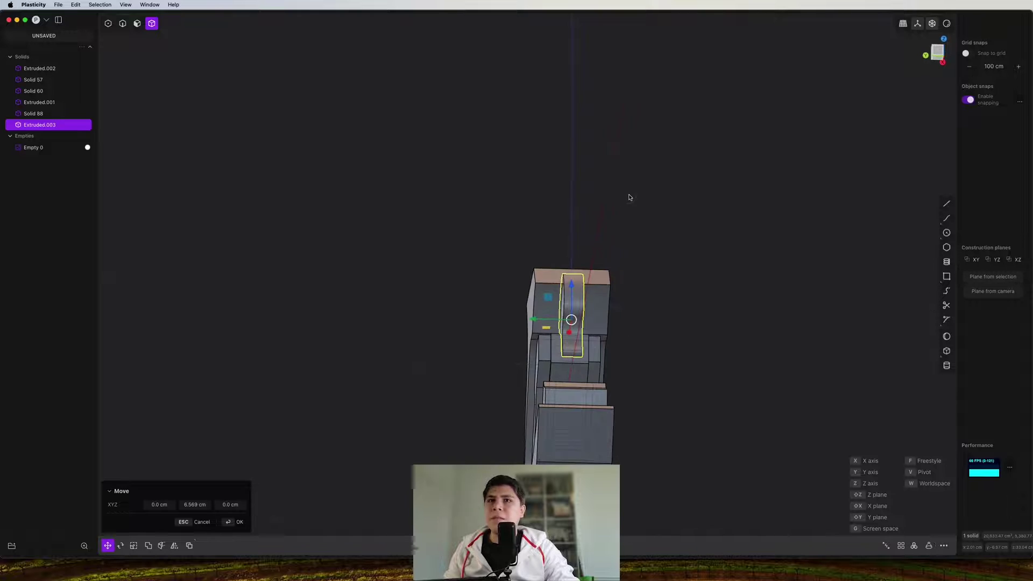
right_click(631, 198)
Fillet the side outline edges of the recessed inner strip around the finger opening
middle_click_drag(680, 219, 710, 196, "alt")
scroll(597, 215, "up", 5)
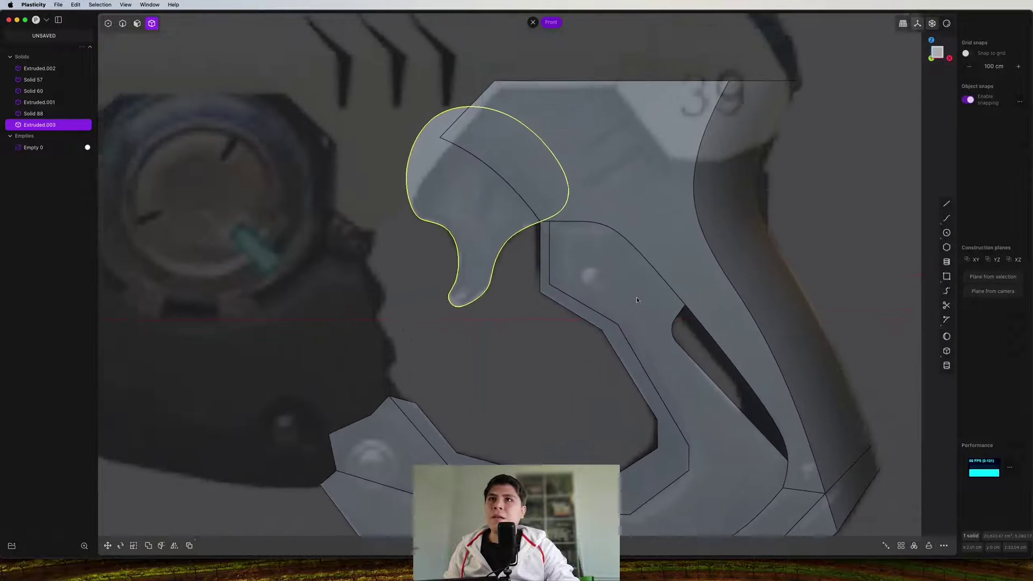
scroll(603, 290, "down", 4)
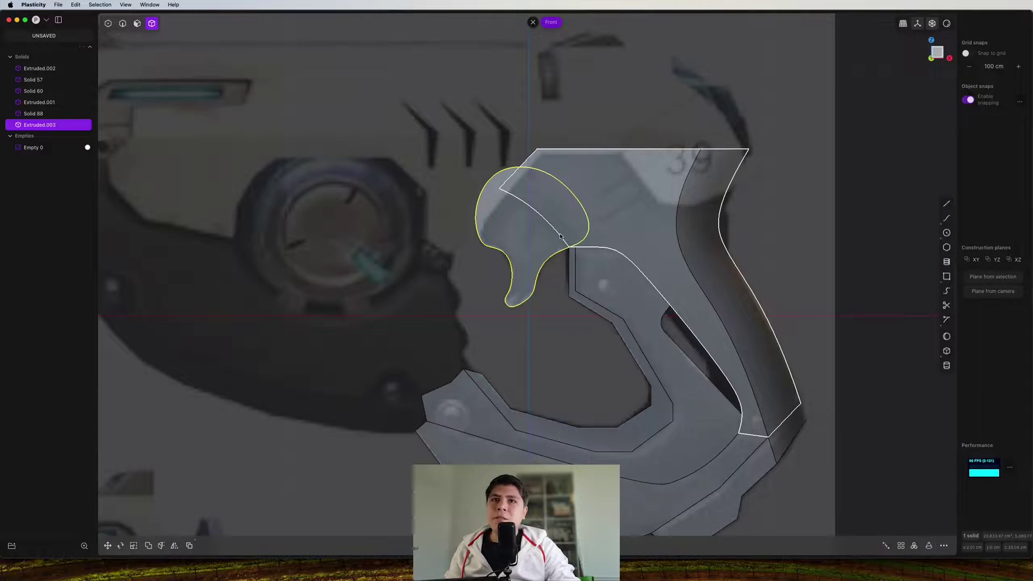
middle_click_drag(573, 456, 477, 289, "shift")
scroll(477, 289, "up", 4)
scroll(477, 287, "down", 4)
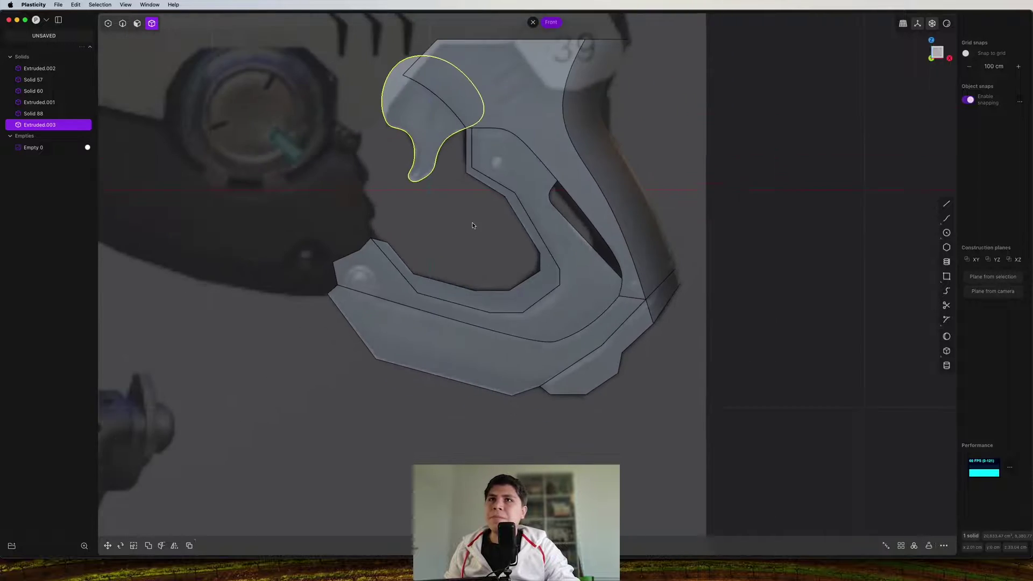
middle_click_drag(473, 226, 543, 269)
scroll(511, 242, "up", 5)
key("2")
left_click(481, 216)
key("b")
left_click(510, 292)
middle_click_drag(574, 376, 535, 300)
left_click(644, 236)
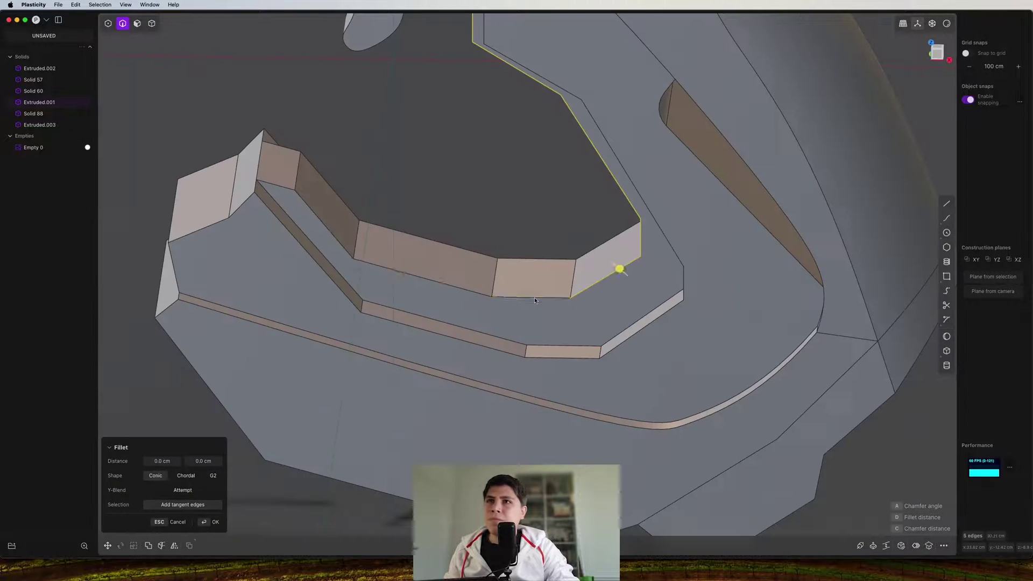
left_click(325, 227)
left_click_drag(325, 227, 349, 216)
middle_click_drag(350, 216, 690, 199)
key("Return")
Fillet the inner frame's side edges along the recessed strip and around its front end by 1.5 cm
scroll(689, 185, "up", 5)
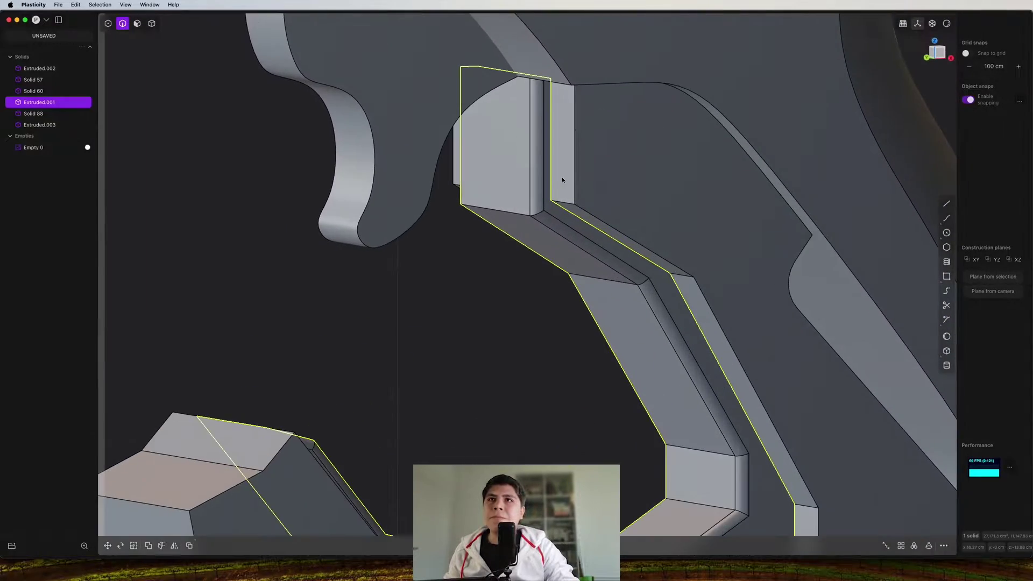
left_click(574, 168)
middle_click_drag(575, 168, 563, 182)
scroll(562, 182, "down", 3)
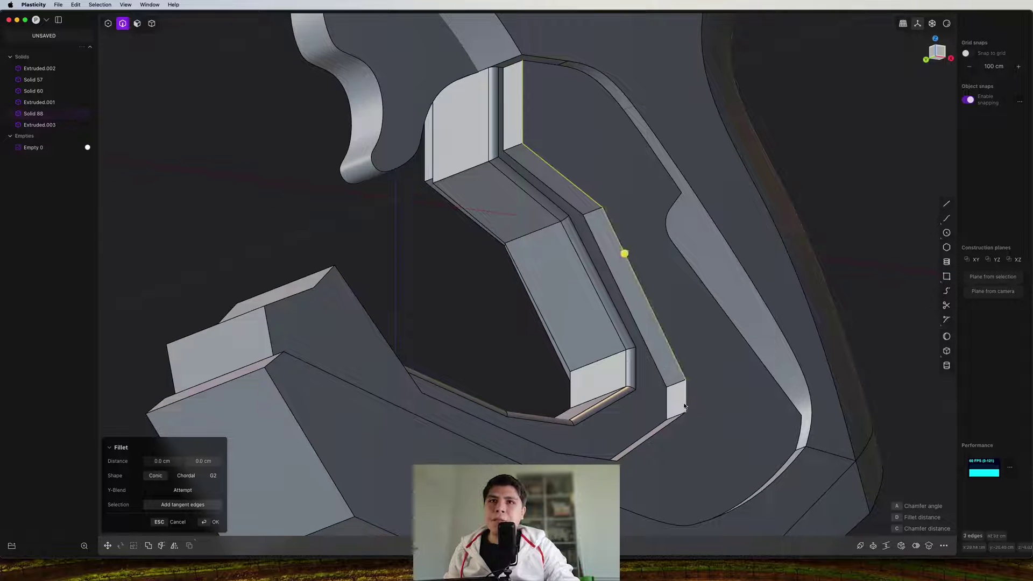
left_click(654, 434)
middle_click_drag(654, 435, 585, 457)
left_click(449, 379)
middle_click_drag(448, 379, 378, 301)
left_click(486, 353)
left_click(379, 298)
left_click(349, 310)
left_click(330, 334)
middle_click_drag(330, 334, 397, 342)
scroll(384, 341, "up", 3)
left_click_drag(342, 339, 350, 374)
key("1")
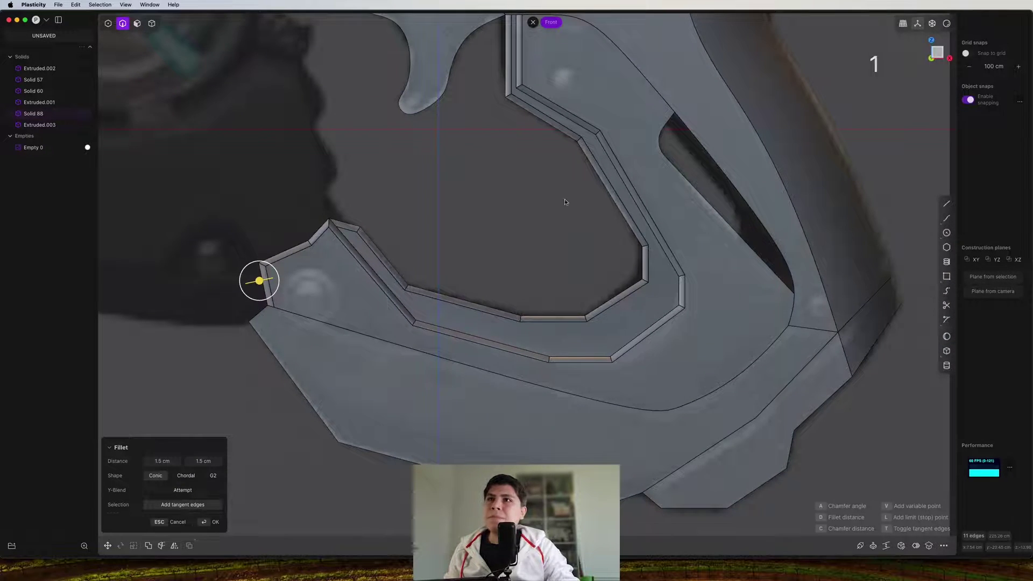
key("Return")
Undo the last change to the lower guard's edges
middle_click_drag(563, 228, 562, 305)
scroll(377, 298, "up", 5)
key("super+z")
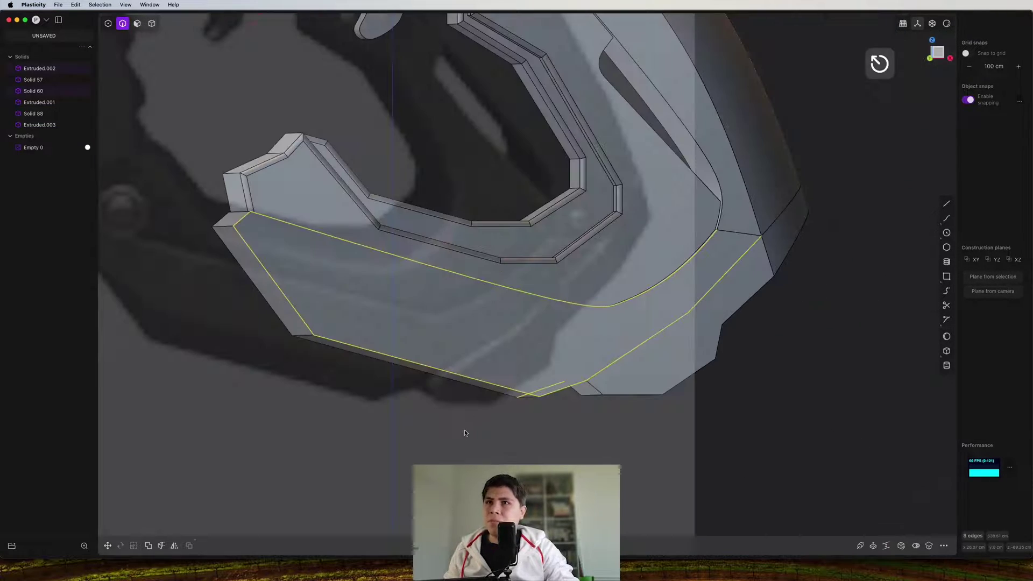
Fillet all outline edges of the lower guard's side face by about 1.1 cm
key("4")
key("3")
key("3")
left_click(499, 340)
middle_click_drag(506, 379, 571, 339, "shift")
key("ctrl+2")
scroll(774, 200, "up", 3)
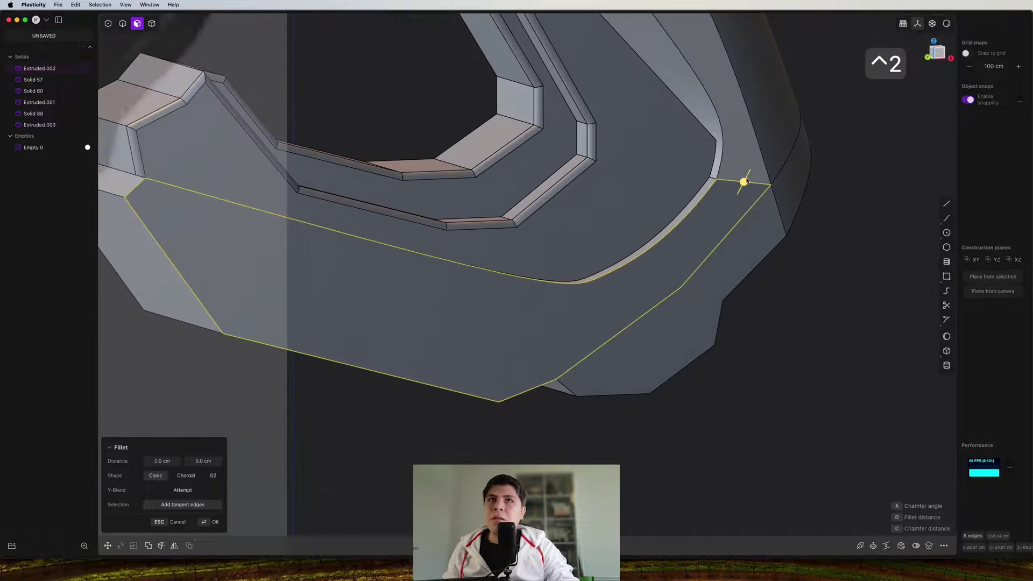
left_click_drag(743, 184, 751, 184)
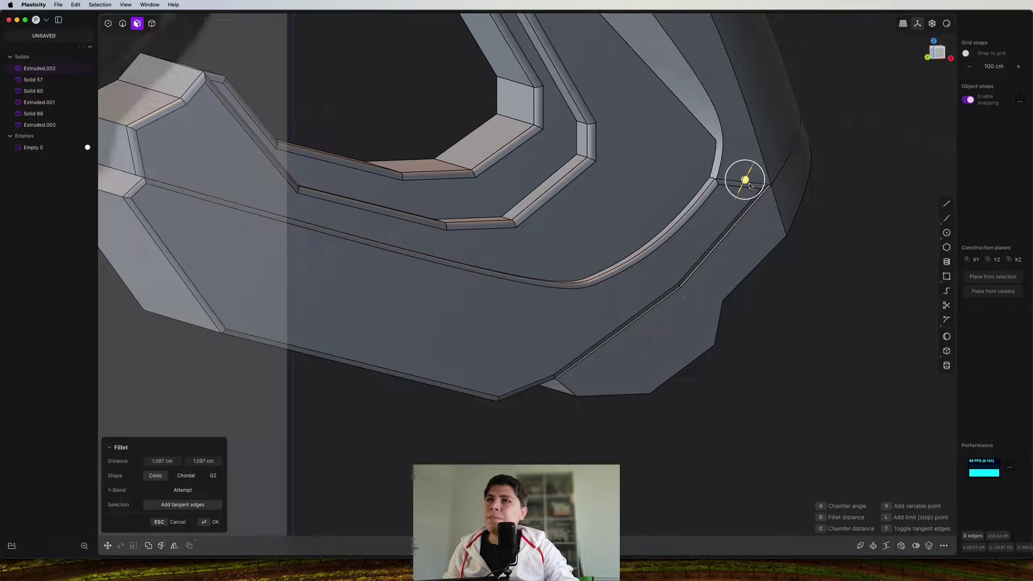
middle_click_drag(749, 186, 655, 291)
key("Return")
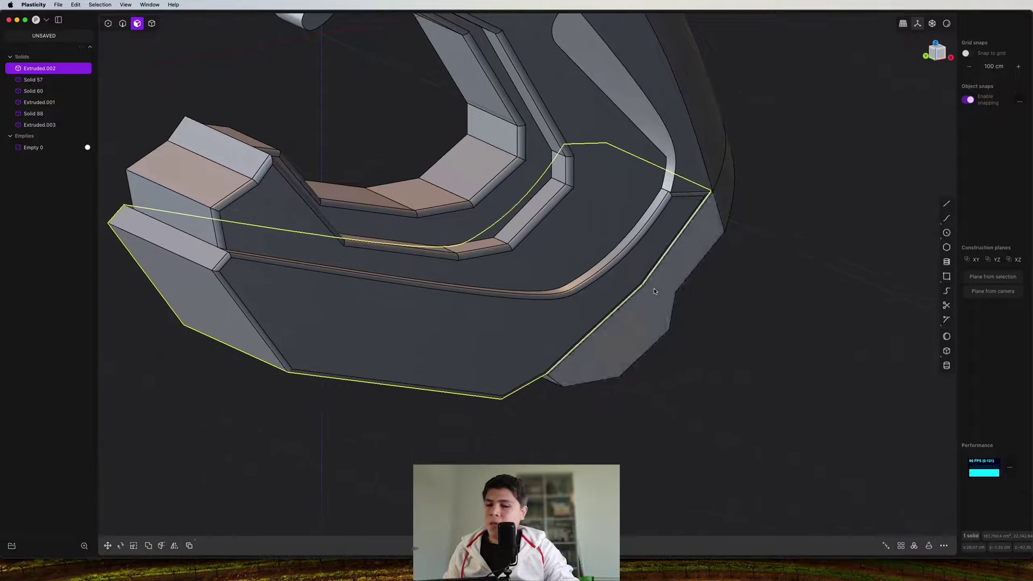
Fillet the outline edges of the rear end piece's side face by about 1.3 cm
scroll(655, 291, "up", 2)
left_click(670, 284)
key("ctrl+2")
key("f")
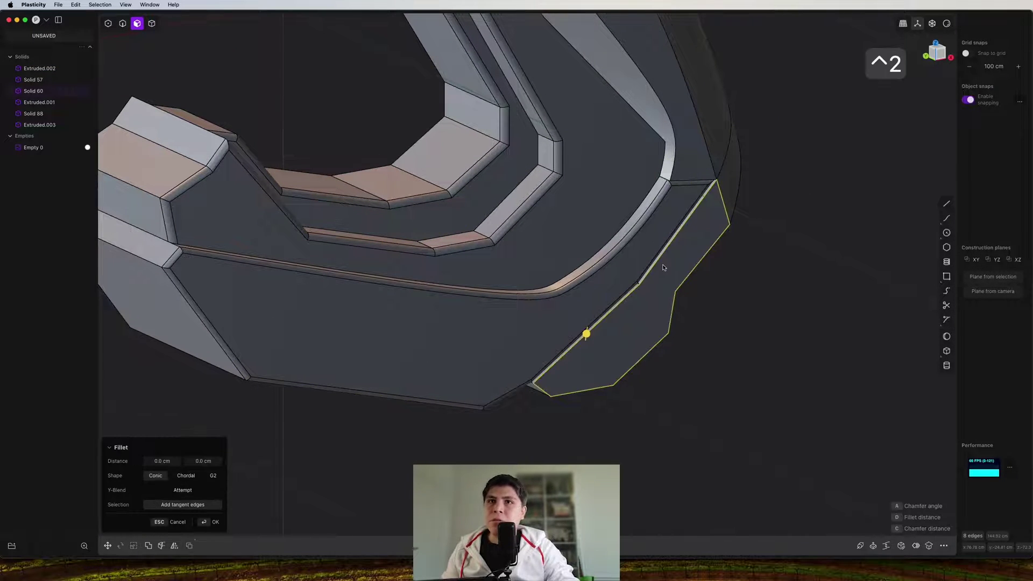
scroll(662, 267, "up", 2)
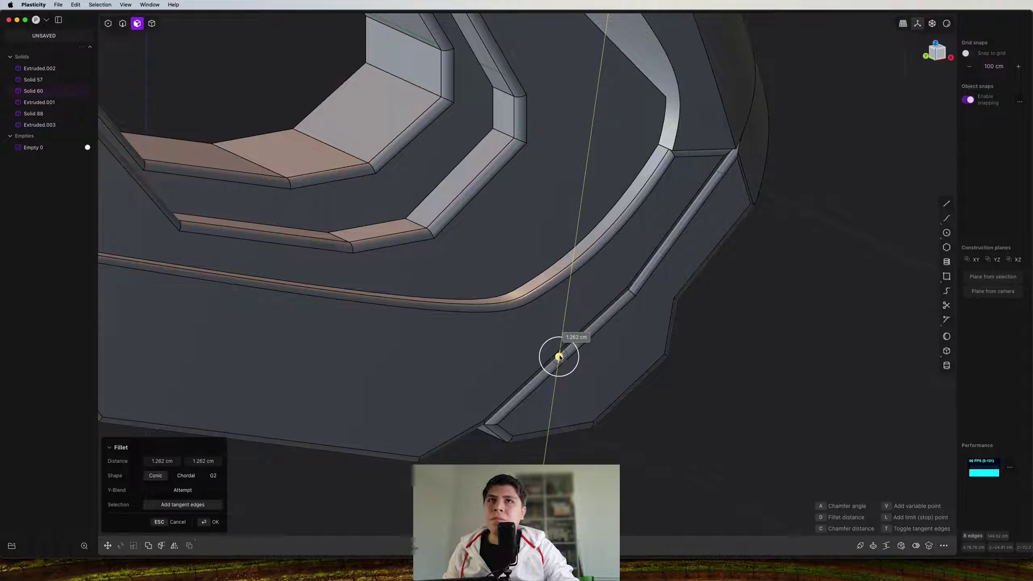
Fillet the two curved edges where the back of the grip meets the rear end piece by about 1 cm
left_click_drag(641, 120, 615, 177)
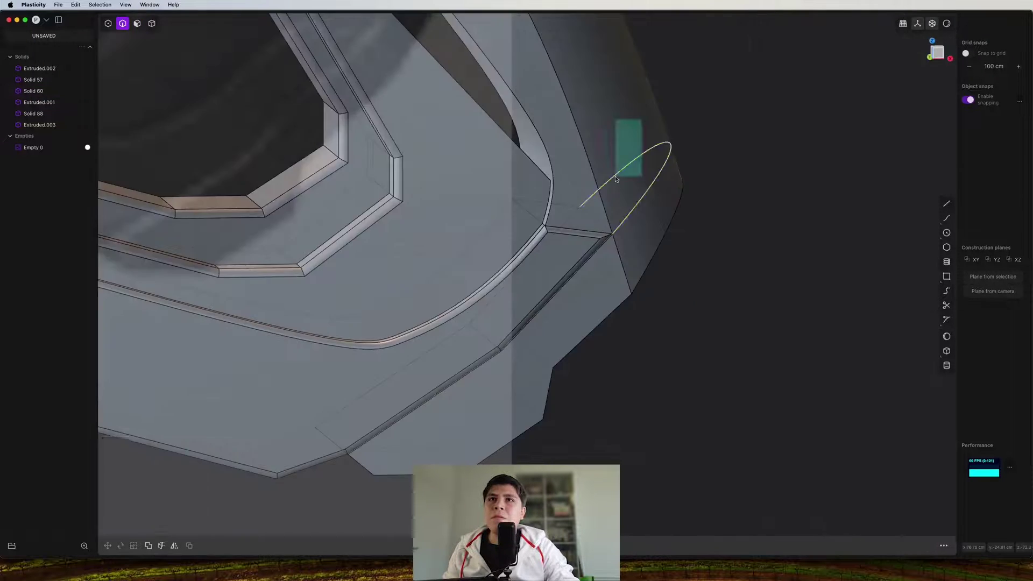
key("f")
left_click_drag(701, 139, 712, 92)
middle_click_drag(700, 215, 675, 226)
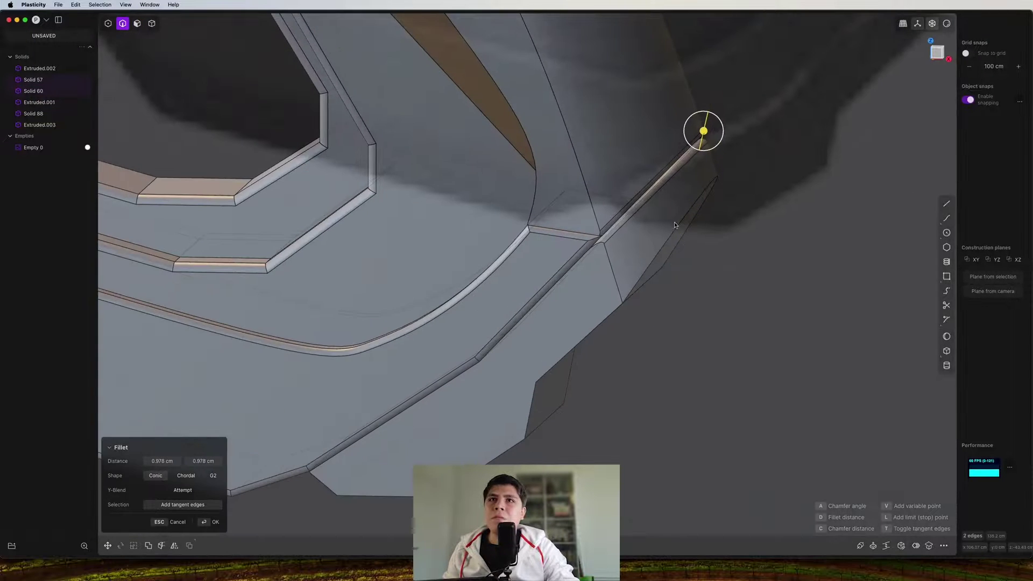
middle_click_drag(573, 282, 537, 248)
middle_click_drag(790, 140, 651, 322)
scroll(711, 225, "down", 5)
key("shift+super+e")
scroll(651, 323, "up", 10)
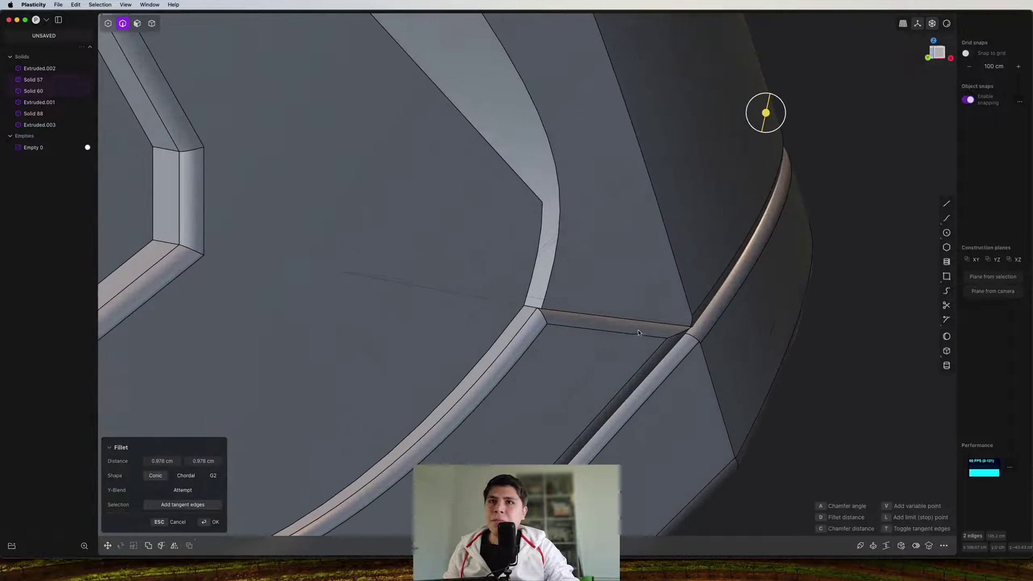
middle_click_drag(595, 318, 570, 301)
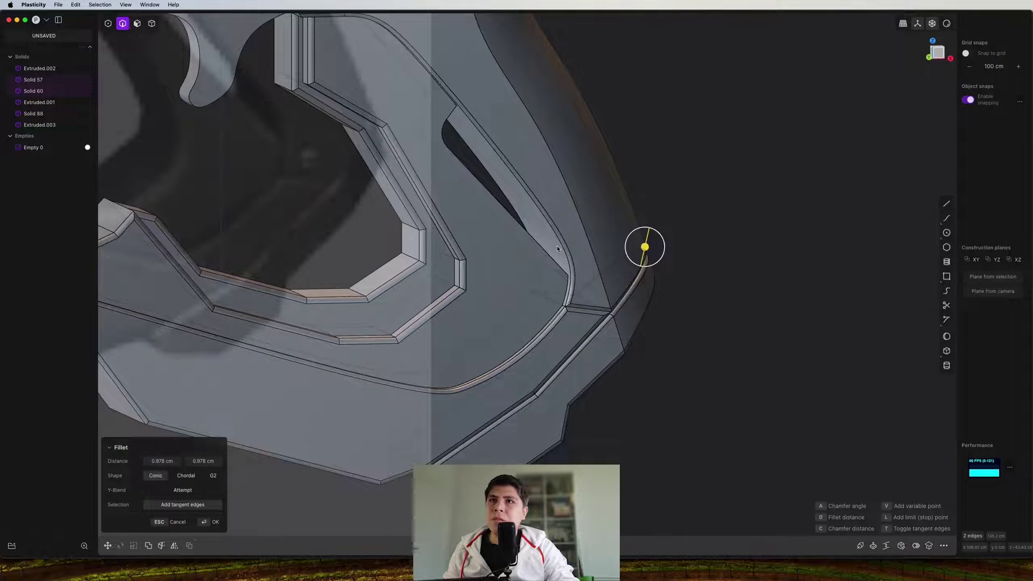
middle_click_drag(557, 248, 693, 357)
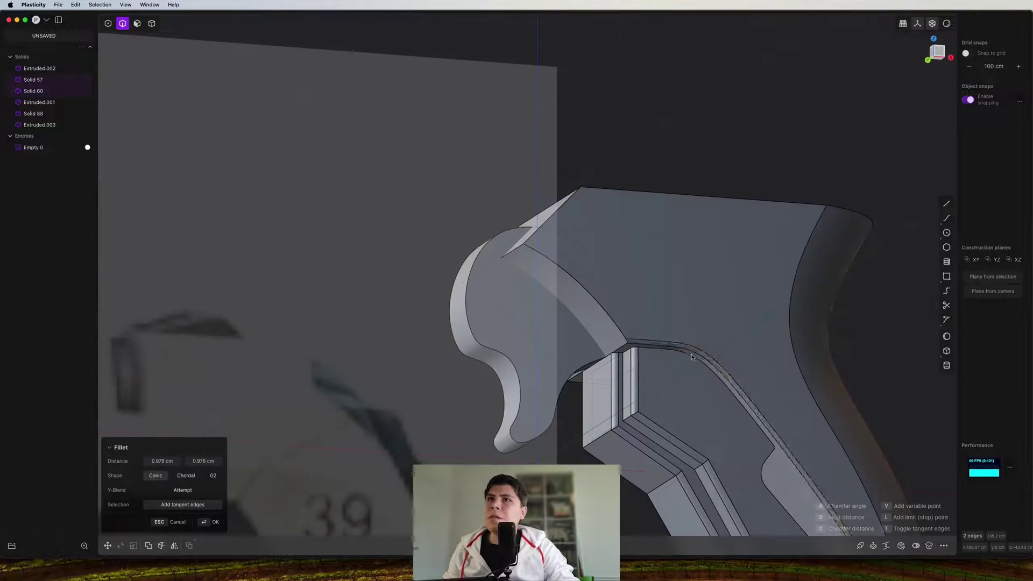
scroll(545, 224, "down", 4)
middle_click_drag(546, 223, 689, 270)
key("Return")
Examine the filleted grip and guard with the edge lines hidden, and show the lines again
left_click(676, 360)
scroll(672, 345, "up", 5)
key("shift+super+e")
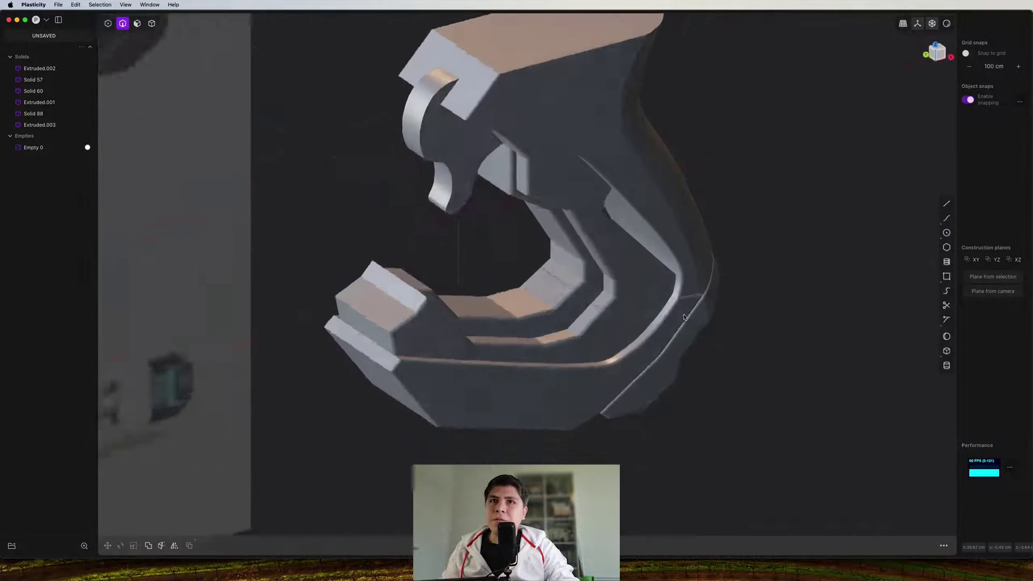
key("shift+super+e")
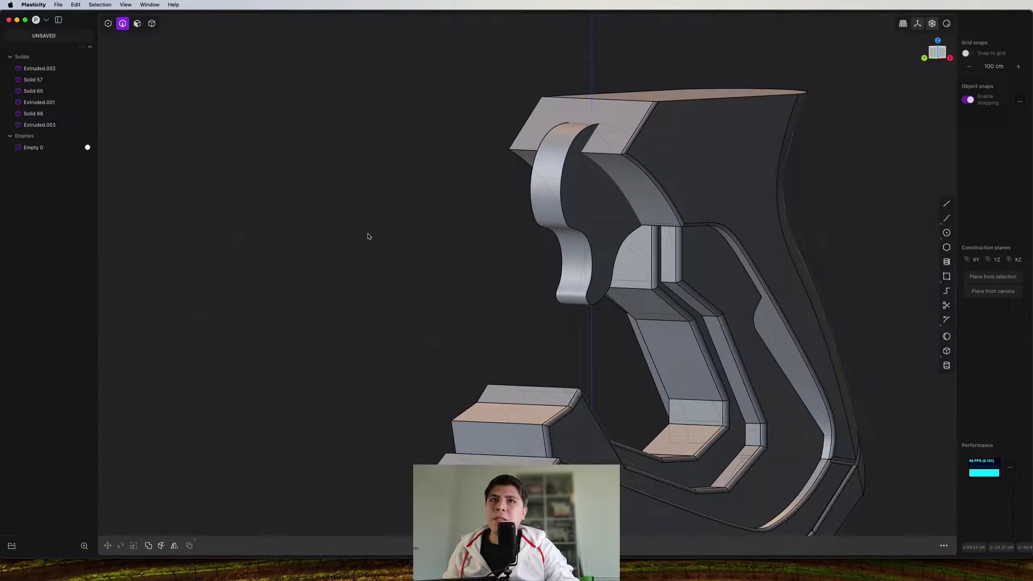
Chamfer all outline edges of the trigger's side face
scroll(574, 227, "up", 3)
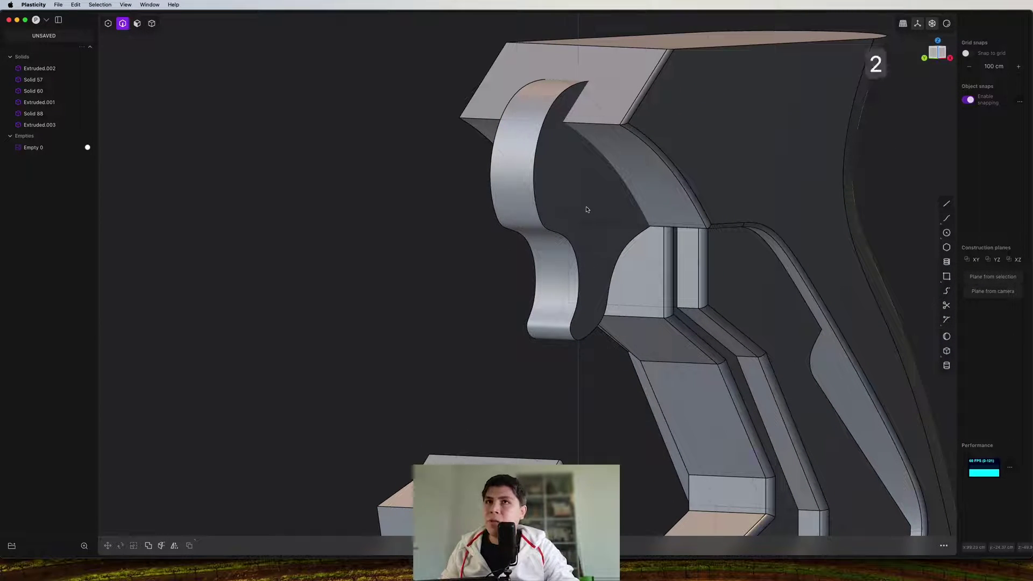
key("3")
left_click(588, 210)
key("ctrl+2")
left_click_drag(595, 329, 673, 380)
middle_click_drag(673, 380, 672, 189)
key("Return")
Mirror the chamfered trigger half across its centre plane and union the two halves into one solid
scroll(580, 279, "down", 5)
middle_click_drag(580, 279, 624, 244)
scroll(573, 213, "up", 5)
key("4")
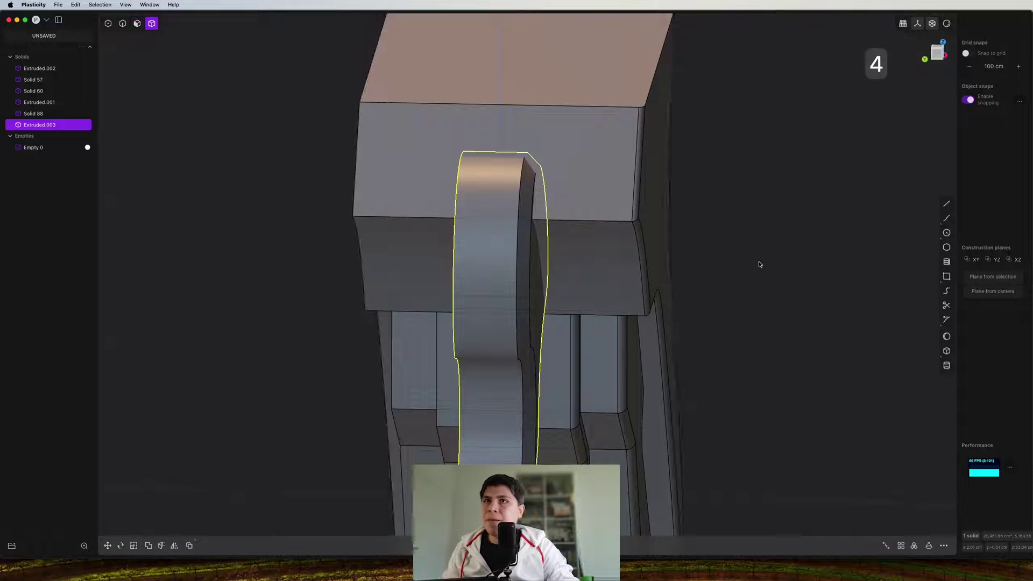
left_click(759, 265)
left_click(493, 287)
scroll(656, 267, "down", 5)
middle_click_drag(493, 287, 660, 301, "shift")
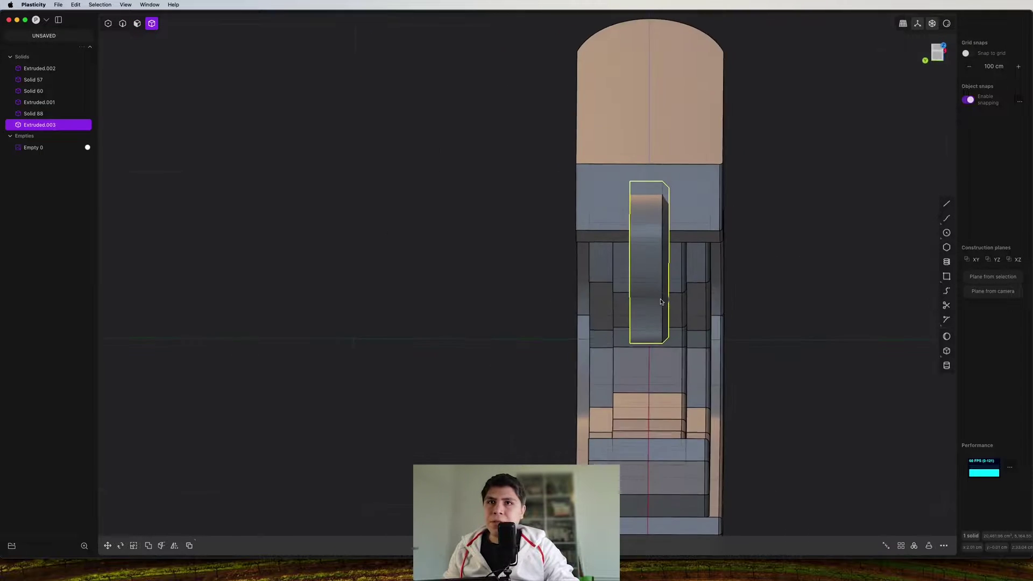
key("alt+x")
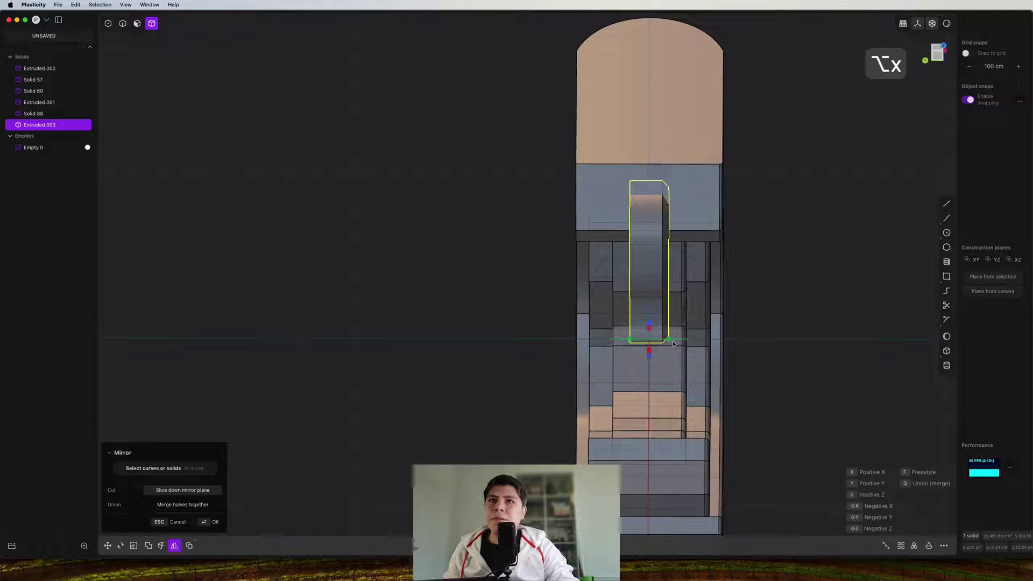
left_click(735, 333)
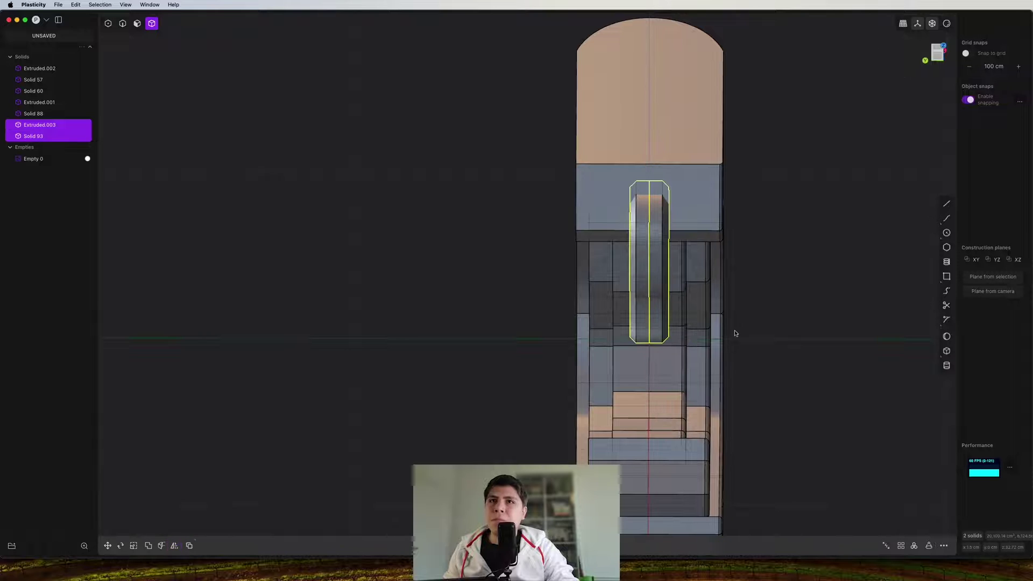
key("q")
key("q")
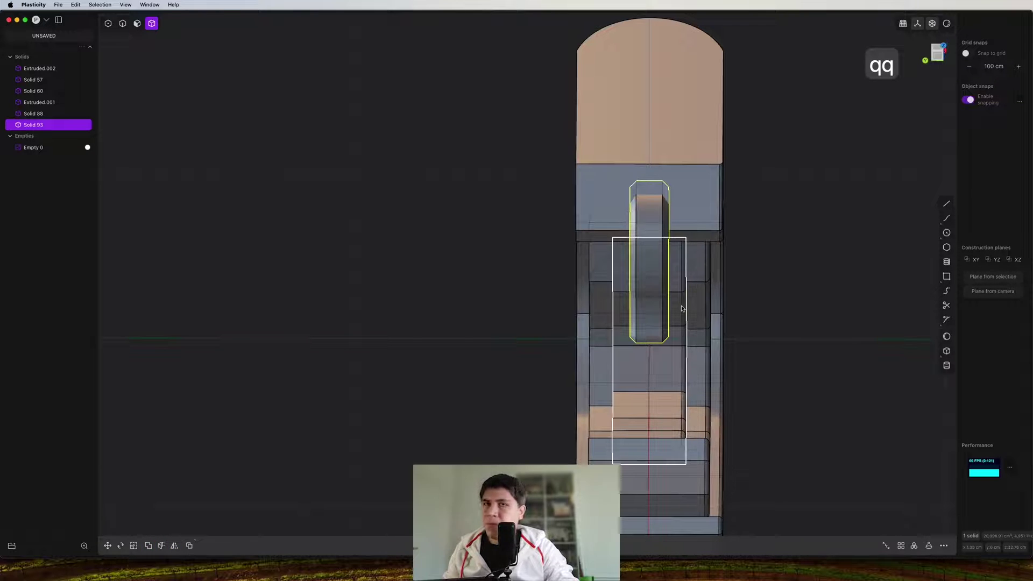
Scale the joined trigger slightly wider along the Y axis
key("s")
left_click_drag(612, 259, 607, 259)
middle_click_drag(606, 259, 586, 314)
right_click(560, 204)
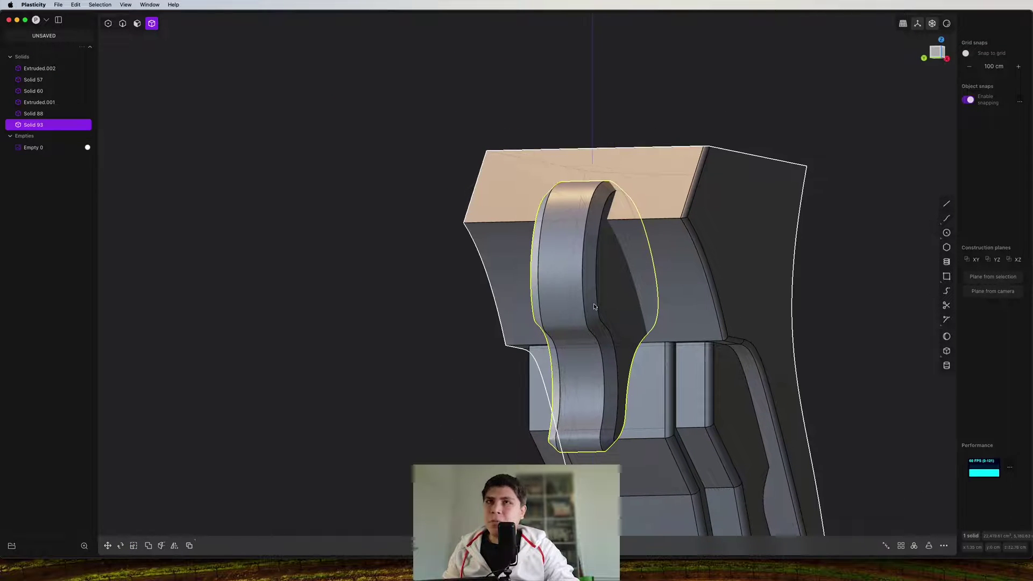
Duplicate the trigger in place and subtract the original trigger from the grip body with a Boolean difference
key("shift+d")
left_click(672, 306)
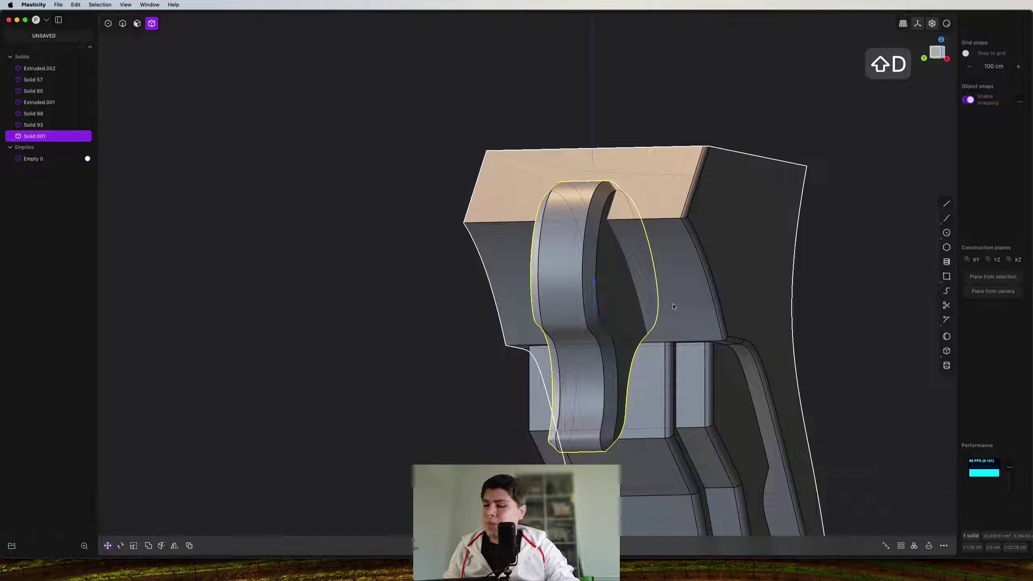
left_click(668, 234)
middle_click_drag(702, 259, 693, 226, "shift")
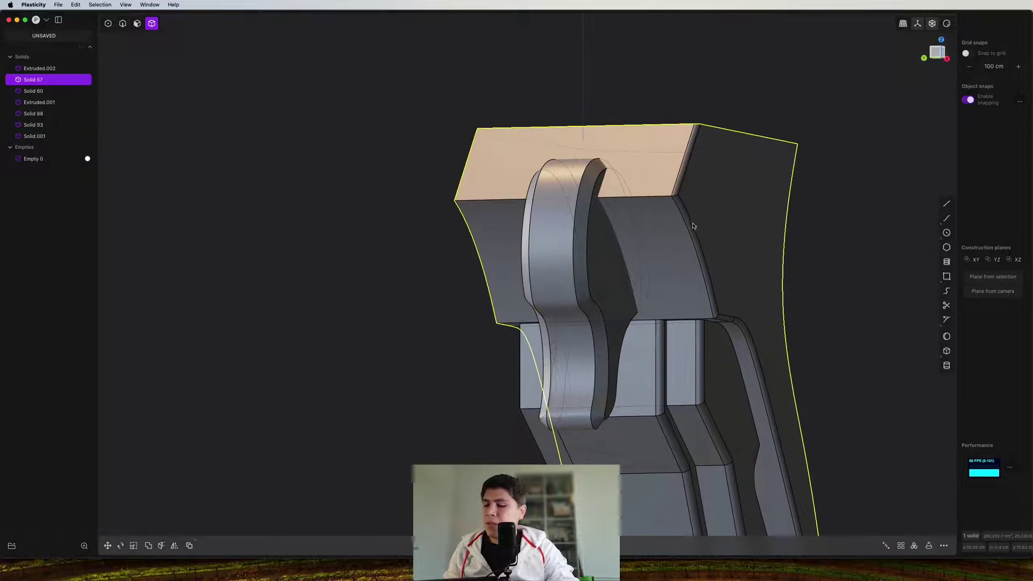
key("q")
key("Escape")
left_click(605, 251)
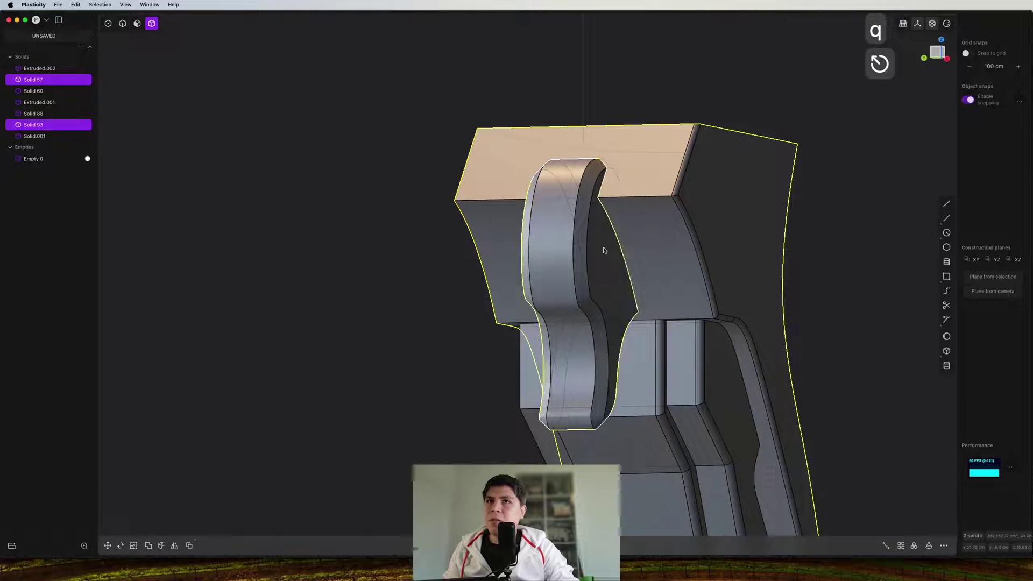
key("q")
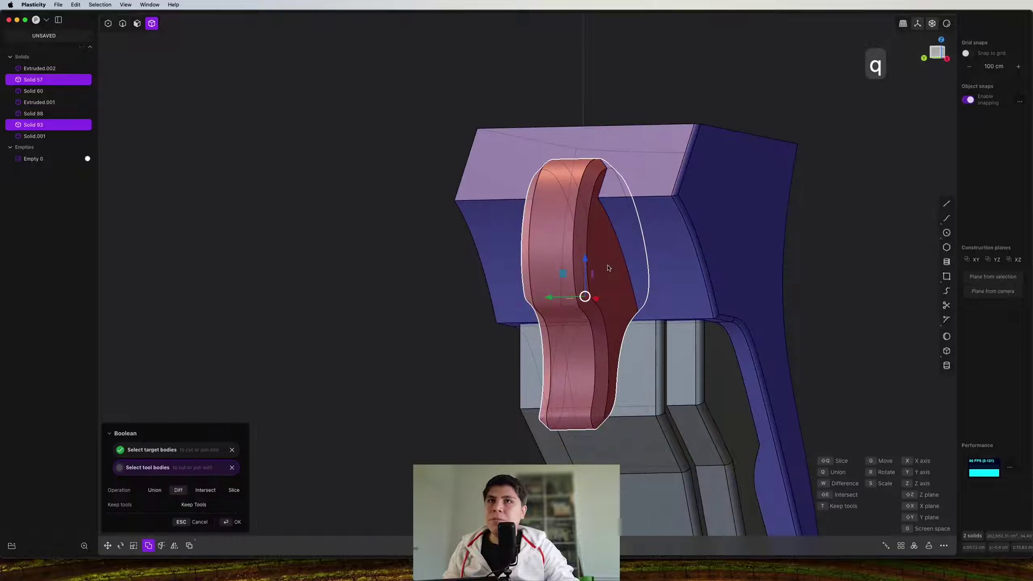
right_click(607, 267)
middle_click_drag(608, 268, 630, 297)
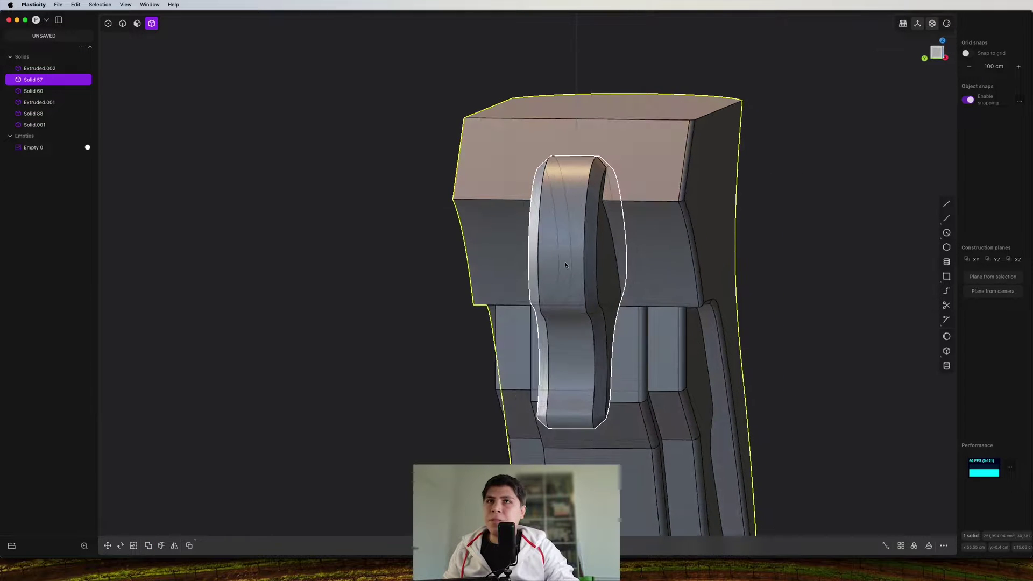
Scale the duplicated trigger slightly narrower along the Y axis to leave clearance in its slot
left_click(565, 263)
middle_click_drag(565, 263, 571, 270)
key("s")
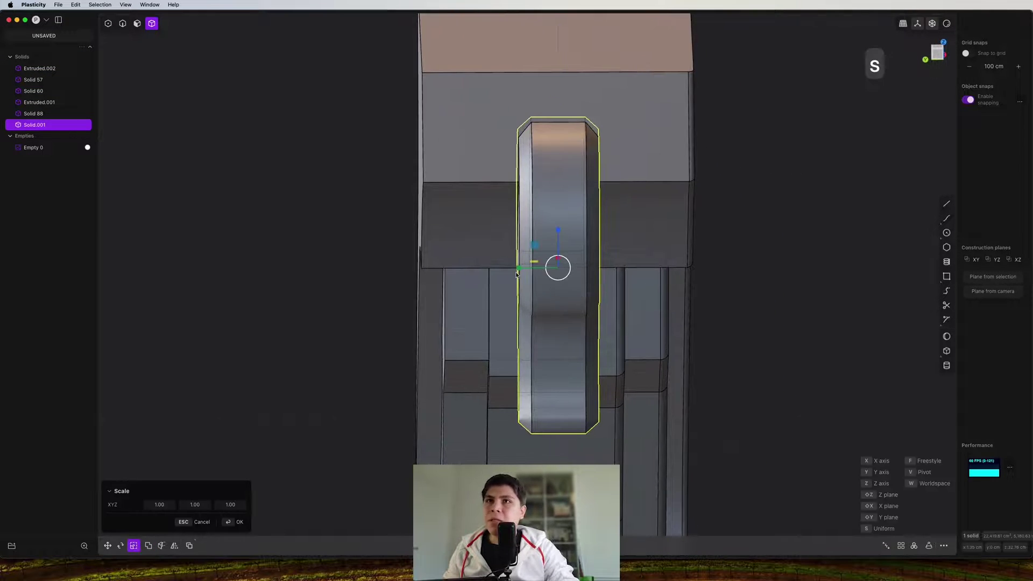
left_click_drag(516, 271, 521, 270)
right_click(711, 271)
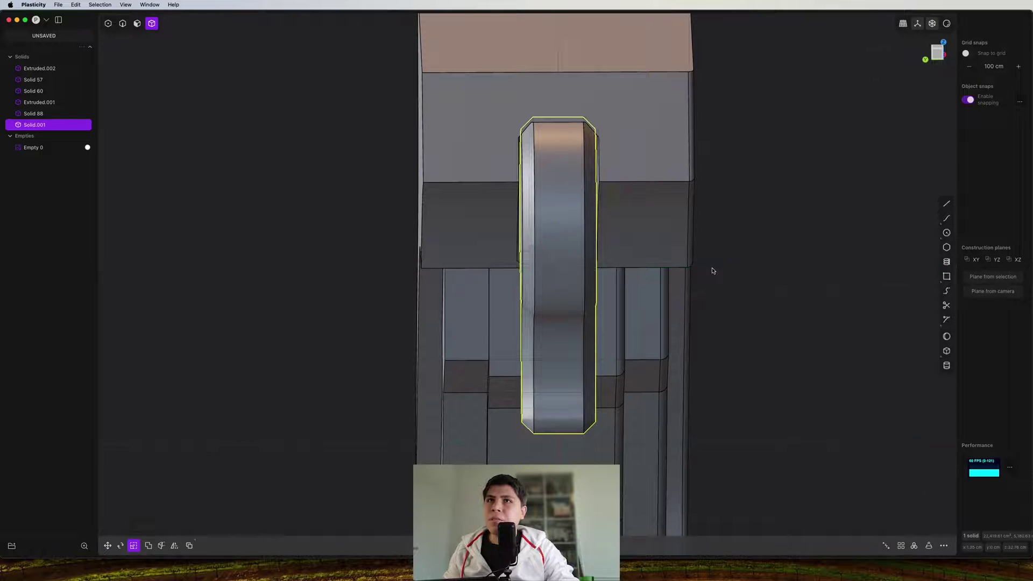
Examine the trigger's slot in the grip and compare the whole grip assembly with the reference image
middle_click_drag(711, 271, 761, 205)
left_click(711, 227)
key("shift+super+e")
middle_click_drag(643, 262, 658, 289)
scroll(526, 260, "up", 5)
key("KP_1")
scroll(661, 269, "down", 5)
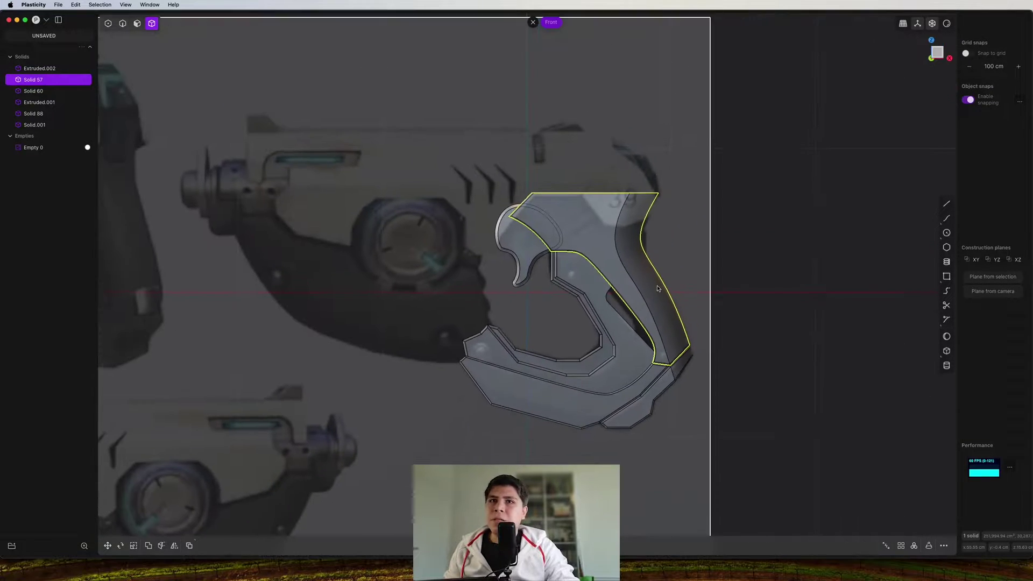
middle_click_drag(651, 205, 517, 356)
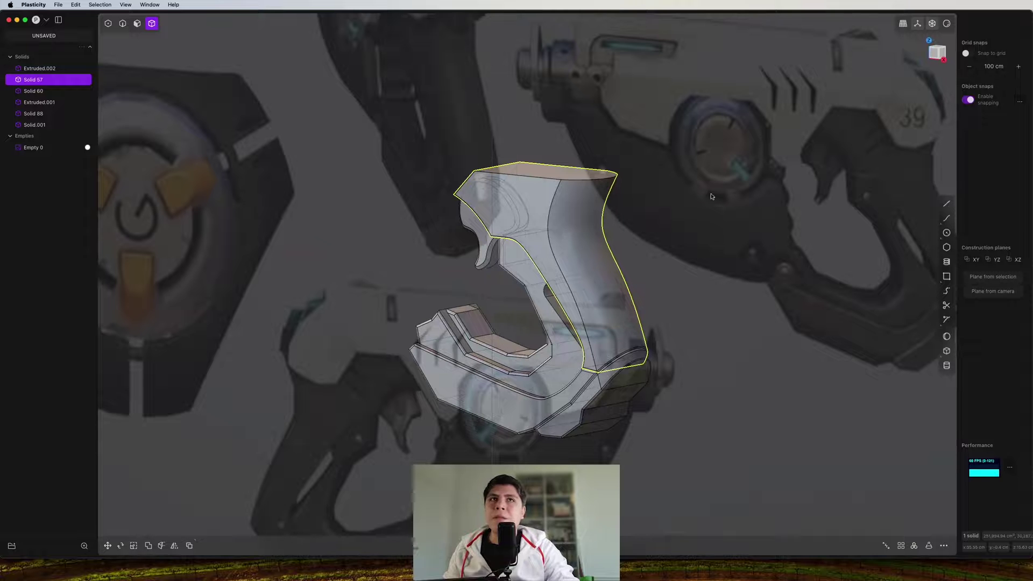
In front view, trace the dark front body's lower edge with a control-point curve ending at the lower guard's front corner
left_click(934, 55)
scroll(332, 151, "up", 10)
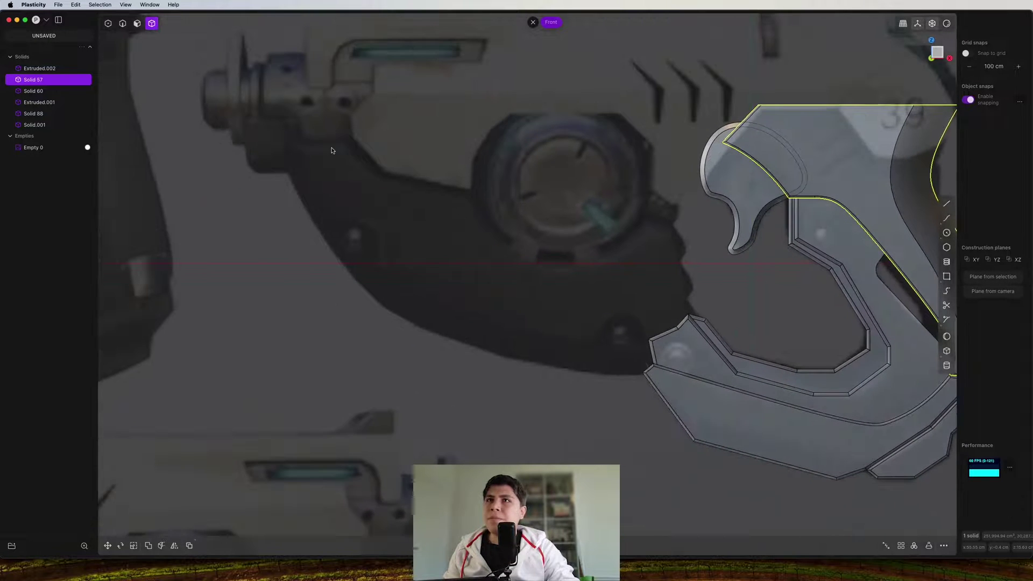
middle_click_drag(331, 151, 585, 198, "shift")
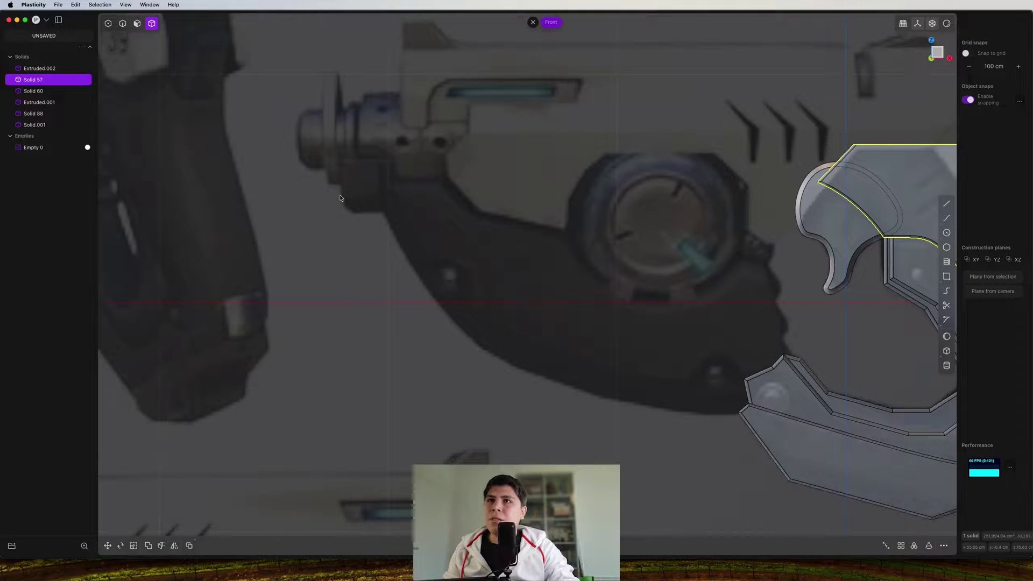
scroll(452, 295, "up", 7)
middle_click_drag(479, 301, 407, 287, "shift")
scroll(417, 322, "down", 3)
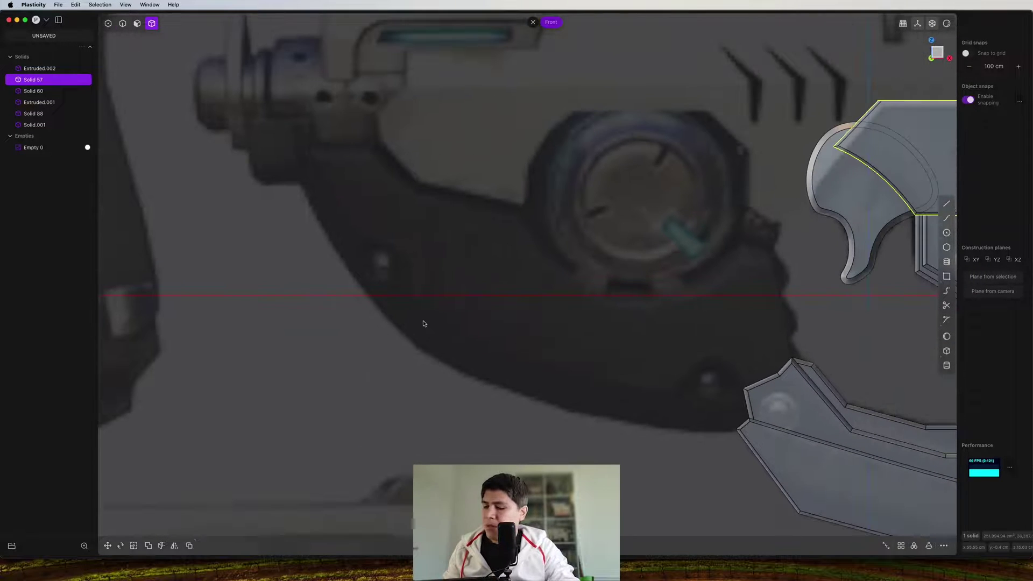
middle_click_drag(312, 239, 337, 261, "shift")
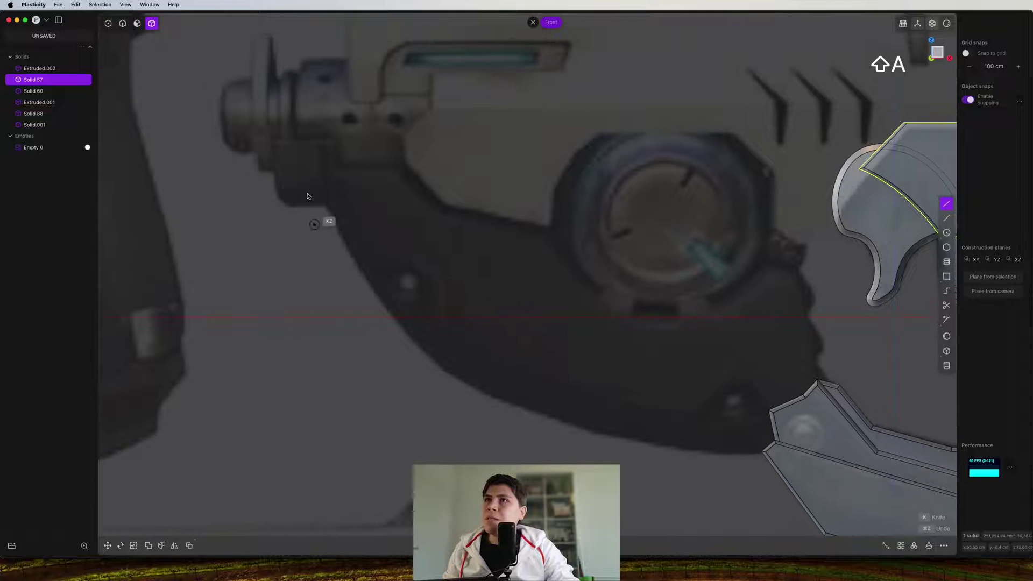
key("ctrl+super+c")
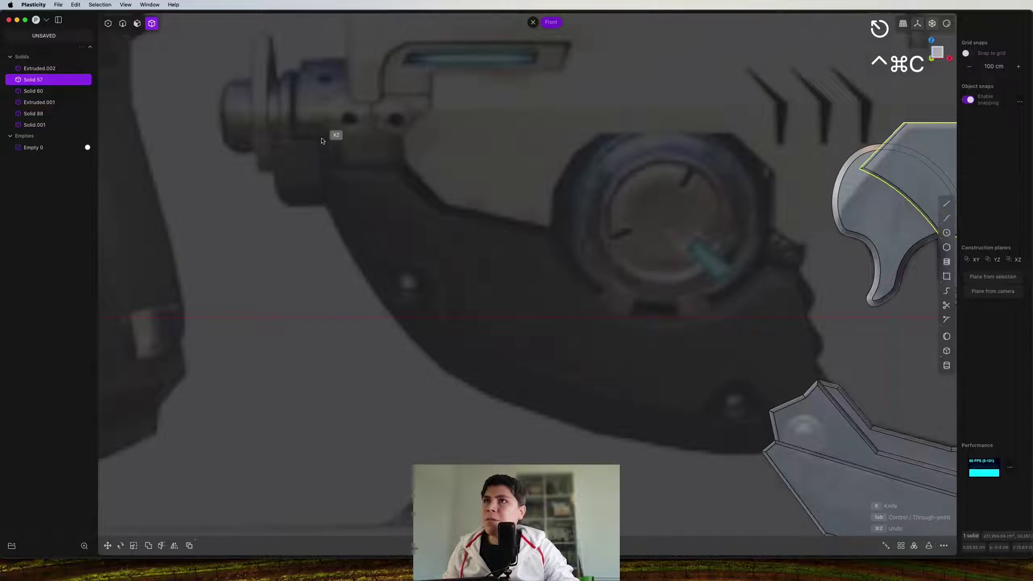
left_click(320, 139)
left_click(320, 212)
left_click(367, 318)
left_click(458, 391)
left_click(621, 454)
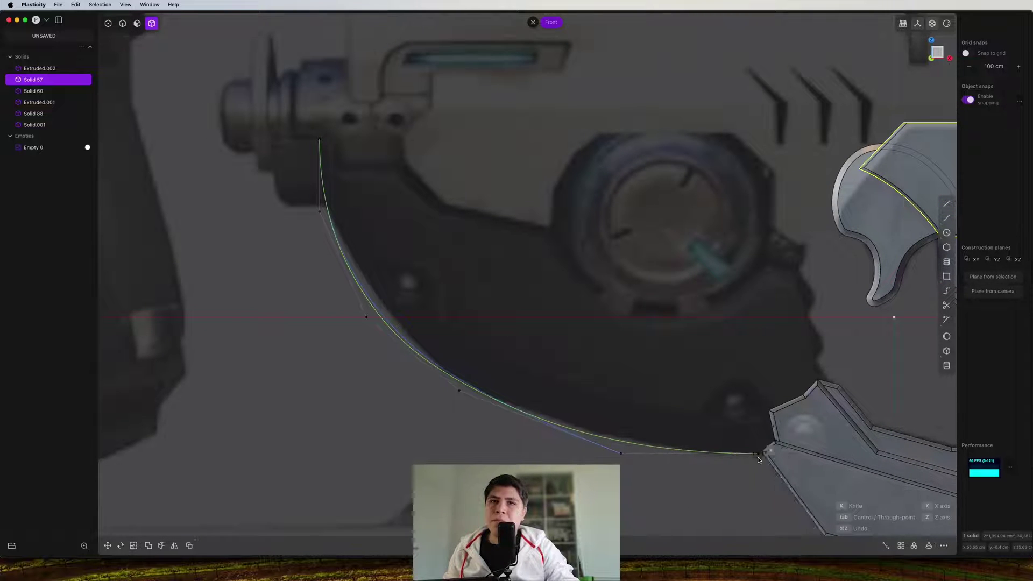
scroll(758, 457, "up", 5)
left_click(741, 428)
right_click(740, 429)
Trace the lower guard's front outline with a polyline, add a short vertical segment above its tip, and join it to the curve
scroll(740, 430, "down", 5)
key("shift+a")
scroll(686, 427, "up", 5)
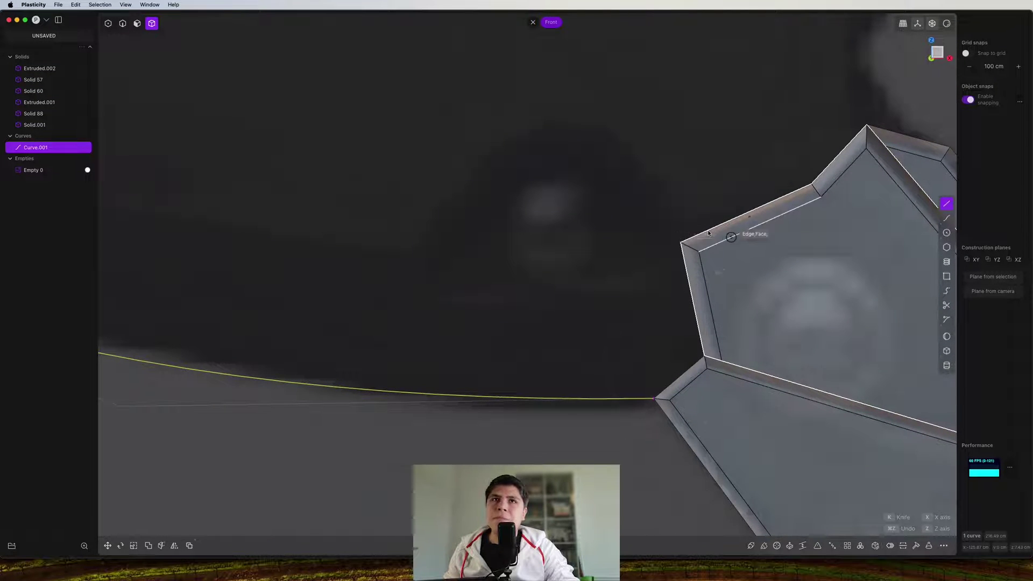
middle_click_drag(708, 233, 496, 292, "shift")
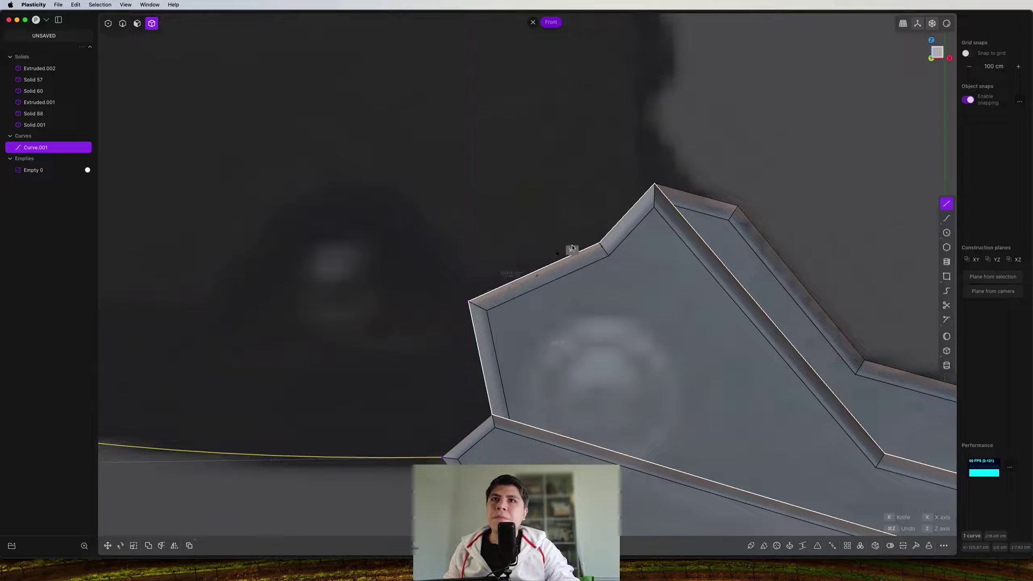
left_click(655, 185)
scroll(655, 185, "down", 5)
middle_click_drag(658, 185, 662, 316, "shift")
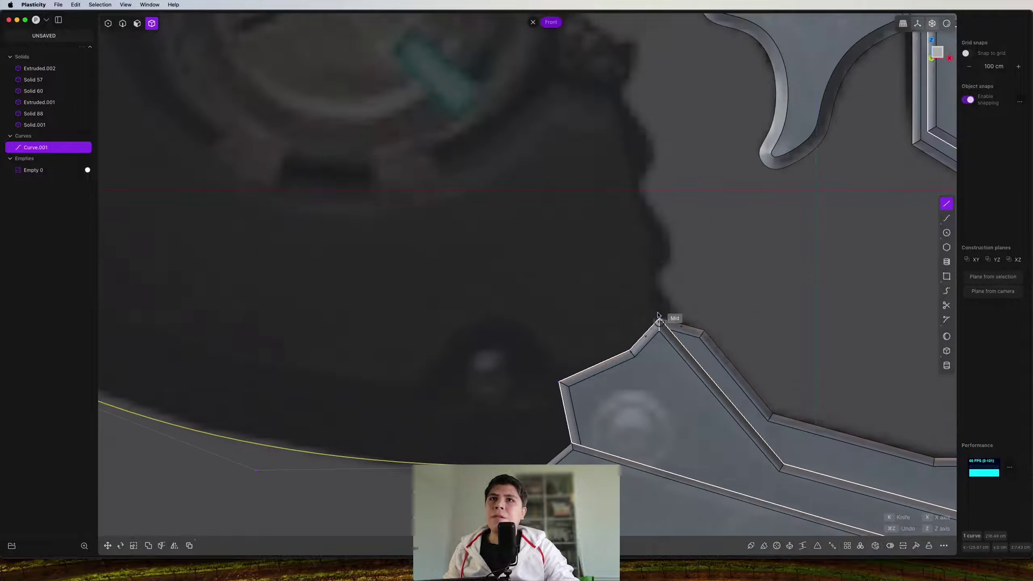
left_click(661, 280)
right_click(661, 280)
scroll(683, 279, "down", 5)
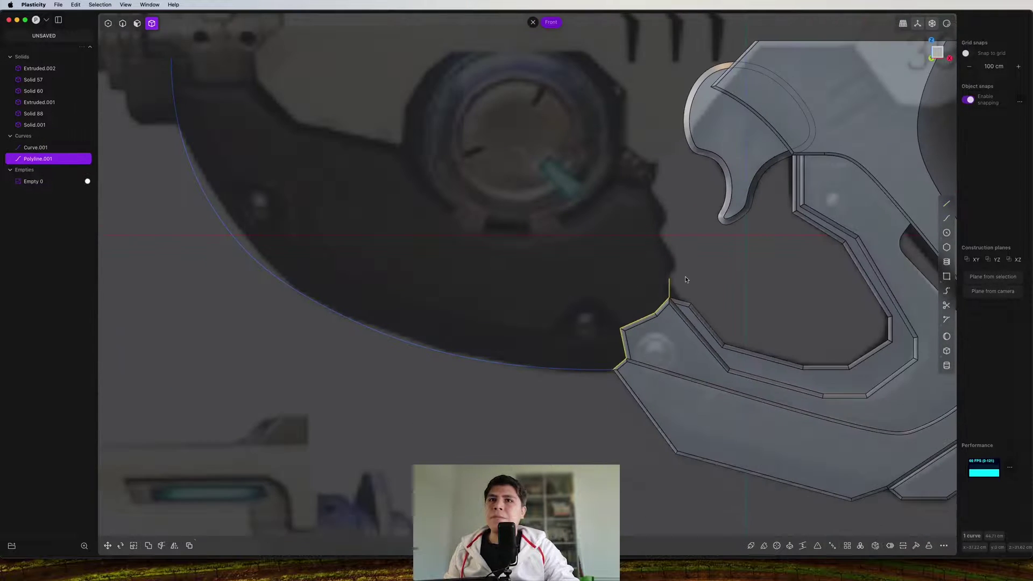
left_click(570, 361)
key("j")
Trace the dark front body's wavy rear edge with a control-point curve starting at the short vertical segment's upper end
scroll(675, 278, "up", 2)
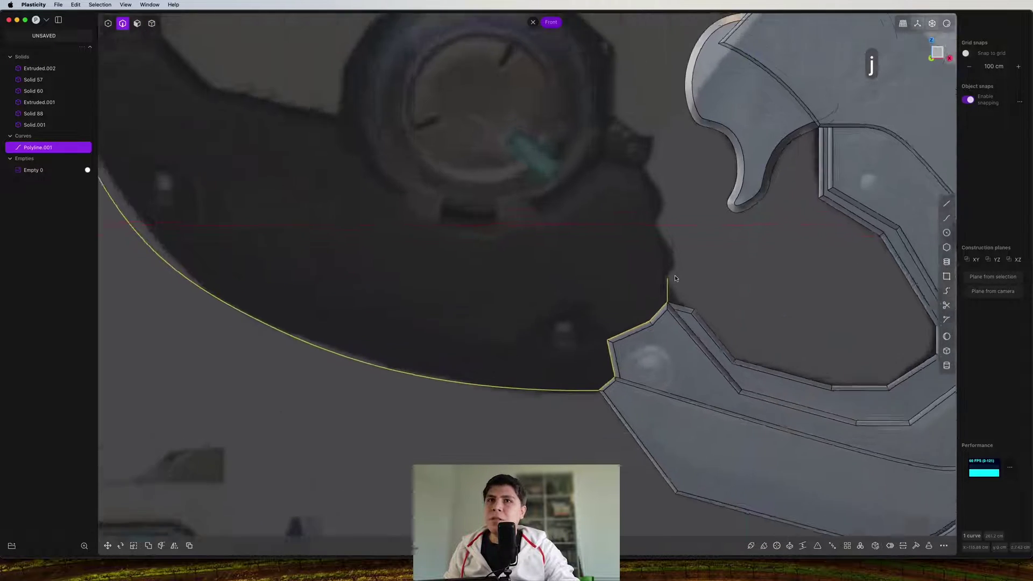
scroll(675, 278, "up", 3)
scroll(666, 242, "up", 1)
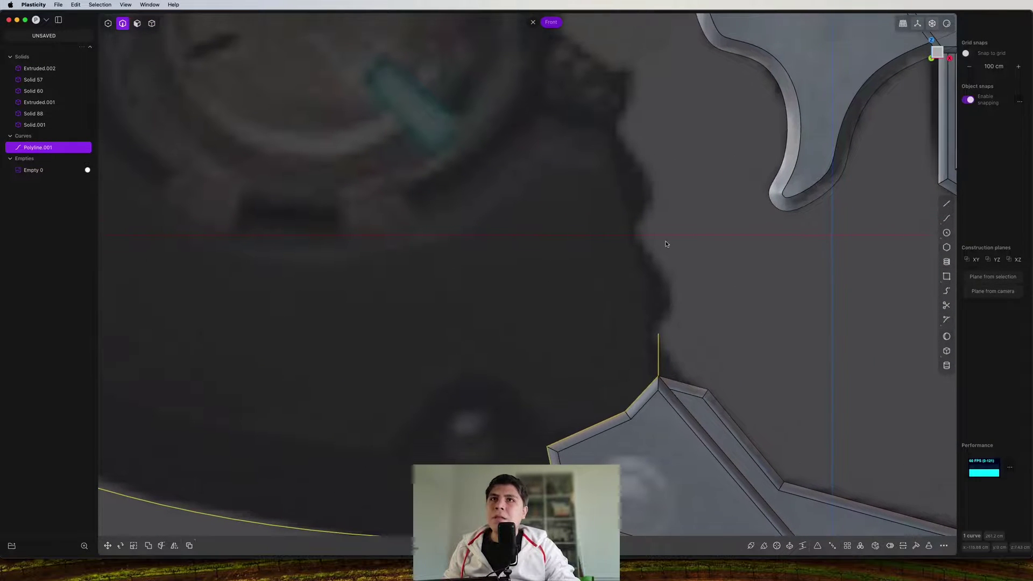
scroll(662, 333, "up", 2)
key("ctrl+super+c")
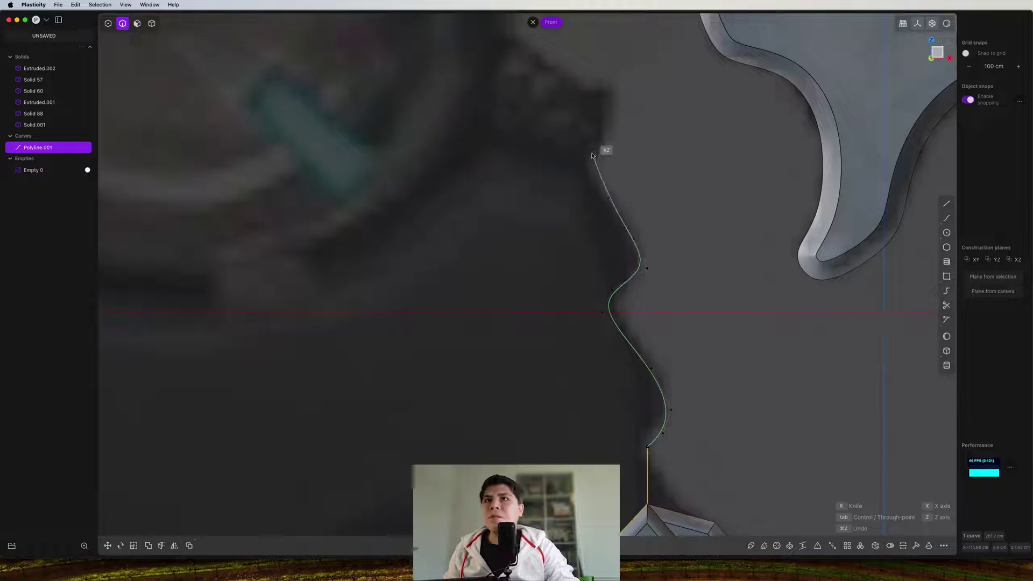
left_click(593, 156)
scroll(592, 156, "down", 3)
middle_click_drag(592, 156, 722, 242, "shift")
right_click(723, 244)
Draw a straight line from the wavy curve's upper end to the edge of the round dial
key("shift+a")
left_click(719, 243)
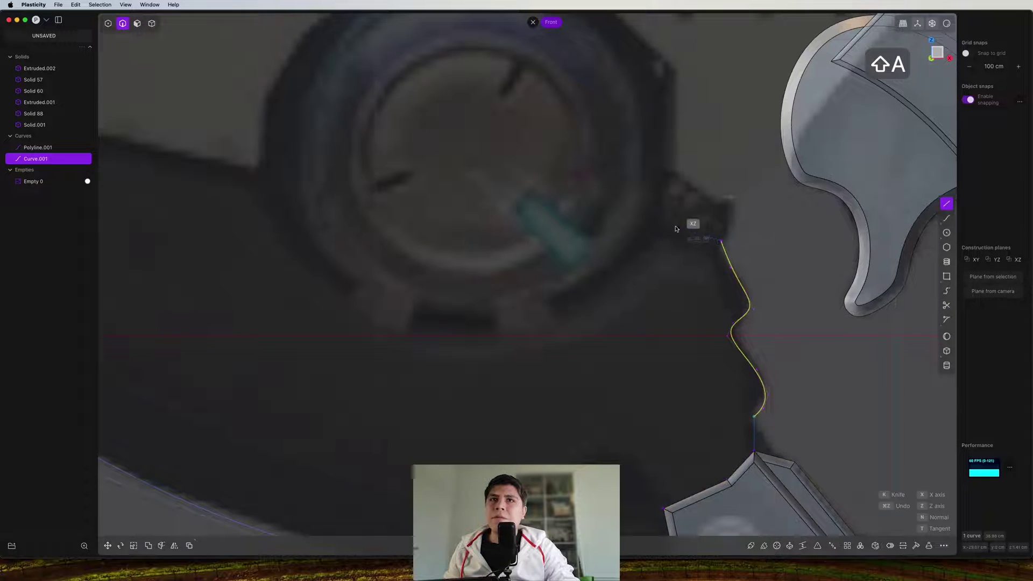
left_click(655, 225)
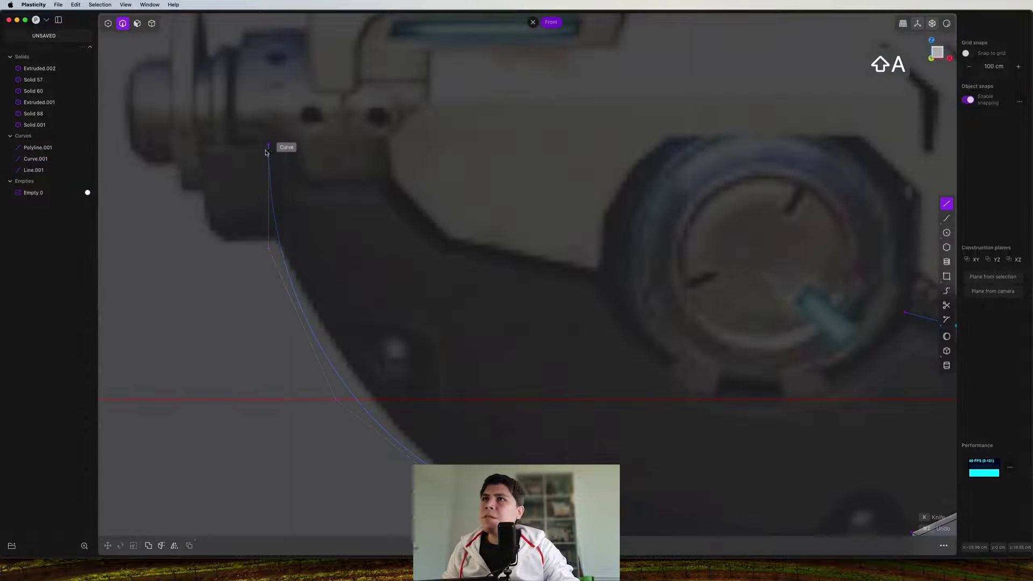
Trace the dark front body's upper edge with a polyline from the lower curve's upper end to the round dial
left_click(377, 141)
middle_click_drag(446, 237, 420, 209, "shift")
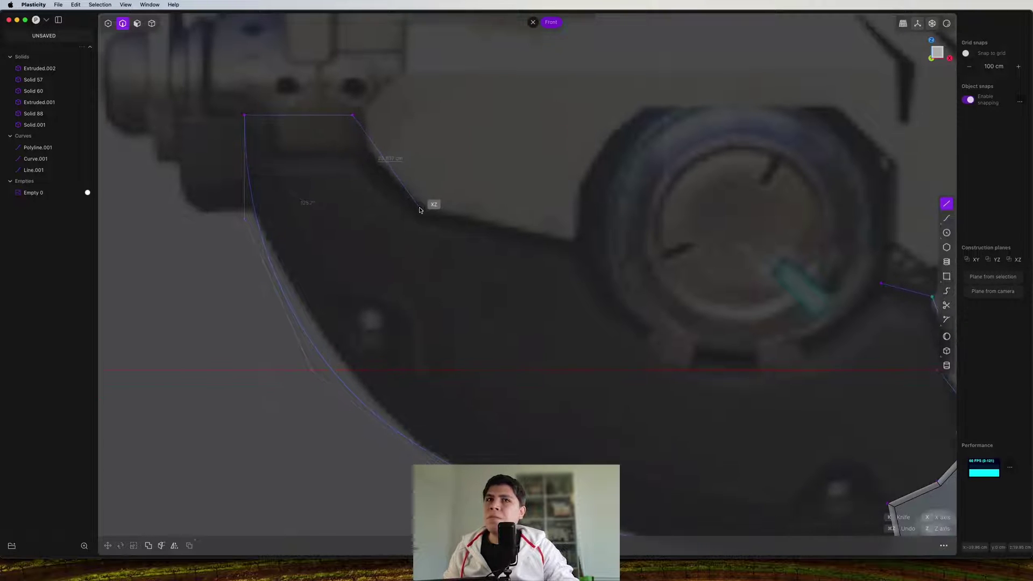
left_click(574, 243)
right_click(574, 243)
Draw a circle around the round dial and extend the upper polyline's free end into it
scroll(576, 220, "down", 5)
middle_click_drag(629, 234, 537, 257, "shift")
scroll(537, 257, "up", 3)
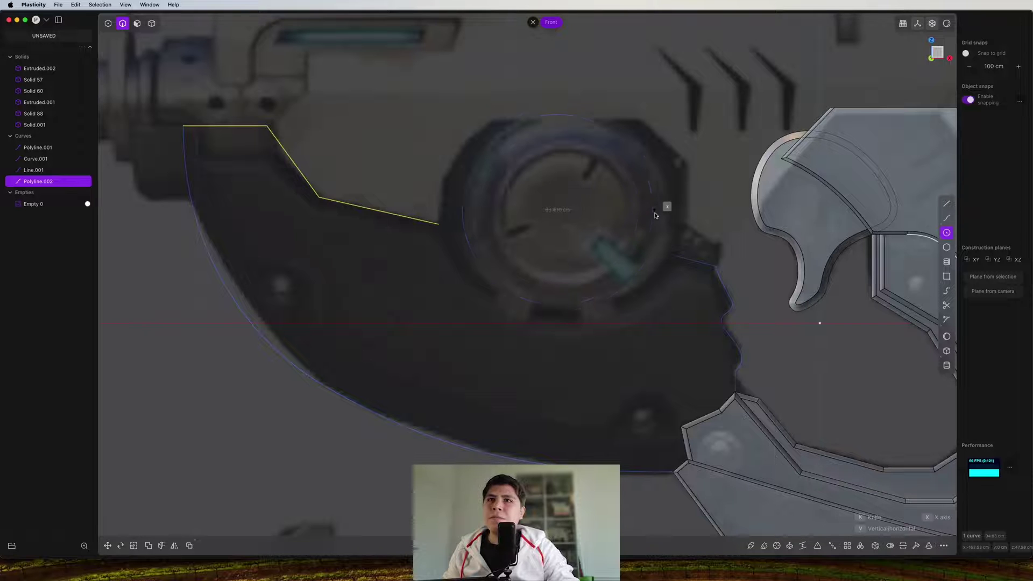
left_click(678, 219)
scroll(544, 211, "down", 3)
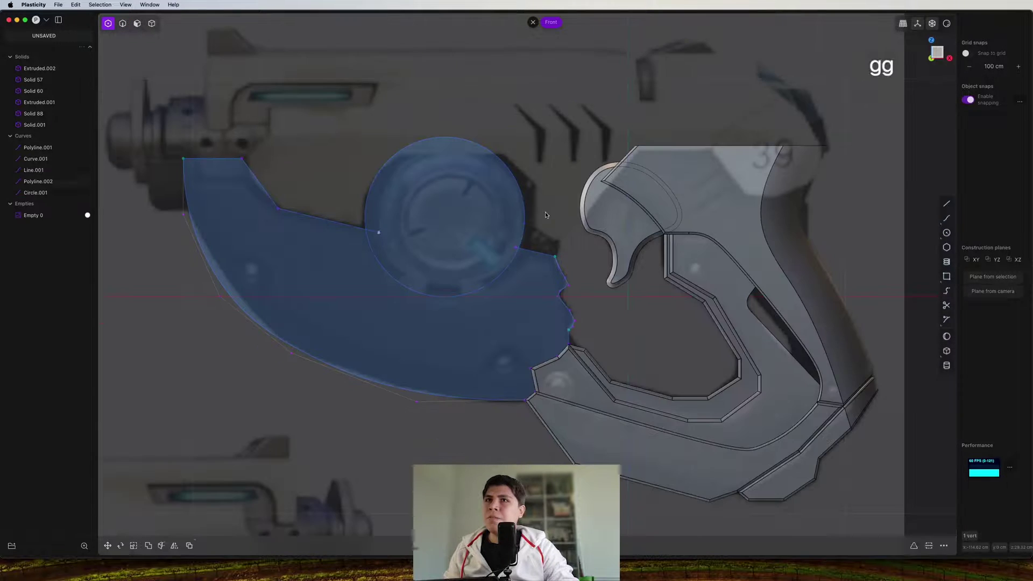
Trim away the dial circle's upper arc and the polyline end inside it, leaving the lower arc as the front body's edge
scroll(545, 211, "up", 5)
scroll(545, 257, "up", 2)
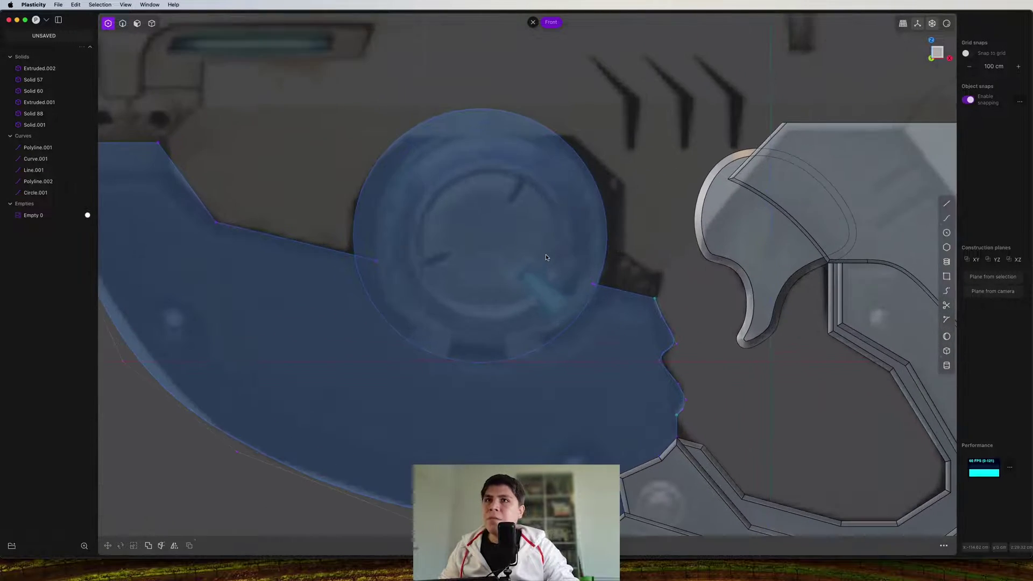
key("t")
left_click(569, 155)
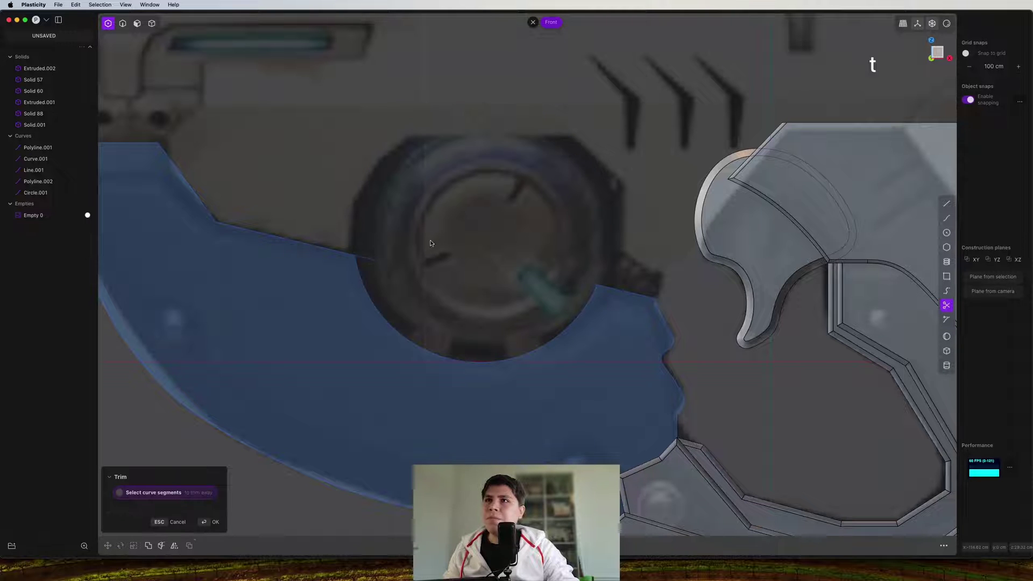
key("Escape")
scroll(581, 261, "down", 5)
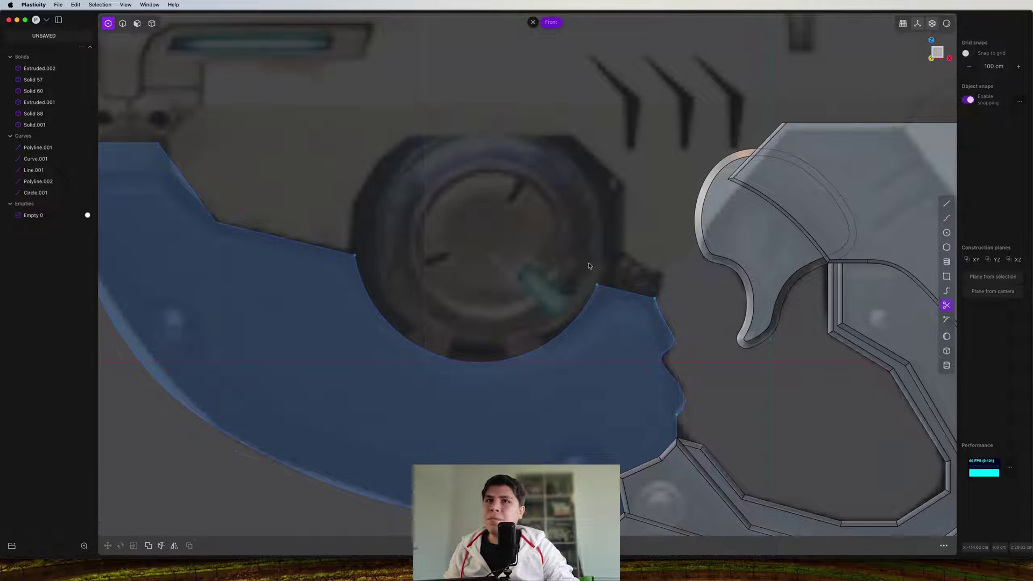
Extrude the front body's closed region below the dial to both sides of the sketch plane as a solid
left_click(547, 267)
key("e")
middle_click_drag(549, 308, 560, 291)
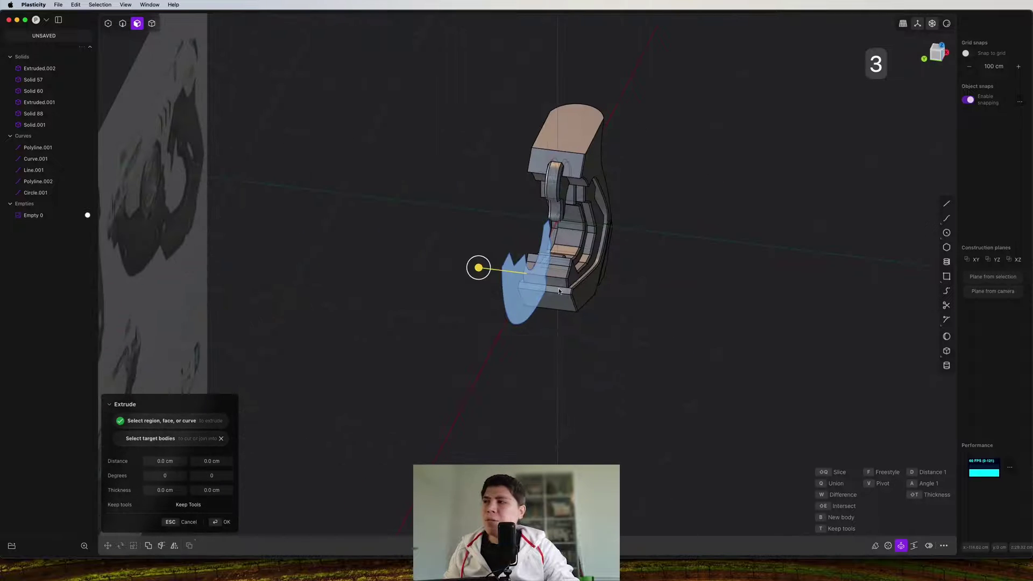
scroll(513, 264, "up", 5)
left_click_drag(486, 272, 539, 275)
middle_click_drag(539, 275, 608, 272)
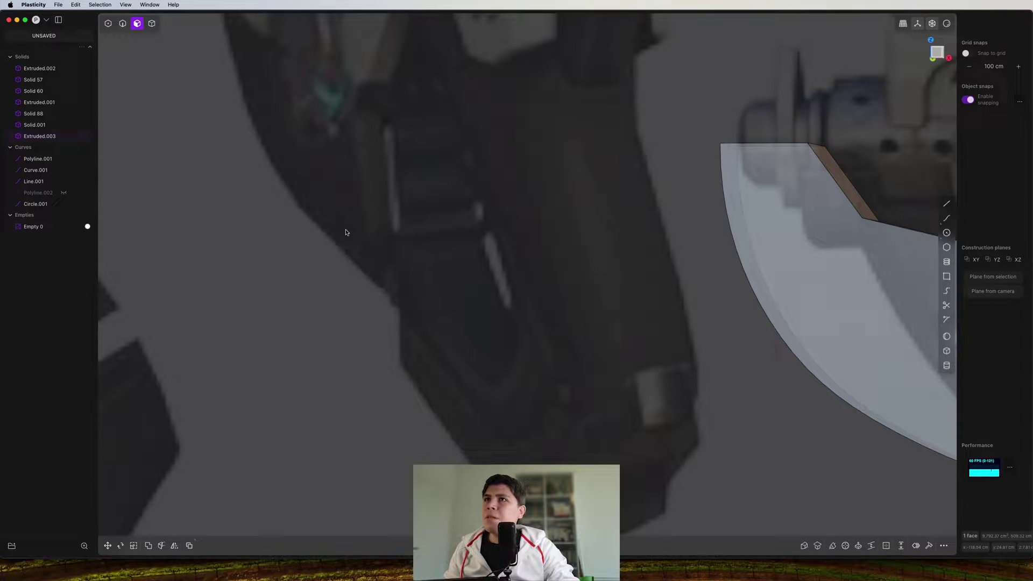
Scale the front body solid along the Y axis by about 1.4 to widen it
scroll(426, 219, "down", 10)
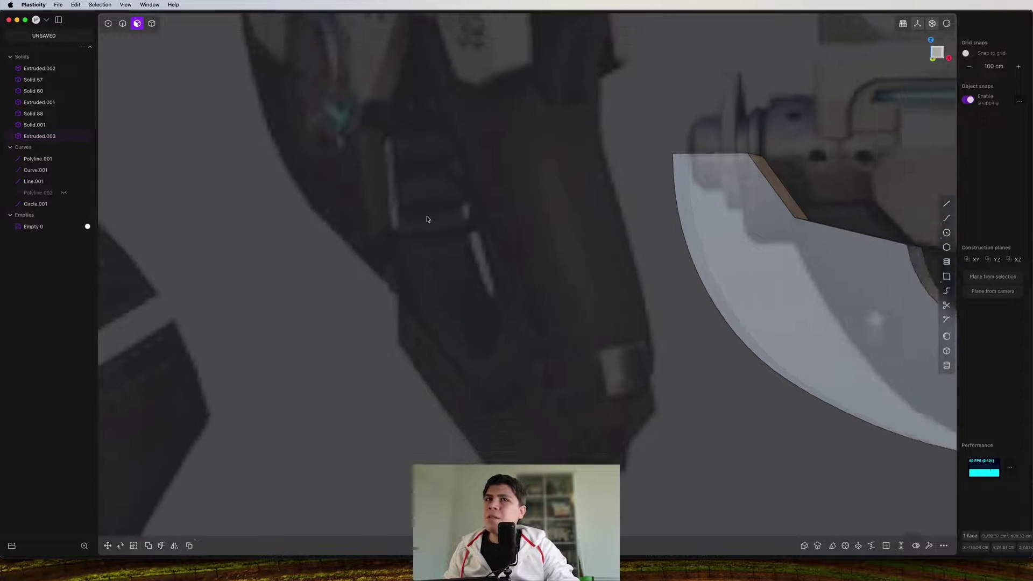
middle_click_drag(618, 297, 516, 317, "shift")
scroll(514, 318, "up", 5)
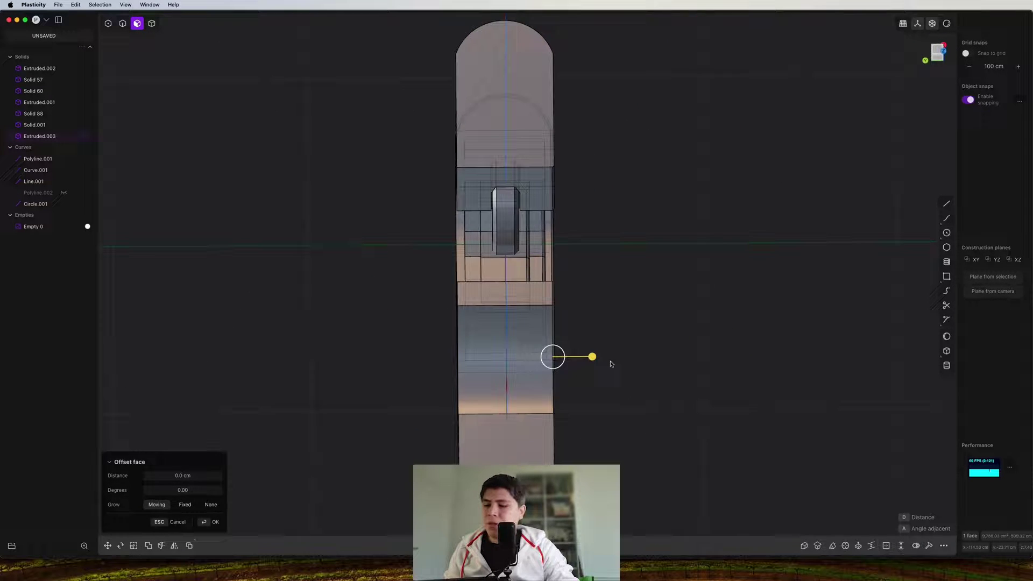
key("4")
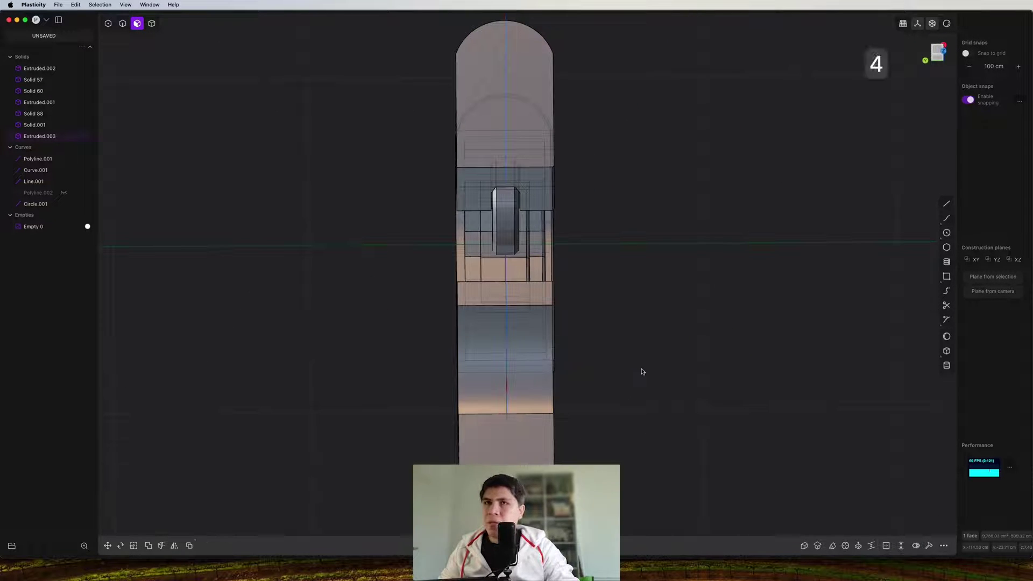
key("s")
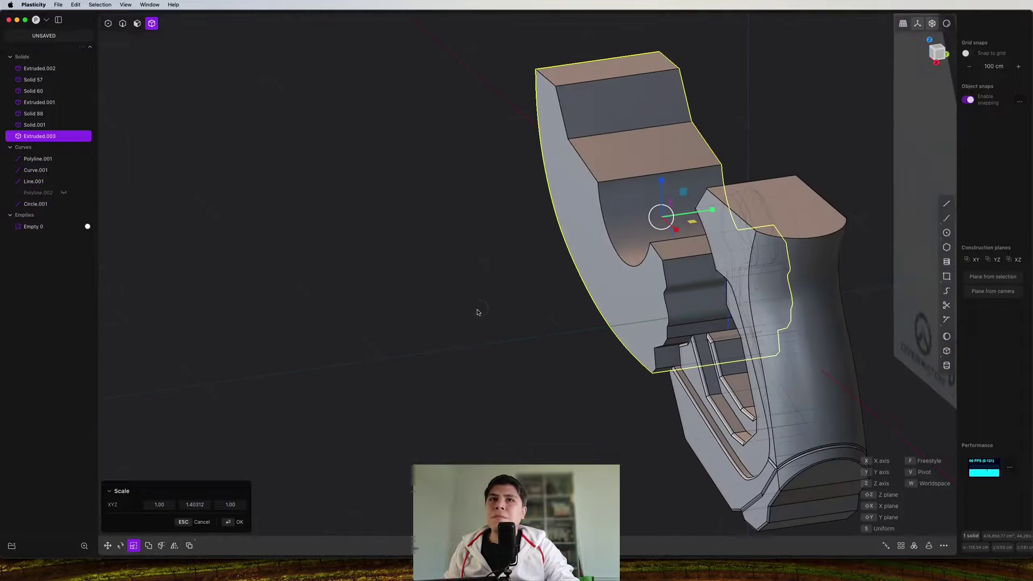
middle_click_drag(478, 311, 565, 275)
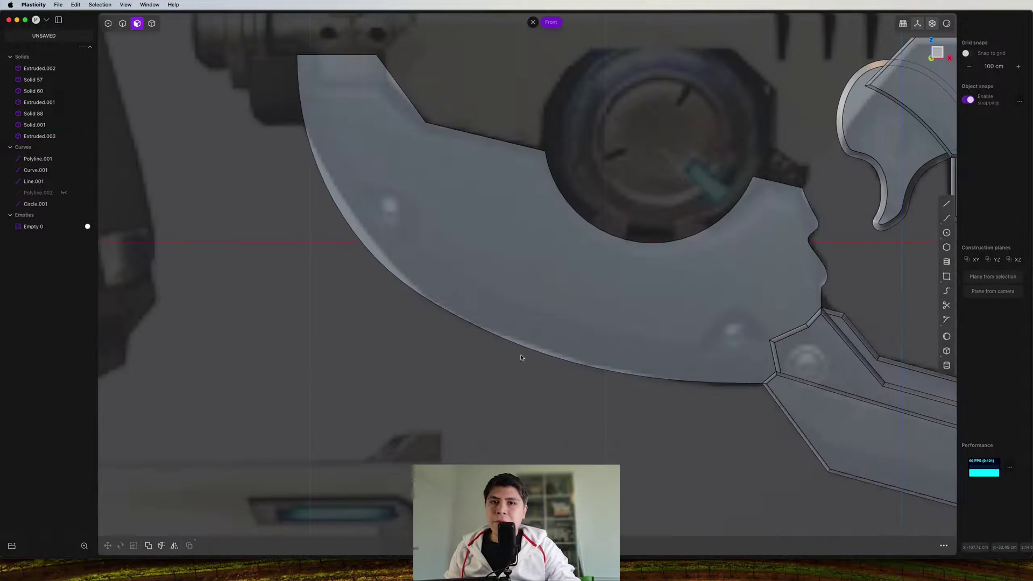
Chamfer the front body's long curved lower edge on the front side, following the highlight in the reference
scroll(402, 212, "up", 3)
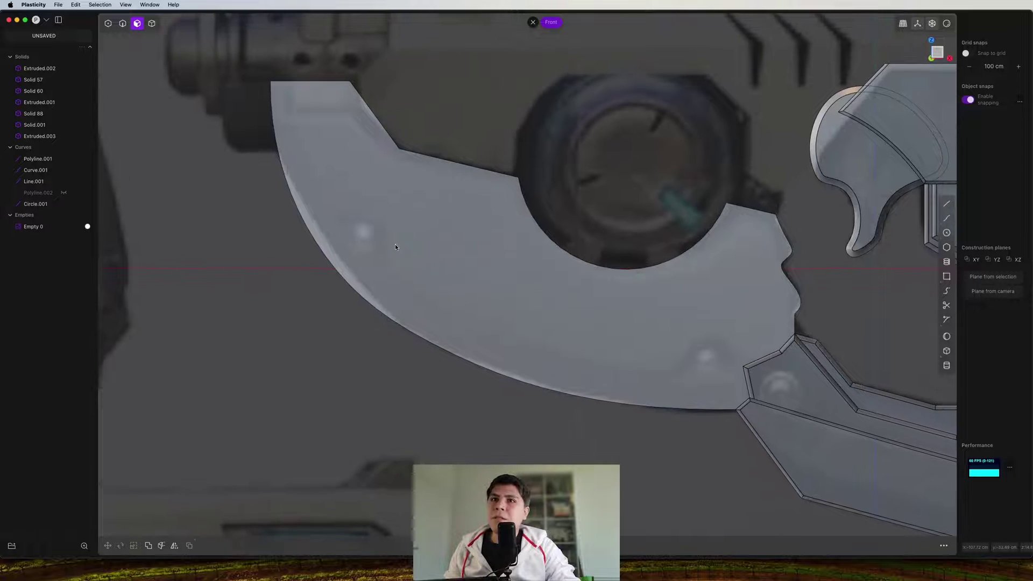
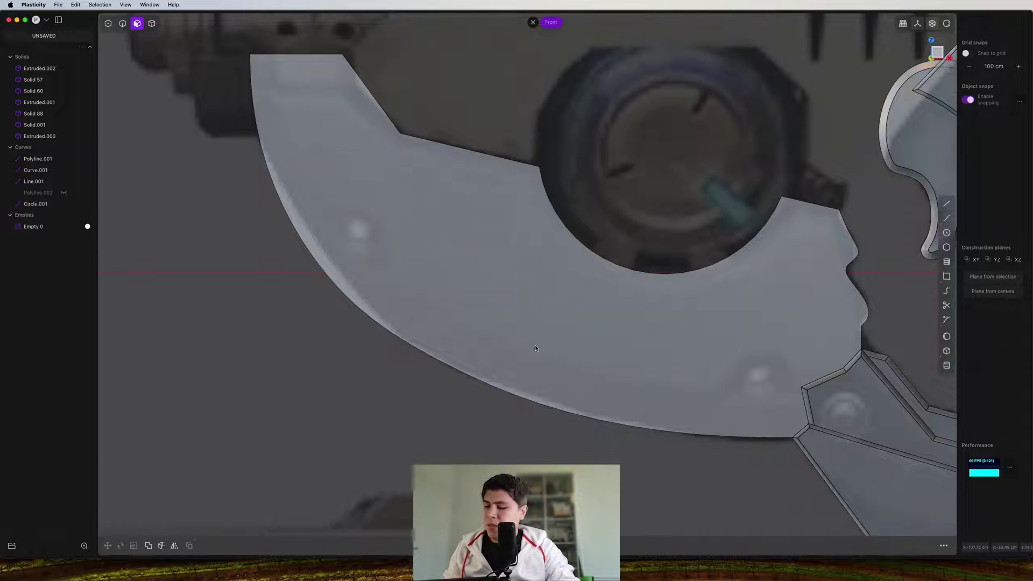
key("2")
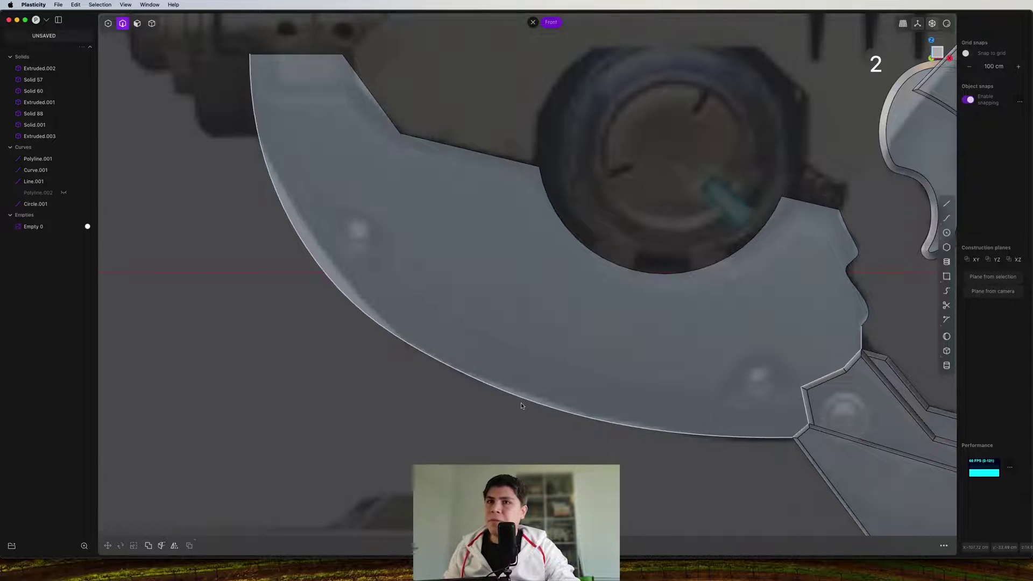
left_click(521, 402)
middle_click_drag(521, 401, 444, 351)
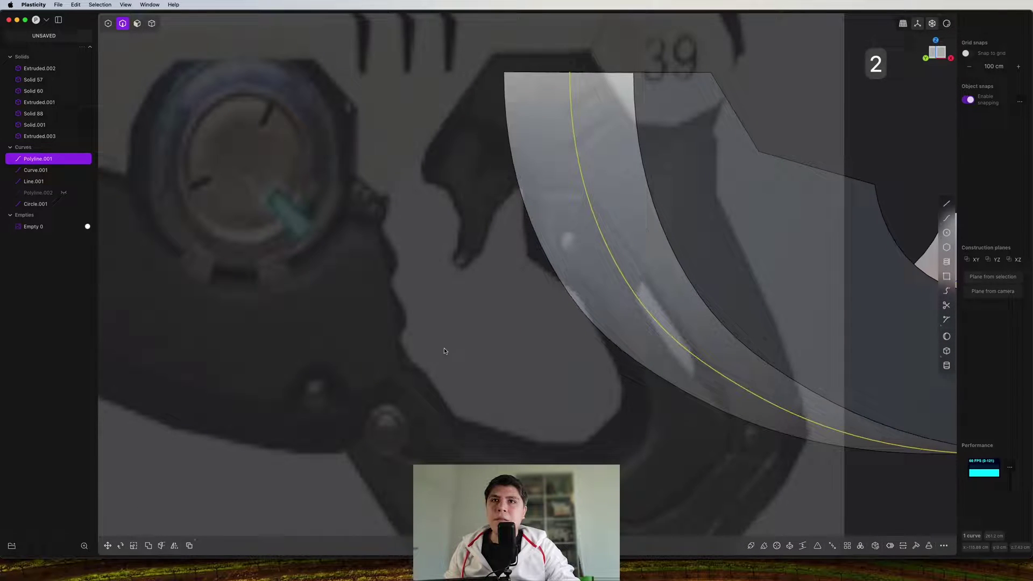
left_click(730, 330)
key("b")
middle_click_drag(704, 272, 545, 258, "shift")
key("KP_1")
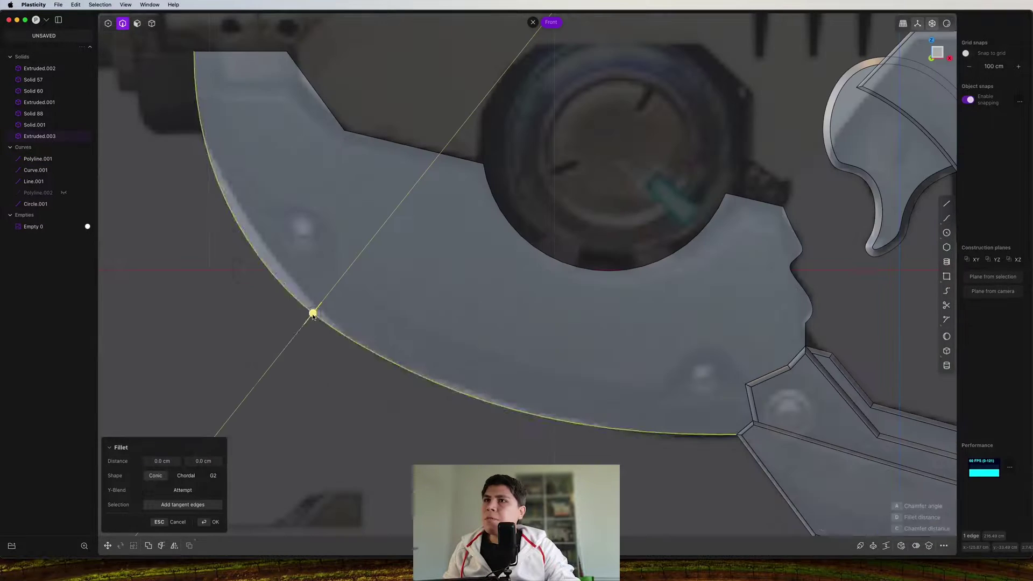
left_click_drag(314, 315, 332, 306)
Rotate the lower chamfer face about 2.6° around the Y axis so the band widens toward the grip
key("3")
left_click(383, 339)
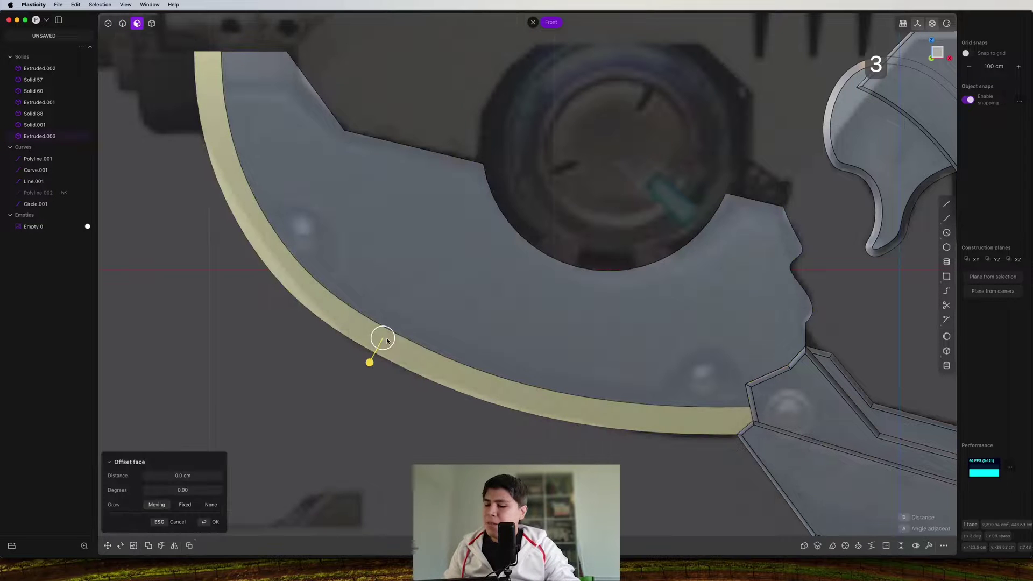
key("r")
left_click_drag(416, 324, 416, 322)
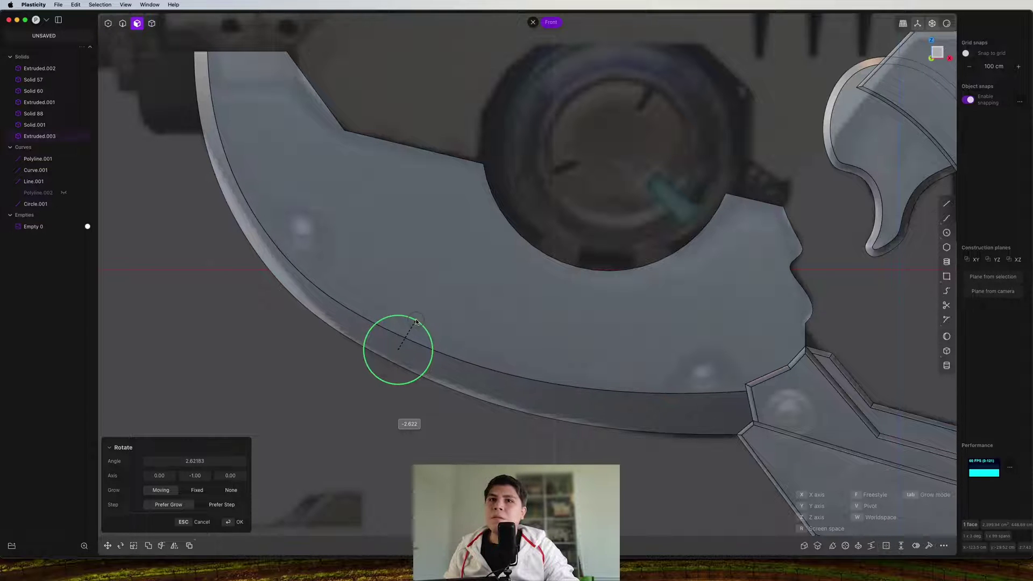
right_click(416, 322)
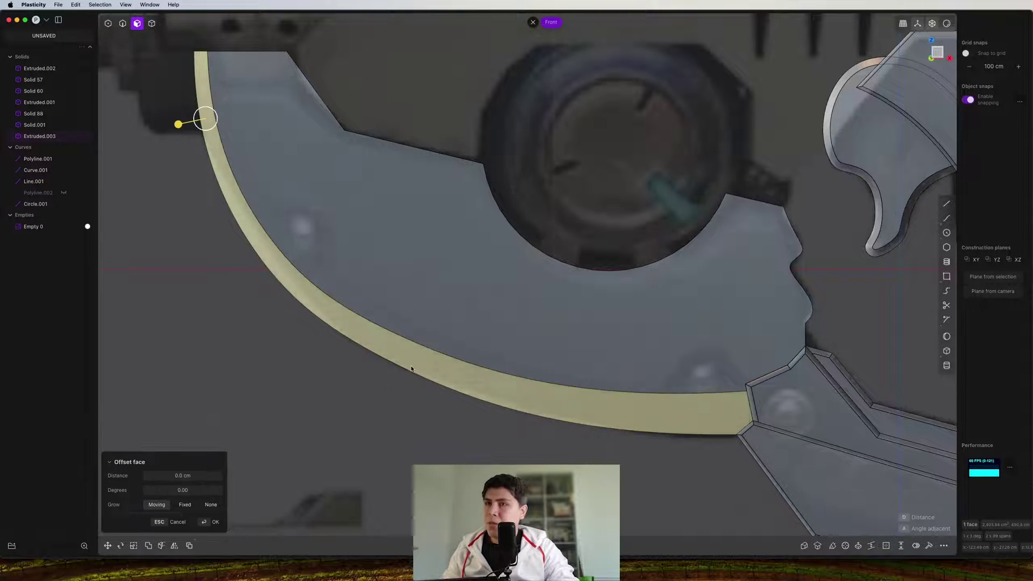
Undo the brief move of the lower chamfer face and offset the face slightly to match the reference
key("g")
key("super+z")
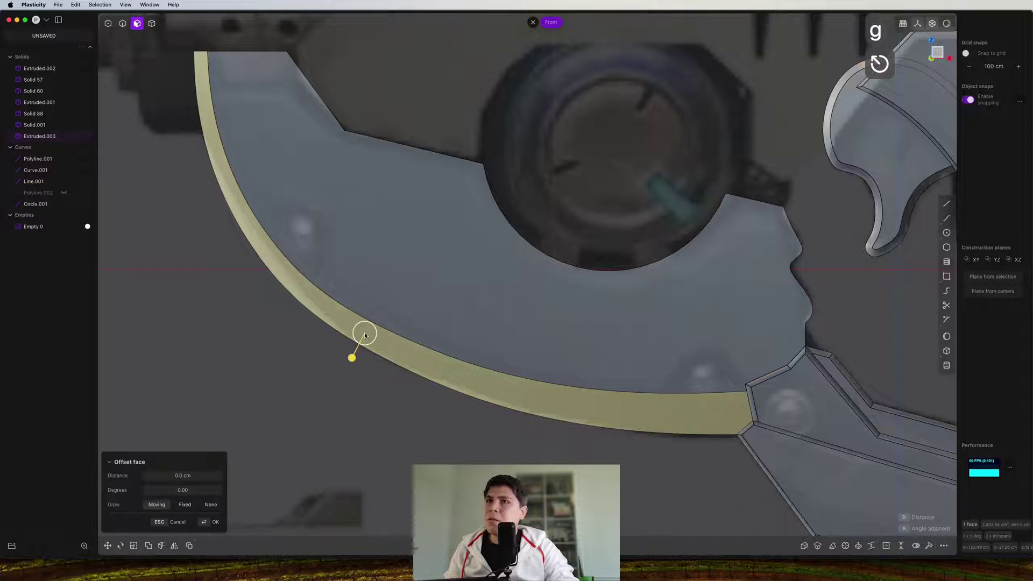
left_click_drag(353, 357, 353, 356)
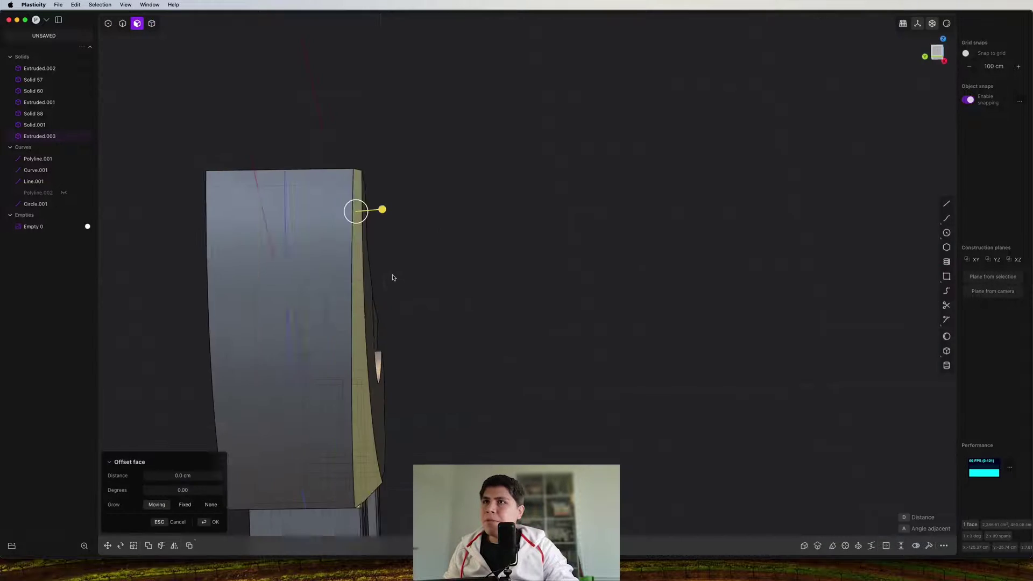
middle_click_drag(394, 276, 401, 225, "shift")
left_click(933, 48)
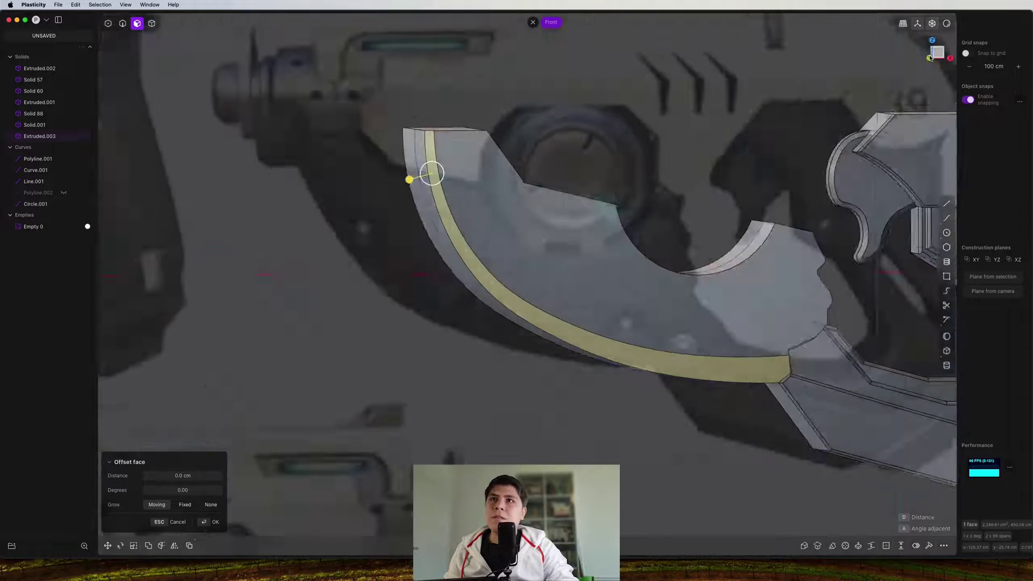
scroll(600, 379, "up", 3)
key("Escape")
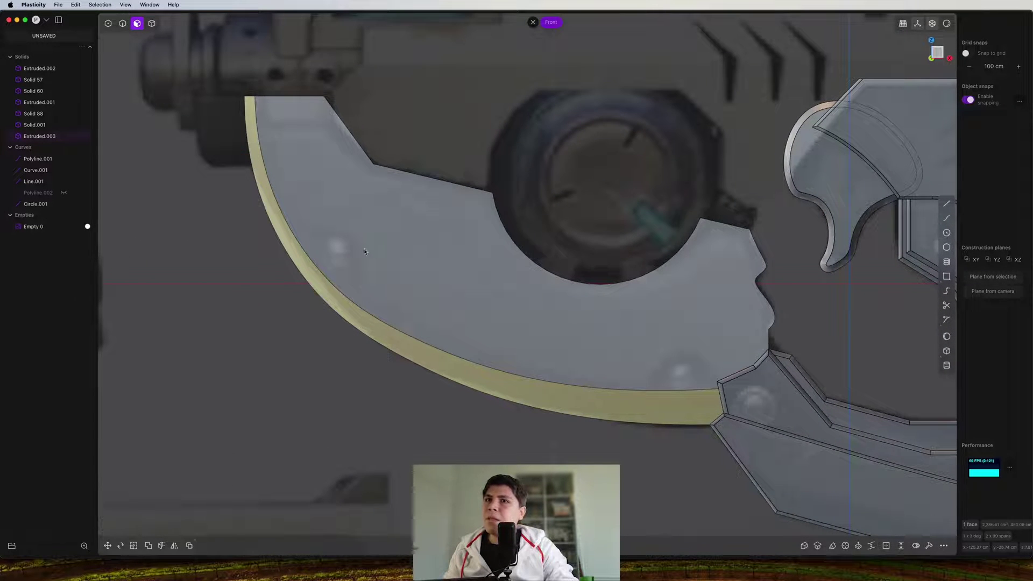
Draw a horizontal straight line across the front body's upper front tip, extending past both sides
scroll(654, 324, "up", 5)
scroll(702, 382, "down", 1)
key("shift+a")
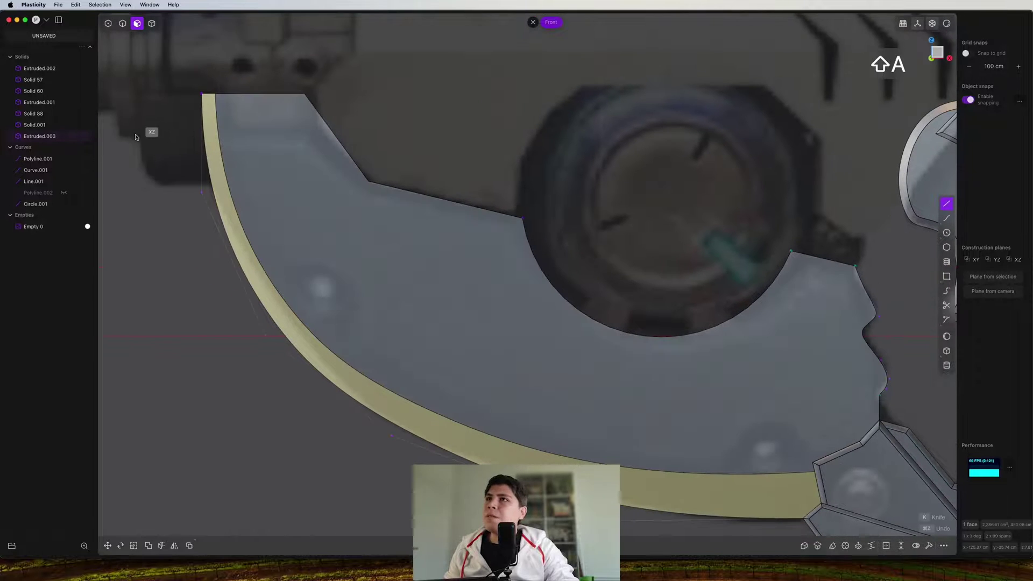
left_click(336, 137)
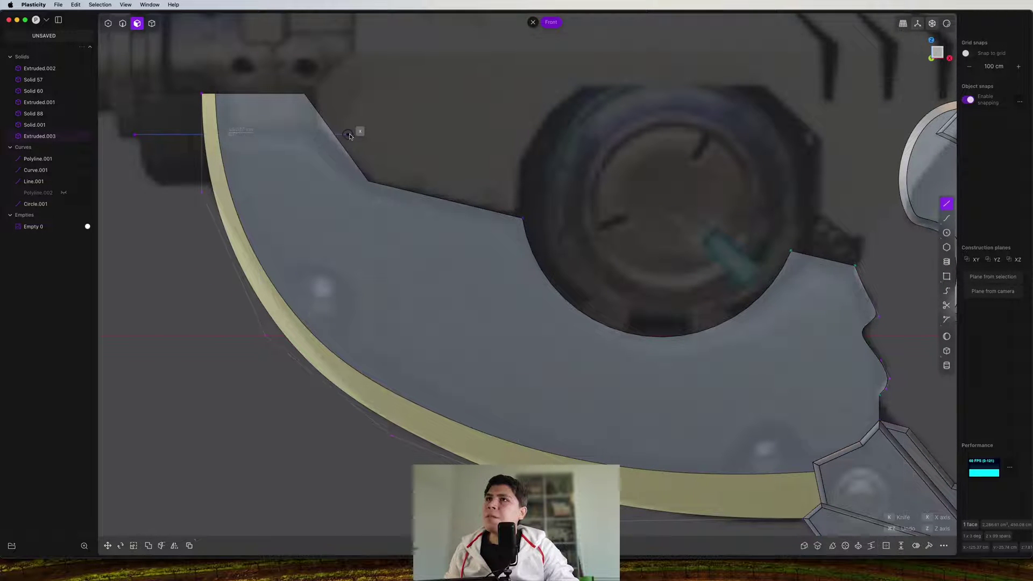
left_click(351, 135)
Cut the front body along the horizontal line and delete the severed tip, the line and the leftover lower outline curve
key("c")
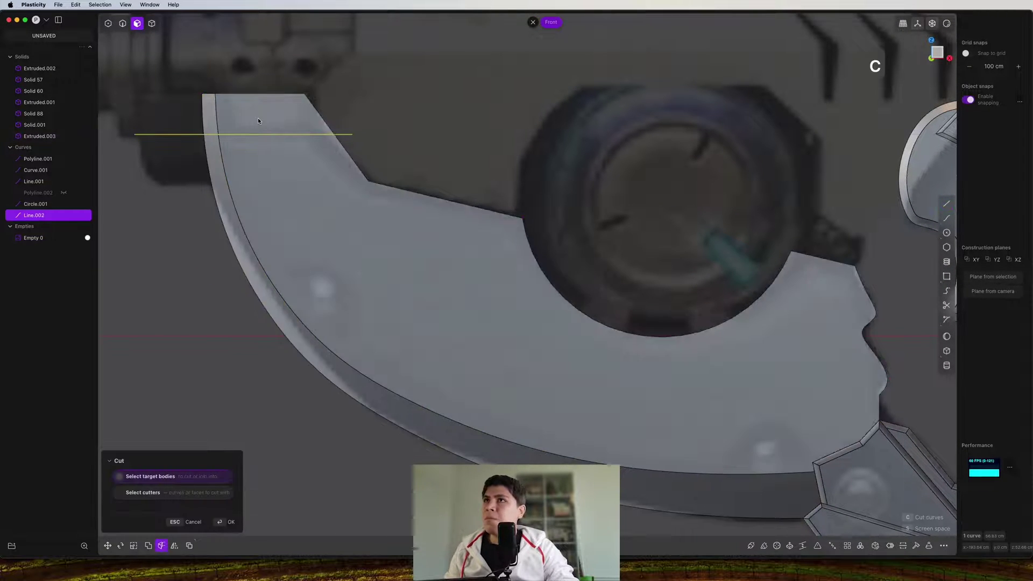
left_click(257, 117)
key("x")
key("2")
left_click(179, 134)
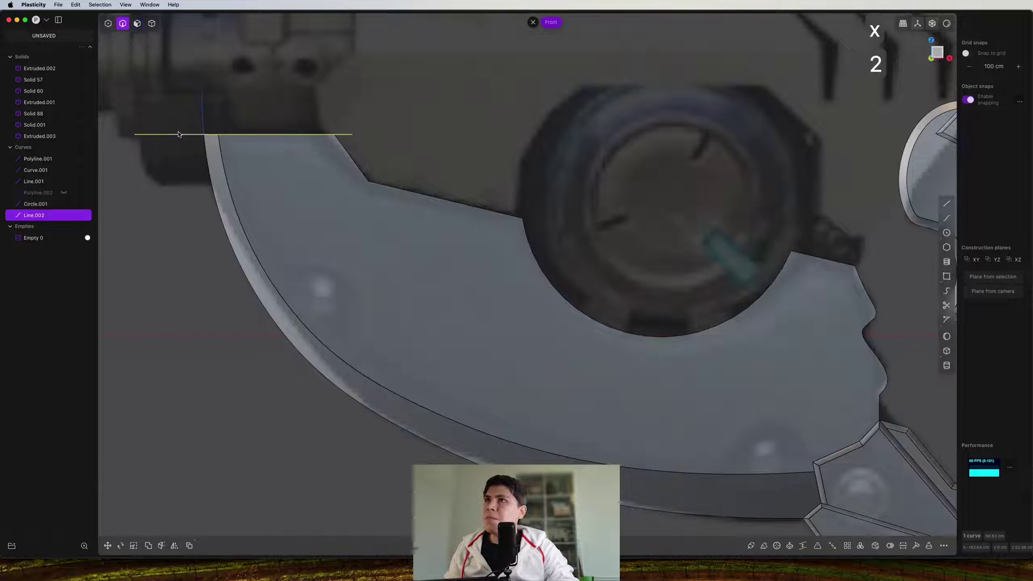
left_click(203, 123, "shift")
key("x")
Chamfer the front face's remaining edges along the top, dial arc, wavy rear edge and grip joint
middle_click_drag(361, 202, 332, 265, "shift")
left_click(332, 263)
key("f")
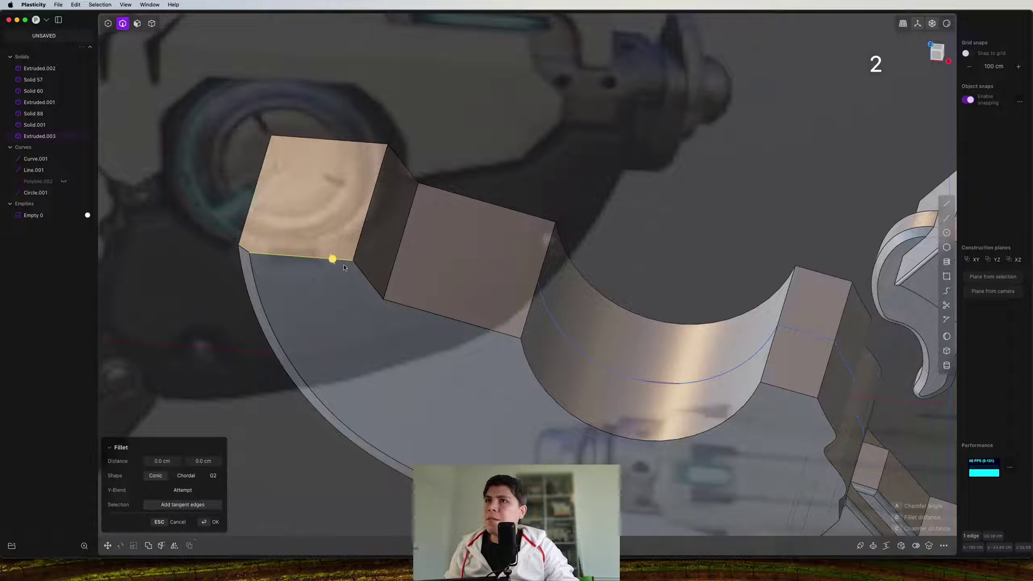
left_click(379, 292, "shift")
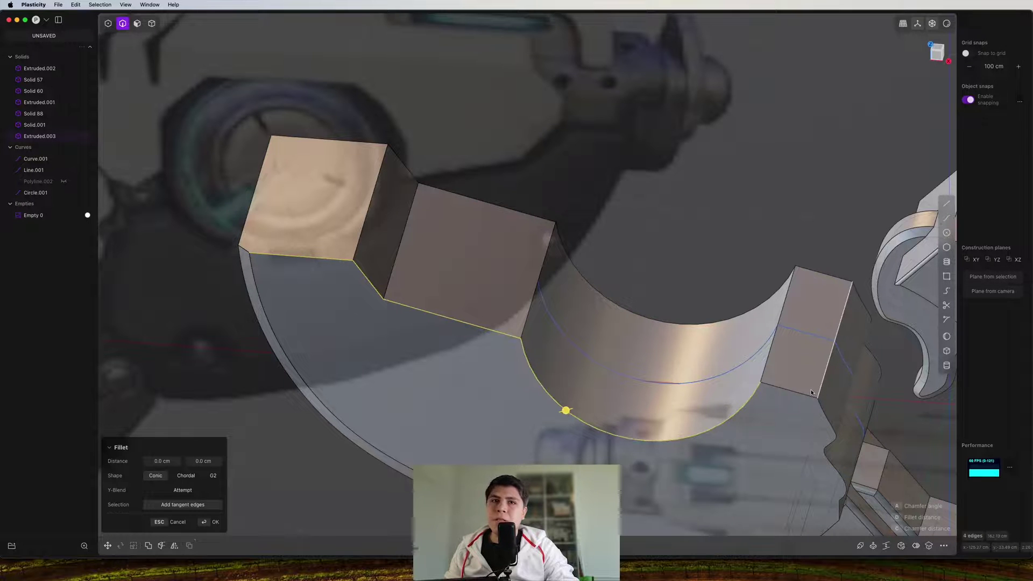
middle_click_drag(819, 425, 796, 366, "shift")
left_click(815, 451, "shift")
middle_click_drag(814, 450, 682, 307)
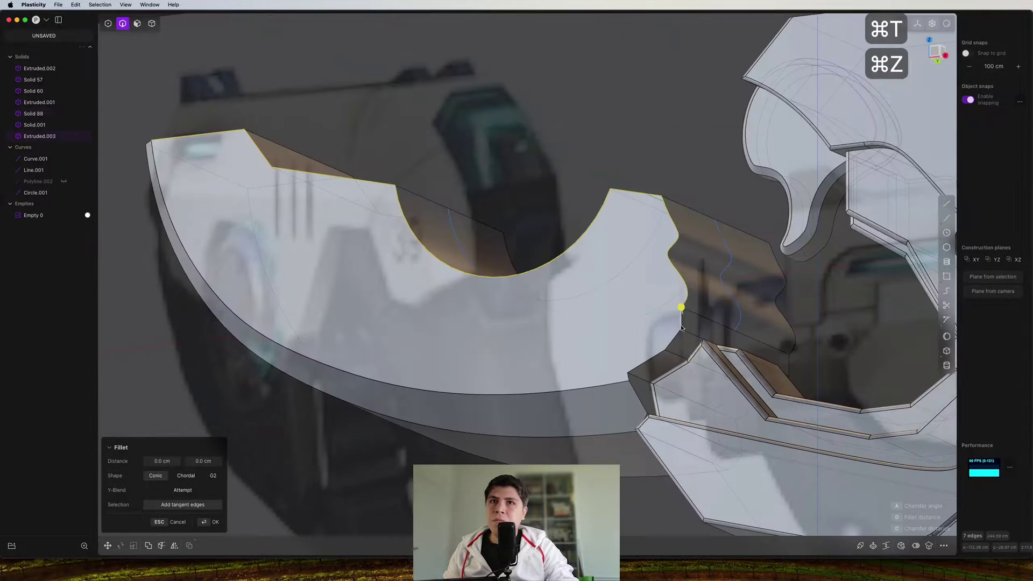
scroll(676, 304, "up", 5)
left_click(674, 342, "shift")
left_click(627, 381, "shift")
left_click(596, 410, "shift")
left_click(934, 59)
left_click_drag(662, 444, 657, 445)
scroll(527, 285, "down", 3)
key("Return")
Draw a circle of about 13.4 cm radius around the front rivet and nudge it about -1 cm in X and -0.6 cm in Z
middle_click_drag(228, 156, 476, 143, "shift")
scroll(378, 201, "up", 3)
scroll(379, 201, "down", 3)
key("3")
left_click(389, 247)
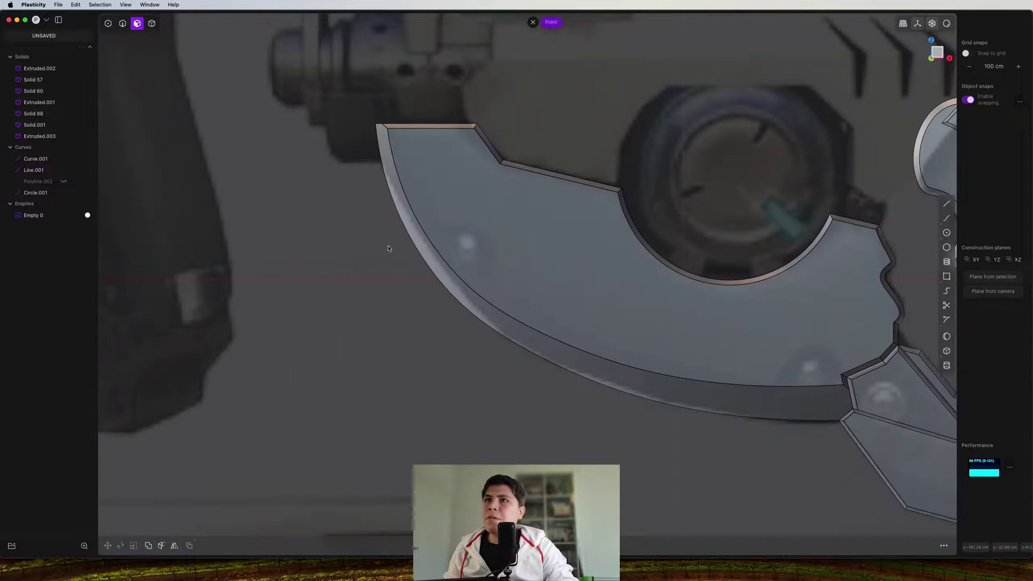
left_click(946, 233)
scroll(464, 262, "up", 2)
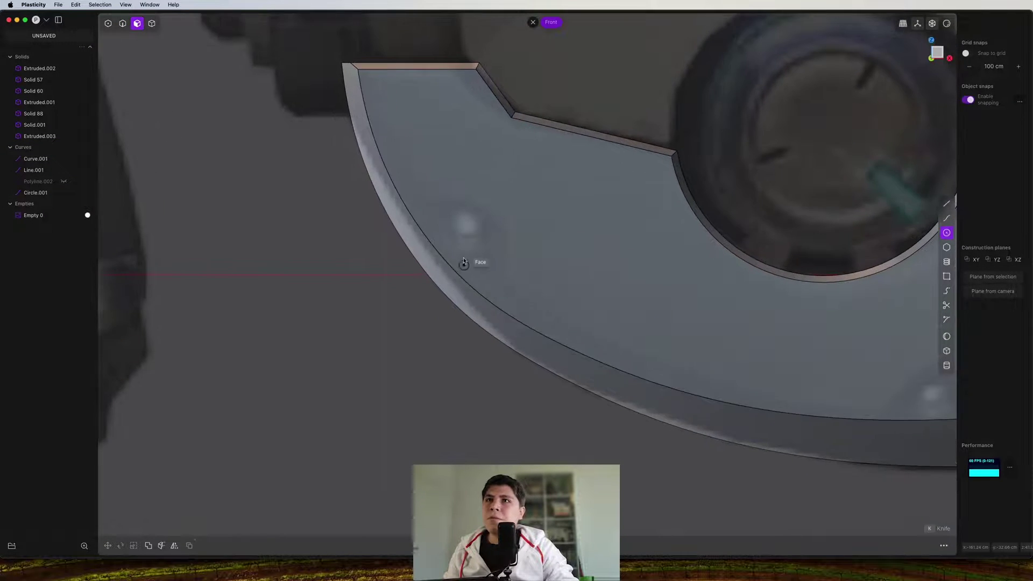
left_click(458, 251)
left_click(507, 247)
key("g")
key("g")
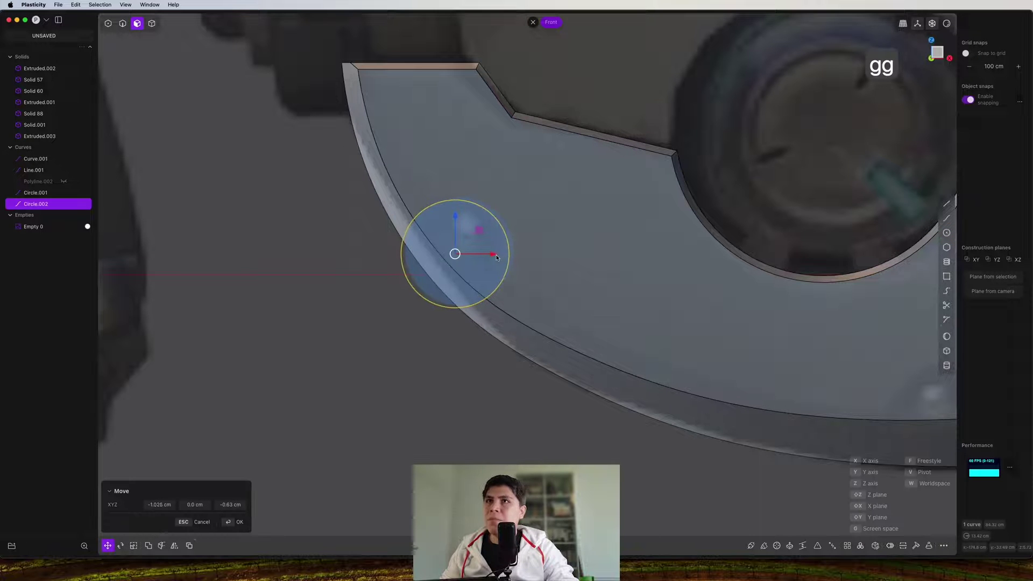
left_click(497, 257)
Duplicate the rivet circle, place the copy around the rear rivet near the grip joint, and adjust its size
scroll(455, 248, "down", 3)
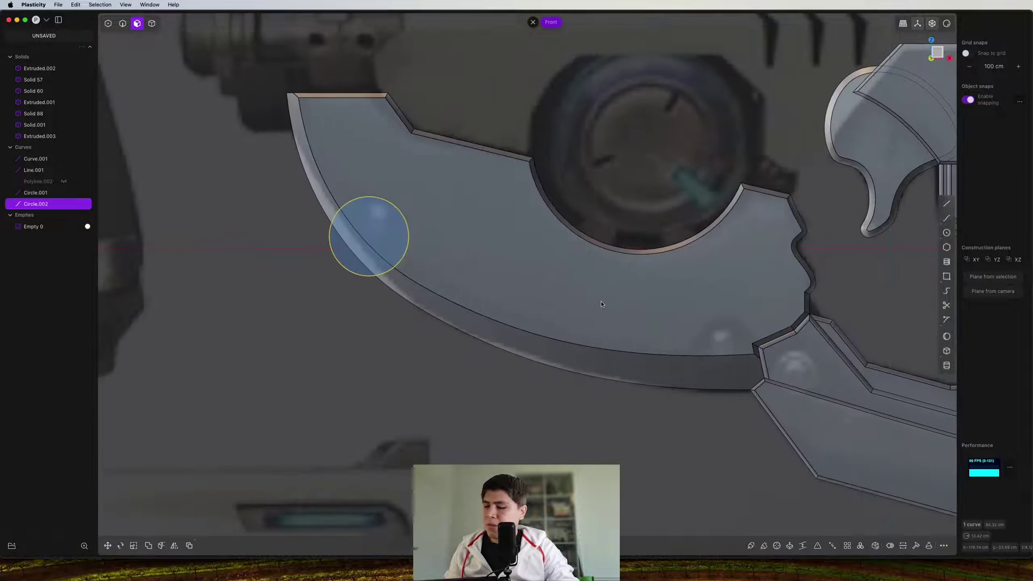
key("shift+d")
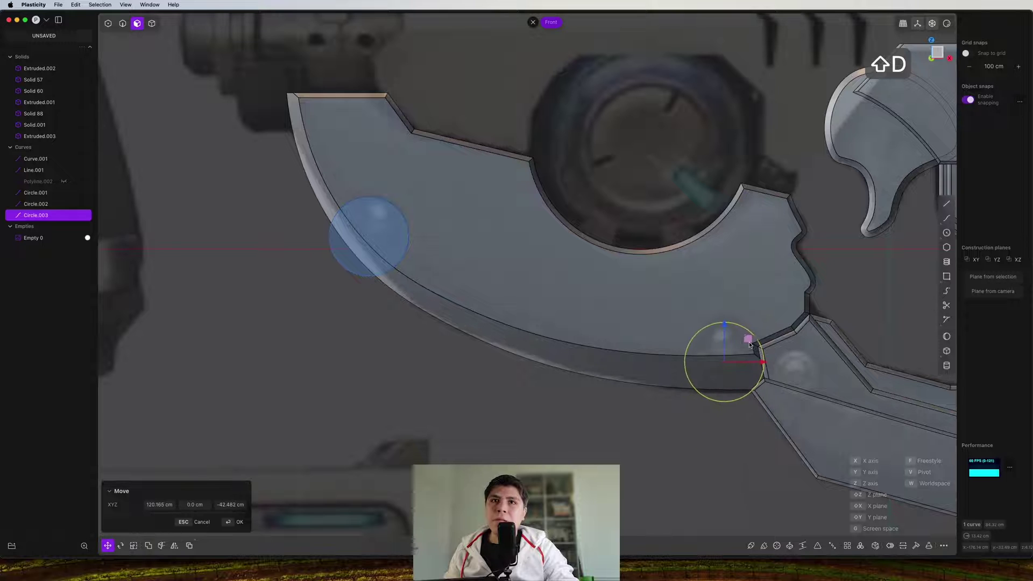
left_click(753, 366)
scroll(757, 375, "up", 3)
key("s")
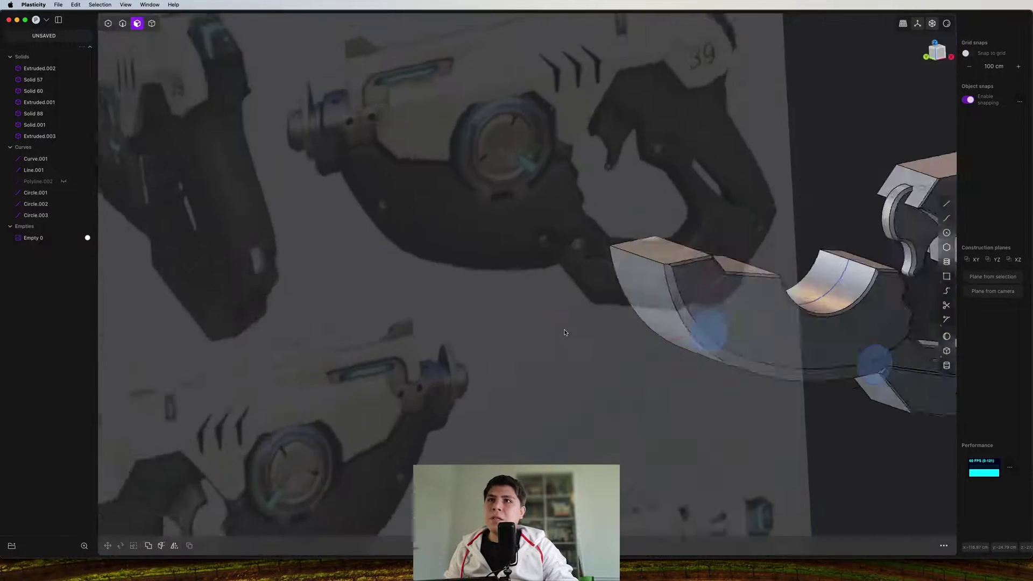
Extrude the two rivet circles outward into cylinders and slide both cylinders partway into the side of the front body
middle_click_drag(565, 332, 449, 321)
scroll(385, 227, "up", 5)
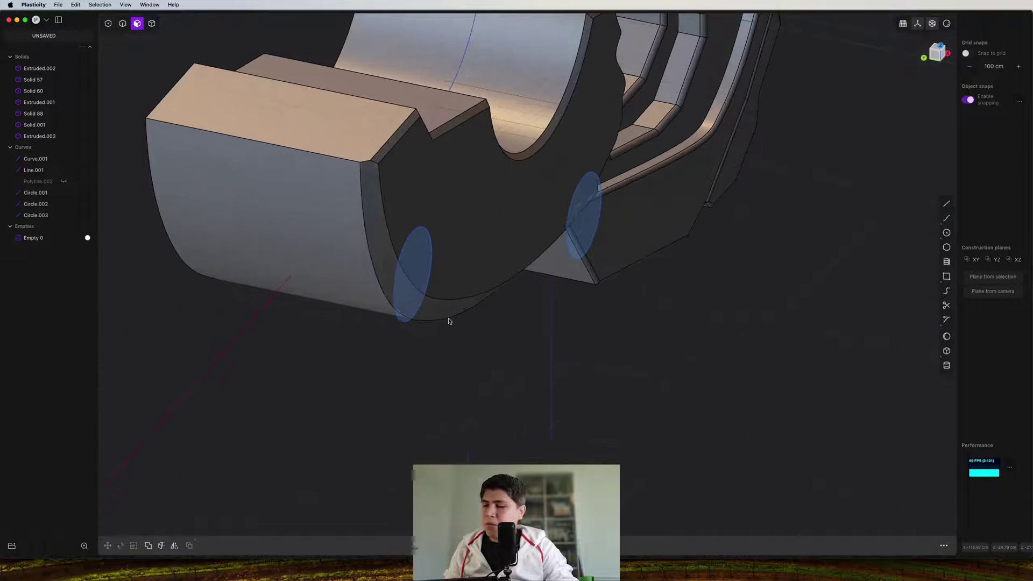
key("3")
left_click(409, 286)
left_click(577, 245, "shift")
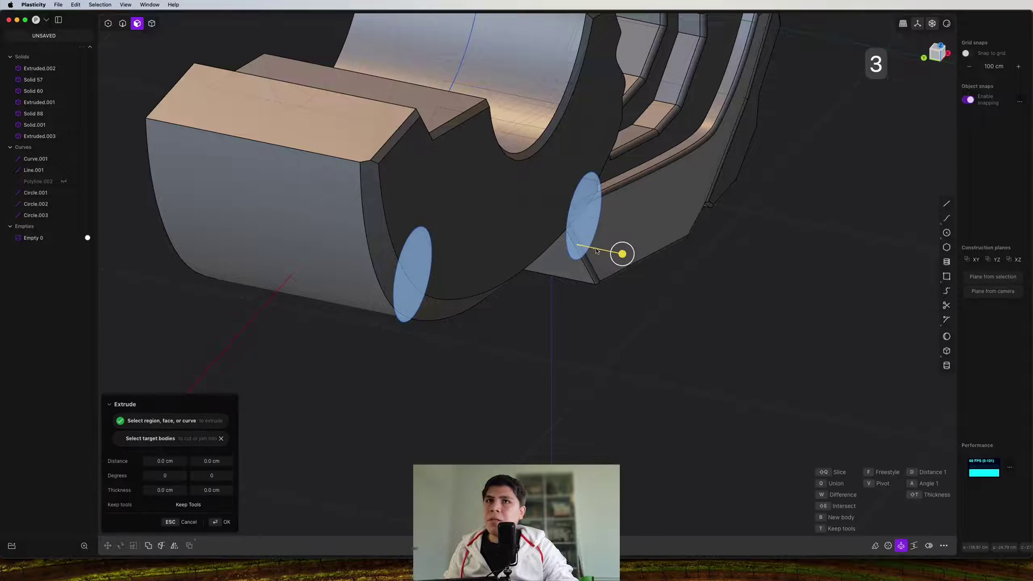
left_click_drag(622, 253, 789, 288)
right_click(590, 298)
middle_click_drag(591, 298, 612, 323)
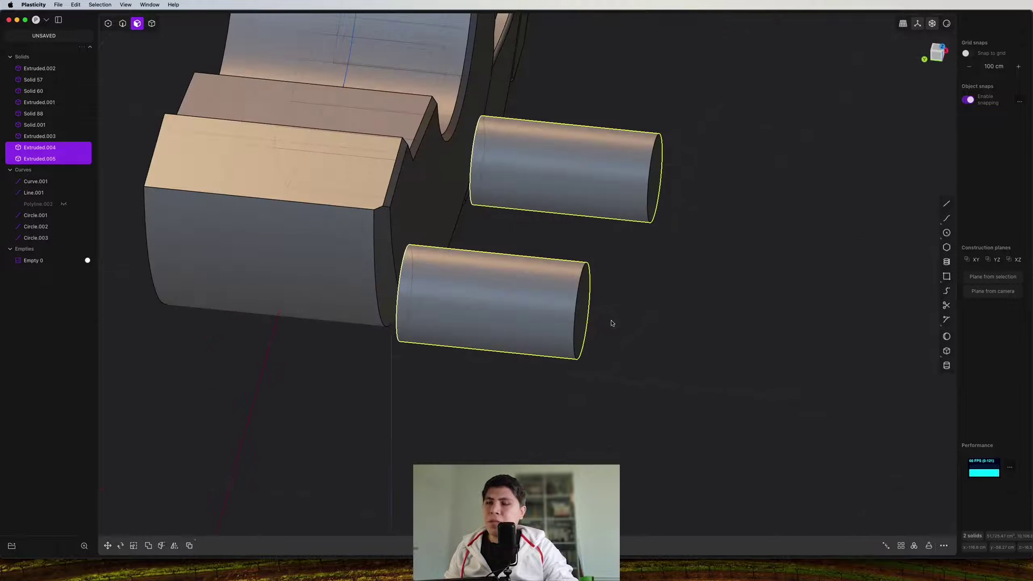
key("g")
left_click_drag(491, 231, 467, 235)
middle_click_drag(467, 235, 158, 265)
Nudge the rear rivet cylinder about -0.35 cm in Z and slightly along X toward the grip joint
key("g")
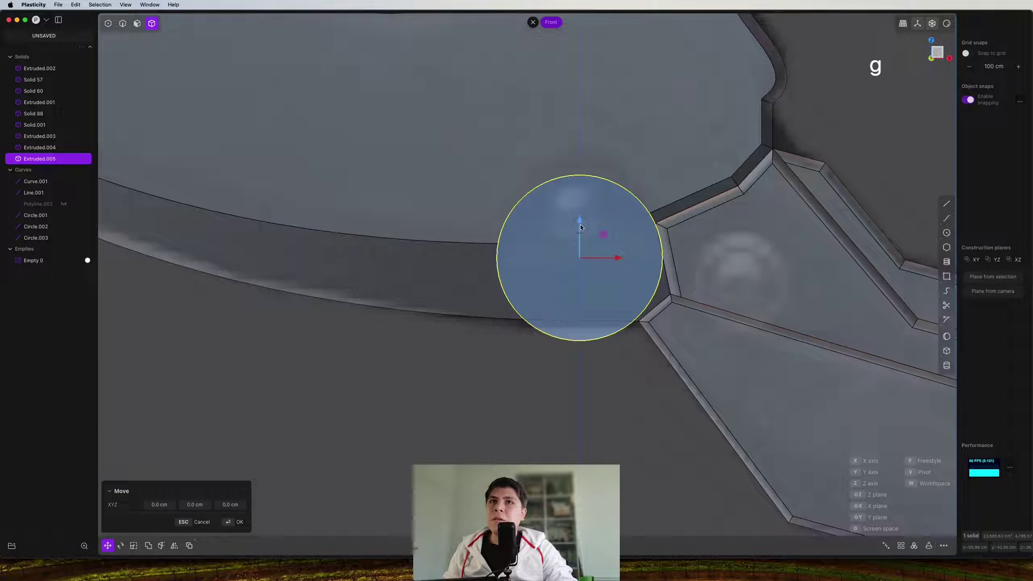
left_click_drag(580, 218, 580, 222)
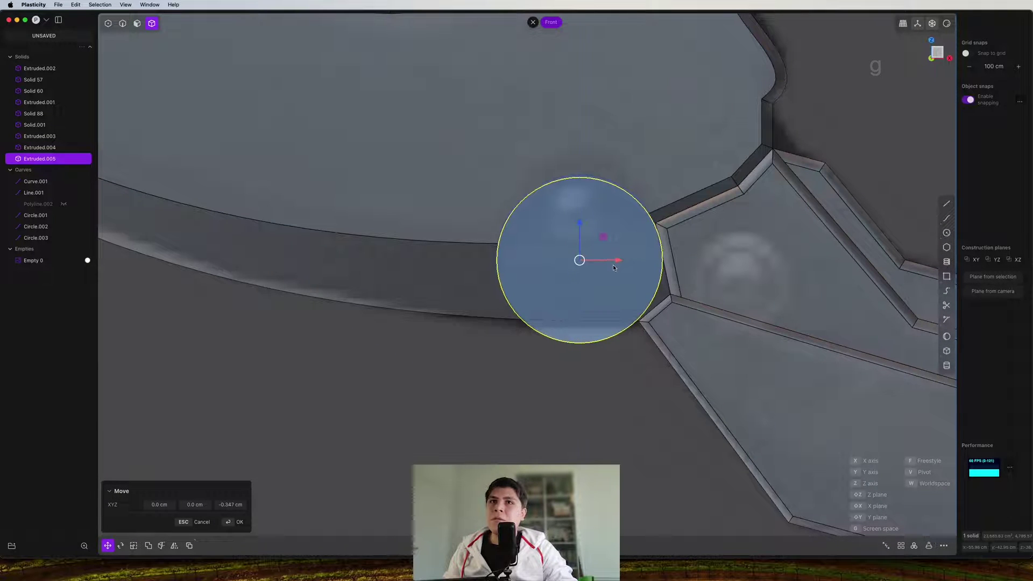
left_click_drag(616, 261, 630, 262)
right_click(629, 263)
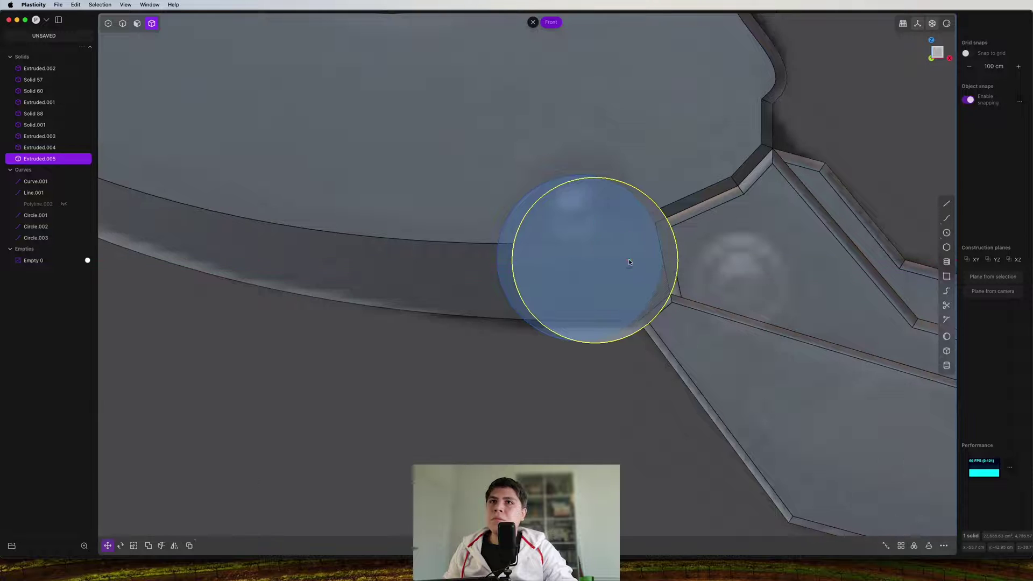
Delete the two source circles of the front and rear rivet cylinders
scroll(603, 257, "down", 4)
left_click(571, 330)
scroll(533, 280, "down", 2)
key("2")
key("x")
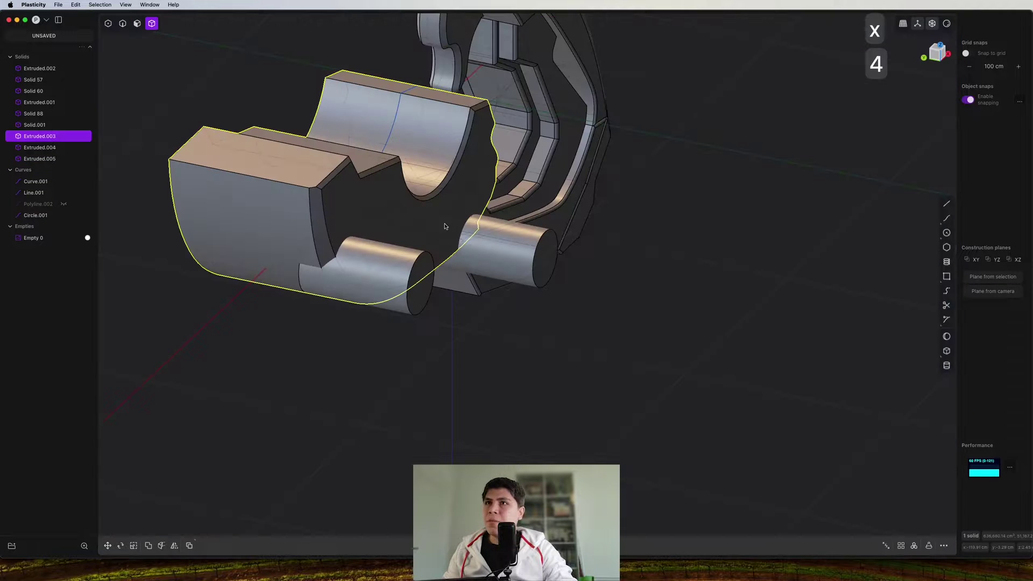
Subtract both rivet cylinders from the front body with a Boolean difference
left_click(366, 272)
left_click(511, 256)
key("q")
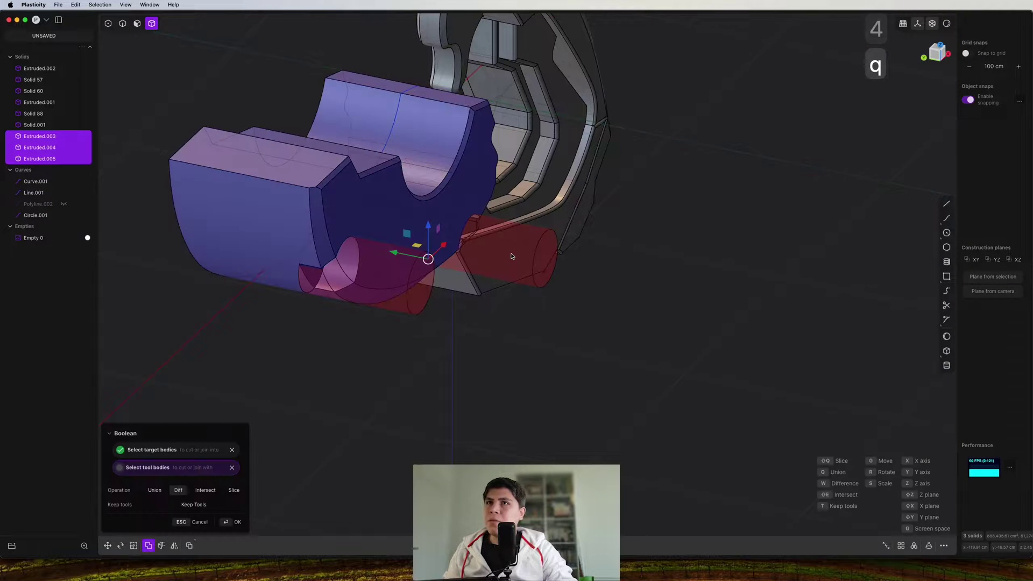
right_click(511, 256)
Mirror the front body across negative Y and union its two halves
middle_click_drag(511, 256, 503, 320)
key("4")
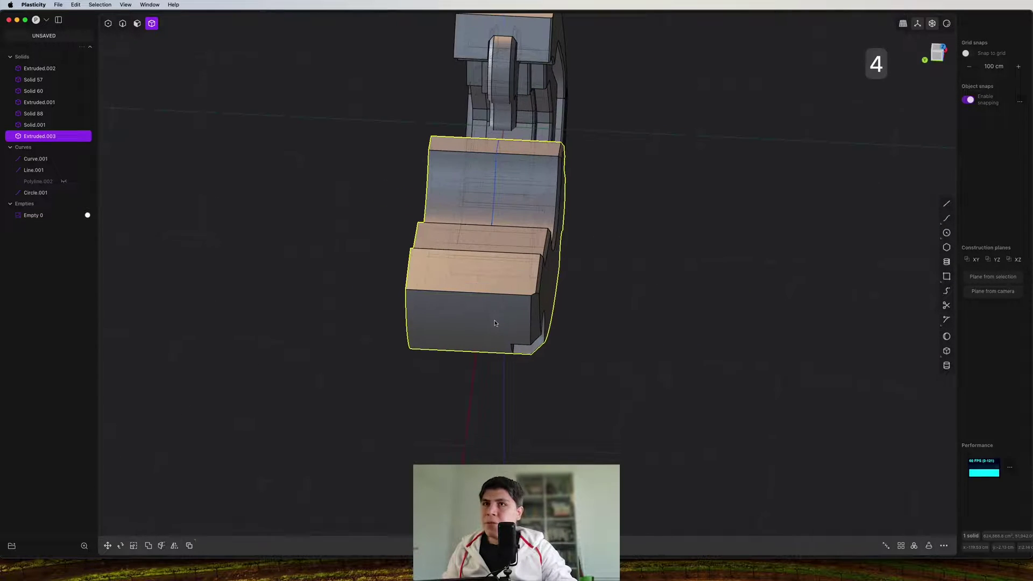
key("alt+x")
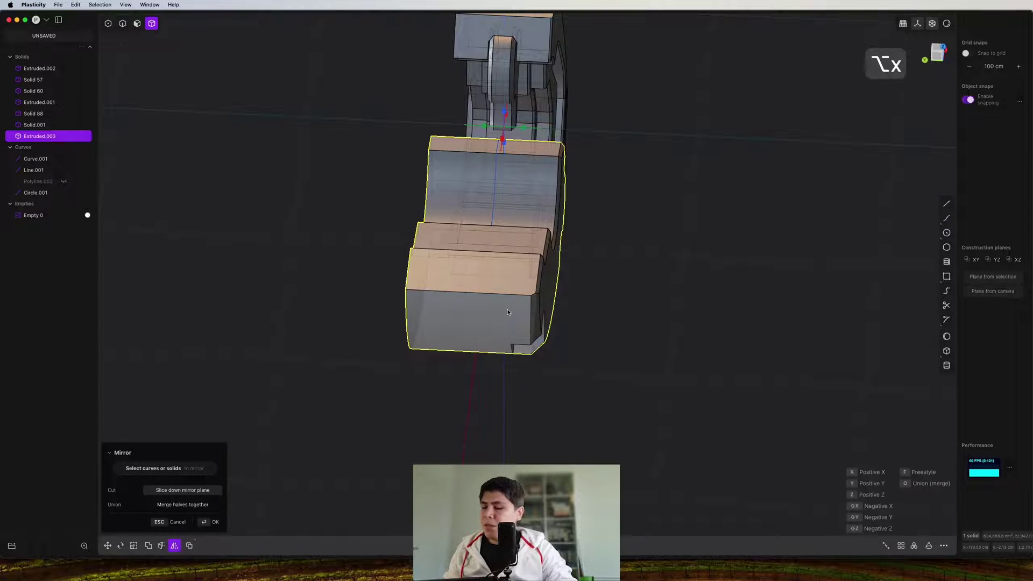
key("y")
key("shift+y")
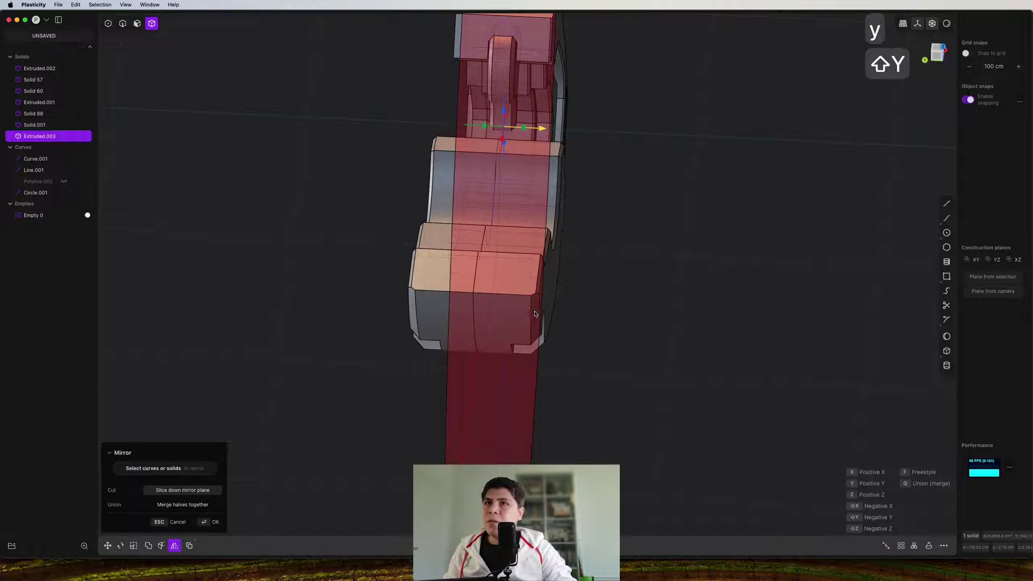
right_click(541, 313)
key("q")
key("q")
right_click(543, 314)
Mirror the main upper grip body across negative Y and union its halves
middle_click_drag(630, 314, 640, 191)
scroll(640, 192, "up", 4)
middle_click_drag(592, 107, 545, 277, "shift")
left_click(604, 189)
key("alt+x")
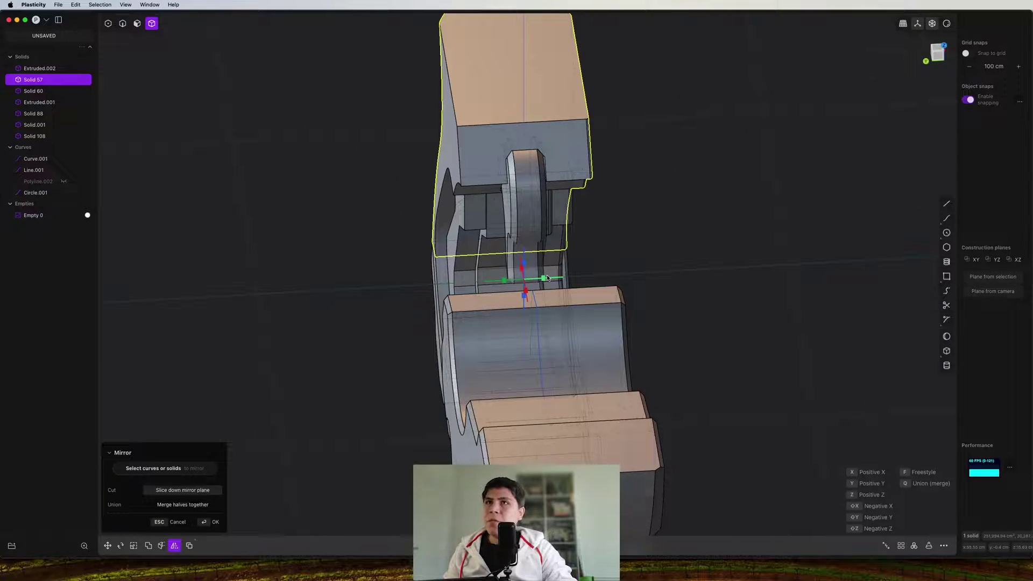
key("shift+y")
middle_click_drag(540, 216, 476, 246)
middle_click_drag(703, 400, 617, 263)
key("Return")
key("q")
key("q")
right_click(745, 295)
Mirror the grip's bottom heel piece across negative Y and union its halves
left_click(617, 263)
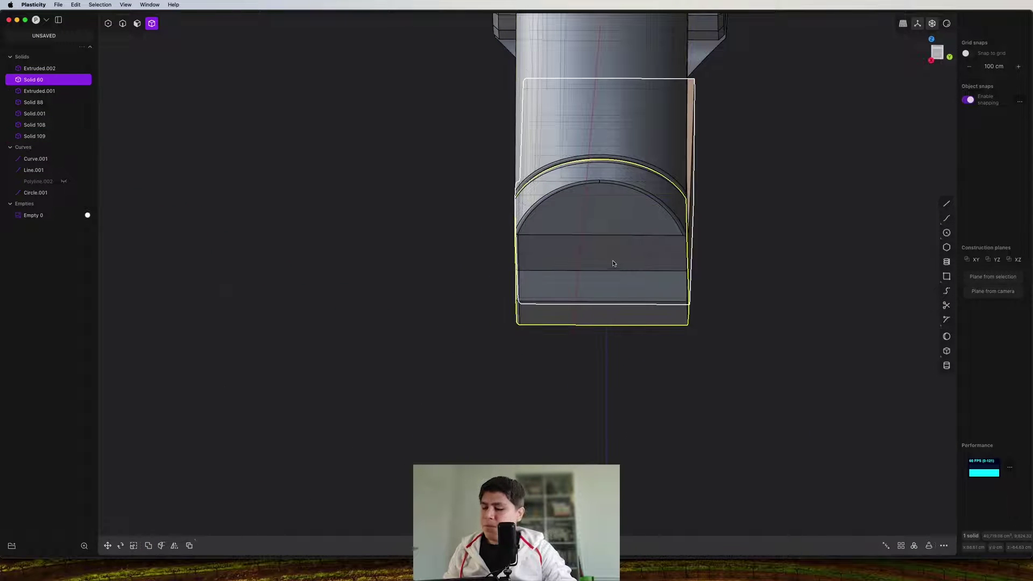
key("alt+x")
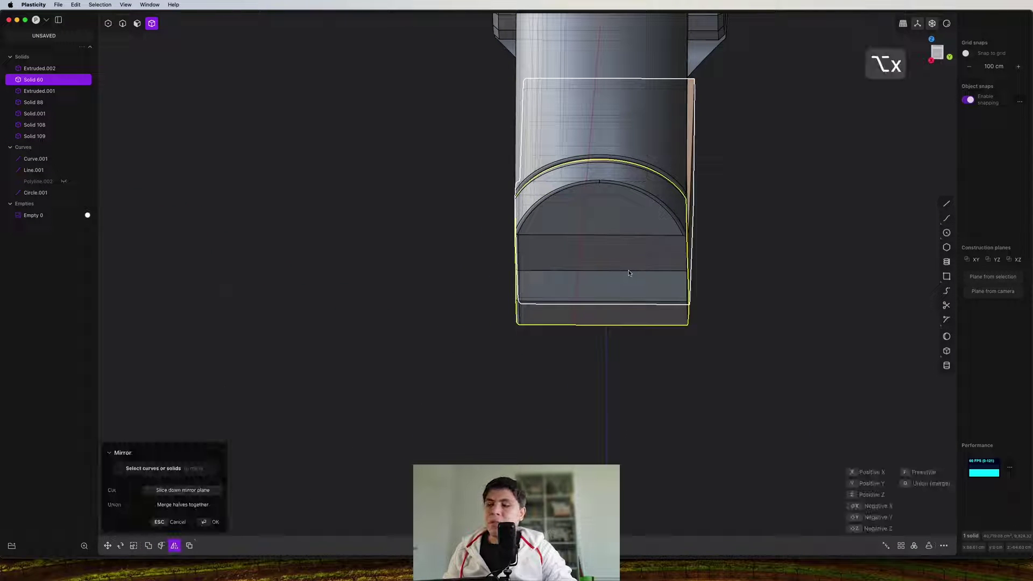
key("shift+y")
middle_click_drag(629, 273, 562, 264)
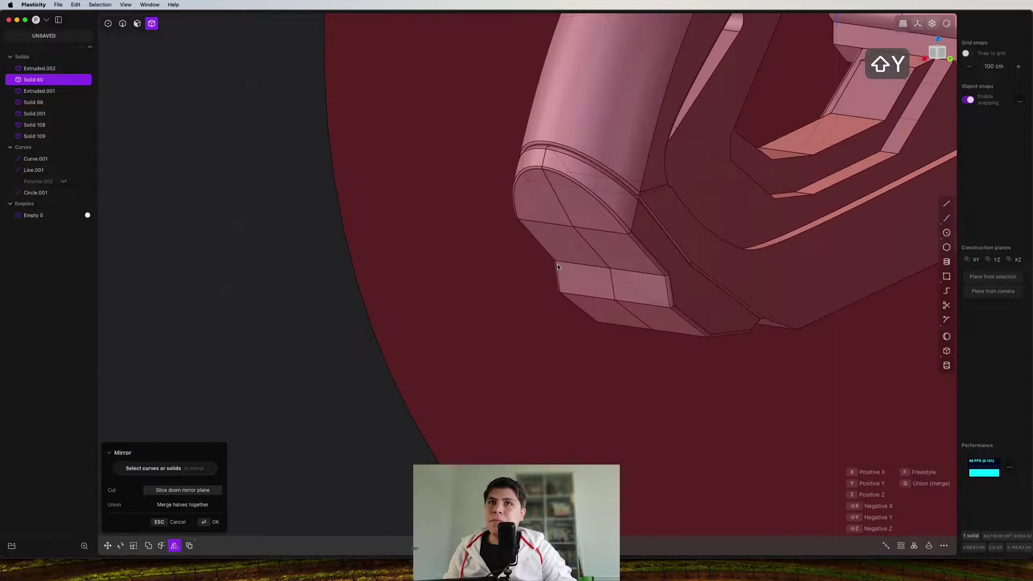
right_click(570, 264)
middle_click_drag(656, 267, 512, 273, "shift")
key("q")
key("q")
right_click(586, 301)
Mirror the lower outer guard piece across negative Y and union its halves
left_click(505, 302)
key("y")
key("shift+y")
right_click(504, 317)
key("q")
key("q")
right_click(504, 316)
Mirror the two remaining grip and trigger-guard bodies across negative Y and union the halves of each
left_click(512, 273)
scroll(513, 272, "up", 2)
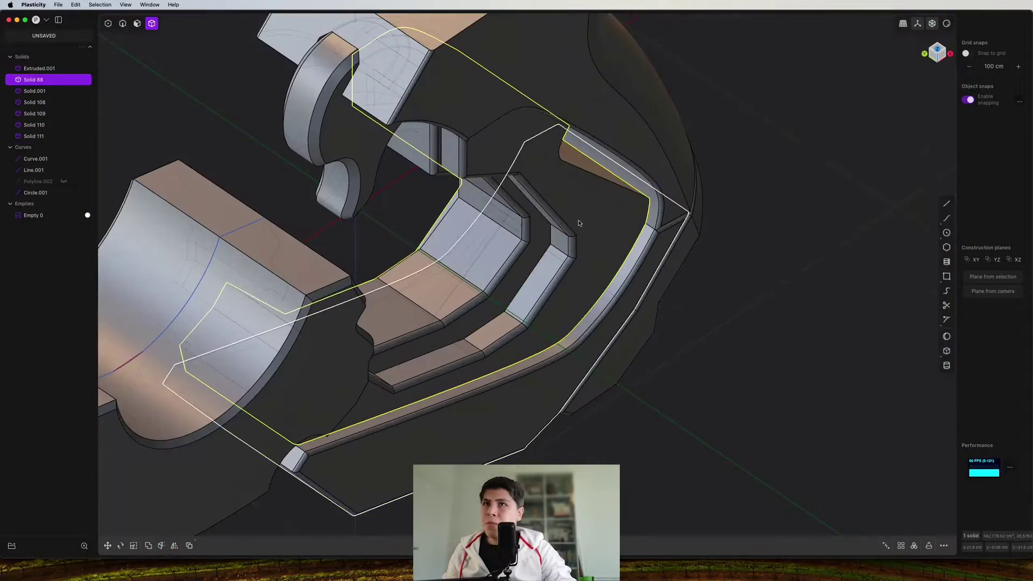
key("y")
key("shift+y")
key("q")
key("q")
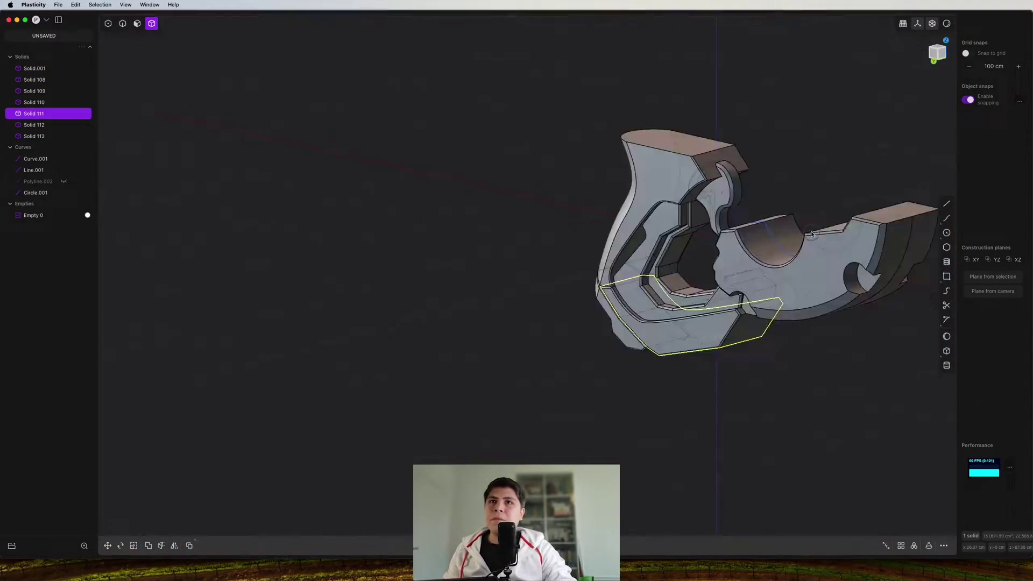
Hide the model's edge lines and examine the mirrored grip and front body against the reference
middle_click_drag(754, 377, 604, 251)
scroll(411, 189, "up", 5)
key("shift+super+e")
scroll(604, 251, "down", 5)
middle_click_drag(681, 198, 722, 243, "shift")
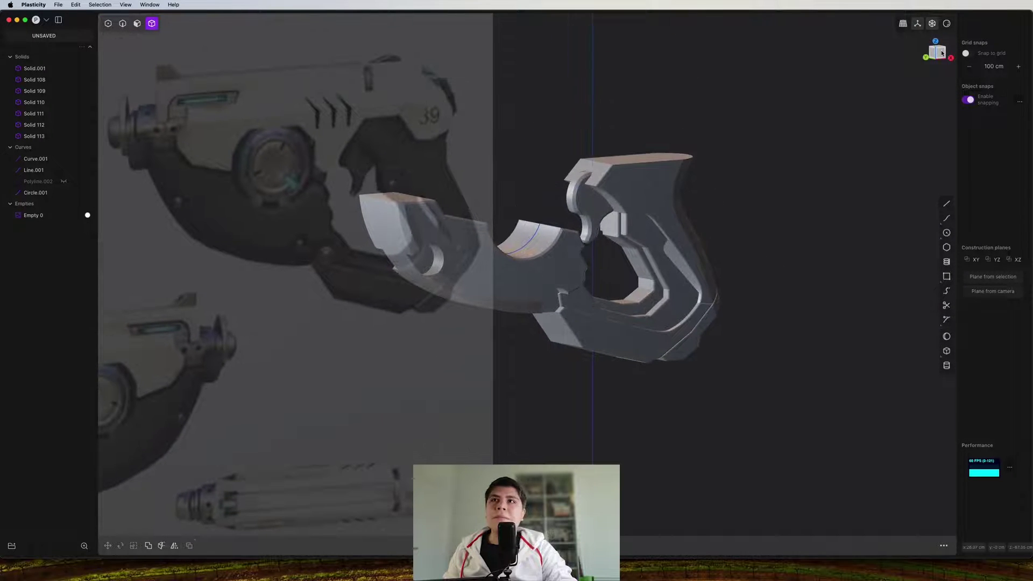
In the Front view, draw a polyline along the slide's top from its front end to the rear and straight down to the rear curve's start
left_click(939, 52)
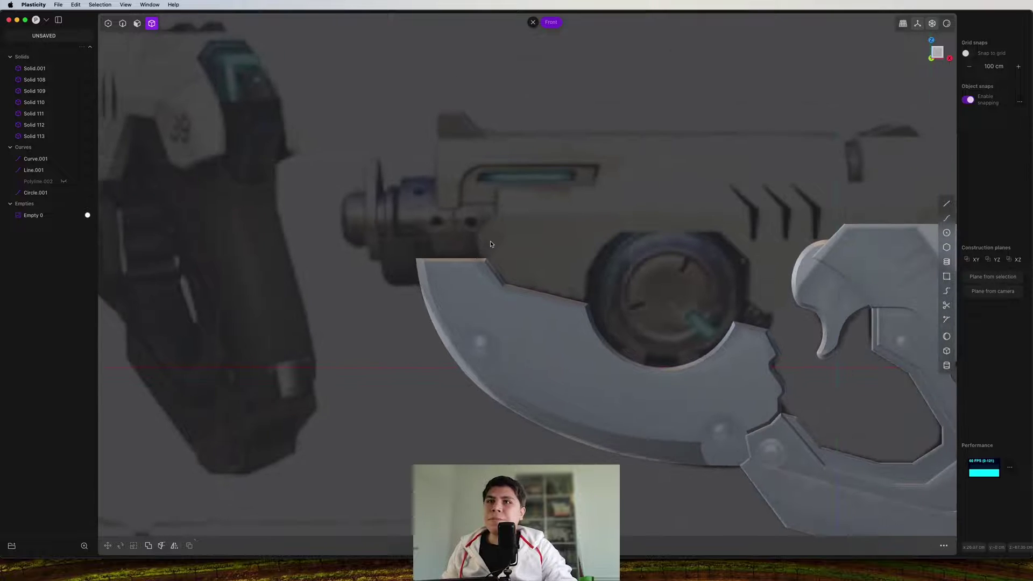
scroll(490, 244, "up", 1)
middle_click_drag(490, 243, 203, 249, "shift")
middle_click_drag(123, 73, 274, 127, "shift")
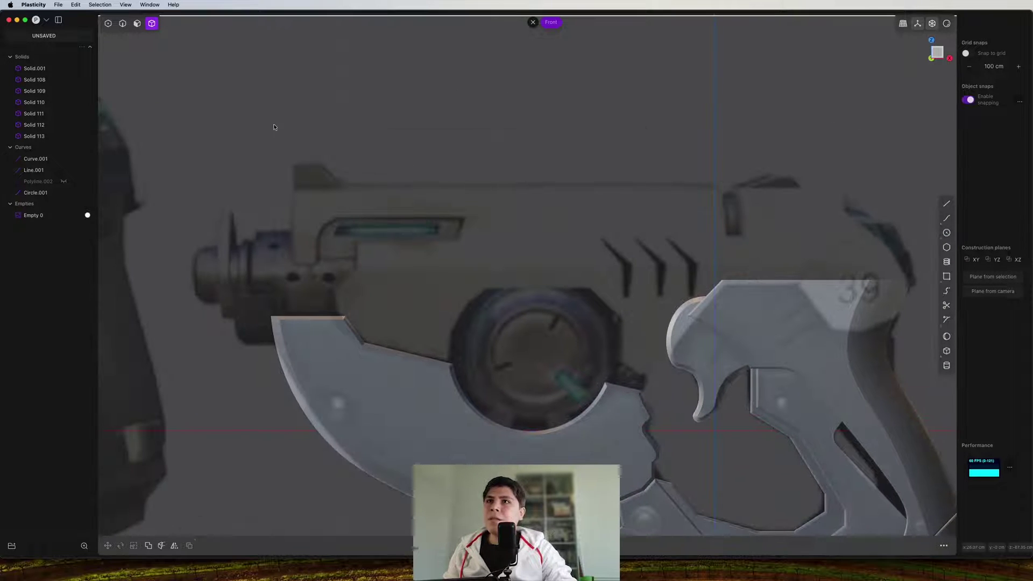
scroll(679, 235, "down", 2)
scroll(679, 235, "right", 2)
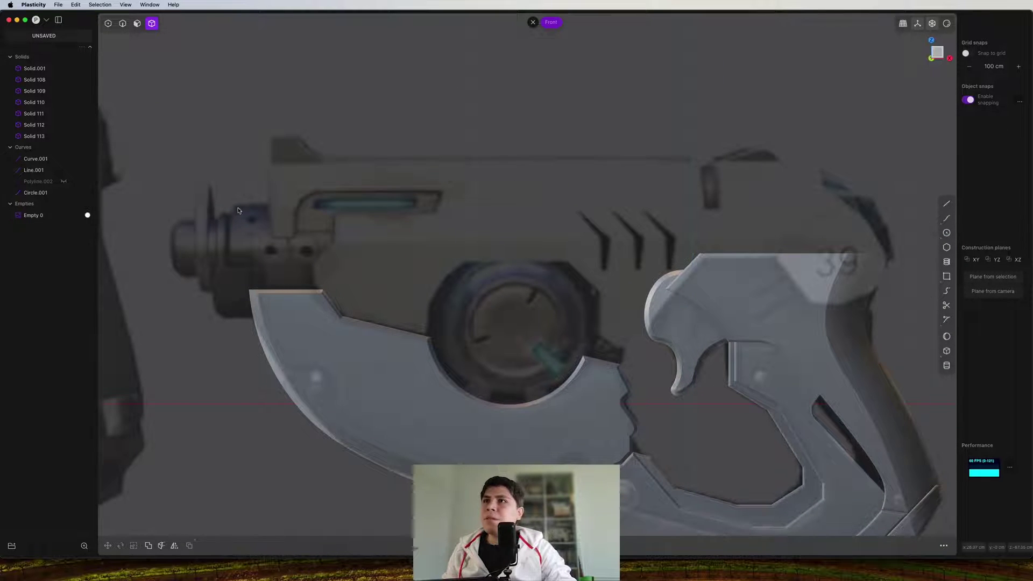
scroll(239, 210, "up", 2)
scroll(400, 210, "left", 1)
key("shift+a")
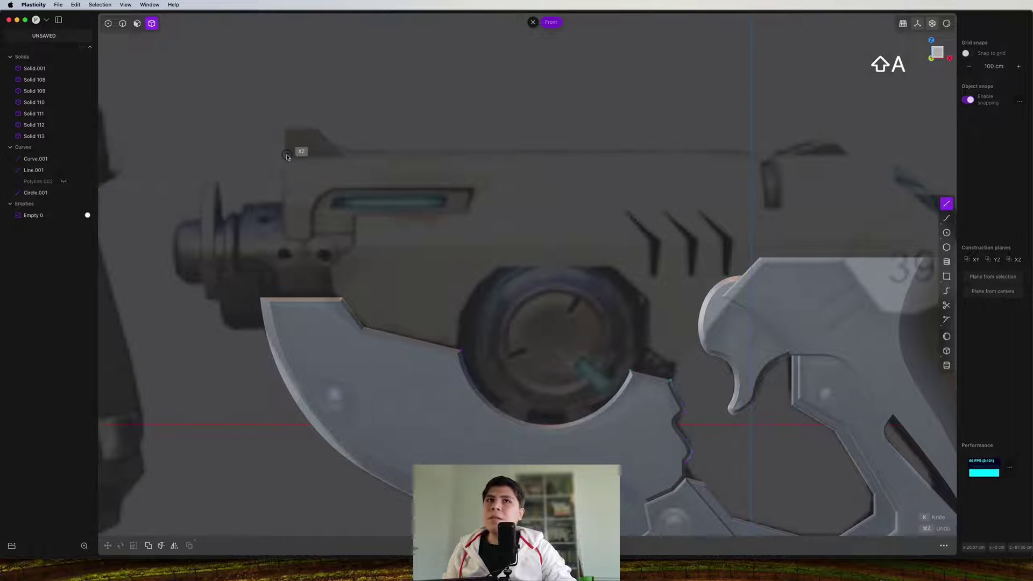
scroll(635, 153, "right", 15)
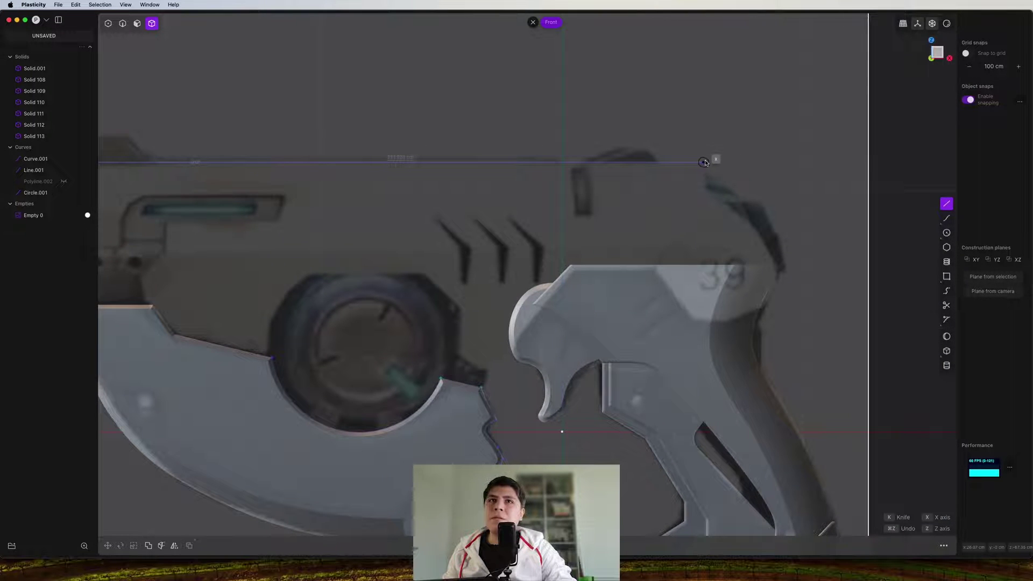
left_click(705, 188)
Draw a three-point curve from the polyline's end along the slide's rounded rear down to the top of the grip
key("ctrl+super+c")
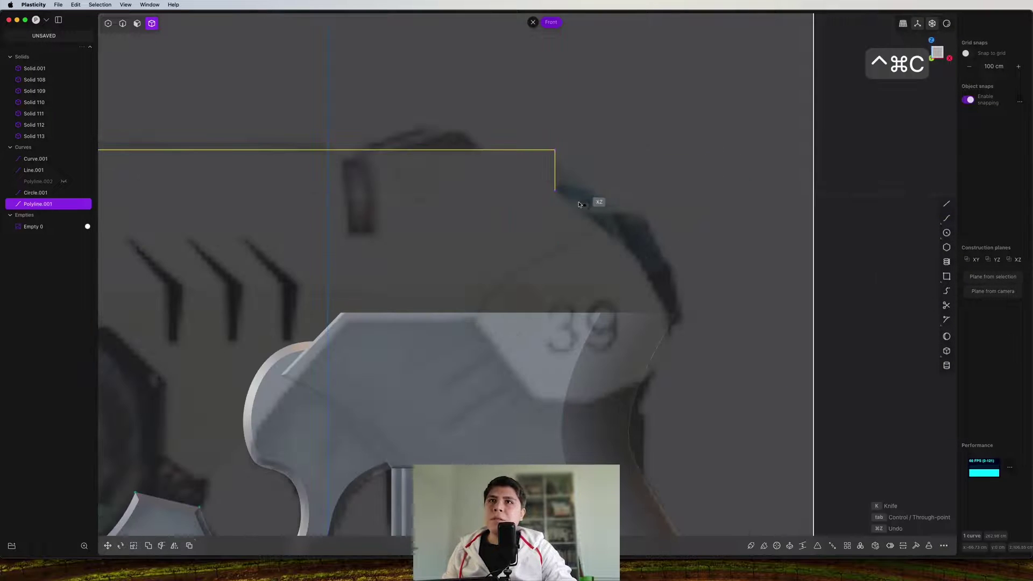
left_click(553, 192)
left_click(637, 226)
left_click(678, 320)
right_click(678, 319)
Draw a polyline from the slide's front top corner down to the front body and along its stepped upper edge to the dial
scroll(635, 226, "down", 2)
scroll(363, 73, "up", 3)
key("shift+a")
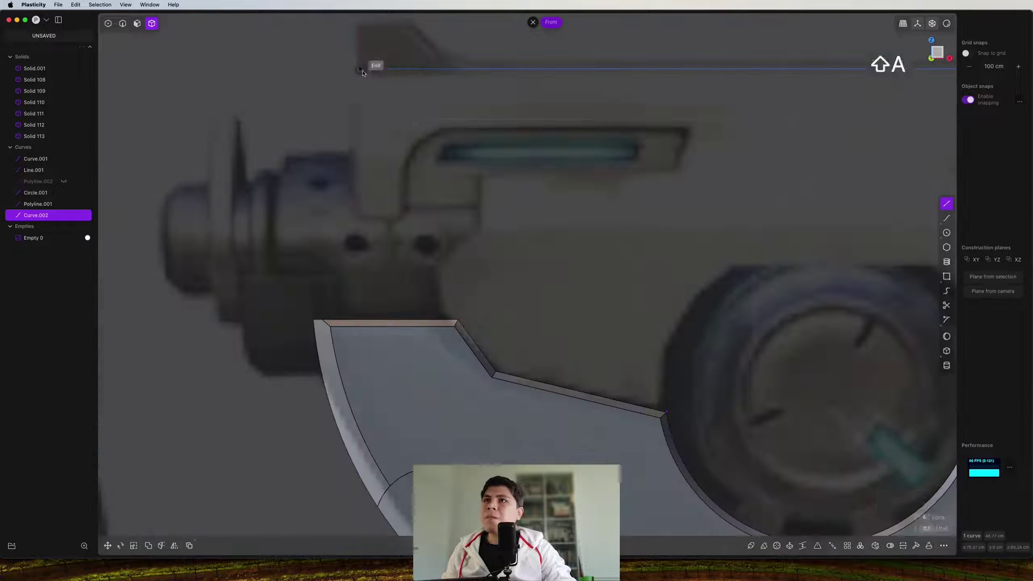
left_click(363, 72)
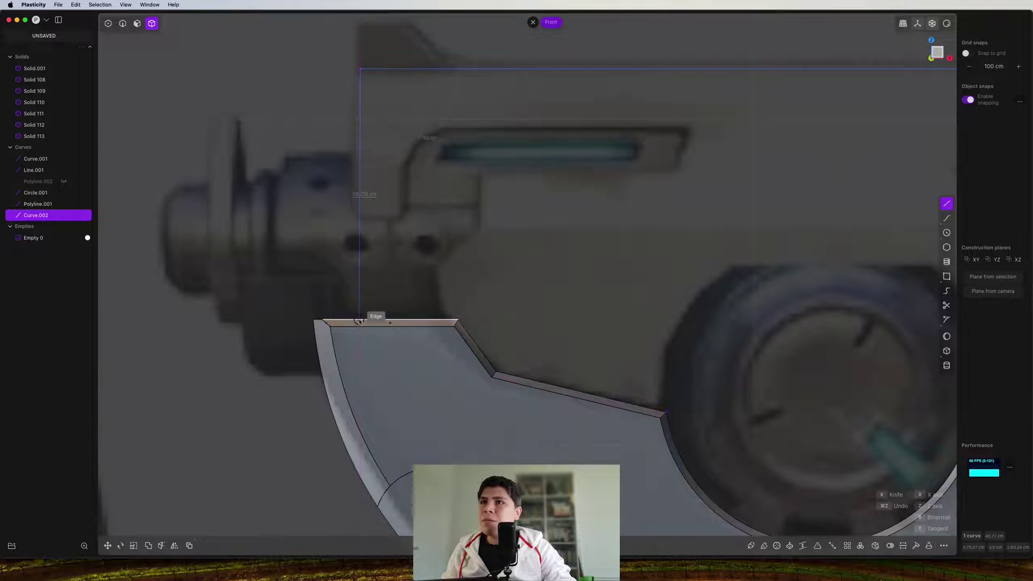
scroll(359, 321, "up", 3)
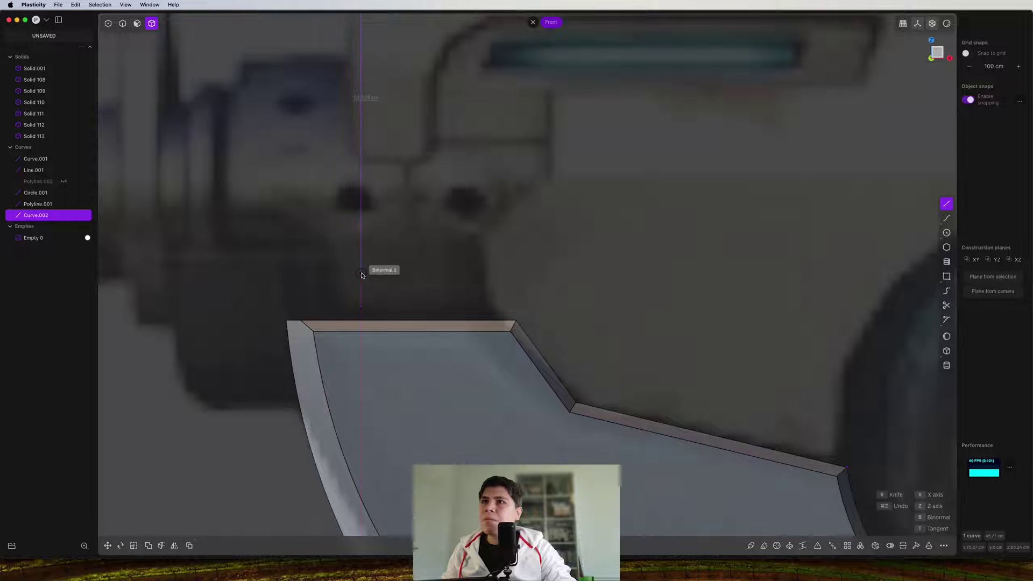
left_click(361, 323)
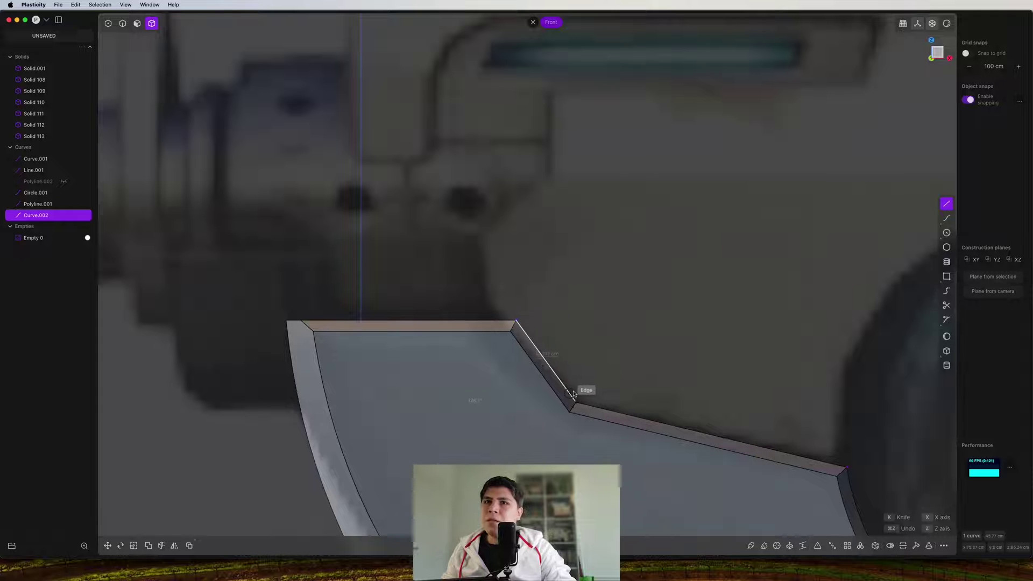
right_click_drag(667, 395, 433, 289)
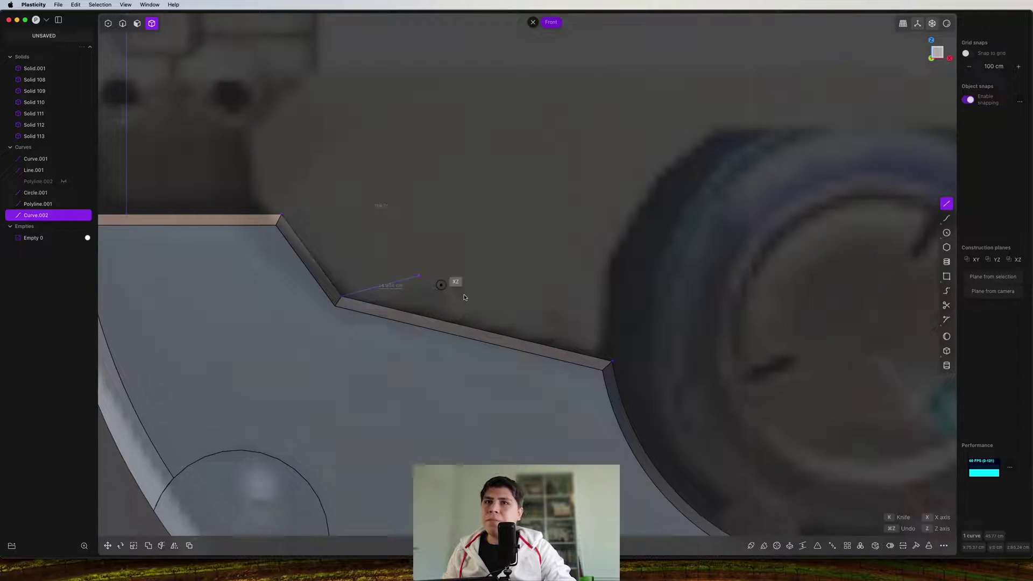
left_click(612, 362)
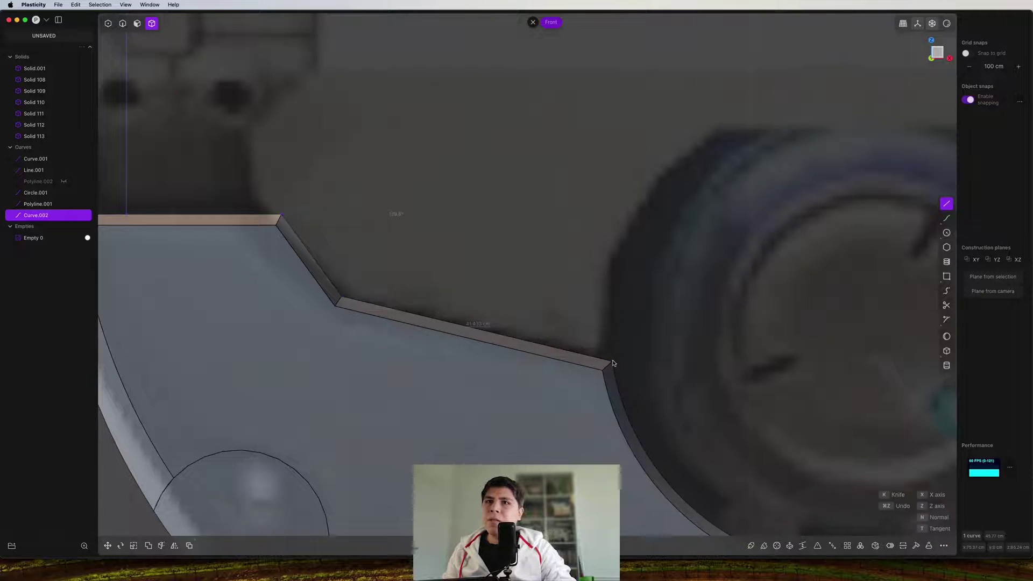
right_click(612, 357)
Draw a curve from the dial corner up along the dial's front arc to its flat top
key("ctrl+super+c")
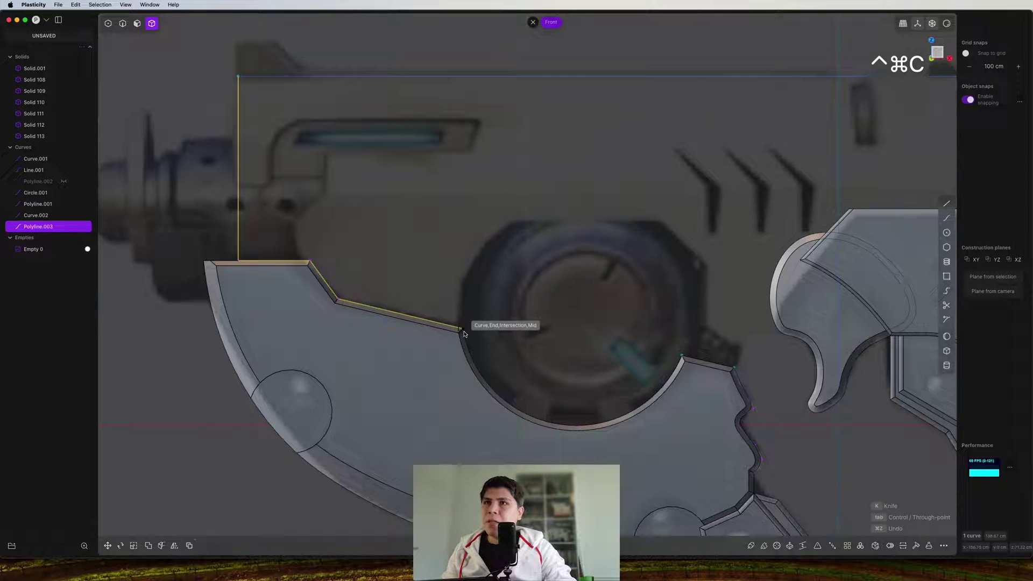
left_click(465, 334)
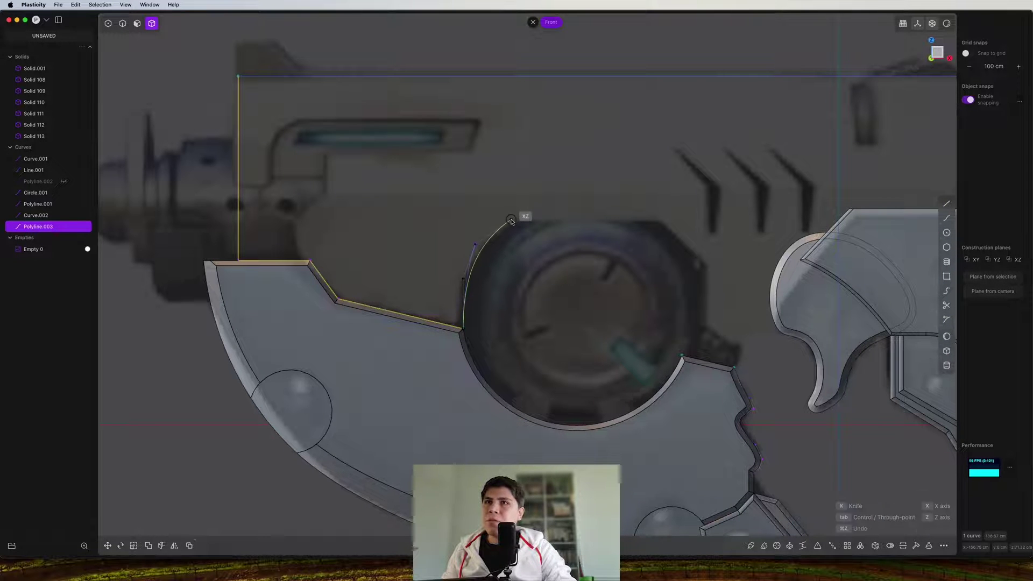
left_click(511, 221)
key("Return")
Draw a polyline across the dial's flat top, down its rear side past the small block, and on to the white shell's lower corner below 39
scroll(628, 273, "up", 3)
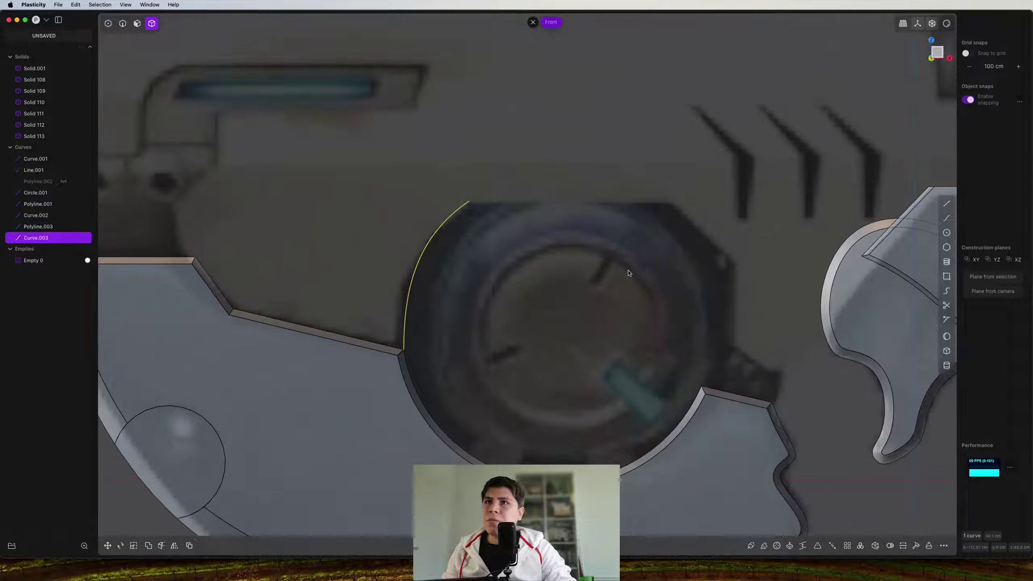
left_click(473, 201)
left_click(675, 201)
left_click(734, 260)
middle_click_drag(783, 373, 380, 339, "shift")
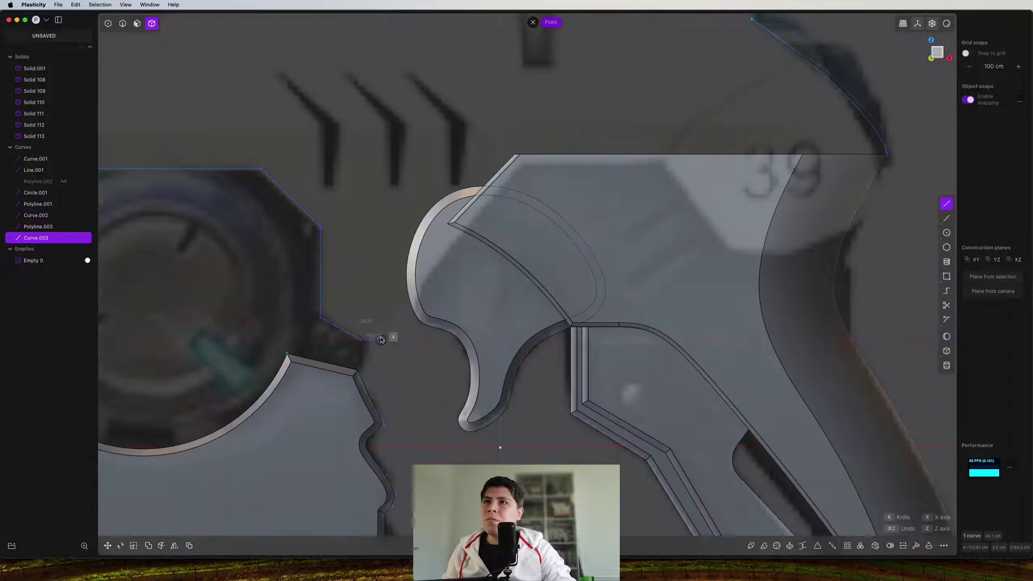
left_click(670, 169)
left_click(735, 252)
key("Return")
Draw a curve from the white shell's lower corner along its rounded underside to the pistol's rear edge
left_click(699, 259)
left_click(865, 201)
key("Return")
scroll(746, 230, "down", 5)
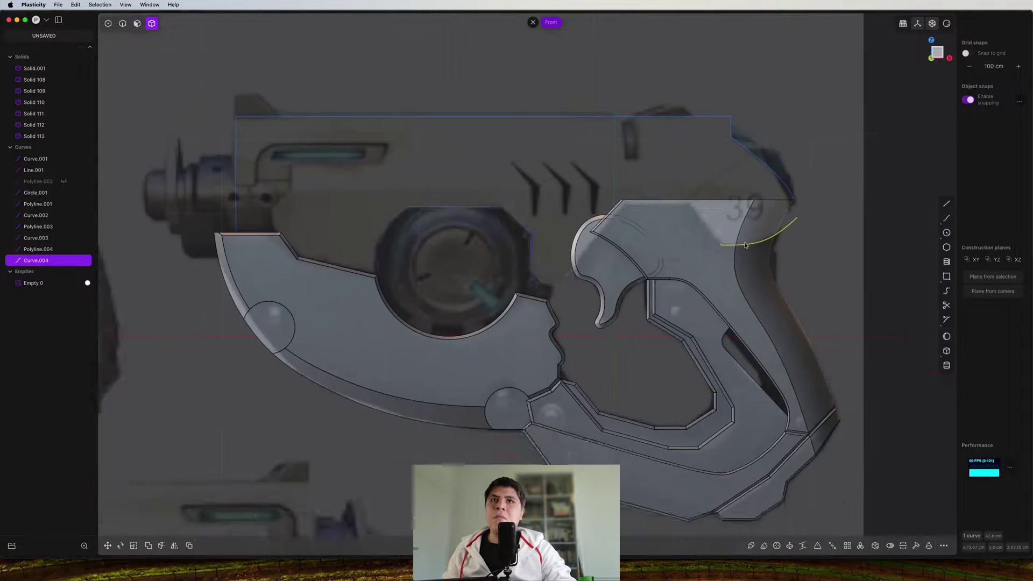
Join the slide outline curves and close the gap at the rear edge with a short line
key("2")
key("j")
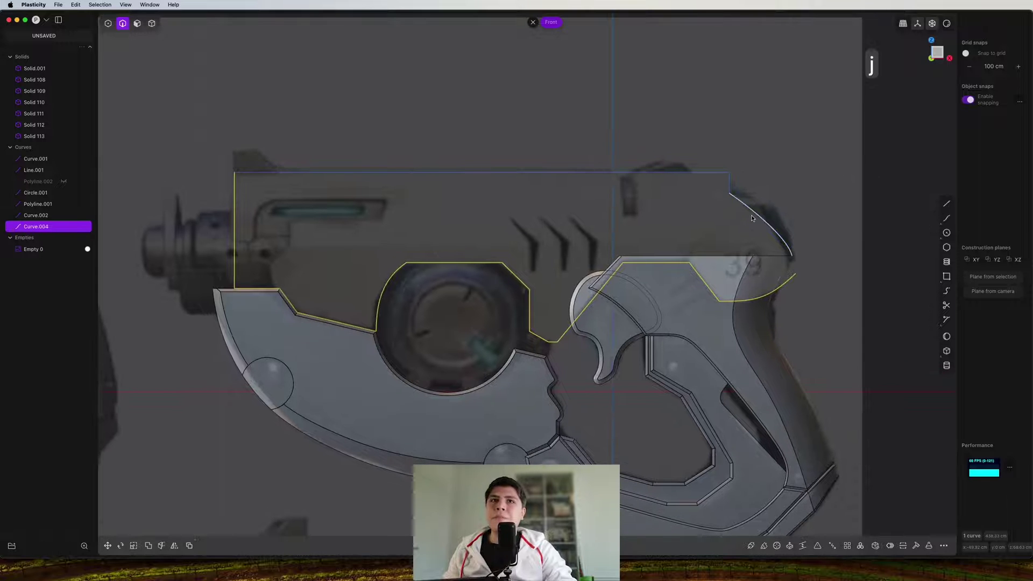
scroll(823, 263, "up", 5)
key("shift+a")
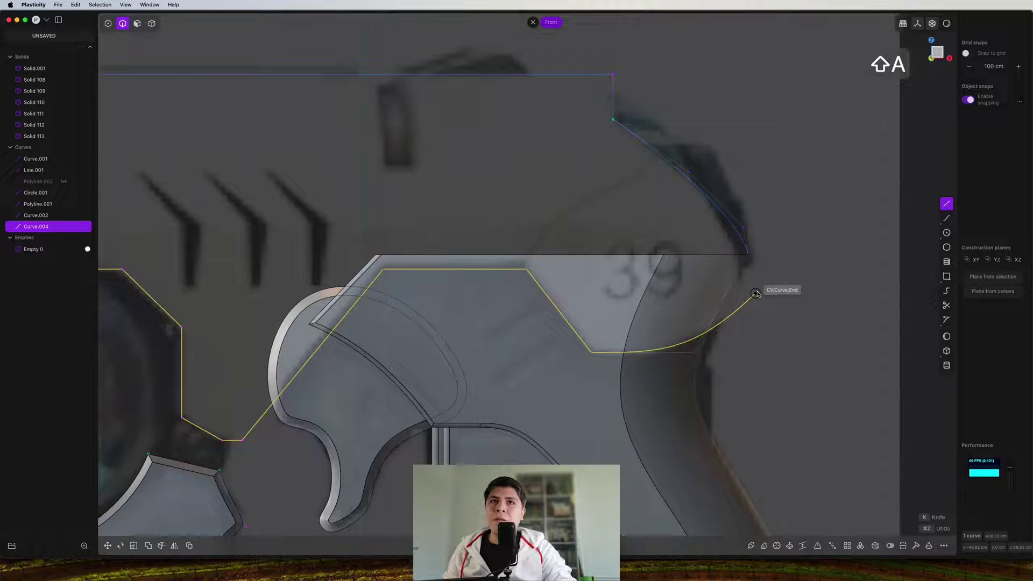
left_click(748, 256)
right_click(749, 255)
scroll(727, 253, "down", 6)
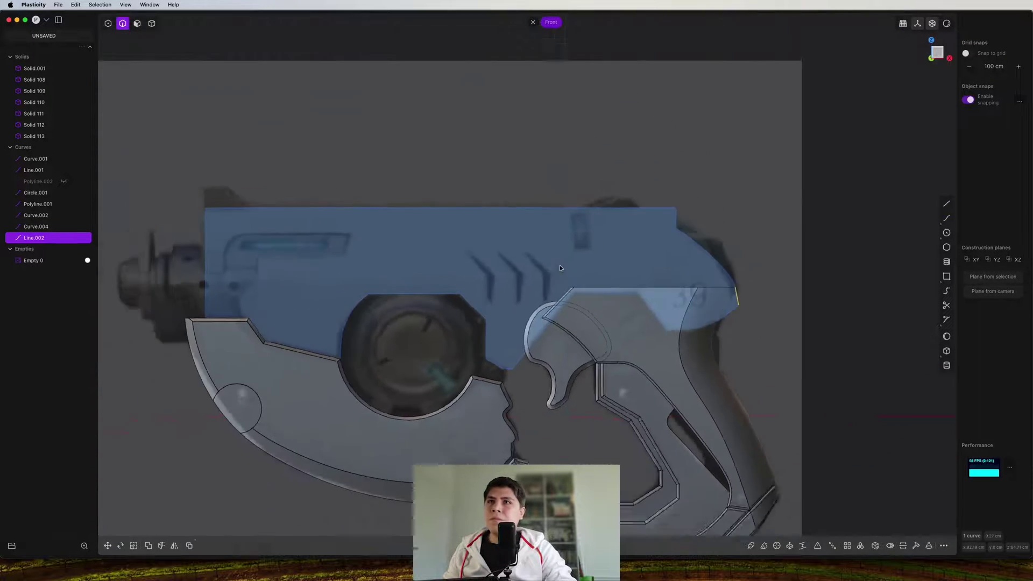
Extrude the closed slide region about 29 cm sideways from the centre plane
middle_click_drag(511, 258, 585, 297)
key("3")
left_click(474, 253)
key("e")
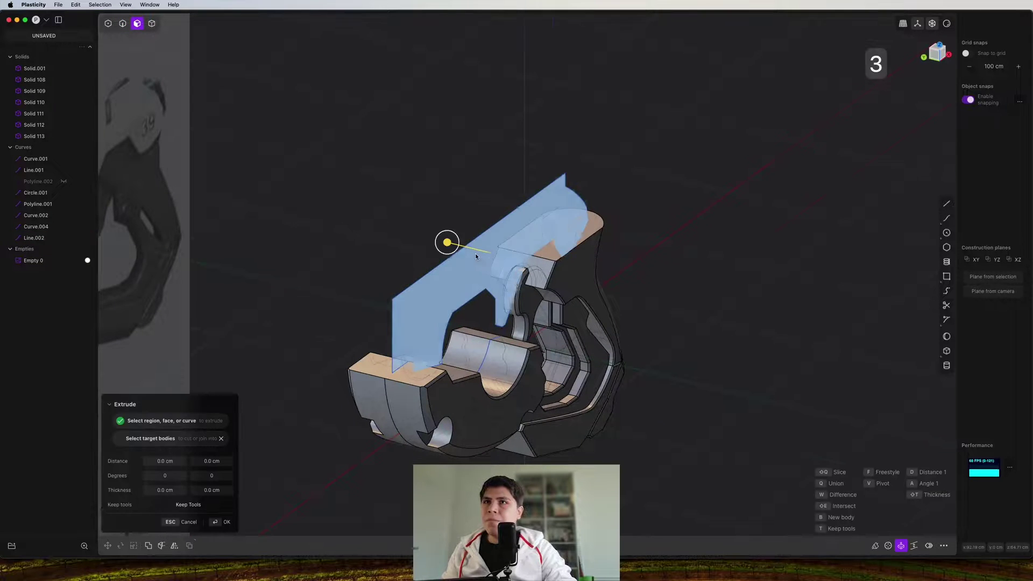
scroll(474, 253, "up", 3)
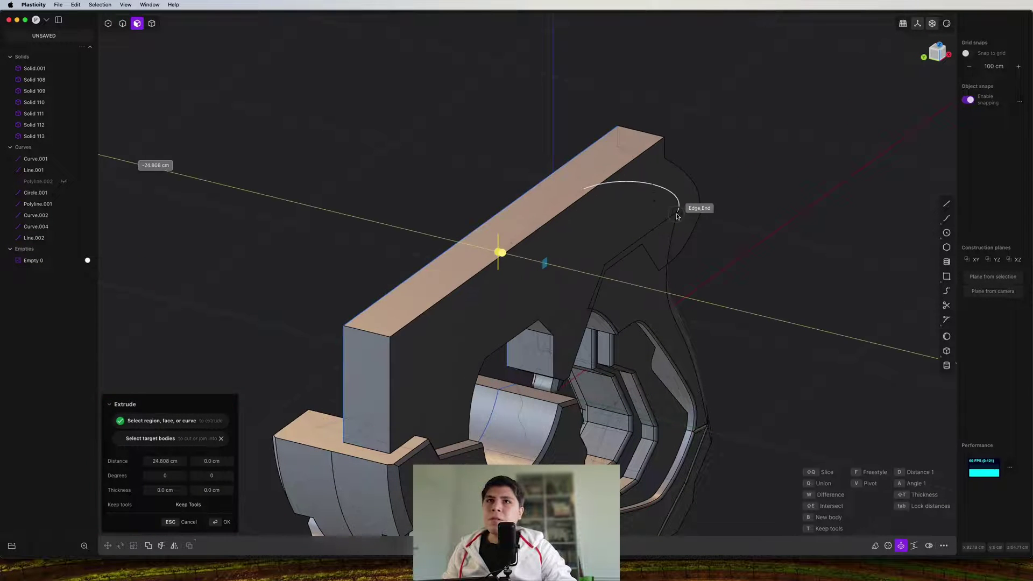
middle_click_drag(677, 217, 492, 245)
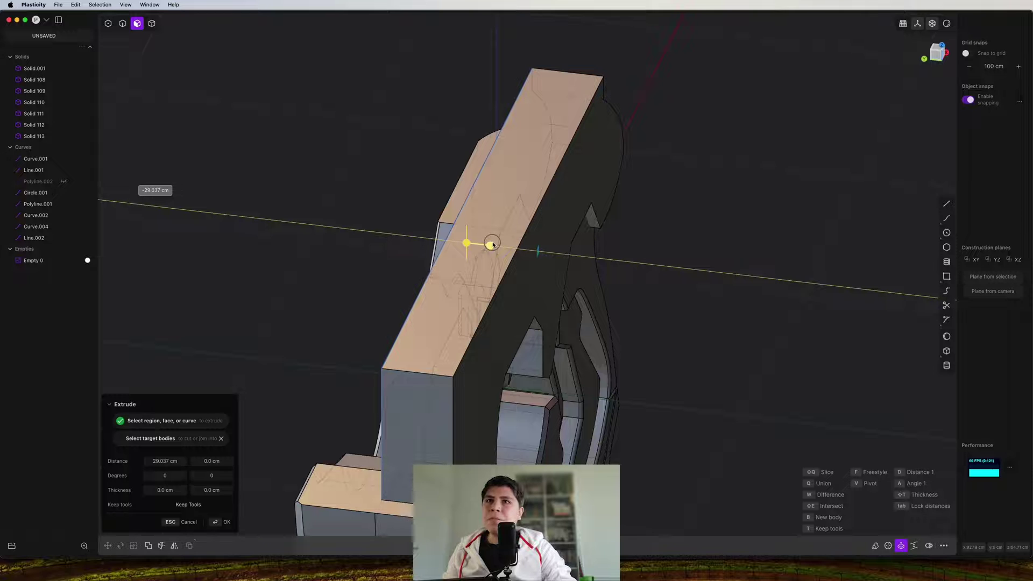
left_click(491, 244)
Mirror the extruded slide body across the pistol's centre plane and merge both halves
middle_click_drag(491, 244, 512, 211)
key("4")
left_click(494, 272)
key("alt+x")
key("shift+y")
right_click(495, 273)
key("q")
key("q")
right_click(604, 279)
Hide all the sketch curves from Curve.001 through Line.002
middle_click_drag(474, 285, 349, 259, "shift")
scroll(406, 298, "down", 4)
left_click(470, 226)
key("1")
left_click(36, 170)
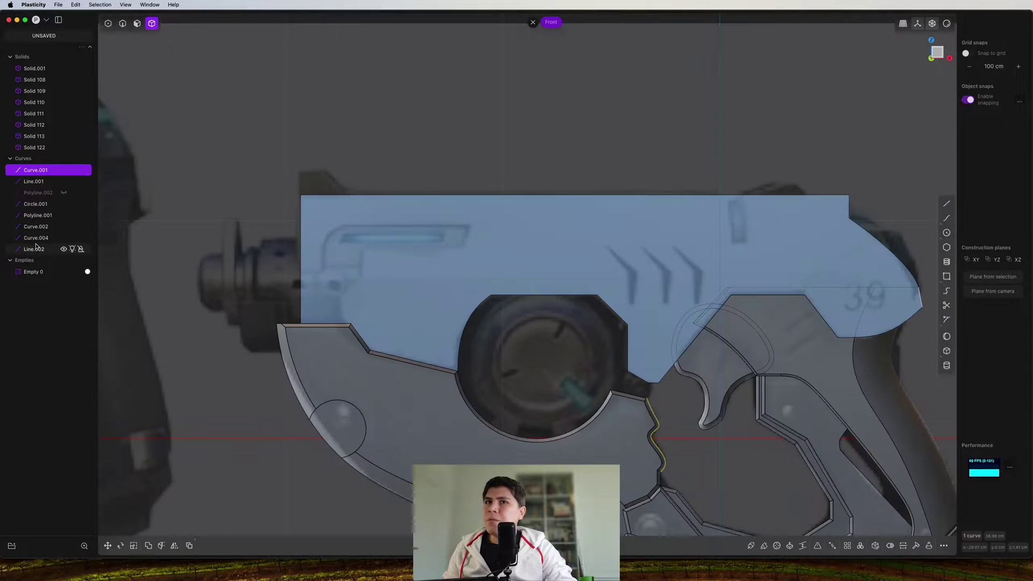
left_click(35, 249, "shift")
key("h")
Draw a horizontal line across the slide just above the dial, extending past both its front and rear ends
left_click(877, 308)
scroll(877, 309, "down", 1)
middle_click_drag(877, 309, 815, 279, "shift")
key("shift+a")
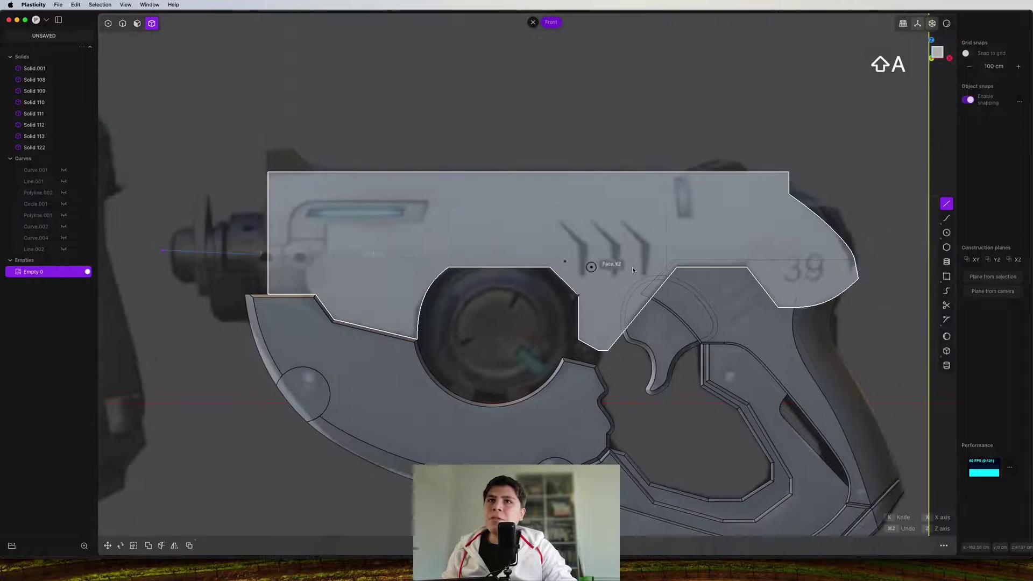
middle_click_drag(631, 267, 561, 253, "shift")
left_click(897, 233)
Draw a horizontal line along the upper slide from its rear notch corner to beyond the front end
scroll(202, 295, "down", 2)
middle_click_drag(202, 294, 318, 320, "shift")
scroll(373, 273, "up", 1)
scroll(372, 273, "down", 1)
middle_click_drag(372, 250, 748, 255, "shift")
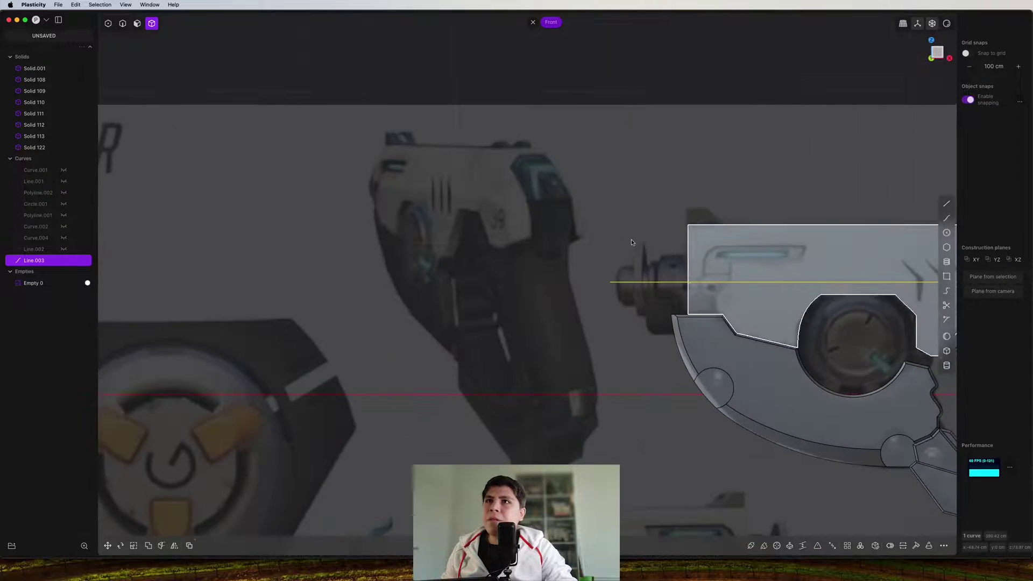
scroll(399, 171, "up", 5)
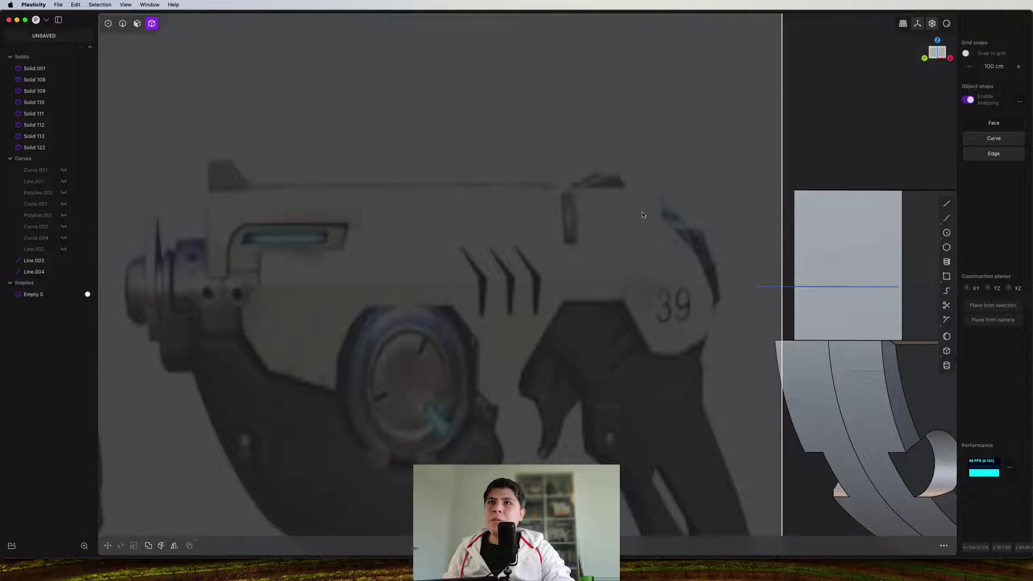
key("shift+a")
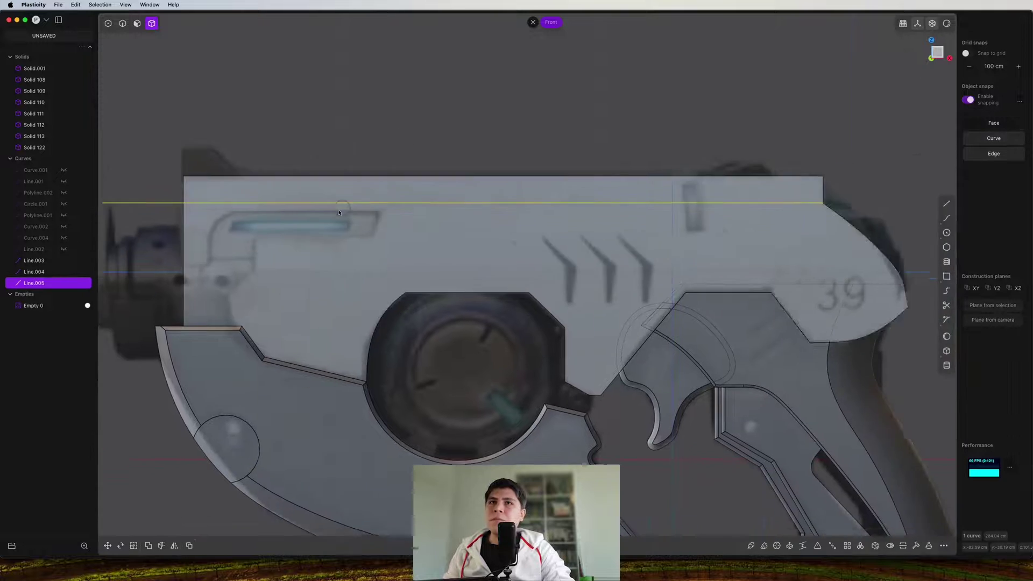
Imprint the horizontal guide lines onto the slide body and hide both lines
key("2")
scroll(338, 212, "down", 3)
left_click(640, 252)
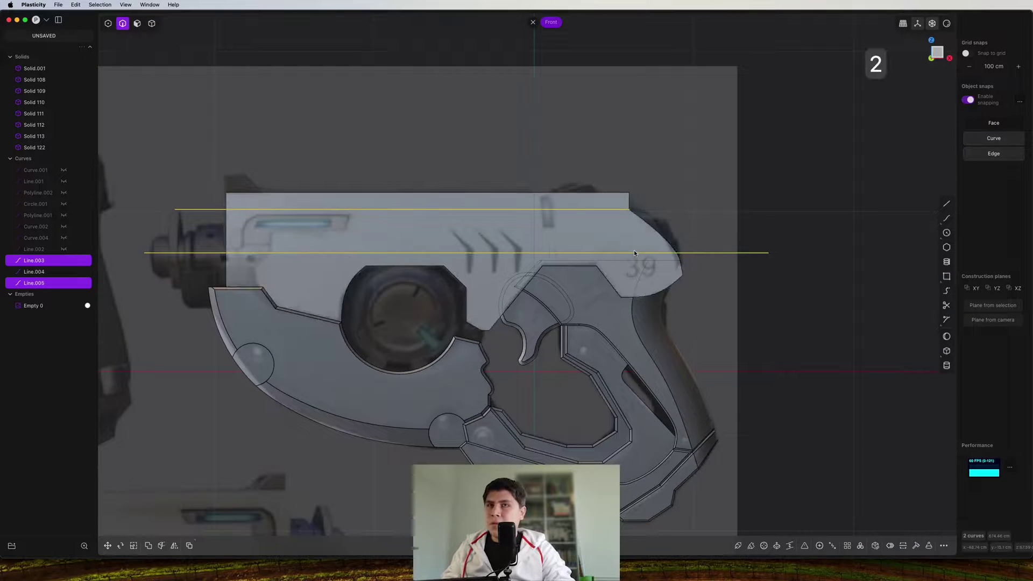
key("shift+i")
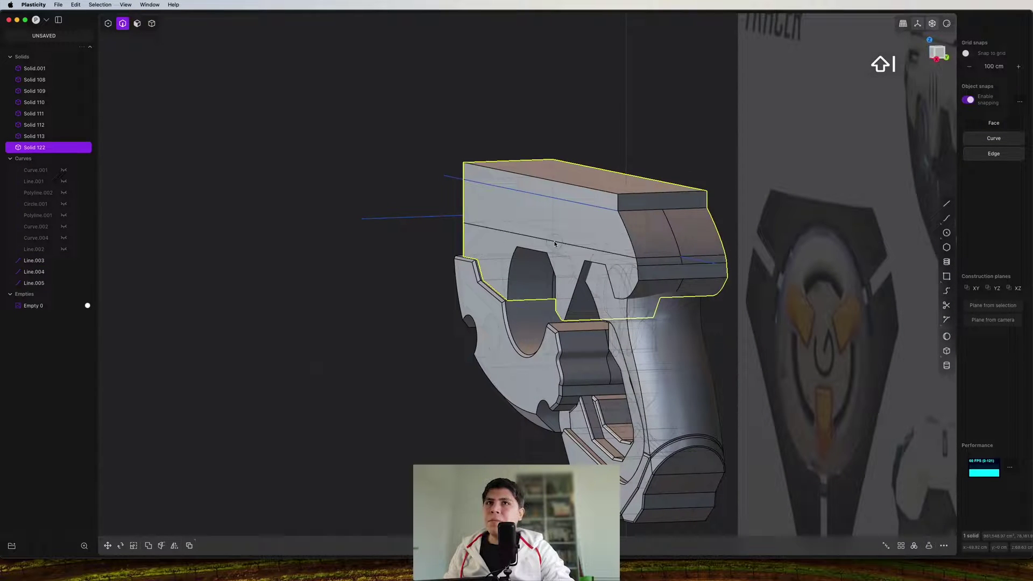
key("f")
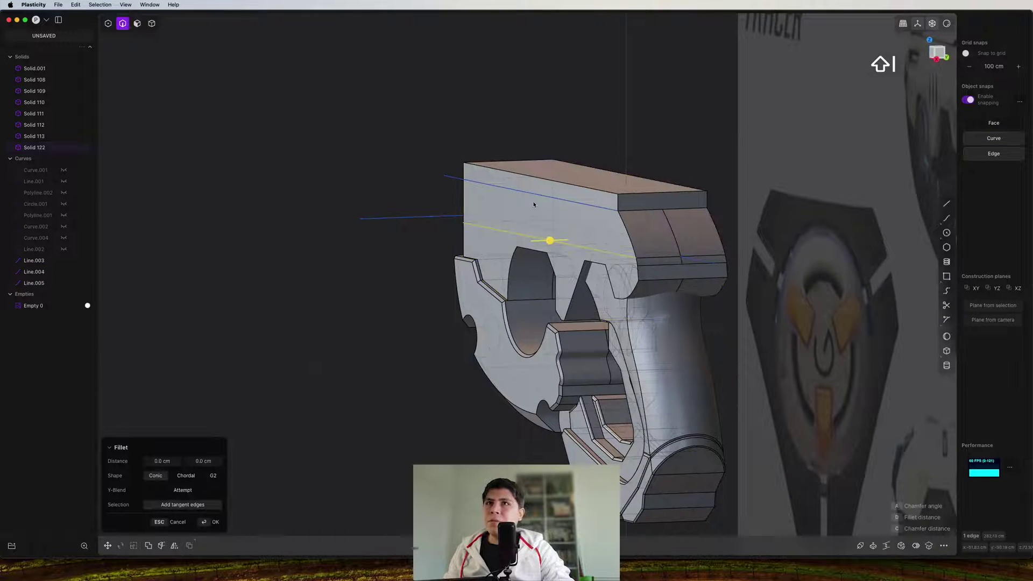
left_click(451, 180)
key("h")
Draw a bevelled half-profile polyline from the slide's top edge midpoint down to its side edge at the imprinted line's height
middle_click_drag(588, 249, 530, 257)
key("shift+a")
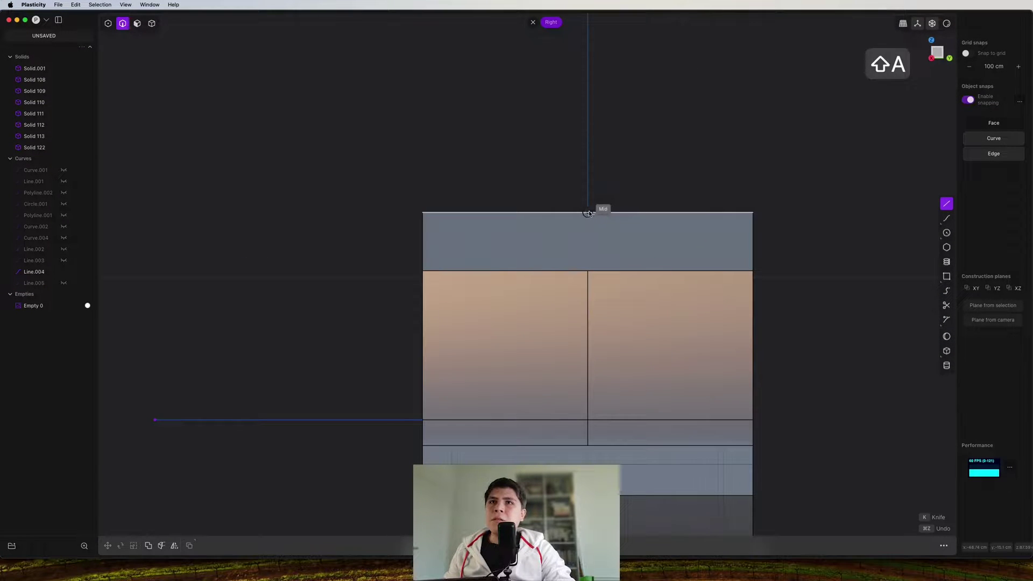
left_click(588, 213)
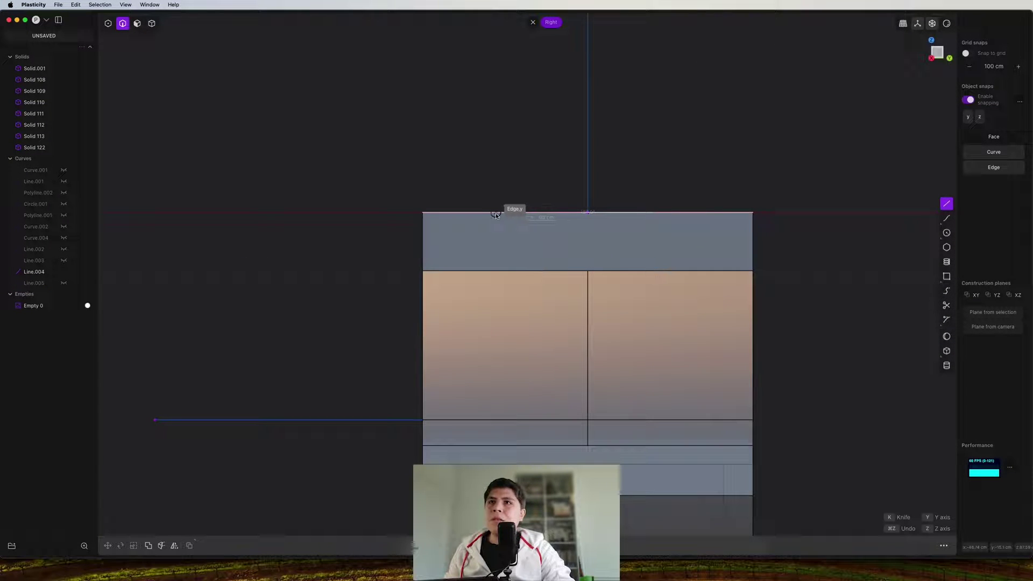
left_click(452, 271)
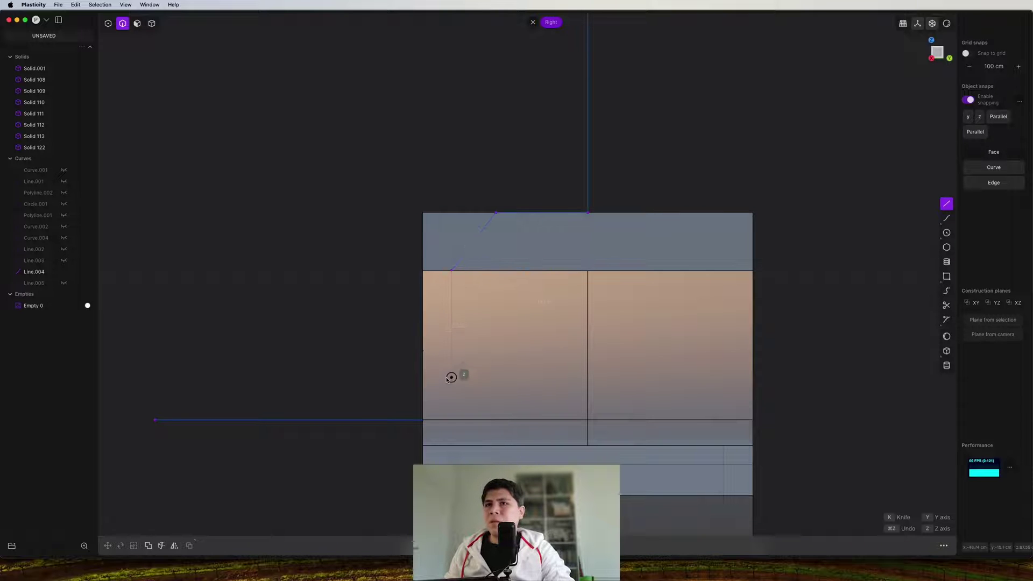
left_click(451, 383)
left_click(423, 420)
right_click(423, 417)
scroll(425, 384, "down", 8)
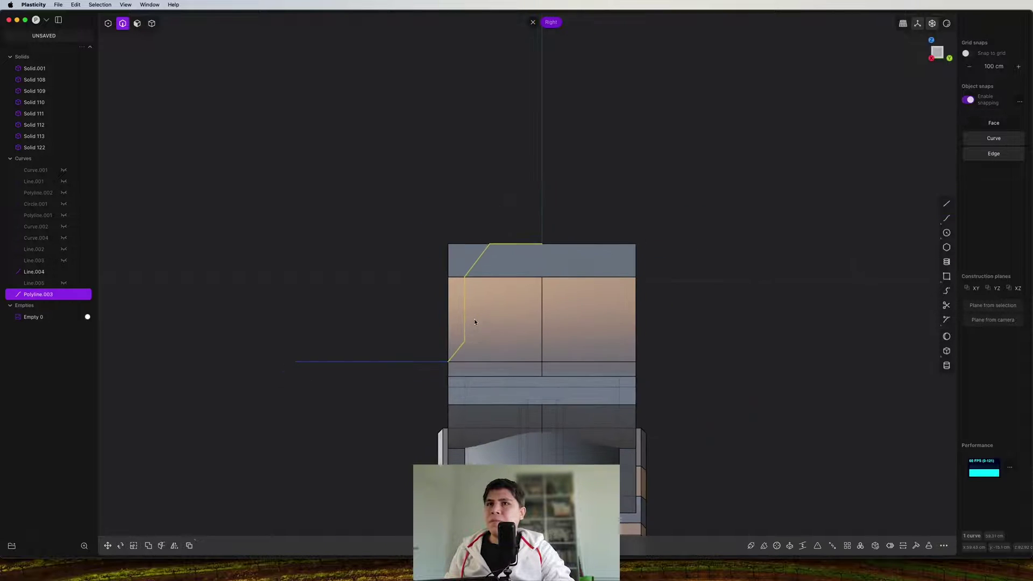
Cut the slide body with the bevelled half-profile polyline
scroll(517, 304, "down", 3)
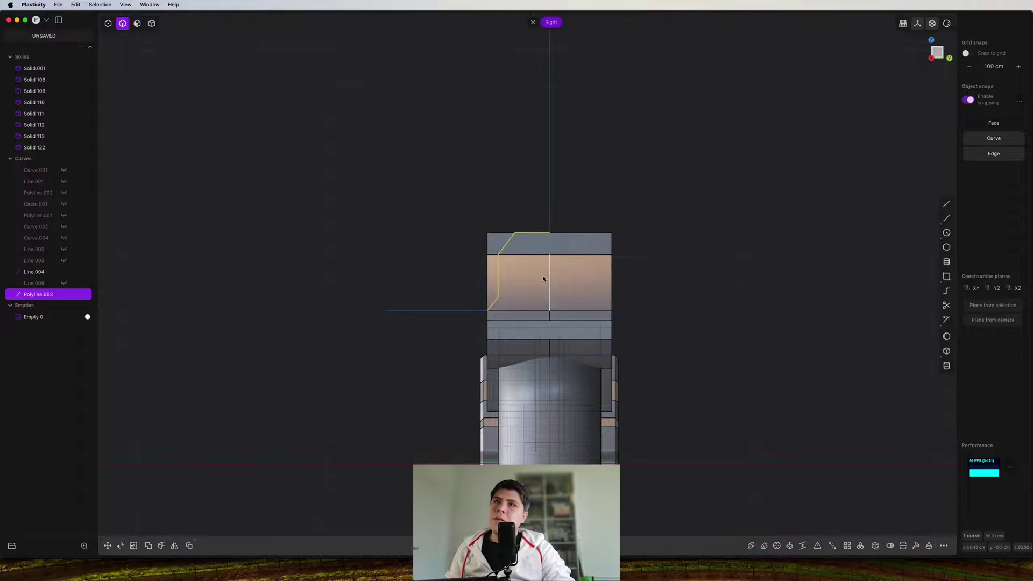
scroll(522, 284, "up", 3)
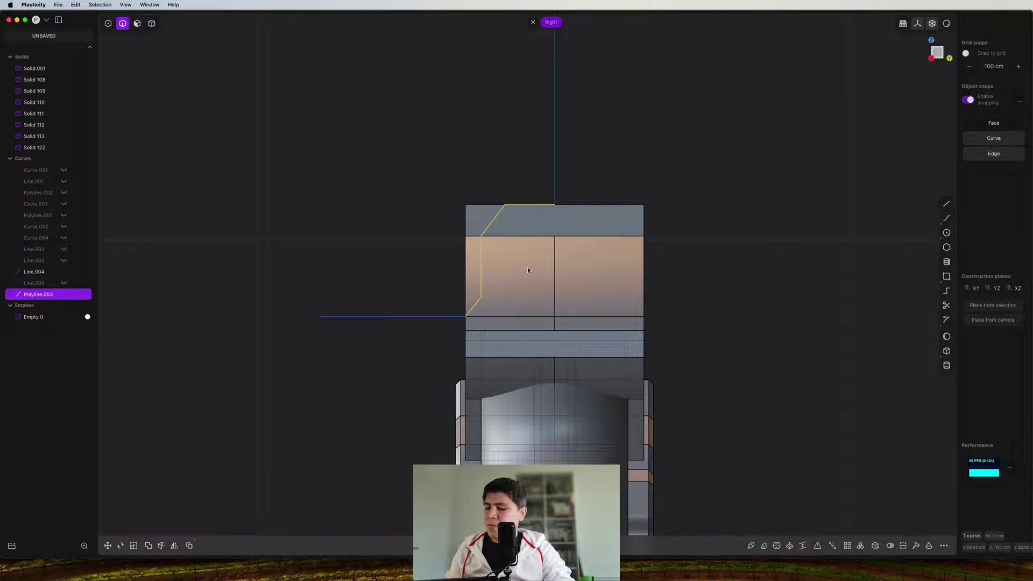
key("c")
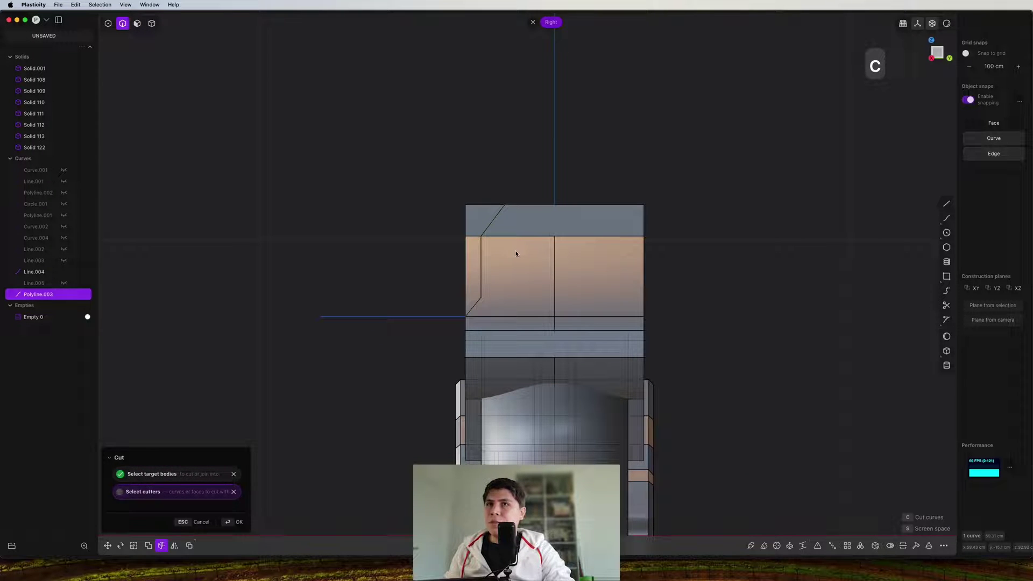
Delete the side piece cut off the upper body by the angled profile
key("4")
left_click(484, 213)
key("x")
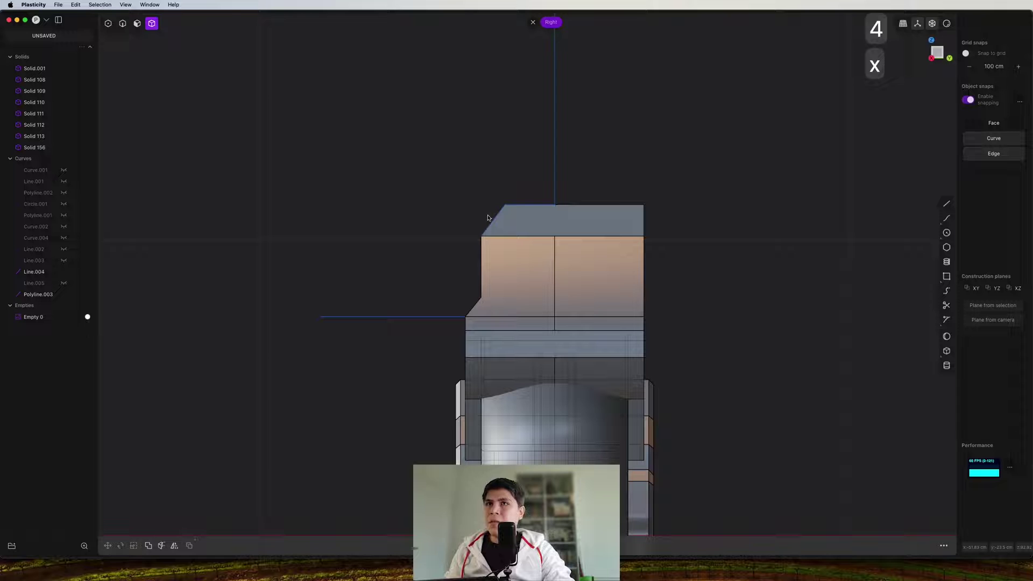
left_click(539, 244)
key("alt+x")
key("y")
key("shift+y")
middle_click_drag(582, 234, 623, 295)
key("Escape")
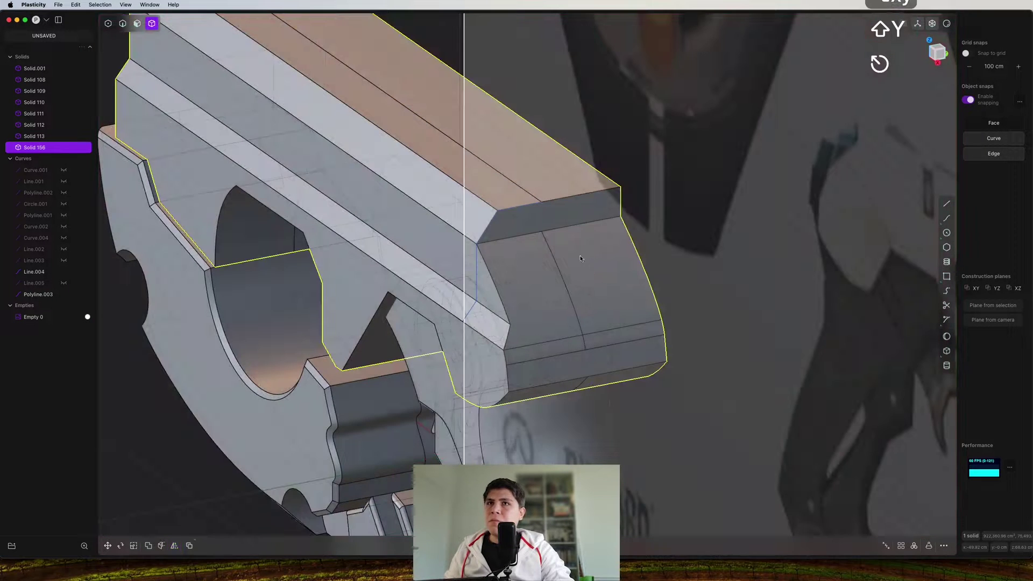
Mirror the trimmed upper body across the Y axis
key("alt+x")
middle_click_drag(581, 259, 471, 229)
key("y")
key("shift+y")
right_click(542, 260)
Union the original and mirrored halves of the upper body into one solid
scroll(527, 258, "down", 3)
key("q")
key("q")
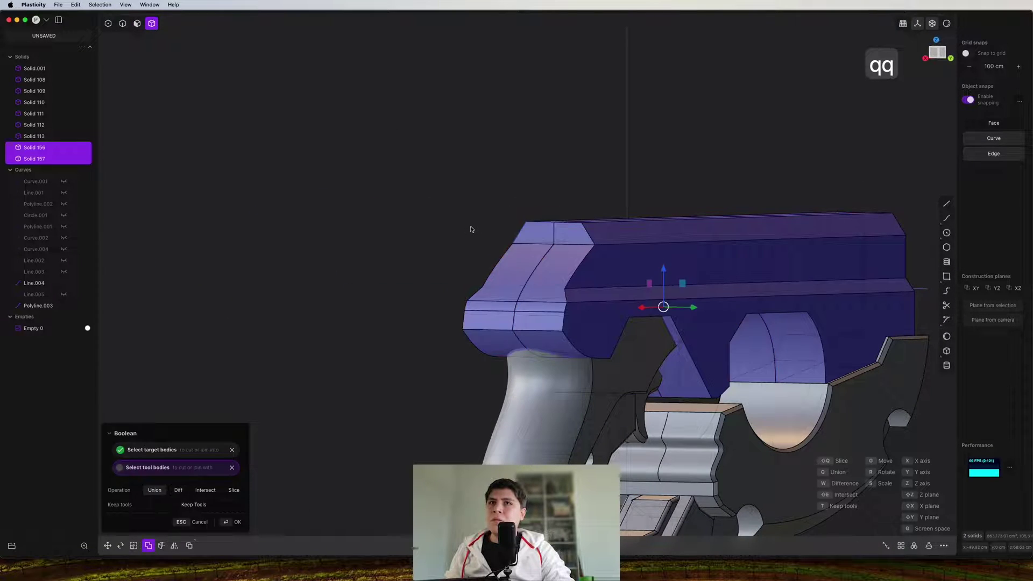
right_click(471, 229)
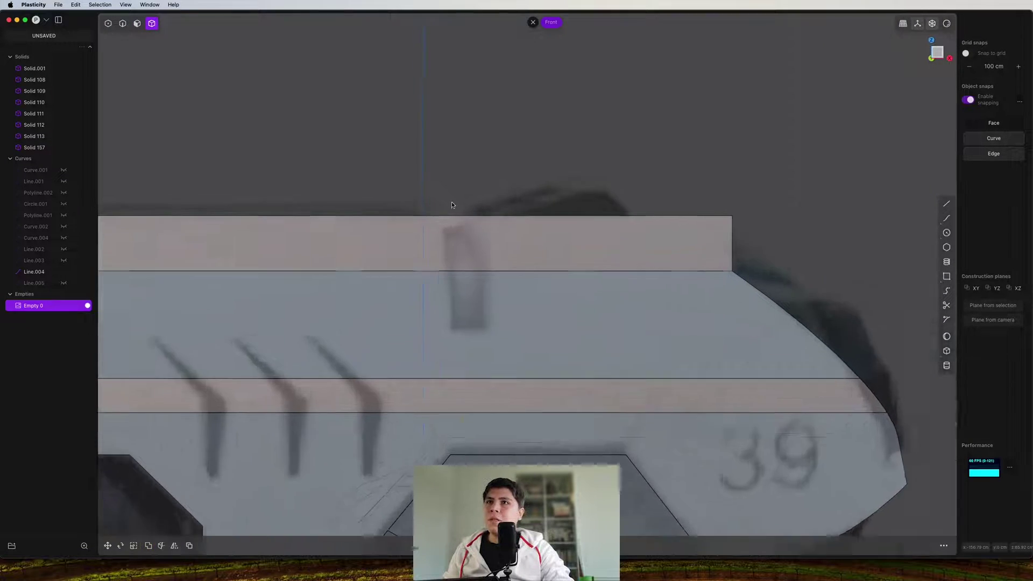
Outline the narrow vertical slot from the reference, cut it through the top of the upper body and delete the cut-out piece
scroll(469, 185, "up", 3)
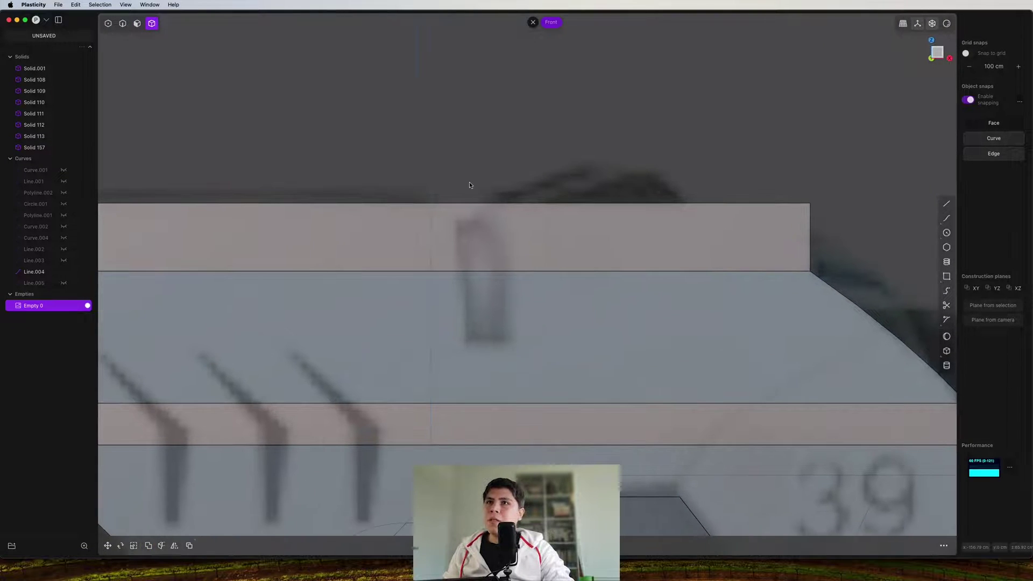
left_click(459, 142)
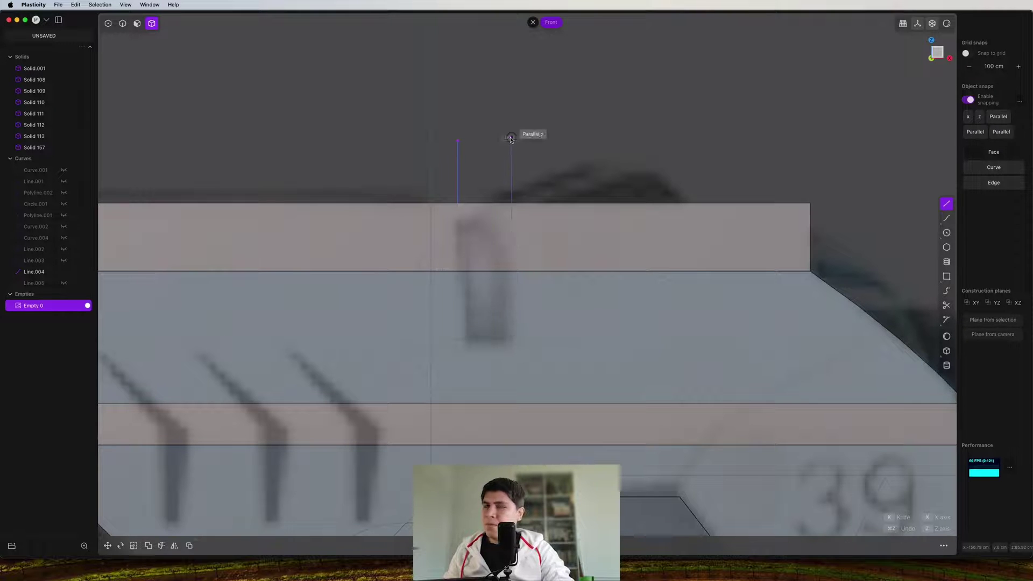
left_click(511, 139)
key("c")
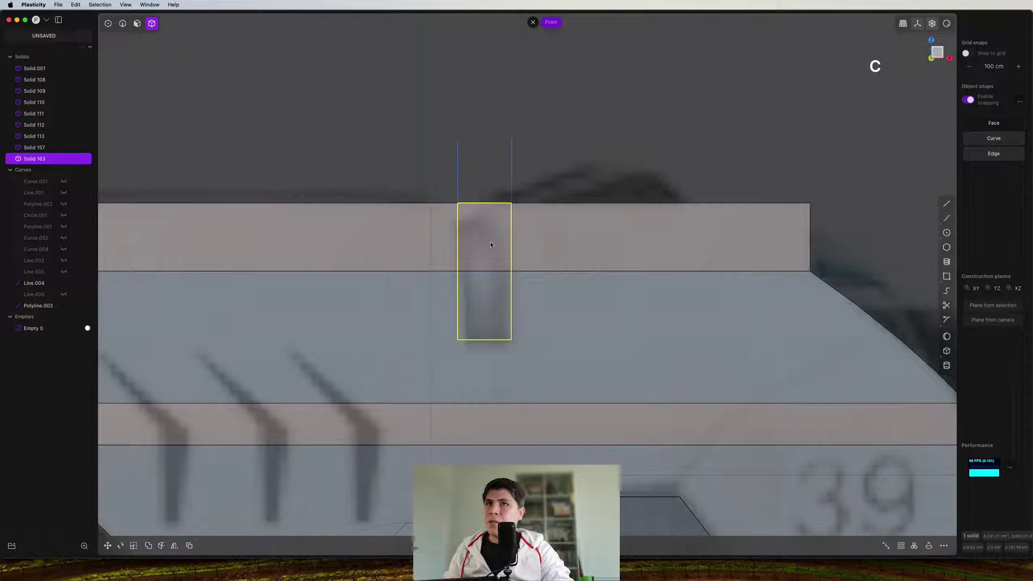
key("x")
middle_click_drag(490, 245, 650, 197)
Sketch a polyline in front view tracing the recessed panel around the blue light strip and down to the lower frame's corner
left_click(939, 50)
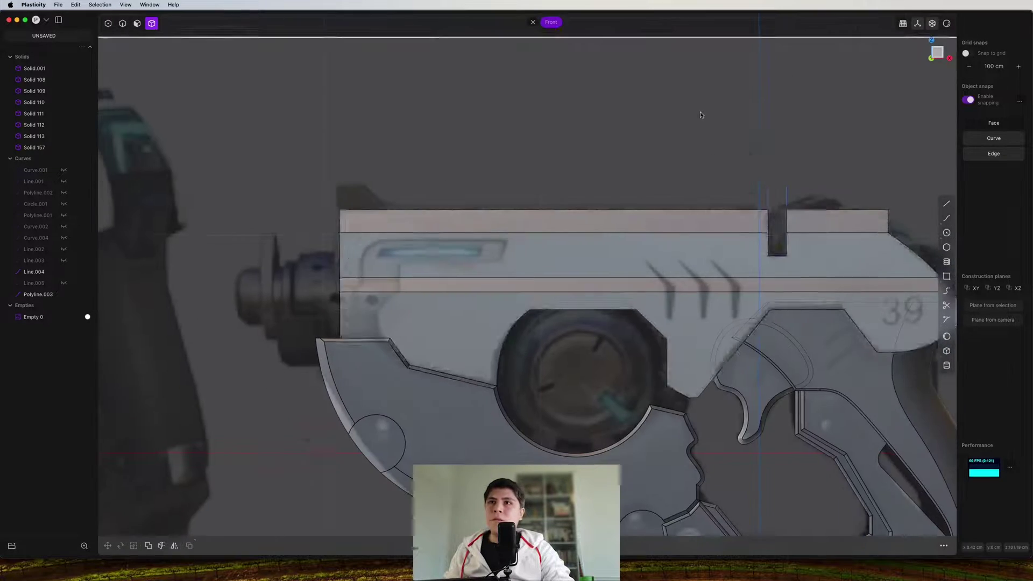
scroll(459, 325, "up", 10)
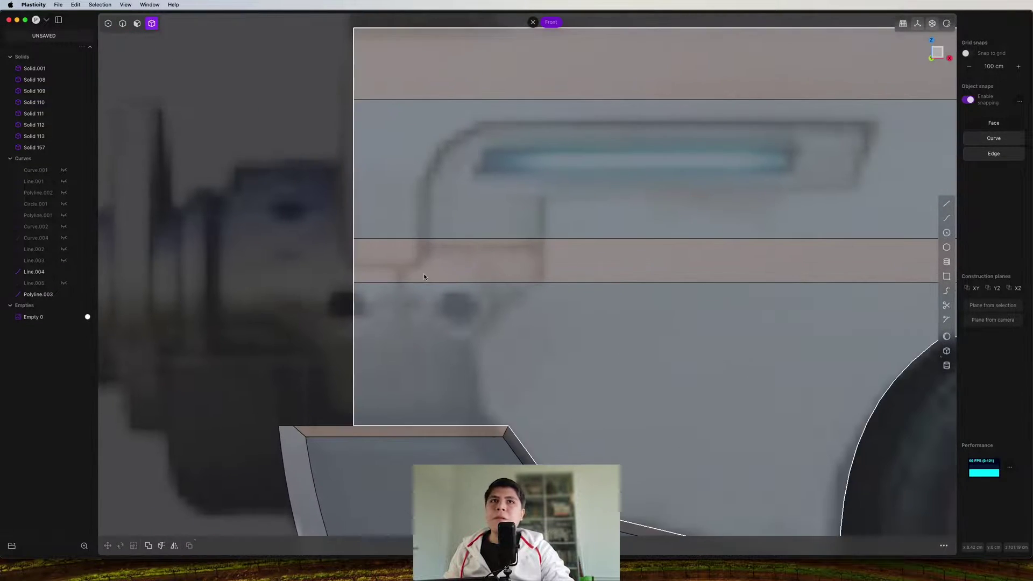
middle_click_drag(431, 277, 399, 289, "shift")
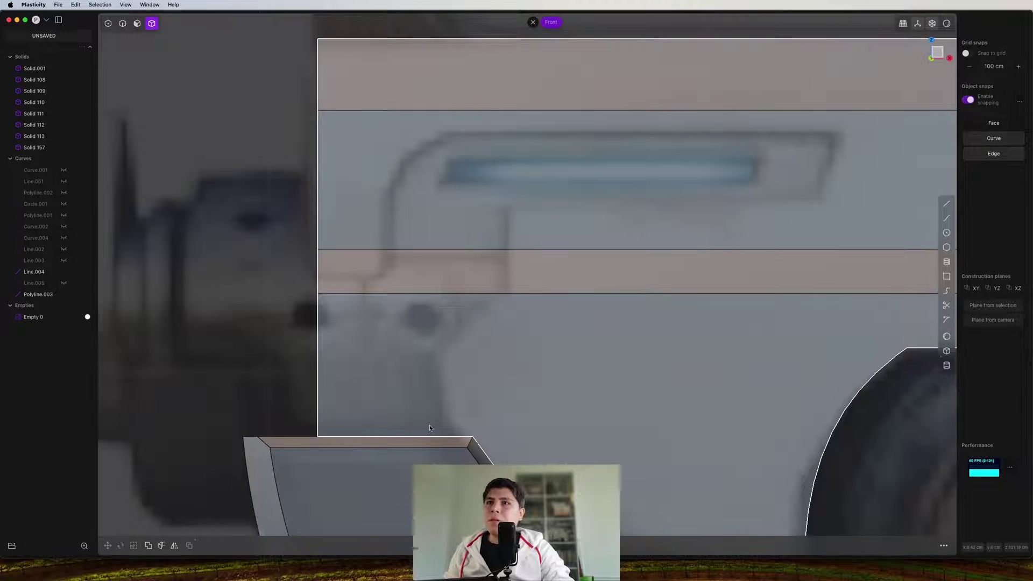
key("shift+a")
left_click(385, 275)
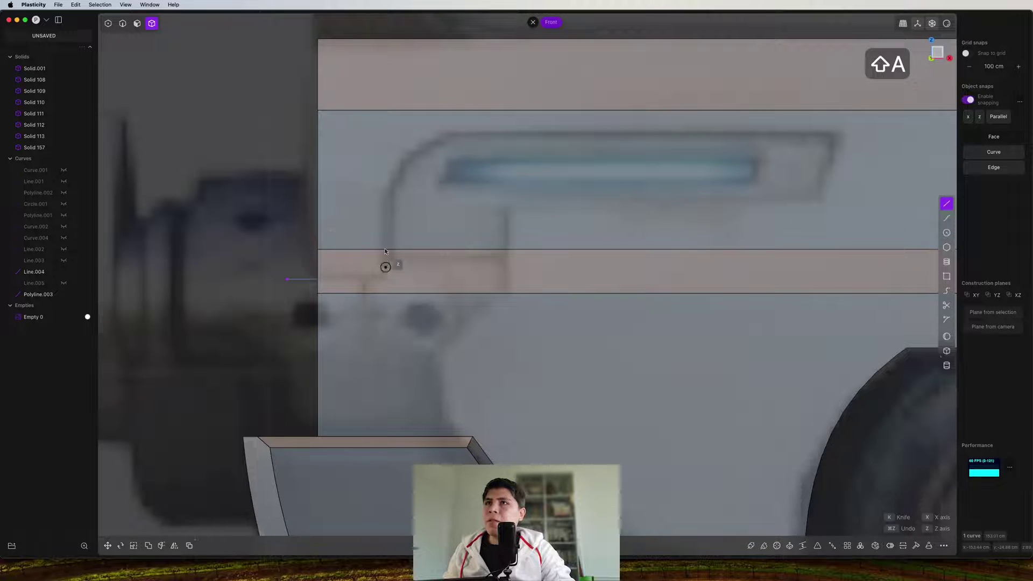
left_click(388, 134)
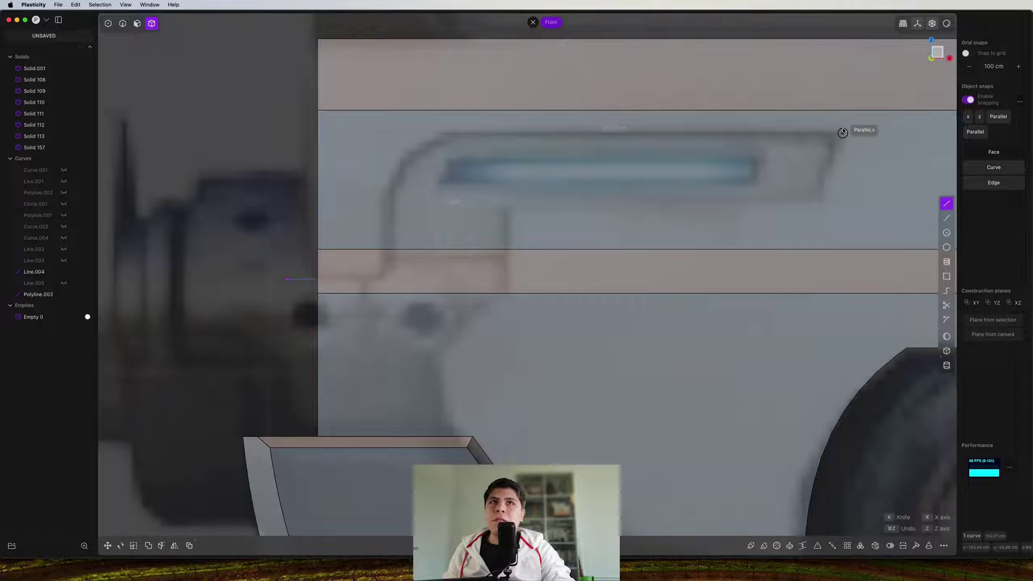
left_click(825, 201)
left_click(507, 201)
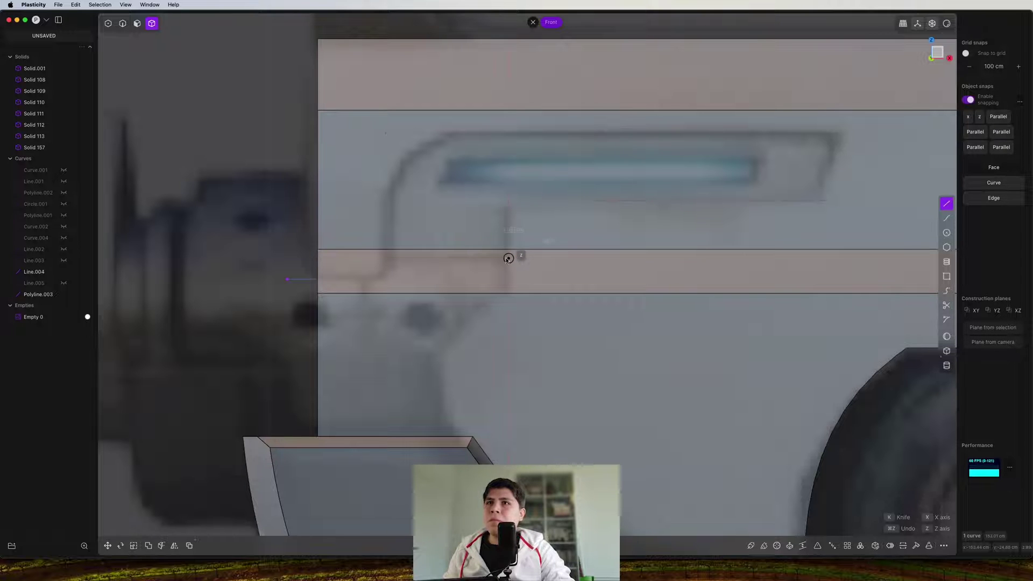
left_click(507, 294)
left_click(441, 350)
middle_click_drag(442, 354, 447, 305, "shift")
left_click(445, 376)
left_click(477, 388)
key("Return")
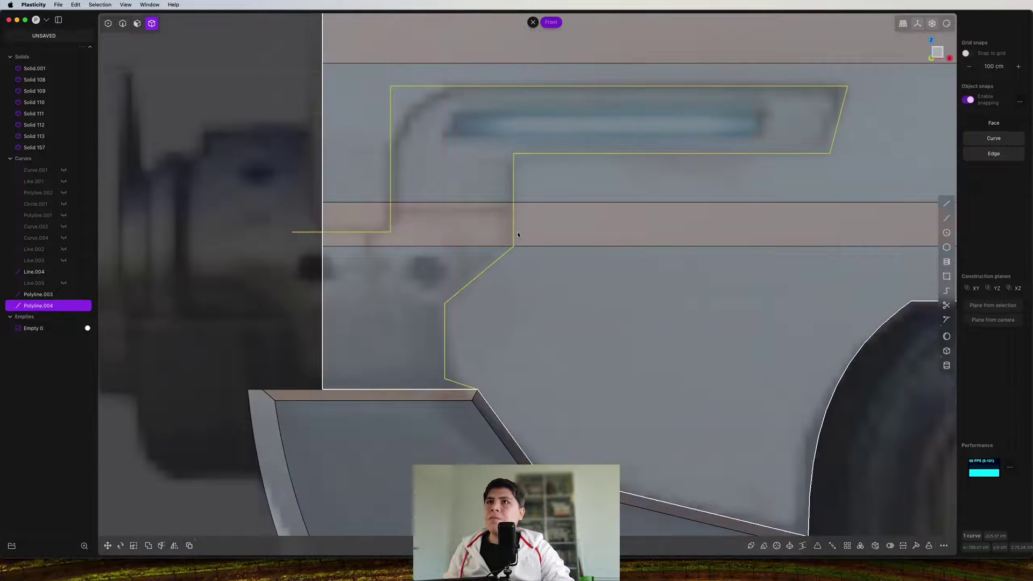
Fillet the panel polyline's upper front corner to match the rounded outline in the reference image
middle_click_drag(467, 195, 491, 323, "shift")
key("1")
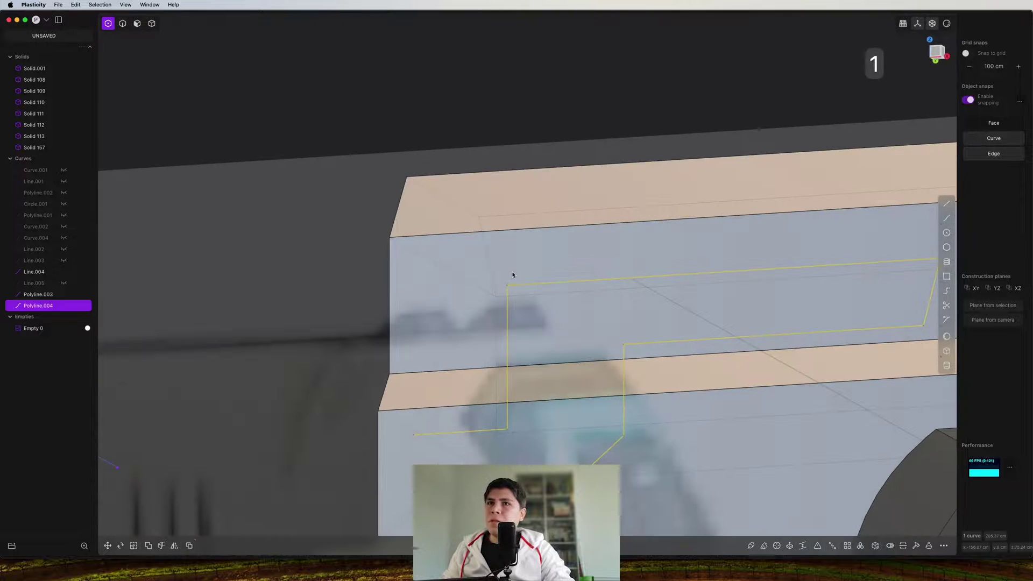
left_click(938, 53)
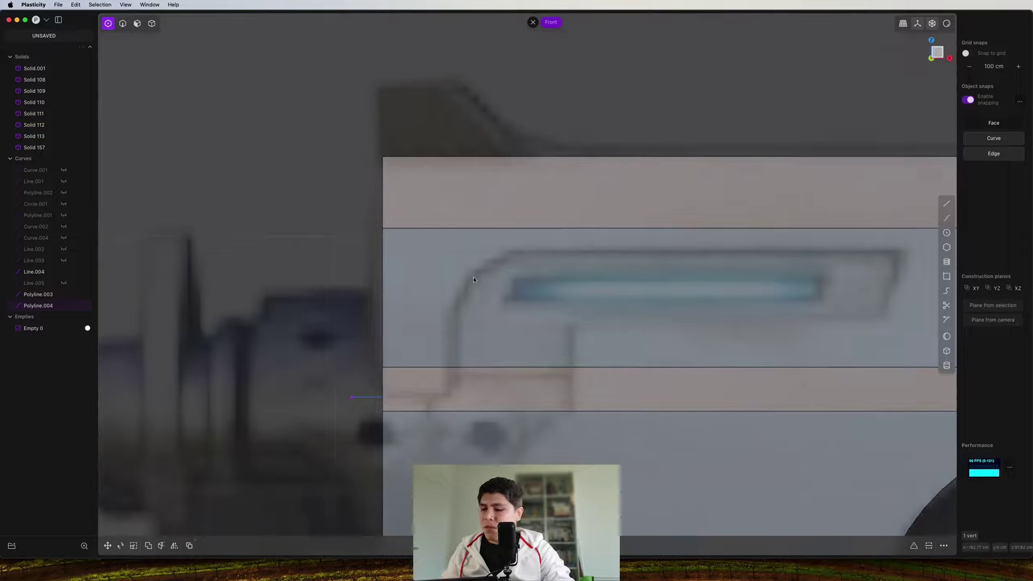
key("b")
left_click_drag(452, 255, 445, 272)
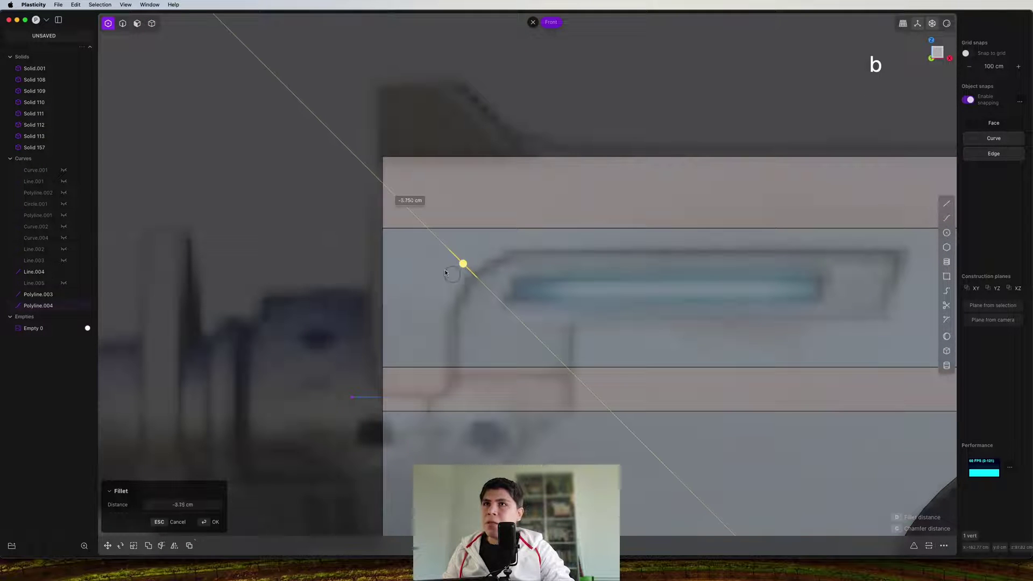
right_click(399, 217)
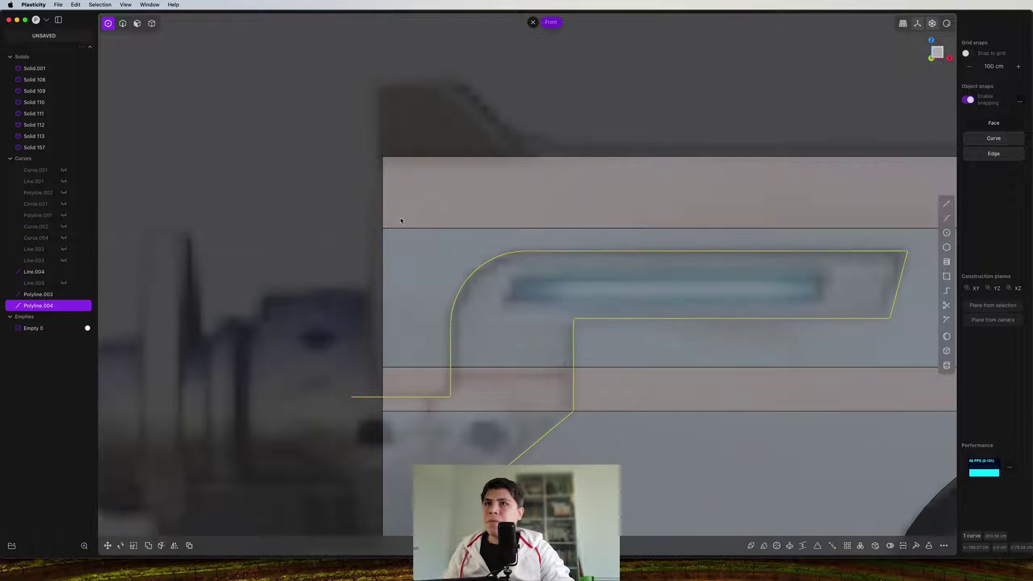
Cut the upper body with the filleted polyline to separate the front panel as its own solid
scroll(473, 274, "down", 4)
key("2")
middle_click_drag(502, 307, 527, 296, "shift")
scroll(482, 279, "up", 3)
key("c")
left_click(452, 276)
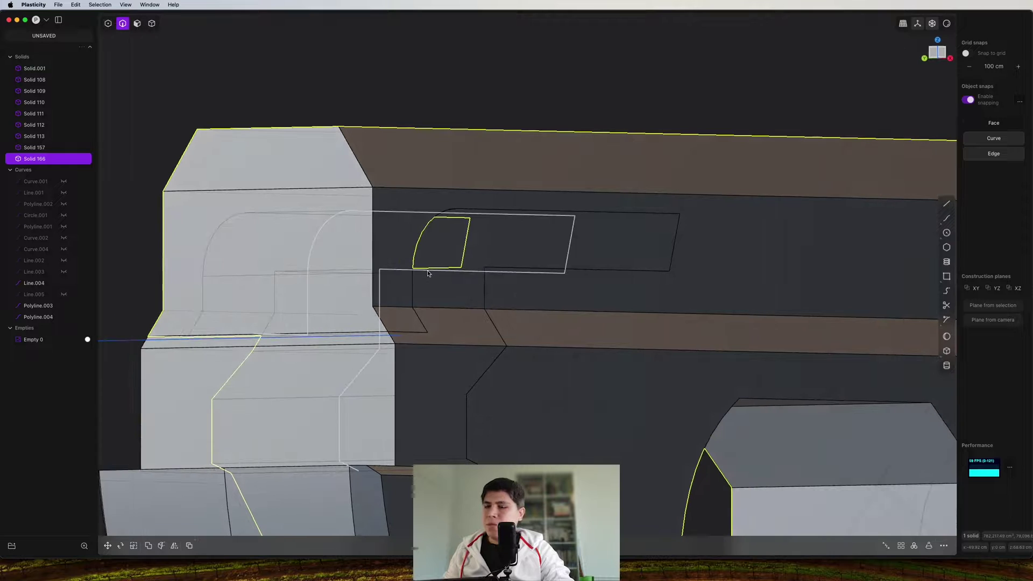
key("4")
left_click(465, 279)
key("s")
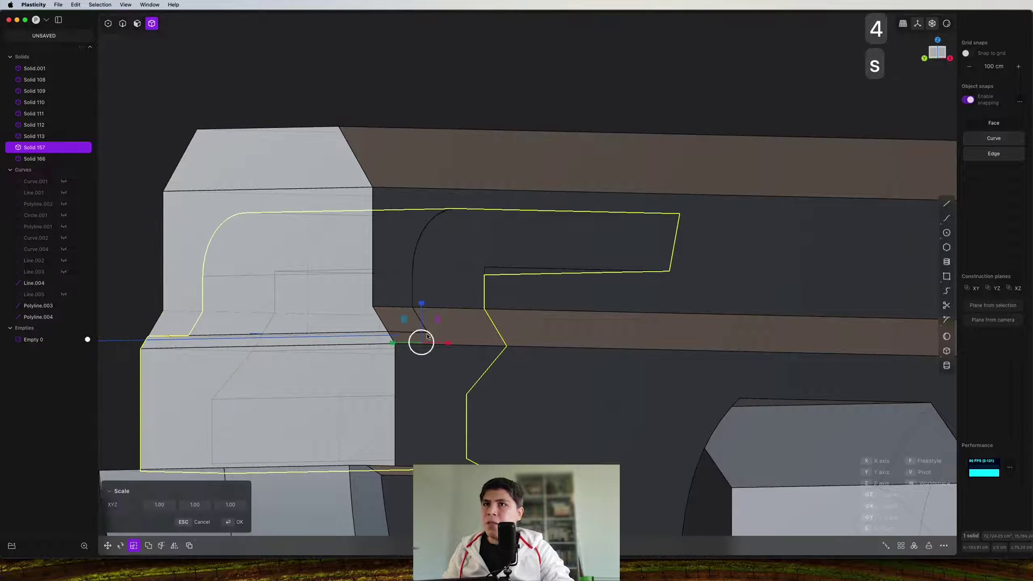
left_click_drag(448, 343, 446, 345)
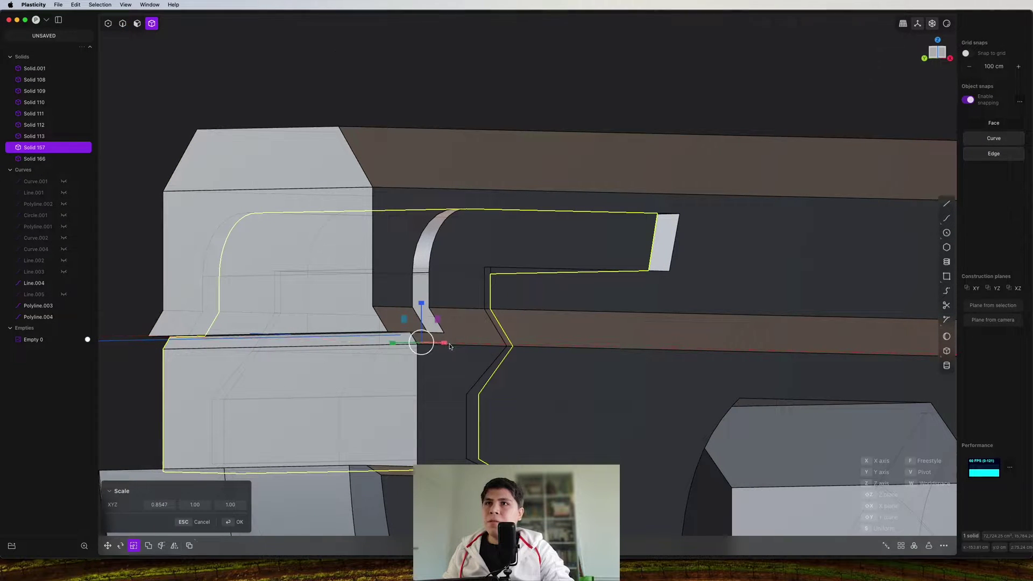
middle_click_drag(450, 345, 480, 401)
key("Escape")
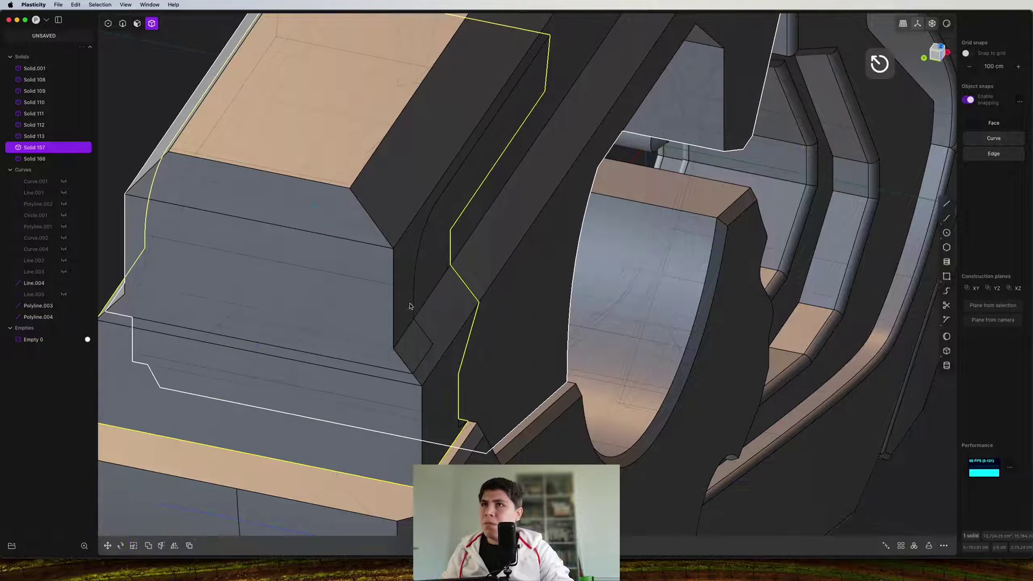
Scale the separated front panel solid along Y to about 0.87 so it sits inset from the body
key("s")
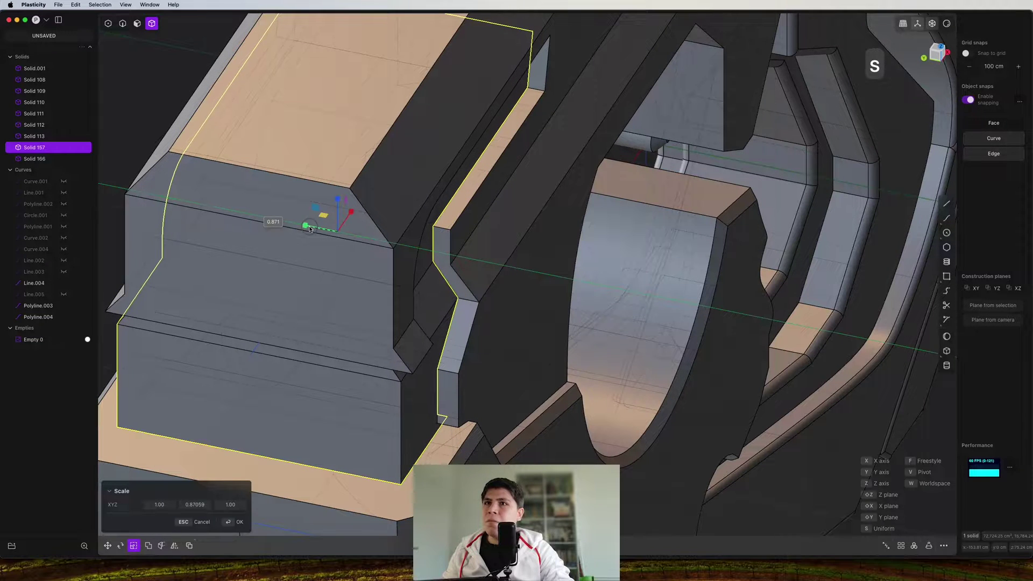
key("KP_1")
key("Return")
Split the inset panel with a horizontal line just below the body's chamfer edge and delete the lower piece
scroll(221, 271, "up", 3)
key("shift+a")
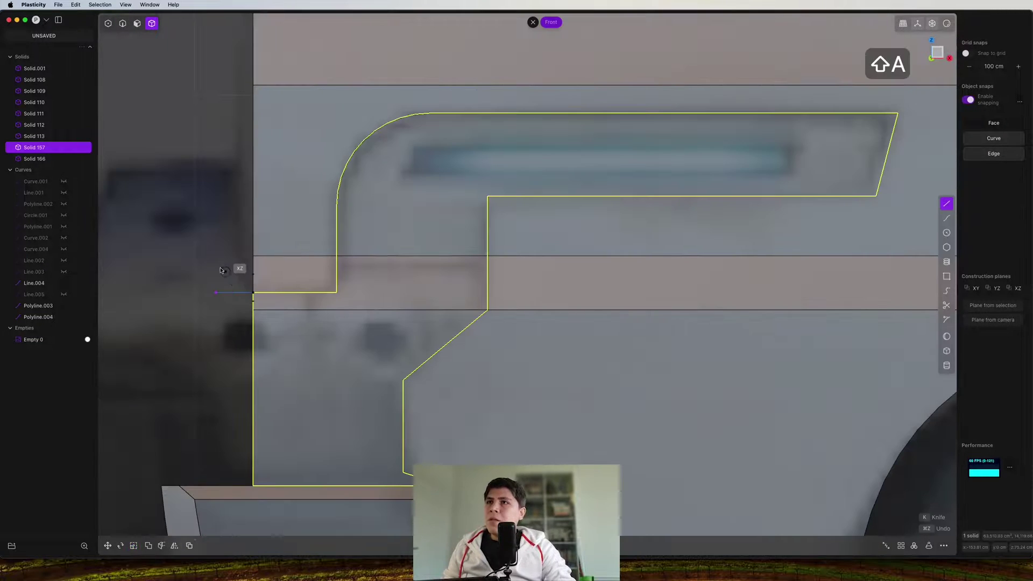
left_click(215, 266)
left_click(487, 265)
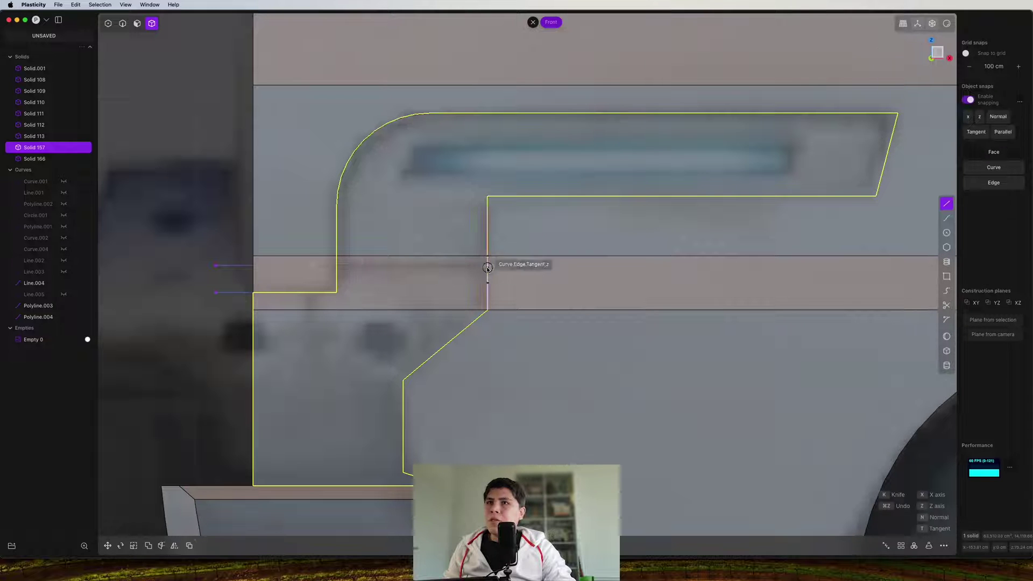
key("c")
middle_click_drag(433, 217, 506, 260)
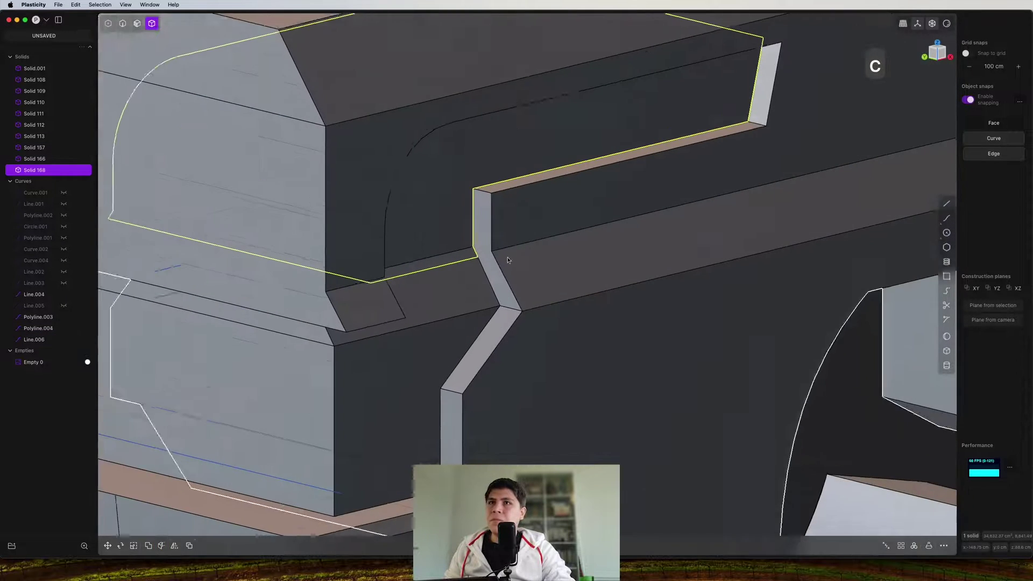
scroll(506, 259, "down", 3)
left_click(462, 297)
key("x")
Cut the upper body's front tab along a horizontal line at the chamfer's top edge and delete the lower piece
scroll(462, 297, "down", 3)
mouse_move(462, 299)
middle_mouse_down()
mouse_move(369, 249)
mouse_move(506, 275)
middle_mouse_up()
scroll(507, 275, "up", 5)
key("shift+a")
left_click(518, 293)
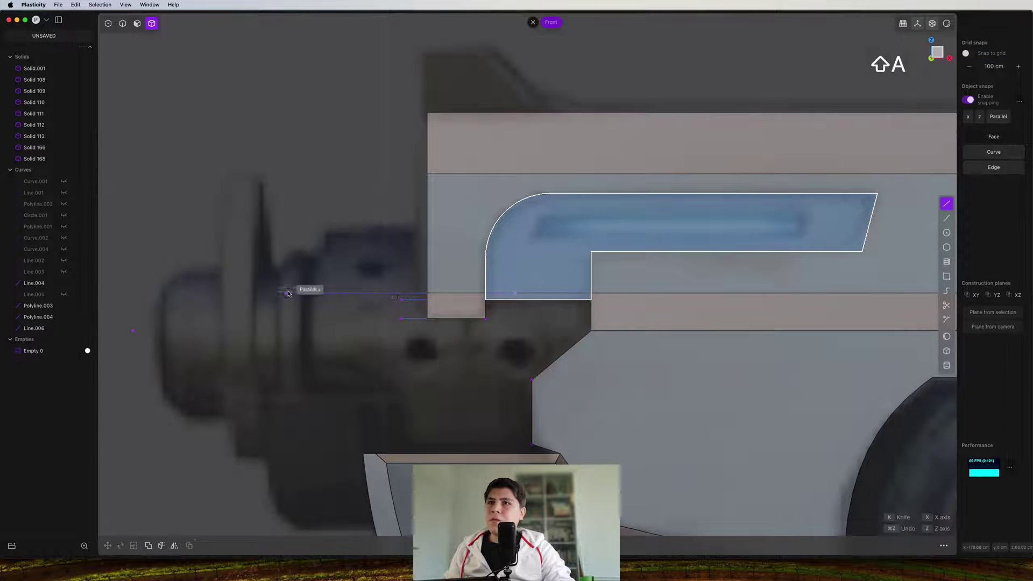
left_click(288, 293)
key("c")
left_click(439, 310)
key("x")
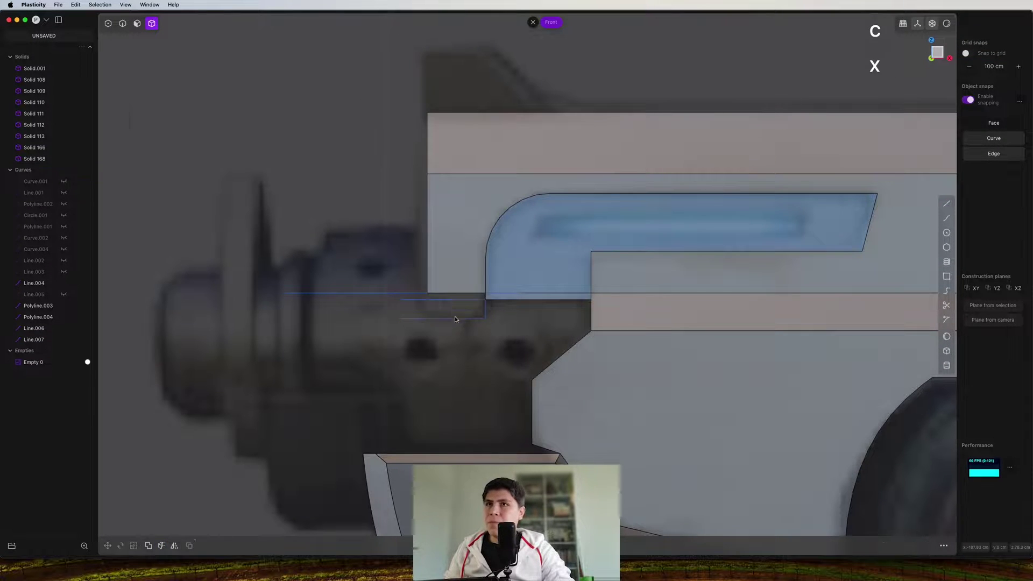
Move the horizontal cutting line along X across the inset panel, trim the panel with it and delete the leftover strip
scroll(454, 319, "down", 5)
middle_click_drag(455, 319, 425, 307)
left_click(937, 52)
scroll(382, 323, "up", 5)
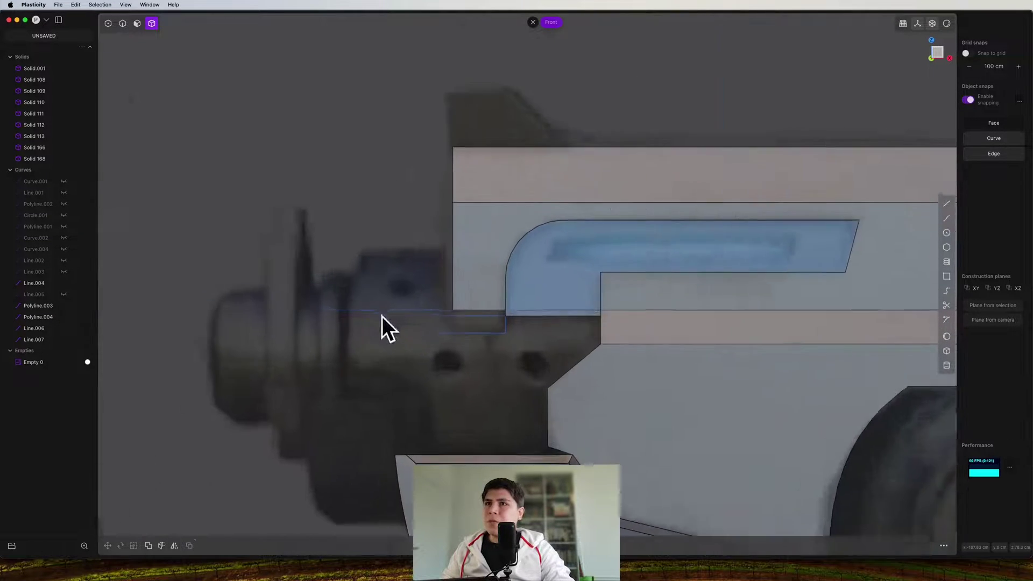
key("2")
key("g")
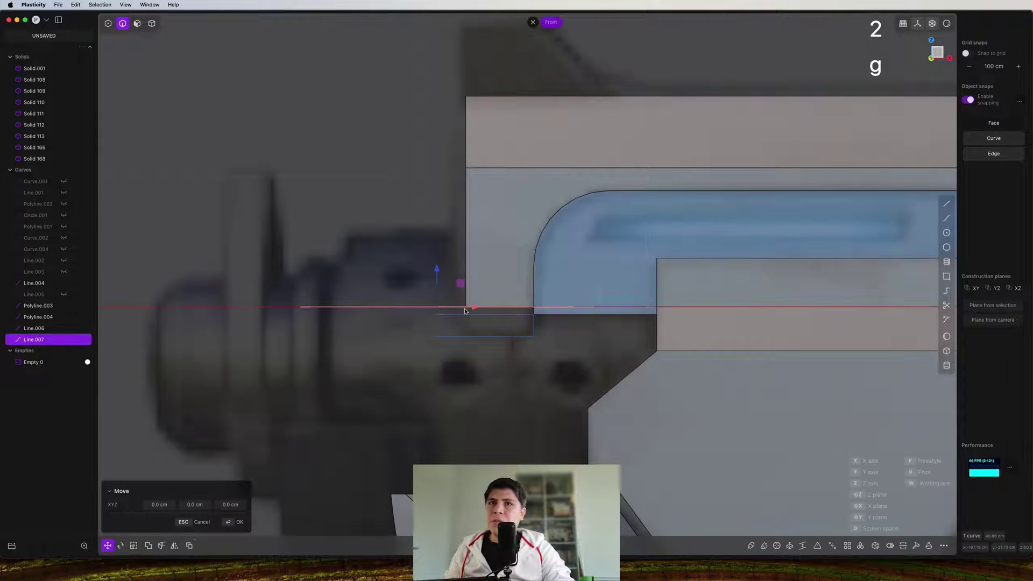
left_click(579, 311)
key("c")
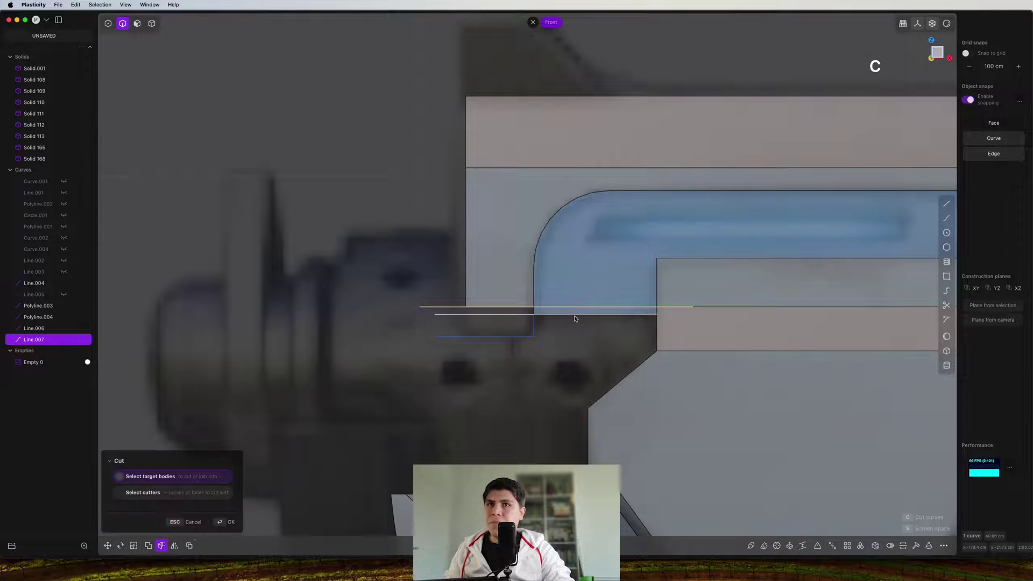
left_click(573, 313)
key("4")
key("4")
left_click(588, 311)
left_click(571, 313)
key("x")
Examine the upper body's slot, front cutout and inset panel in 3D and against the front reference image
scroll(573, 314, "down", 10)
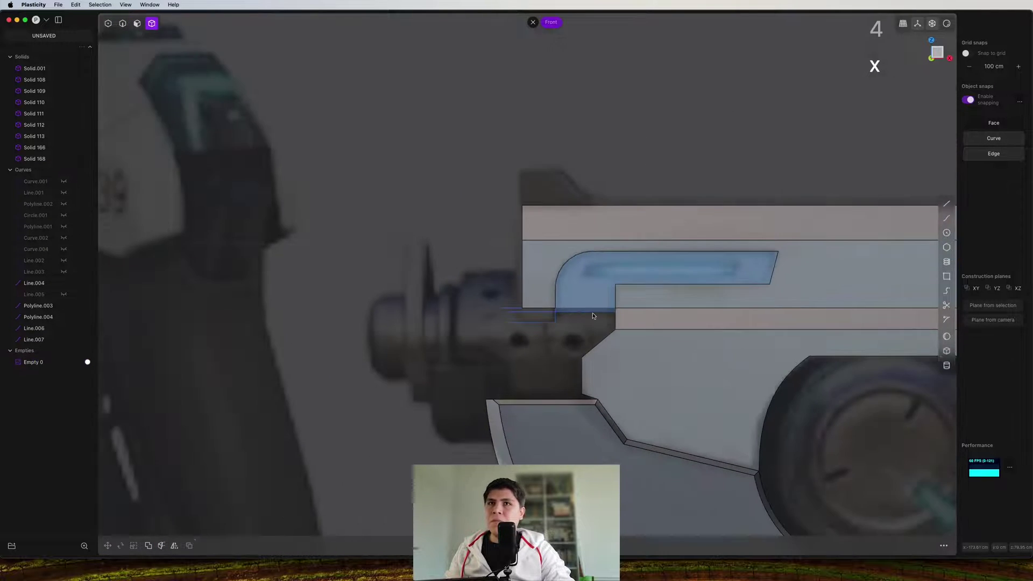
middle_click_drag(592, 316, 232, 321, "shift")
middle_click_drag(699, 325, 607, 291, "shift")
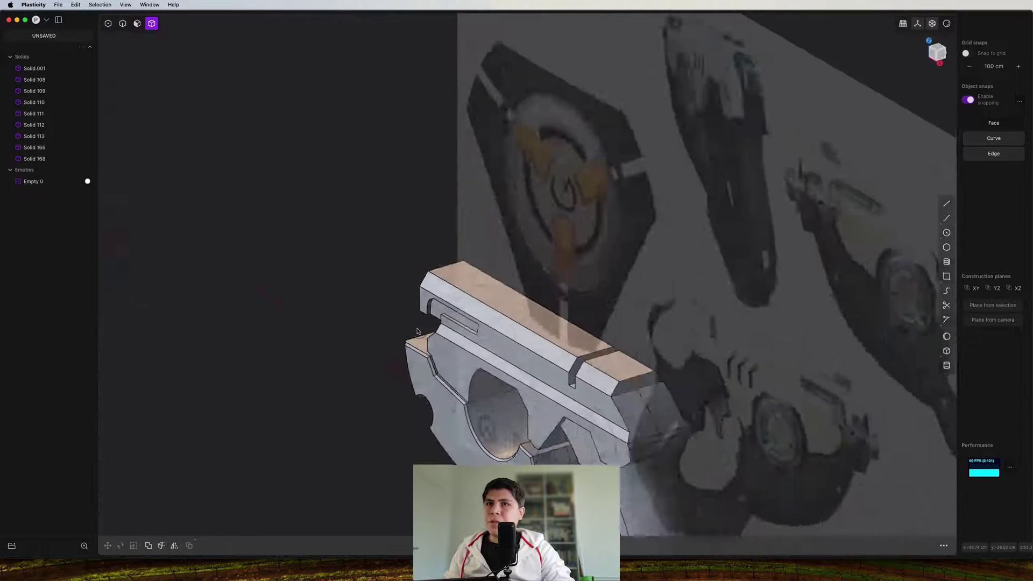
middle_click_drag(517, 259, 497, 189)
scroll(414, 211, "up", 3)
key("KP_1")
scroll(478, 279, "up", 8)
scroll(478, 291, "down", 4)
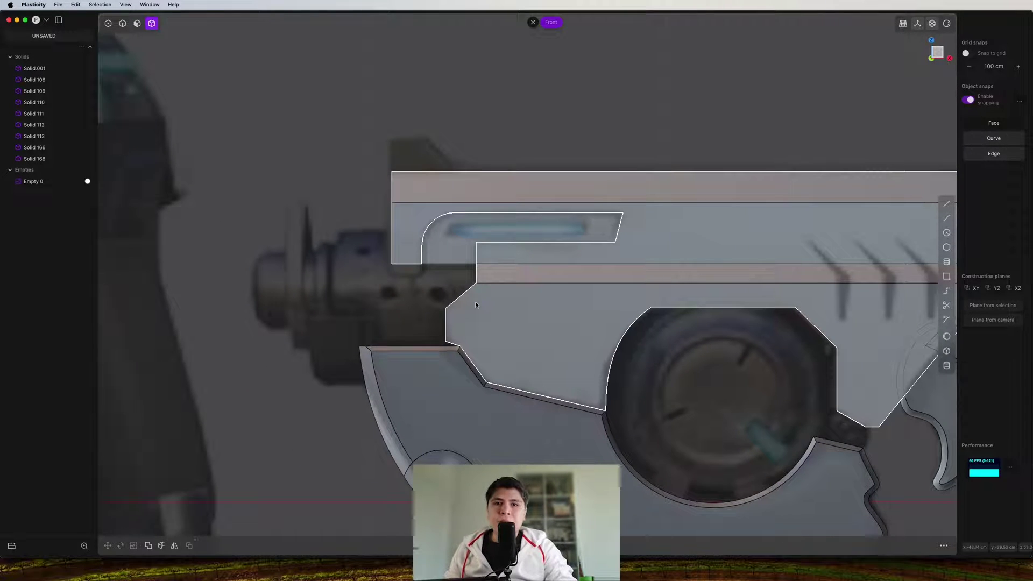
scroll(492, 300, "up", 2)
middle_click_drag(451, 286, 560, 315, "shift")
middle_click_drag(616, 286, 423, 306, "shift")
scroll(443, 276, "down", 4)
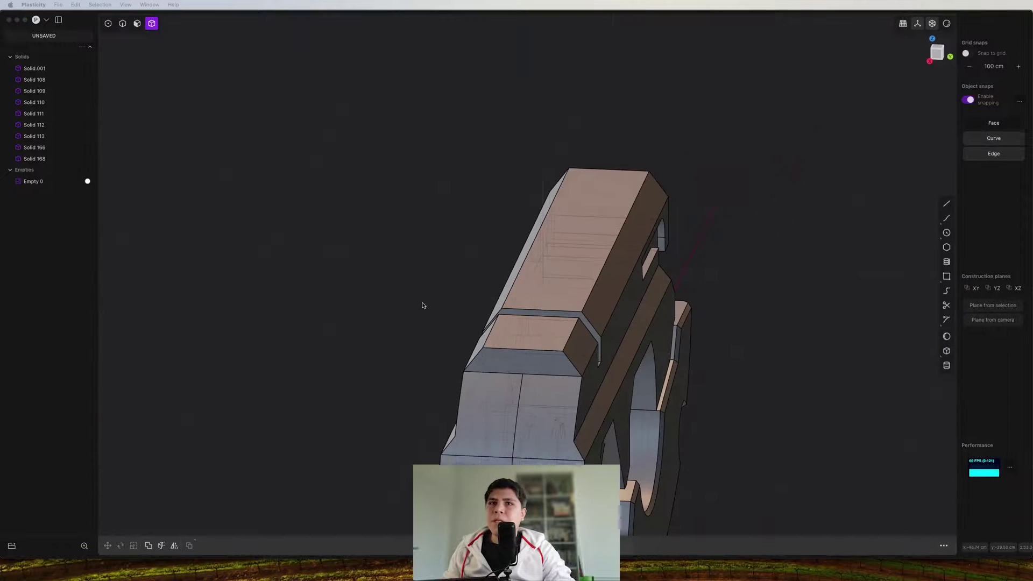
Imprint a pair of lengthwise lines, mirrored about the centreline, onto the upper body's top face
middle_click_drag(789, 106, 770, 221)
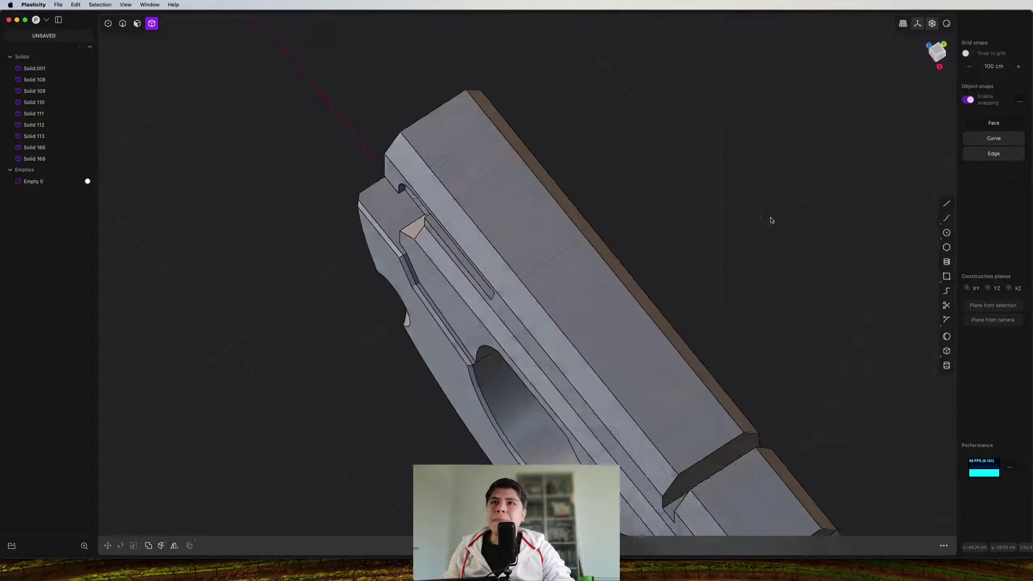
key("7")
middle_click_drag(683, 200, 596, 223, "shift")
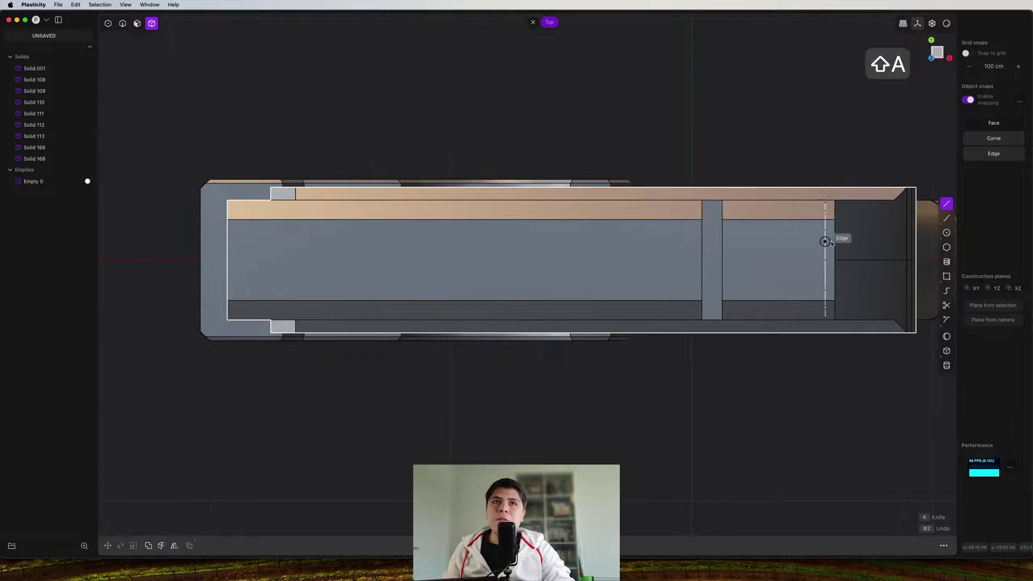
left_click(846, 237)
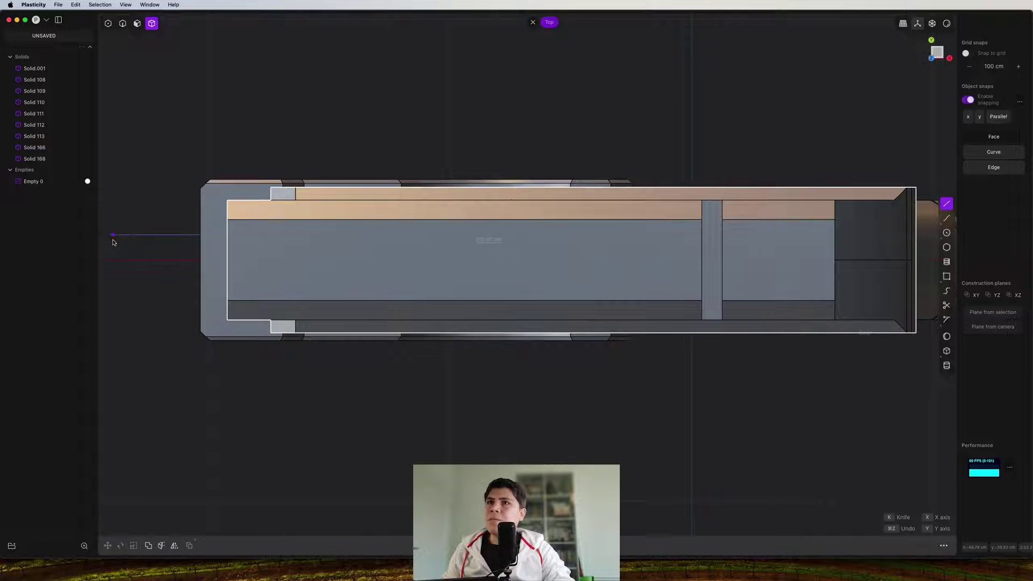
left_click(113, 240)
key("alt+x")
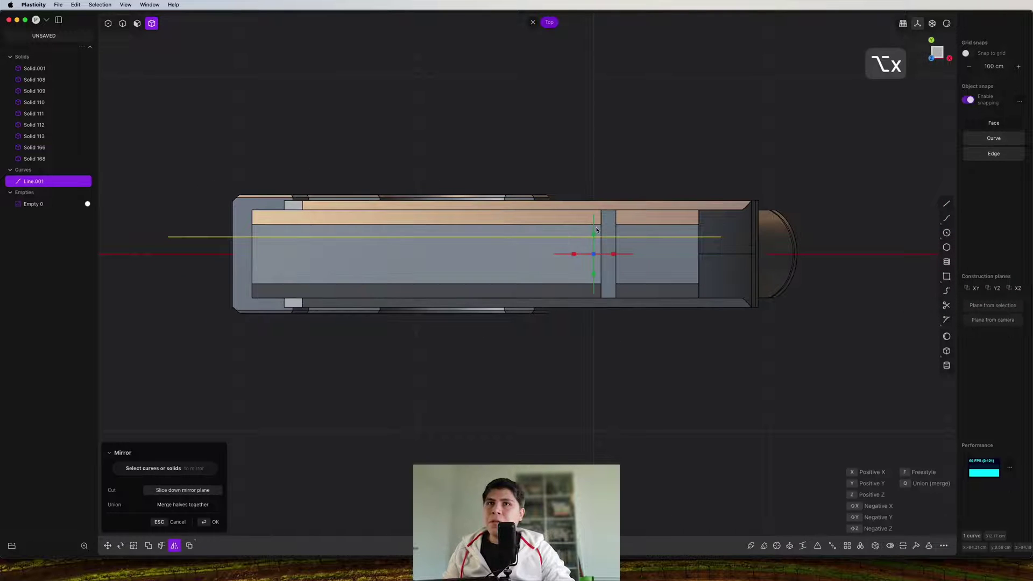
key("2")
key("shift+i")
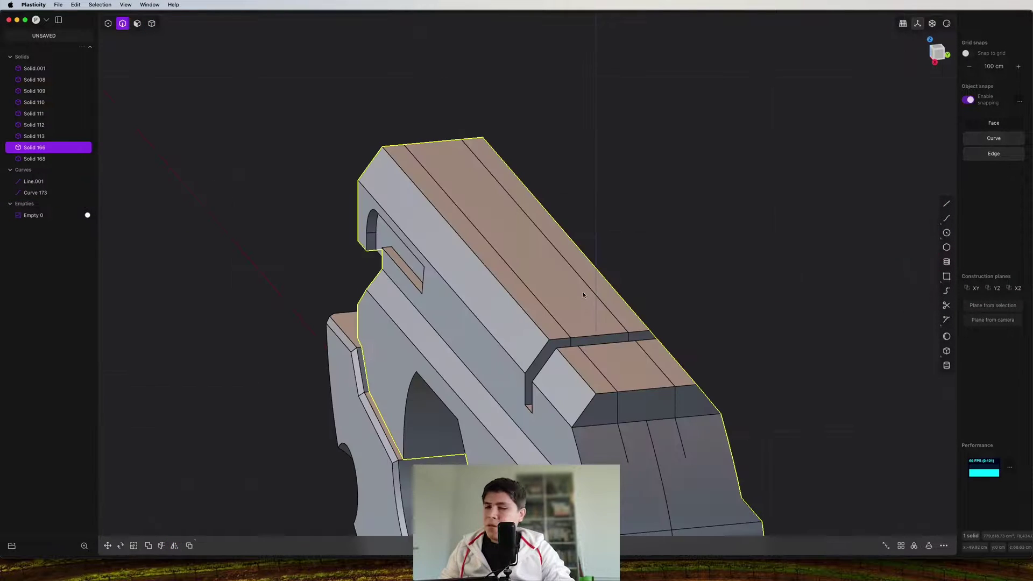
Extrude the two central top faces in front of and behind the slot upward about 1.59 cm as new bodies
key("3")
left_click(625, 371)
left_click(576, 311, "shift")
key("o")
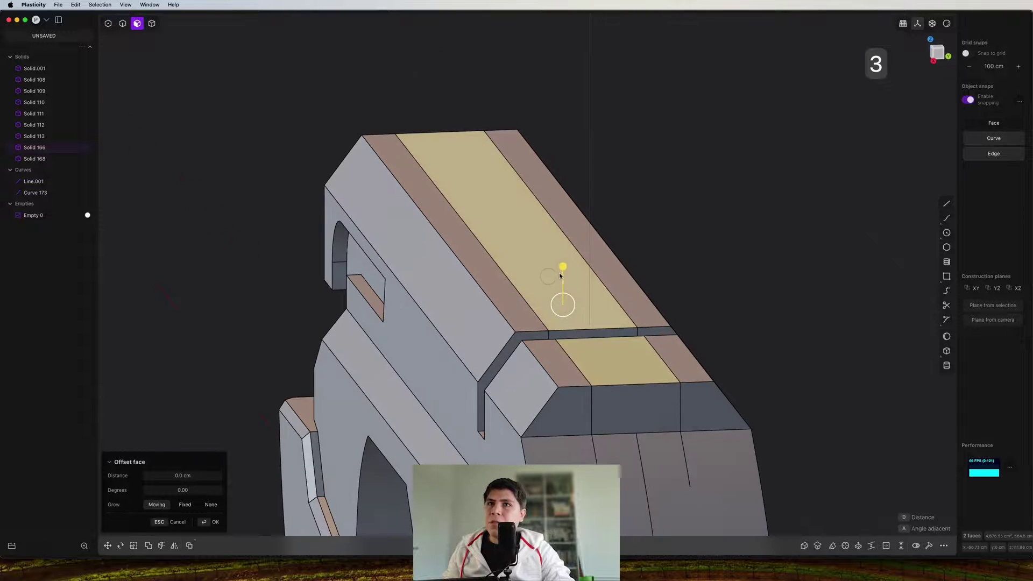
left_click_drag(561, 300, 560, 262)
key("e")
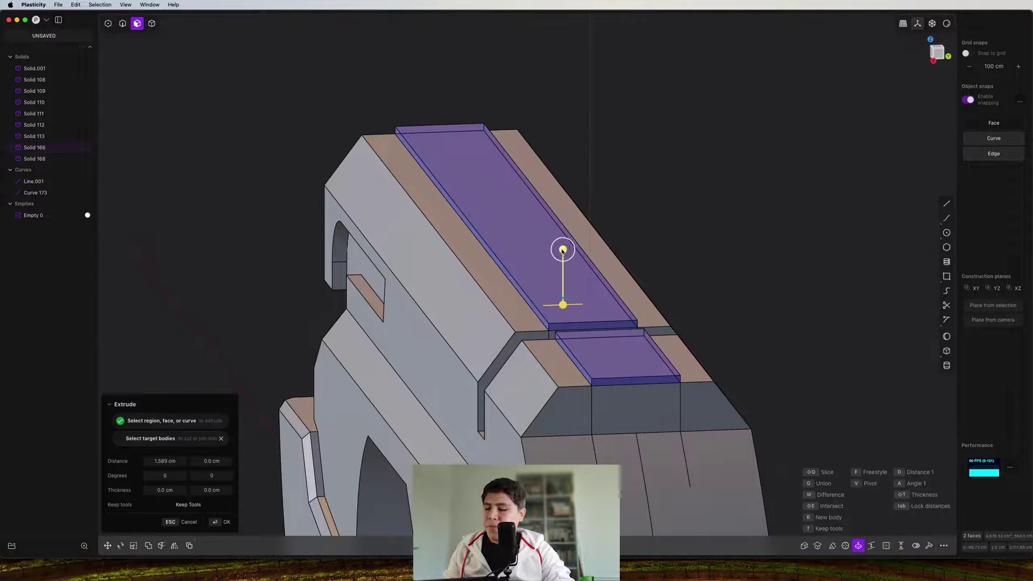
key("b")
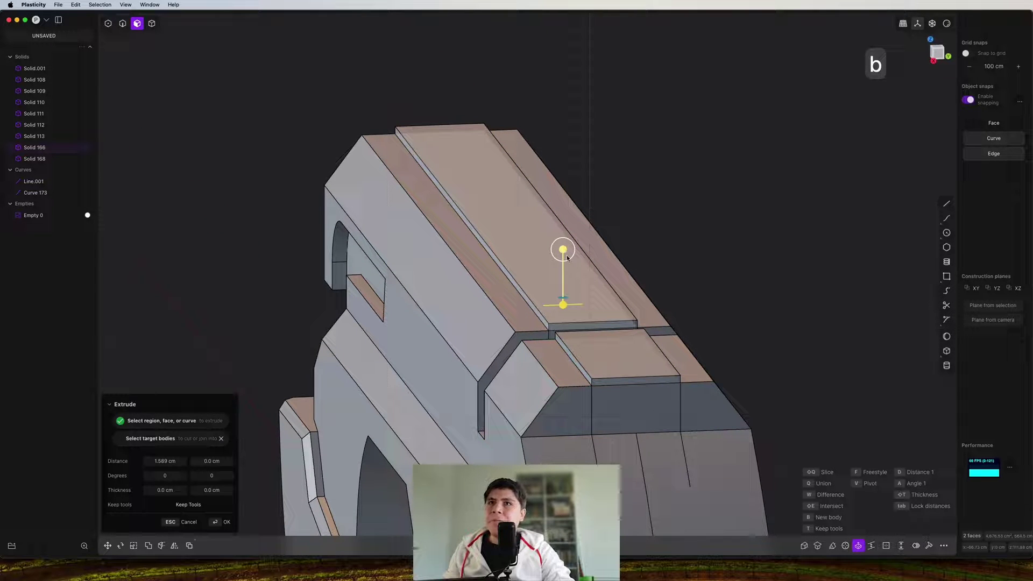
key("Return")
Offset the top faces of both raised strips upward about 11.2 cm, above the sights in the reference image
middle_click_drag(621, 276, 675, 295)
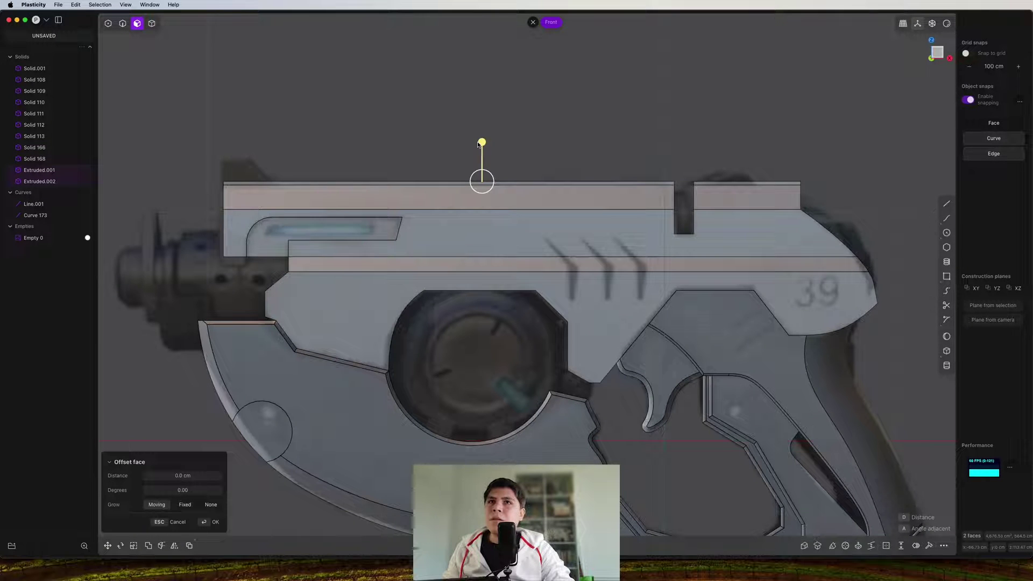
left_click_drag(483, 144, 483, 119)
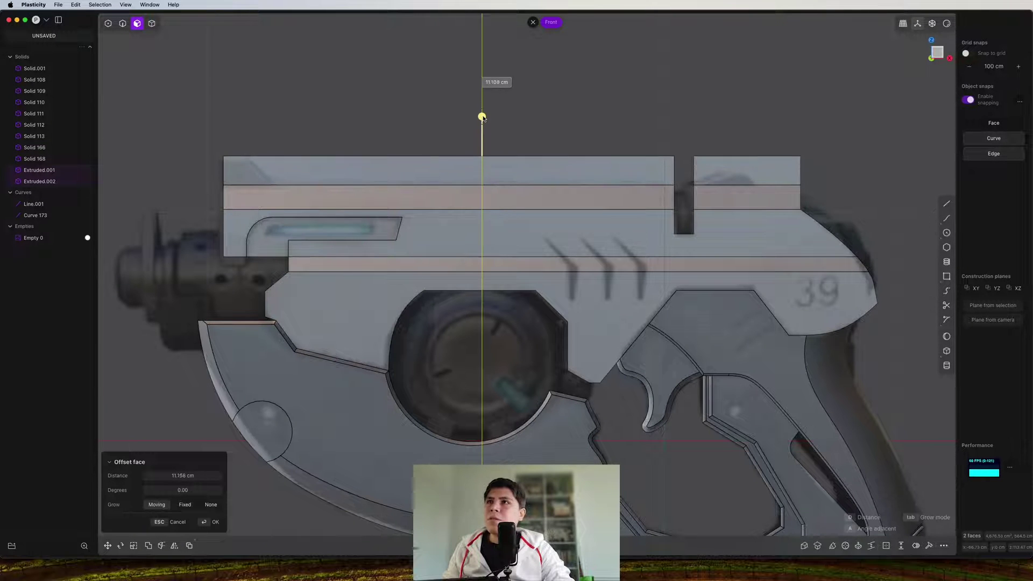
middle_click_drag(483, 116, 503, 168, "shift")
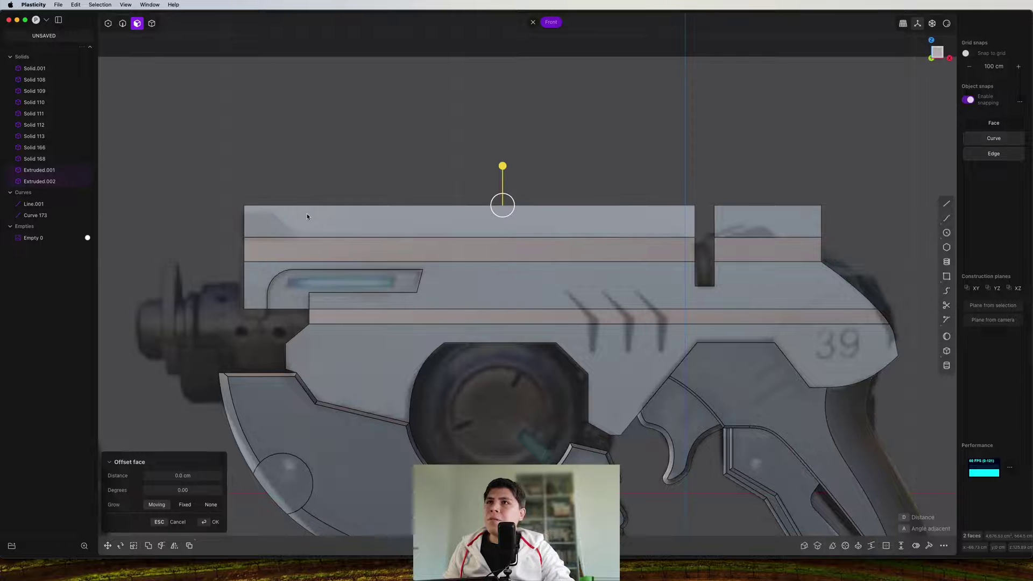
Trace the front sight, the low top rail and the rear sight from the reference image with one continuous polyline
scroll(309, 220, "up", 8)
middle_click_drag(316, 221, 727, 225, "shift")
key("1")
middle_click_drag(717, 143, 352, 233, "shift")
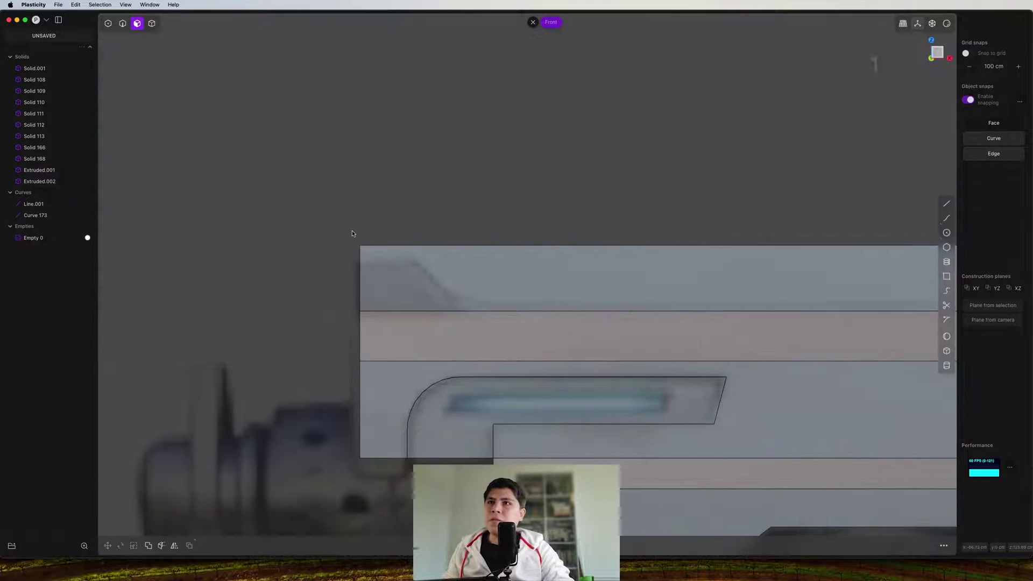
left_click(333, 264)
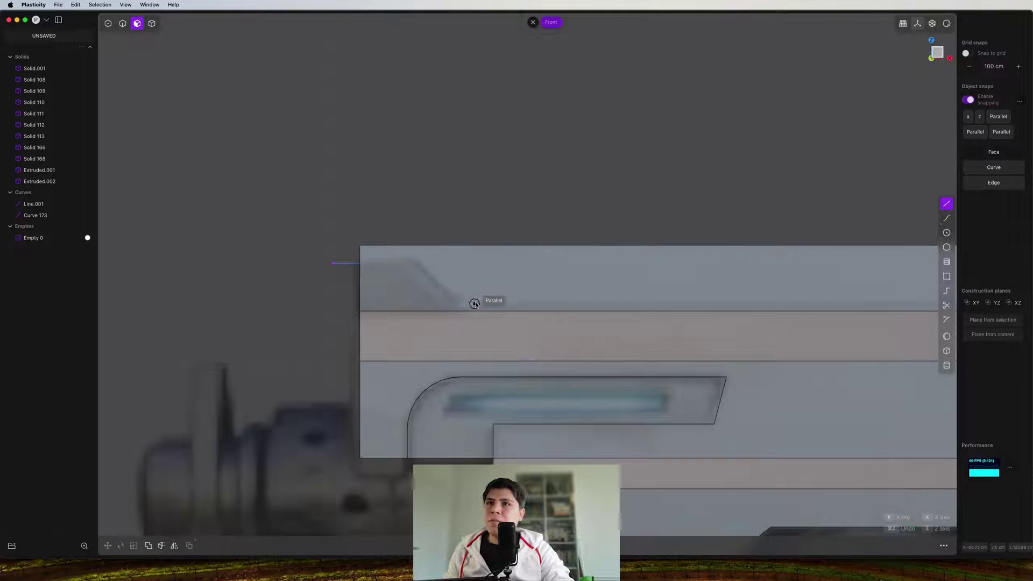
scroll(479, 299, "up", 5)
middle_click_drag(730, 257, 496, 244, "shift")
middle_click_drag(797, 301, 477, 294, "shift")
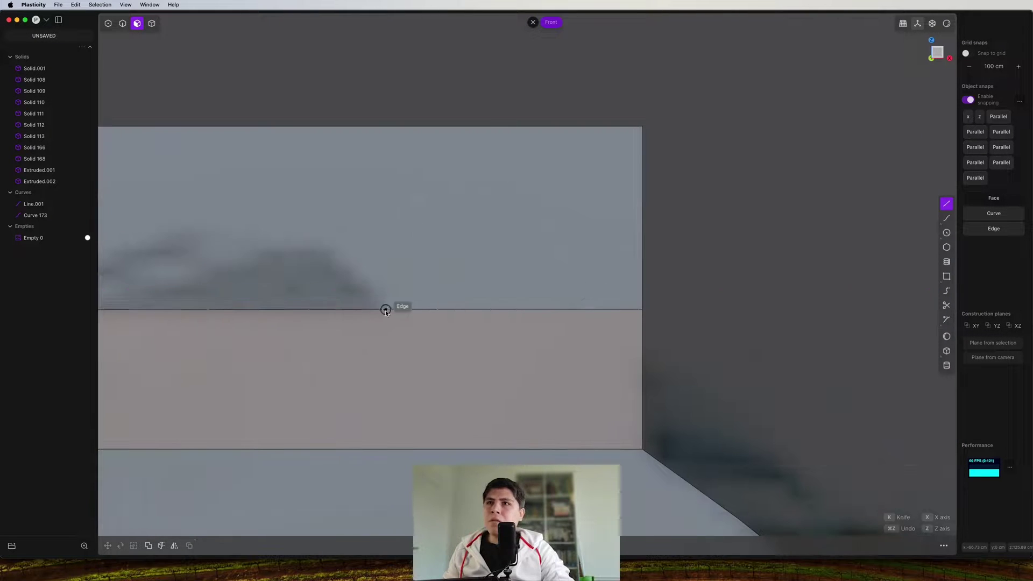
middle_click_drag(386, 308, 503, 291, "shift")
scroll(525, 295, "up", 5)
Cut both raised strips along the sight-profile polyline and delete their upper pieces
key("c")
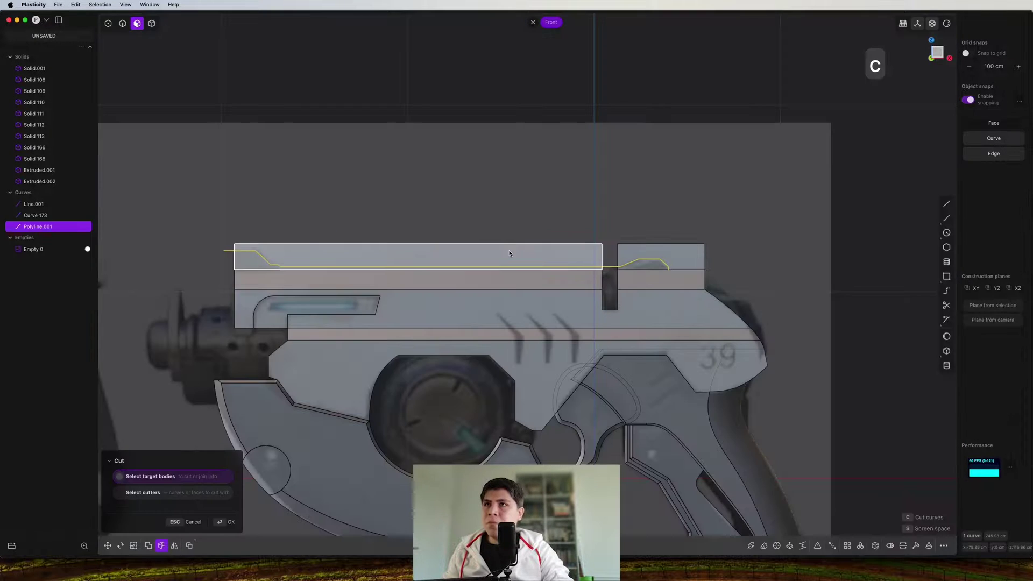
left_click(511, 254)
right_click(511, 254)
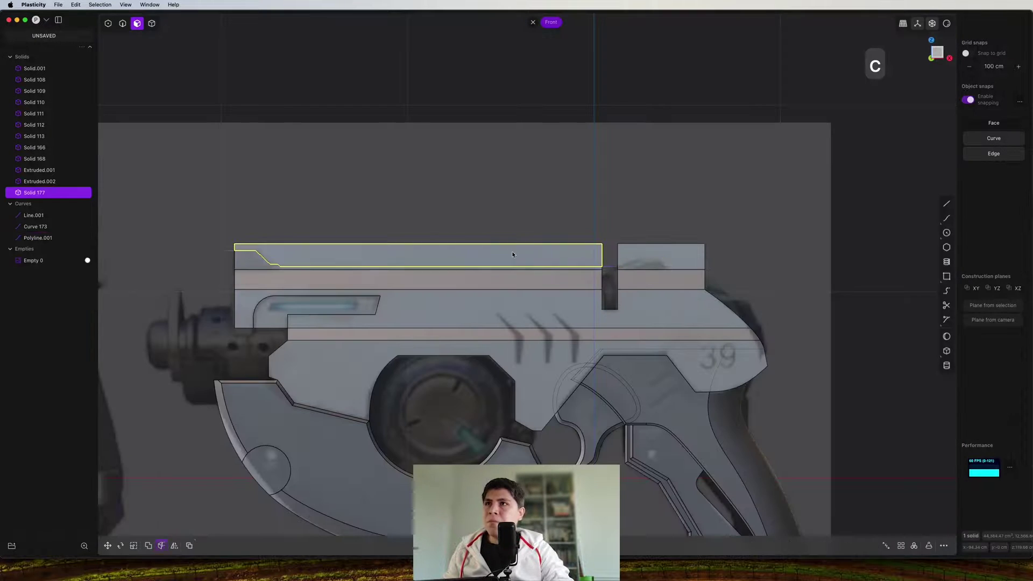
key("2")
left_click(665, 263)
key("c")
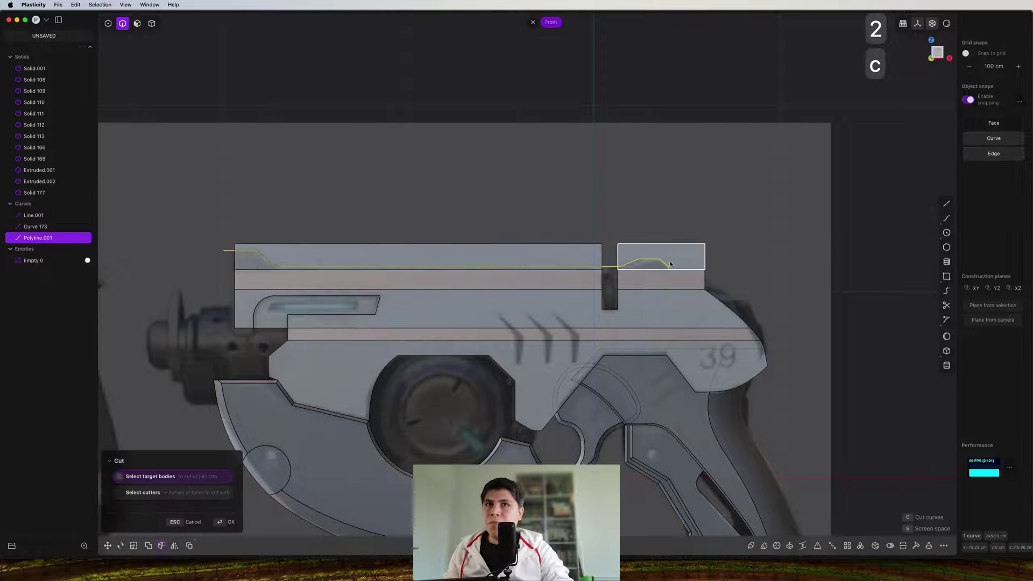
left_click(682, 259)
right_click(678, 263)
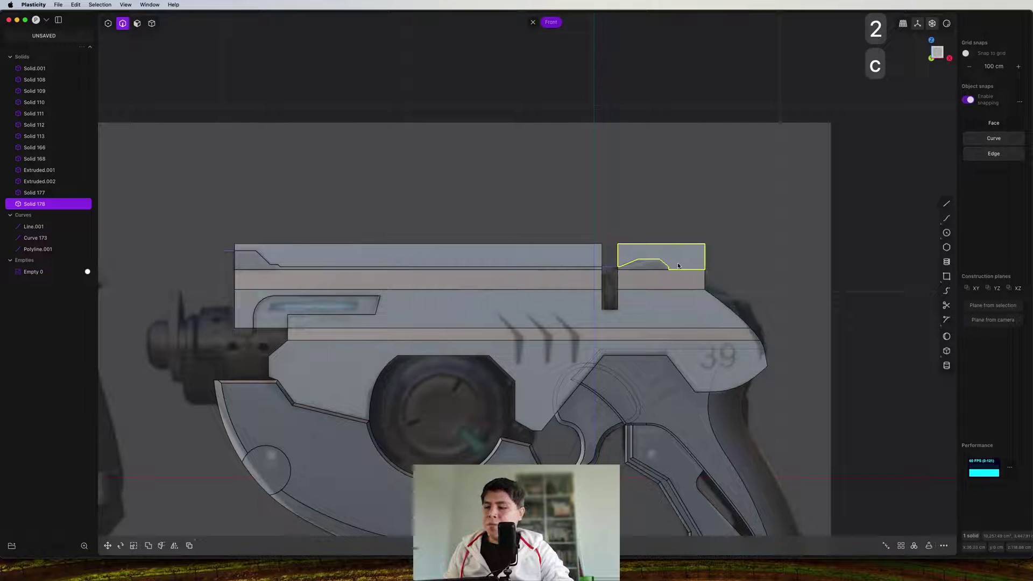
key("4")
left_click(576, 252)
key("x")
Draw a narrow centred rectangle over the front sight, cut the sight with it and delete the inner piece
left_click(949, 58)
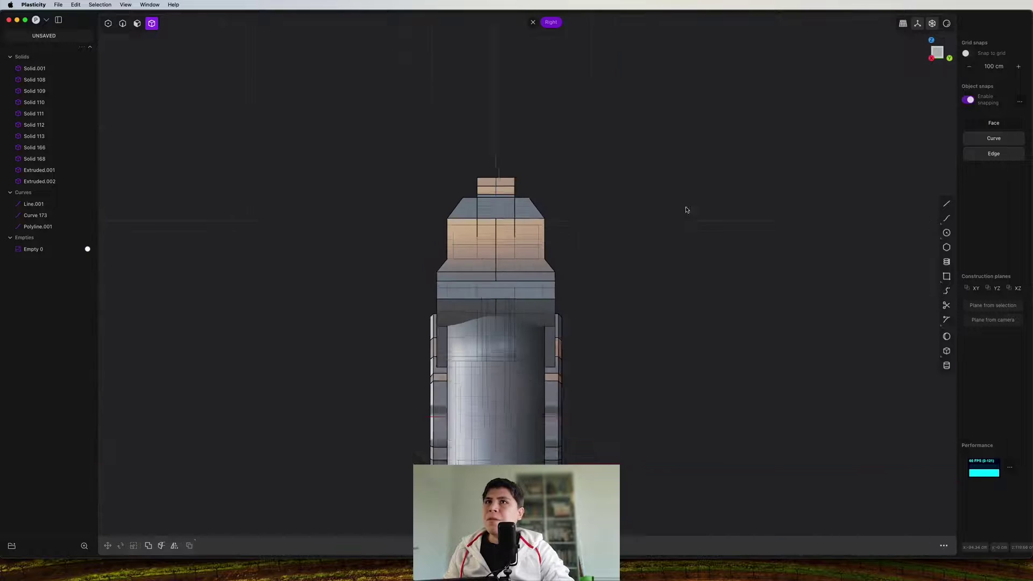
scroll(538, 153, "up", 10)
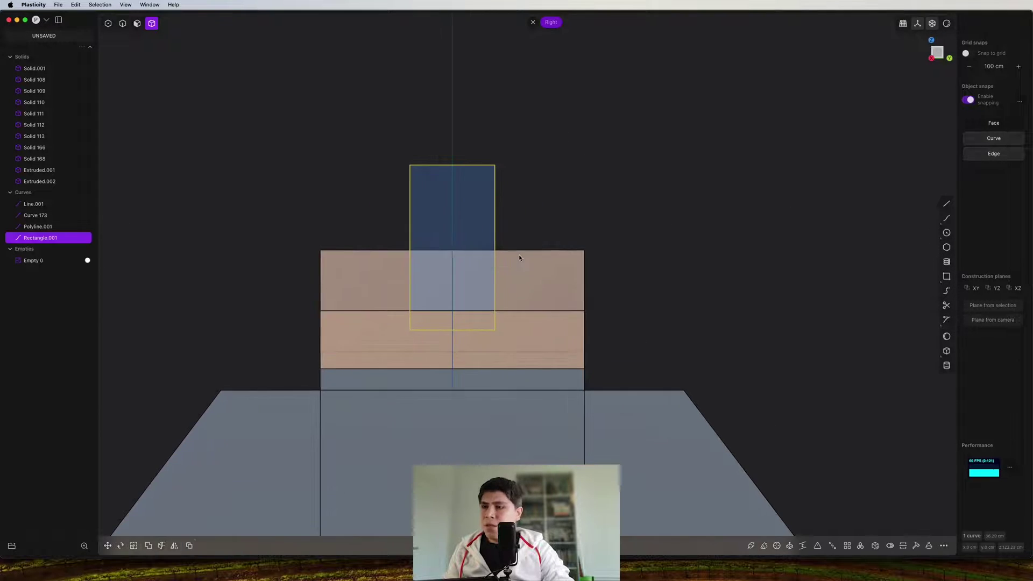
key("c")
left_click(534, 290)
right_click(536, 290)
scroll(540, 290, "down", 5)
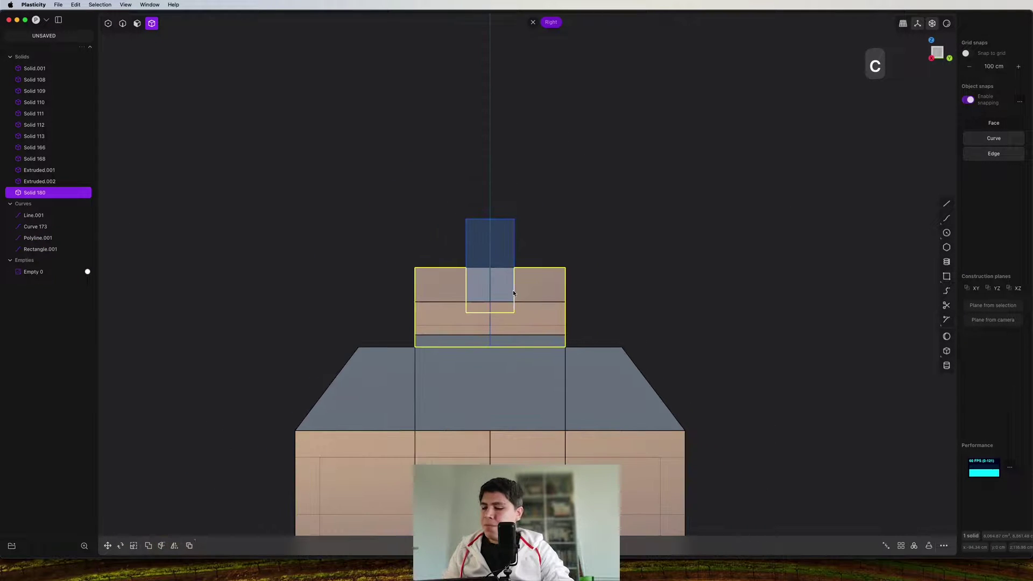
key("4")
left_click(492, 288)
key("x")
Cut the rear sight with the same rectangle and delete the inner piece to form its notch
middle_click_drag(492, 287, 406, 291)
scroll(535, 313, "down", 4)
scroll(469, 302, "down", 6)
left_click(939, 58)
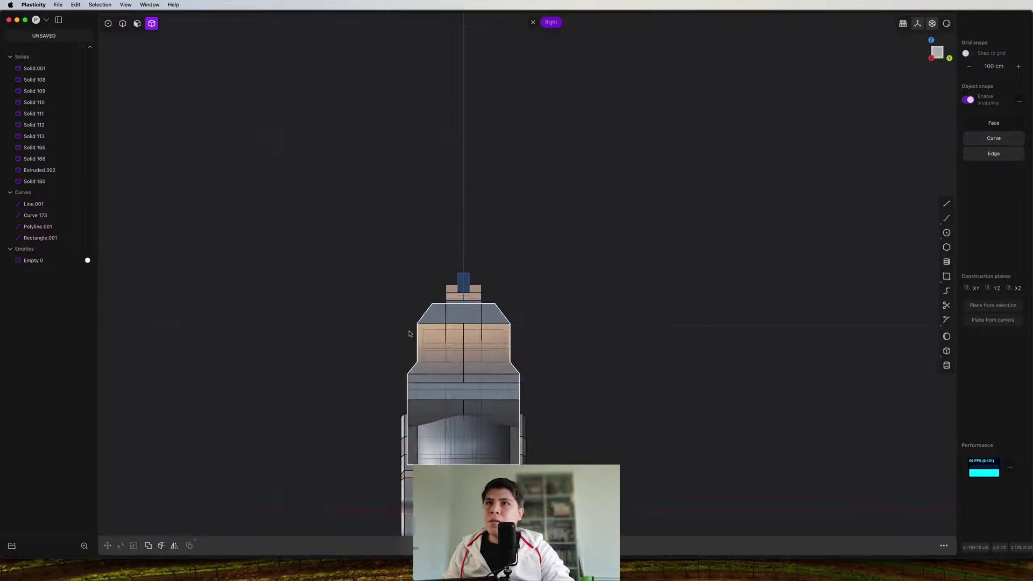
scroll(463, 247, "up", 5)
key("2")
left_click(469, 255)
scroll(469, 255, "up", 2)
key("c")
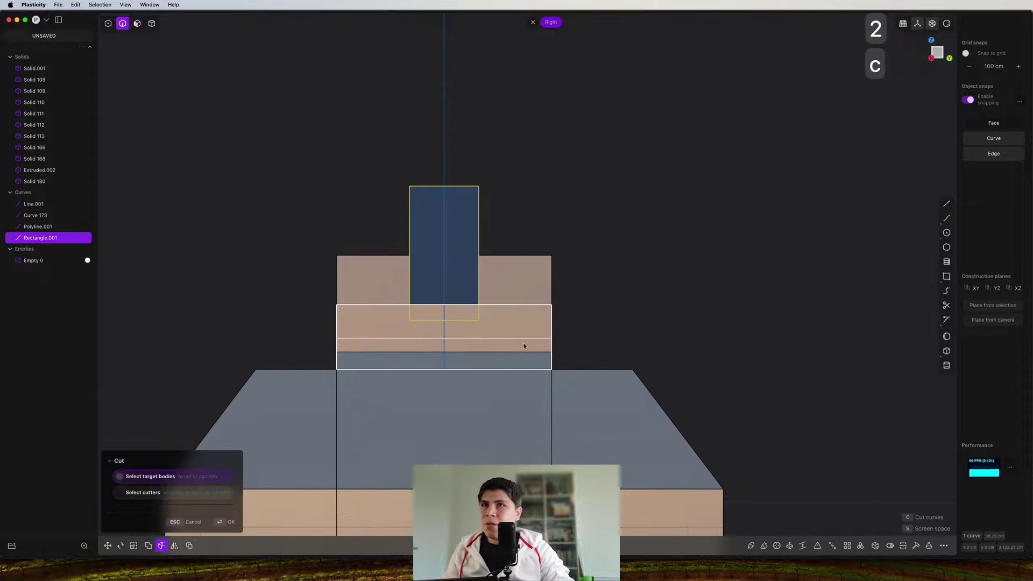
left_click(504, 335)
left_click(461, 311)
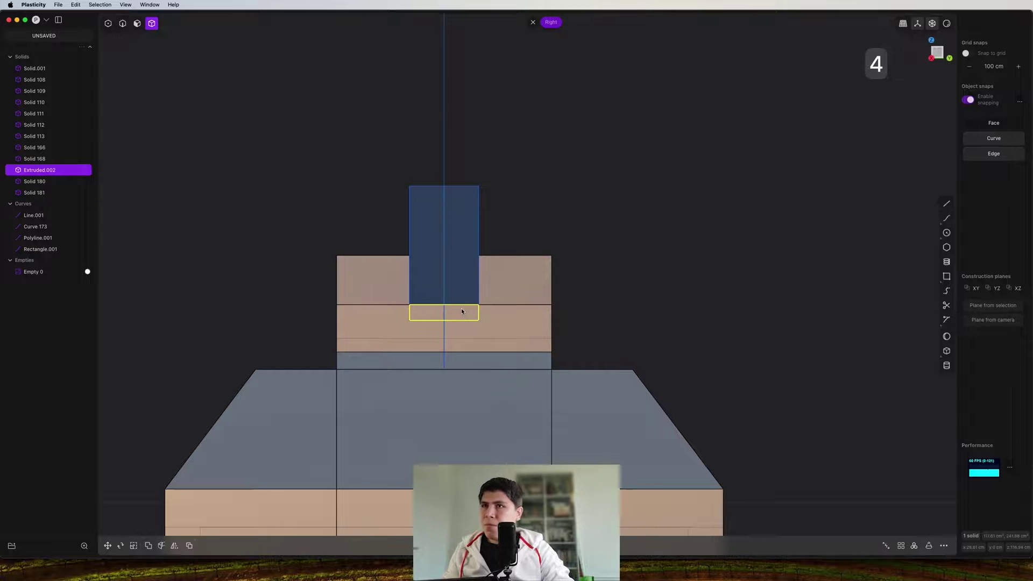
key("x")
Chamfer the front sight's two outer top edges by about 4.27 cm and bevel the rear sight's outer top edges
scroll(461, 310, "down", 6)
middle_click_drag(462, 310, 543, 255)
scroll(417, 215, "up", 4)
key("2")
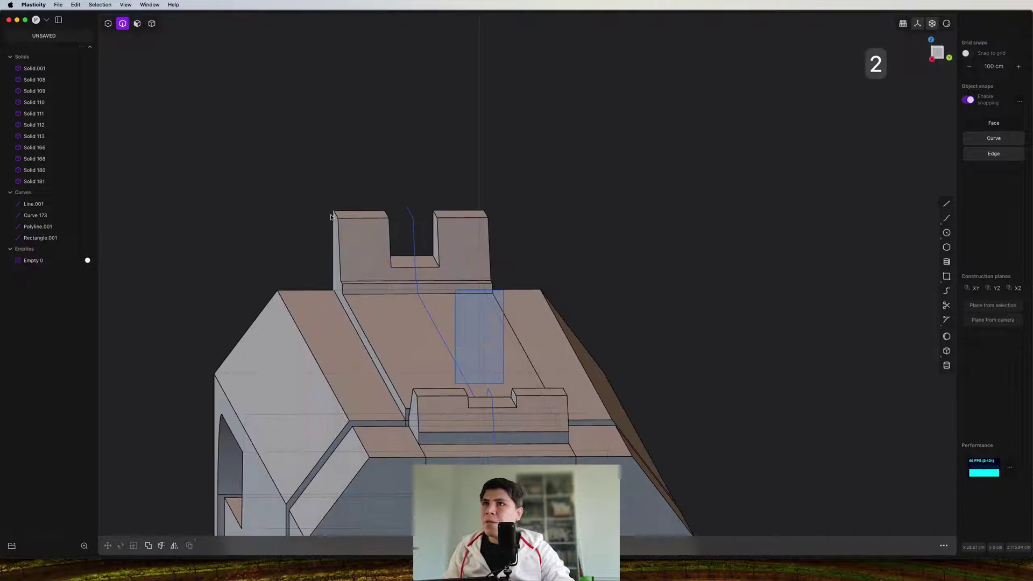
left_click(383, 220)
key("f")
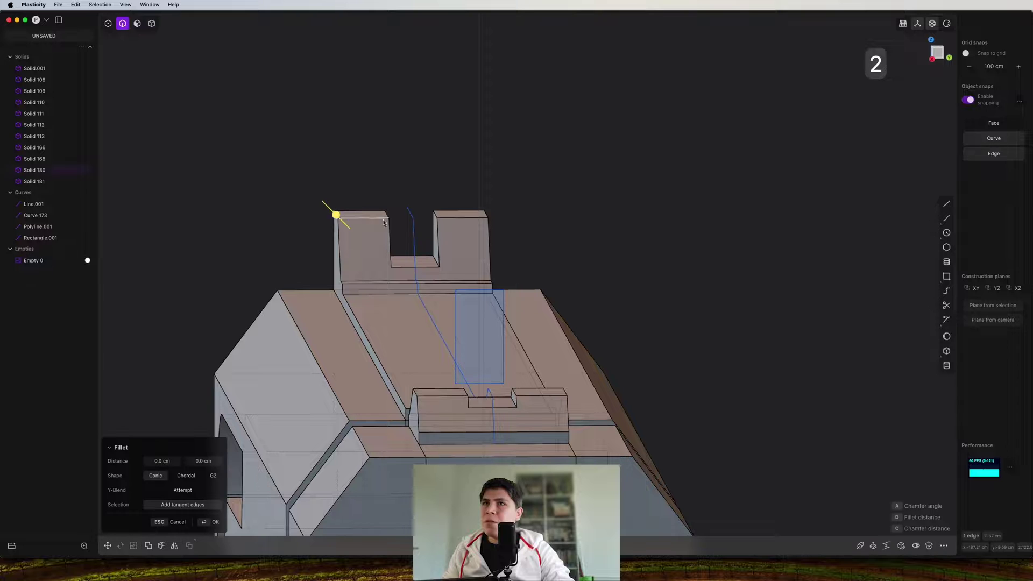
left_click(485, 216)
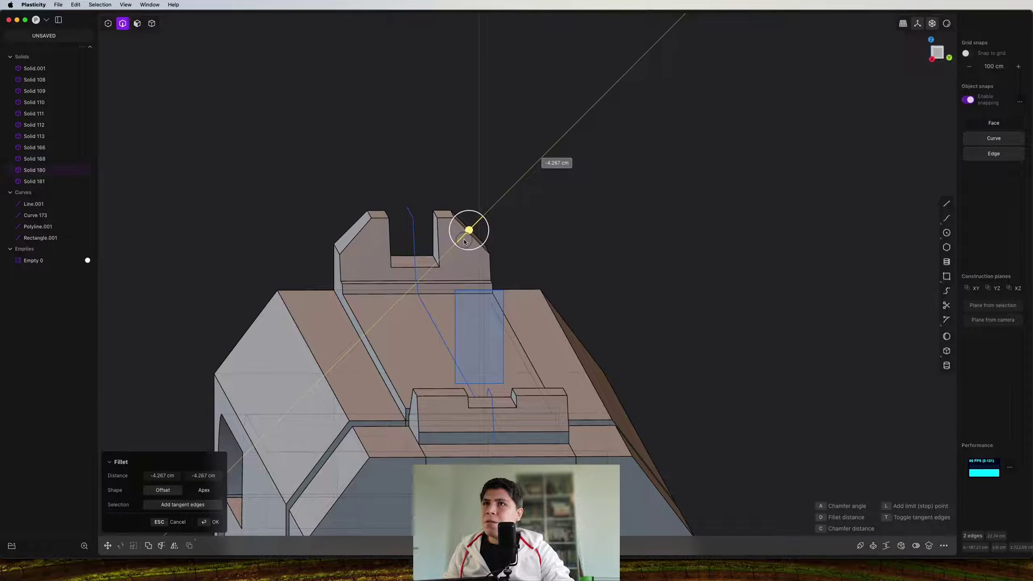
middle_click_drag(465, 242, 471, 336)
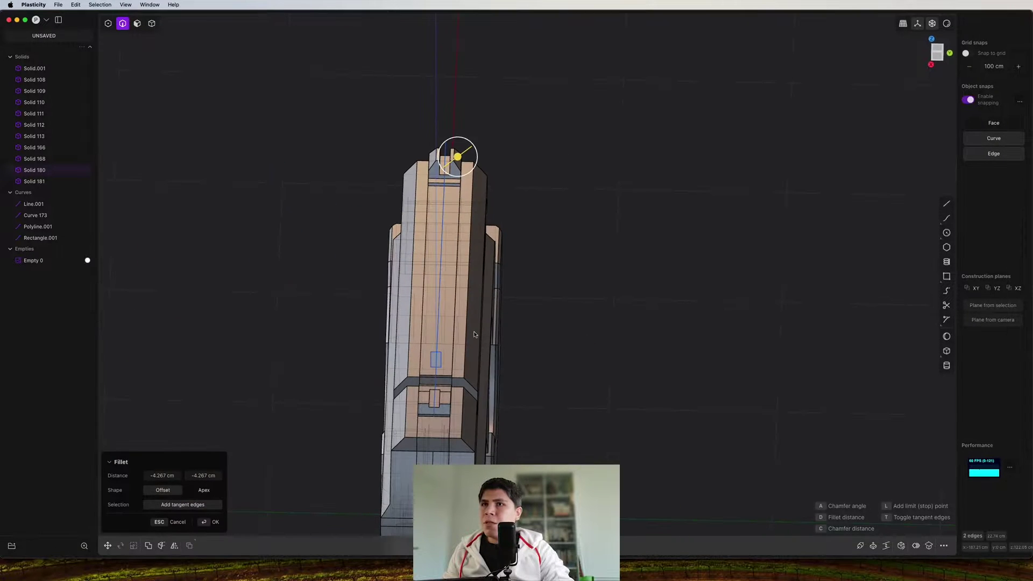
scroll(444, 402, "up", 5)
middle_click_drag(445, 401, 486, 325)
scroll(404, 377, "up", 5)
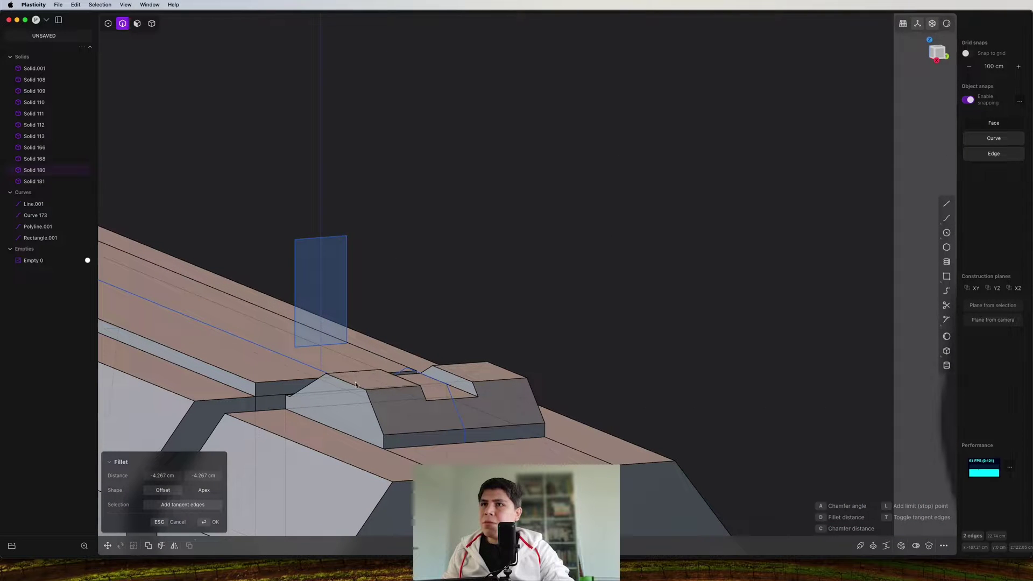
middle_click_drag(511, 373, 602, 279)
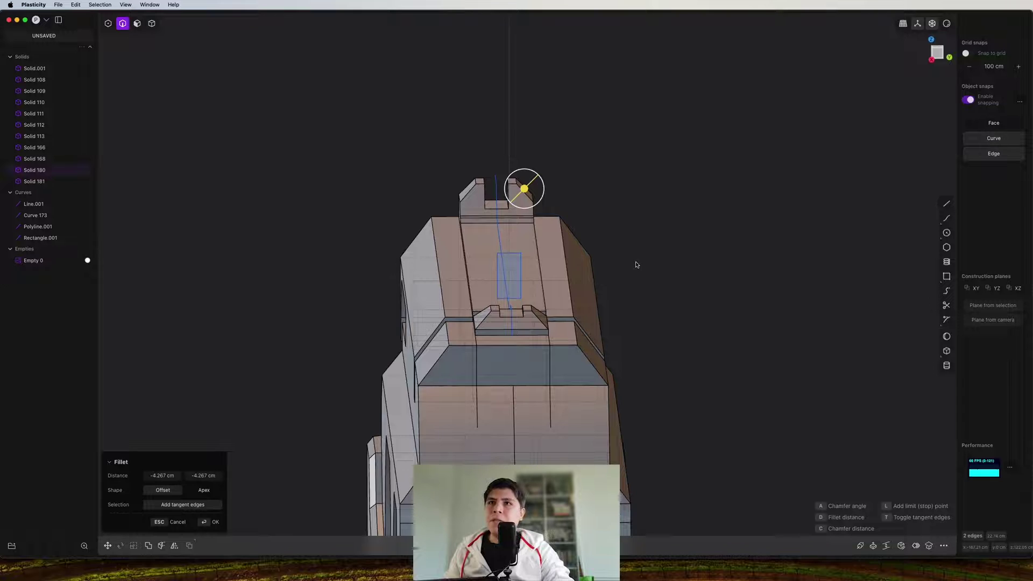
key("Return")
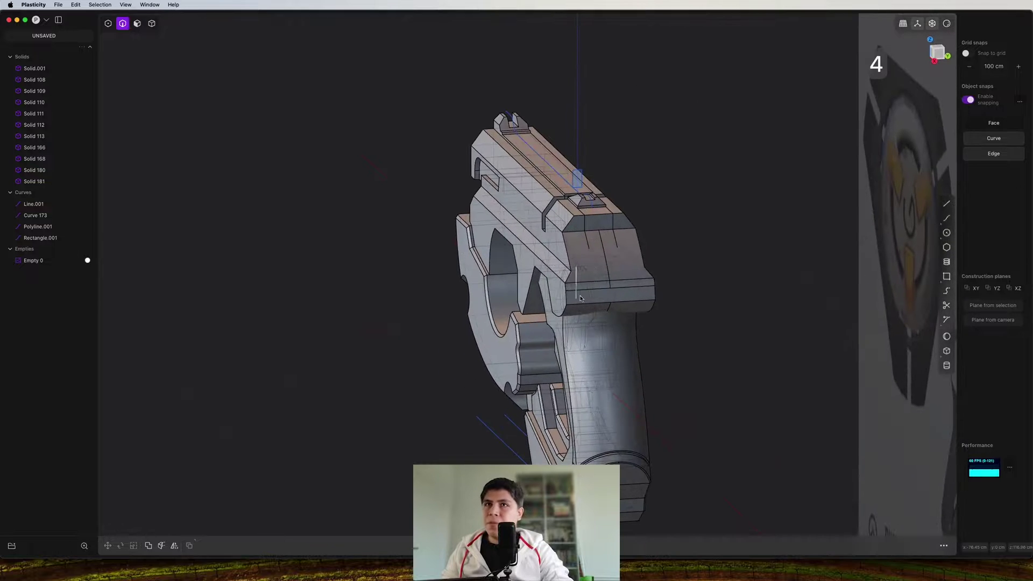
Select all the pistol's solids and run the command found by searching for "red"
left_click_drag(614, 254, 428, 466)
middle_click_drag(435, 442, 442, 329, "shift")
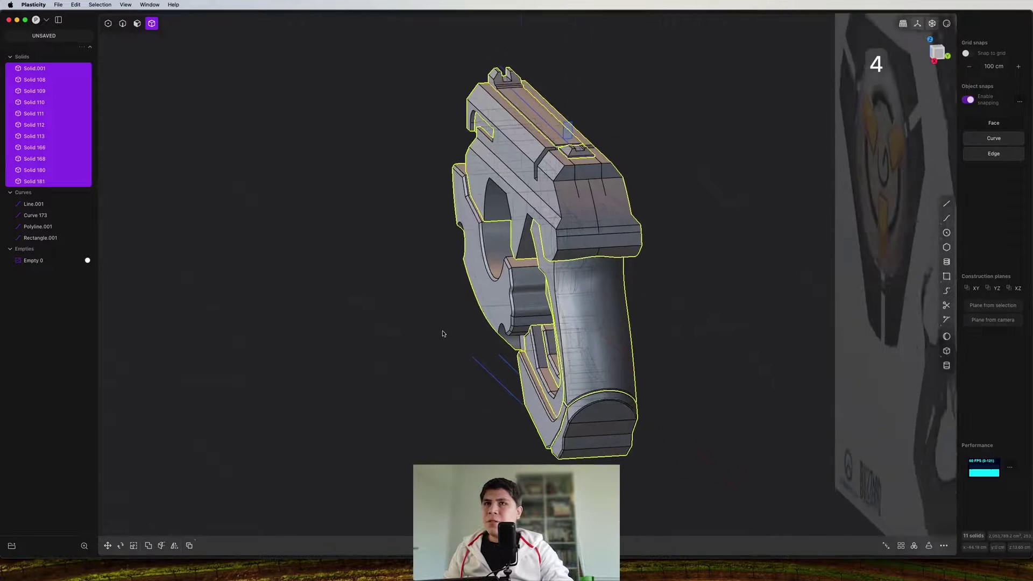
scroll(444, 326, "down", 5)
type("fred")
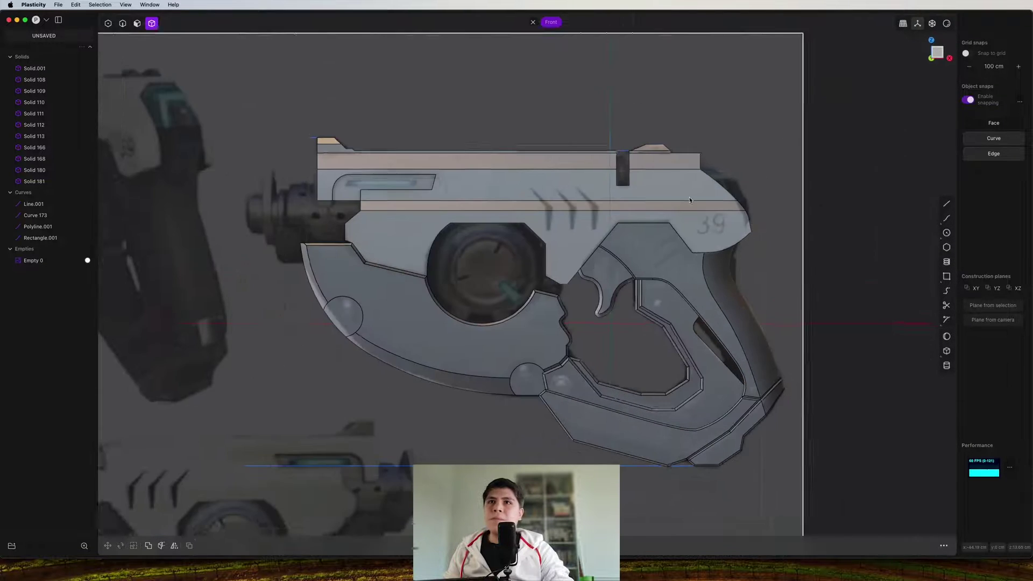
Trace the first angled side groove of the reference image with a closed polyline
scroll(602, 237, "up", 5)
middle_click_drag(602, 238, 635, 263, "shift")
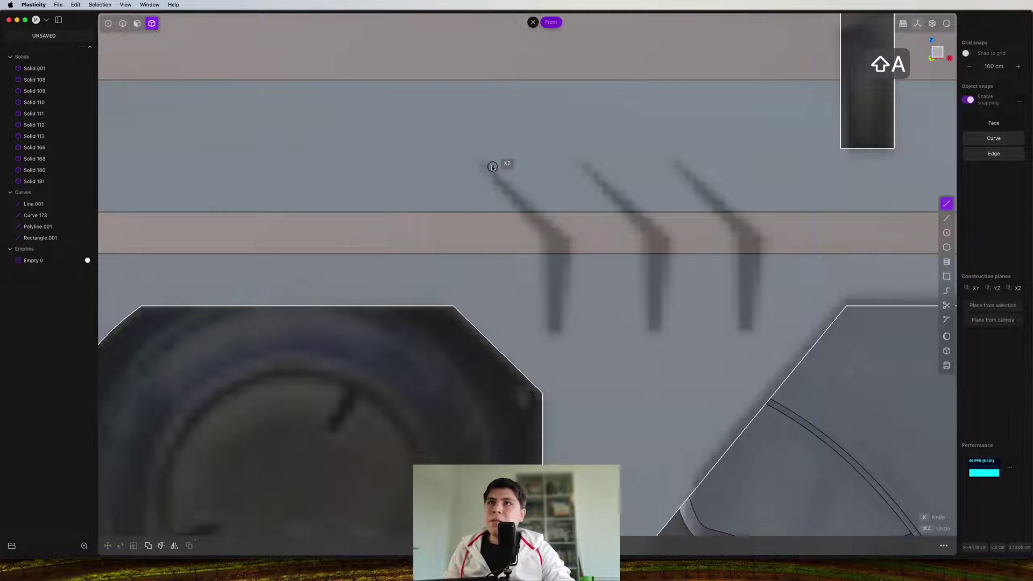
left_click(470, 157)
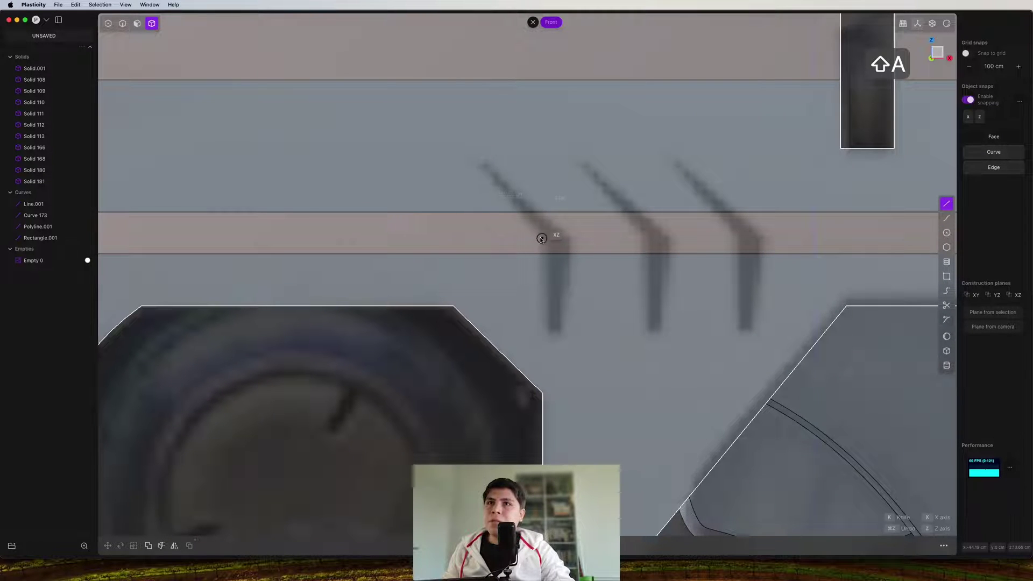
left_click(484, 161)
scroll(687, 258, "up", 5)
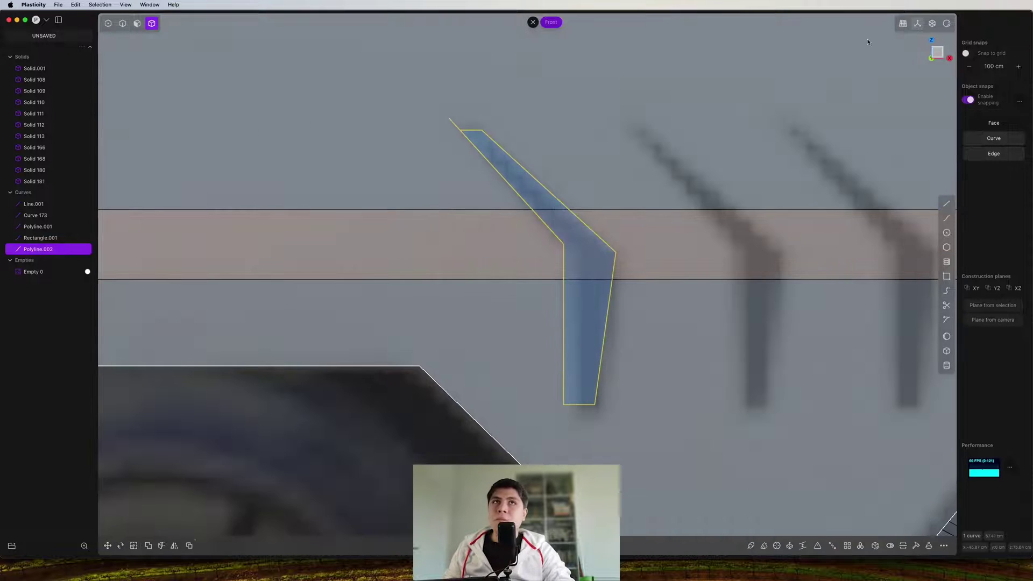
Duplicate the groove outline twice and place the copies over the second and third grooves of the reference
key("shift+d")
left_click_drag(528, 280, 803, 279)
right_click(673, 280)
key("shift+d")
right_click(803, 280)
Select the three groove outlines and imprint them onto the pistol's upper body
key("2")
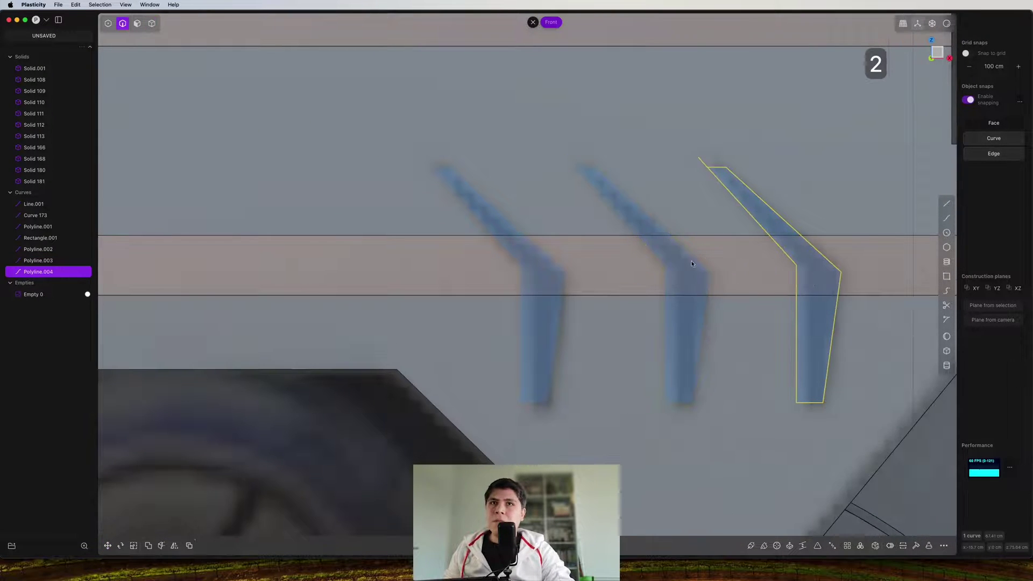
left_click_drag(702, 264, 648, 301)
left_click_drag(854, 247, 513, 270)
key("shift+i")
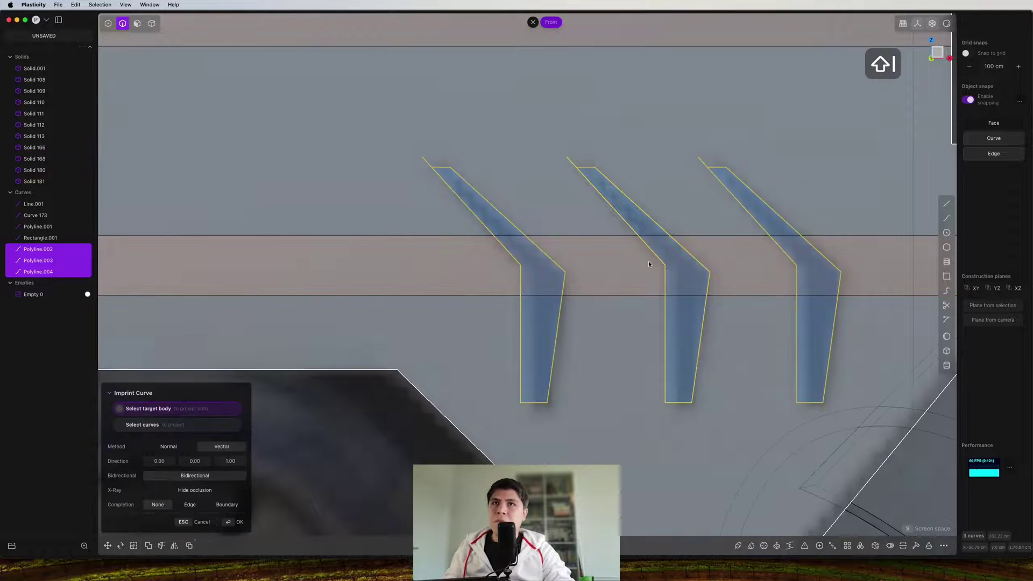
left_click(648, 262)
right_click(648, 263)
Extrude all the faces inside the three imprinted groove outlines inward to recess them into the upper body
middle_click_drag(648, 264, 720, 322)
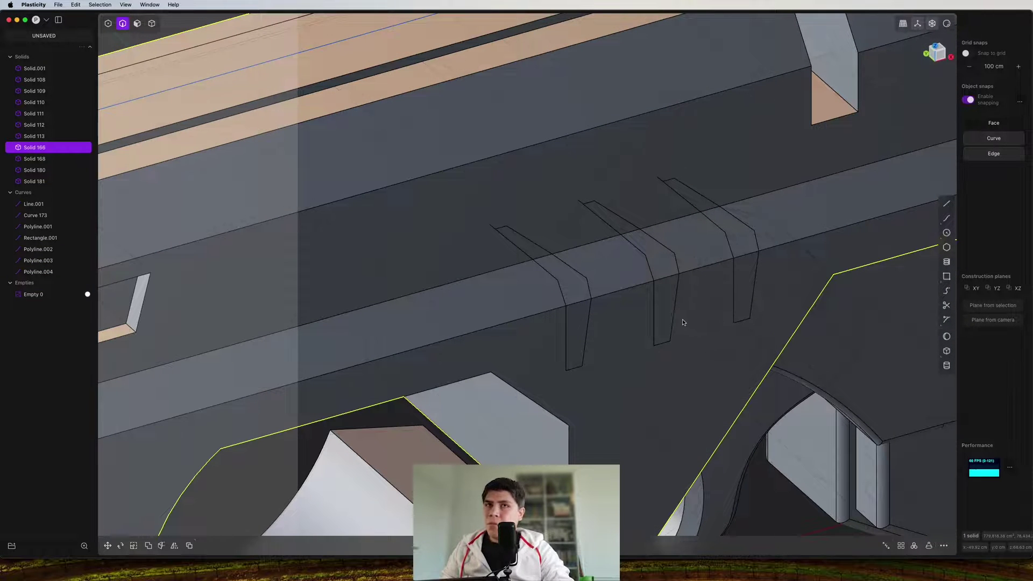
left_click(661, 266)
left_click(618, 225, "shift")
left_click(702, 207, "shift")
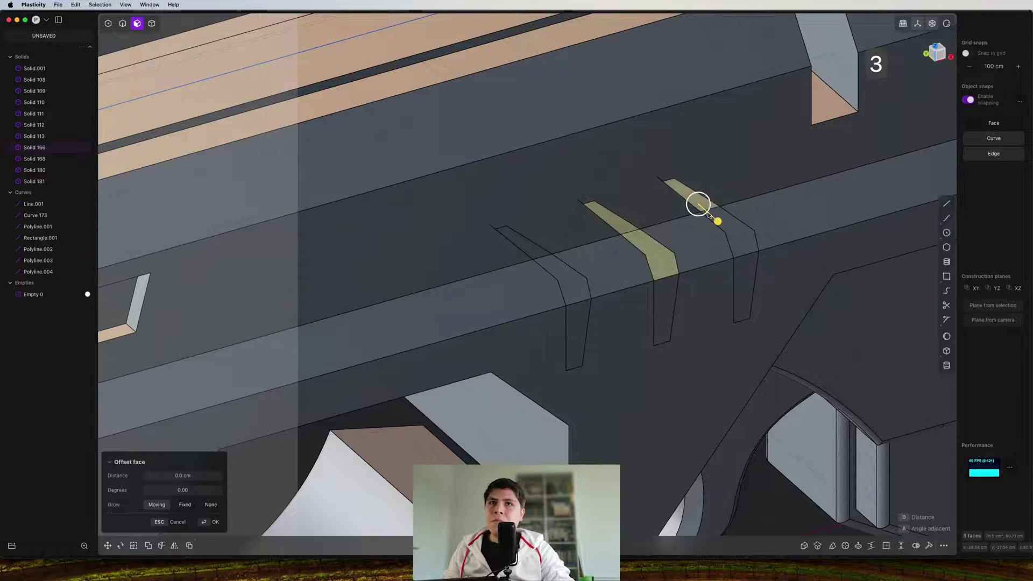
left_click(747, 274, "shift")
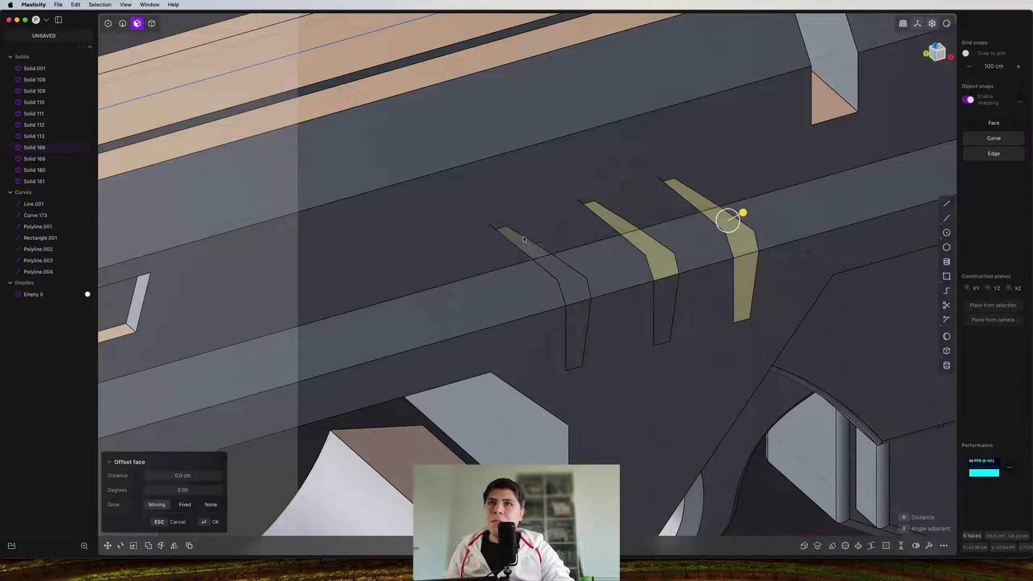
left_click(524, 240, "shift")
left_click(571, 280, "shift")
left_click(576, 323, "shift")
left_click(664, 309, "shift")
middle_click_drag(664, 312, 654, 357)
left_click_drag(673, 316, 662, 306)
middle_click_drag(662, 306, 678, 322)
key("Escape")
key("e")
left_click_drag(678, 320, 698, 314)
middle_click_drag(699, 314, 608, 312)
key("Return")
scroll(535, 261, "down", 5)
key("shift+super+e")
scroll(620, 250, "up", 5)
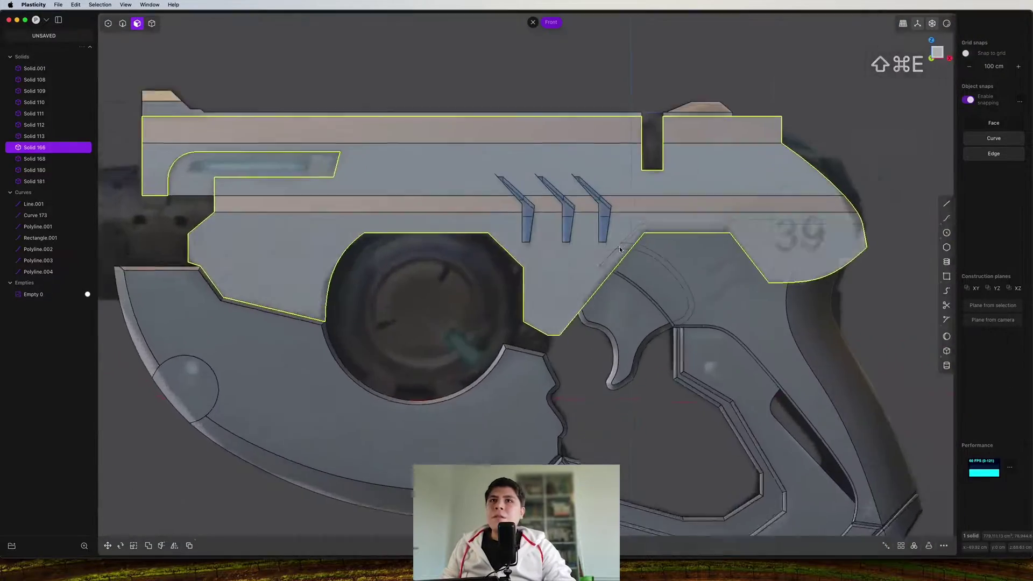
scroll(620, 250, "up", 5)
key("2")
scroll(623, 242, "down", 4)
left_click(717, 191)
scroll(609, 199, "down", 4)
middle_click_drag(227, 194, 450, 251, "shift")
scroll(451, 251, "up", 3)
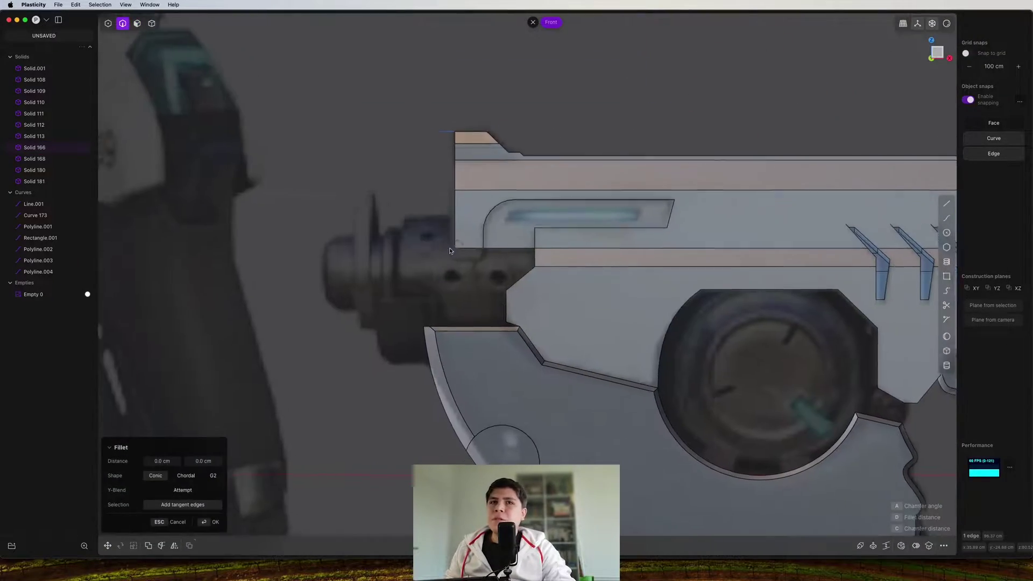
middle_click_drag(442, 297, 443, 304, "shift")
key("Escape")
Create a barrel cylinder with a radius of about 13.26 cm and height of about 60.4 cm, then move it along X into the pistol's front
middle_click_drag(381, 284, 389, 297, "shift")
scroll(395, 322, "down", 3)
middle_click_drag(399, 334, 579, 320, "shift")
scroll(615, 305, "up", 5)
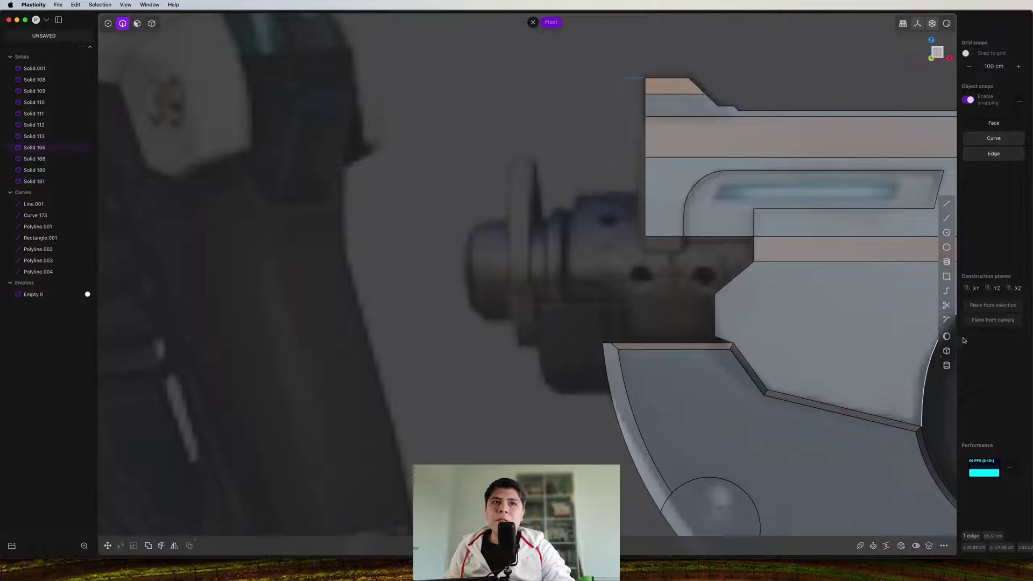
left_click(945, 366)
scroll(537, 282, "up", 4)
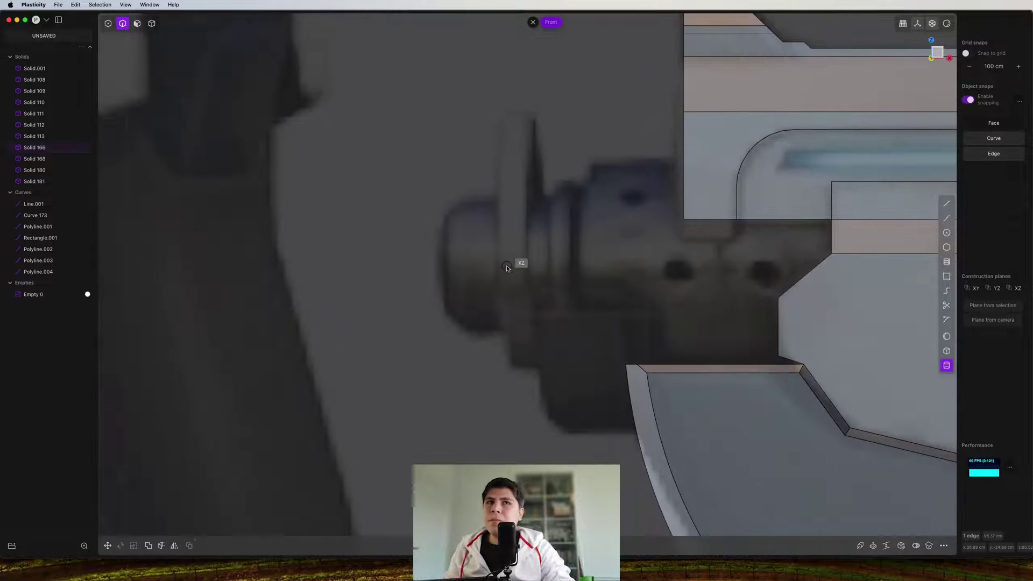
left_click(506, 268)
left_click(509, 203)
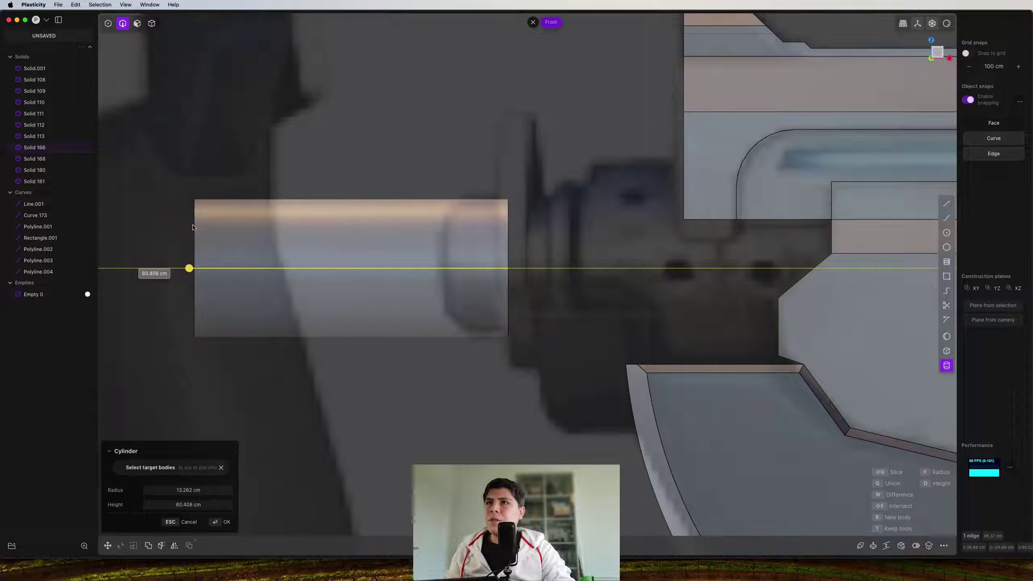
left_click(195, 237)
key("g")
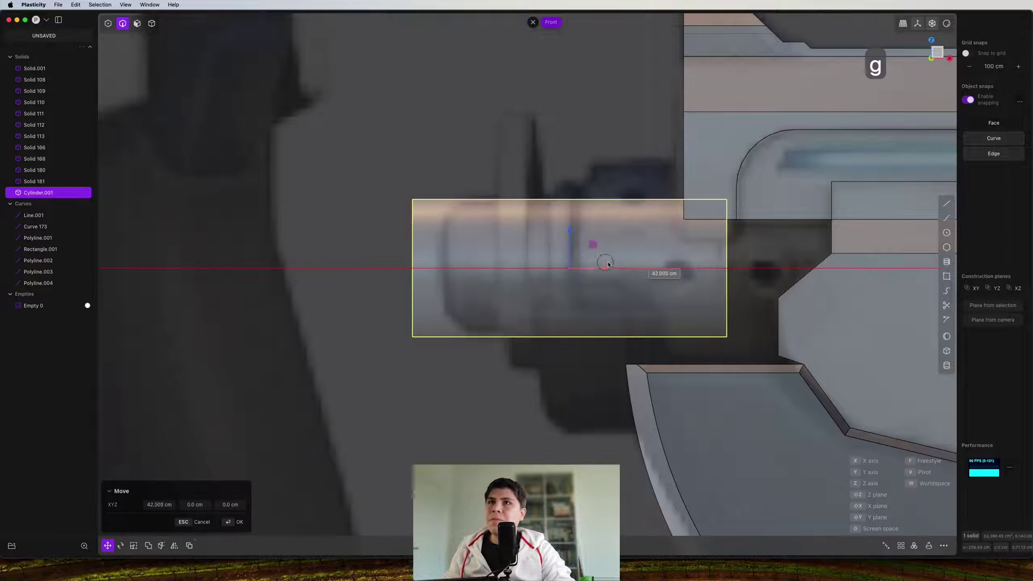
left_click(628, 265)
Chamfer the outer edge of the barrel cylinder's front face
scroll(476, 261, "down", 3)
middle_click_drag(476, 262, 627, 323)
scroll(627, 323, "up", 2)
key("2")
left_click(507, 270)
left_click_drag(506, 270, 504, 278)
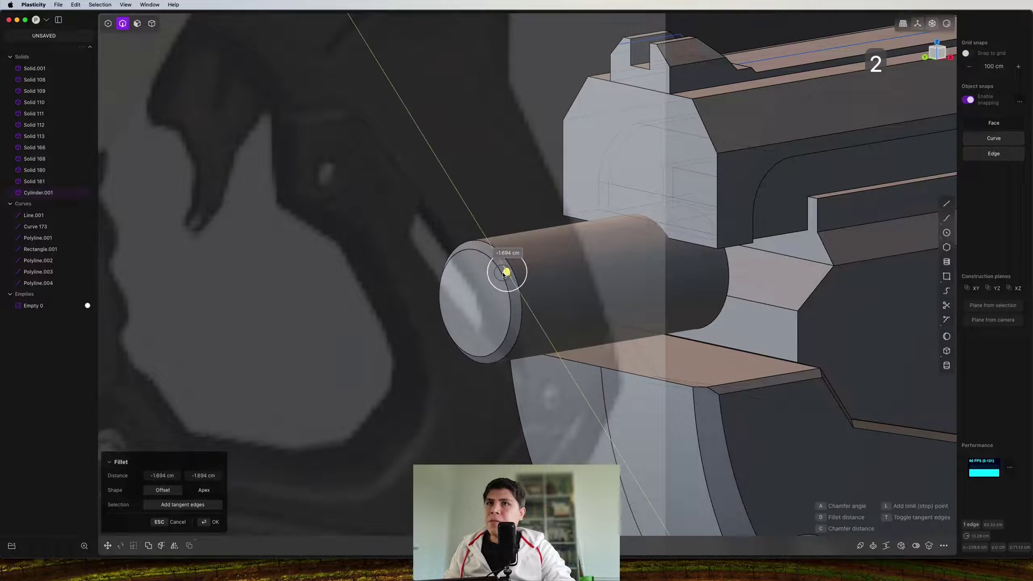
key("Return")
Offset the outline of the barrel's front face inward to mark a concentric bore circle
scroll(484, 302, "up", 3)
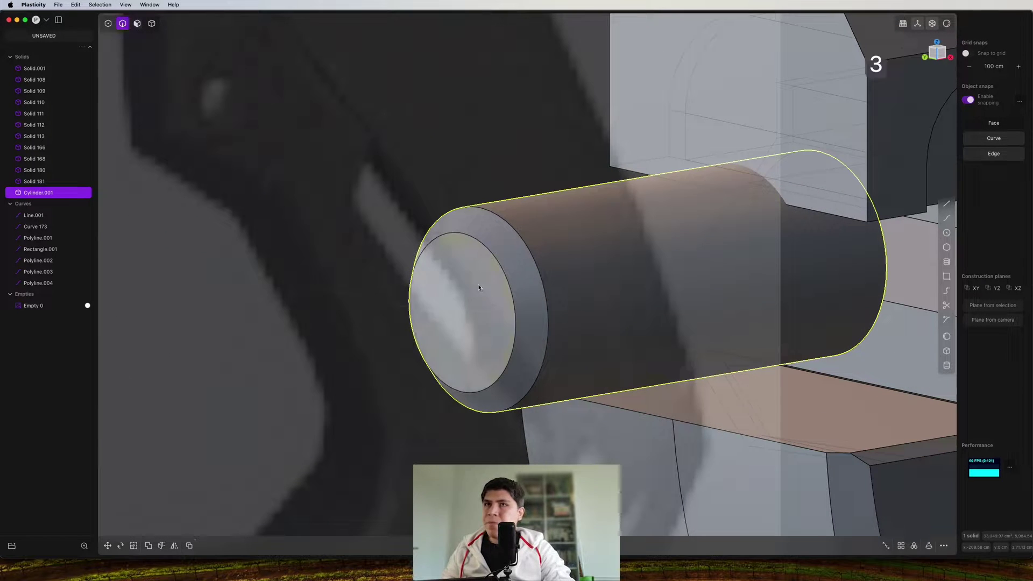
key("3")
left_click(479, 288)
key("o")
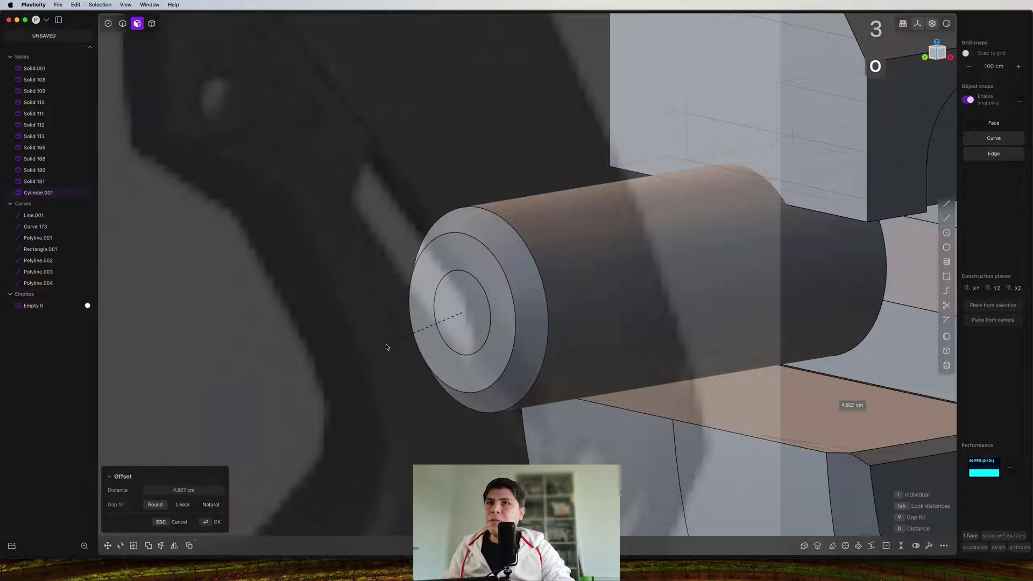
left_click(390, 347)
Push the inner circular face back into the barrel to form the muzzle bore
left_click(448, 318)
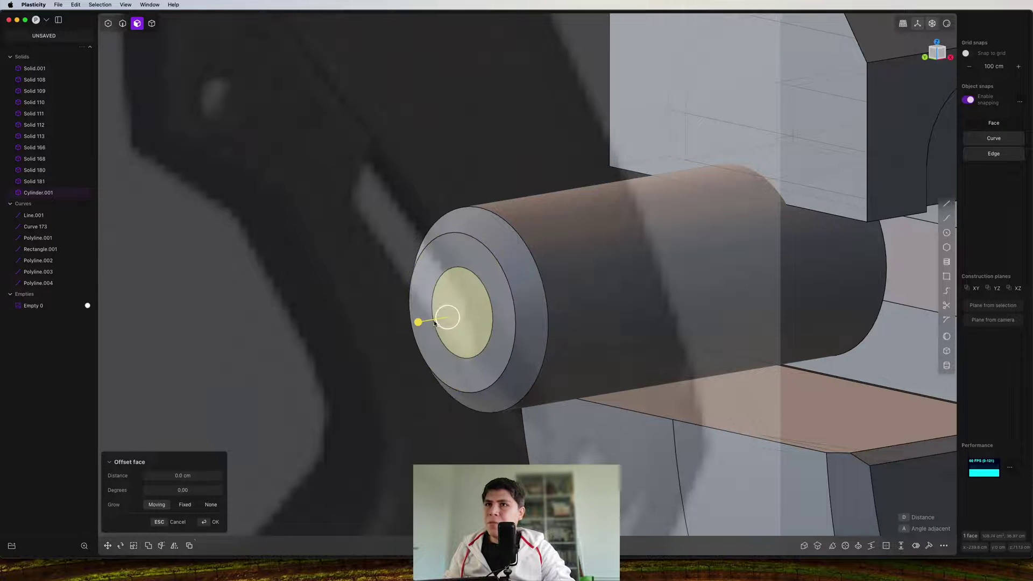
key("Escape")
left_click(442, 320)
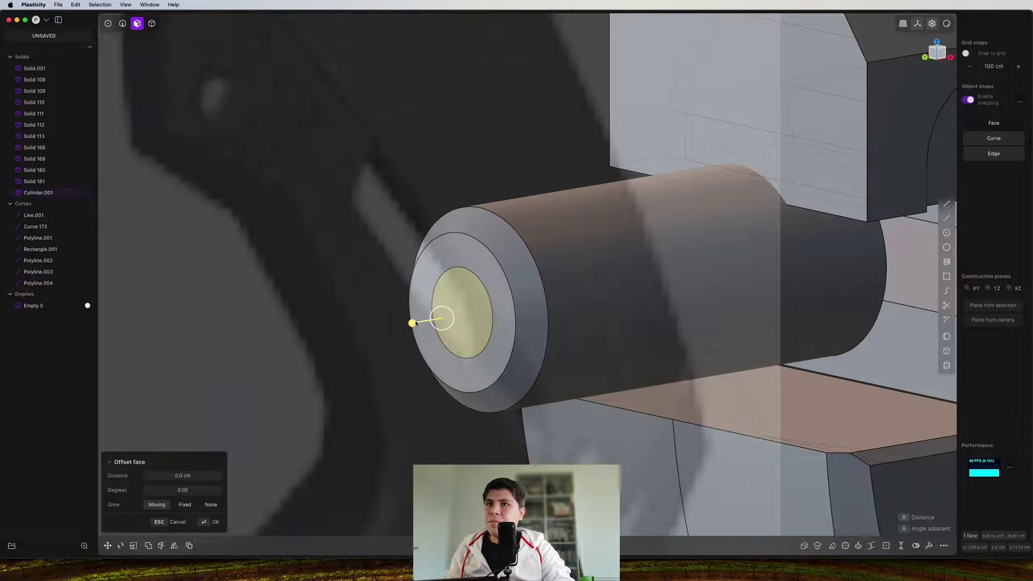
left_click_drag(412, 323, 532, 307)
scroll(531, 308, "down", 3)
key("Escape")
Examine the reference image's other pistol views and the front-view muzzle area around the barrel
key("KP_1")
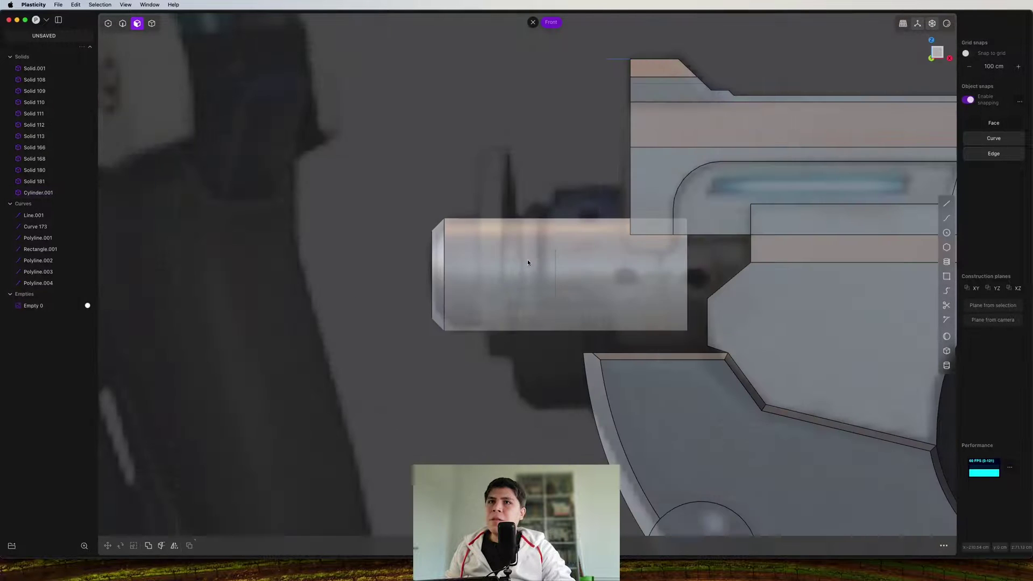
middle_click_drag(528, 263, 531, 290, "shift")
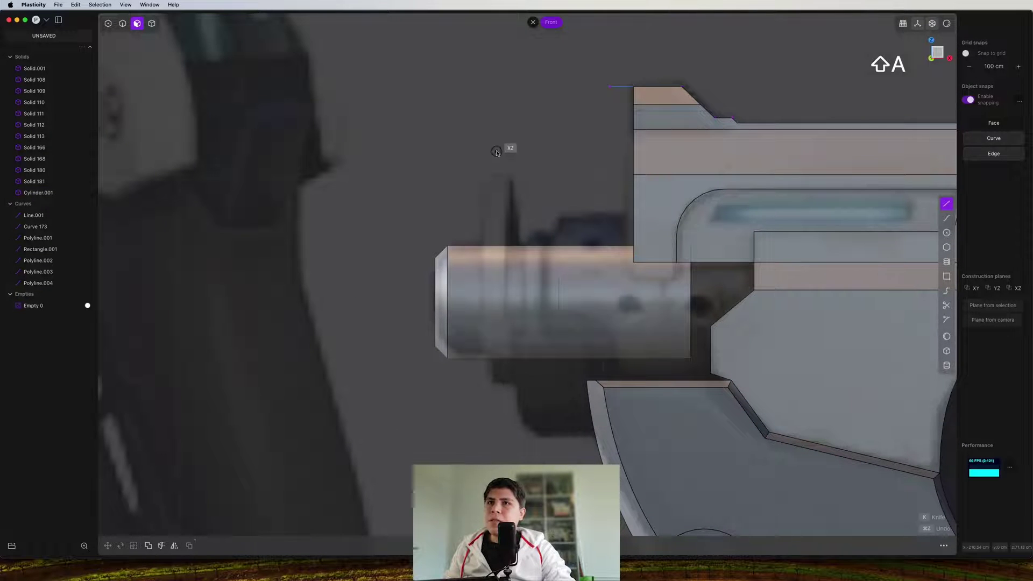
scroll(496, 153, "down", 10)
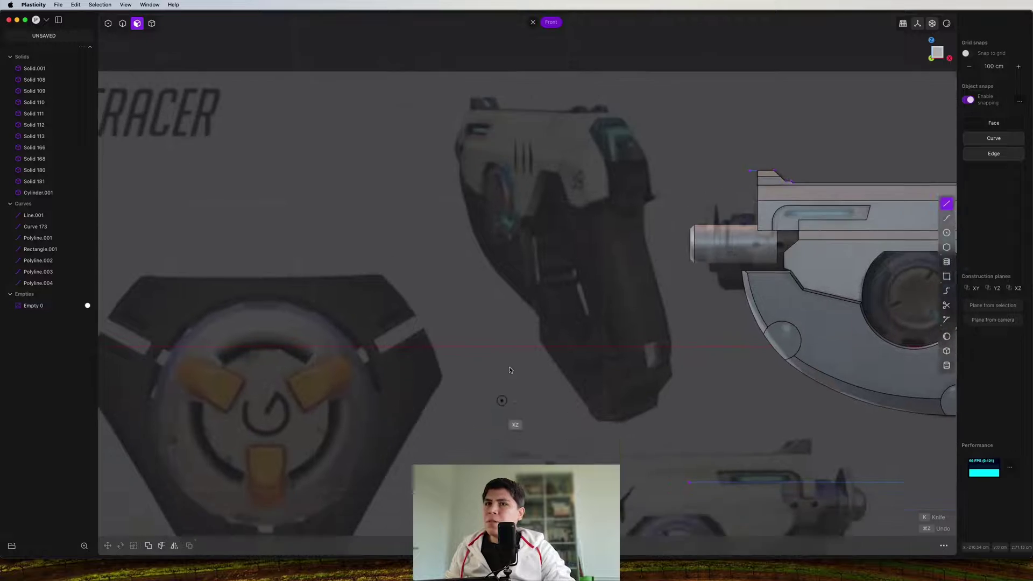
middle_click_drag(510, 371, 519, 271, "shift")
scroll(520, 275, "down", 3)
middle_click_drag(598, 293, 404, 218, "shift")
middle_click_drag(520, 190, 568, 329, "shift")
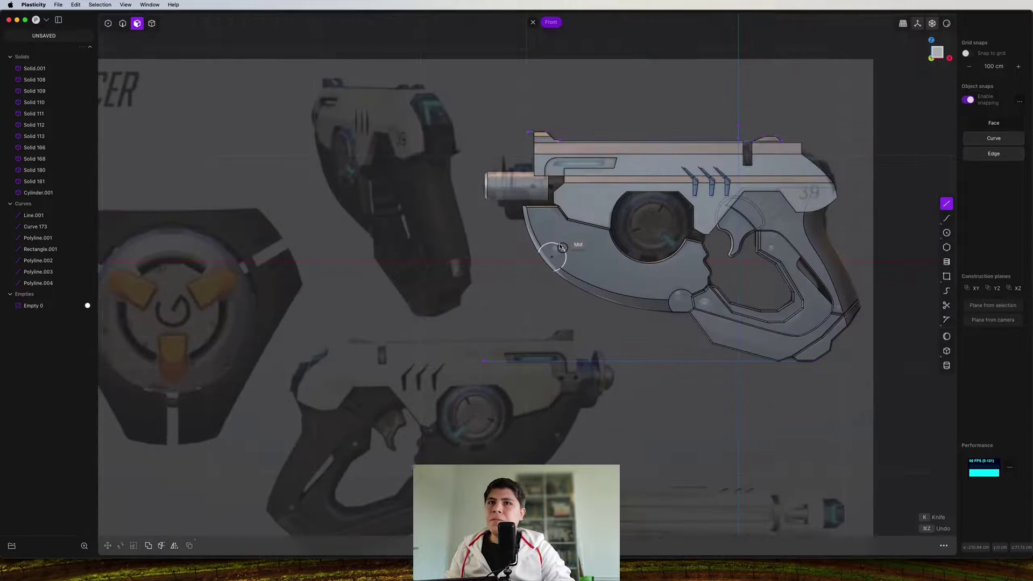
scroll(563, 246, "up", 2)
scroll(543, 341, "up", 8)
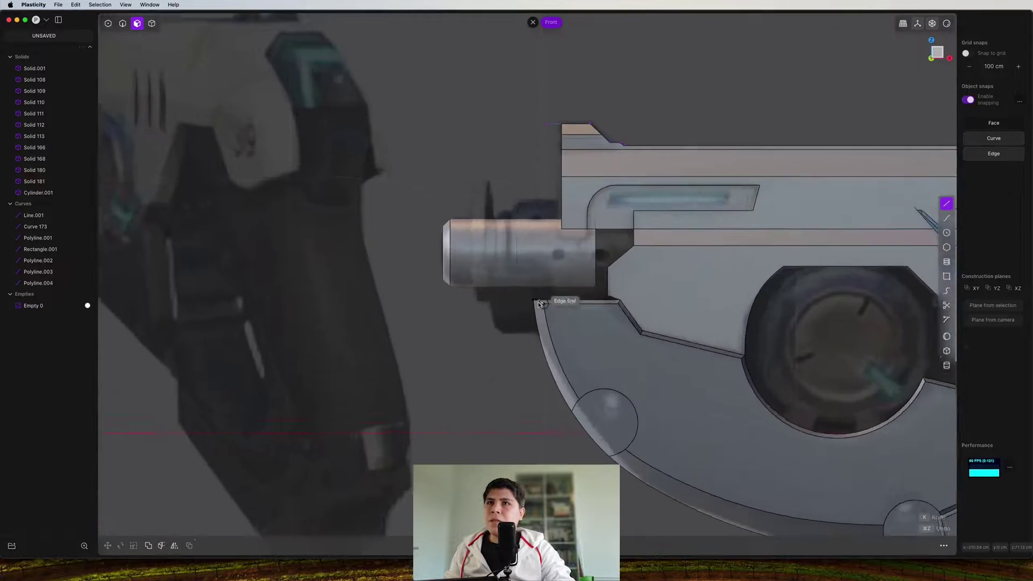
scroll(544, 340, "down", 1)
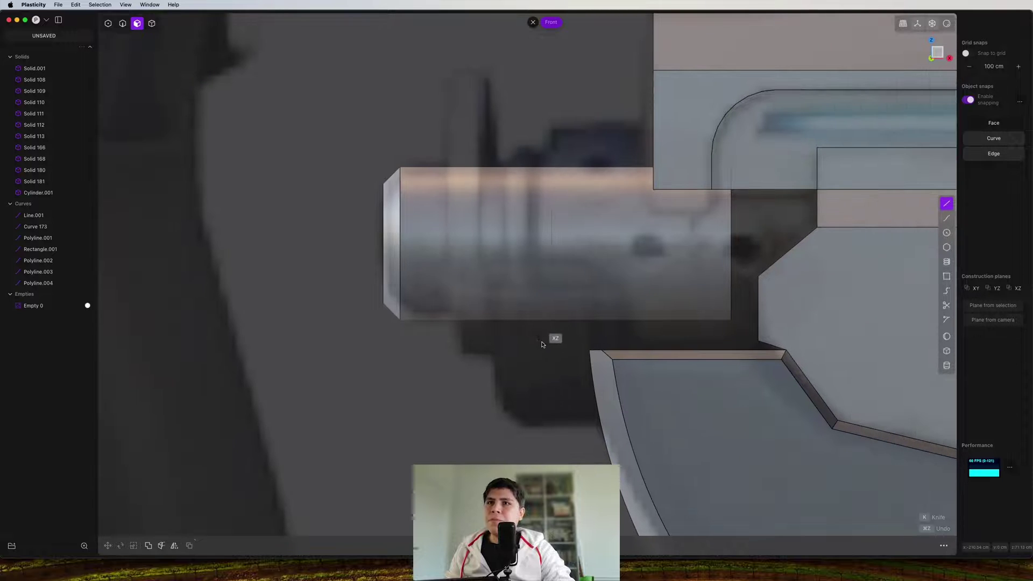
Draw two horizontal guide lines in front view, one below and one above the barrel, extending past the muzzle
left_click(546, 343)
left_click(205, 347)
key("shift+a")
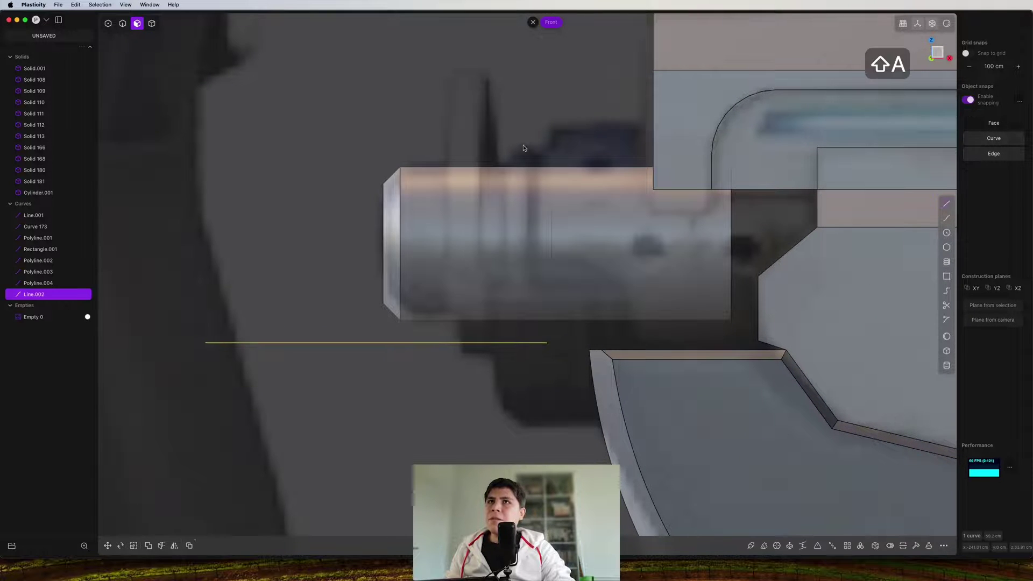
left_click(573, 70)
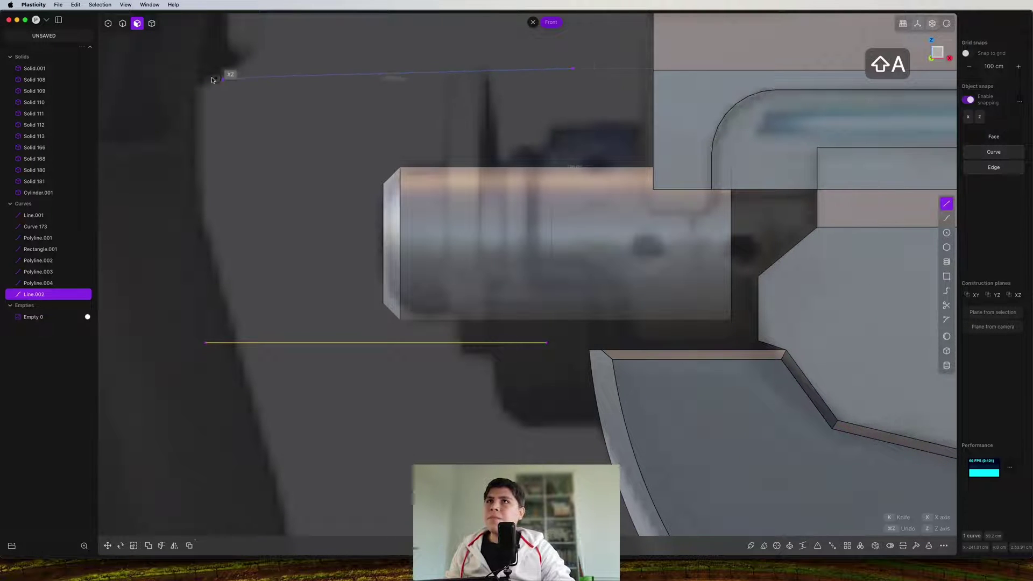
left_click(177, 69)
scroll(571, 204, "down", 5)
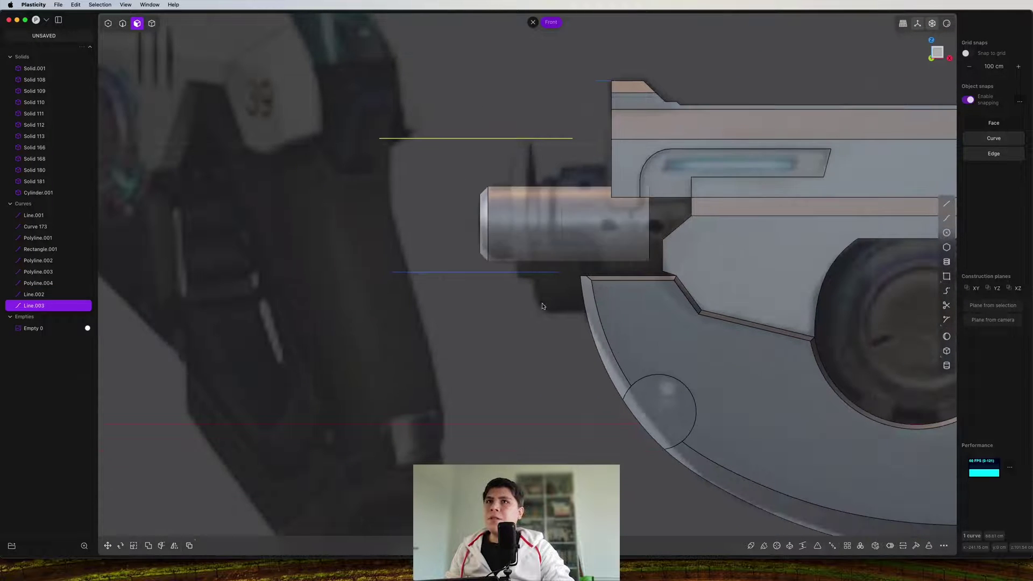
Draw a sideways line from the front end of each guide line, perpendicular to the barrel, and view the pistol from its muzzle side
scroll(473, 216, "down", 6)
middle_click_drag(430, 173, 700, 210)
left_click(937, 54)
scroll(835, 131, "up", 5)
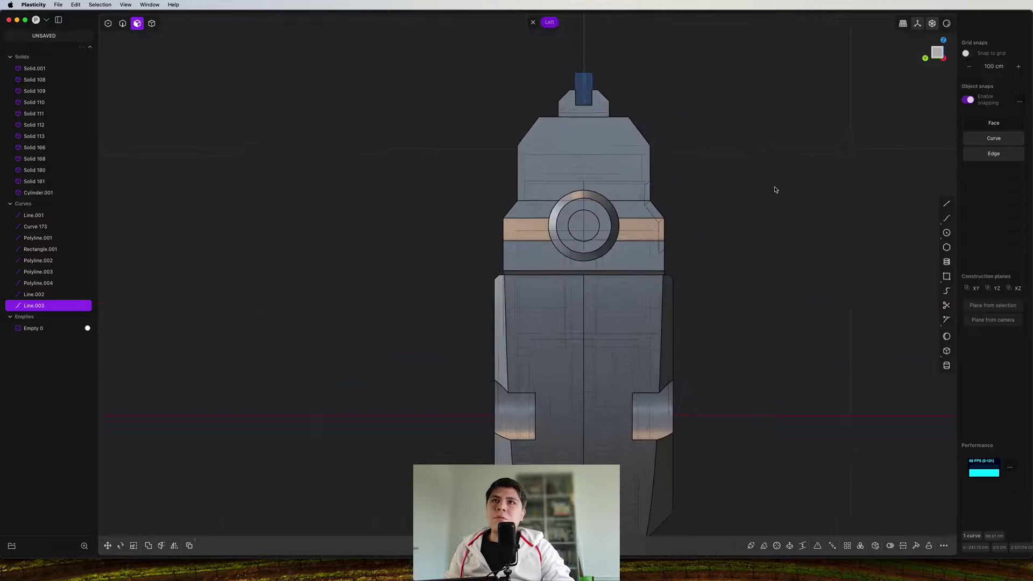
middle_click_drag(639, 179, 470, 288)
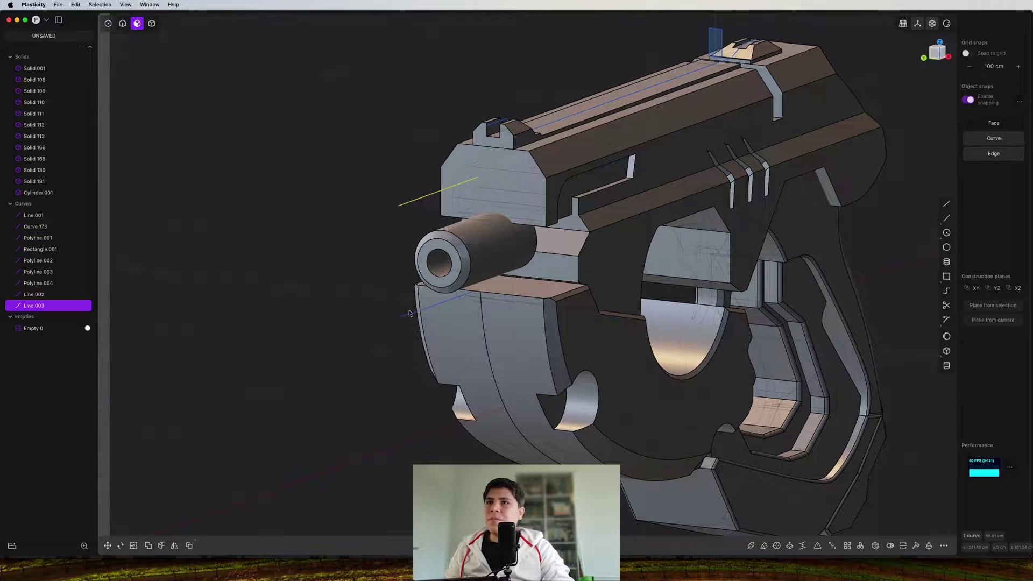
key("1")
key("2")
middle_click_drag(411, 309, 412, 245)
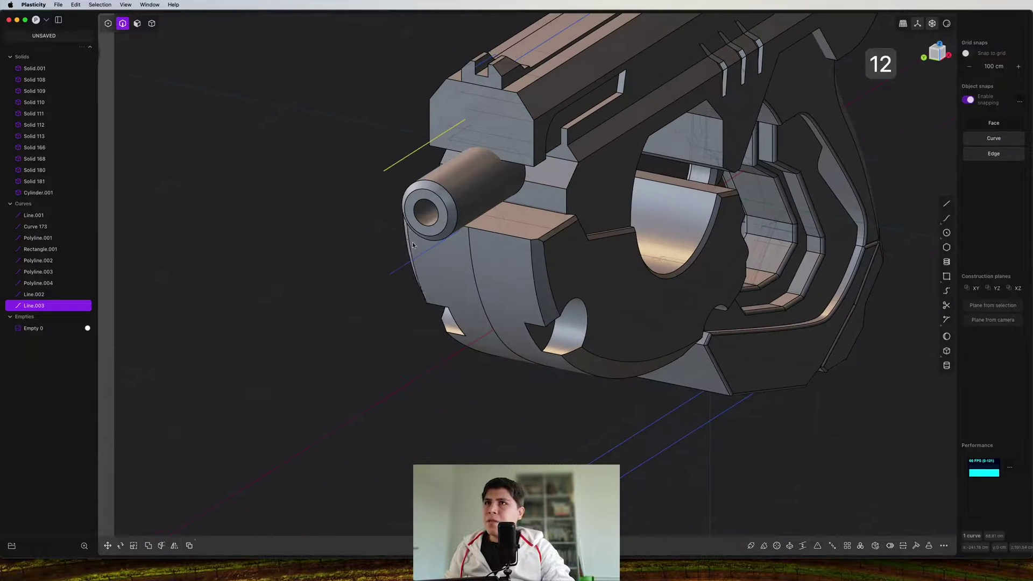
left_click(383, 174)
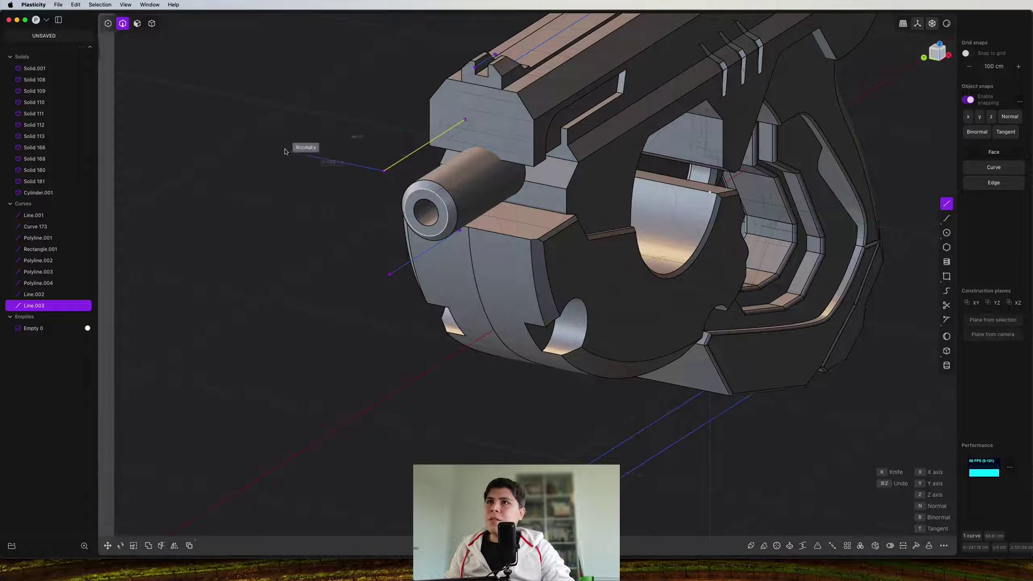
left_click(285, 151)
key("shift+a")
left_click(389, 275)
left_click(304, 257)
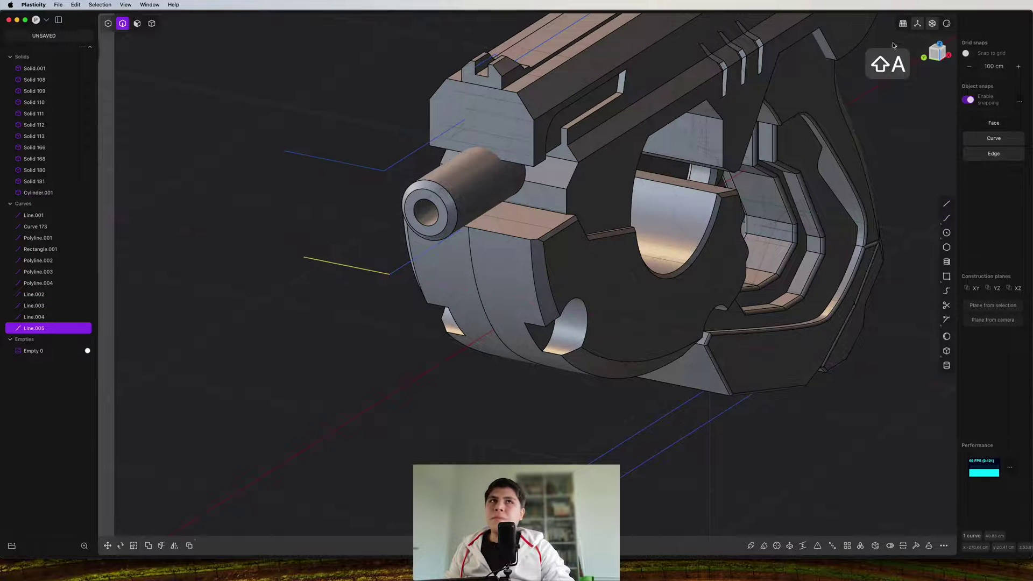
left_click(934, 57)
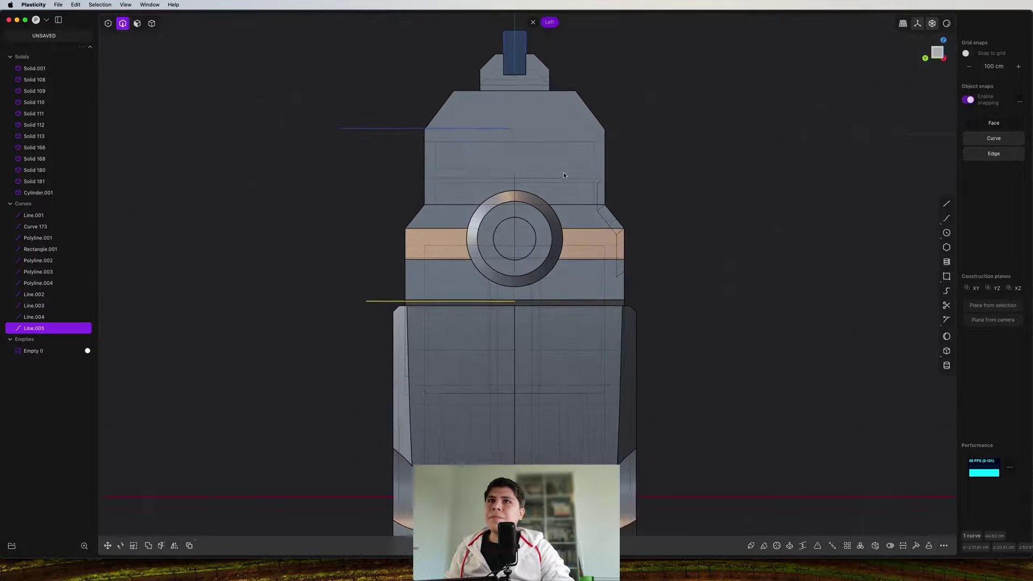
scroll(489, 302, "down", 5)
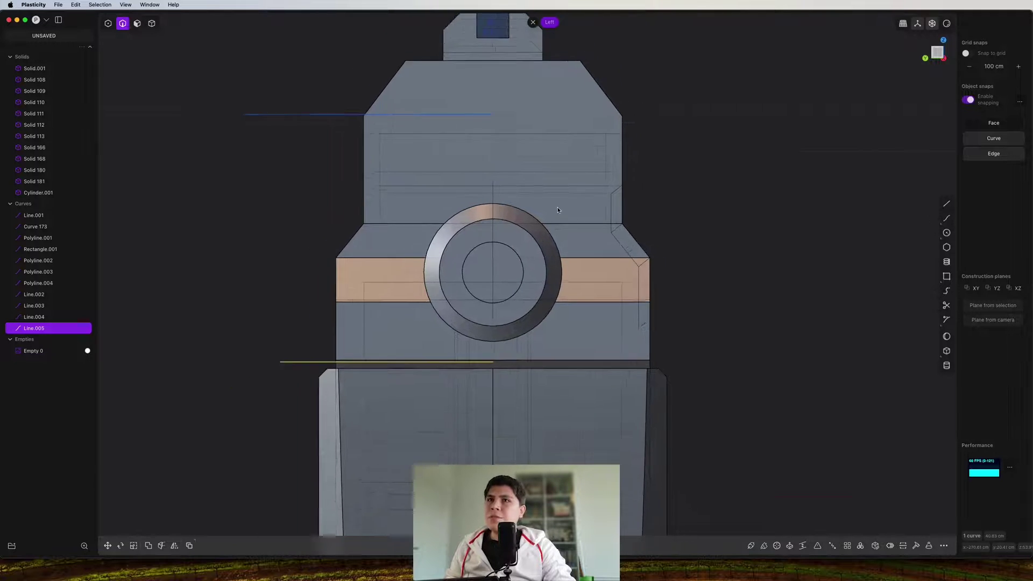
Hide the body and handle solids around and behind the barrel so the muzzle profile can be drawn unobstructed
key("2")
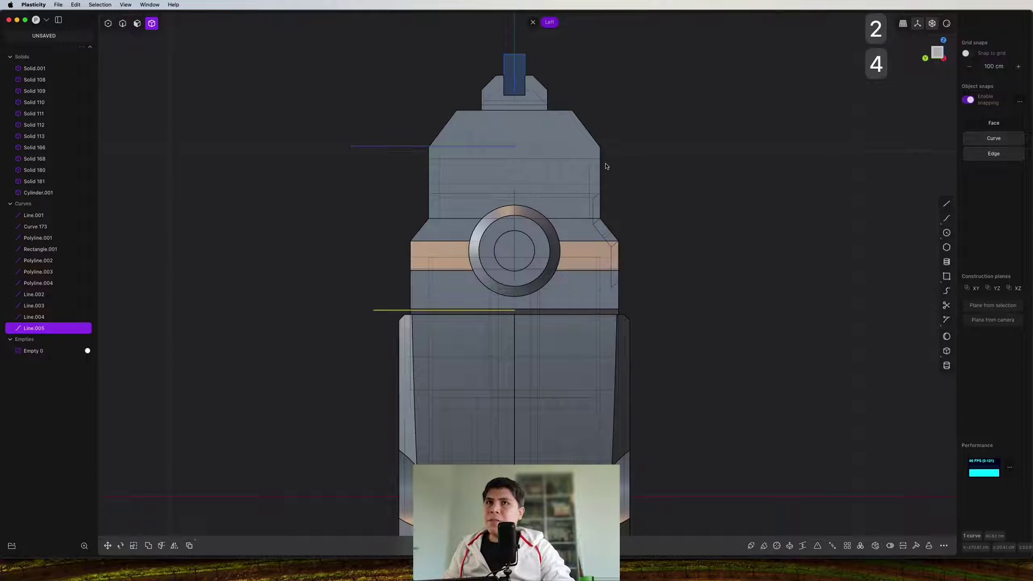
left_click(572, 171)
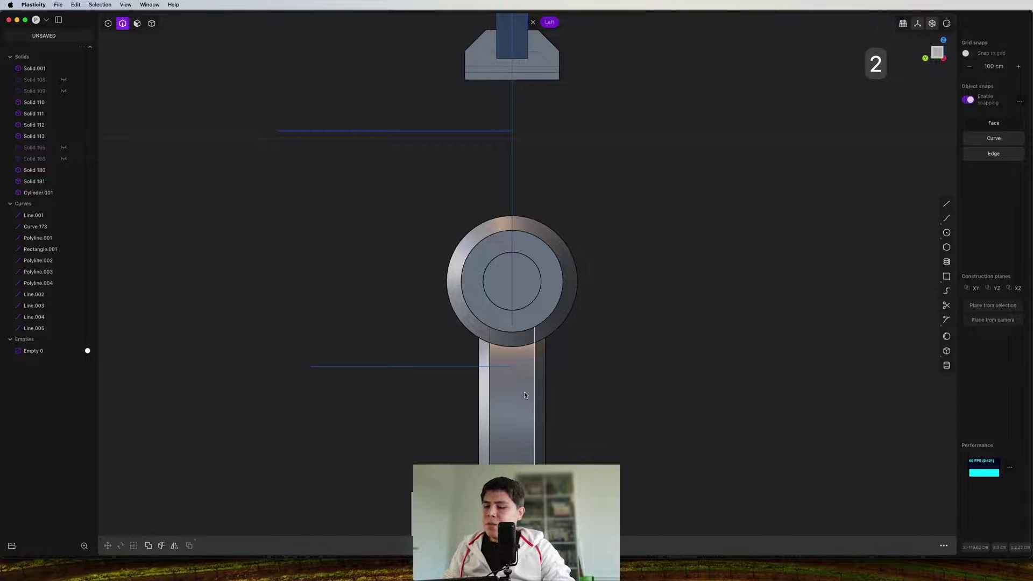
key("4")
left_click(523, 414)
key("h")
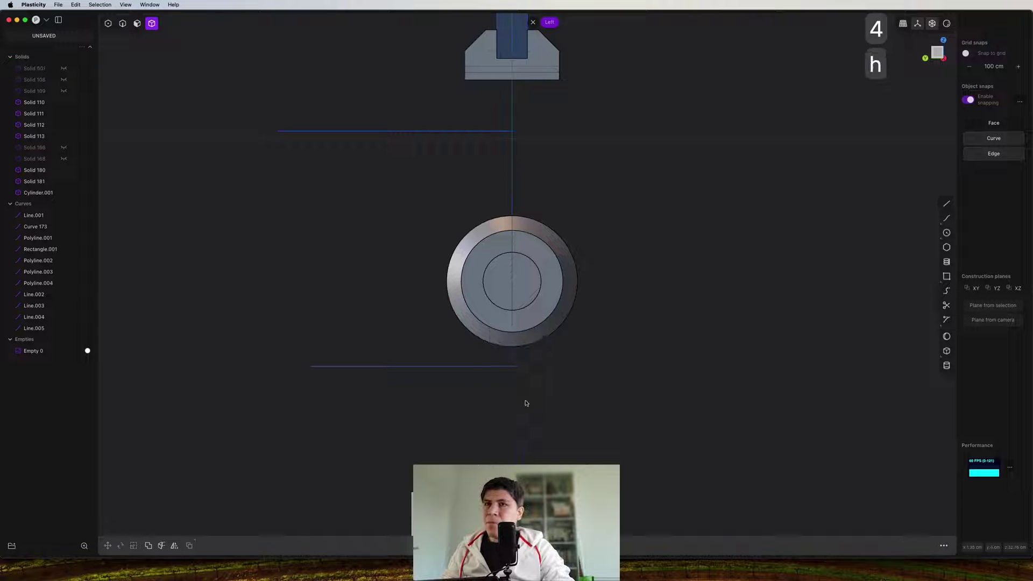
Draw a control-point curve from the upper sideways line's centre end around one side of the barrel to the lower line's centre end
left_click_drag(427, 119, 314, 401)
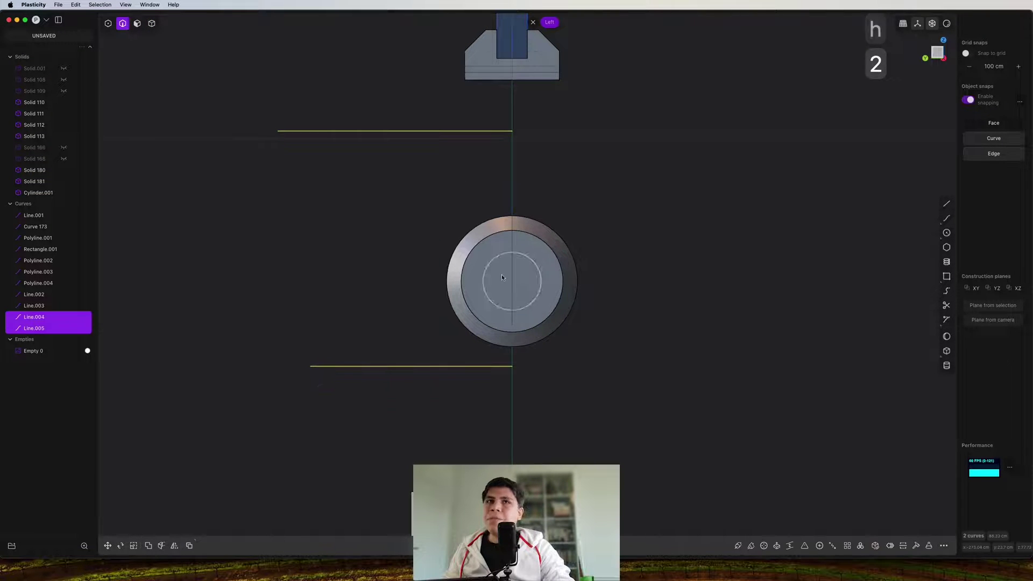
scroll(511, 283, "up", 1)
key("ctrl+super+c")
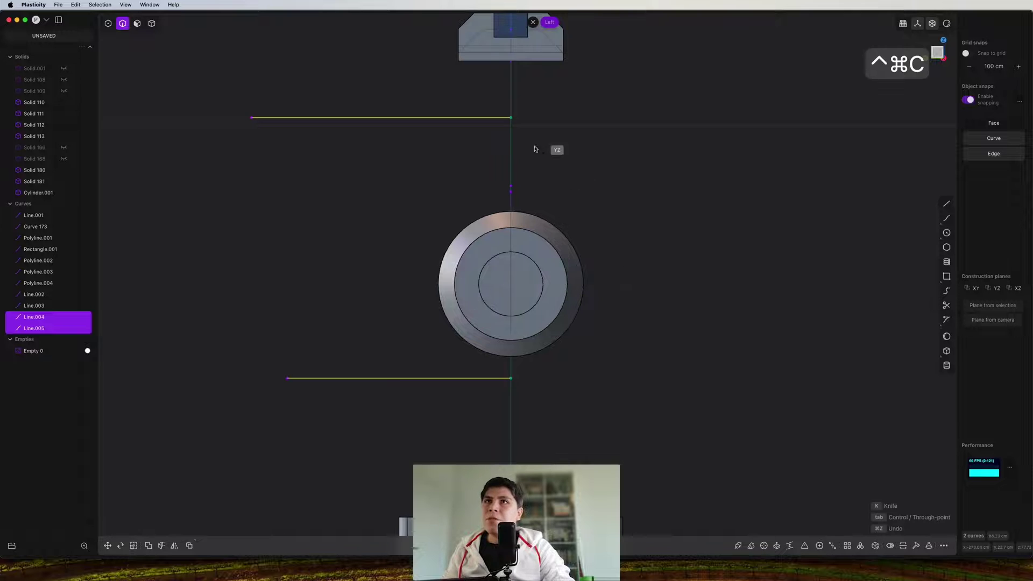
left_click(515, 121)
left_click(541, 121)
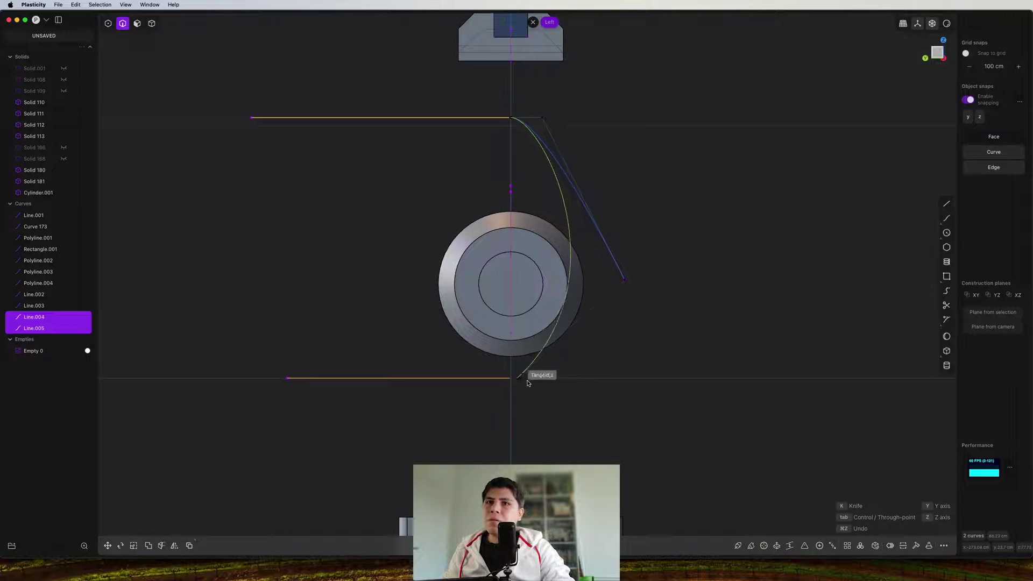
left_click(573, 382)
left_click(511, 383)
right_click(613, 343)
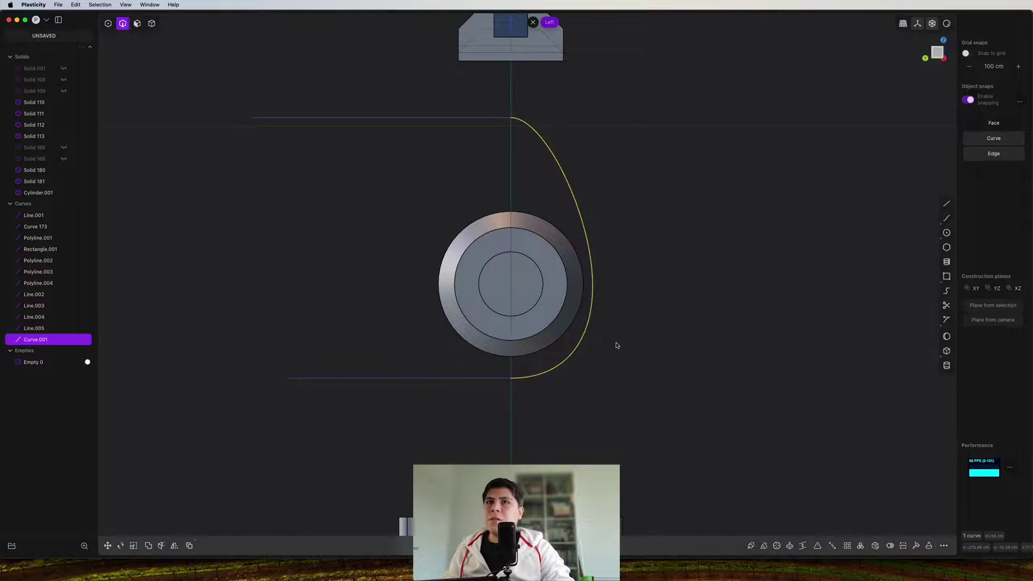
Widen the curve slightly by moving its outermost control point away from the barrel
scroll(624, 332, "down", 2)
scroll(628, 331, "up", 1)
key("s")
key("1")
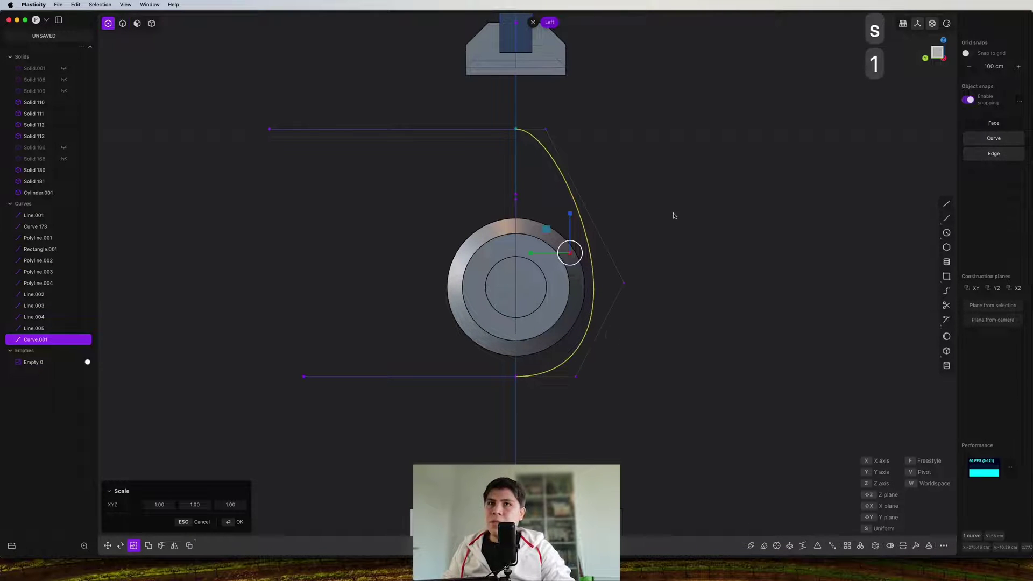
key("2")
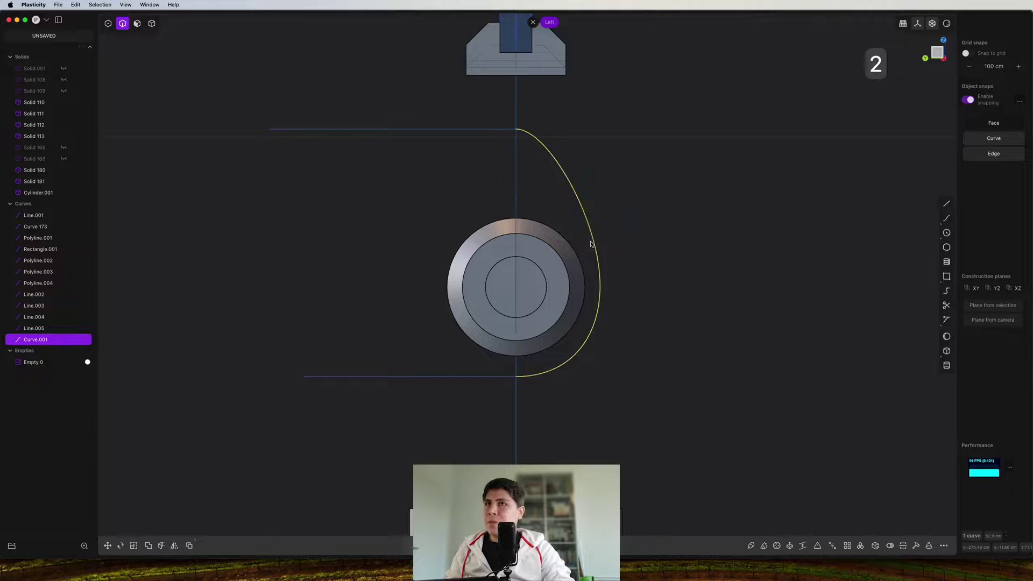
Delete the two sideways lines and mirror the curve across the centre plane to close a teardrop outline around the barrel
left_click_drag(363, 86, 272, 438)
key("x")
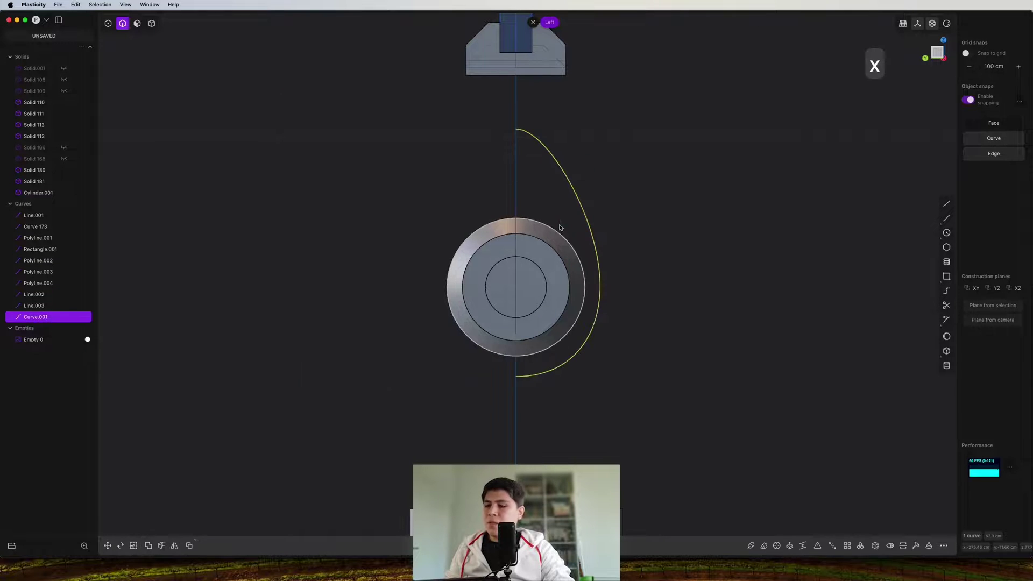
key("alt+x")
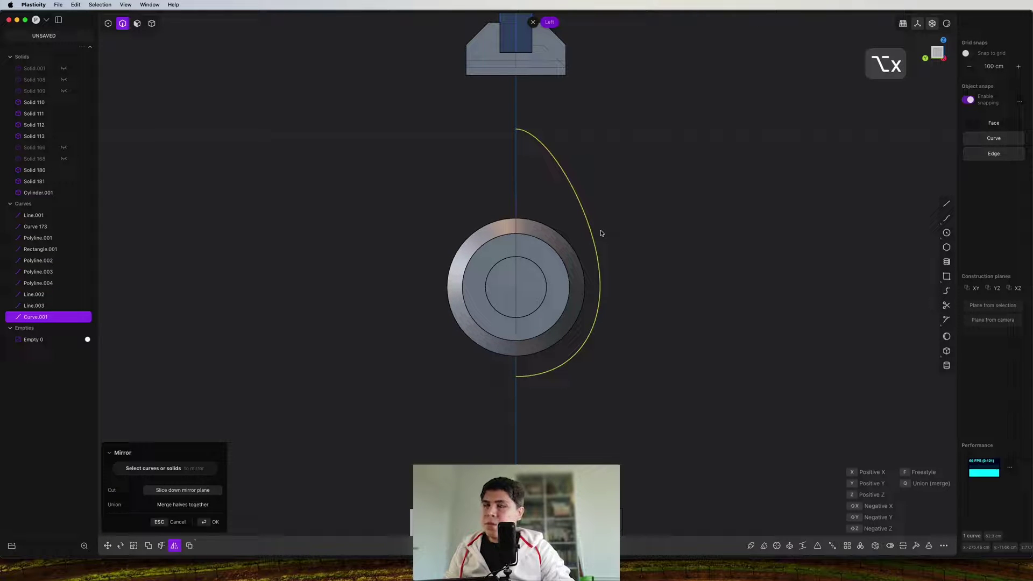
left_click(601, 233)
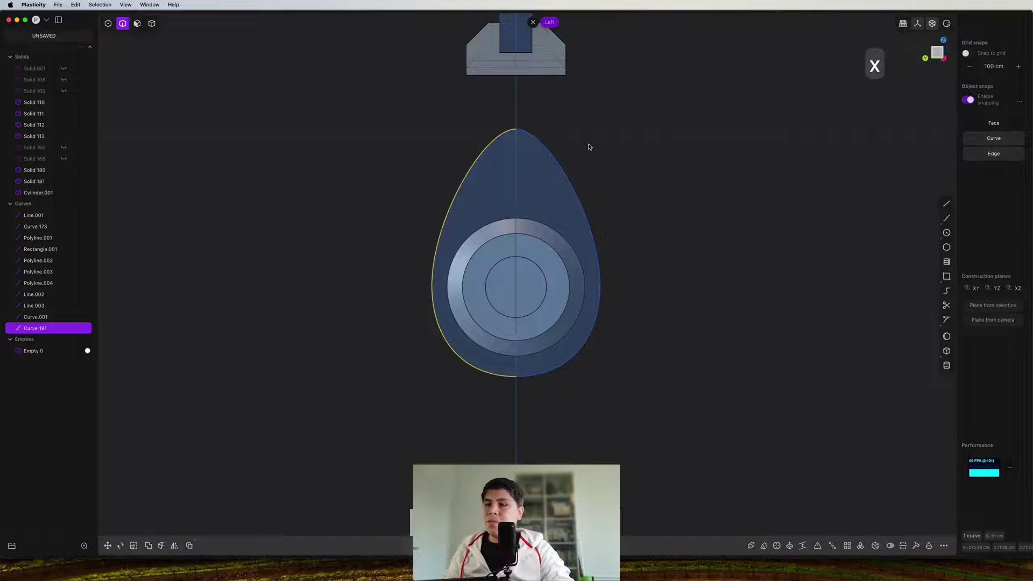
Extrude the teardrop region a short distance toward the barrel as a thin plate
key("3")
left_click(551, 169)
middle_click_drag(551, 169, 475, 211)
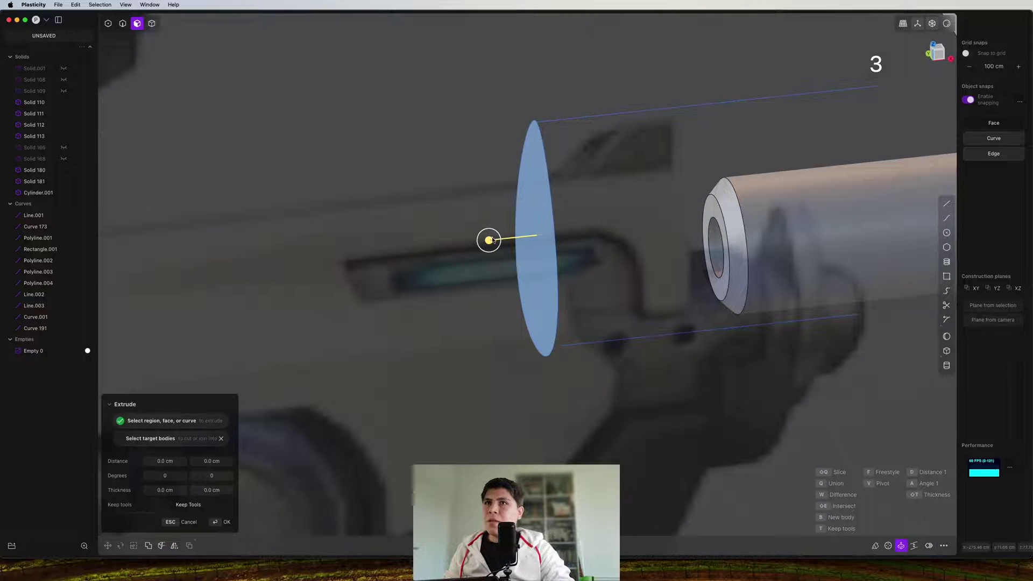
left_click_drag(491, 240, 515, 238)
left_click(518, 237)
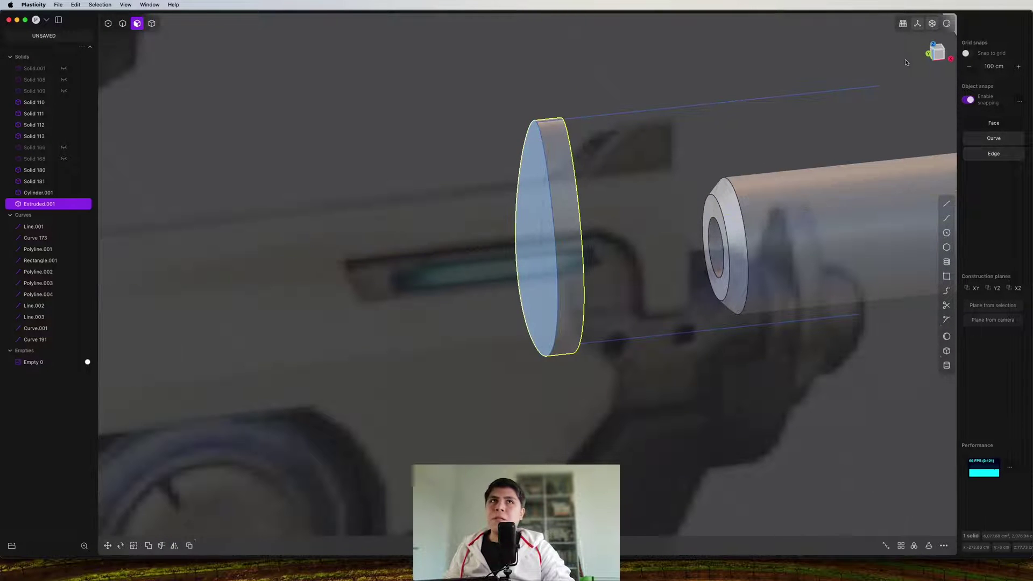
Move the teardrop plate back along the barrel near its front end and delete its two outline curves and both horizontal guide lines
left_click(938, 54)
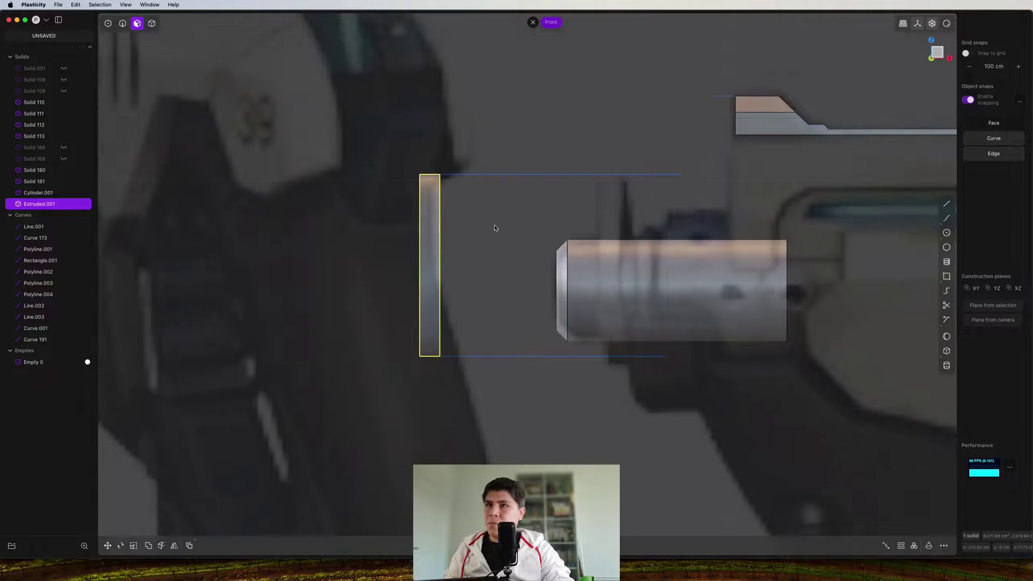
scroll(465, 173, "down", 5)
key("3")
left_click_drag(480, 148, 416, 310)
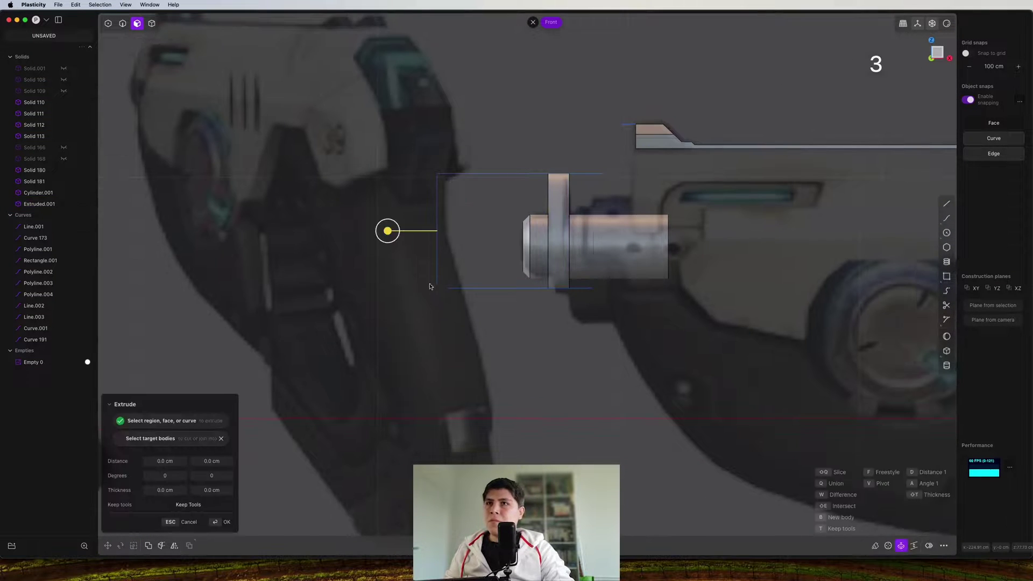
key("2")
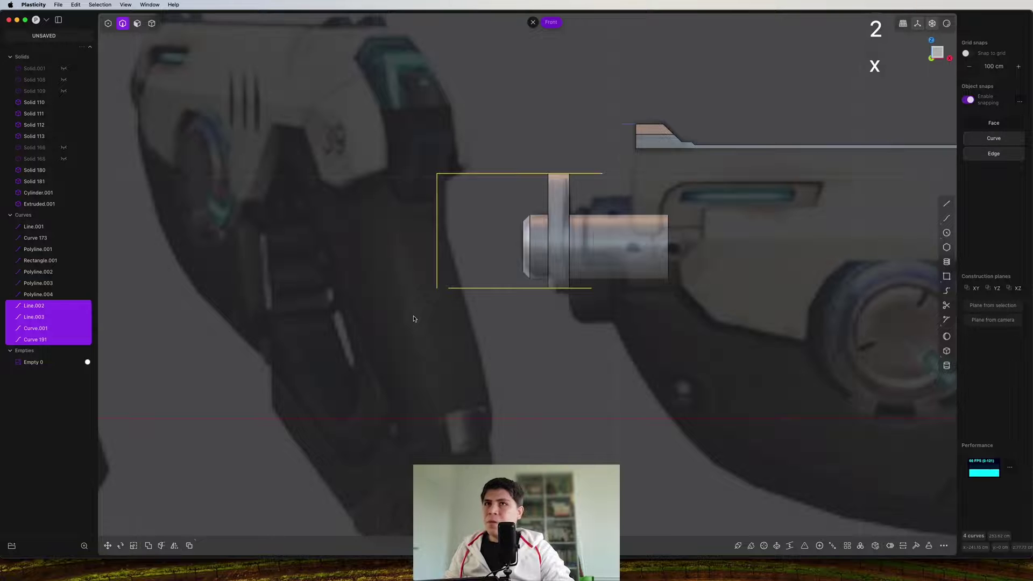
key("x")
Draw two horizontal guide lines in front view, one above and one below the barrel, for the block behind the teardrop plate
scroll(414, 319, "down", 5)
right_click_drag(438, 311, 737, 422)
middle_click_drag(737, 422, 377, 371)
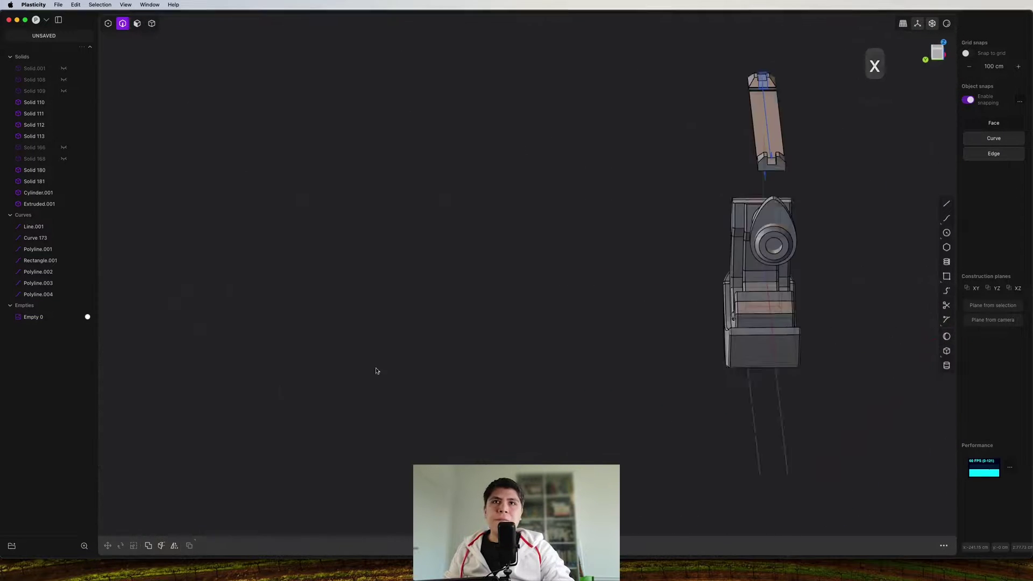
key("KP_1")
scroll(490, 258, "up", 10)
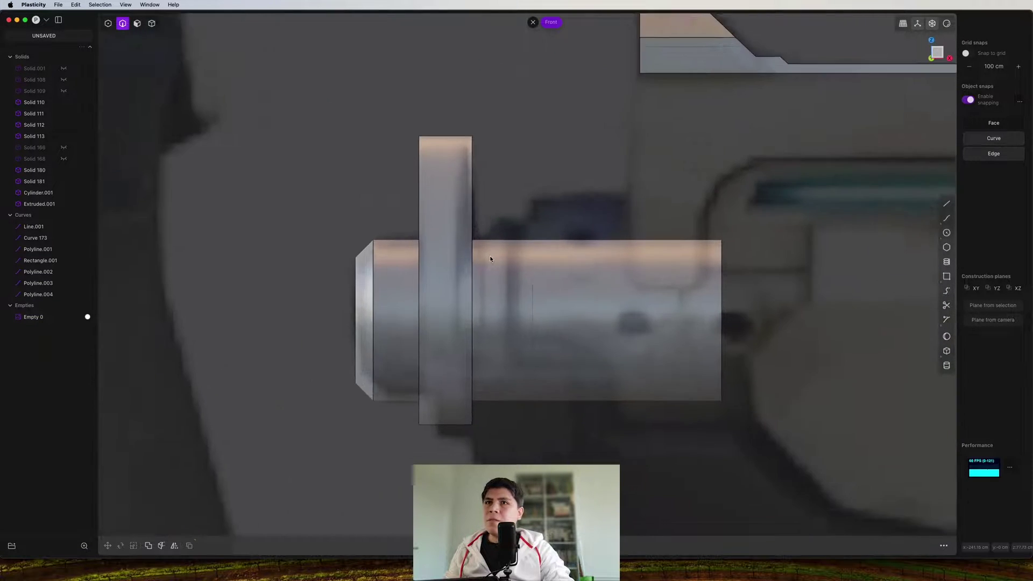
scroll(490, 259, "down", 5)
scroll(532, 244, "up", 4)
key("shift+a")
left_click(514, 165)
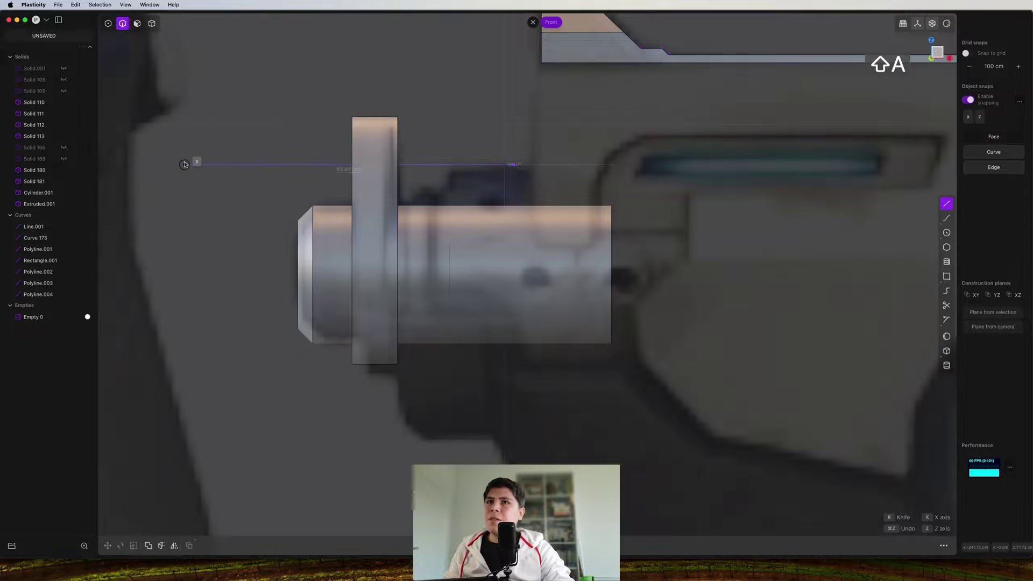
left_click(184, 165)
scroll(380, 249, "down", 2)
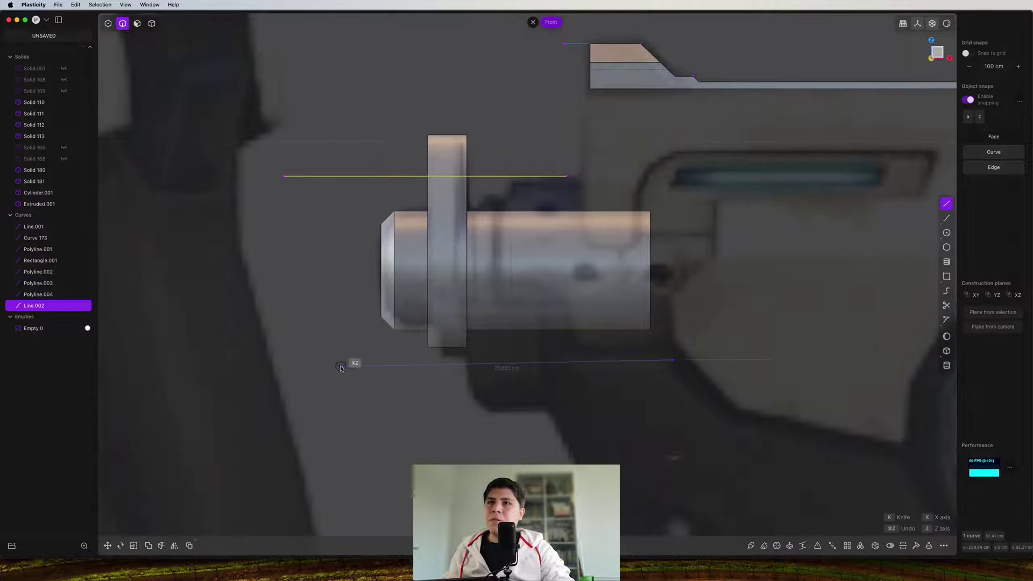
left_click(284, 364)
Draw a sideways line from the front end of each new guide line and view the pistol from its muzzle side
scroll(291, 366, "down", 8)
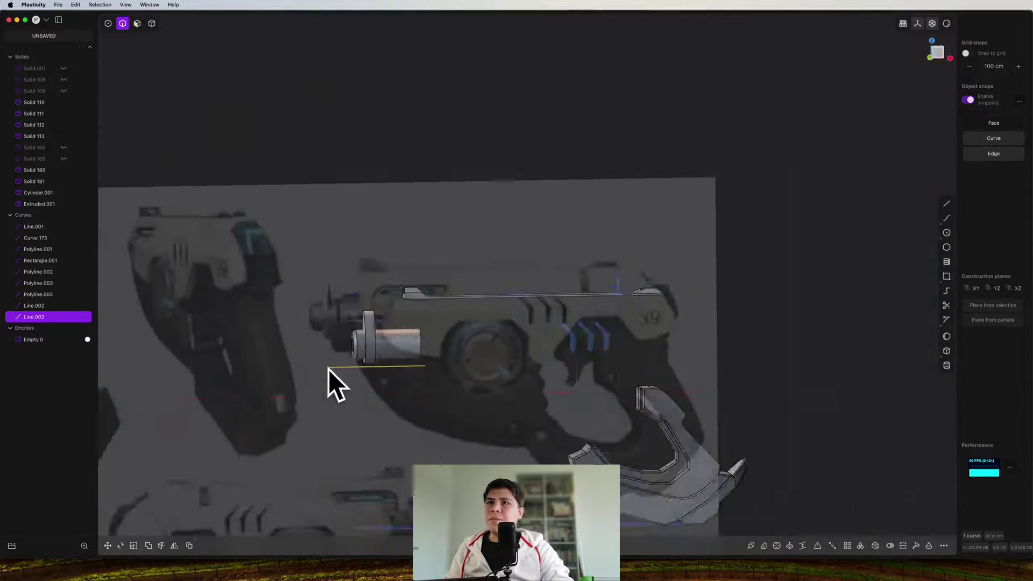
middle_click_drag(329, 370, 431, 398)
scroll(430, 376, "up", 6)
key("shift+a")
left_click(485, 267)
left_click(364, 220)
key("shift+a")
left_click(485, 380)
left_click(324, 316)
left_click(939, 50)
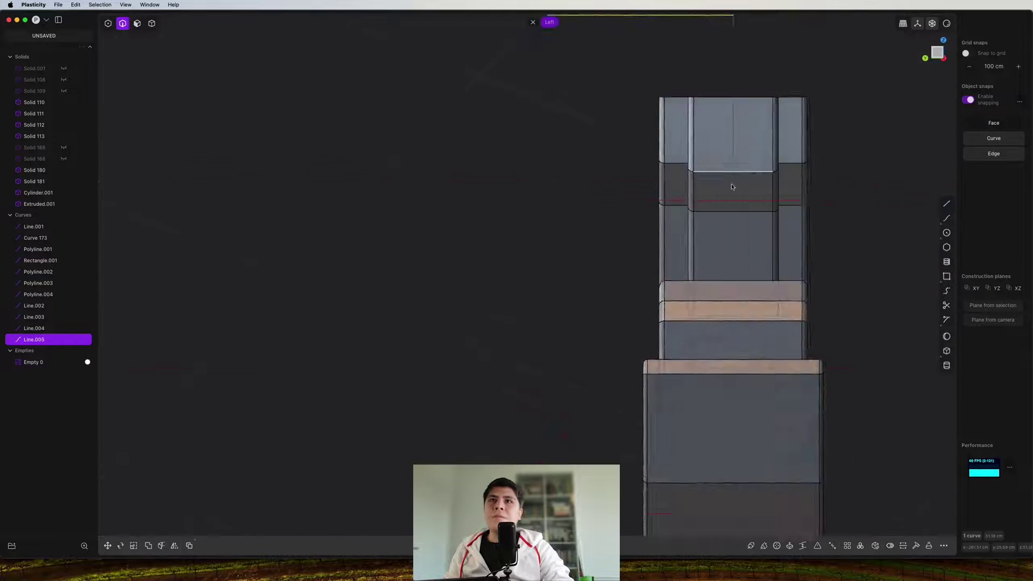
left_click(937, 60)
Hide the teardrop plate so only the barrel and the sideways lines remain in the muzzle area
key("ctrl+super+c")
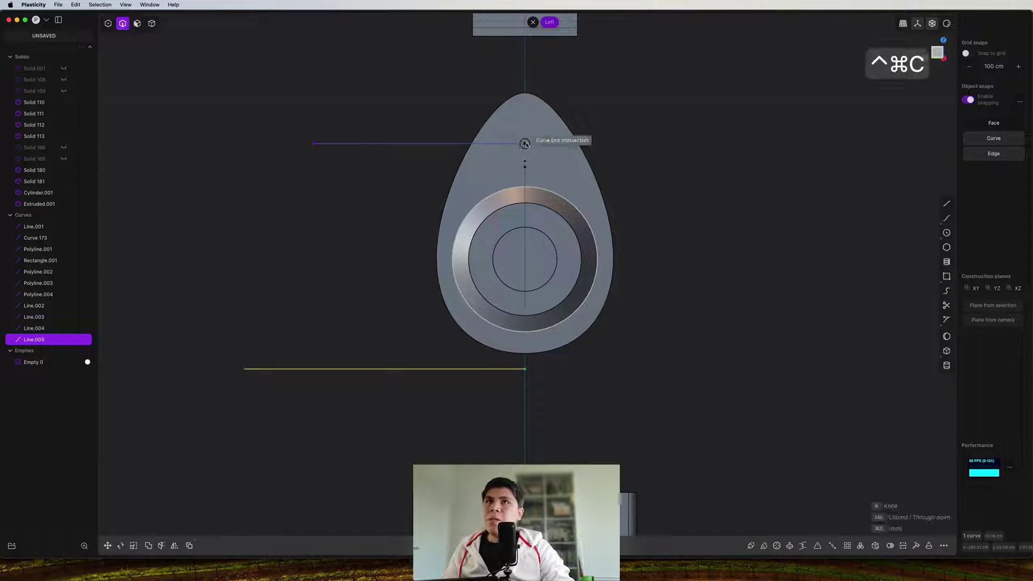
key("Escape")
key("4")
left_click(583, 173)
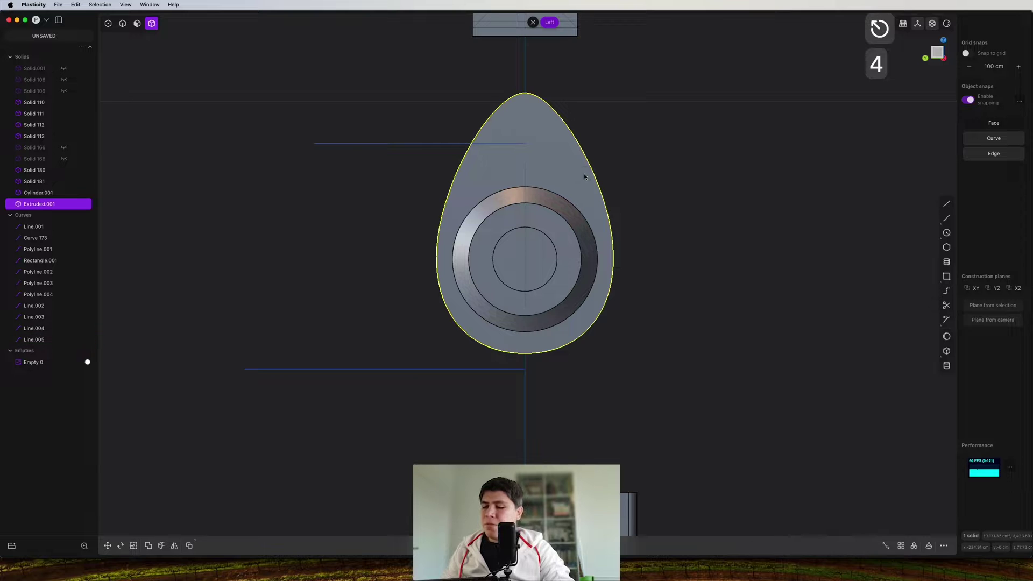
key("4")
key("h")
Draw a control-point curve from the upper line's centre end, rounding past the barrel's side and running straight down to the lower line's level
key("ctrl+super+c")
left_click(525, 144)
left_click(589, 144)
left_click(624, 210)
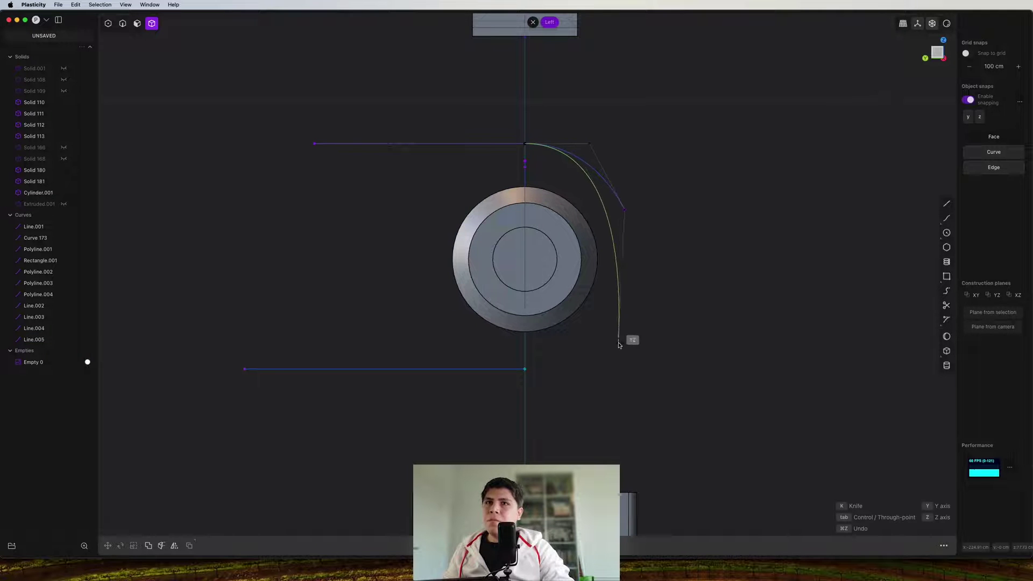
left_click(624, 369)
right_click(625, 369)
Reshape the curve's shoulder by moving its upper control point outward above the straight side and the next control point further down
key("1")
left_click(590, 144)
key("g")
left_click(624, 209)
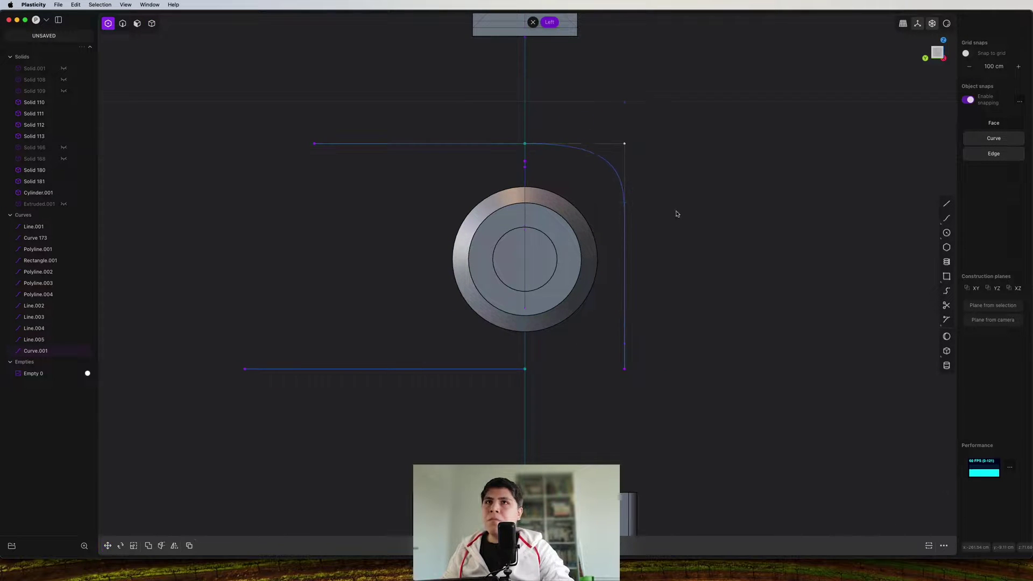
left_click(625, 210)
scroll(636, 214, "up", 3)
key("g")
left_click(641, 316)
Delete the two sideways lines and mirror the shoulder curve across the pistol's centre plane
scroll(657, 241, "down", 5)
key("2")
left_click_drag(480, 123, 378, 368)
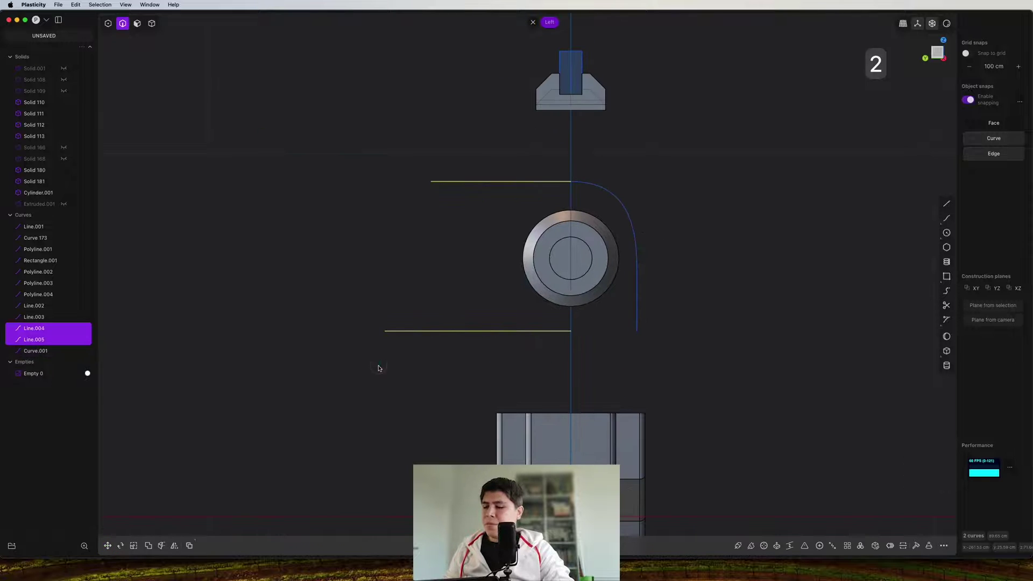
key("x")
left_click(628, 226)
key("alt+x")
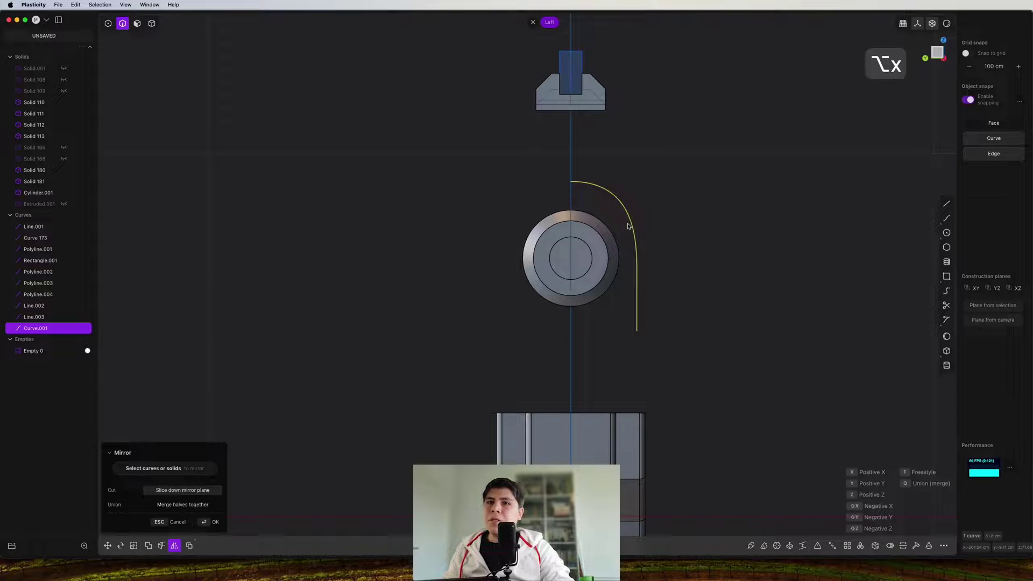
key("y")
right_click(591, 406)
Close the arch-shaped profile with a straight line between the lower ends of the two curves
key("shift+a")
left_click(505, 331)
left_click(637, 331)
Extrude the arch-shaped region about 74 cm toward the barrel as a solid block
middle_click_drag(646, 321, 597, 321)
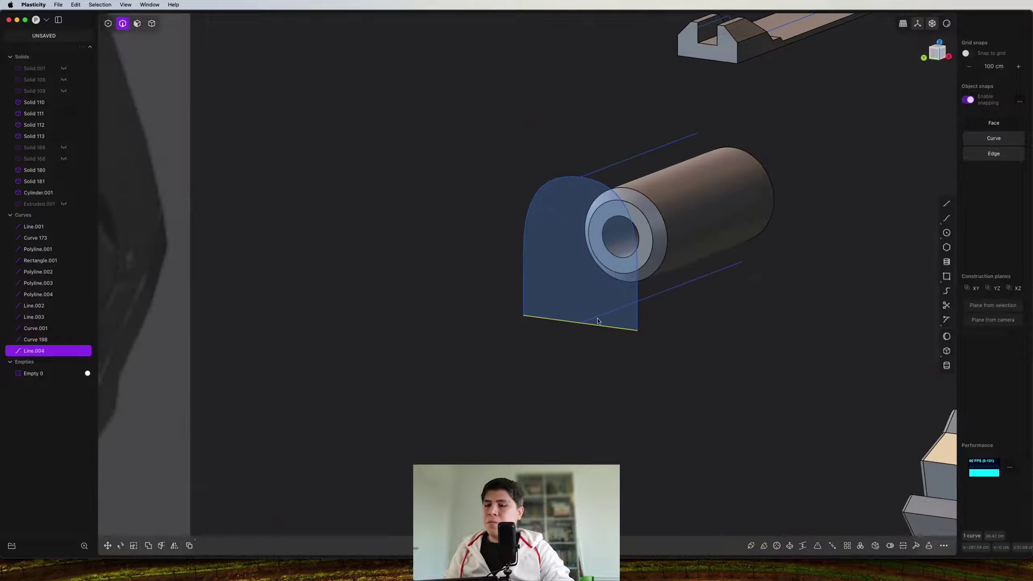
key("3")
left_click(598, 286)
key("e")
middle_click_drag(597, 286, 517, 299)
left_click_drag(534, 291, 781, 252)
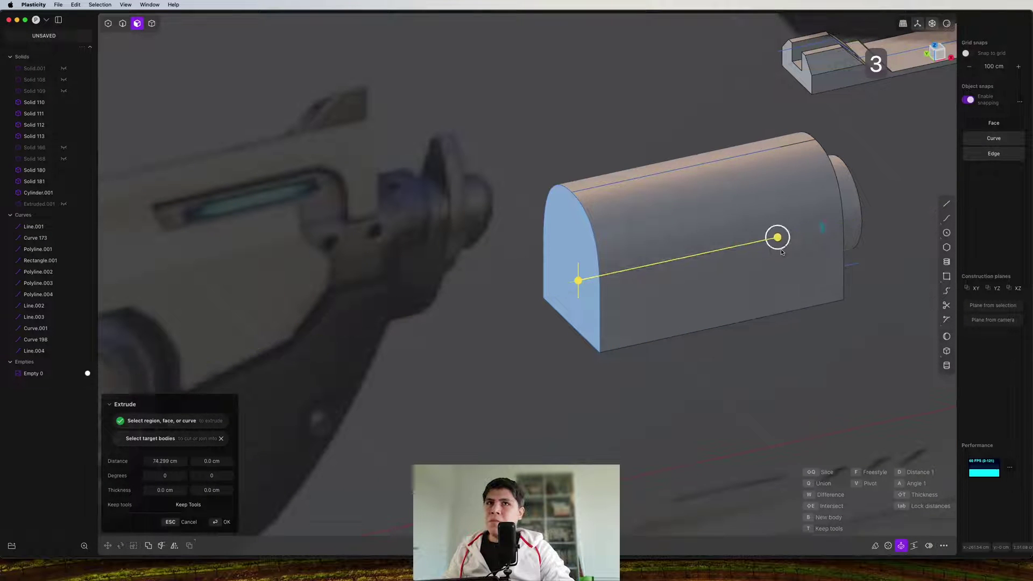
left_click(781, 252)
Move the arched block back along the barrel in front view so the barrel's front portion sticks out of it
left_click(945, 56)
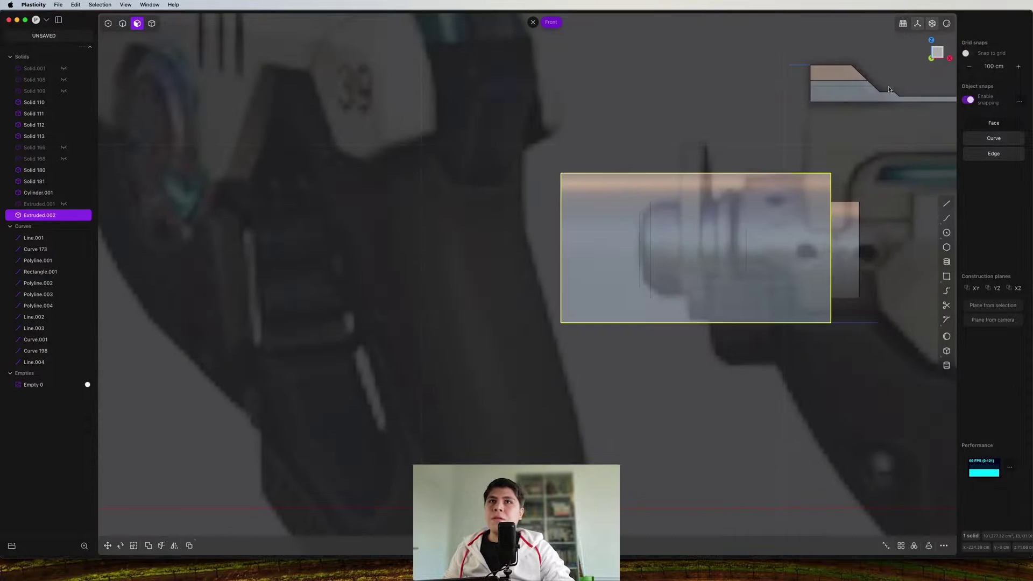
key("g")
left_click_drag(521, 307, 708, 297)
right_click(706, 297)
Delete the arched block's leftover outline curves and guide lines, and show the block close up in front view
scroll(540, 295, "down", 5)
middle_click_drag(540, 296, 466, 288, "shift")
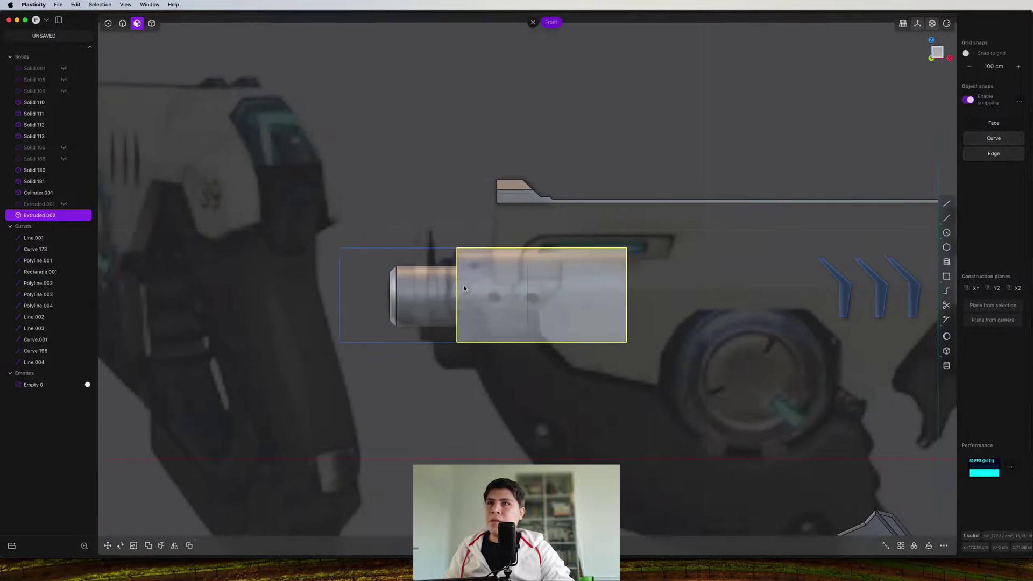
key("2")
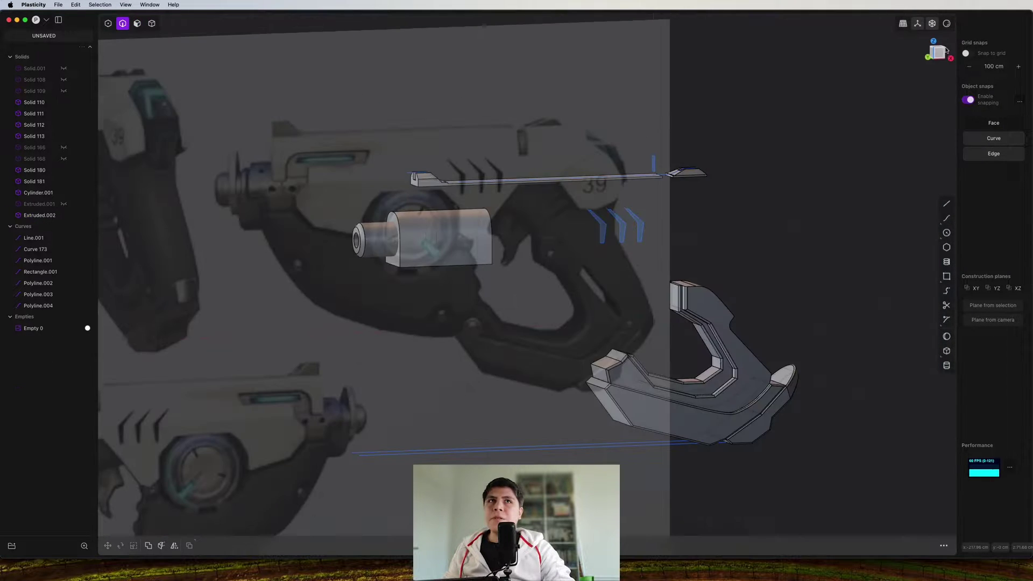
left_click(945, 53)
scroll(301, 189, "up", 10)
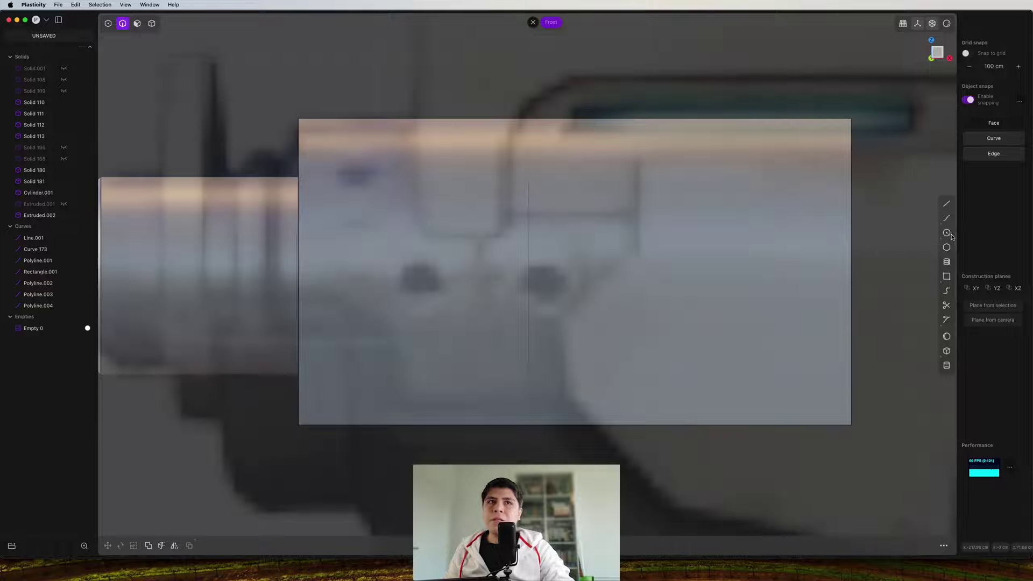
Draw a circle over a round hole in the reference and duplicate it onto the other two holes of the arched block
left_click(946, 233)
scroll(553, 320, "up", 3)
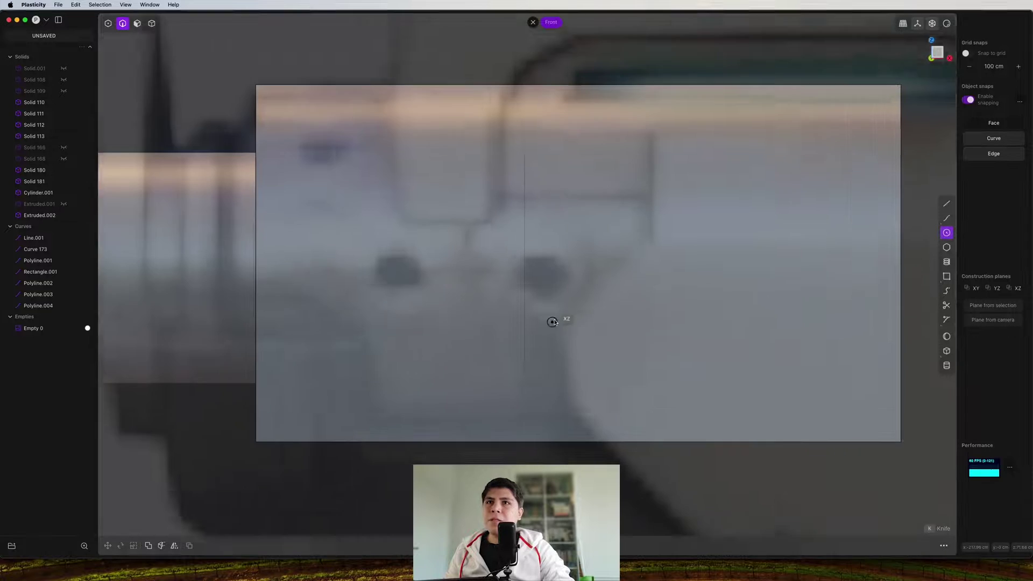
left_click(578, 275)
key("shift+d")
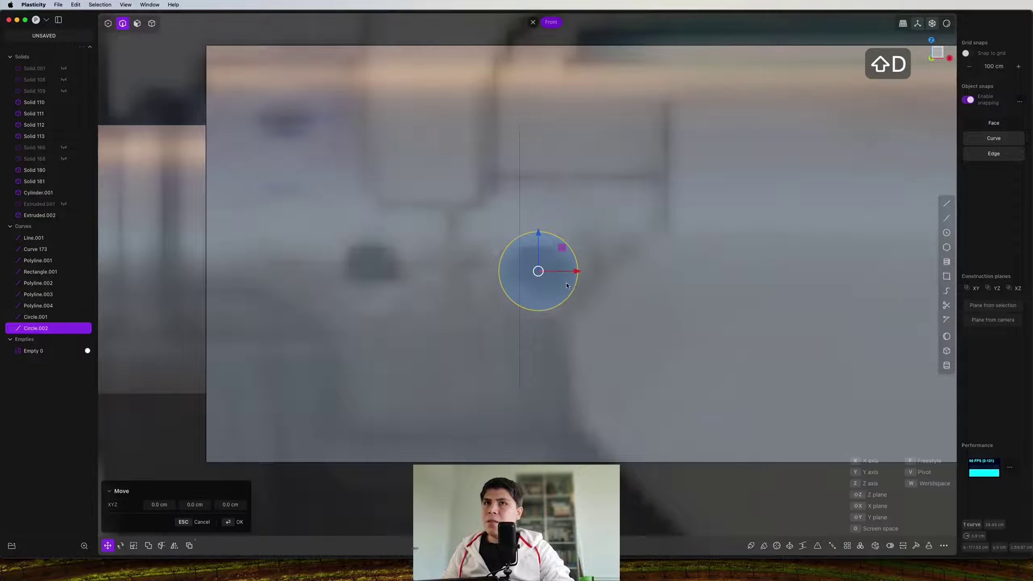
left_click(403, 284)
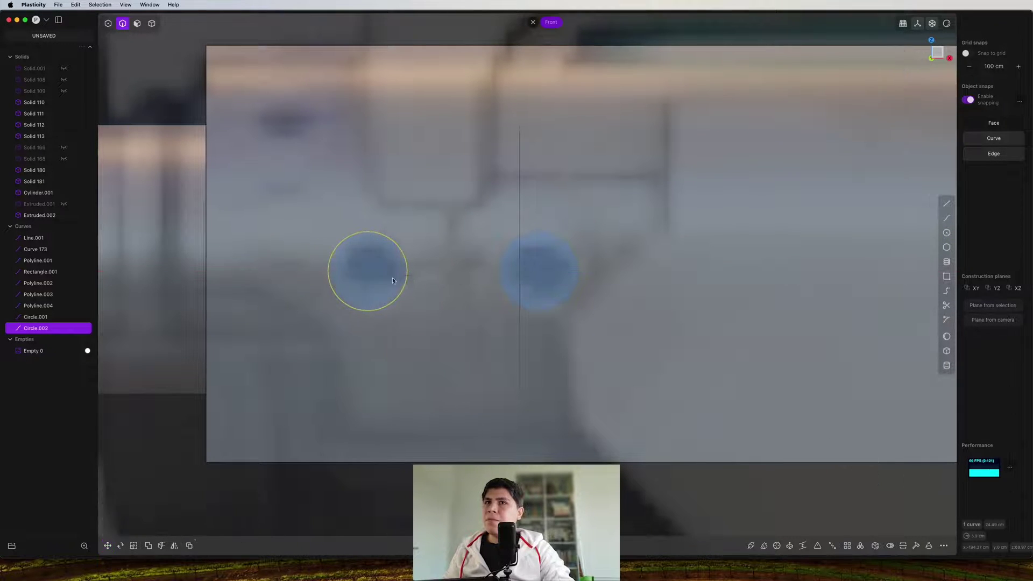
scroll(632, 360, "down", 3)
key("shift+d")
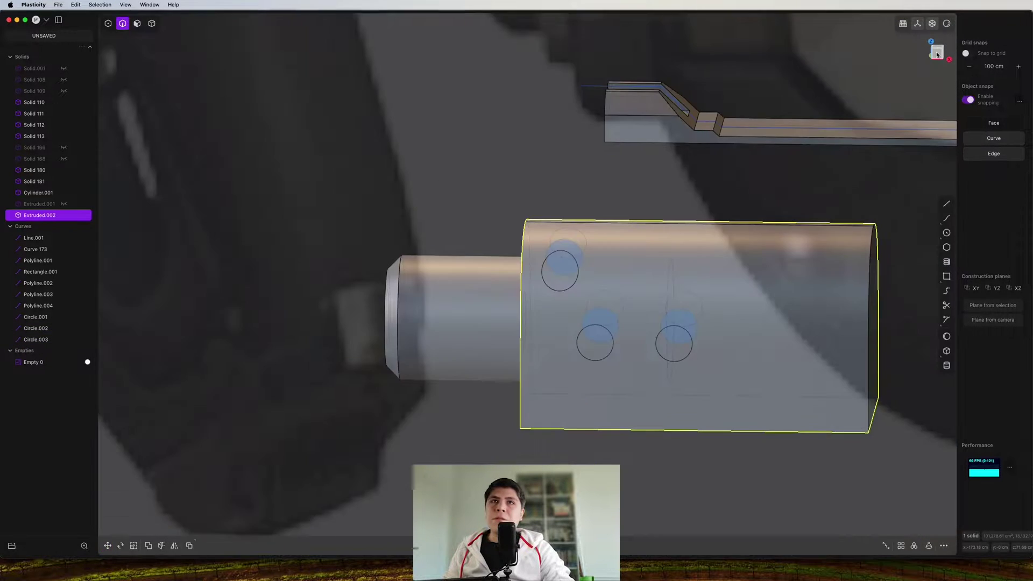
Imprint the three circles onto the arched block and select the resulting round faces
key("KP_1")
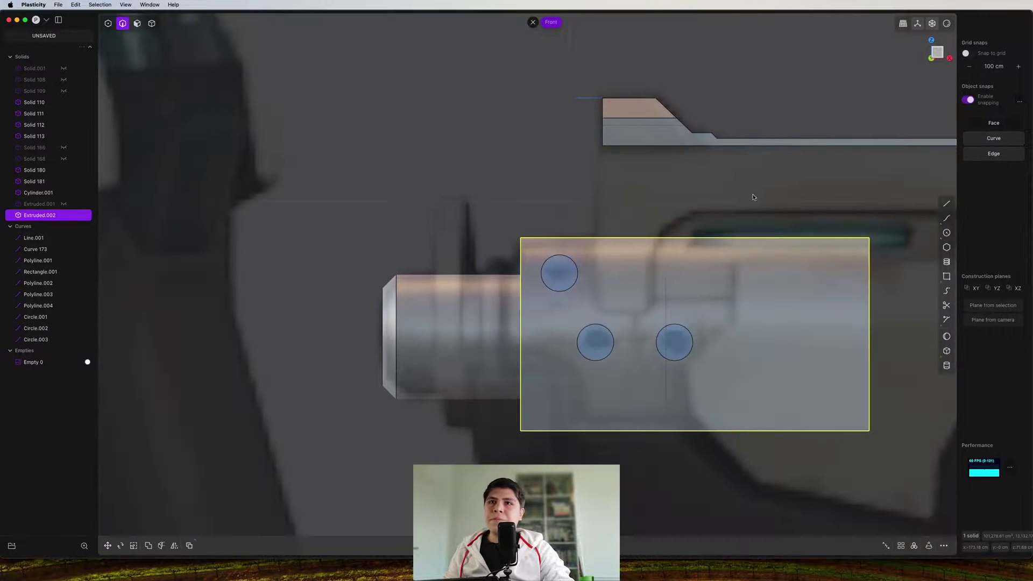
middle_click_drag(754, 198, 733, 196, "shift")
middle_click_drag(544, 299, 683, 345)
left_click(563, 272)
left_click(600, 348, "shift")
left_click(669, 341, "shift")
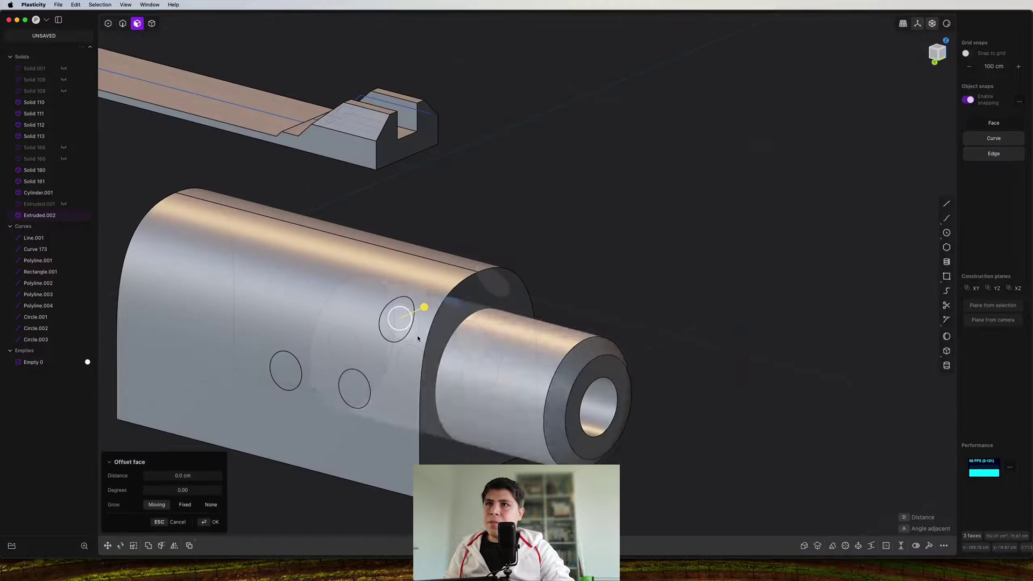
Offset the arched block's round faces about 3.9 cm inward to form holes
left_click_drag(423, 307, 277, 377)
middle_click_drag(315, 370, 184, 337)
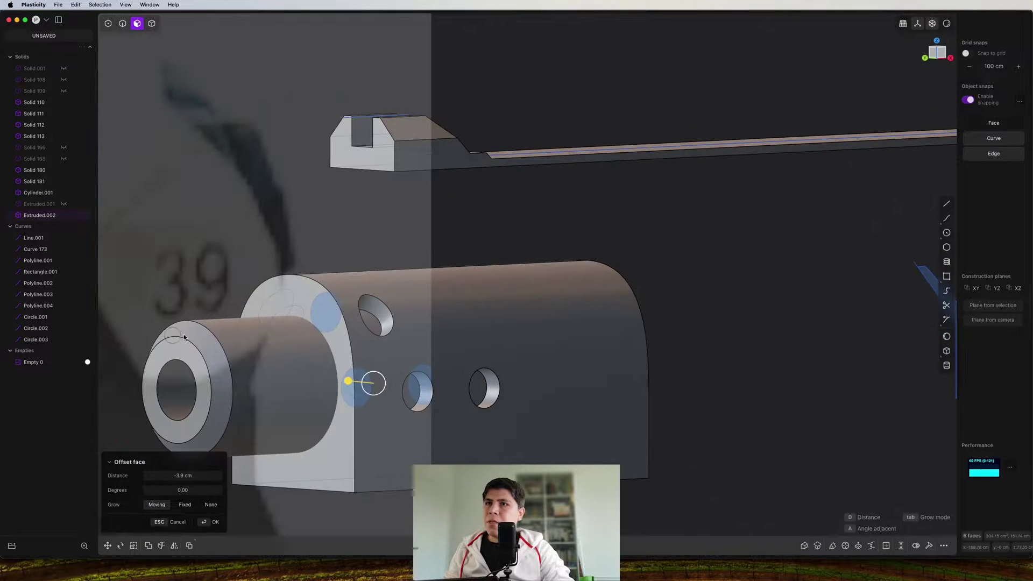
right_click(444, 233)
Unhide all pistol parts and delete all leftover circles and construction curves
scroll(538, 253, "down", 4)
middle_click_drag(572, 260, 503, 279)
left_click(483, 275)
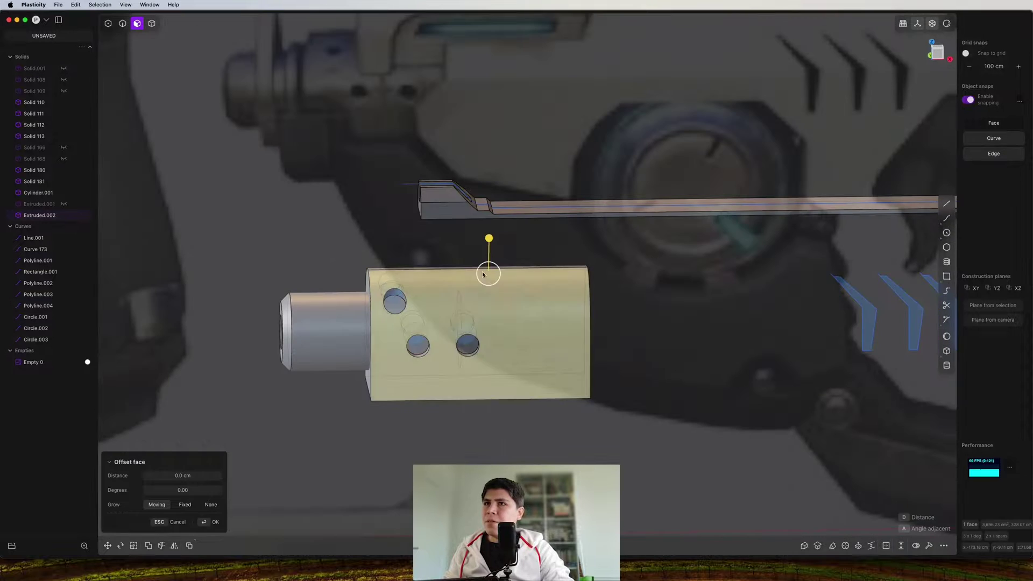
key("alt+h")
key("x")
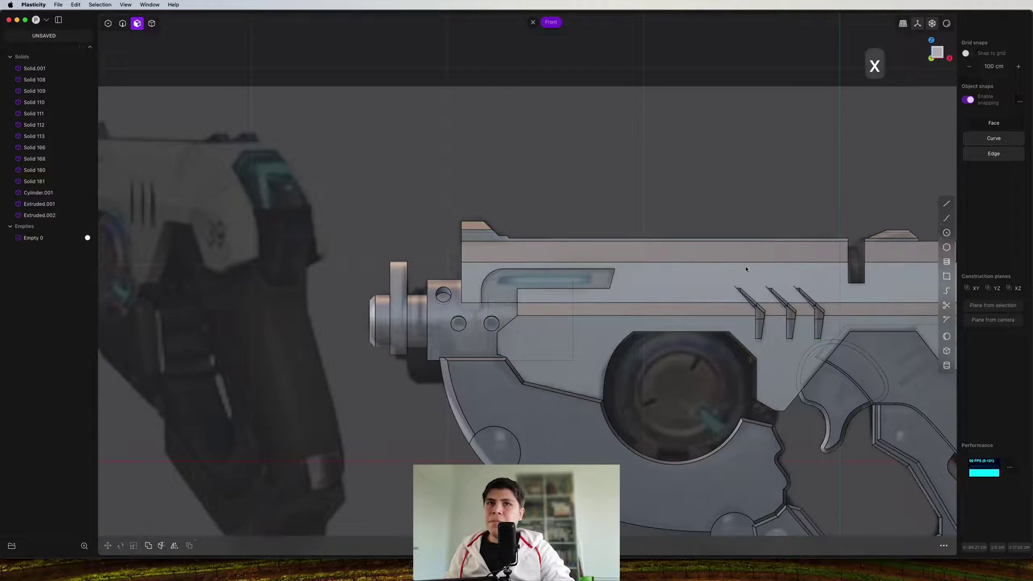
Draw a closed, slanted four-sided polyline around the reference's glowing strip inside the slide's recessed panel in front view
scroll(744, 269, "down", 3)
middle_click_drag(744, 270, 597, 187, "shift")
left_click(563, 177)
scroll(459, 152, "up", 5)
middle_click_drag(431, 195, 595, 237, "shift")
left_click(938, 53)
scroll(540, 294, "up", 5)
scroll(541, 293, "up", 4)
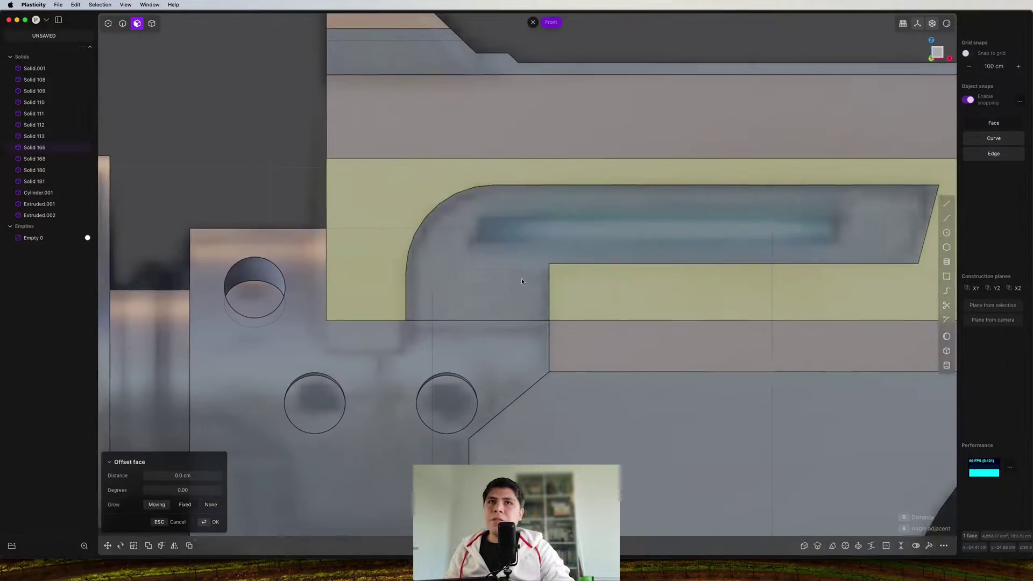
key("shift+a")
left_click(472, 250)
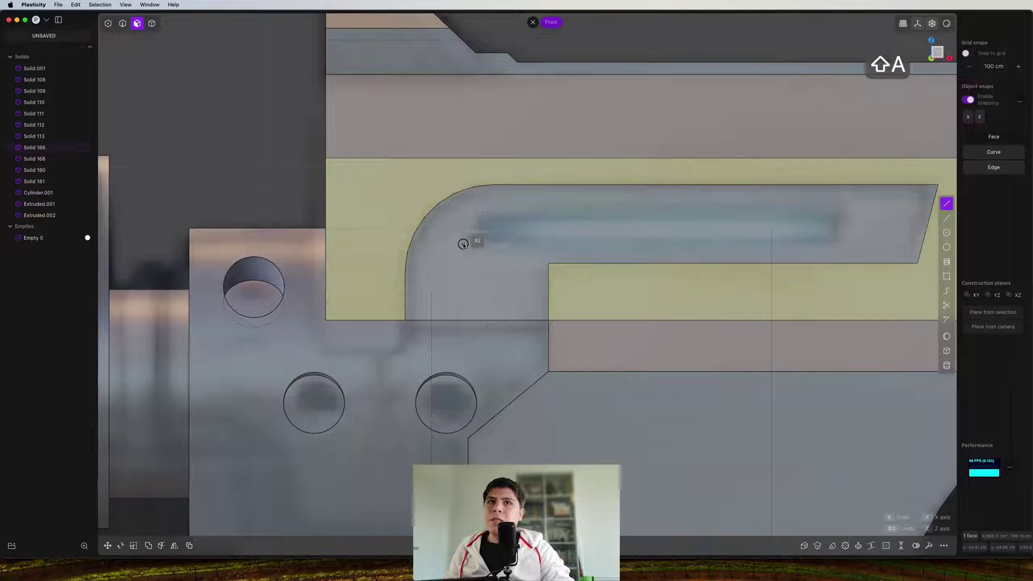
left_click(853, 212)
left_click(834, 244)
left_click(464, 244)
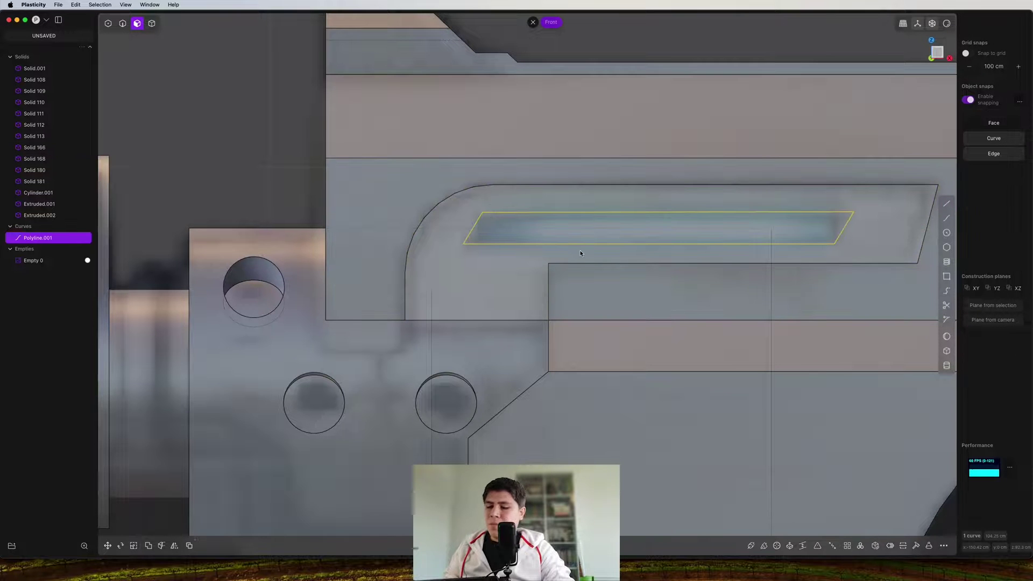
Imprint the slanted strip outline onto the recessed panel solid
key("shift+i")
left_click(738, 247)
right_click(724, 248)
middle_click_drag(721, 250, 773, 280)
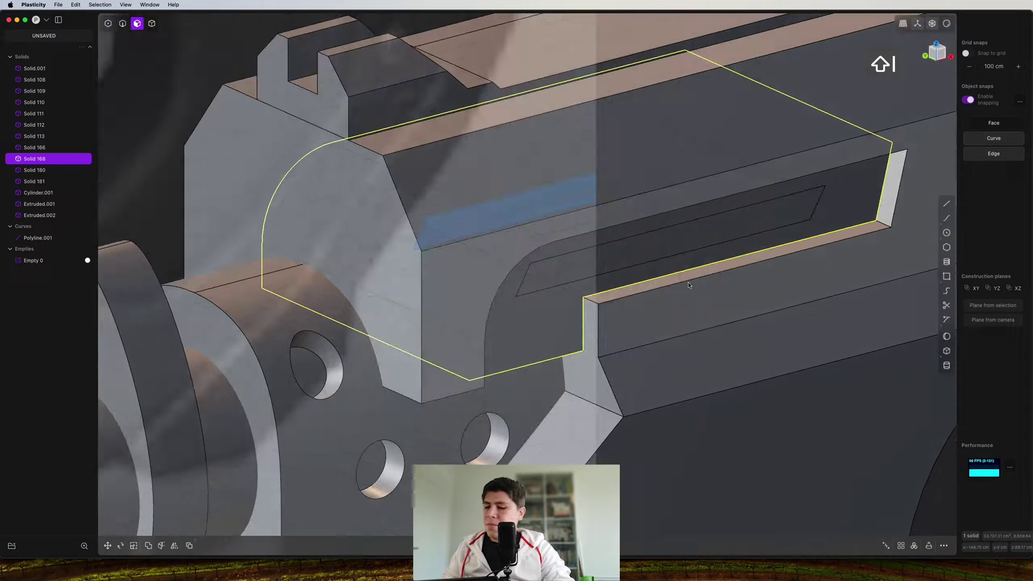
Offset the slanted strip face about 2.07 cm inward to form a slot in the recessed panel
key("3")
left_click(664, 238)
key("o")
left_click_drag(678, 244, 667, 238)
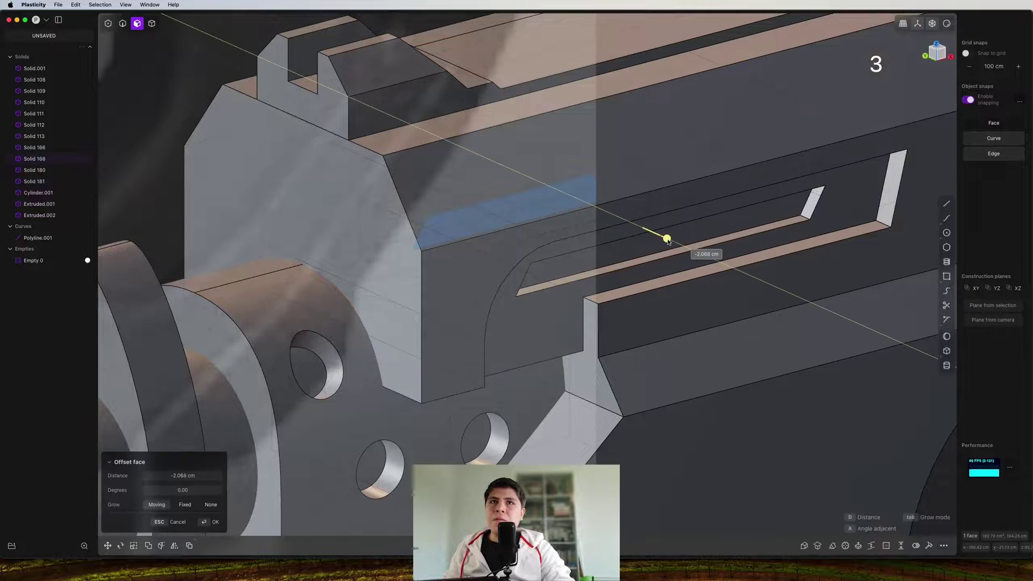
middle_click_drag(666, 238, 741, 155)
right_click(740, 154)
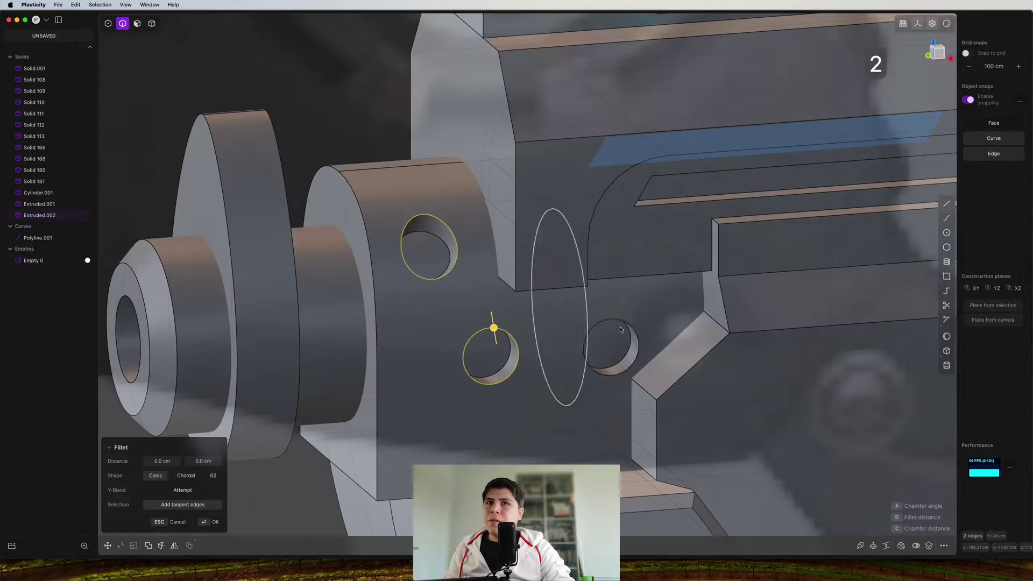
Chamfer the rims of the round holes on both sides of the arched block and slightly bevel the teardrop plate's outer edges
middle_click_drag(446, 319, 625, 322)
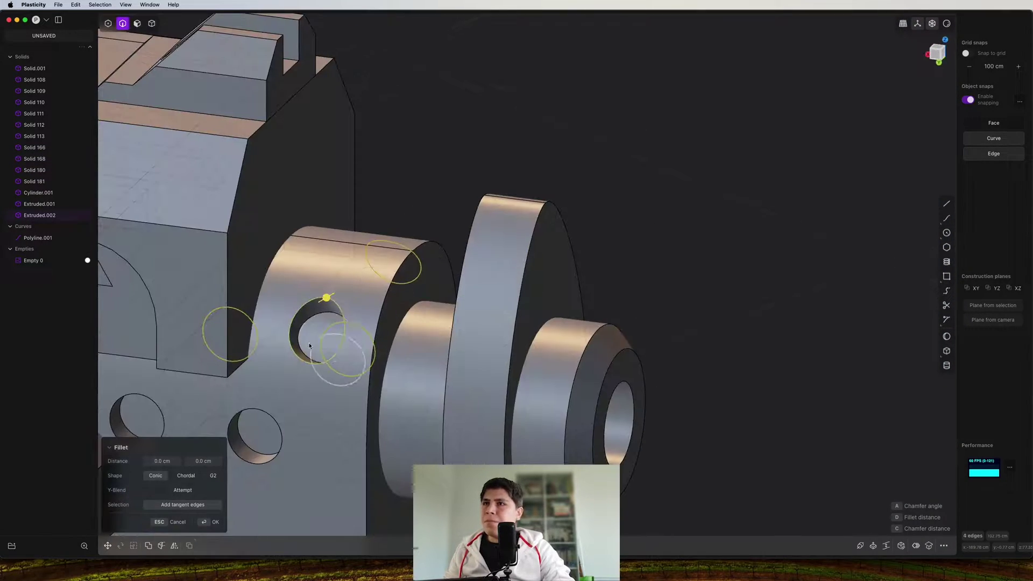
middle_click_drag(310, 346, 474, 270, "shift")
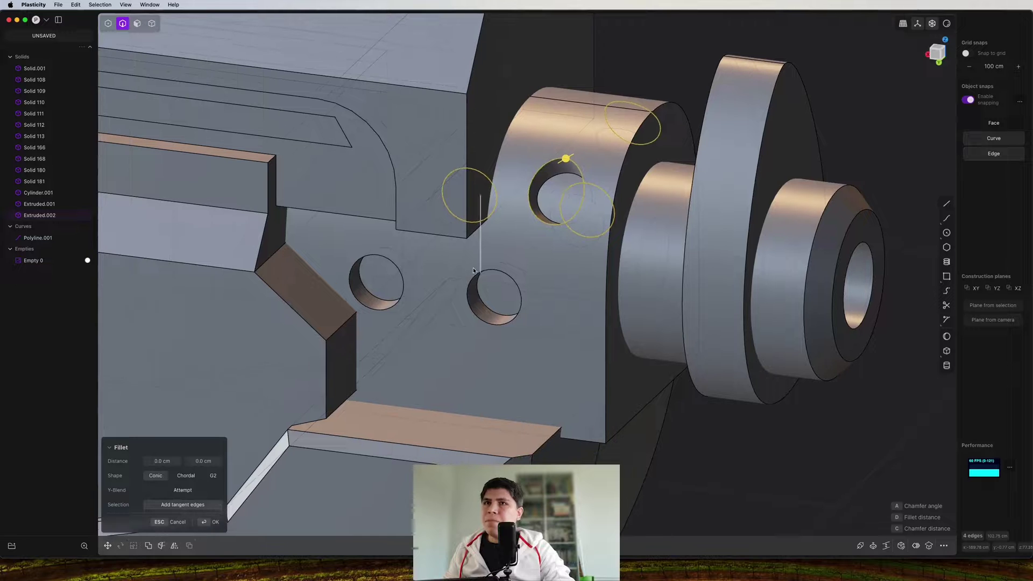
left_click(355, 260, "shift")
key("c")
left_click(381, 255)
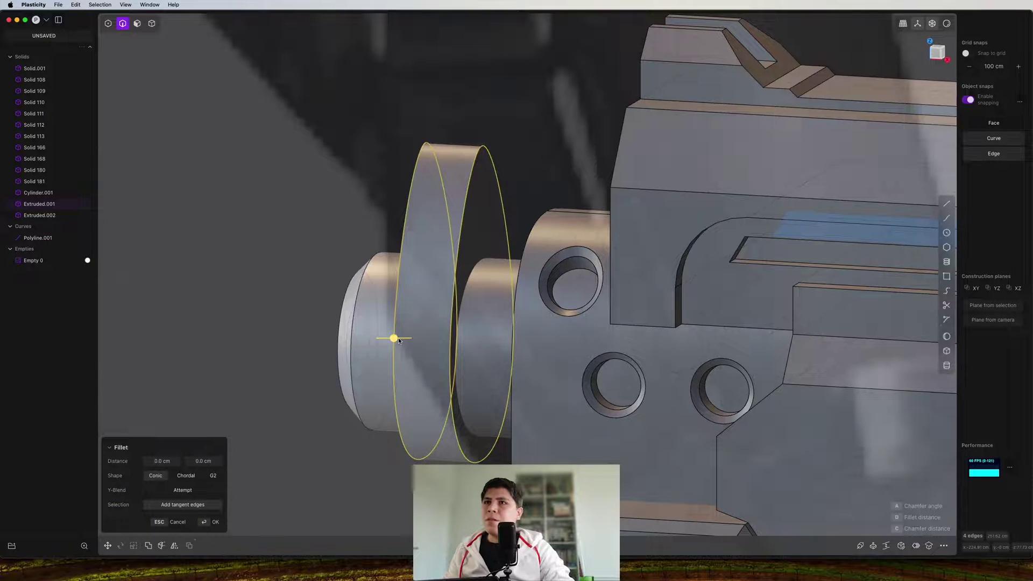
left_click_drag(394, 337, 389, 337)
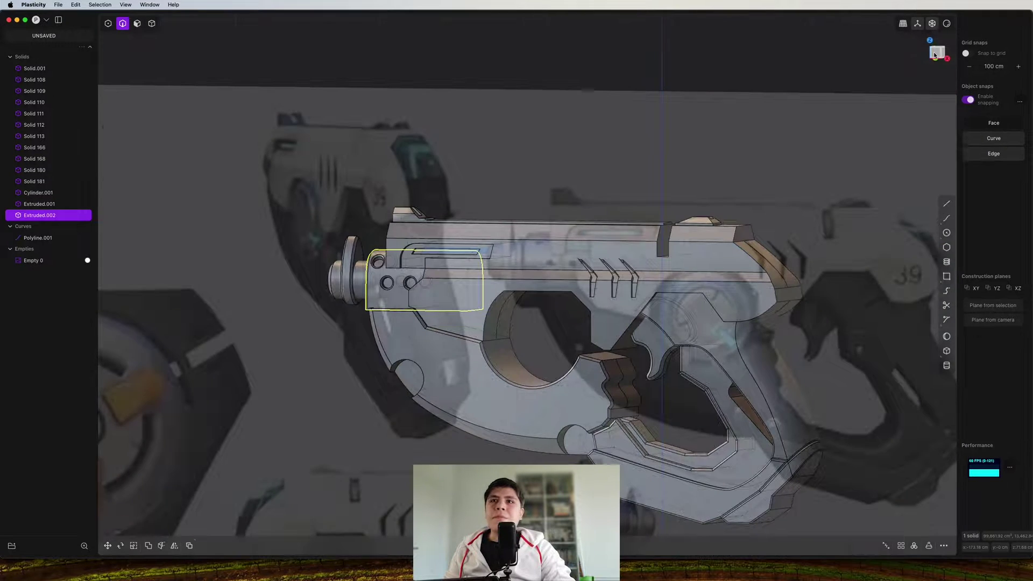
Create a cylinder over the reference's round dial in the pistol body's opening
left_click(934, 55)
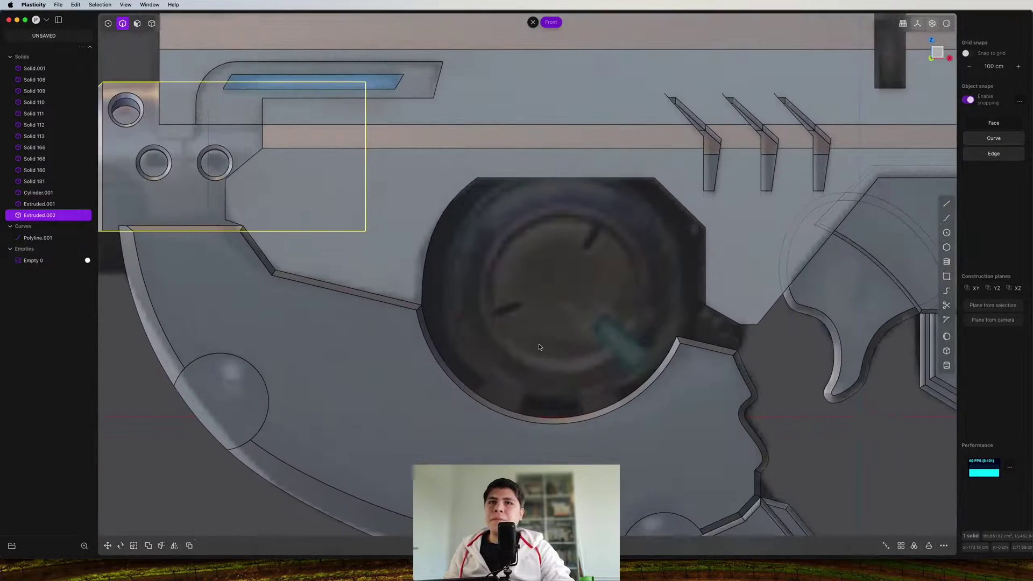
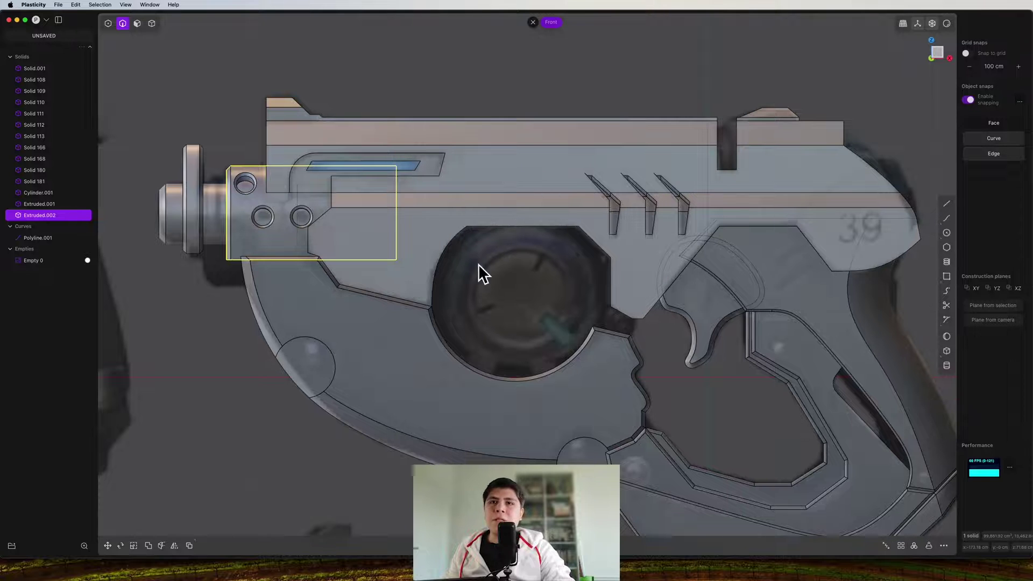
scroll(487, 264, "up", 2)
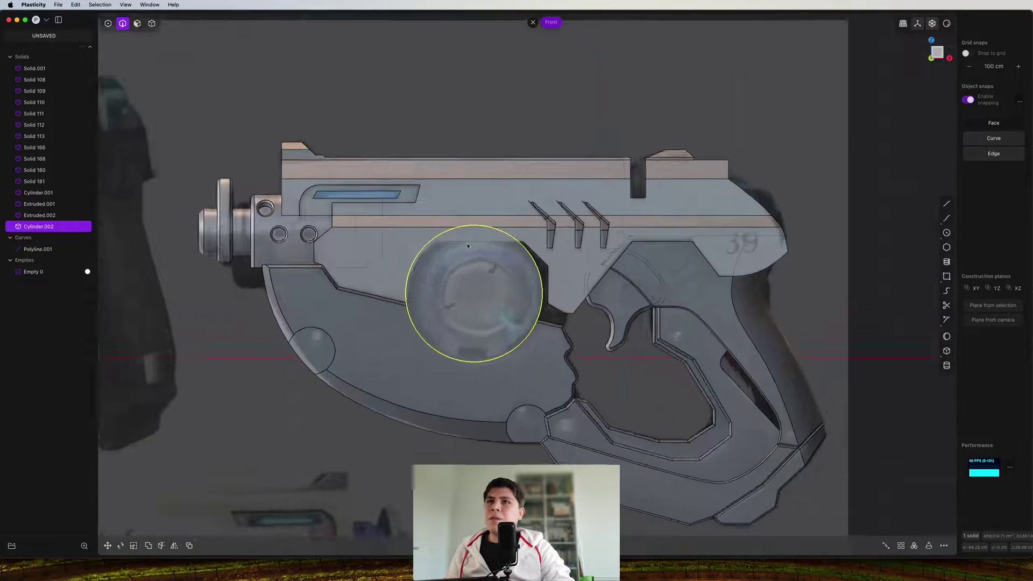
scroll(463, 255, "up", 5)
scroll(462, 256, "down", 3)
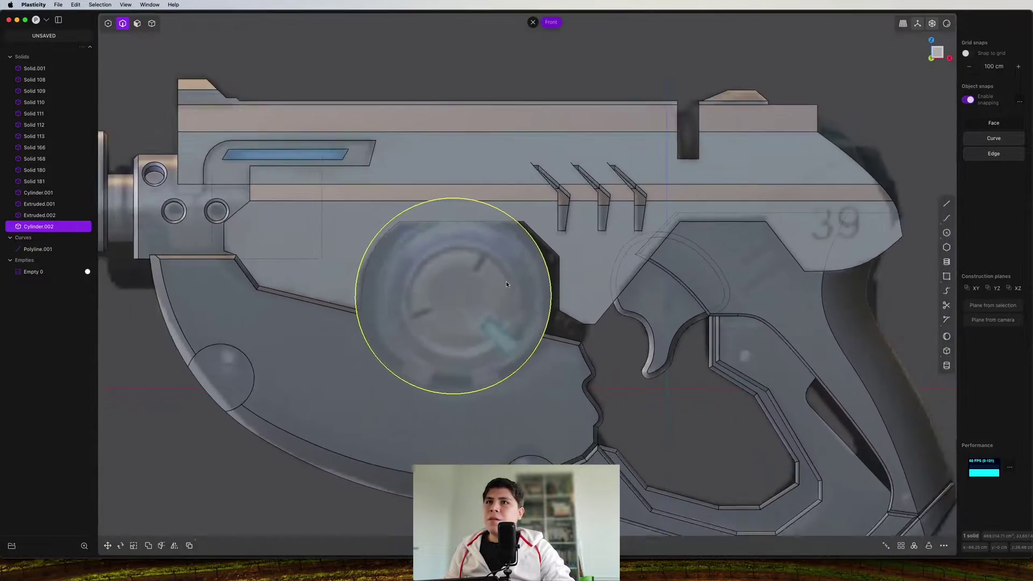
middle_click_drag(463, 255, 505, 305)
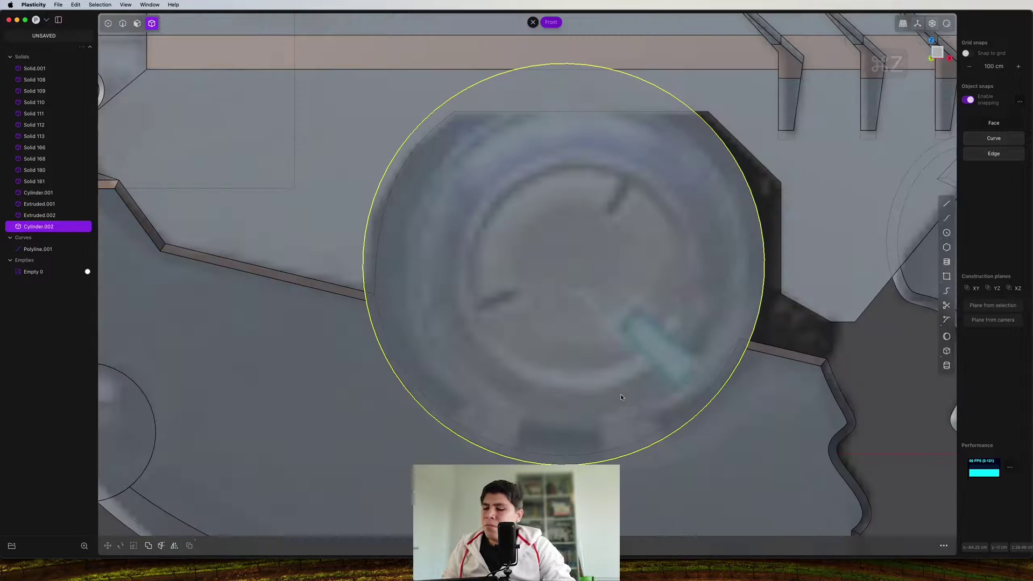
Offset the cylinder's front outline inward and sink the outer ring about 11.2 cm to leave a raised disc
key("3")
left_click(593, 323)
key("o")
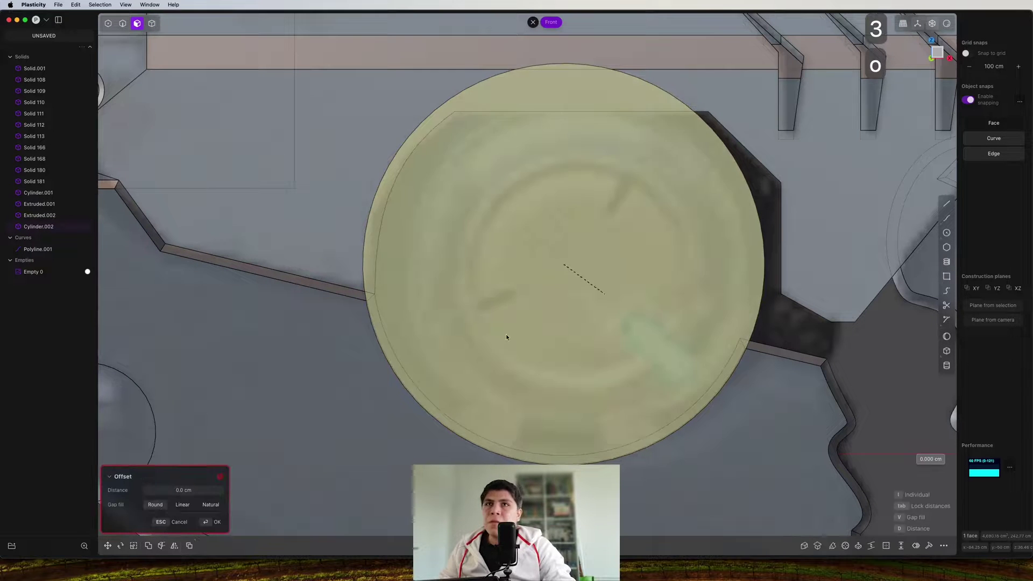
left_click(475, 352)
middle_click_drag(461, 350, 533, 359)
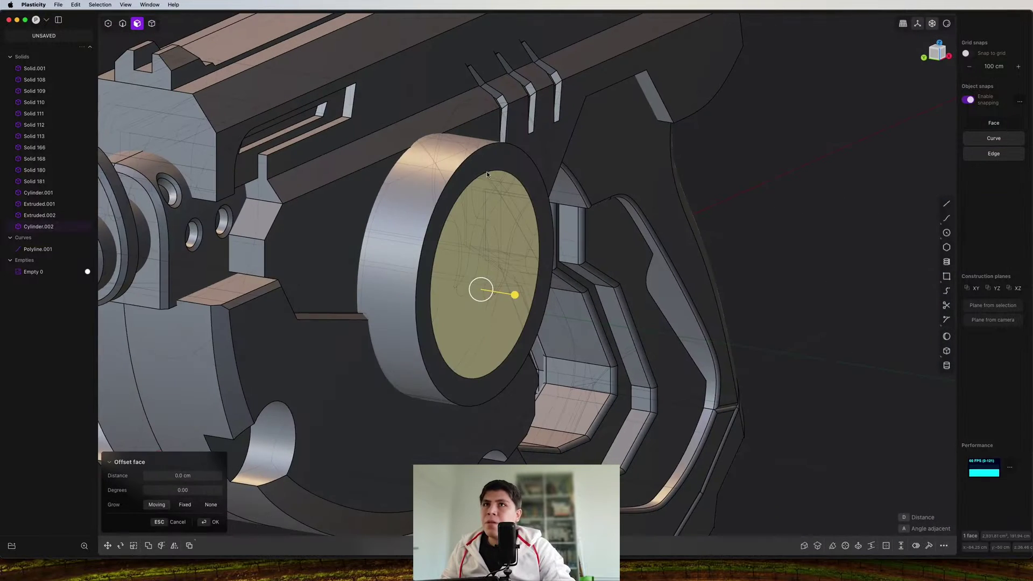
key("d")
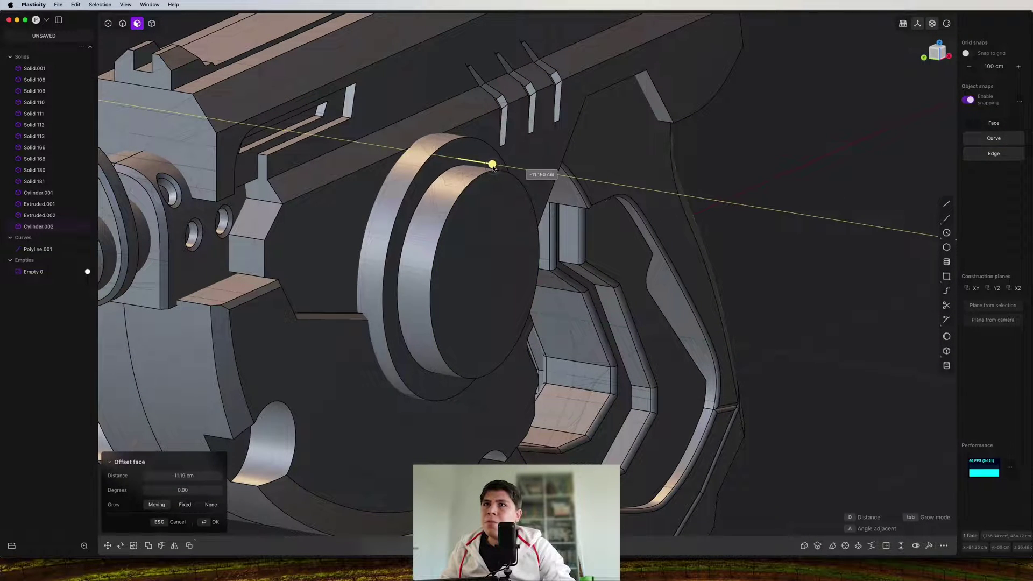
left_click(491, 168)
Round the raised disc's front edge with a fillet of about 6.65 cm
middle_click_drag(621, 237, 648, 210)
key("2")
left_click(636, 208)
mouse_move(594, 176)
left_mouse_down()
mouse_move(615, 172)
mouse_move(606, 167)
left_mouse_up()
left_click(943, 55)
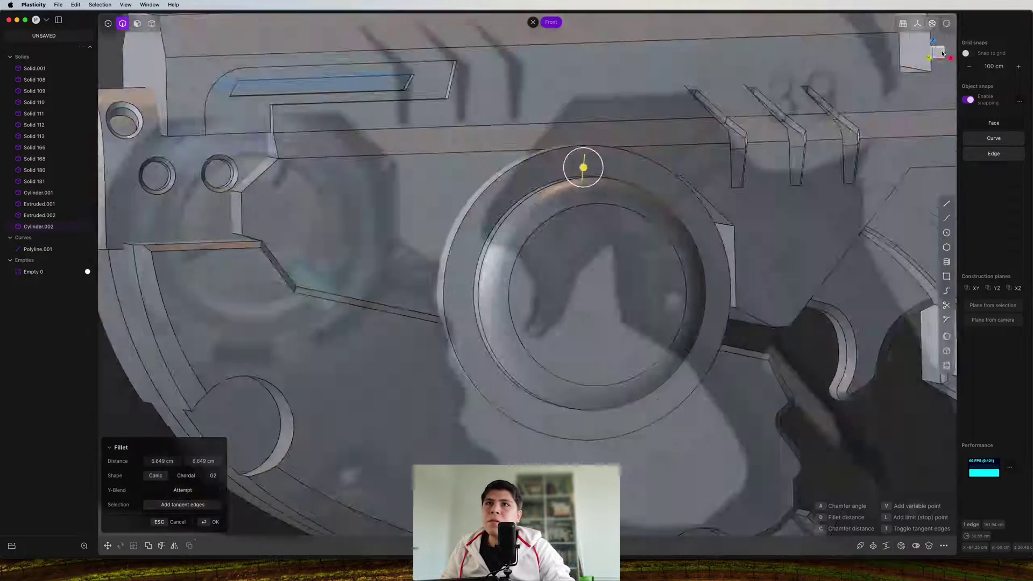
scroll(567, 248, "up", 3)
middle_click_drag(594, 236, 549, 235, "shift")
scroll(550, 235, "up", 4)
key("shift+a")
scroll(631, 231, "down", 2)
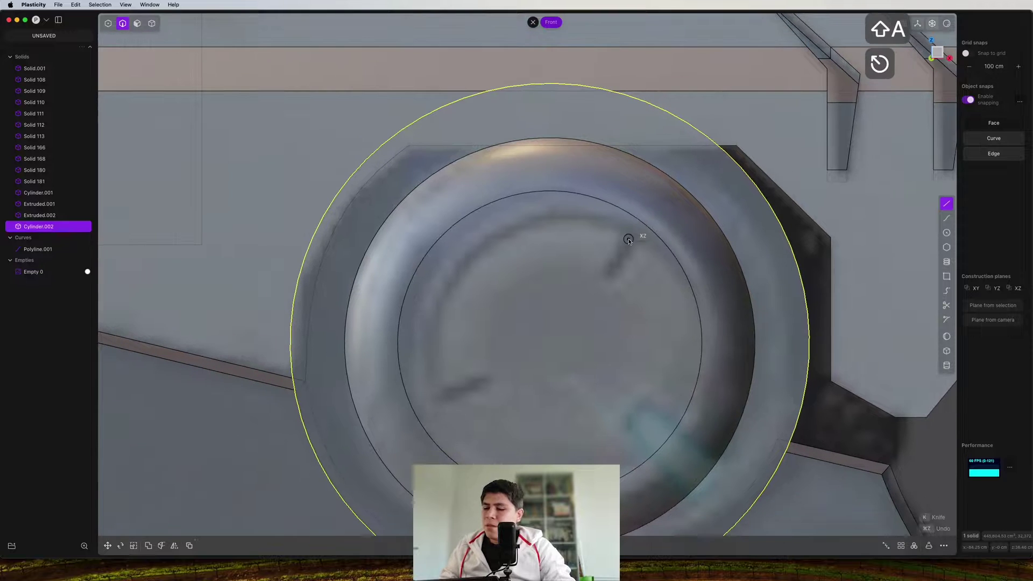
Offset the outline of the disc's flat face slightly inward and cut the resulting thin ring into a shallow groove
left_click(613, 264)
key("o")
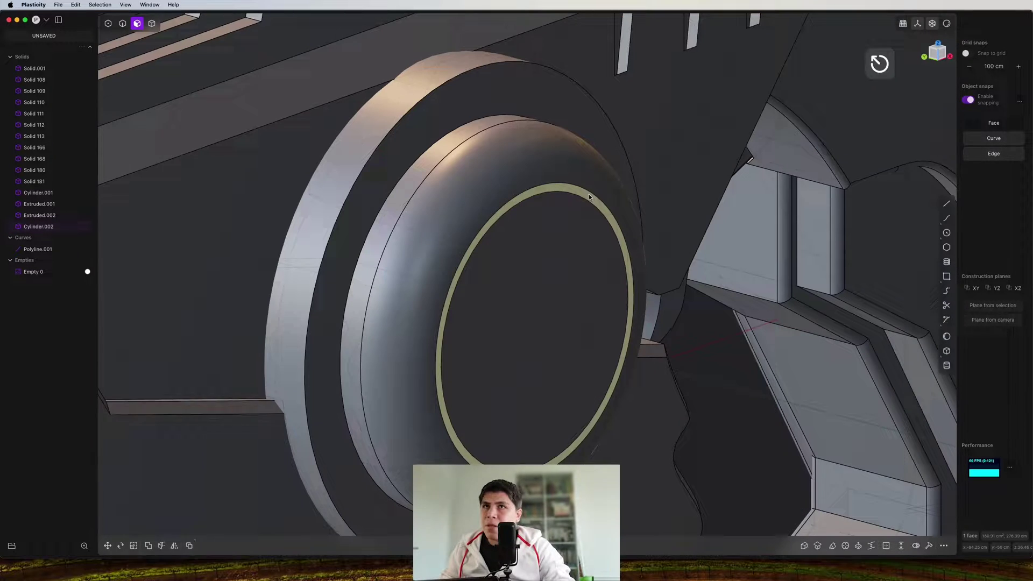
key("e")
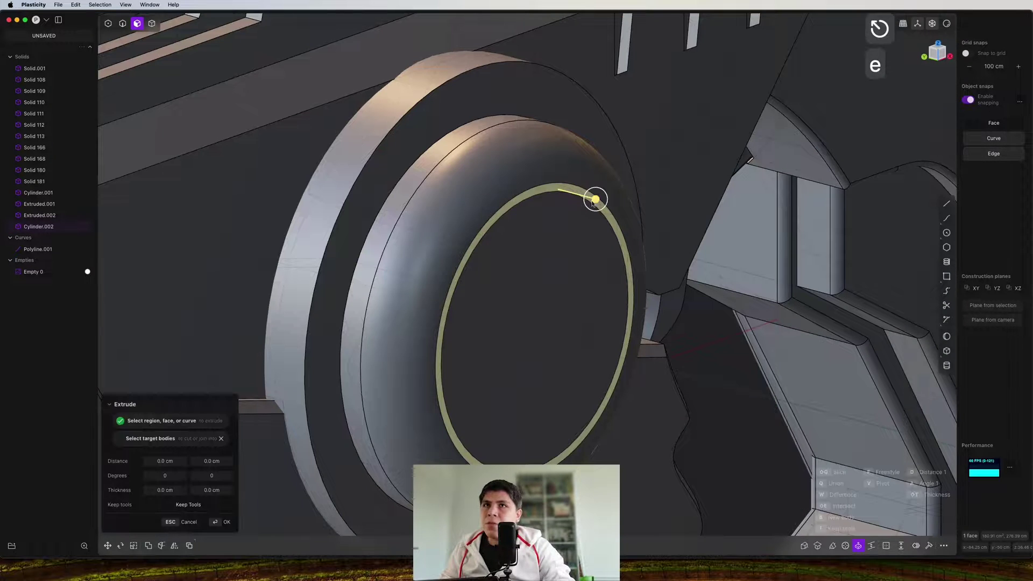
left_click_drag(592, 201, 572, 195)
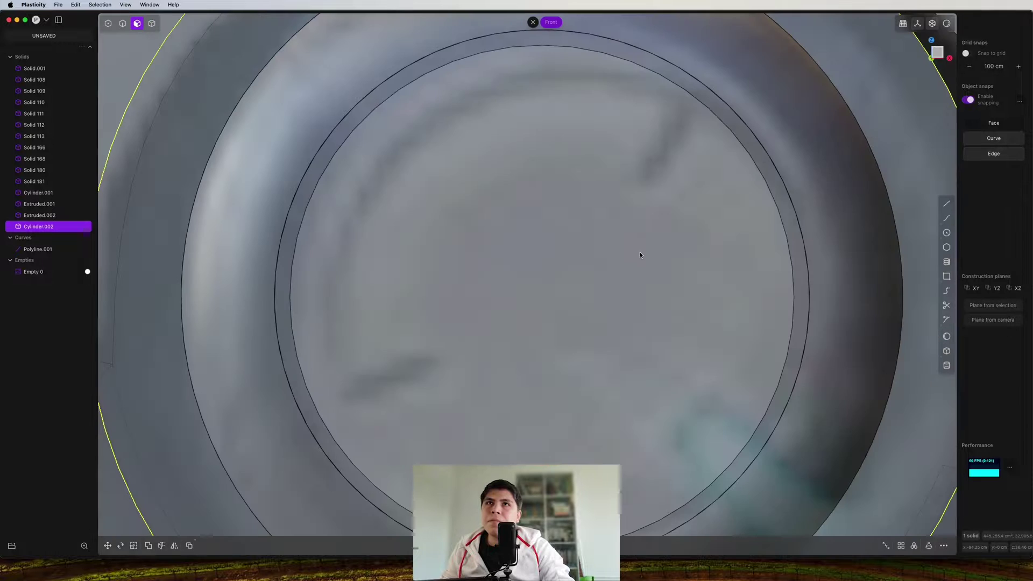
Draw a small circle on the dial's flat face and place a copy of it a short distance along the X axis
right_click_drag(639, 253, 662, 308)
scroll(690, 181, "up", 3)
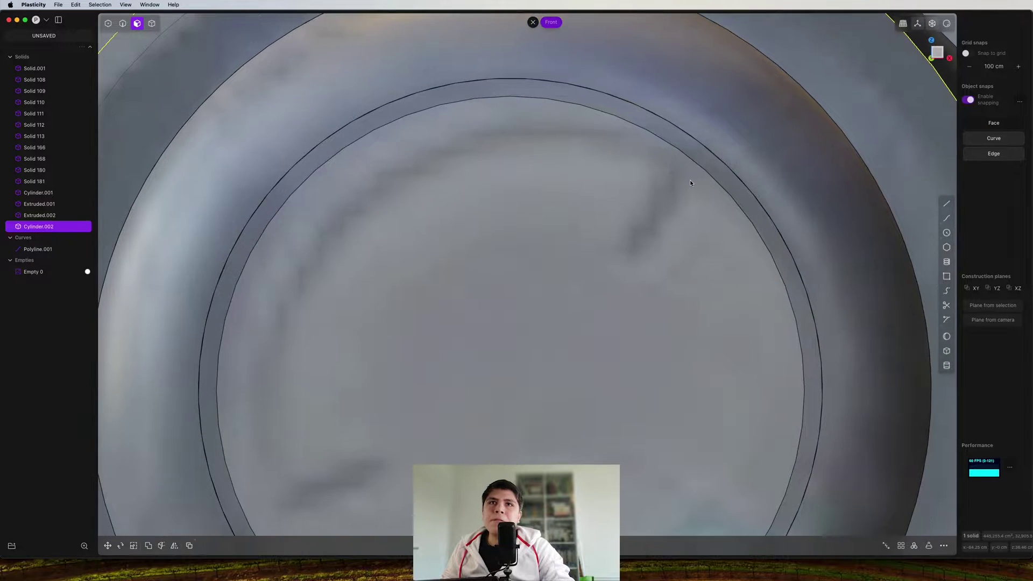
right_click_drag(690, 181, 683, 222)
scroll(570, 287, "up", 2)
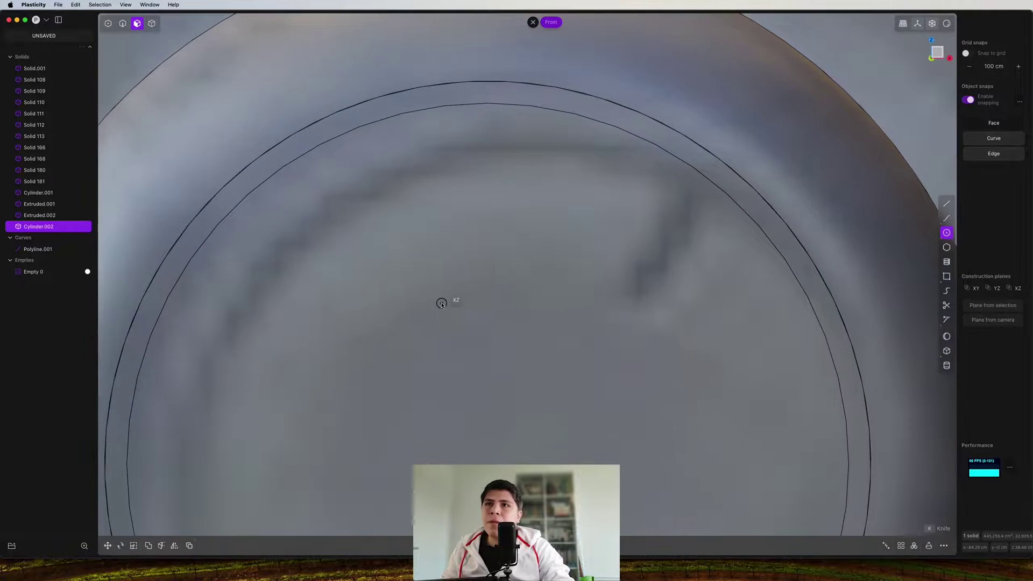
left_click(441, 302)
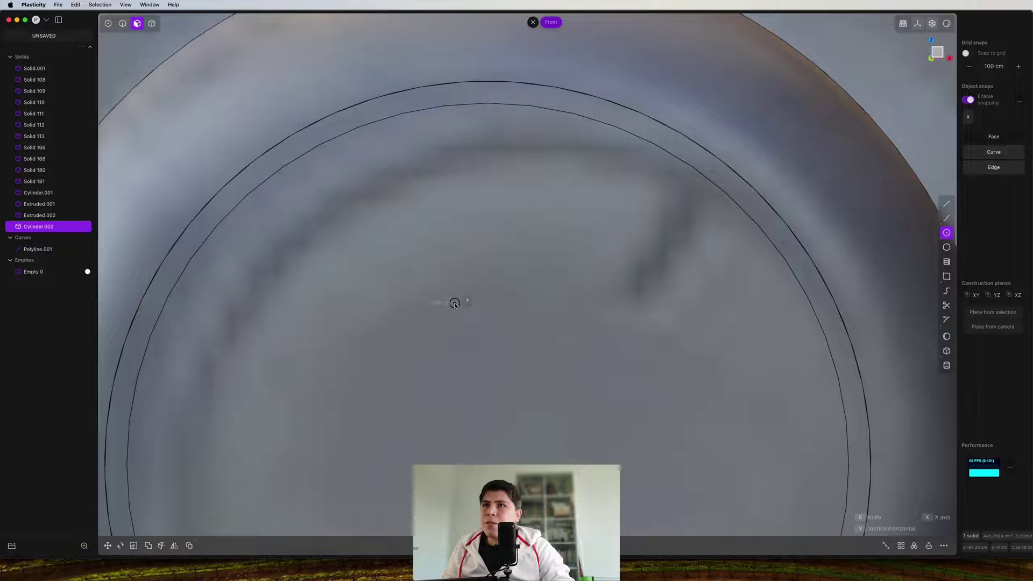
left_click(455, 305)
key("shift+d")
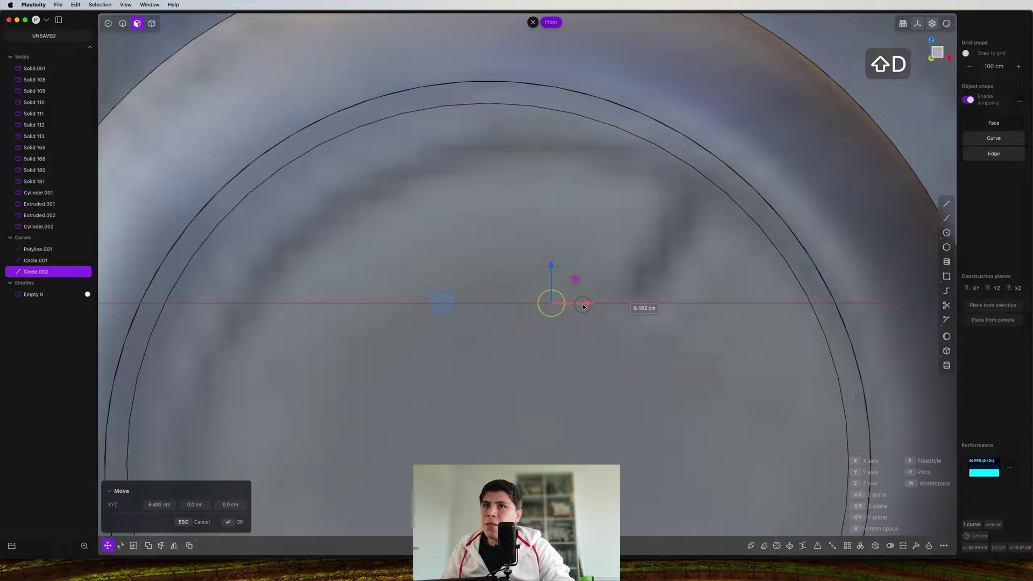
left_click(554, 305)
Connect the two circles with tangent lines, trim the inner arcs and join the curves into a closed slot outline
key("shift+a")
scroll(508, 304, "up", 2)
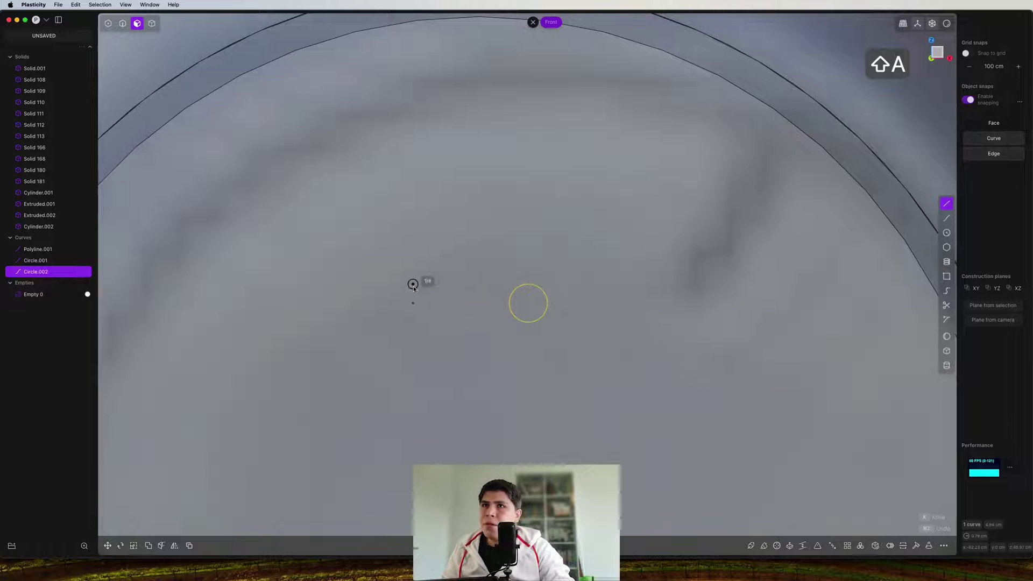
left_click(413, 285)
left_click(527, 284)
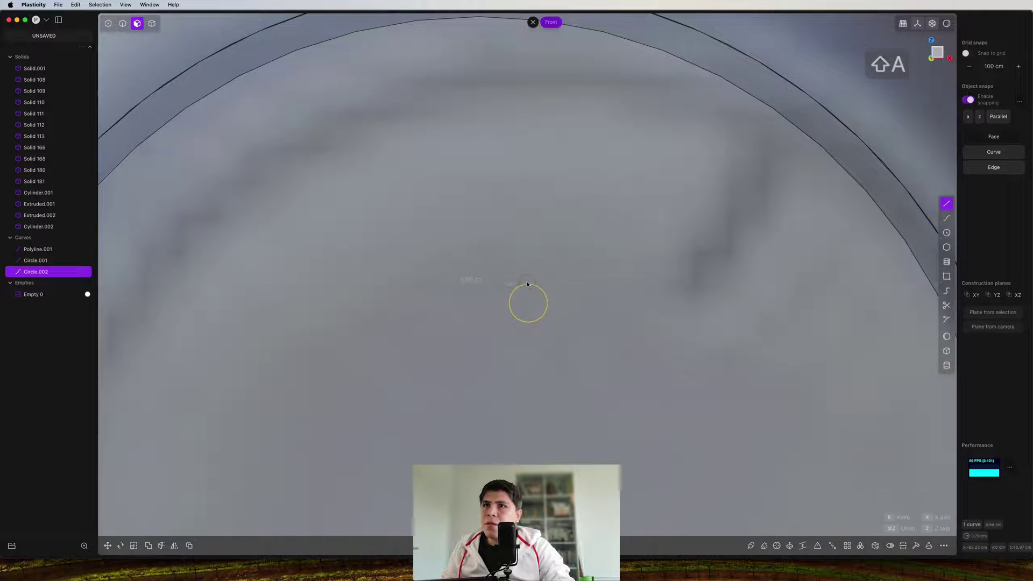
left_click(413, 322)
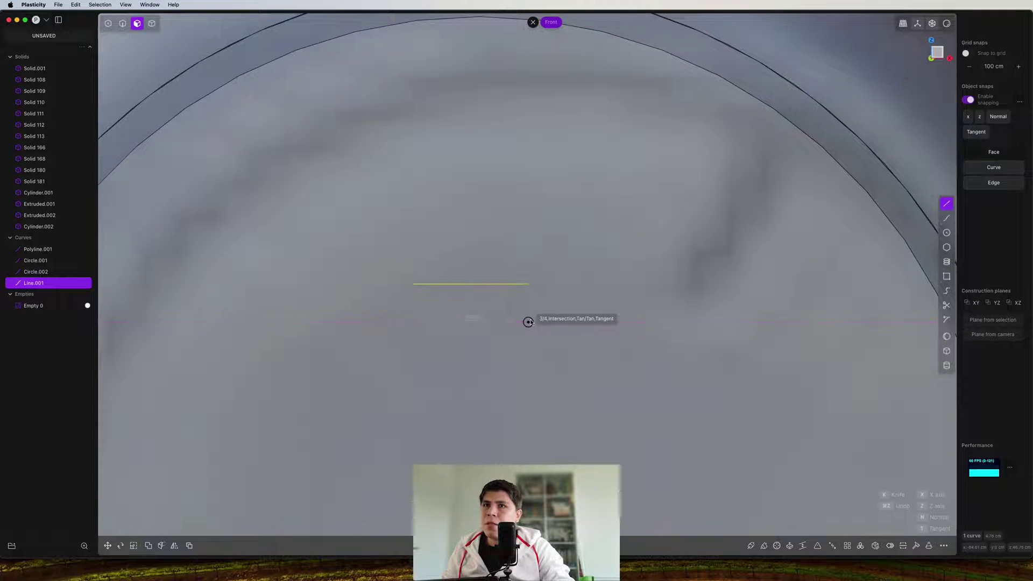
left_click(529, 322)
key("t")
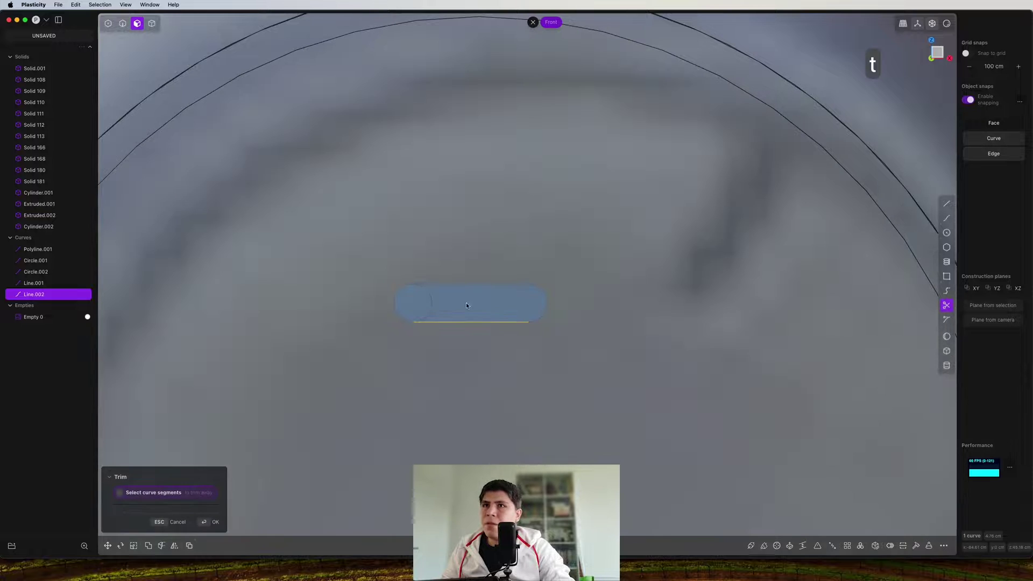
left_click(437, 303)
key("2")
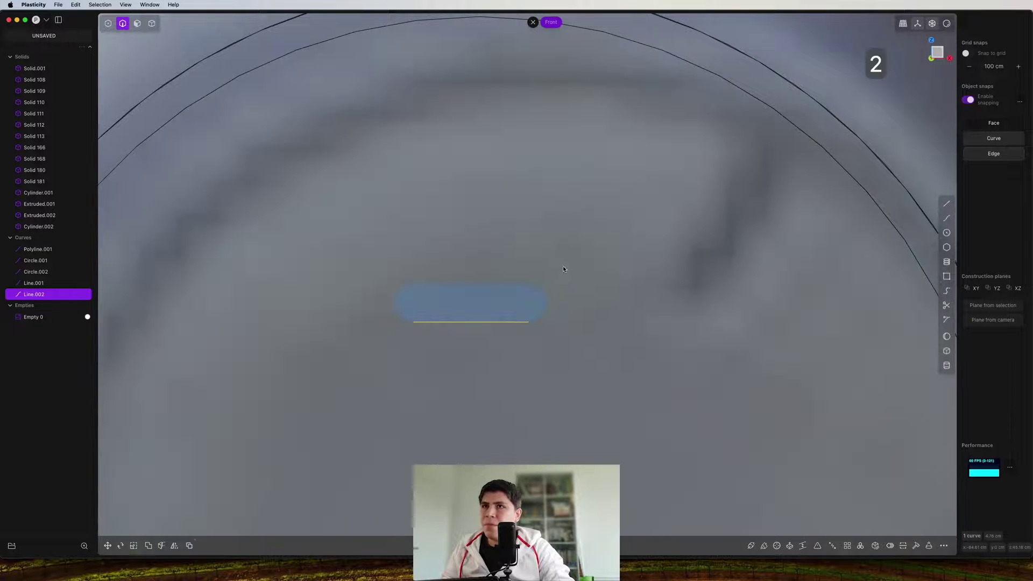
left_click_drag(563, 265, 329, 368)
key("j")
scroll(502, 297, "down", 3)
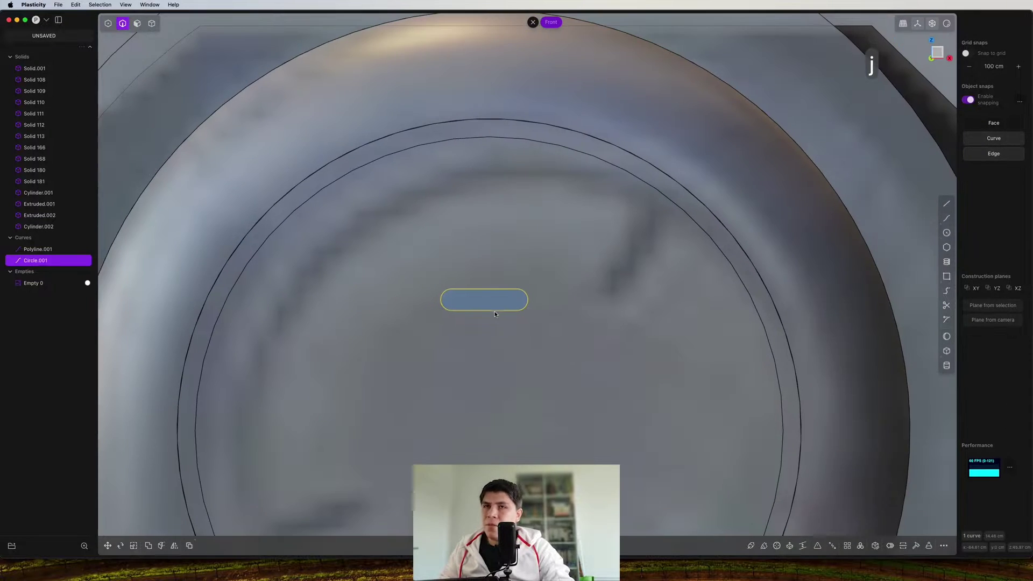
Fit the slot outline to the reference's upper-right dial mark, rotating it about 52 degrees and scaling it up slightly
key("g")
key("g")
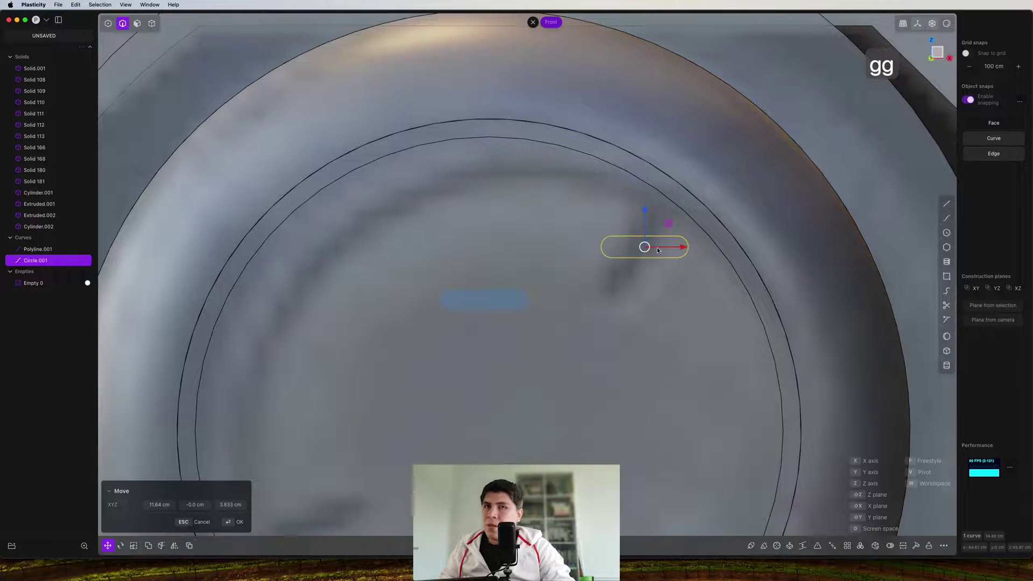
key("r")
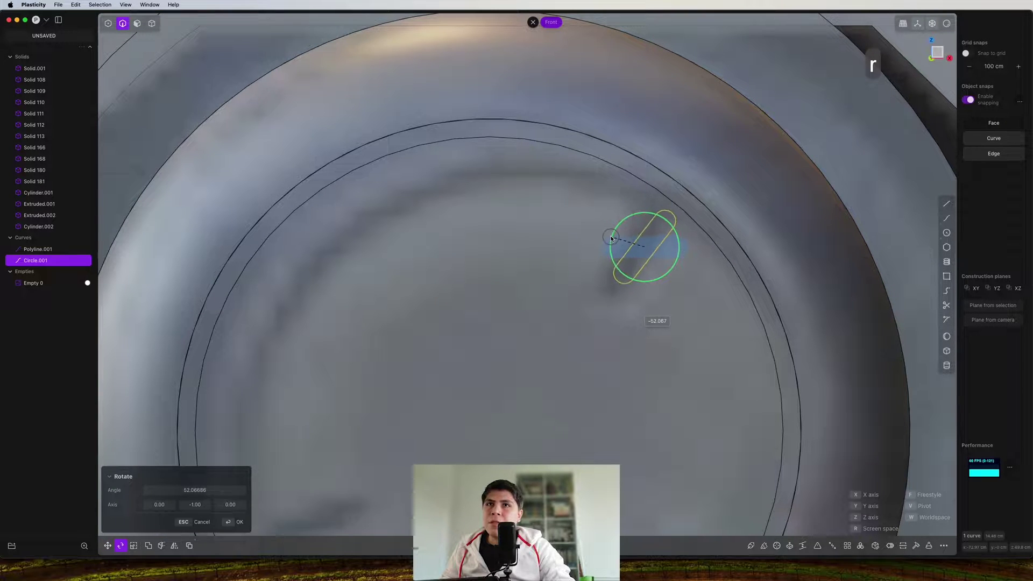
left_click(611, 238)
key("s")
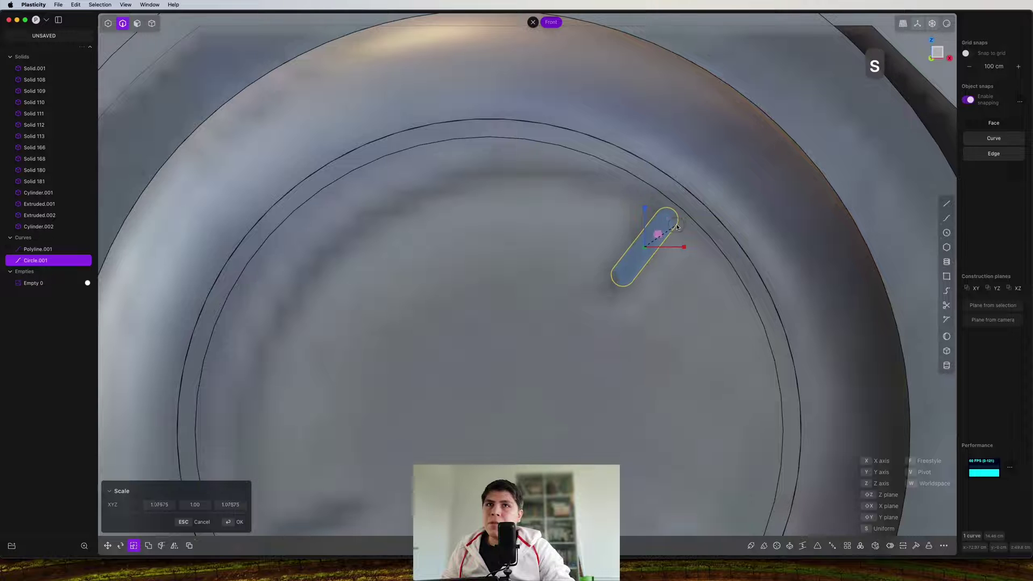
left_click(684, 222)
Duplicate the slot outline onto the reference's lower-left dial mark and rotate it to match that mark's angle
scroll(682, 237, "down", 5)
key("e")
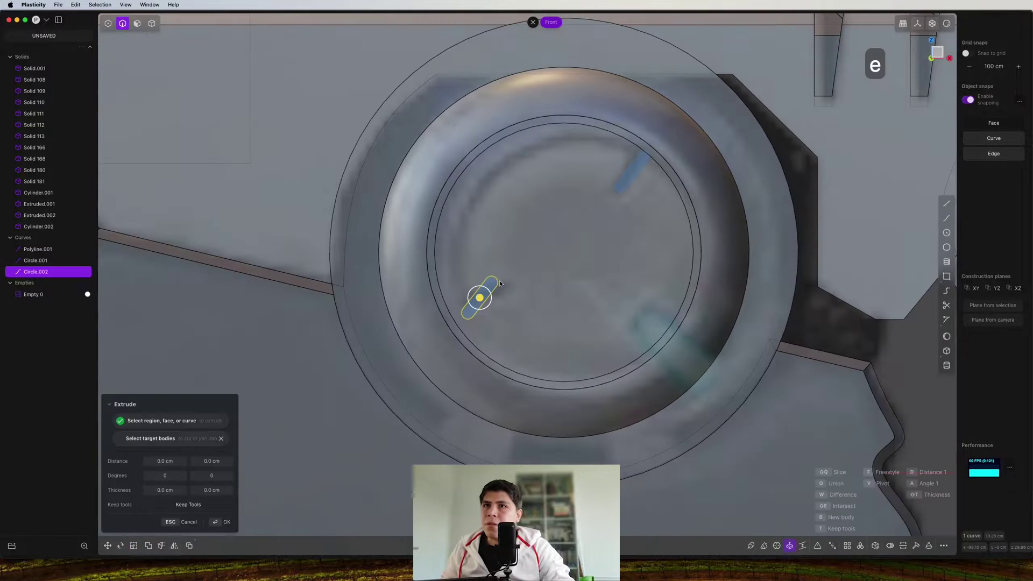
key("Escape")
scroll(538, 305, "up", 5)
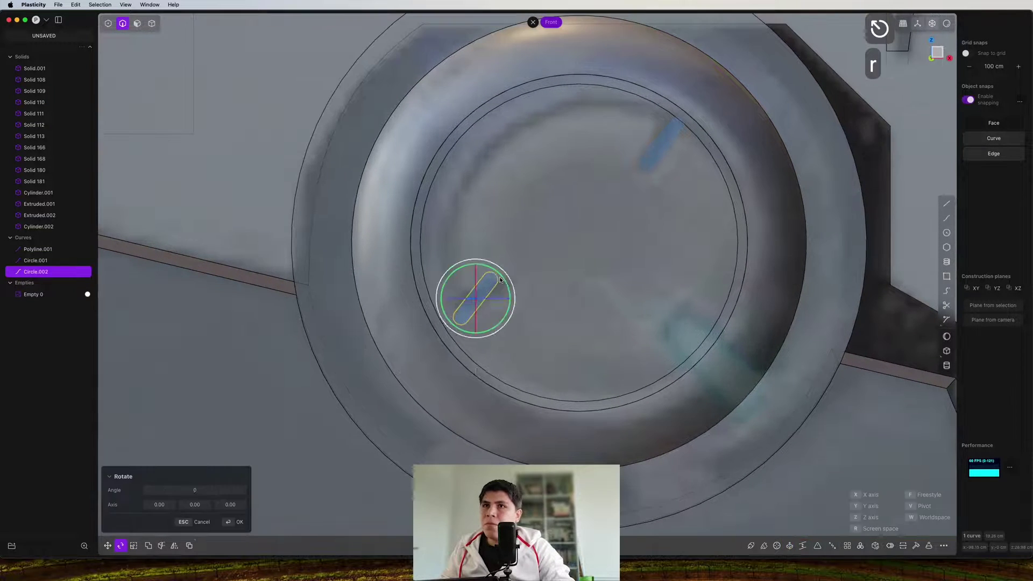
key("g")
key("g")
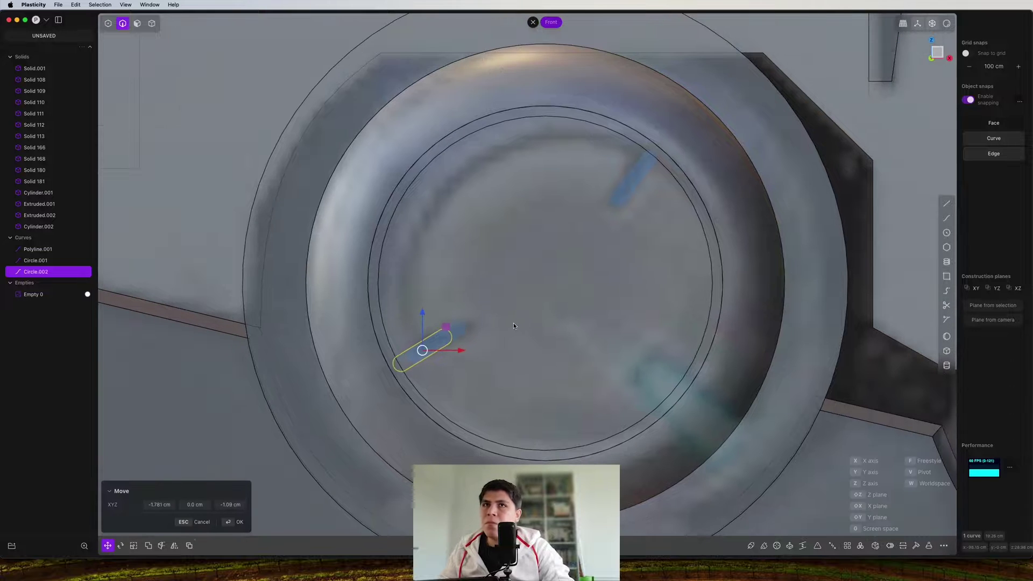
left_click(514, 326)
Shift the upper-right slot outline slightly outward so its end crosses the dial's ring groove
left_click(640, 182)
key("g")
key("g")
left_click(646, 186)
Draw a closed tapered four-sided outline over the reference's teal strip, from near the dial's centre past its outer rim
scroll(658, 358, "up", 2)
key("shift+a")
left_click(533, 274)
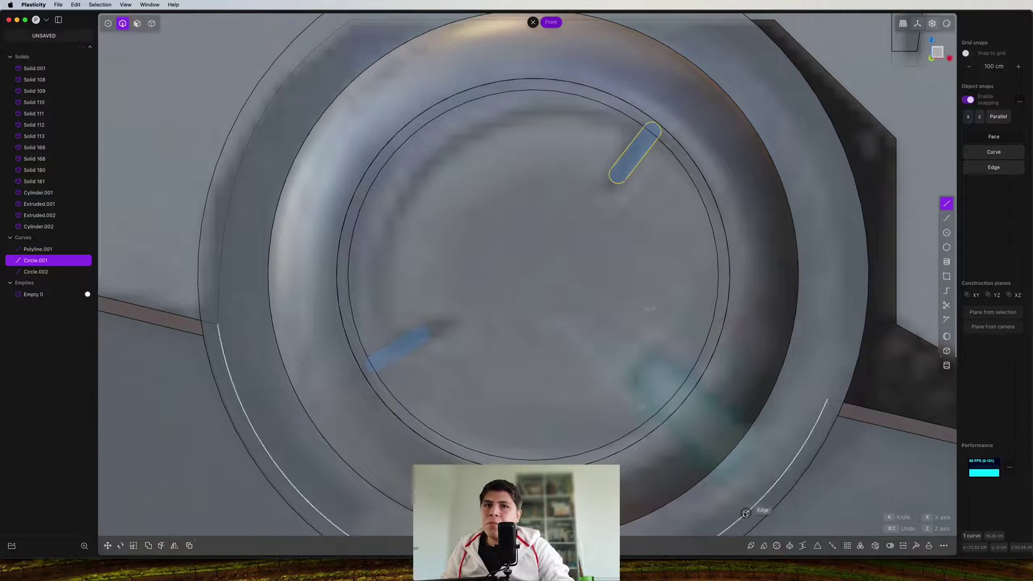
middle_click_drag(745, 513, 733, 455, "shift")
left_click(557, 230)
left_click(537, 249)
scroll(565, 242, "down", 4)
Imprint both slot outlines and the tapered outline onto the dial along the Y direction
key("2")
left_click(600, 152, "shift")
left_click(450, 274, "shift")
key("shift+i")
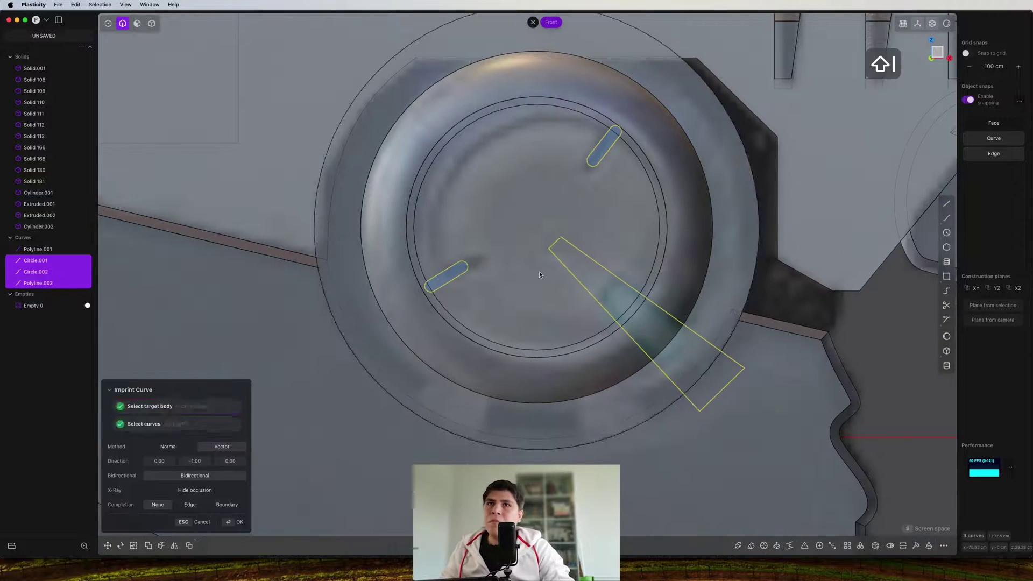
middle_click_drag(539, 272, 608, 302)
Offset the two imprinted slot faces inward to sink them into the dial's flat face
key("3")
left_click(444, 349)
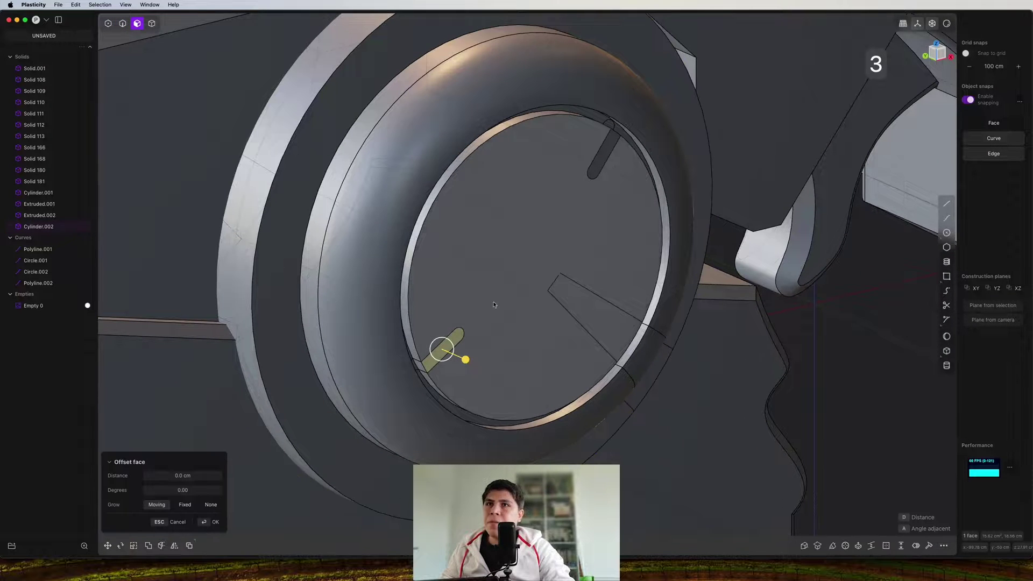
left_click_drag(625, 172, 620, 170)
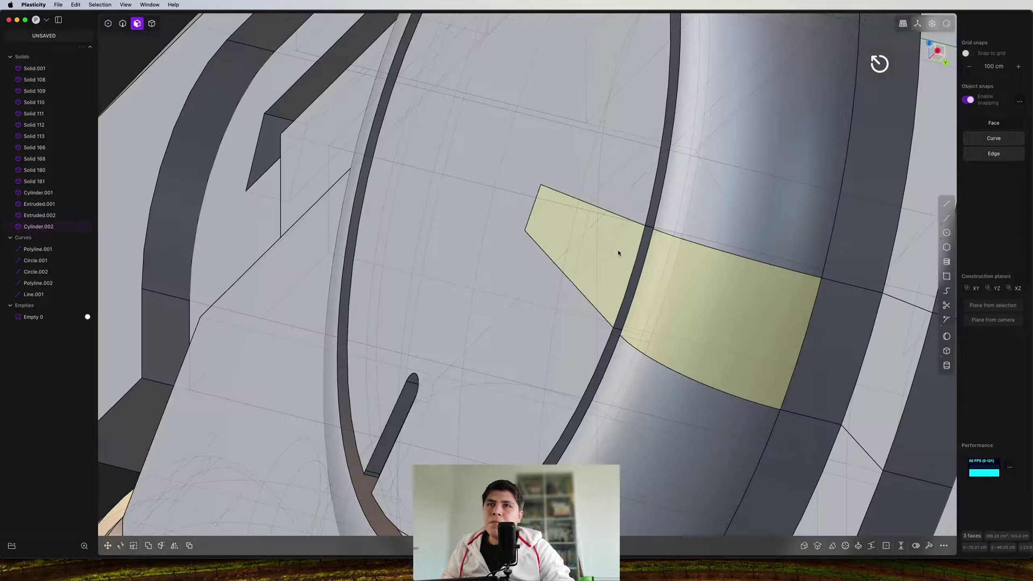
Sink the tapered strip's faces into the dial, on both the flat disc and the rounded rim
left_click_drag(582, 244, 600, 246)
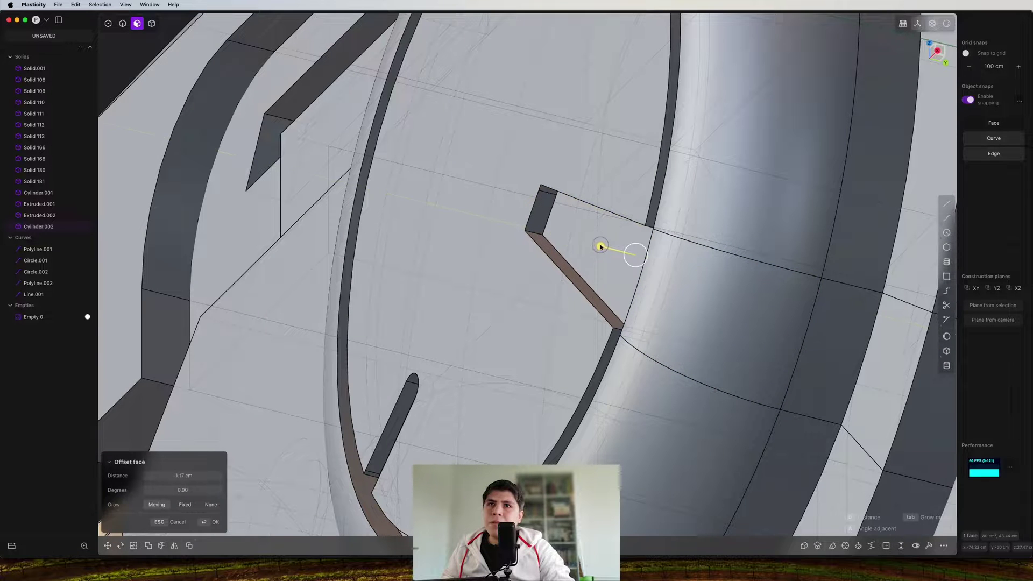
middle_click_drag(653, 279, 673, 307)
right_click(673, 307)
left_click(673, 307)
left_click_drag(652, 303, 664, 305)
scroll(665, 305, "down", 10)
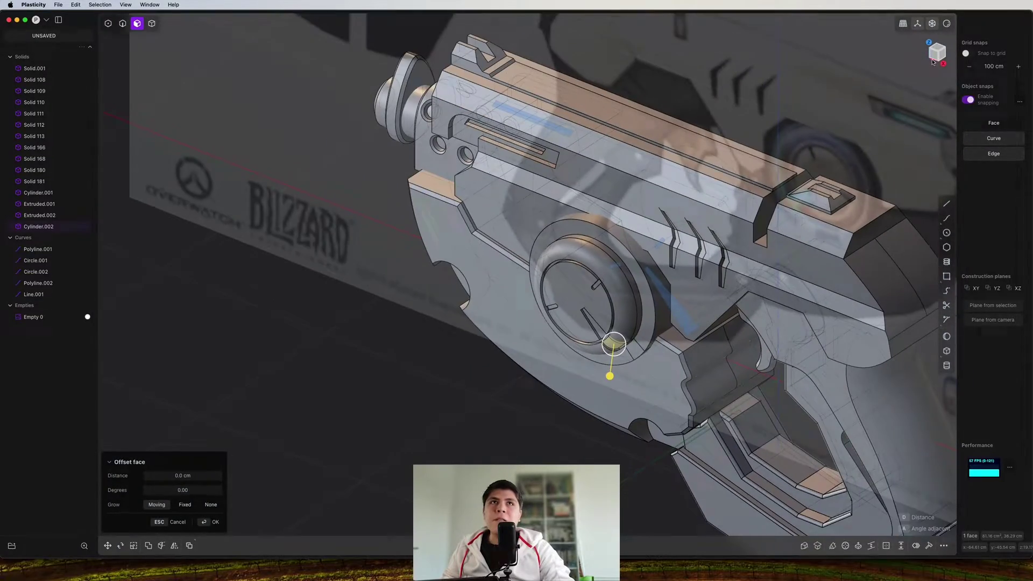
Mirror the dial solid across the Y axis so both sides of the pistol carry the same detail
left_click(932, 62)
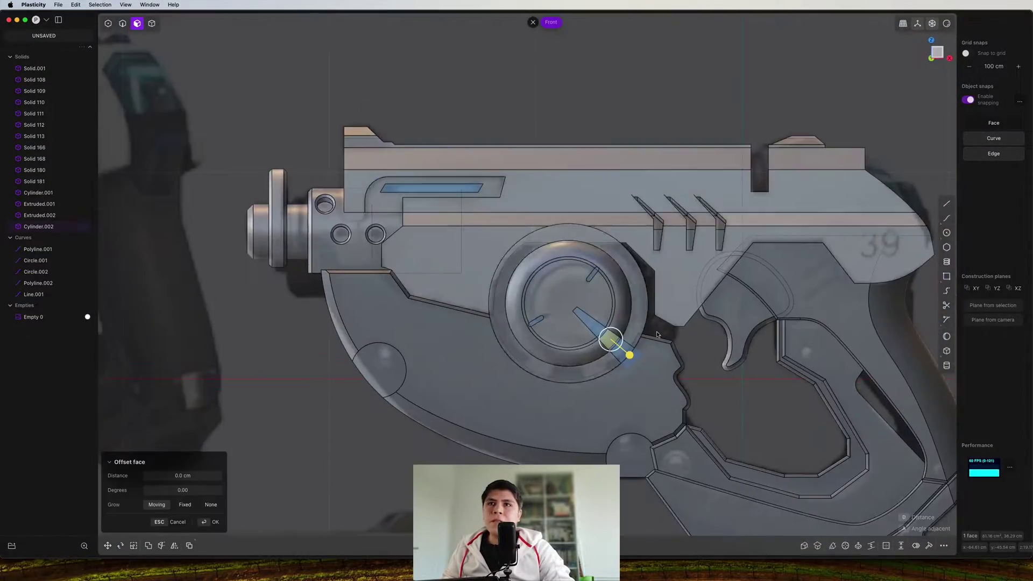
middle_click_drag(517, 318, 522, 416)
key("Escape")
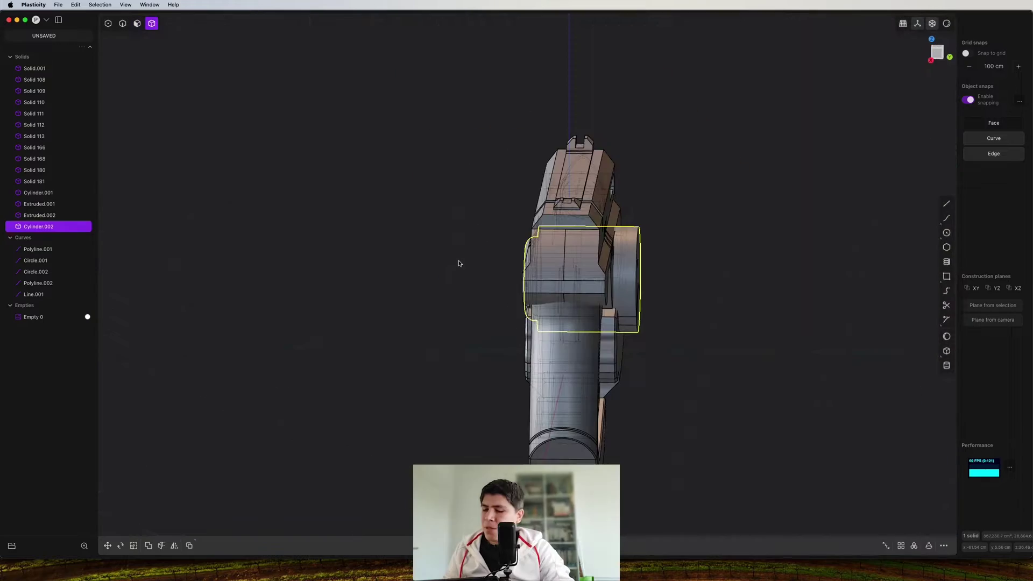
key("alt+x")
key("shift+y")
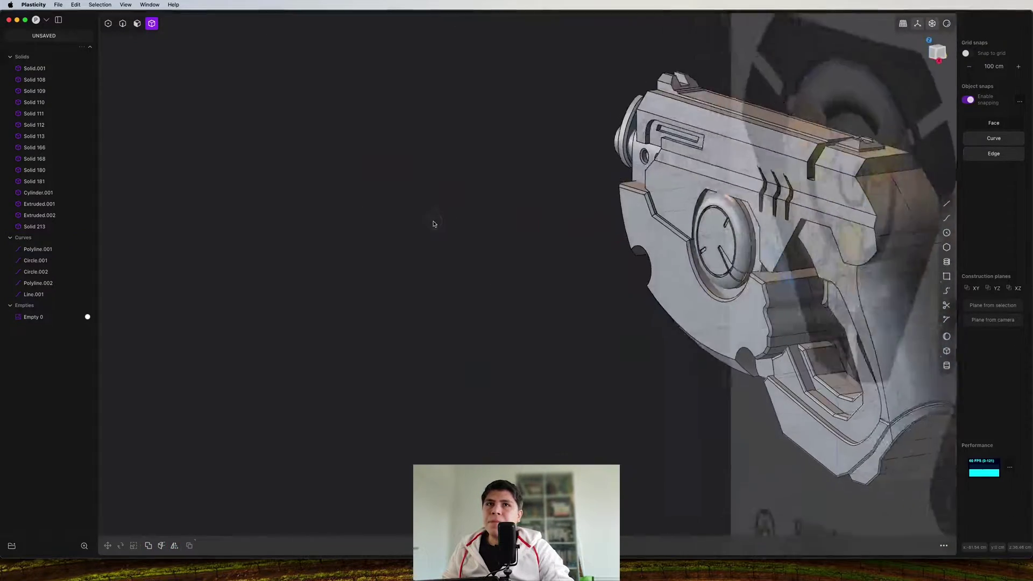
Compare the front view of the model with the reference image around the dial and the gap beside the trigger
middle_click_drag(435, 224, 920, 54)
left_click(940, 55)
scroll(574, 335, "up", 10)
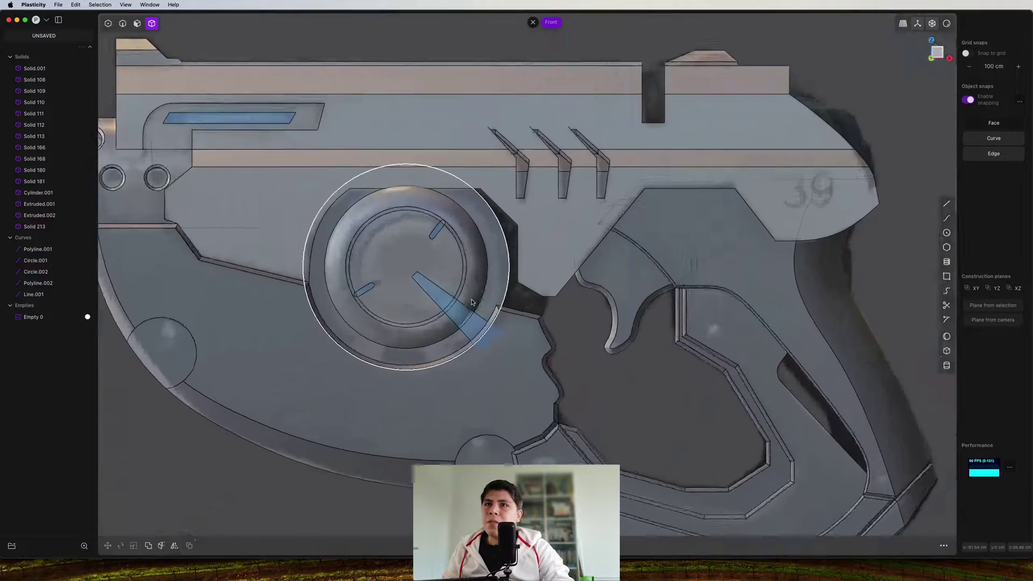
middle_click_drag(573, 336, 518, 211, "shift")
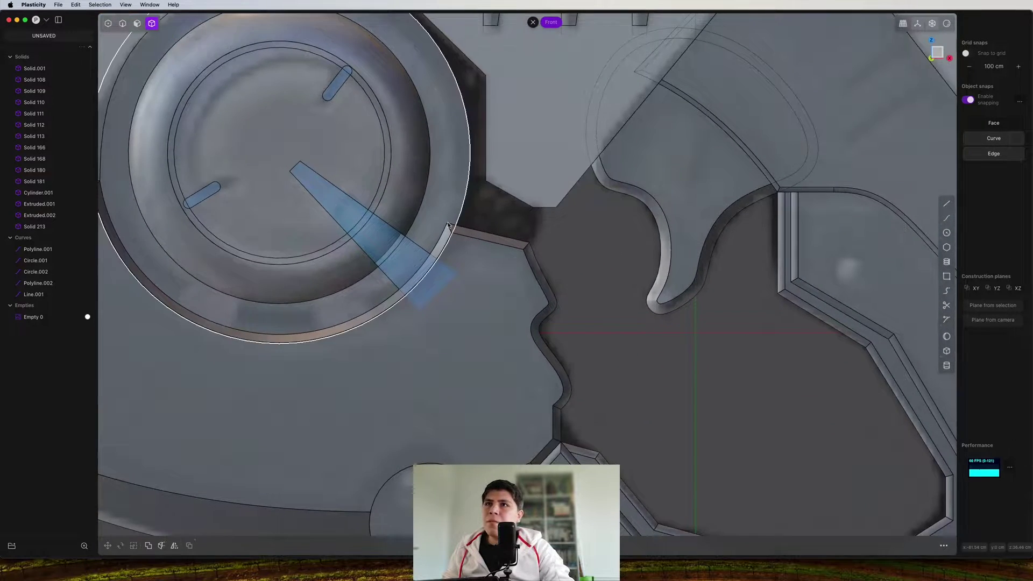
middle_click_drag(449, 226, 517, 337, "shift")
scroll(581, 232, "down", 6)
scroll(517, 337, "down", 5)
scroll(816, 63, "up", 4)
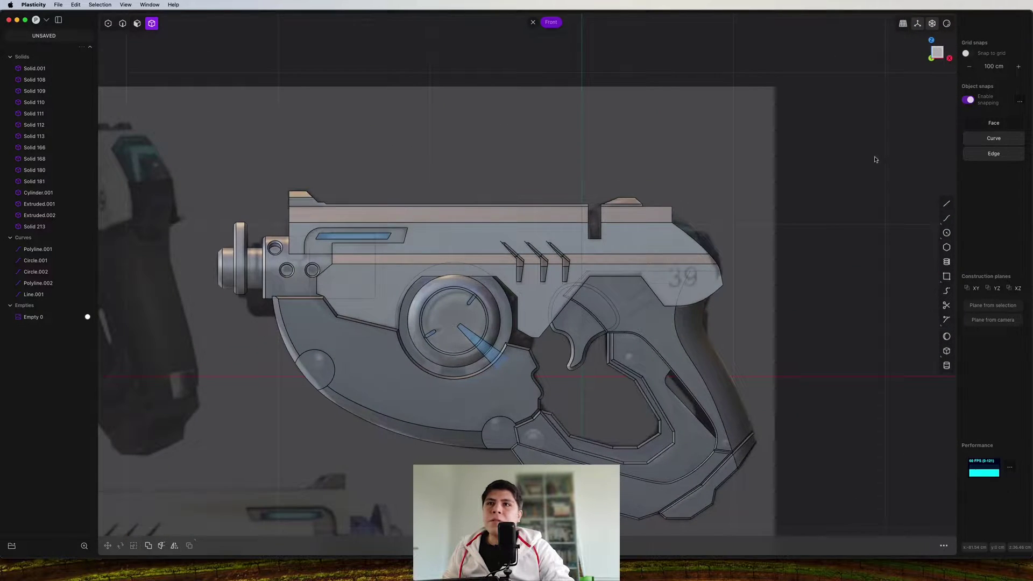
Create a cylinder with a bevelled front edge in the gap between the dial and trigger, and move it 2.75 cm along Y
scroll(511, 329, "up", 8)
left_click(946, 366)
scroll(512, 353, "up", 4)
left_click(462, 294)
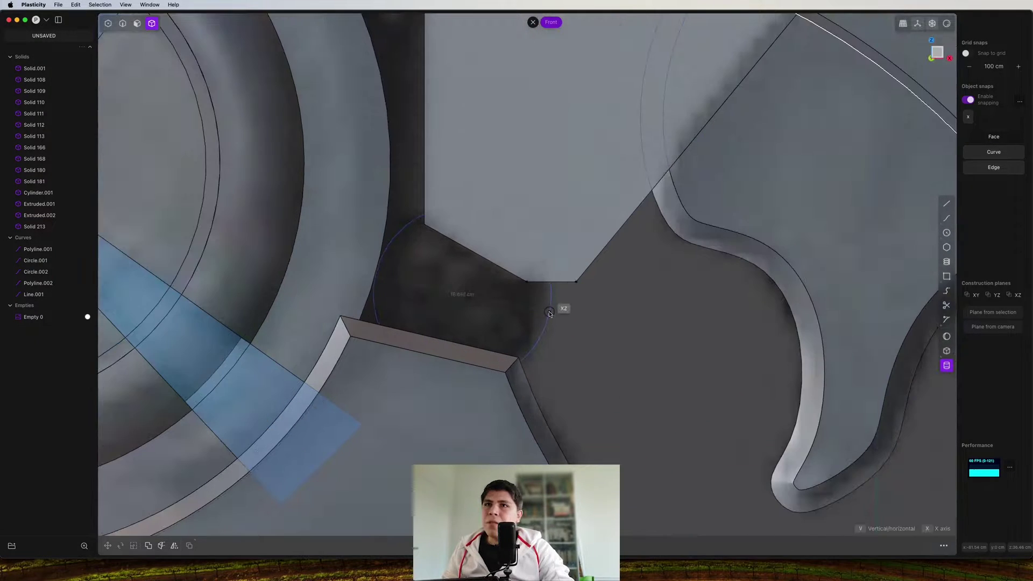
left_click(550, 313)
left_click(555, 316)
scroll(557, 312, "down", 5)
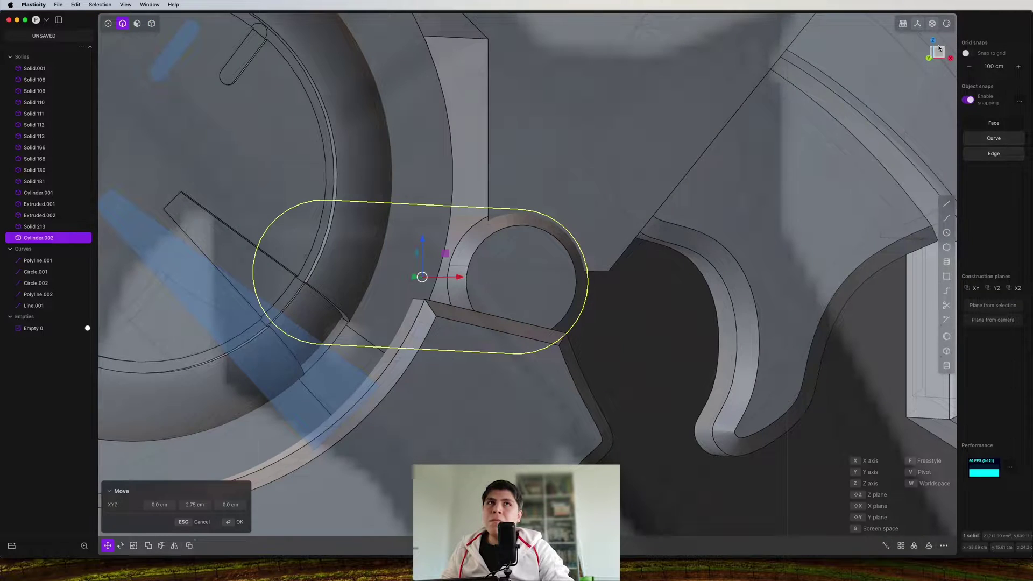
left_click(939, 51)
key("Return")
Create a sphere of about 4.28 cm radius as a new body, centred on the cylinder's front face
scroll(630, 299, "up", 4)
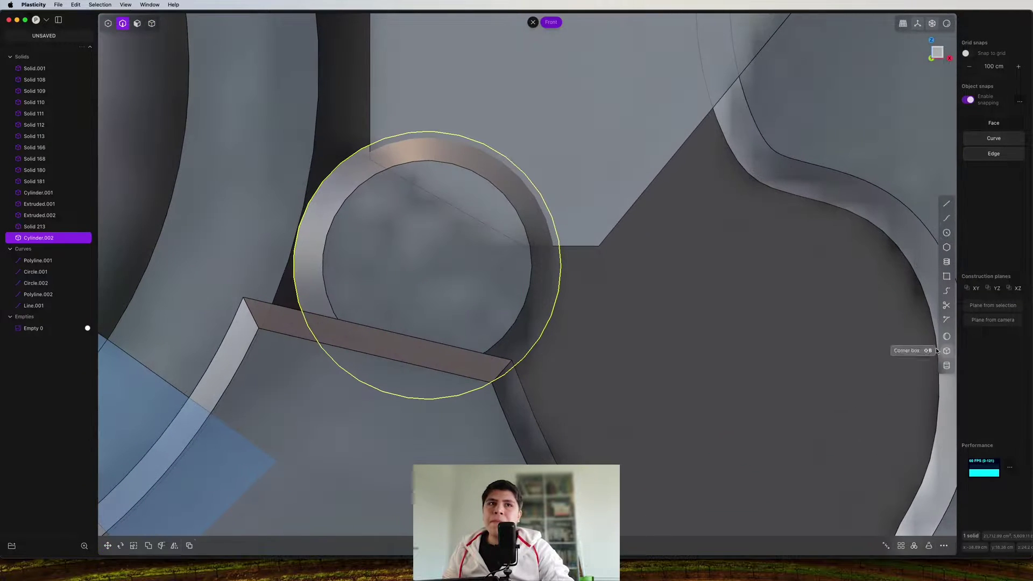
left_click(947, 336)
scroll(426, 269, "up", 3)
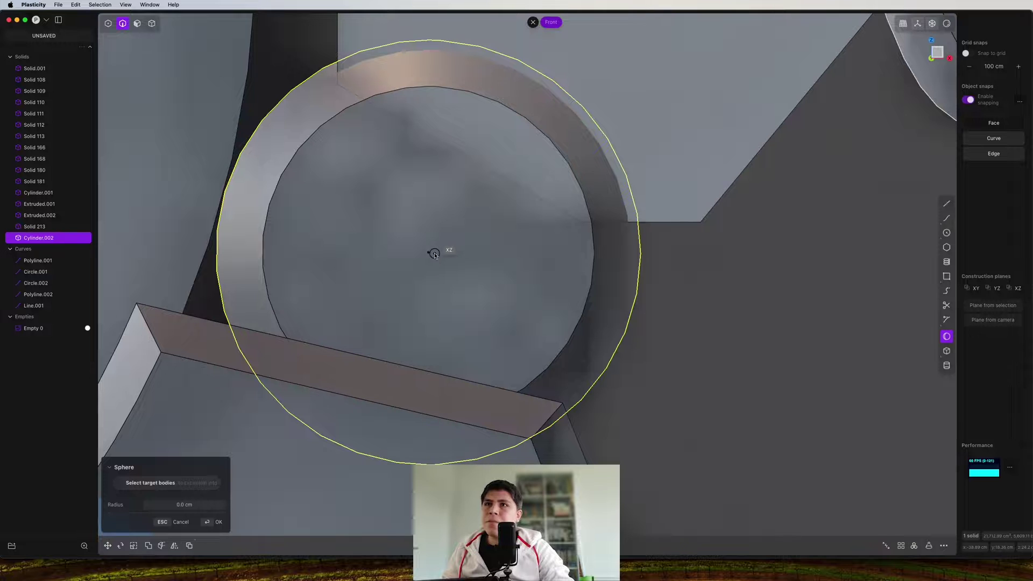
left_click(428, 253)
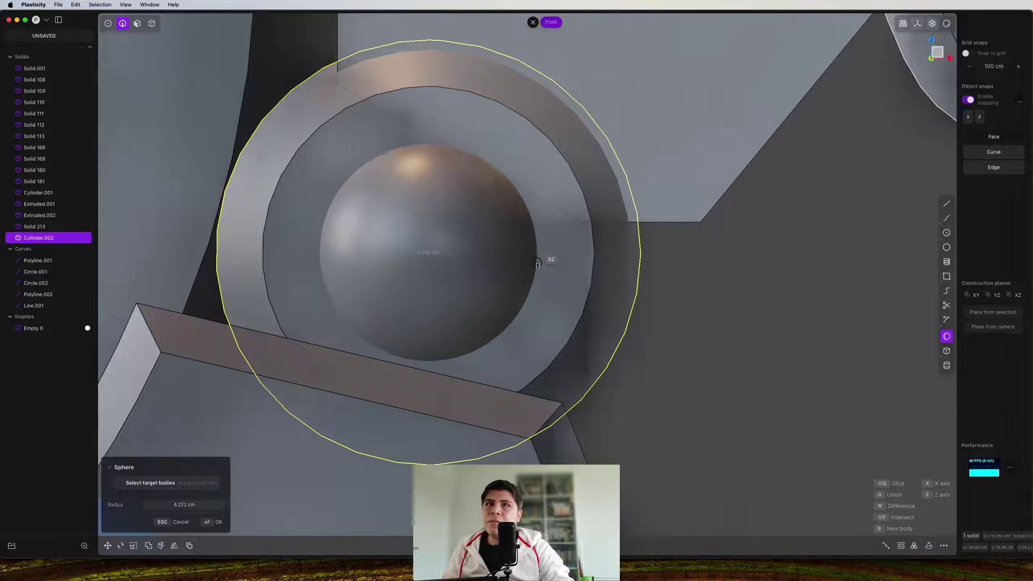
left_click(537, 264)
scroll(533, 263, "down", 3)
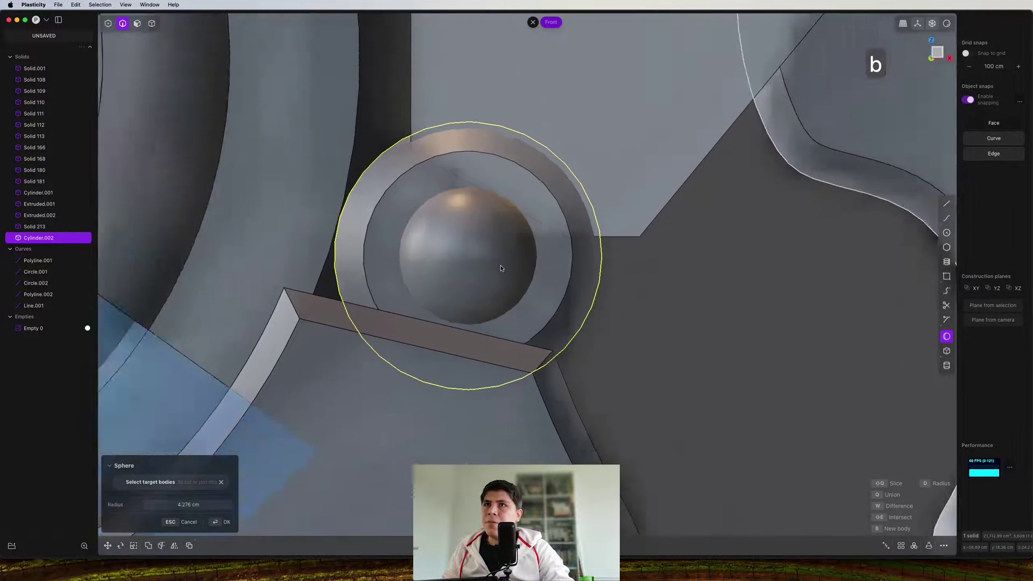
middle_click_drag(502, 269, 576, 299)
scroll(470, 290, "up", 2)
middle_click_drag(470, 289, 532, 329)
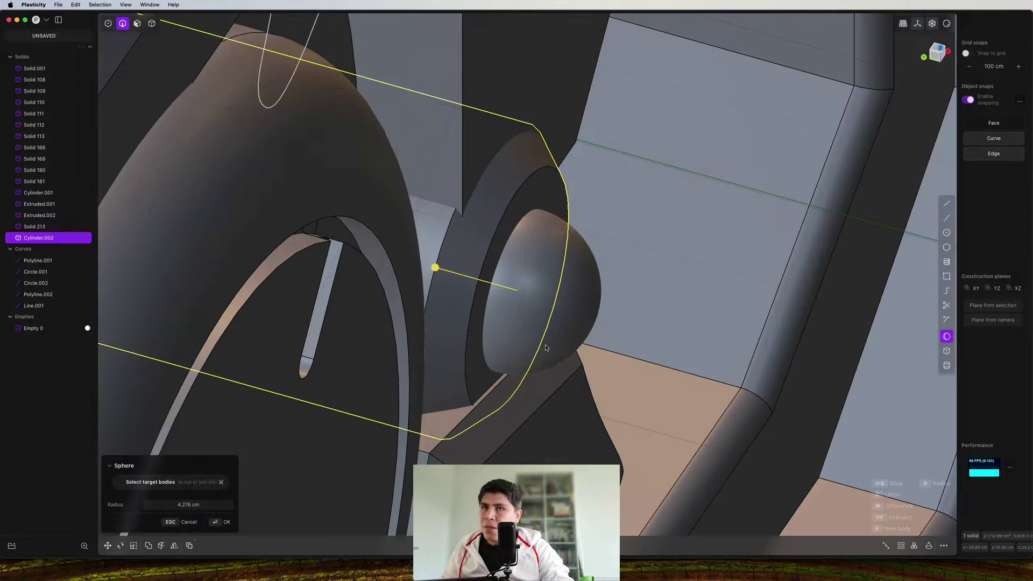
scroll(533, 323, "up", 2)
left_click(538, 321)
Flatten the sphere along Y to a scale of about 0.53, forming a domed screw head
key("s")
left_click_drag(481, 284, 497, 289)
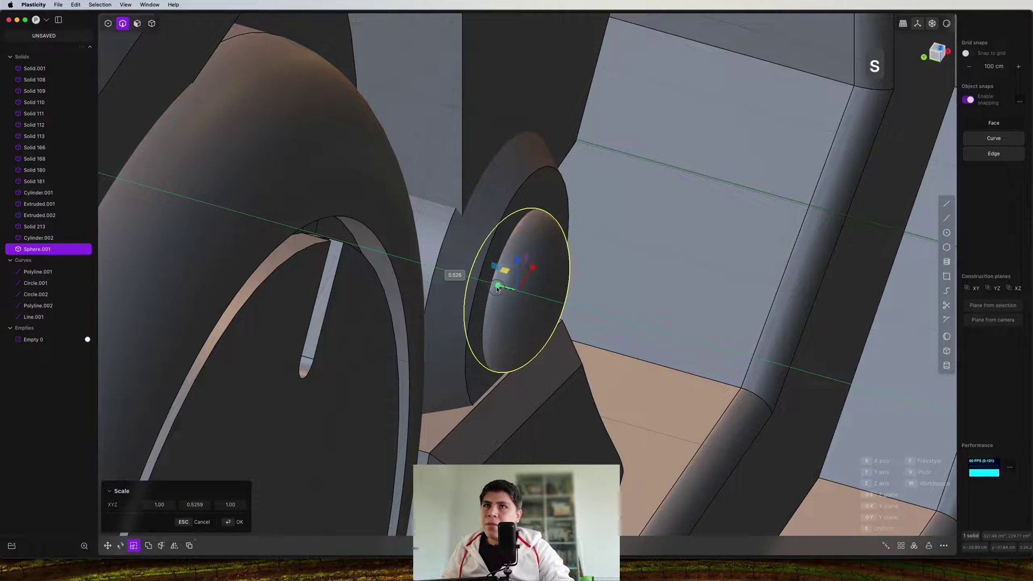
key("g")
In front view, draw a narrow upright centre rectangle in the middle of the flattened sphere
left_click(941, 53)
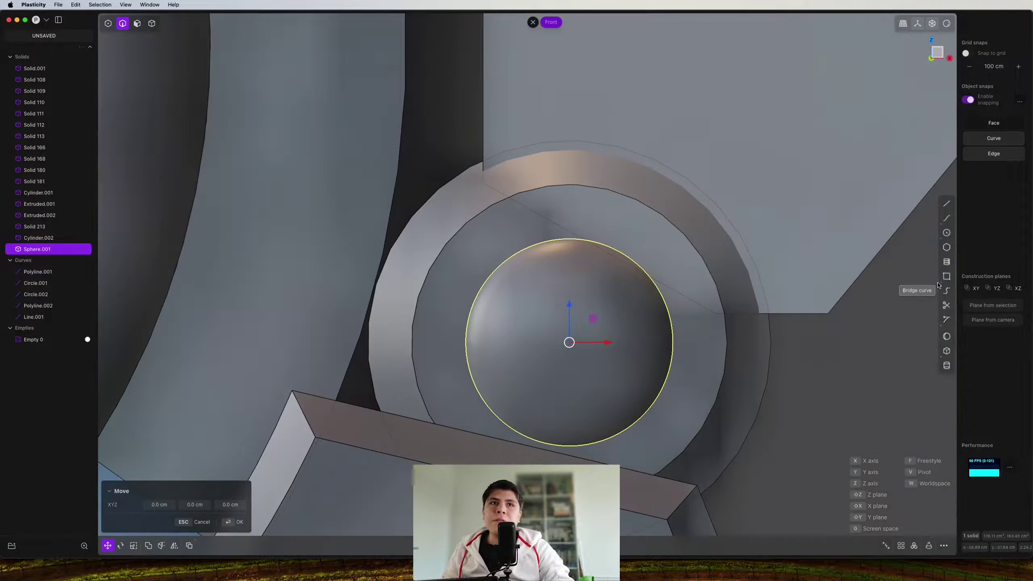
left_click(947, 276)
scroll(619, 376, "up", 2)
key("c")
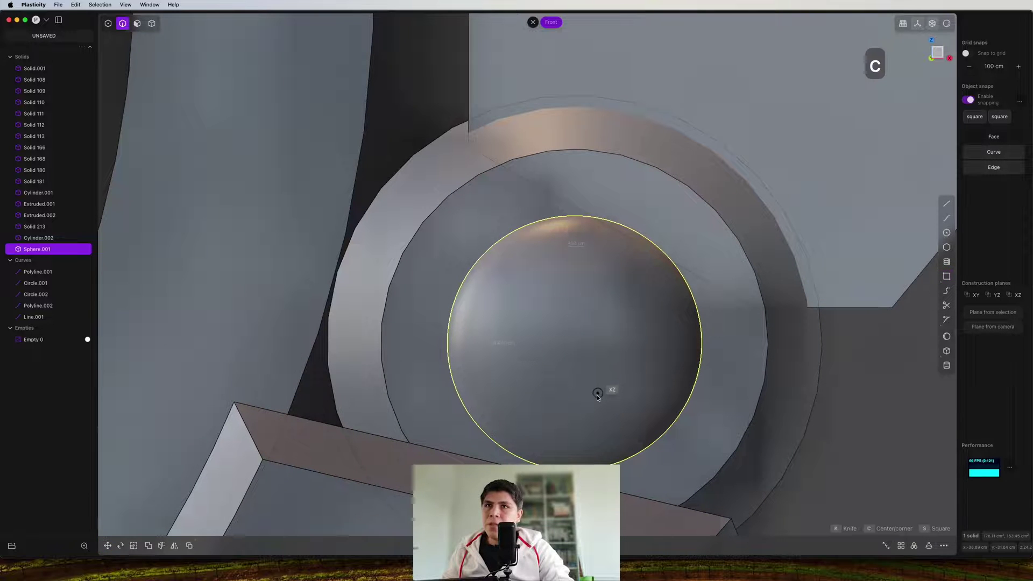
left_click(590, 422)
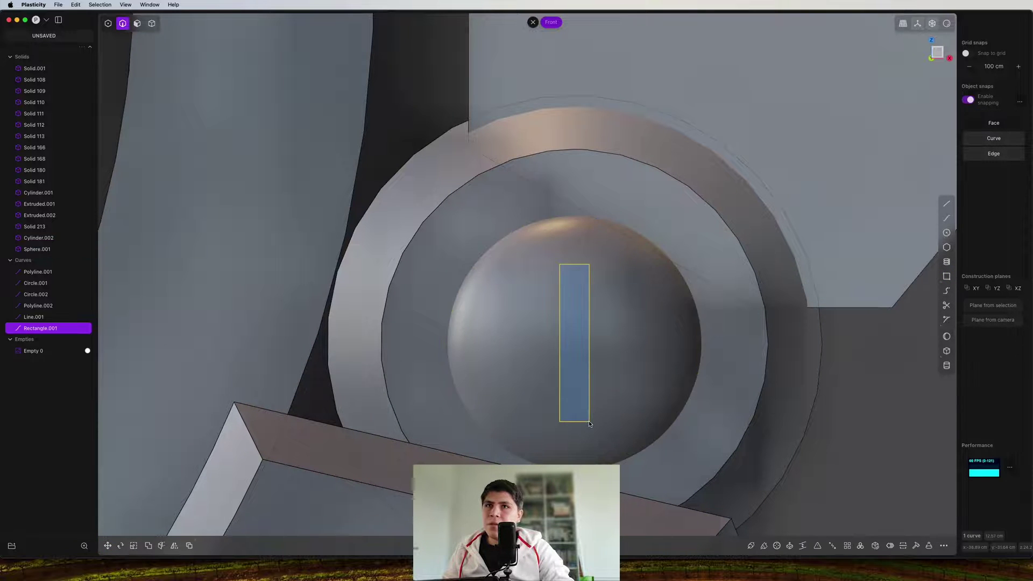
Duplicate the narrow rectangle and rotate the copy 90 degrees to form a cross
scroll(602, 399, "down", 3)
scroll(613, 379, "up", 2)
key("shift+d")
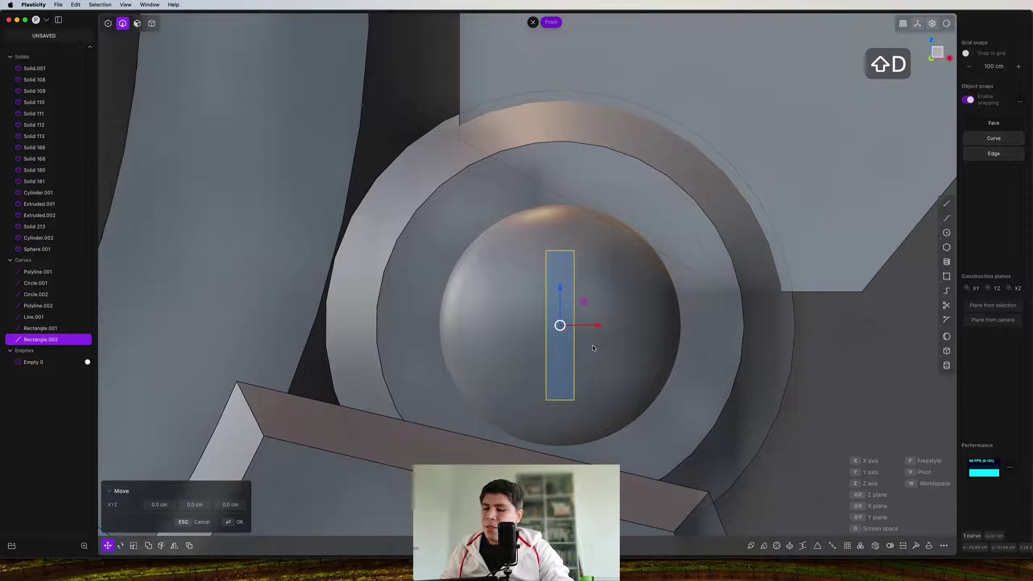
key("r")
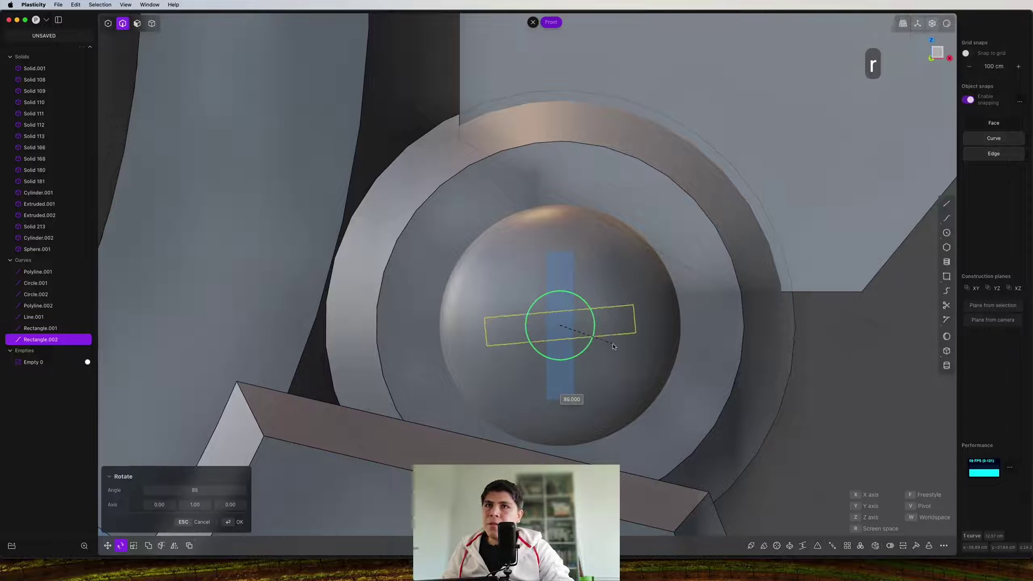
left_click(612, 350)
scroll(608, 348, "down", 2)
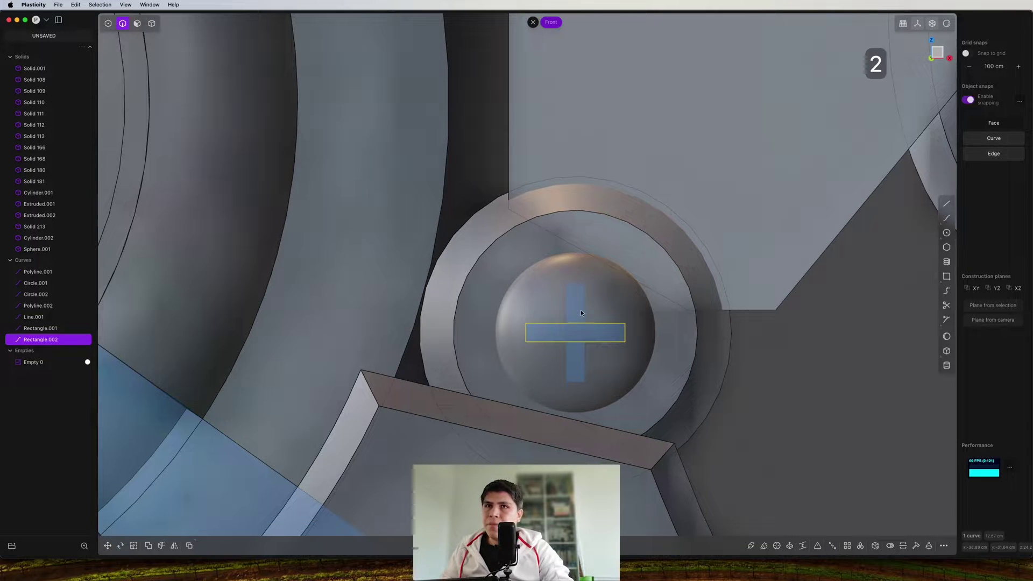
Imprint both crossed rectangles onto the flattened sphere
left_click(583, 307, "shift")
key("shift+i")
left_click(599, 314)
right_click(599, 325)
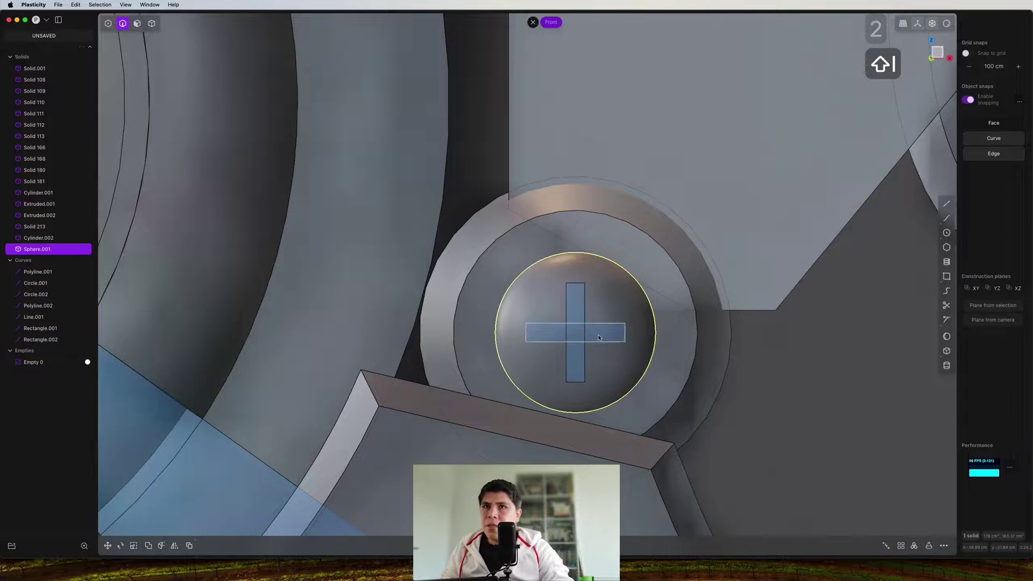
Offset the five cross-shaped faces on the flattened sphere inward about 0.94 cm to cut a screw slot
middle_click_drag(599, 337, 640, 366)
scroll(586, 343, "up", 6)
key("3")
left_click(540, 274)
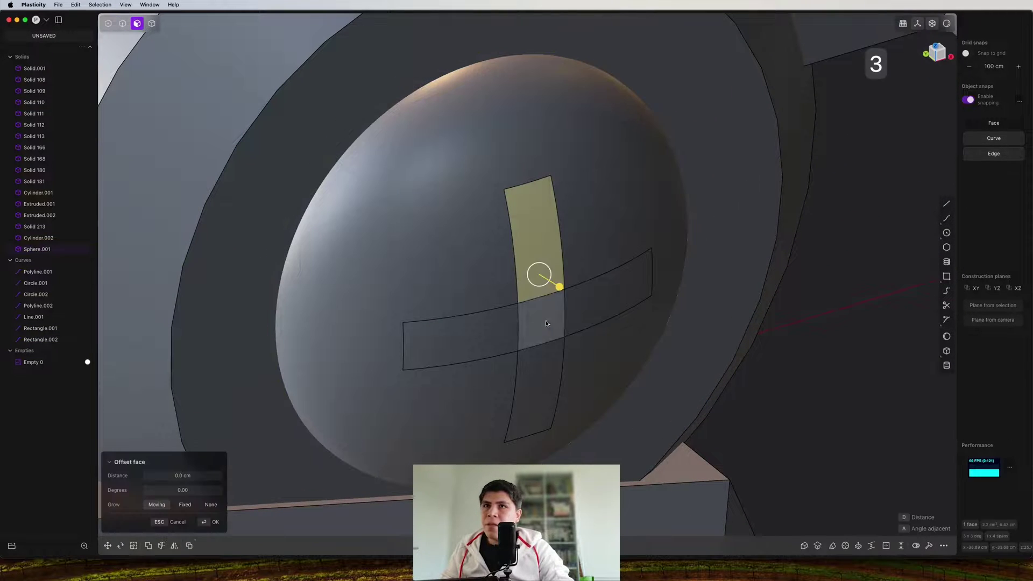
left_click(545, 324, "shift")
left_click(504, 334, "shift")
left_click(532, 362, "shift")
left_click(604, 301, "shift")
middle_click_drag(545, 326, 597, 349)
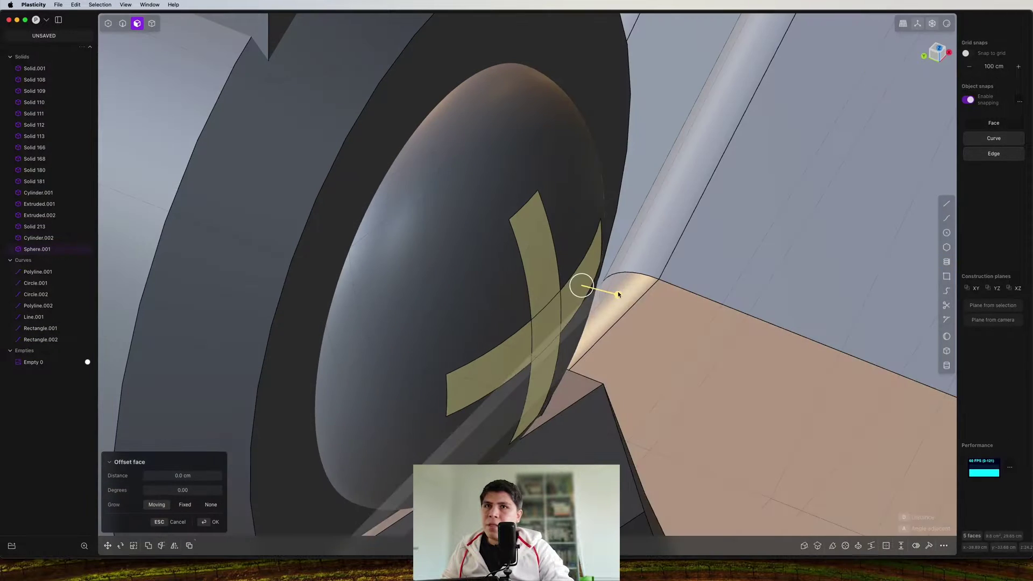
left_click_drag(618, 295, 569, 289)
middle_click_drag(568, 290, 537, 246)
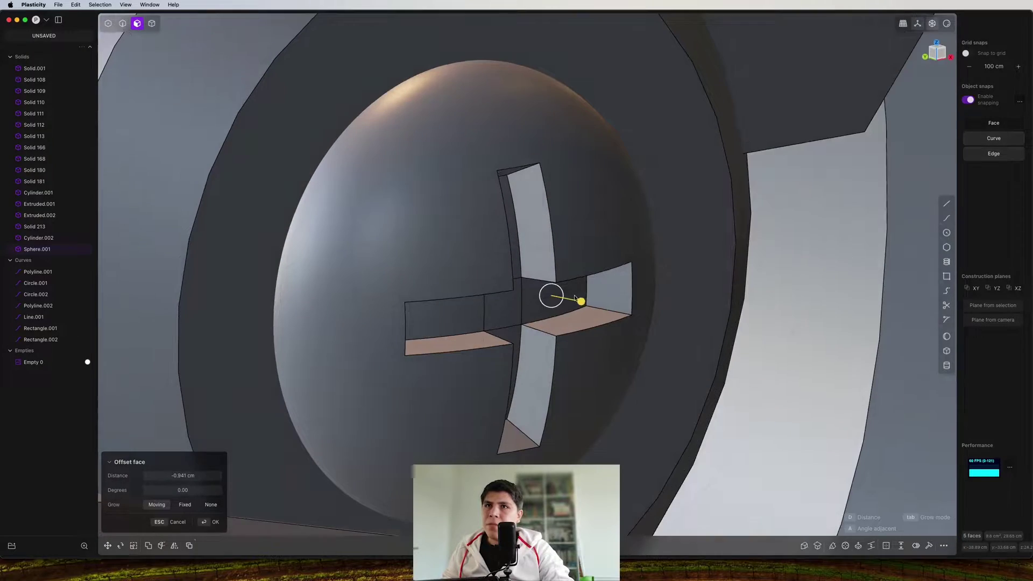
scroll(552, 285, "down", 10)
middle_click_drag(565, 298, 594, 312)
left_click(655, 362)
Duplicate the slanted and vertical faces beside the dial as a sheet, and scale the copy to about 0.77 along Y
scroll(660, 344, "down", 5)
middle_click_drag(665, 333, 690, 268)
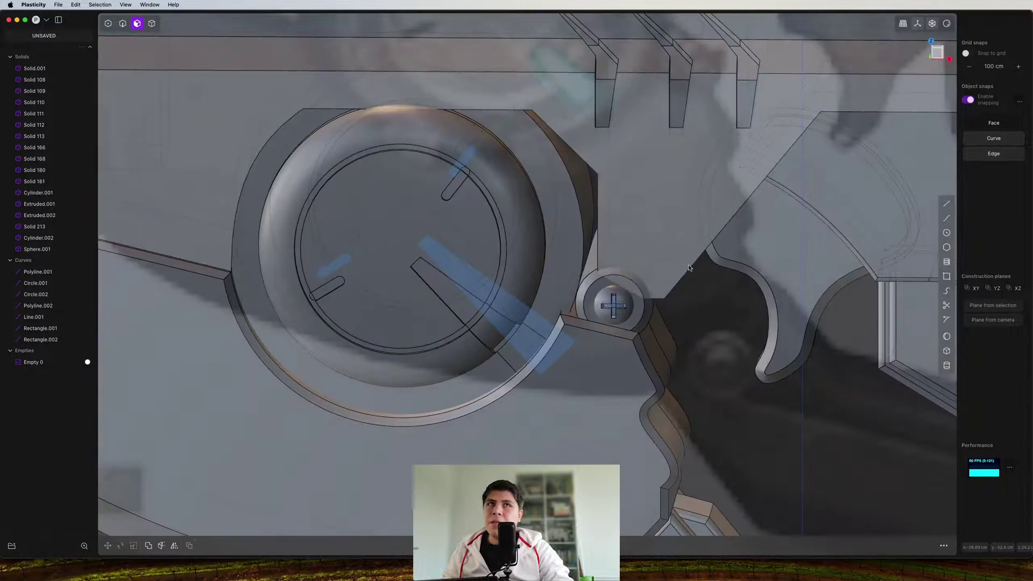
left_click(937, 53)
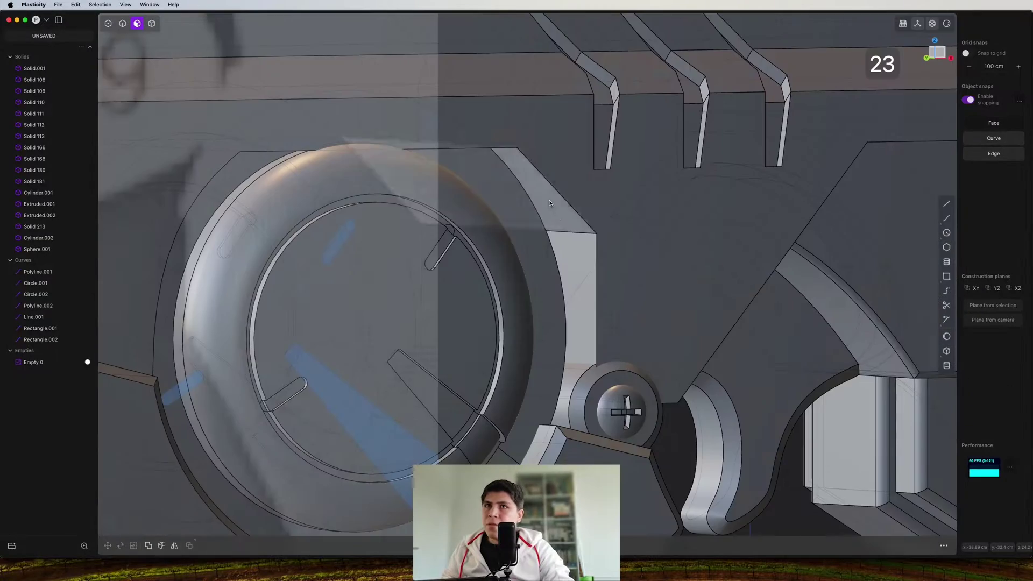
left_click(548, 202)
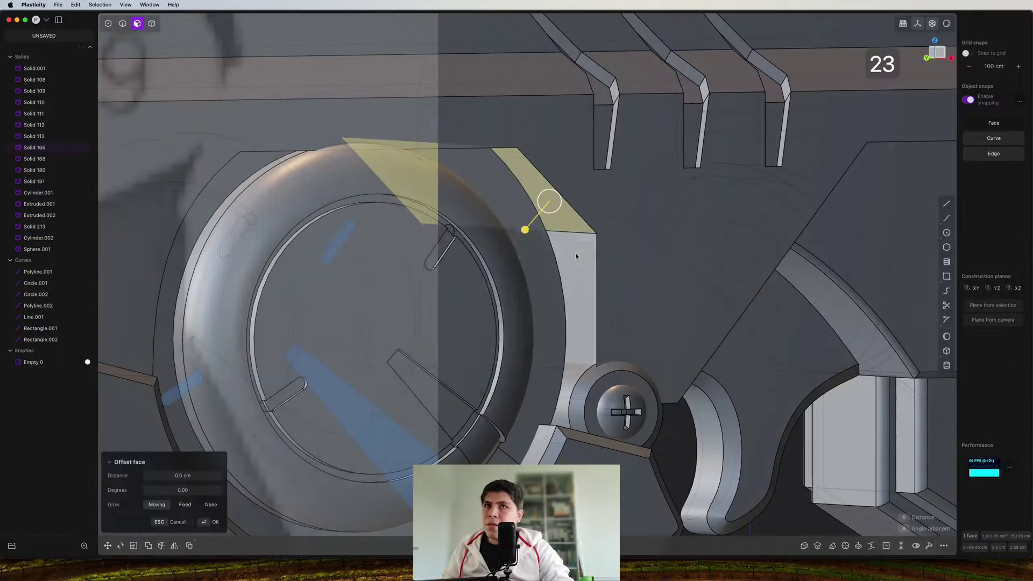
left_click(578, 254, "shift")
middle_click_drag(577, 254, 586, 299)
scroll(531, 260, "up", 4)
key("shift+d")
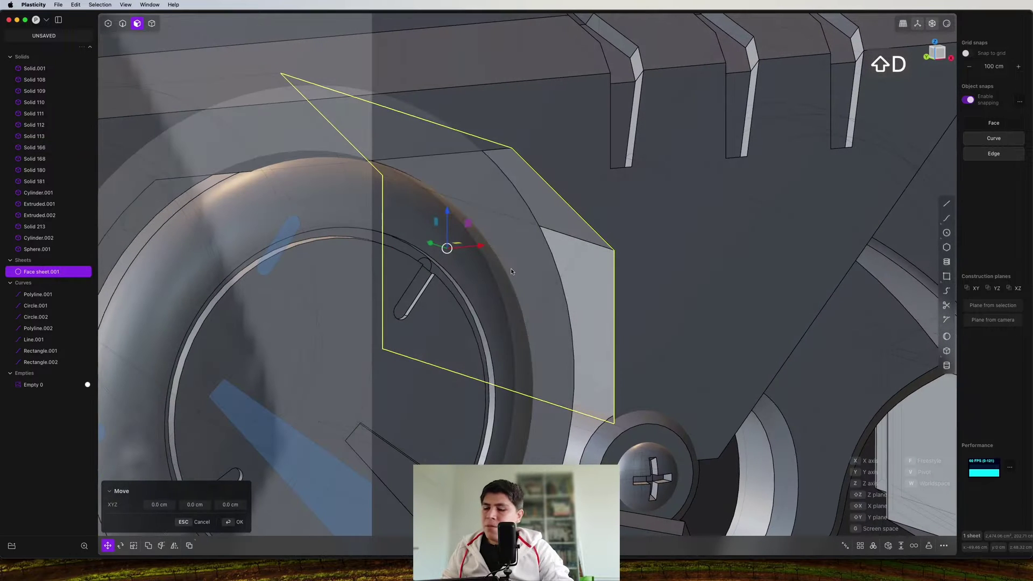
key("s")
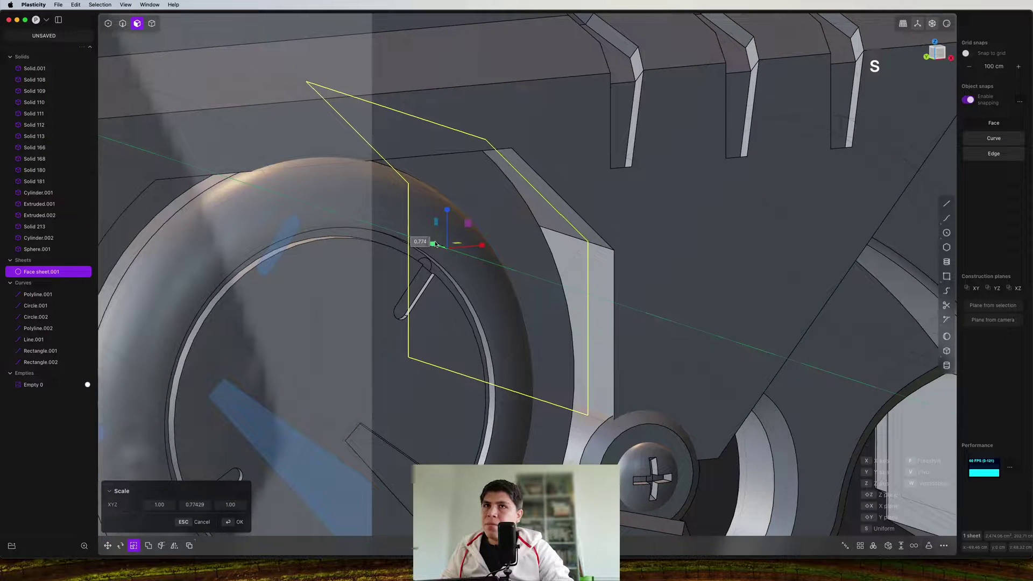
left_click(436, 244)
Thicken the duplicated face sheet by about 7.76 cm into a solid behind the dial
type("fthi")
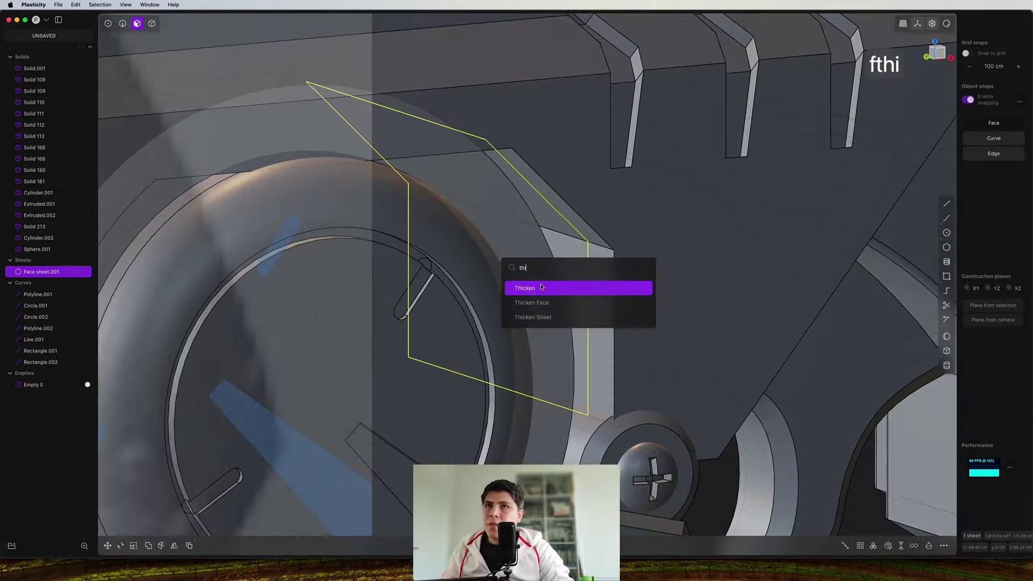
left_click(541, 287)
left_click_drag(486, 308, 428, 335)
middle_click_drag(419, 318, 479, 277)
scroll(431, 283, "down", 4)
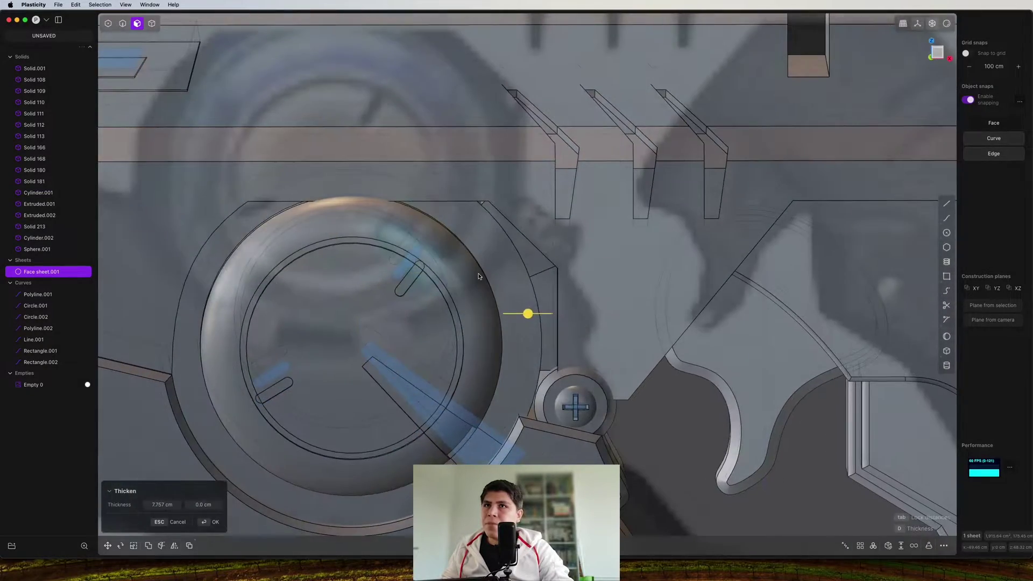
key("Return")
left_click(498, 318)
middle_click_drag(595, 188, 593, 290)
key("Return")
In front view, duplicate the cross-slotted screw head onto the two round bosses of the curved lower body
key("4")
key("KP_1")
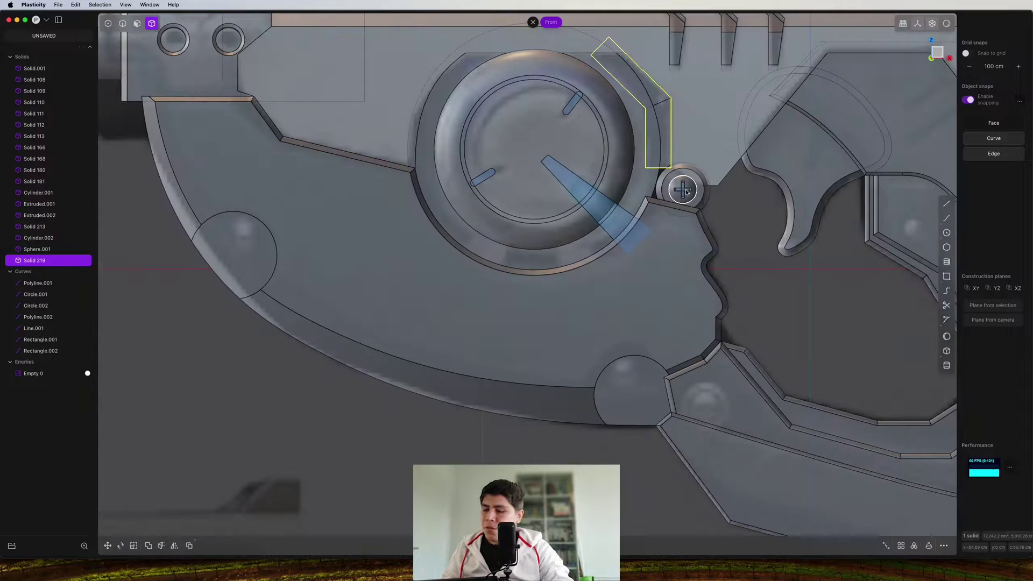
left_click(686, 192)
key("shift+d")
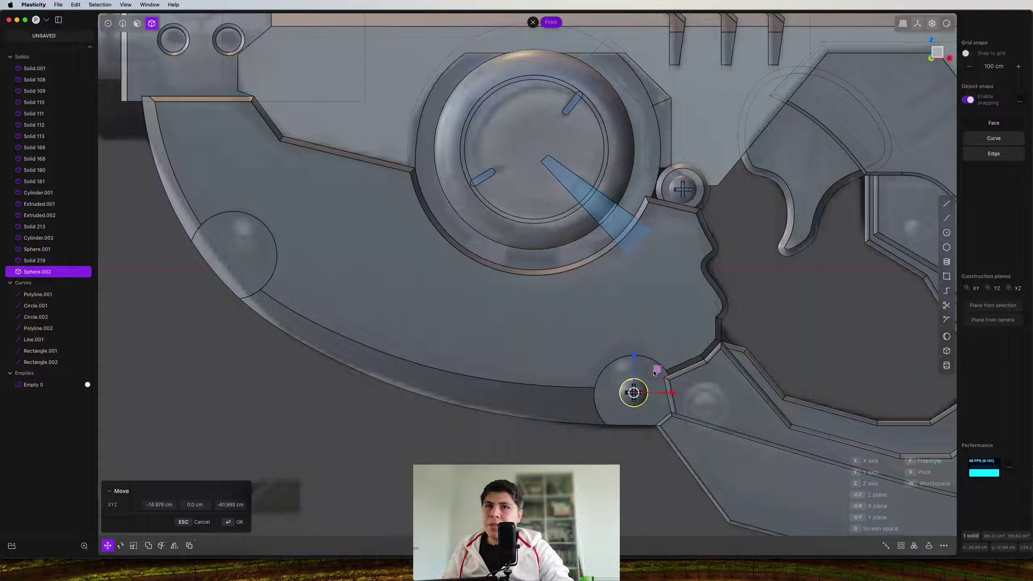
left_click(654, 372)
key("shift+d")
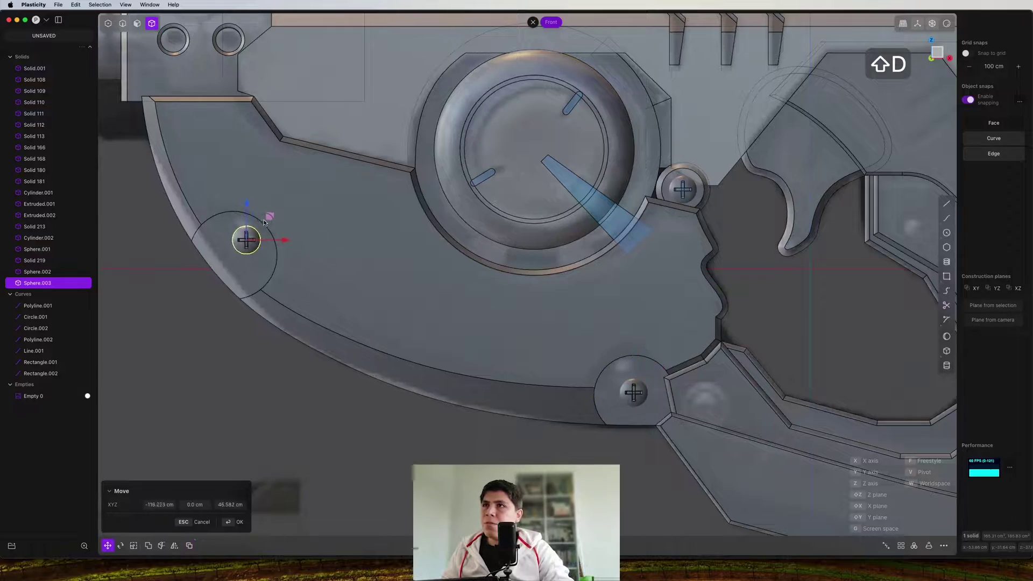
left_click(263, 222)
middle_click_drag(264, 222, 301, 226)
Shift the screw head on the boss nearest the trigger guard slightly up and toward the muzzle
left_click(665, 340)
key("g")
key("g")
left_click(659, 319)
Place three more screw head copies on the trigger guard: lower front, upper part behind the trigger, and rear end by the grip
middle_click_drag(667, 350, 482, 345, "shift")
key("shift+d")
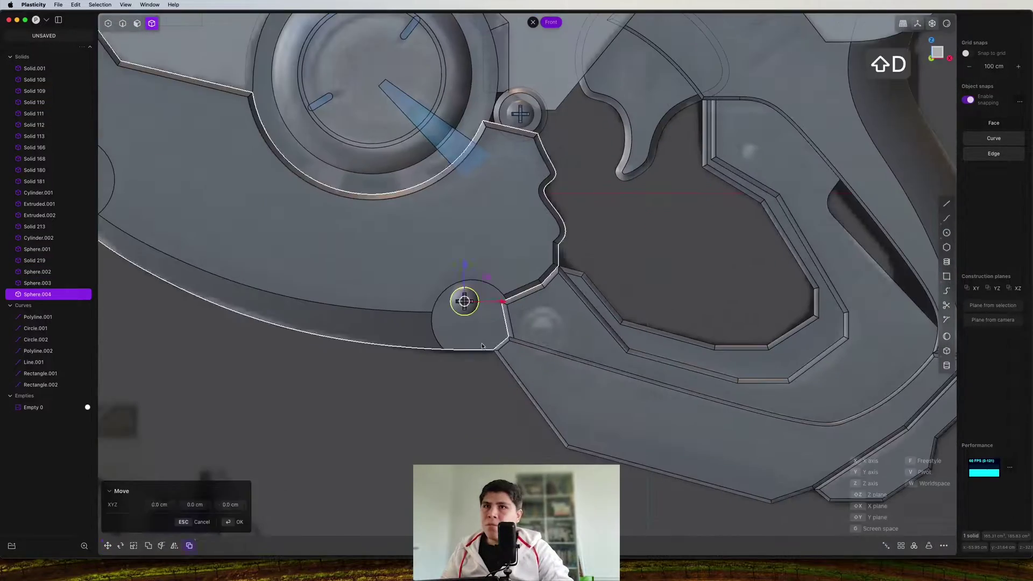
left_click_drag(487, 277, 564, 306)
right_click(565, 305)
middle_click_drag(564, 306, 440, 432, "shift")
key("shift+d")
left_click_drag(441, 429, 654, 246)
scroll(601, 328, "up", 3)
key("shift+d")
left_click_drag(591, 188, 788, 374)
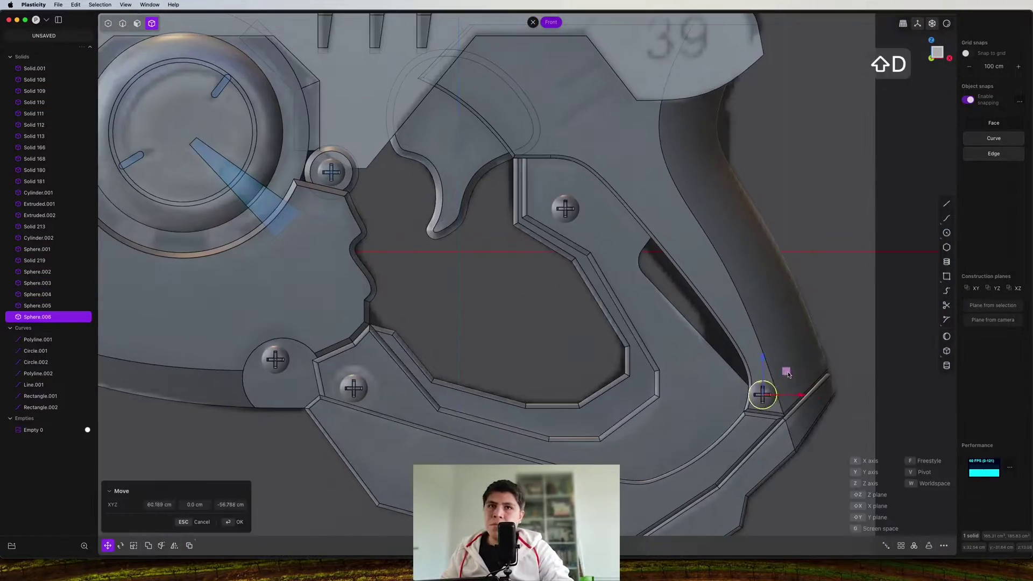
Scale the rear screw head in the XZ plane to about three quarters of its size
scroll(789, 374, "up", 5)
key("s")
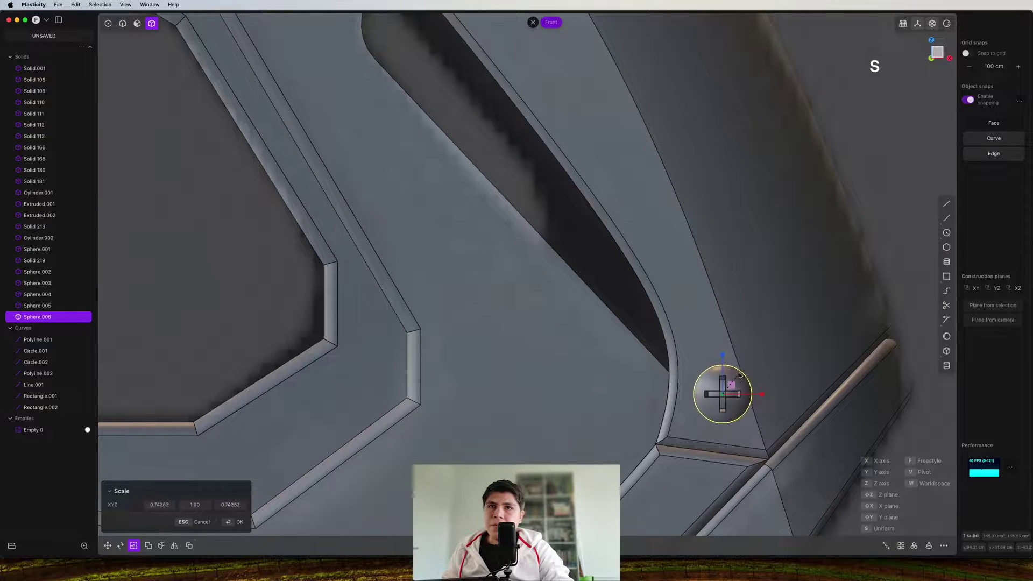
left_click(736, 377)
Draw a vertical line across the narrow barrel section between the muzzle disc and the body
scroll(736, 378, "down", 10)
scroll(470, 397, "up", 3)
scroll(470, 396, "down", 4)
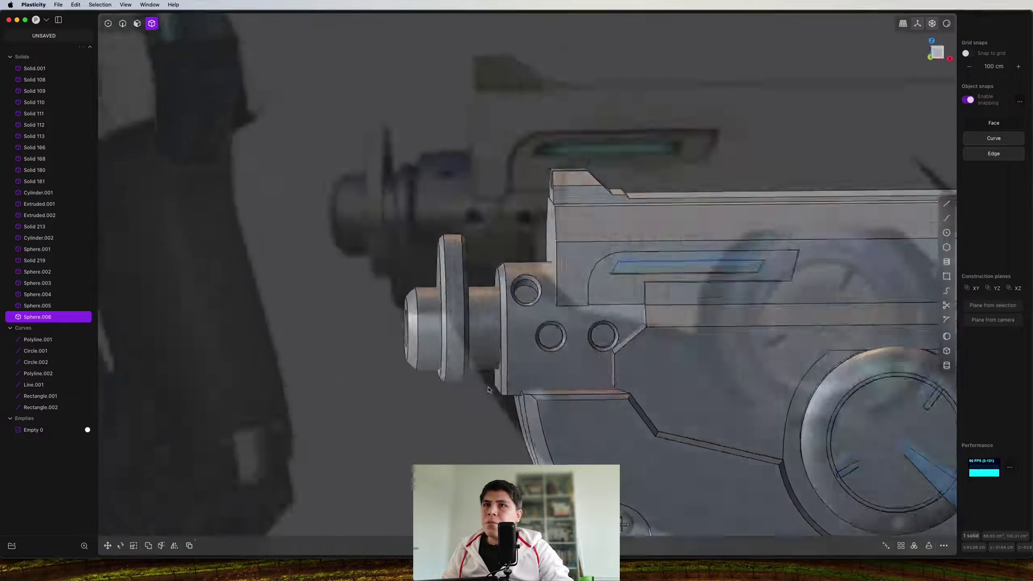
middle_click_drag(290, 167, 221, 185)
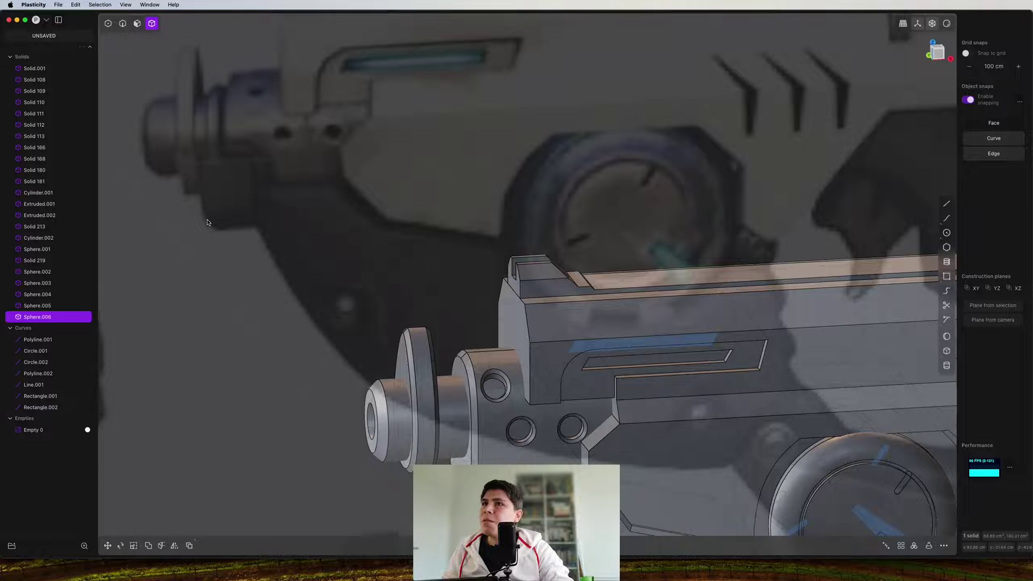
key("shift+a")
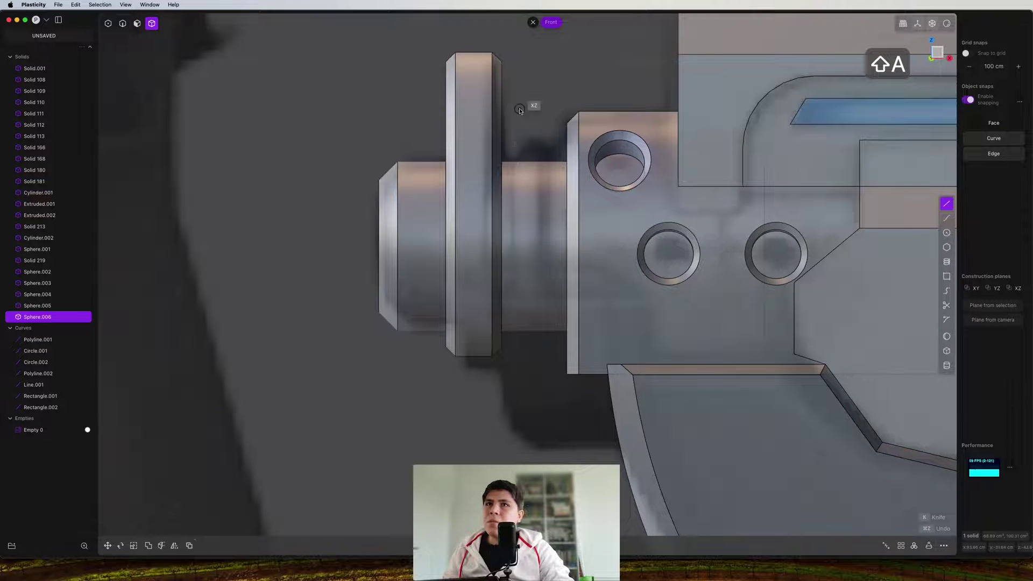
left_click(519, 109)
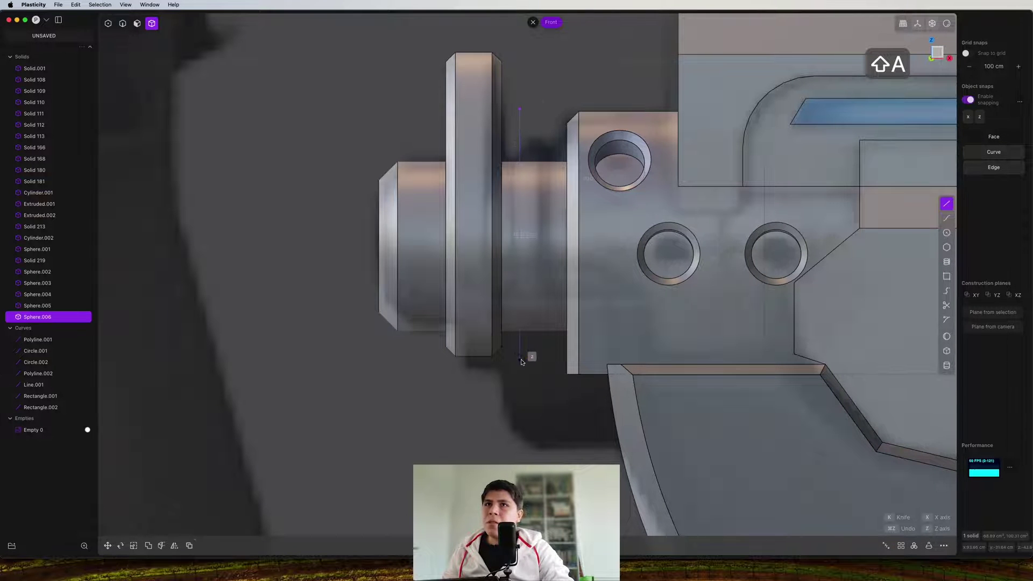
left_click(521, 361)
Imprint the two vertical lines onto the narrow barrel section between the muzzle disc and the body
key("2")
left_click(547, 226, "shift")
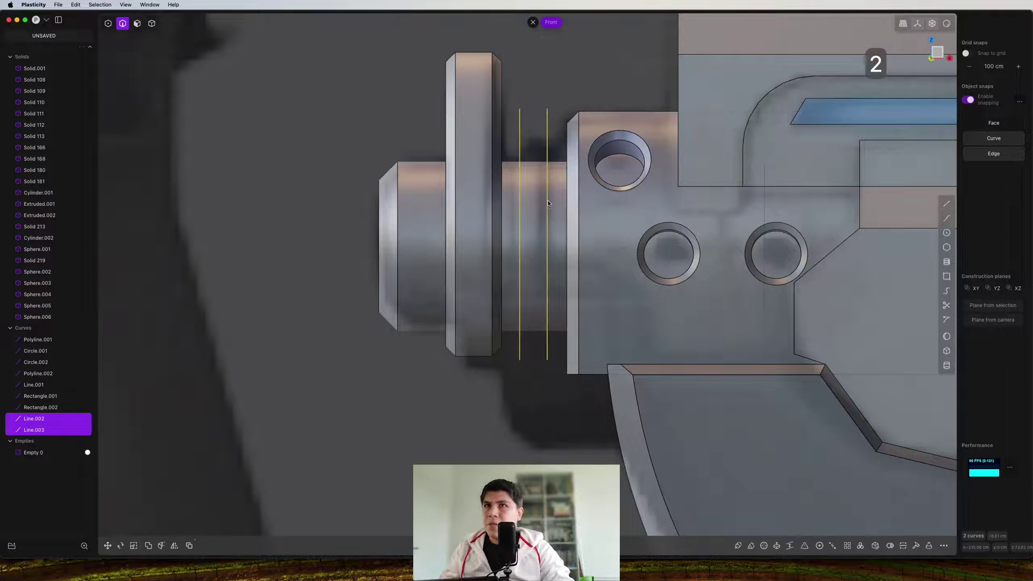
key("shift+i")
left_click(534, 224)
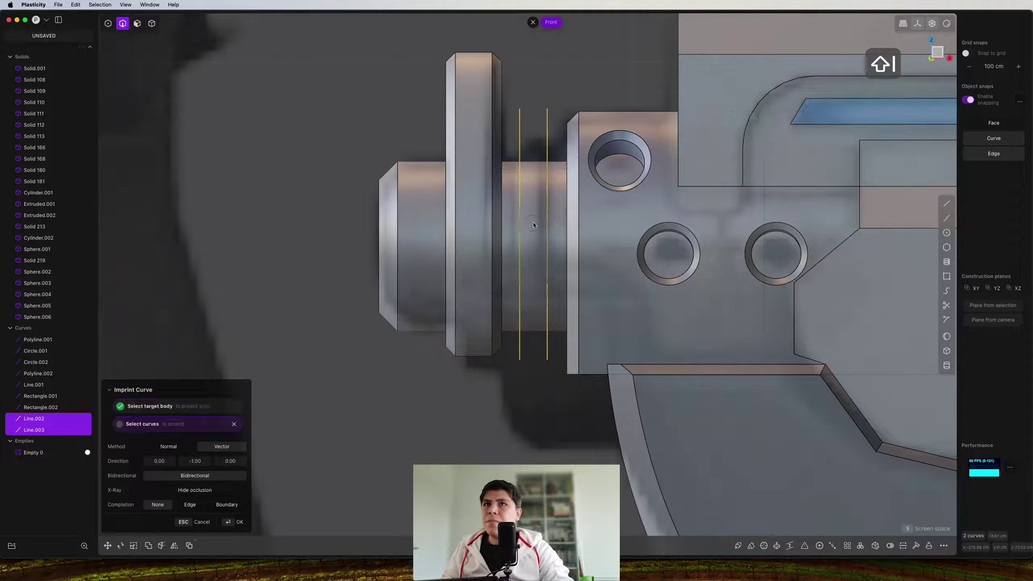
right_click(533, 225)
Offset the imprinted barrel band outward into a raised ring and delete the two imprint lines
middle_click_drag(533, 224, 571, 257)
middle_click_drag(538, 183, 530, 253, "shift")
key("3")
left_click(512, 241)
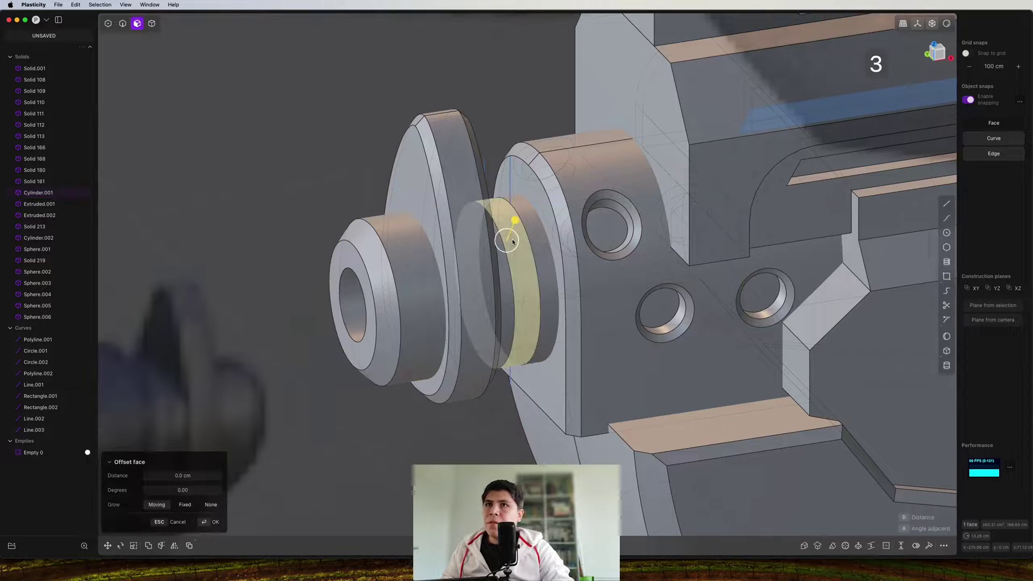
left_click_drag(515, 221, 516, 224)
scroll(524, 221, "down", 3)
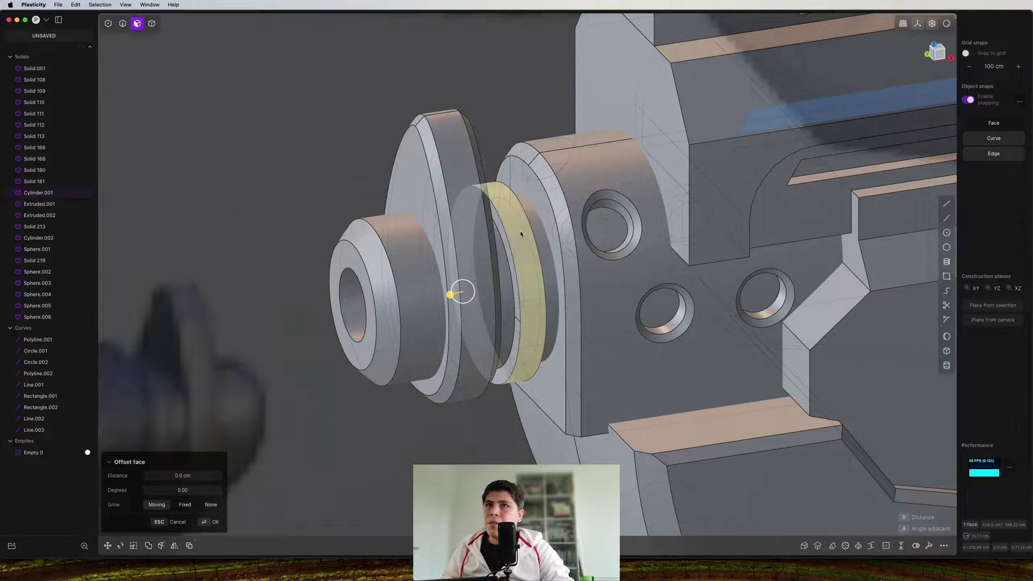
scroll(454, 293, "up", 3)
scroll(406, 344, "down", 3)
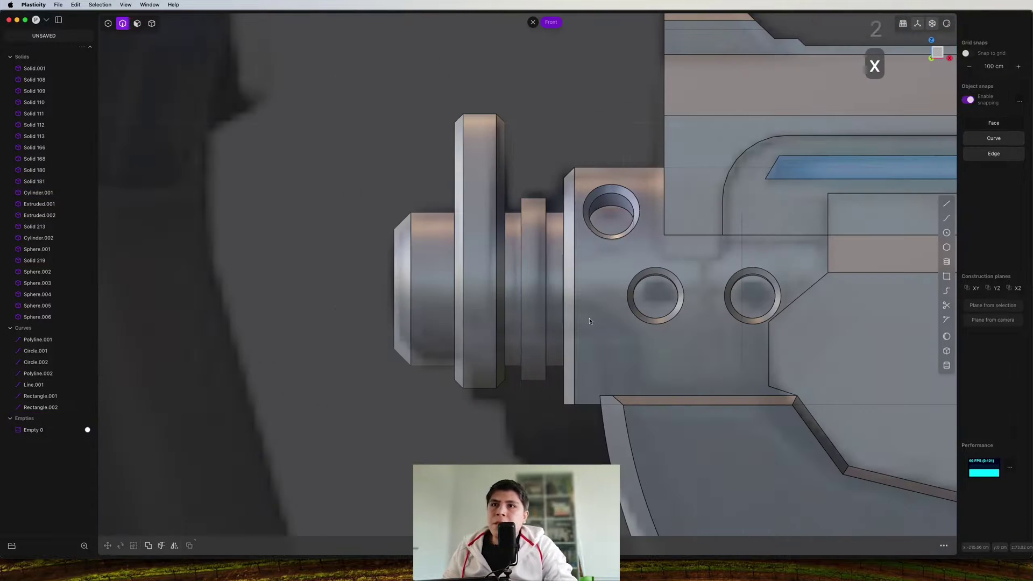
Draw a rectangle on the YZ plane in the left view, in the empty area beside the pistol
middle_click_drag(589, 318, 565, 201, "shift")
scroll(595, 217, "up", 3)
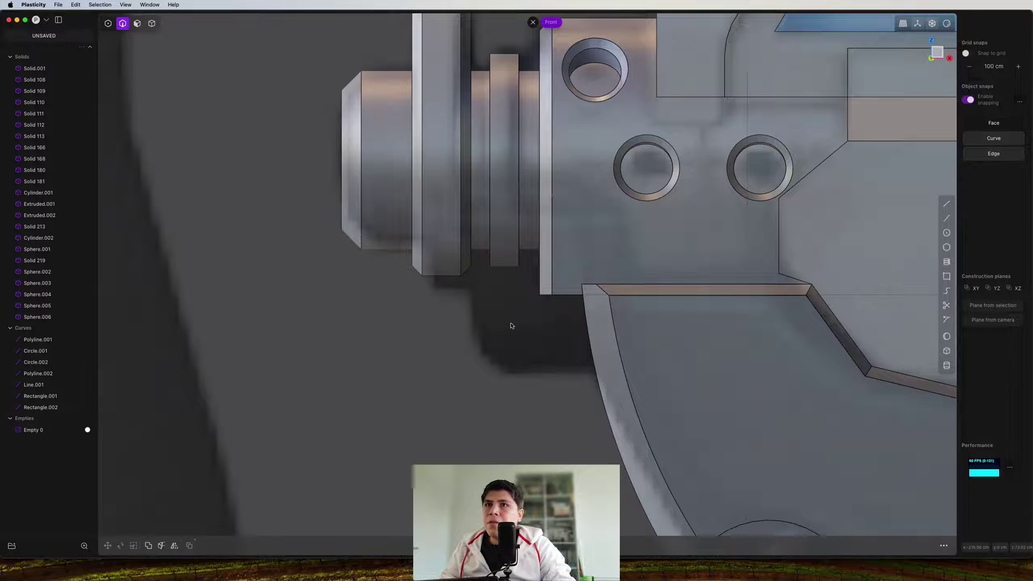
left_click(616, 243)
scroll(605, 247, "down", 4)
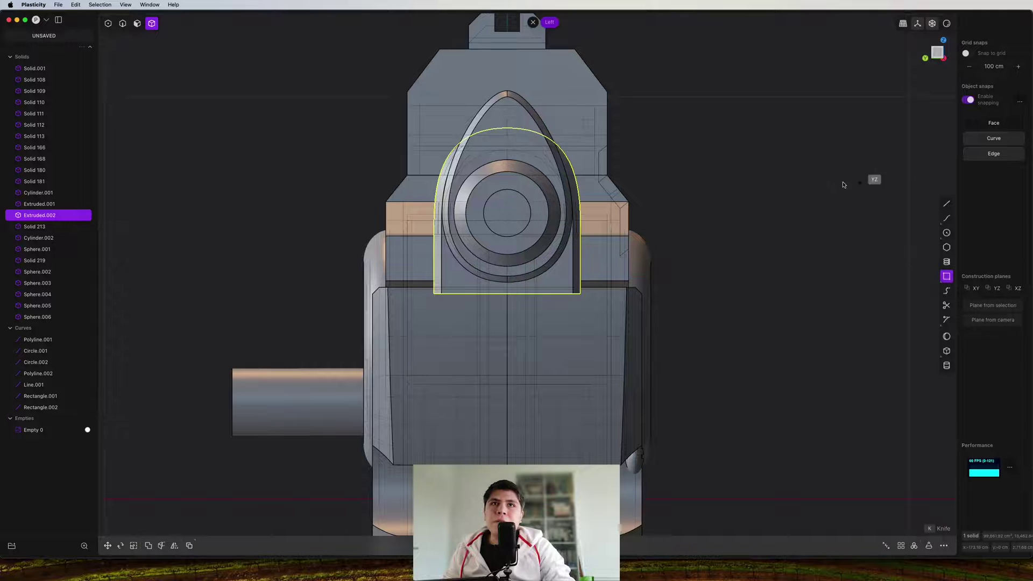
left_click(826, 183)
left_click(728, 291)
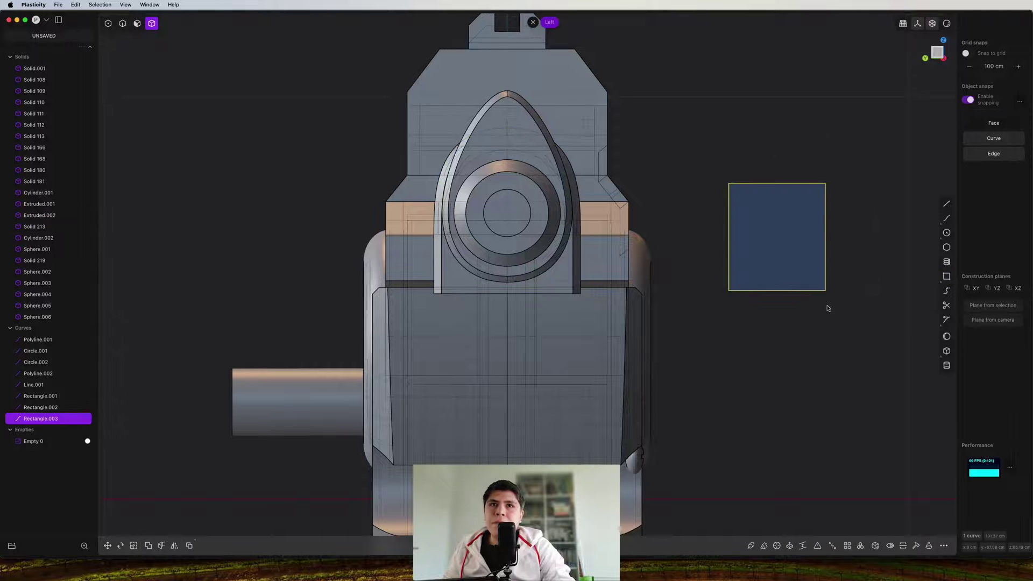
Fillet the two lower corners of the rectangle with a large, equal radius
middle_click_drag(828, 307, 773, 309, "shift")
key("2")
key("1")
left_click_drag(817, 270, 607, 340)
scroll(709, 315, "up", 3)
key("b")
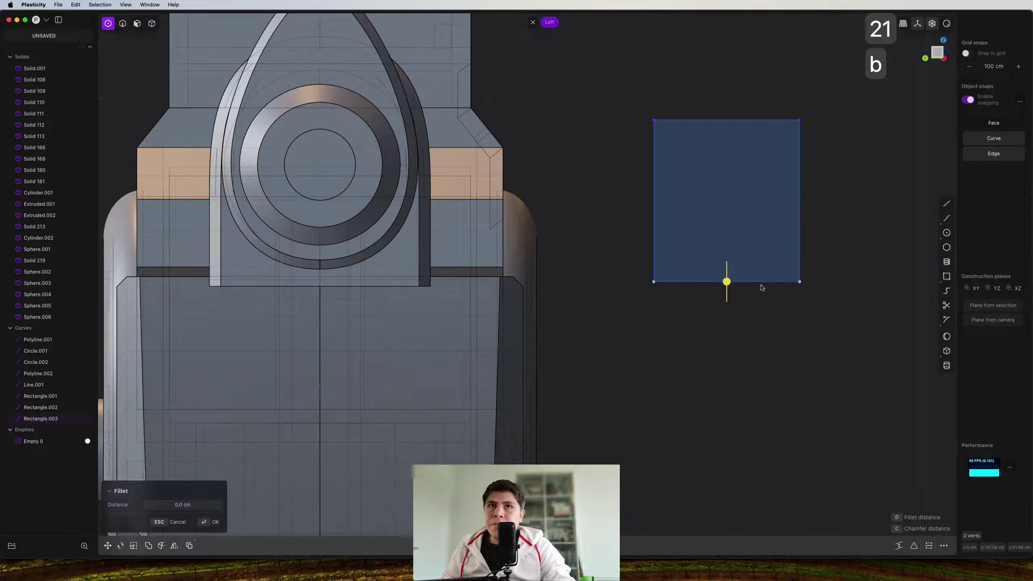
right_click(734, 323)
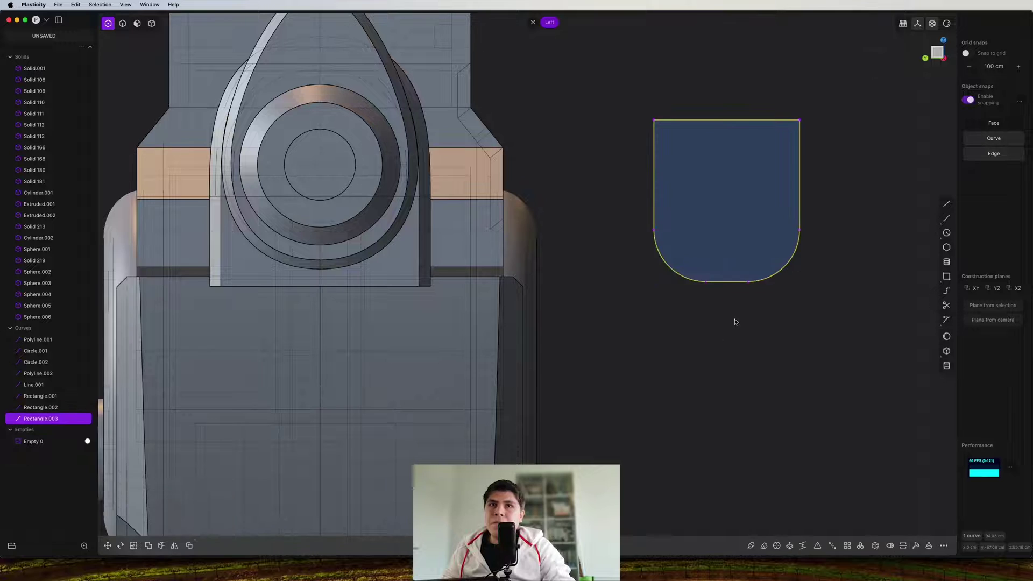
Extrude the rounded rectangle profile along the barrel direction into a solid block
middle_click_drag(736, 323, 599, 253)
key("3")
scroll(598, 253, "down", 10)
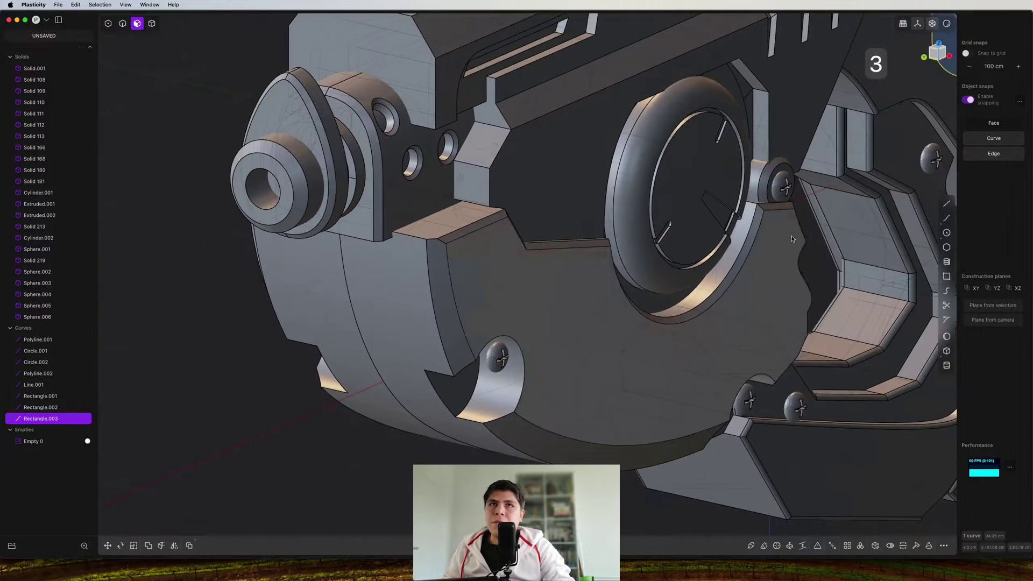
key("e")
right_click(839, 138)
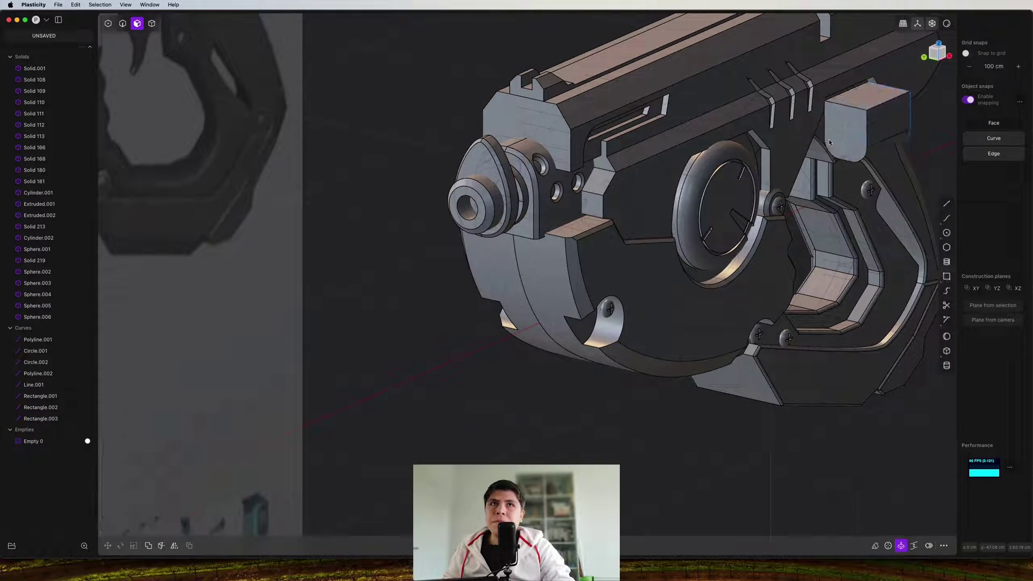
Move the extruded block to the pistol's centreline and forward to below the barrel, behind the muzzle disc
left_click(934, 53)
key("g")
right_click(653, 123)
left_click(938, 52)
scroll(743, 183, "up", 5)
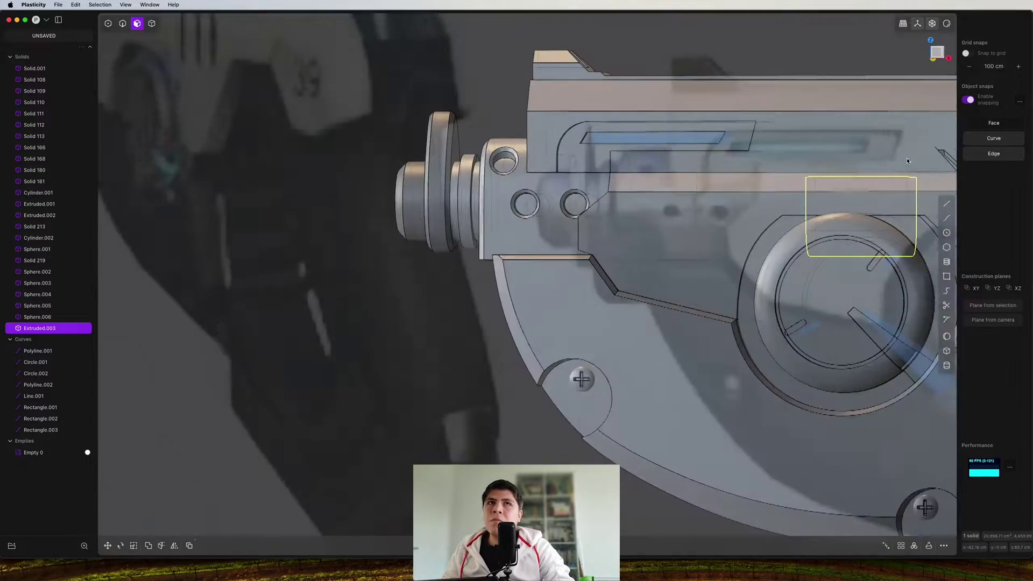
key("g")
scroll(538, 231, "up", 4)
right_click(595, 295)
Scale the block wider along Y and slightly taller along Z so it fits around the barrel housing
left_click(935, 53)
key("d")
left_click_drag(425, 321, 389, 321)
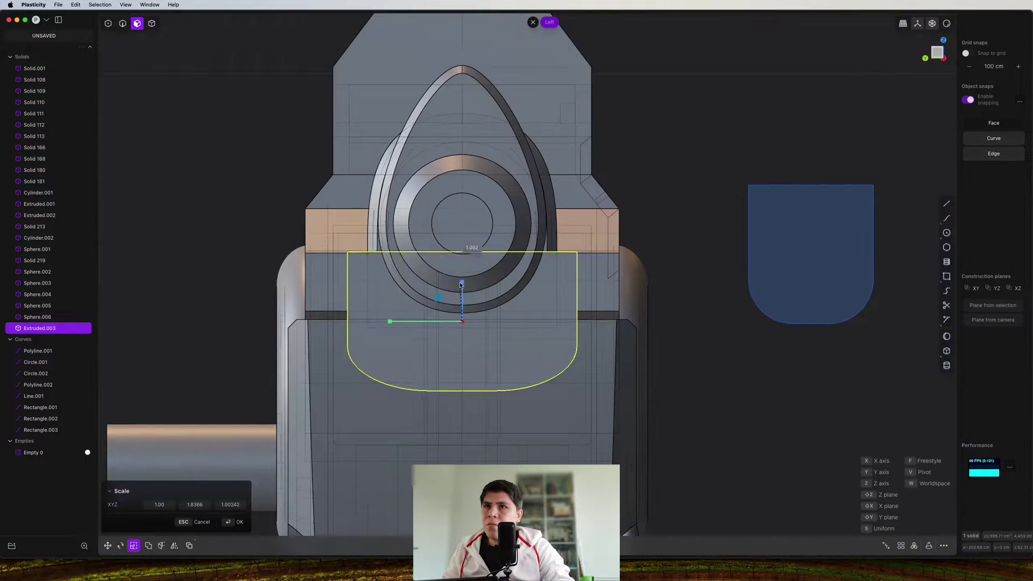
left_click_drag(463, 283, 462, 274)
left_click_drag(389, 322, 404, 319)
right_click(404, 319)
Align the block with the reference and offset its rear face forward to shorten it
key("g")
scroll(517, 316, "down", 3)
middle_click_drag(517, 316, 540, 305)
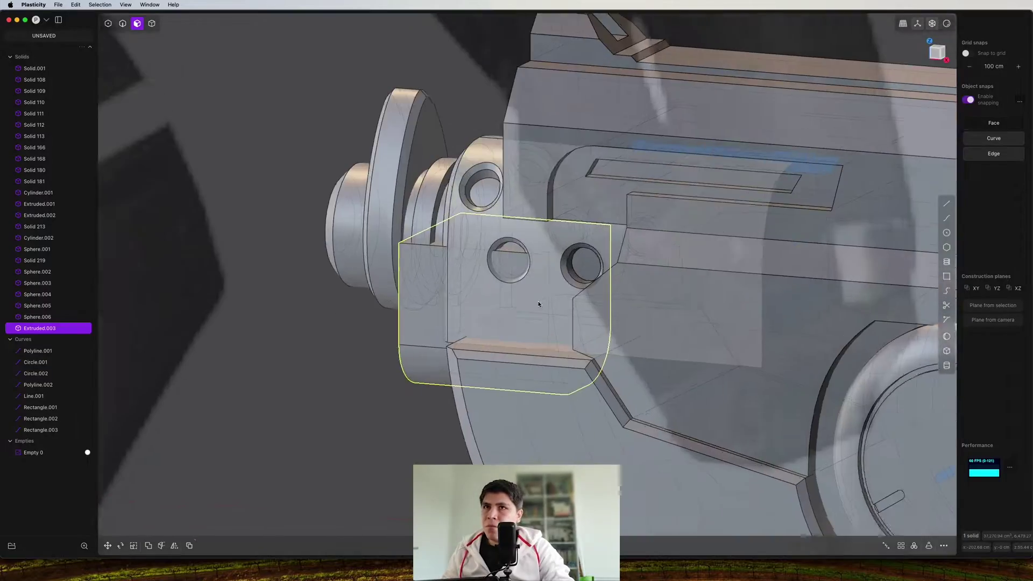
scroll(541, 302, "up", 4)
left_click(551, 275)
left_click(552, 285)
left_click(937, 52)
left_click_drag(638, 280, 553, 305)
middle_click_drag(554, 306, 551, 253)
Round the upper rear edge of the block below the barrel and review the whole pistol
key("2")
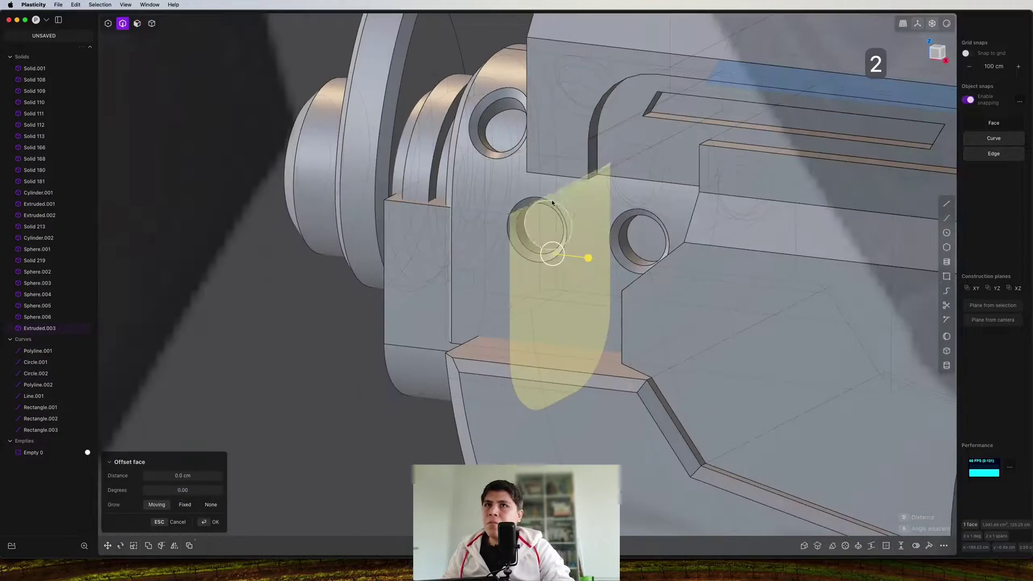
double_click(491, 231)
middle_click_drag(492, 231, 588, 159)
key("s")
right_click(588, 159)
left_click(937, 53)
scroll(435, 349, "down", 4)
middle_click_drag(435, 348, 481, 332)
scroll(480, 333, "down", 5)
left_click(420, 279)
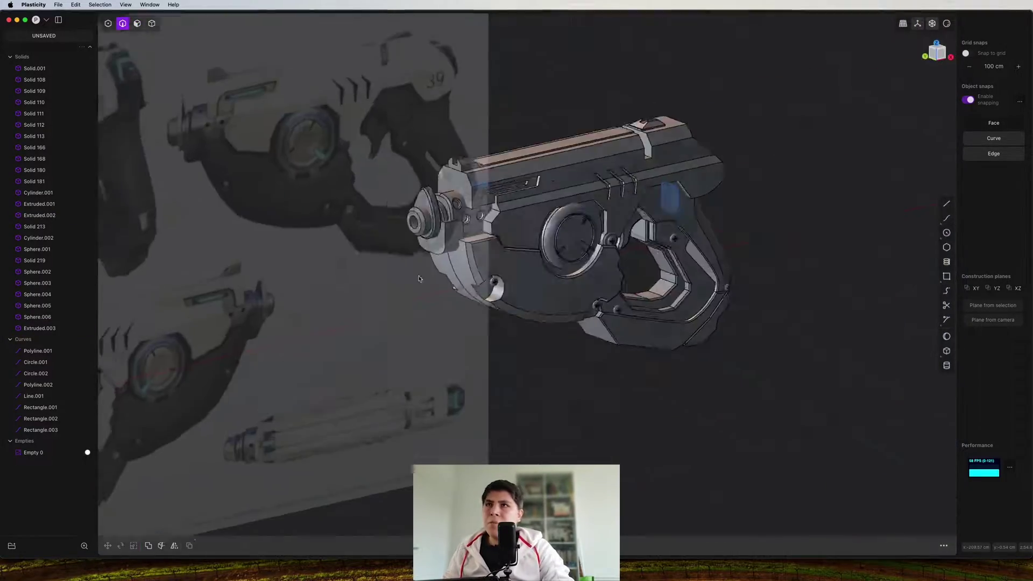
middle_click_drag(554, 280, 483, 226)
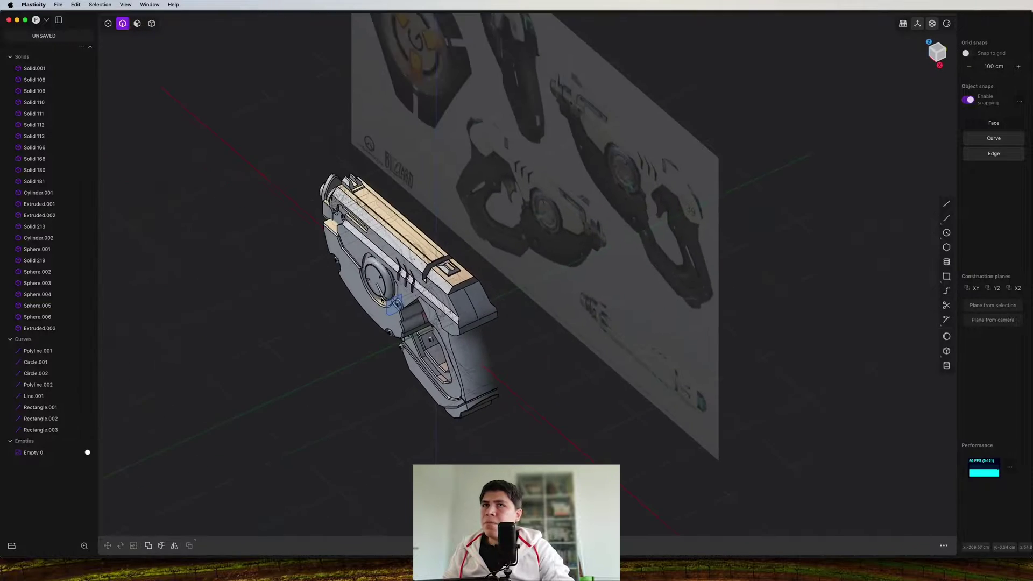
Move the small slot curve from the dial to the upper grip section, over the first diagonal groove in the reference
left_click(938, 52)
scroll(696, 269, "up", 10)
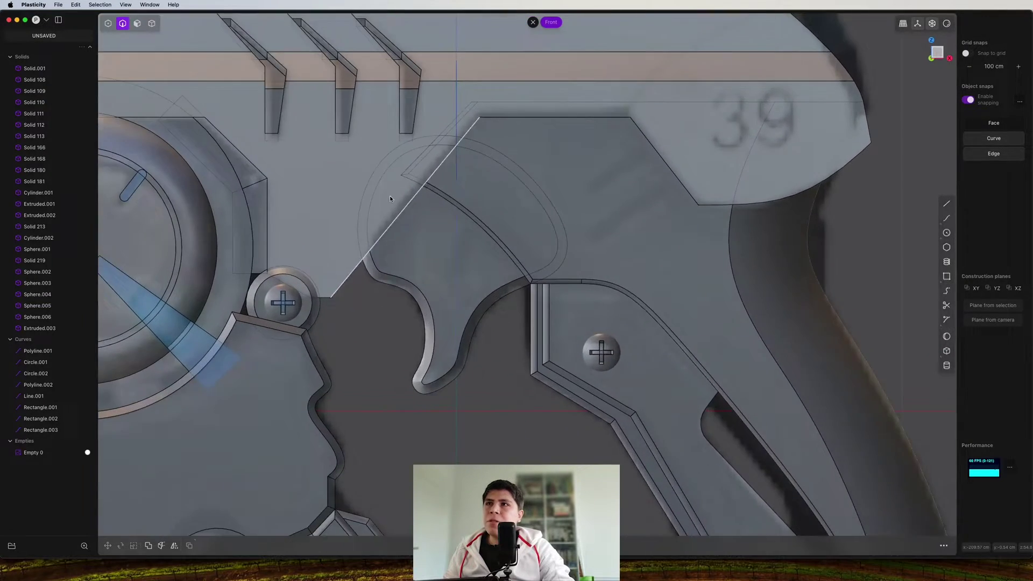
middle_click_drag(390, 199, 701, 204, "shift")
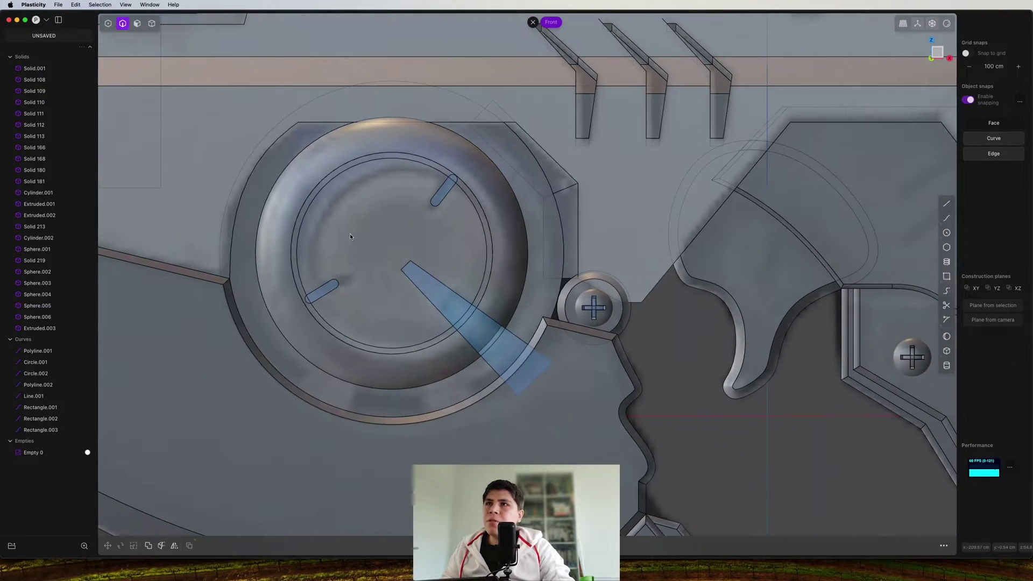
key("g")
key("g")
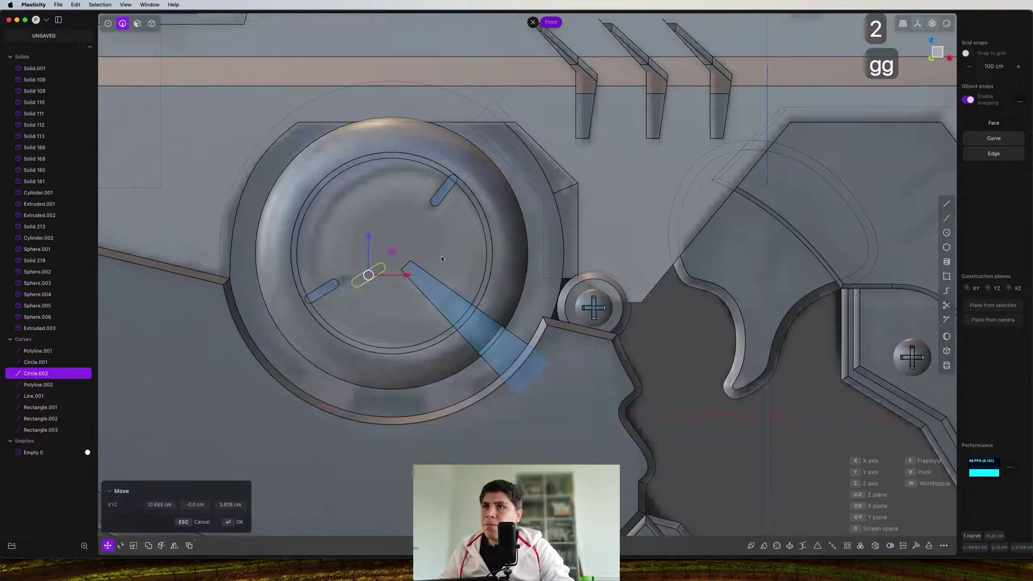
left_click(893, 177)
middle_click_drag(893, 176, 533, 243, "shift")
scroll(532, 243, "up", 2)
key("g")
left_click(608, 256)
scroll(611, 256, "up", 3)
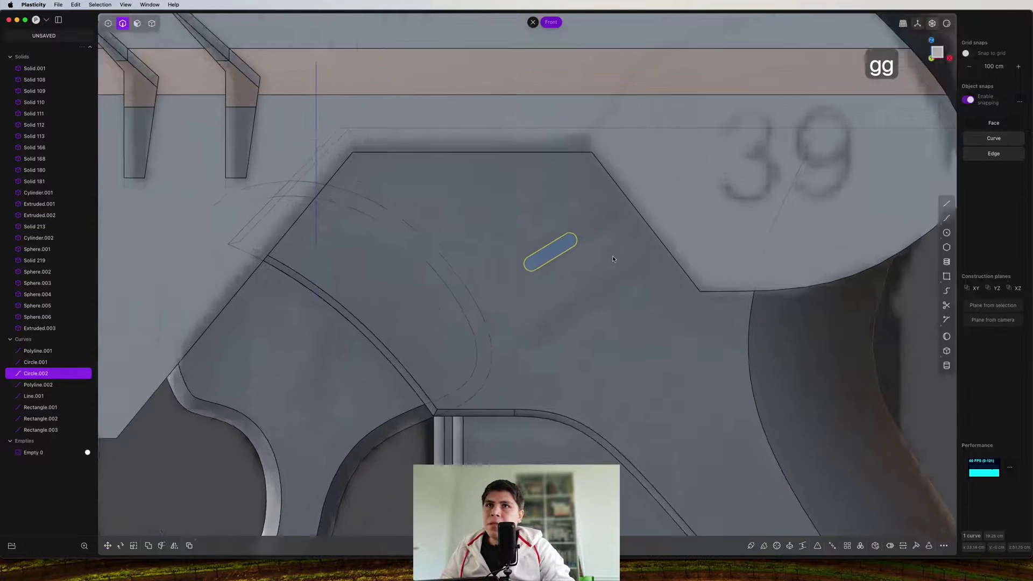
Lengthen the slot curve by moving its upper end along the reference groove, and place a duplicate over the lower groove
key("1")
key("g")
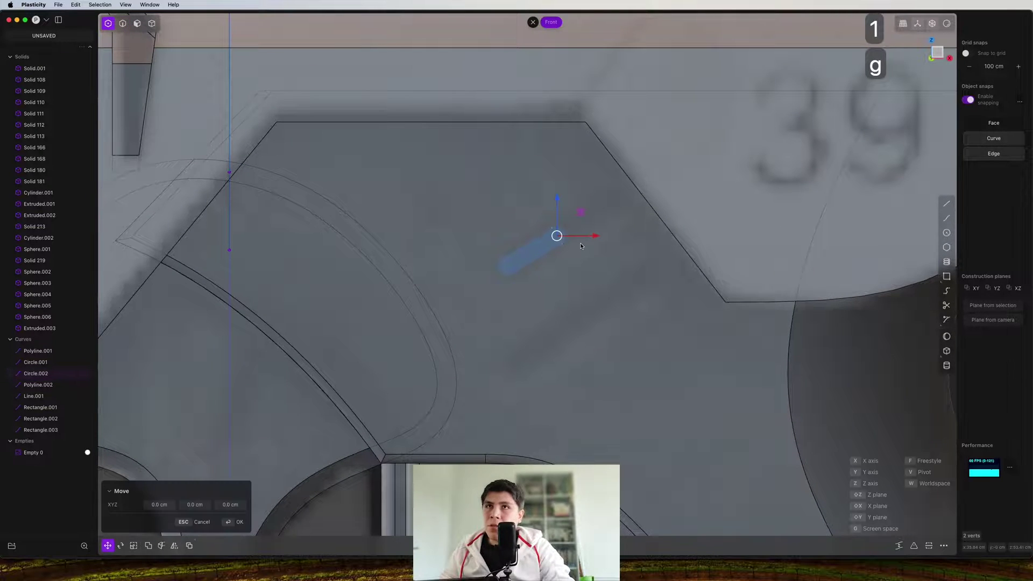
key("g")
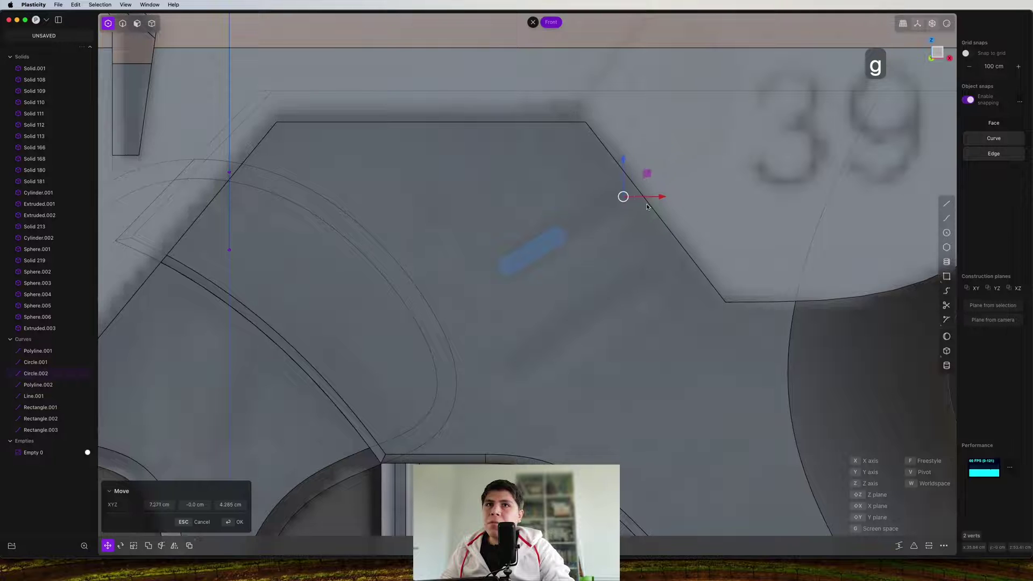
left_click(646, 209)
left_click(605, 211)
key("shift+d")
left_click(608, 305)
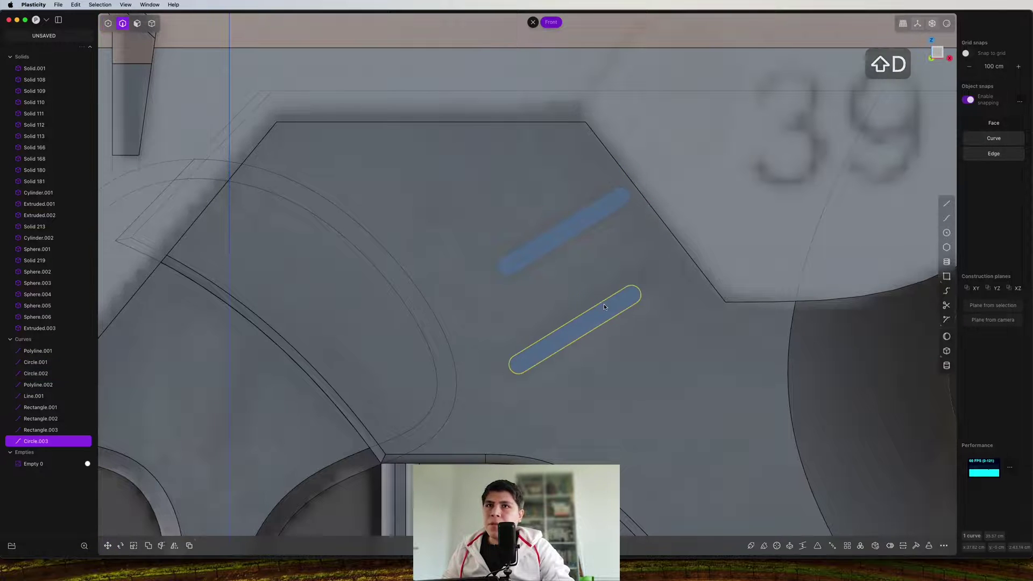
Imprint both slot curves onto the upper grip section and offset the resulting faces inward to form two recessed grooves
scroll(608, 305, "down", 4)
key("s")
key("3")
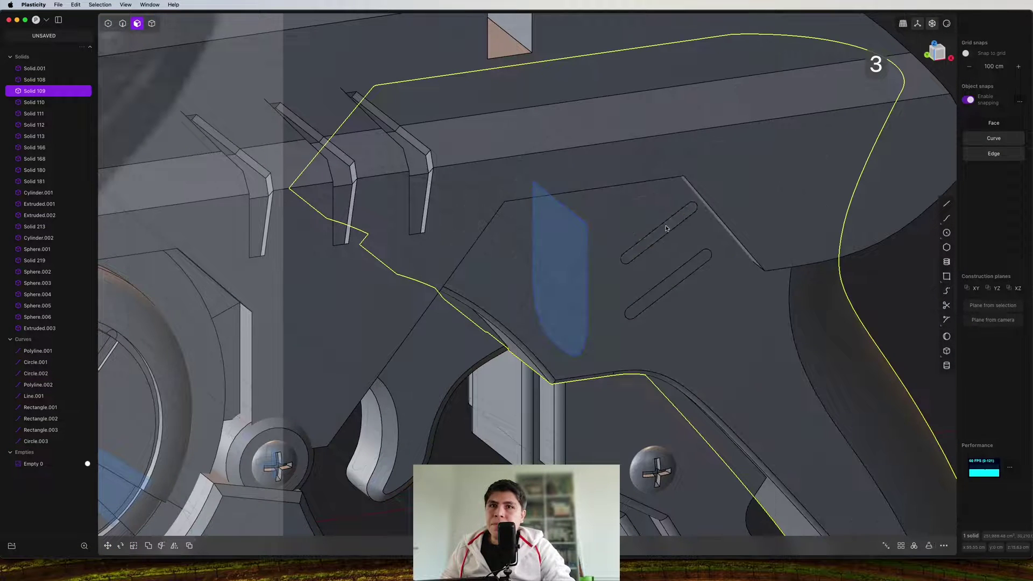
left_click(667, 226)
left_click(685, 269, "shift")
left_click_drag(698, 277, 693, 270)
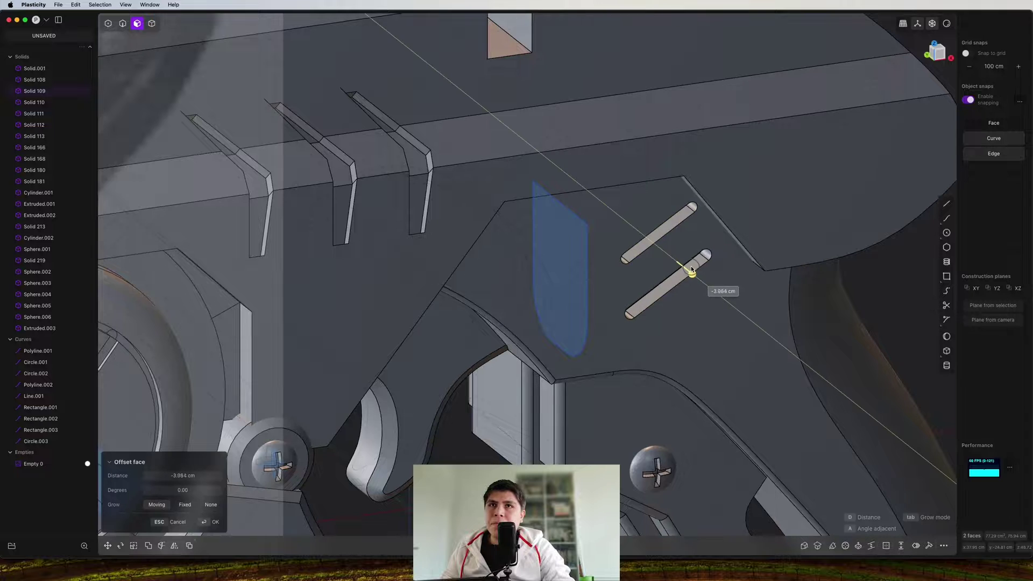
Hide all curves and check the upper body against the reference image in the front view
scroll(693, 270, "down", 5)
middle_click_drag(692, 270, 556, 273)
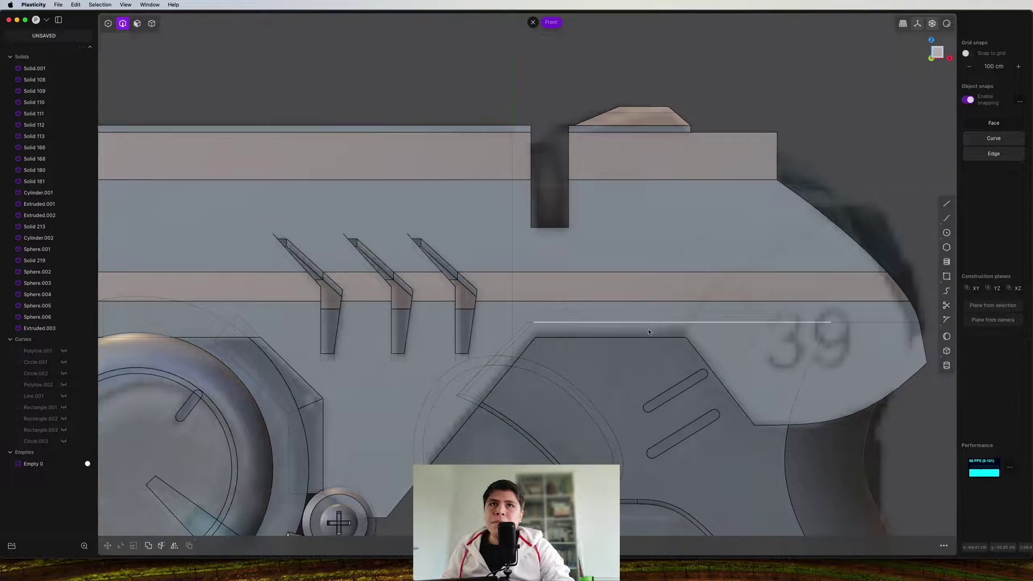
scroll(648, 332, "down", 4)
middle_click_drag(625, 315, 726, 350, "shift")
scroll(507, 286, "up", 2)
middle_click_drag(508, 286, 705, 301, "shift")
scroll(705, 301, "down", 3)
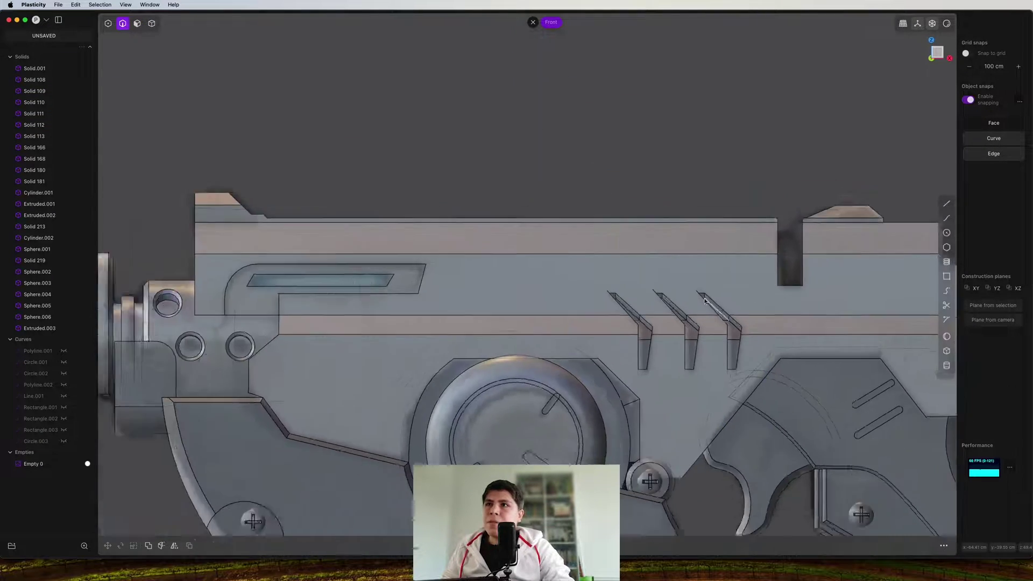
scroll(705, 301, "down", 2)
Duplicate the barrel cylinder and place the copy above the pistol
key("4")
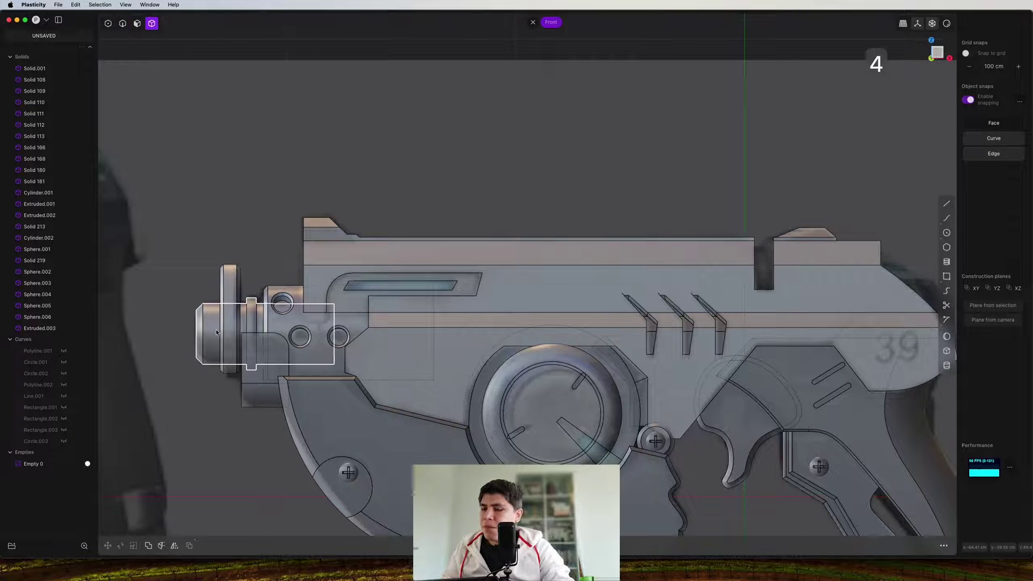
left_click(217, 331)
key("shift+d")
Cut the copied barrel with a vertical line behind its ring and delete the front piece
key("shift+a")
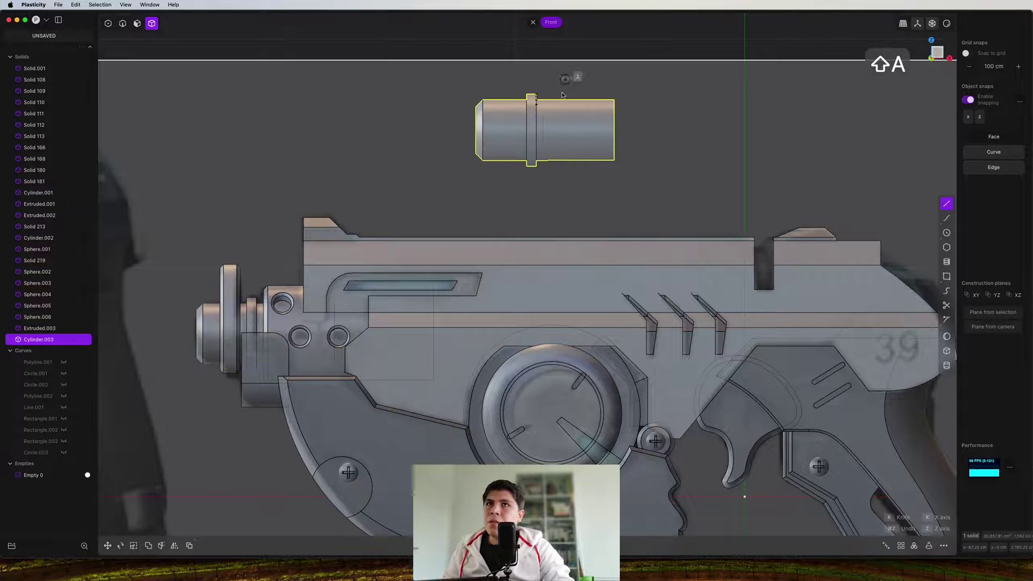
left_click(570, 171)
key("c")
left_click(588, 144)
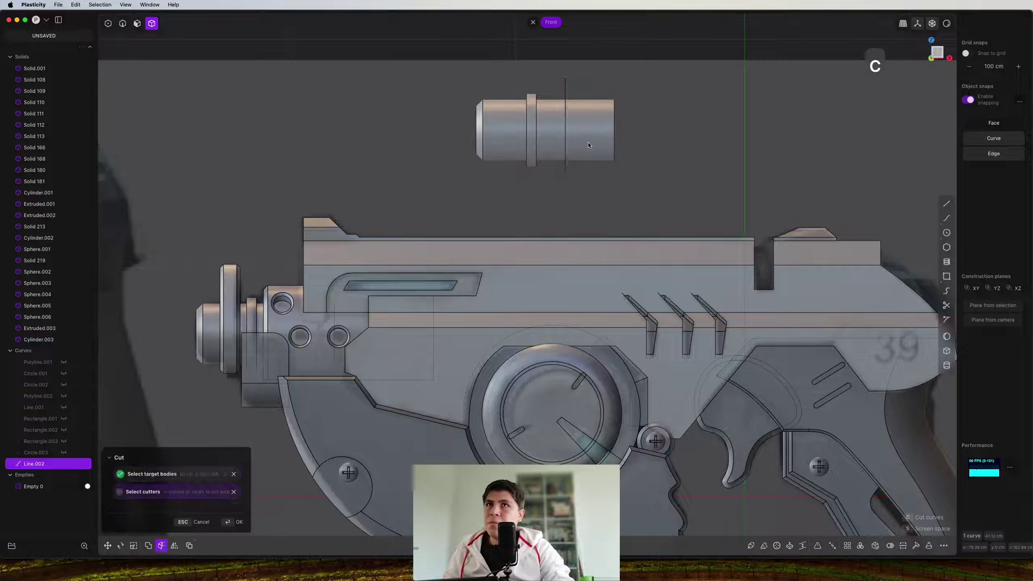
right_click(586, 146)
left_click(544, 124)
key("x")
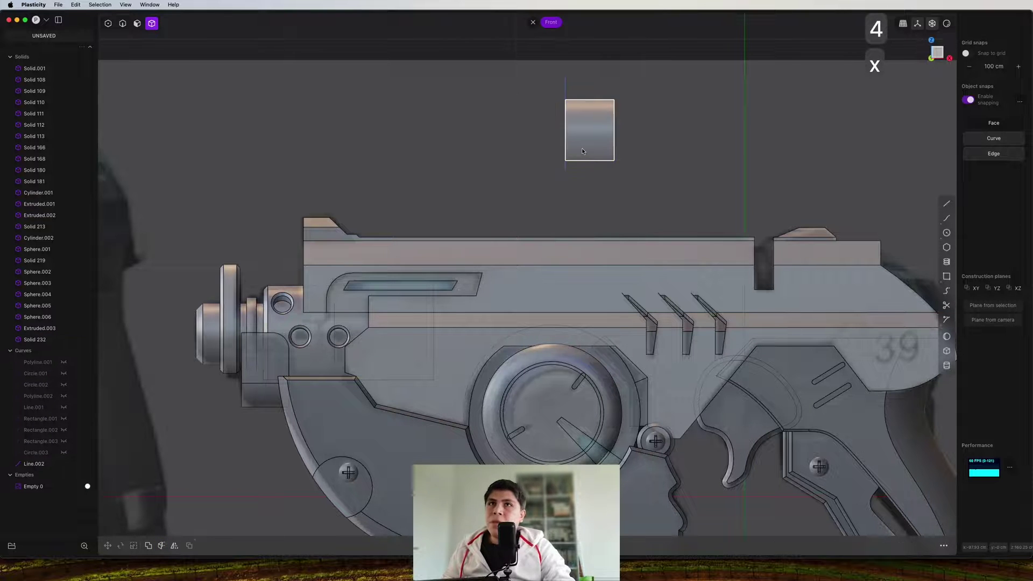
Move the remaining plain cylinder piece into the notch in front of the rear sight
middle_click_drag(671, 140, 592, 168, "shift")
key("g")
key("g")
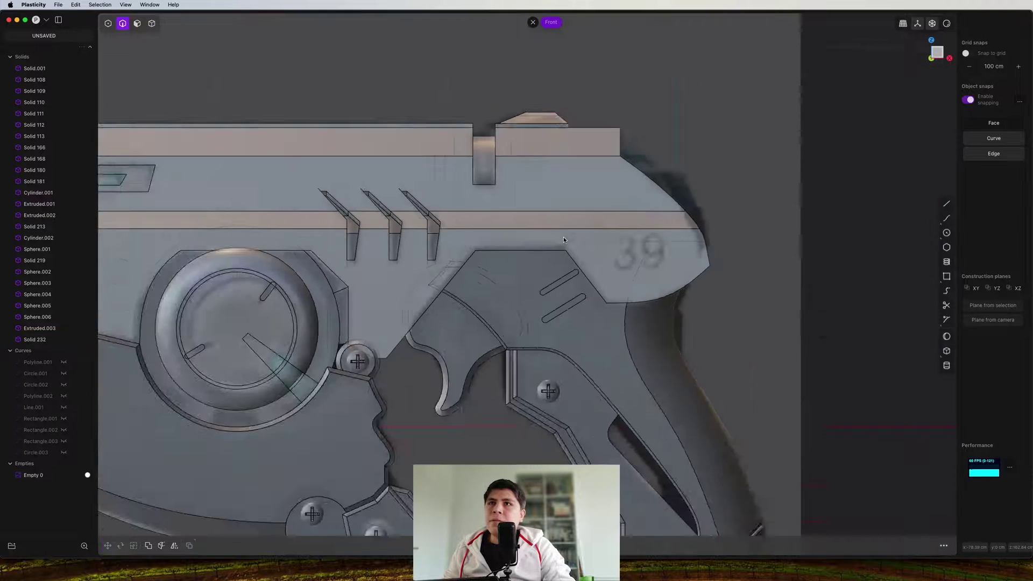
Examine the rear end of the body around the 39 marking against the reference image
scroll(563, 236, "up", 5)
middle_click_drag(702, 306, 730, 288, "shift")
scroll(731, 288, "up", 4)
middle_click_drag(678, 251, 593, 267, "shift")
scroll(592, 267, "down", 4)
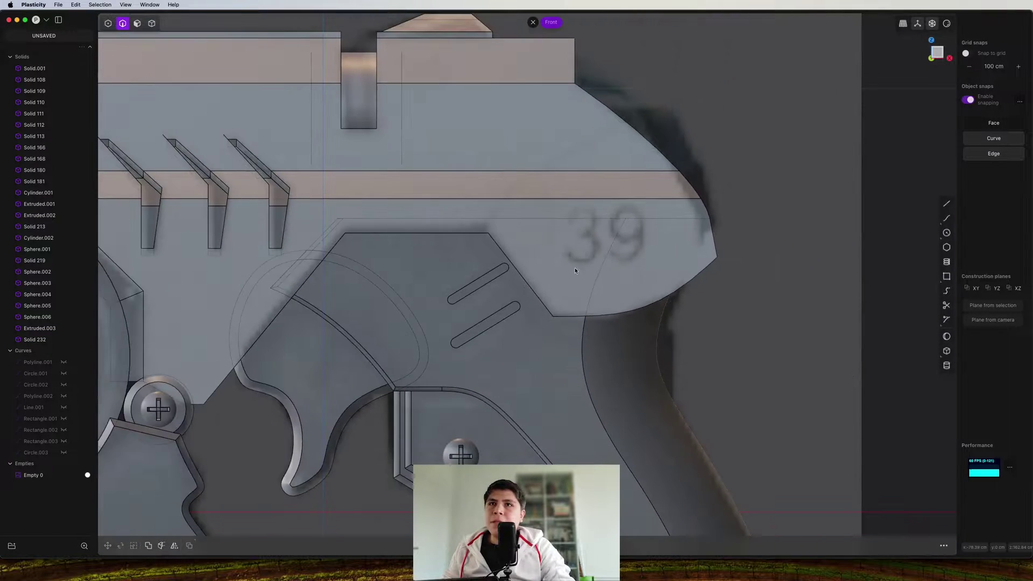
Create a text object reading 39 in the Inter font at size 0.01
scroll(564, 313, "down", 5)
middle_click_drag(565, 312, 560, 293, "shift")
scroll(555, 275, "up", 3)
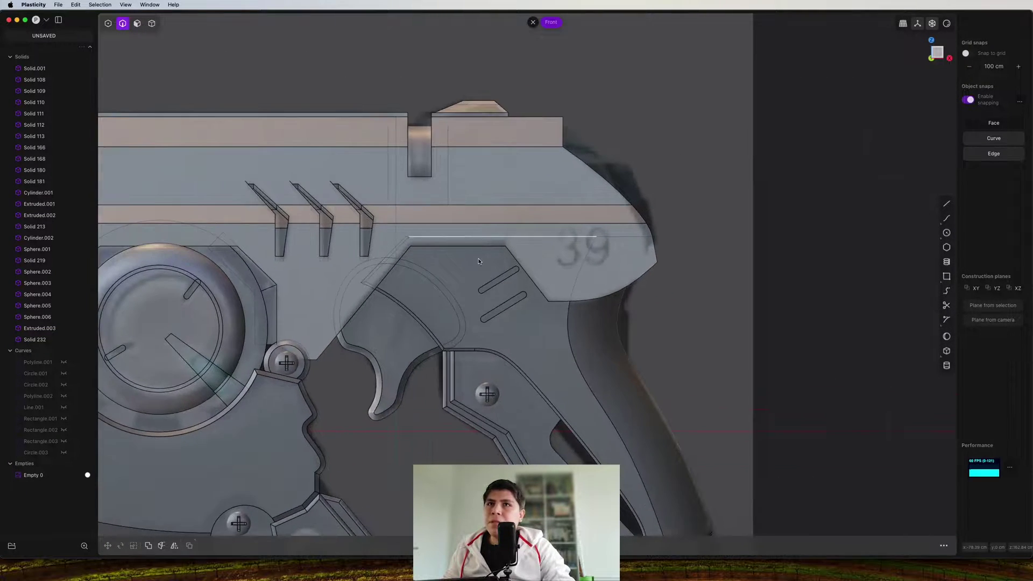
scroll(548, 289, "up", 5)
middle_click_drag(502, 237, 535, 340, "shift")
scroll(549, 313, "down", 3)
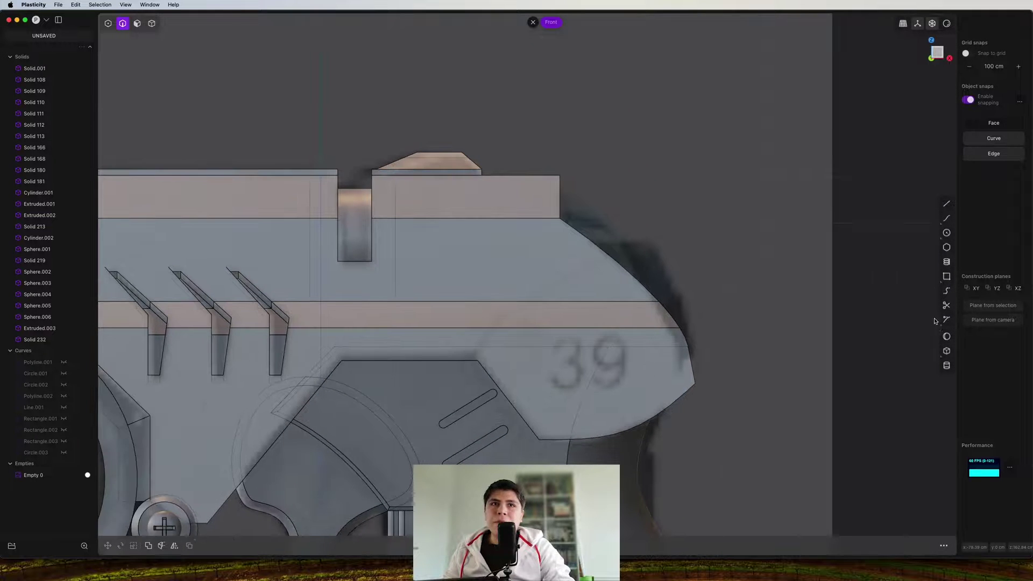
type("ftex")
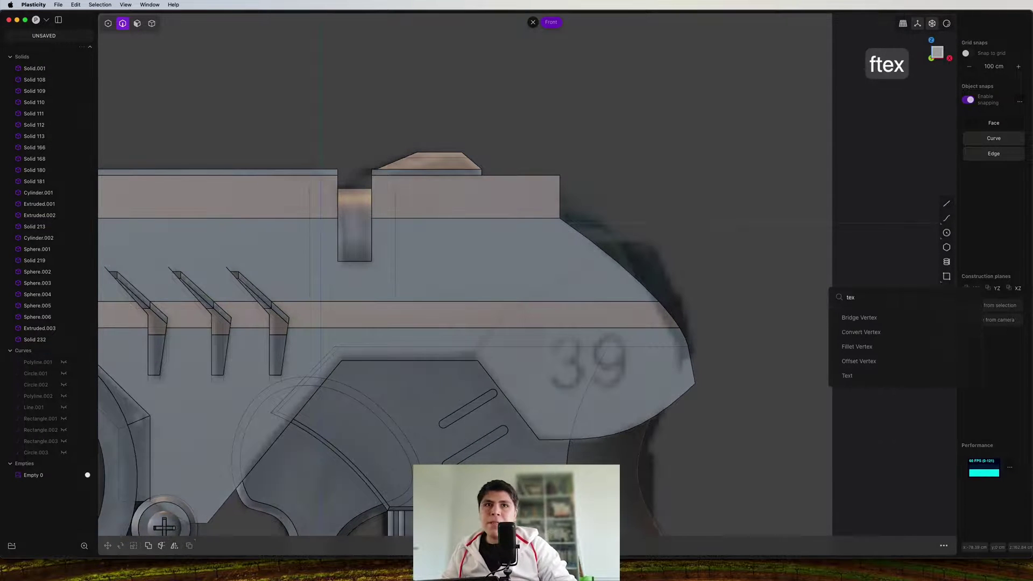
key("Down")
key("Down")
key("Down")
key("Down")
key("Down")
key("Return")
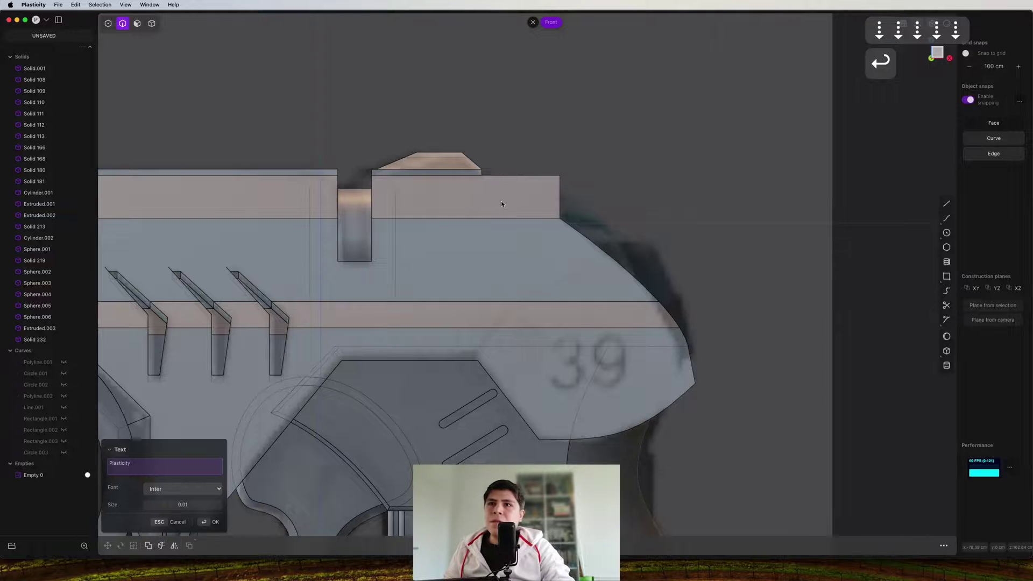
scroll(501, 203, "down", 8)
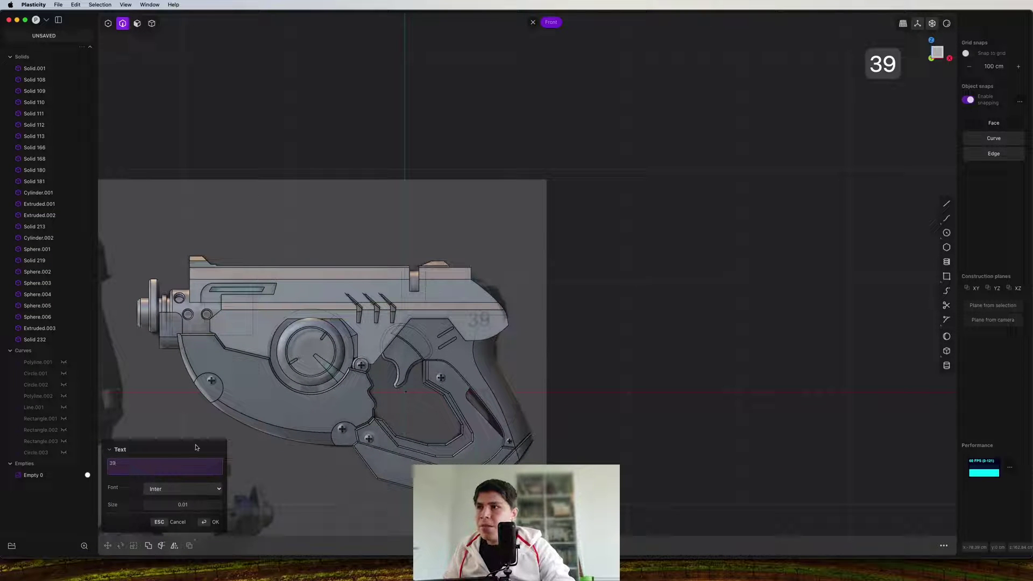
left_click(214, 523)
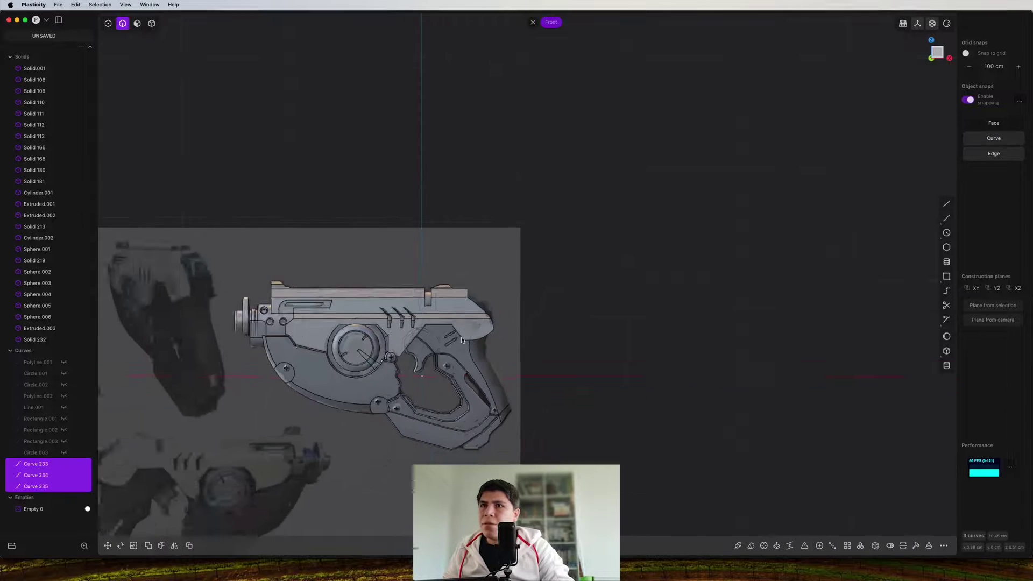
Enlarge the tiny 39 text curves beside the pistol
scroll(534, 289, "down", 4)
key("g")
key("g")
scroll(557, 216, "up", 5)
scroll(557, 216, "up", 3)
key("s")
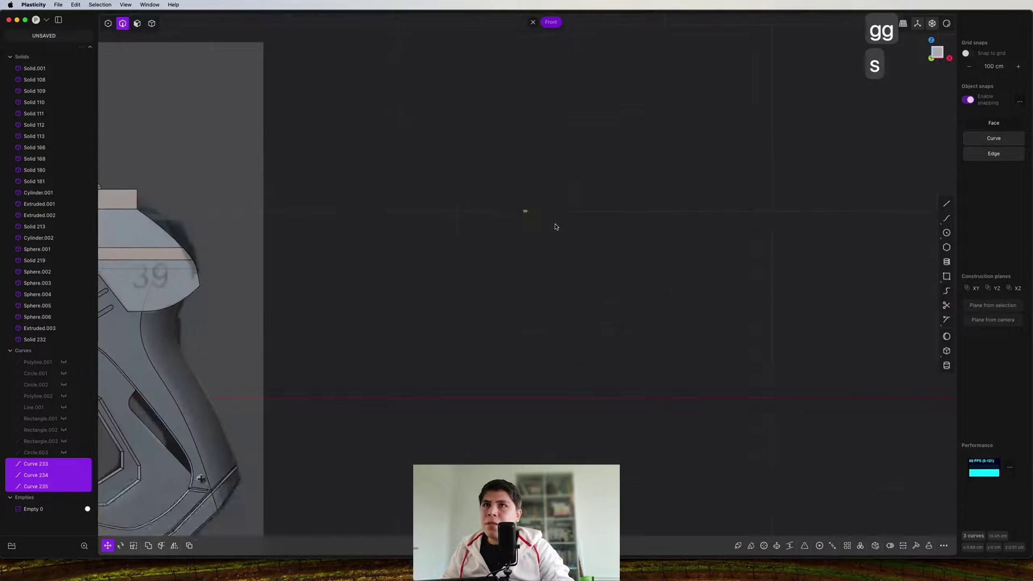
left_click(562, 192)
Move the 39 text over the reference marking at the rear of the body and scale it by about 1.48
middle_click_drag(403, 245, 578, 240, "shift")
key("g")
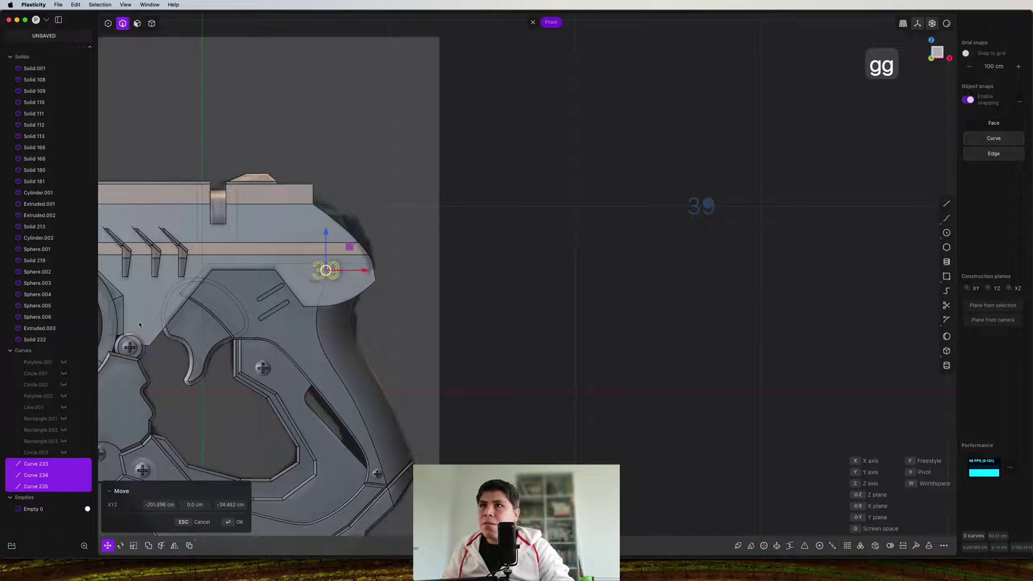
left_click(144, 324)
scroll(314, 272, "up", 8)
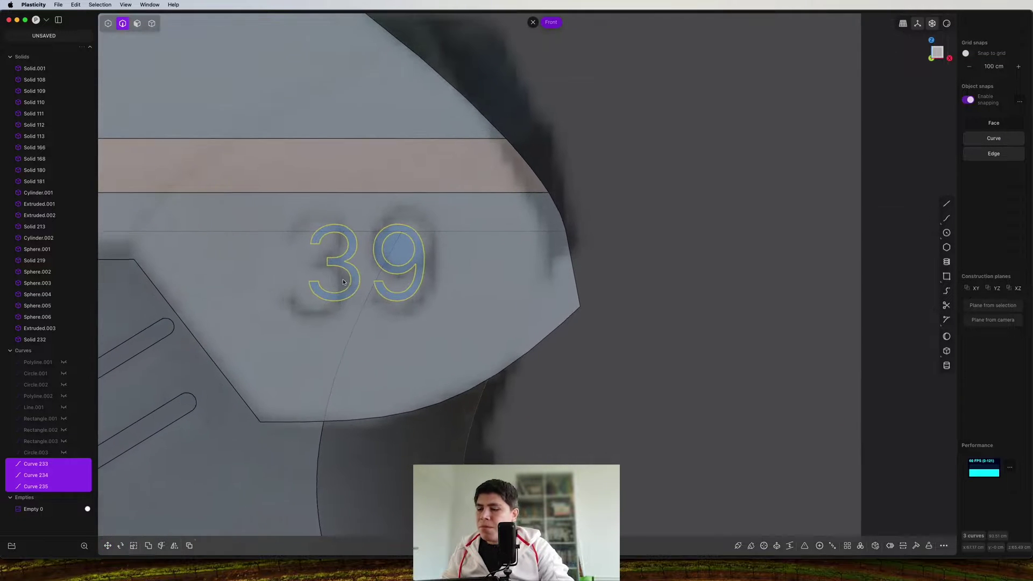
key("s")
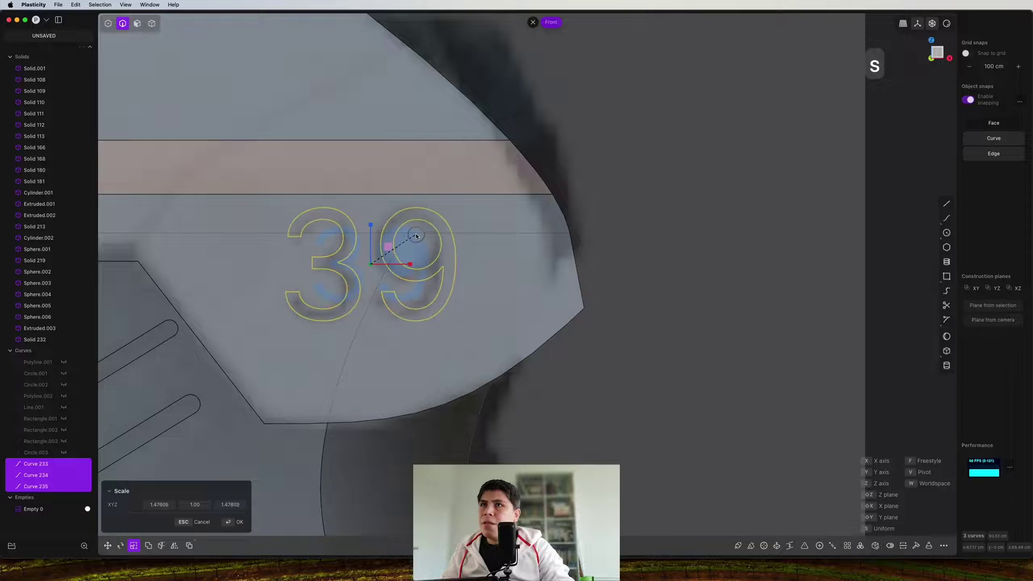
left_click(415, 236)
Imprint the 39 text curves onto the rear body's side
key("shift+i")
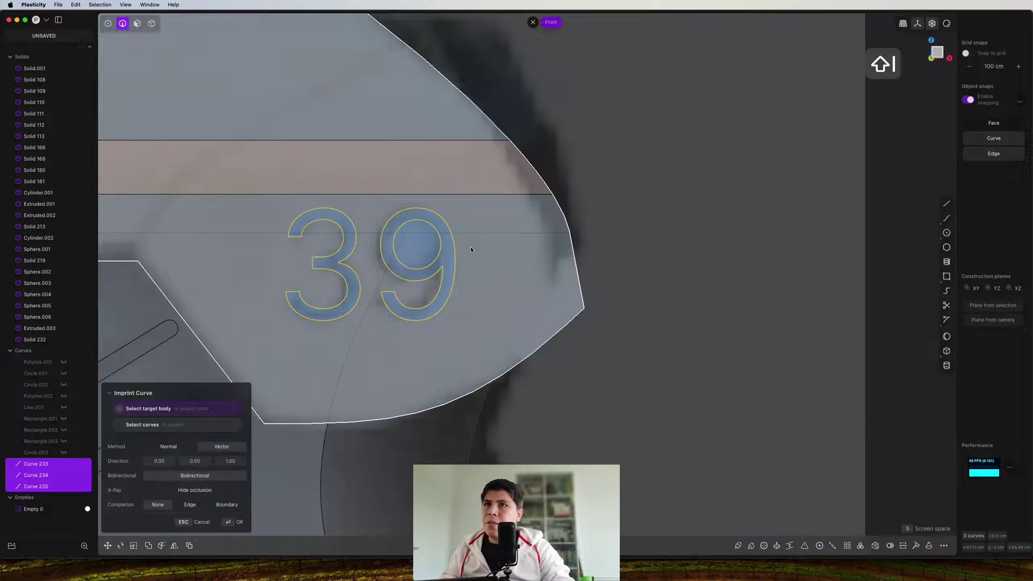
left_click(471, 250)
right_click(471, 280)
middle_click_drag(472, 280, 493, 279)
scroll(454, 274, "up", 2)
Offset the imprinted faces of the 3 and the 9 inward to engrave the number
key("3")
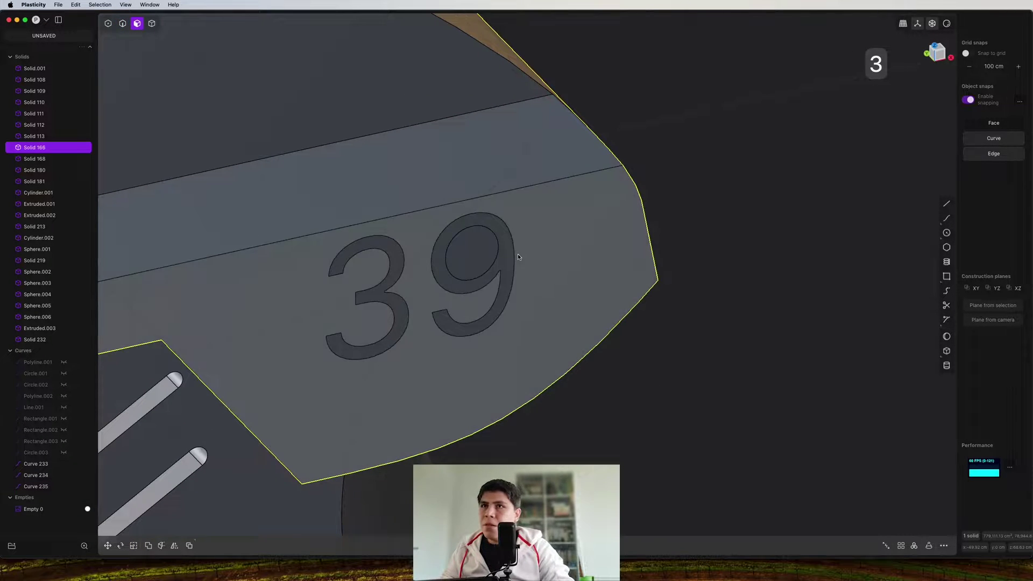
left_click(510, 254)
left_click(395, 259, "shift")
left_click_drag(412, 276, 362, 285)
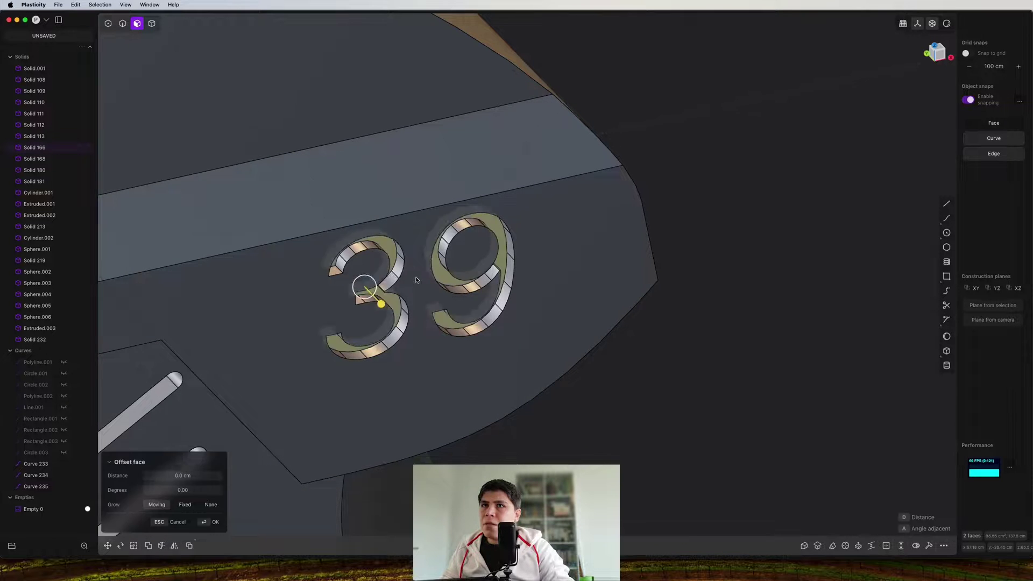
middle_click_drag(362, 285, 454, 276)
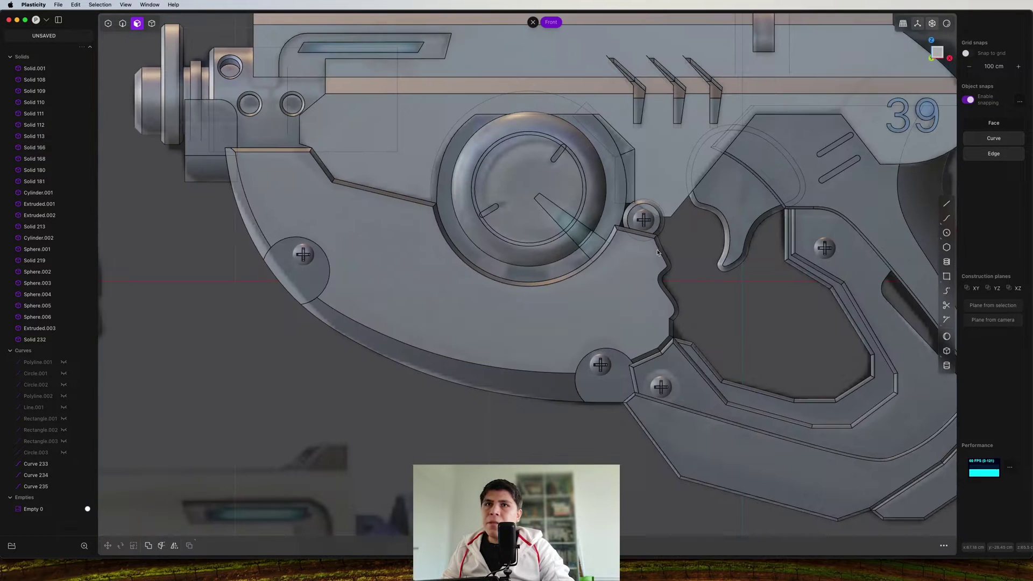
Draw an L-shaped polyline from the upper rear end of the body down into the stripe and back to its sloped edge
middle_click_drag(657, 253, 582, 278, "shift")
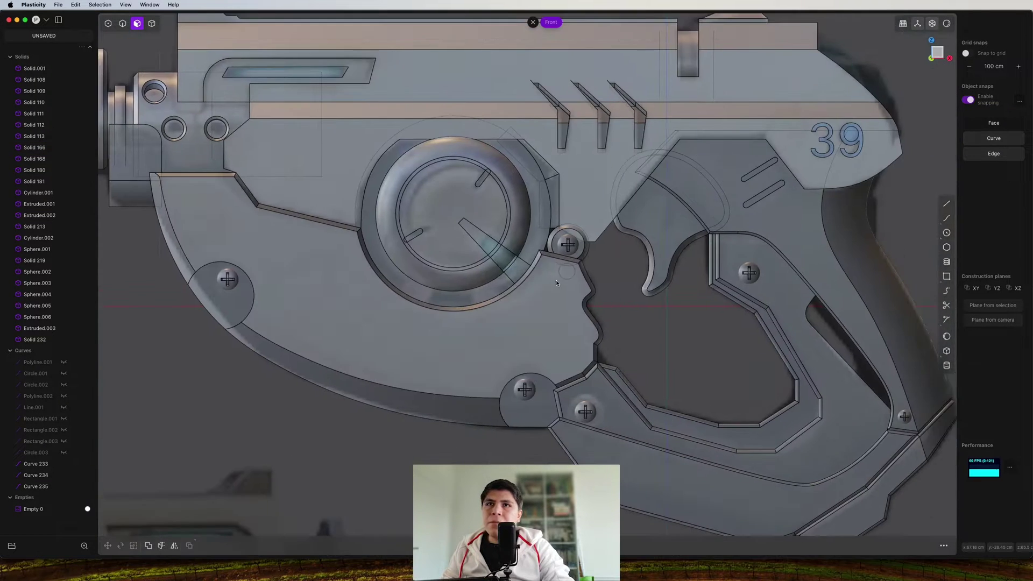
middle_click_drag(684, 291, 617, 285, "shift")
middle_click_drag(743, 508, 699, 363, "shift")
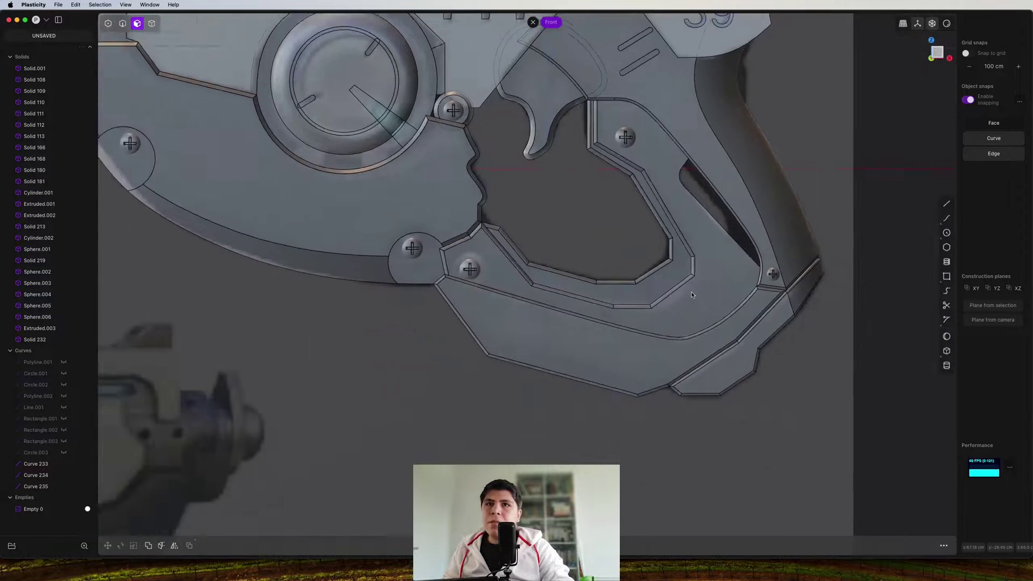
key("shift+a")
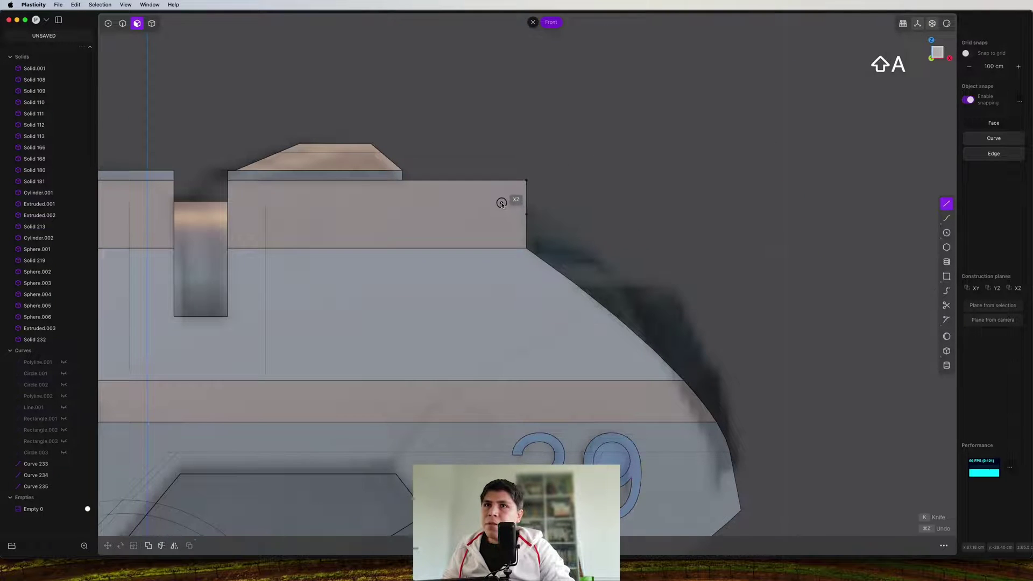
left_click(501, 204)
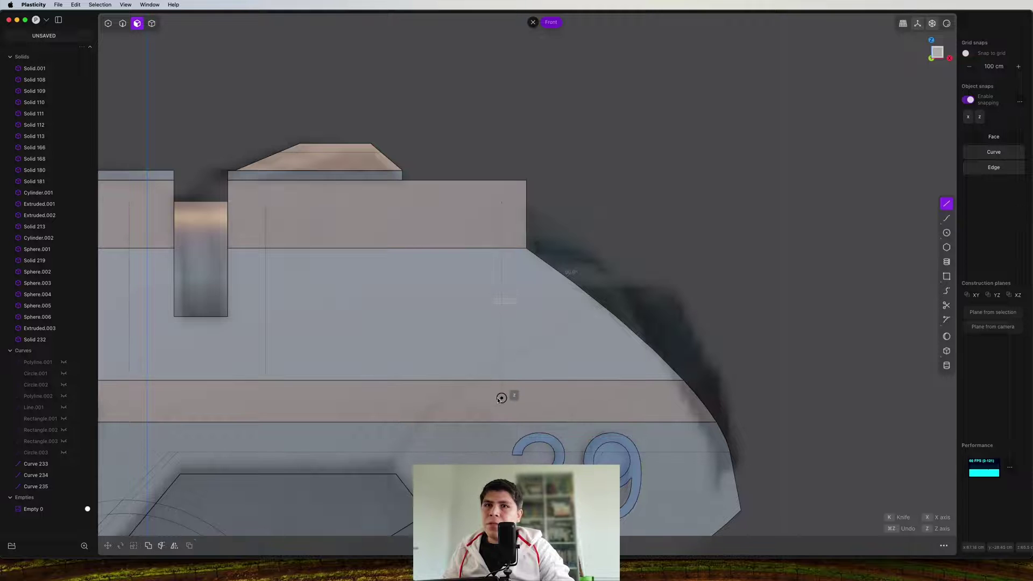
left_click(672, 401)
right_click(672, 402)
Draw an outward-bulging control-point curve joining the two ends of the L-shaped polyline
key("ctrl+super+c")
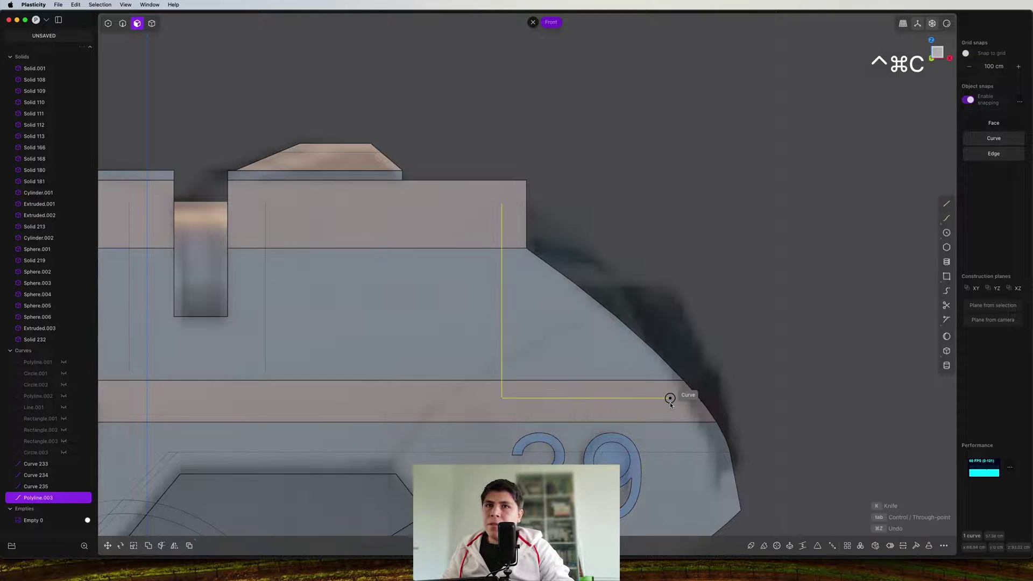
left_click(673, 398)
left_click(634, 258)
left_click(502, 203)
right_click(502, 204)
Extrude the closed rear profile into a wide new solid and centre it across the pistol's width
middle_click_drag(612, 267, 565, 306)
key("3")
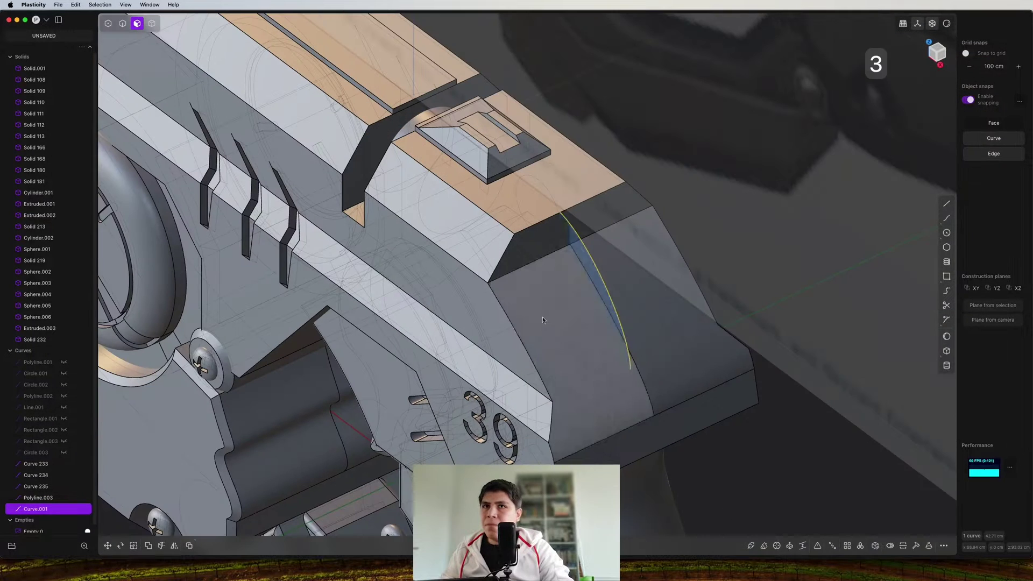
left_click(595, 280)
key("e")
left_click_drag(632, 264, 821, 208)
right_click(821, 207)
key("g")
left_click_drag(713, 236, 645, 269)
right_click(646, 269)
Fillet the two curved side edges of the new rear solid
middle_click_drag(646, 269, 624, 366)
key("2")
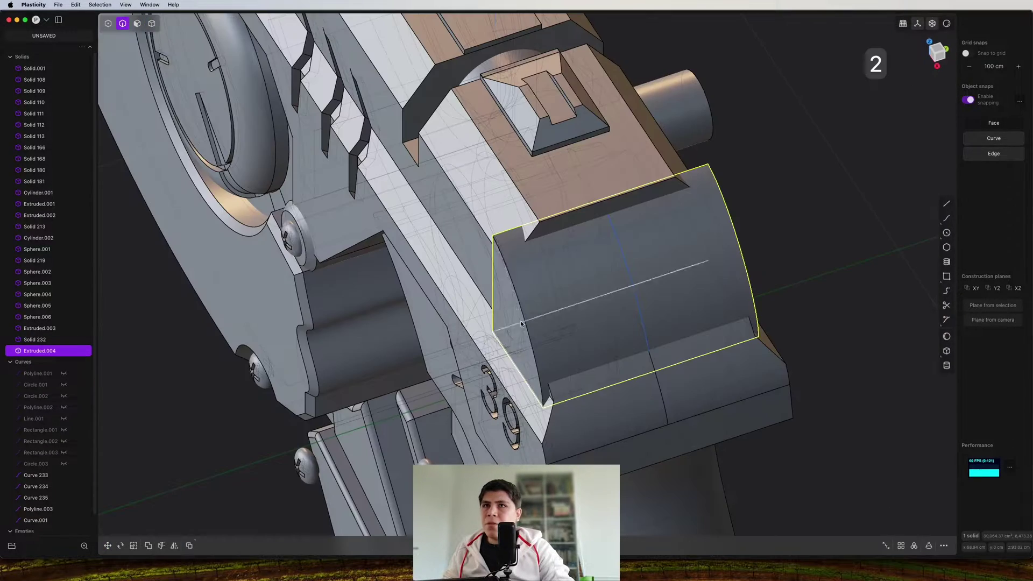
left_click(524, 323)
left_click(745, 261, "shift")
left_click_drag(746, 261, 780, 252)
right_click(780, 253)
middle_click_drag(780, 253, 673, 286)
key("s")
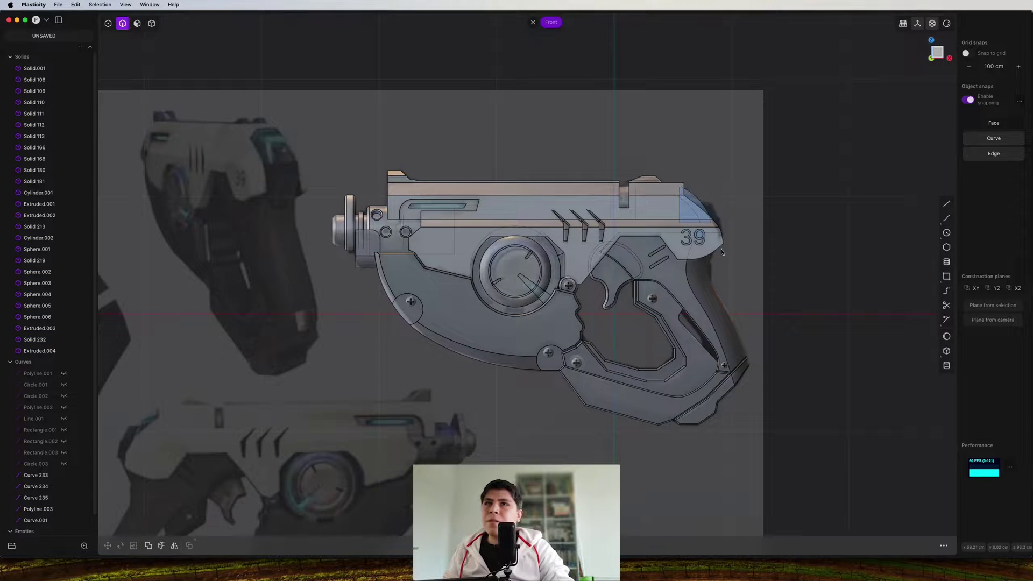
Draw a closed four-sided polyline over the protruding block behind the curved rear solid, following the reference
scroll(745, 218, "up", 6)
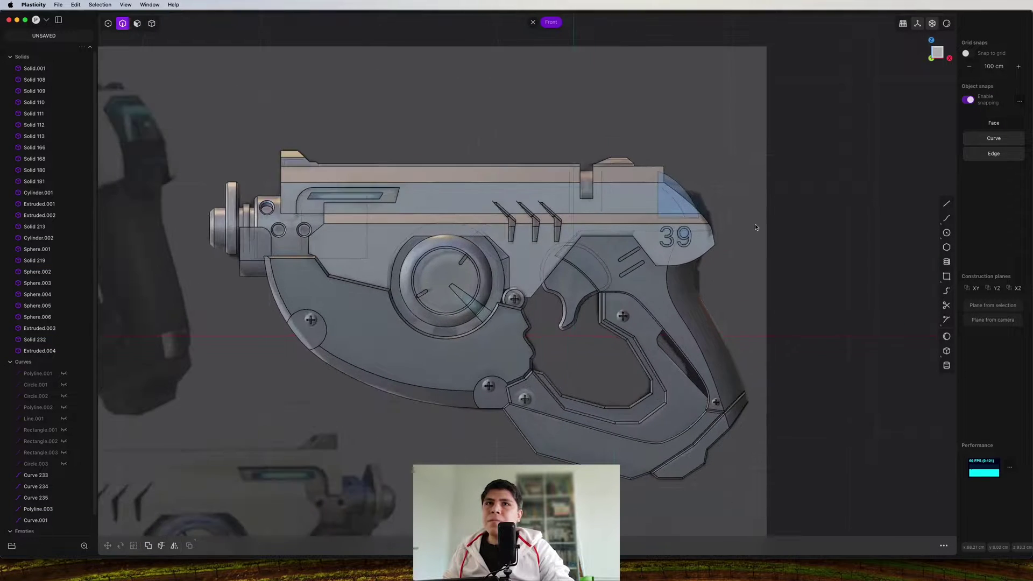
key("shift+a")
left_click(528, 172)
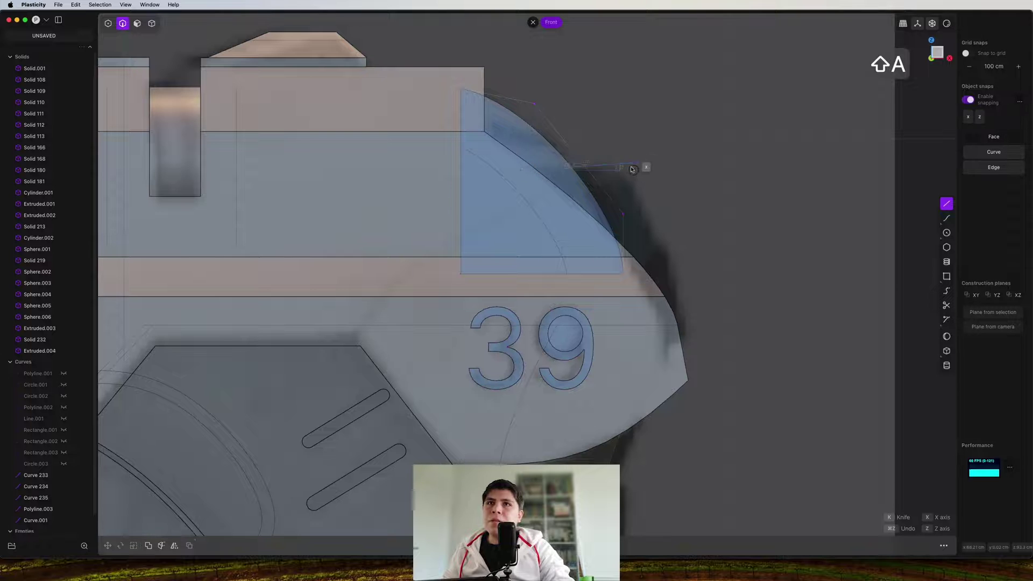
left_click(630, 171)
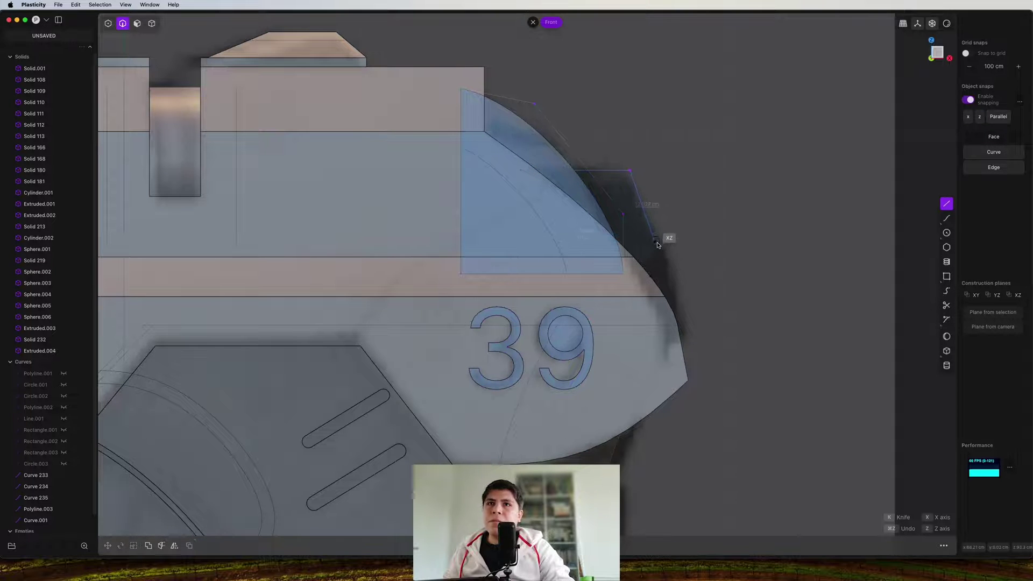
left_click(666, 280)
left_click(568, 280)
left_click(521, 170)
Extrude the four-sided profile into a narrow block on the rear of the body
key("3")
middle_click_drag(613, 193, 549, 232)
left_click(618, 213)
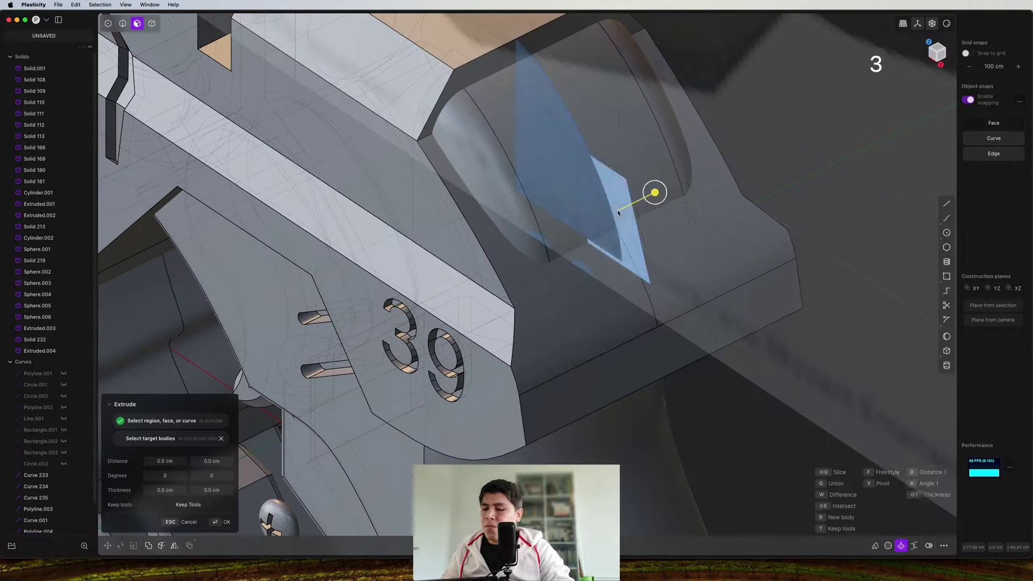
left_click_drag(655, 195, 697, 182)
right_click(697, 184)
Centre the rear block across the pistol's width and scale it slightly wider along that direction
middle_click_drag(697, 184, 544, 216)
key("g")
left_click_drag(618, 316, 589, 317)
middle_click_drag(590, 318, 619, 291)
key("s")
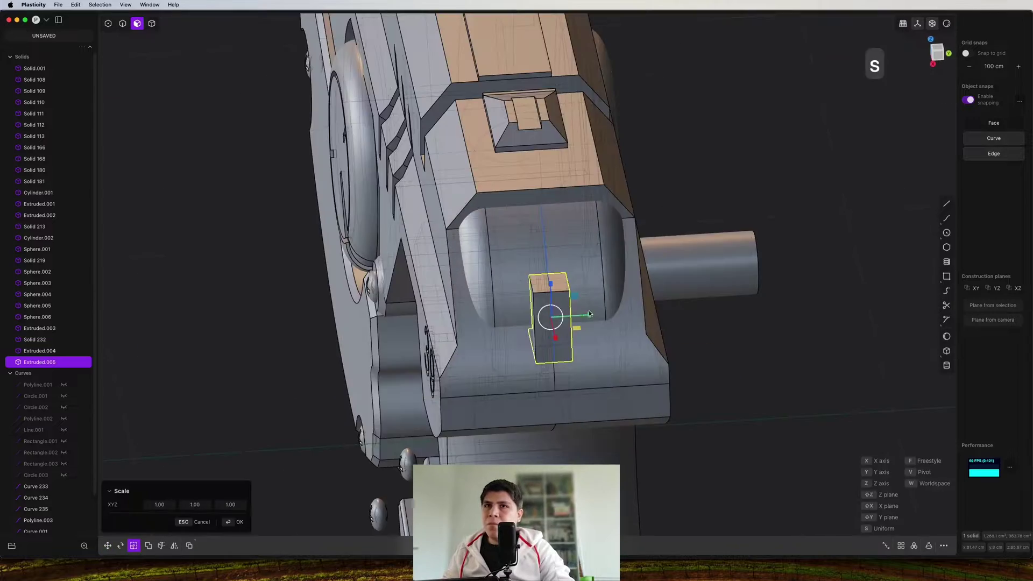
left_click_drag(588, 316, 600, 316)
middle_click_drag(600, 317, 708, 291)
Fillet the upper rear edge of the protruding block
scroll(614, 301, "up", 5)
key("2")
left_click(564, 291)
key("b")
left_click_drag(566, 291, 572, 282)
right_click(573, 281)
middle_click_drag(574, 281, 587, 319)
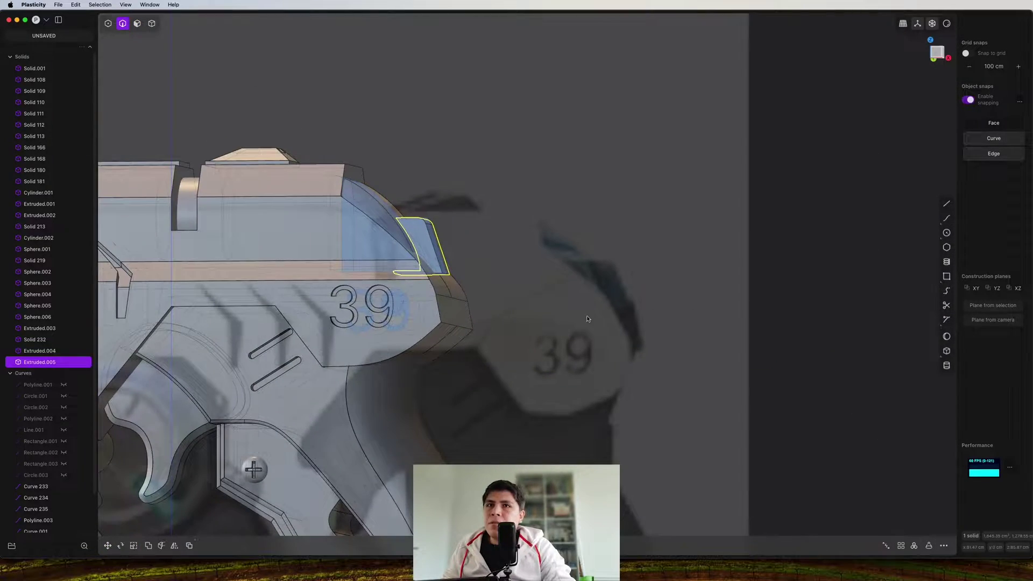
Delete all the leftover construction curves, including the hidden ones
left_click(936, 54)
scroll(48, 377, "down", 3)
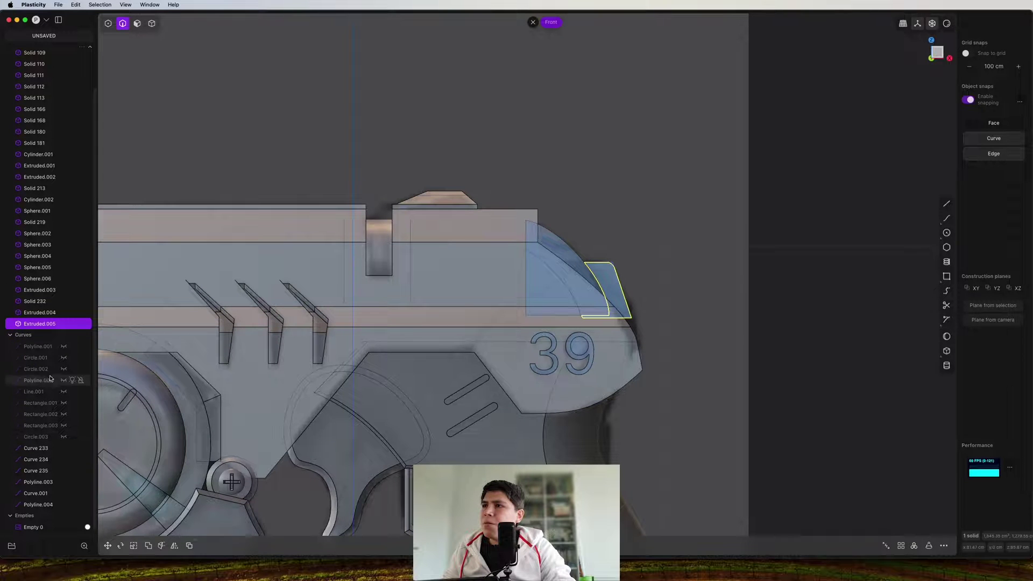
left_click(37, 346)
left_click(38, 504, "shift")
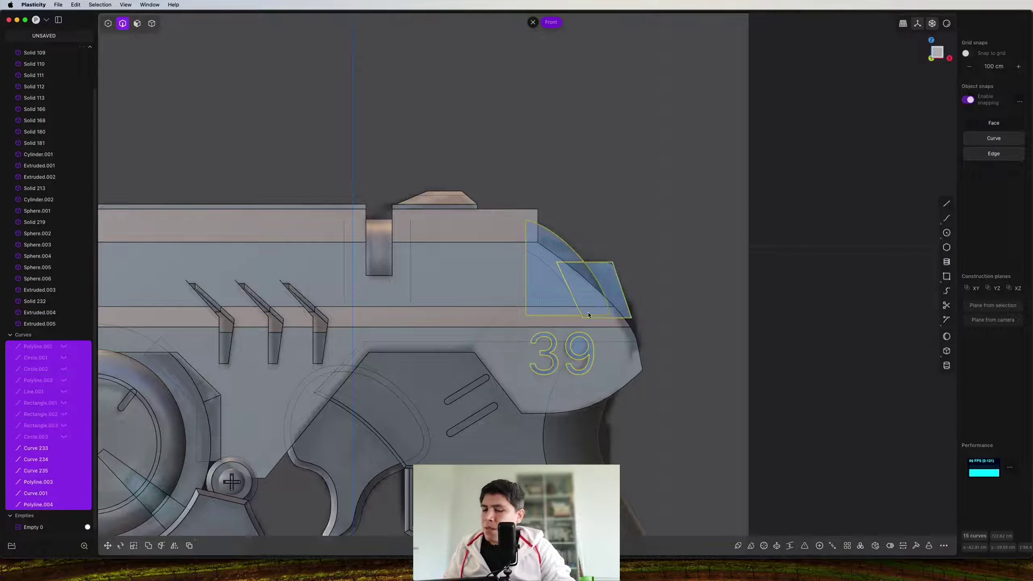
key("x")
Draw a closed four-sided polyline over the dark strip below the rear block and isolate it from the other objects
scroll(581, 310, "up", 5)
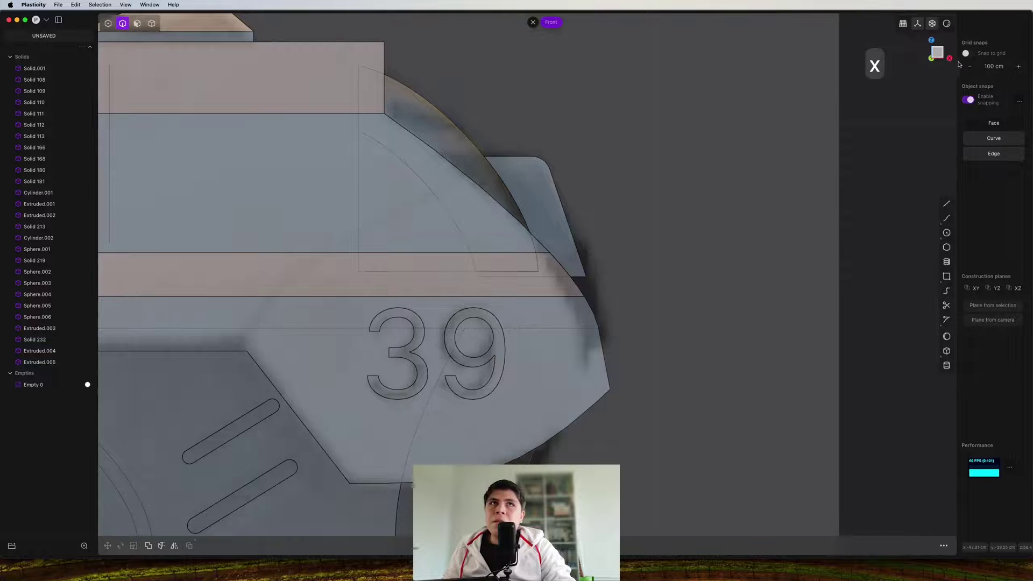
scroll(616, 230, "up", 3)
key("shift+a")
left_click(265, 286)
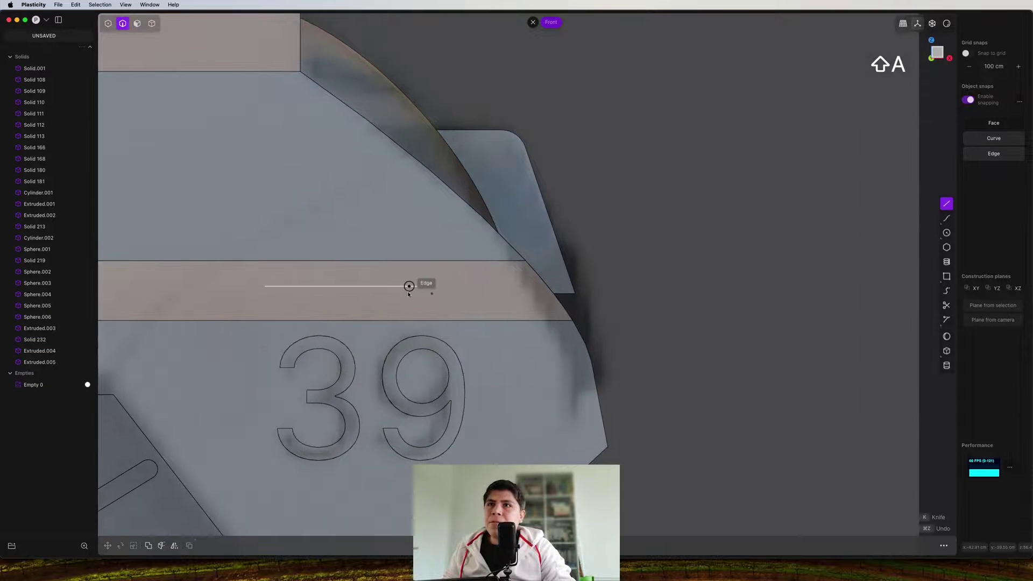
left_click(575, 239)
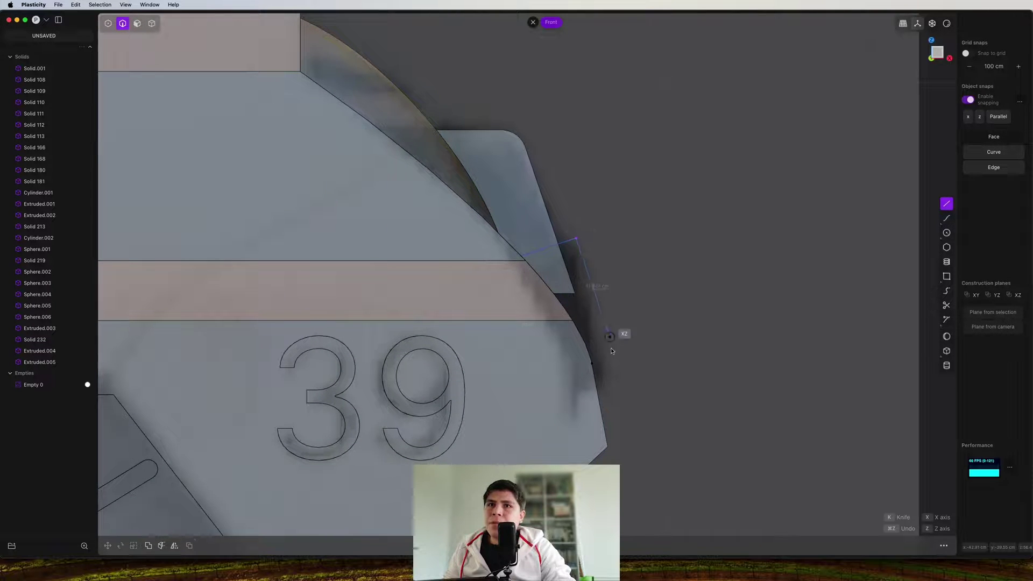
left_click(613, 387)
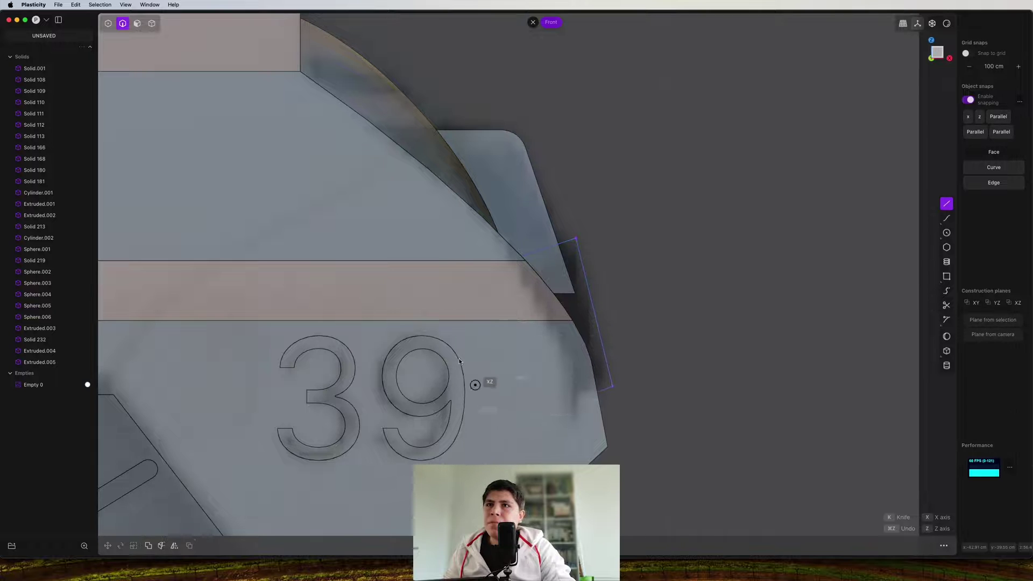
left_click(425, 285)
middle_click_drag(425, 285, 634, 189)
key("shift+h")
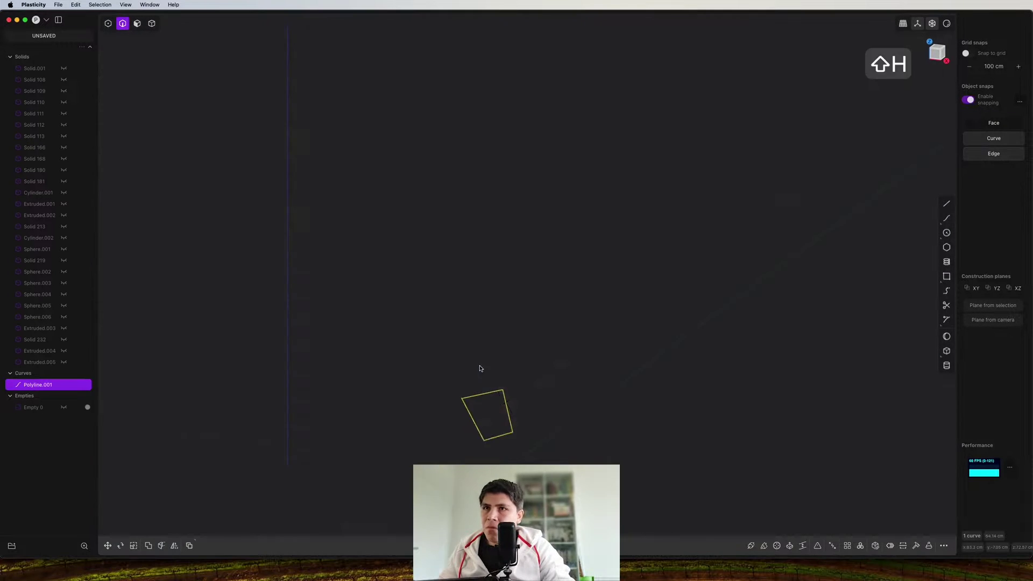
Move a corner point of the four-sided polyline and unhide all the other objects
scroll(479, 367, "up", 10)
key("1")
left_click(407, 384)
key("g")
key("g")
left_click(406, 383)
key("alt+h")
middle_click_drag(414, 384, 484, 323, "alt")
scroll(574, 266, "down", 10)
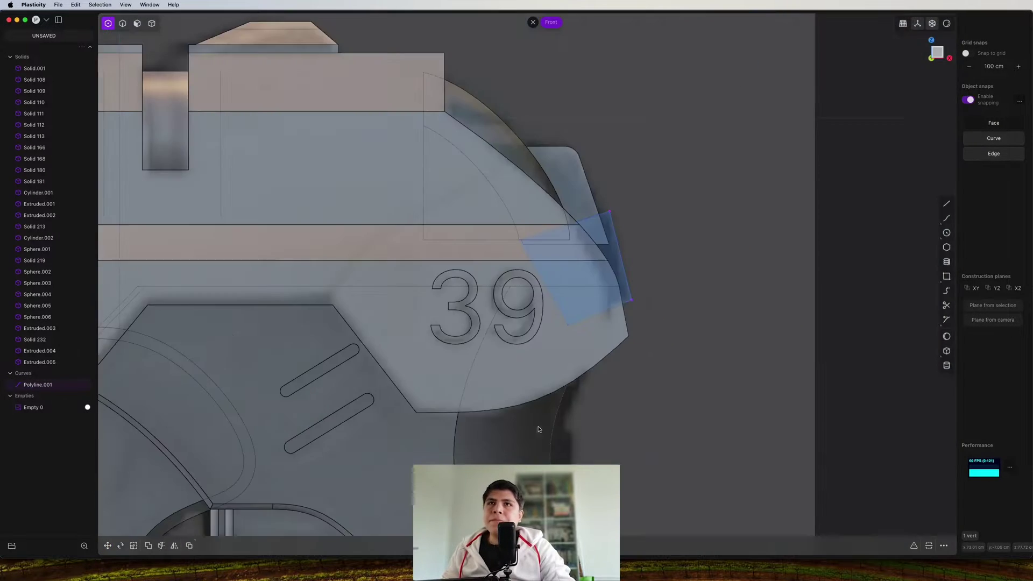
Extrude the four-sided polyline region into a solid block and move it across the pistol's width to centre it on the rear end
scroll(592, 259, "up", 3)
key("3")
left_click(618, 245)
middle_click_drag(618, 245, 504, 352)
left_click_drag(586, 290, 782, 316)
right_click(782, 316)
key("g")
left_click_drag(695, 302, 618, 292)
right_click(619, 292)
Fillet the two outer edges of the new rear block at about 12.45 cm and delete the leftover polyline
scroll(581, 244, "down", 5)
middle_click_drag(581, 244, 713, 387)
key("2")
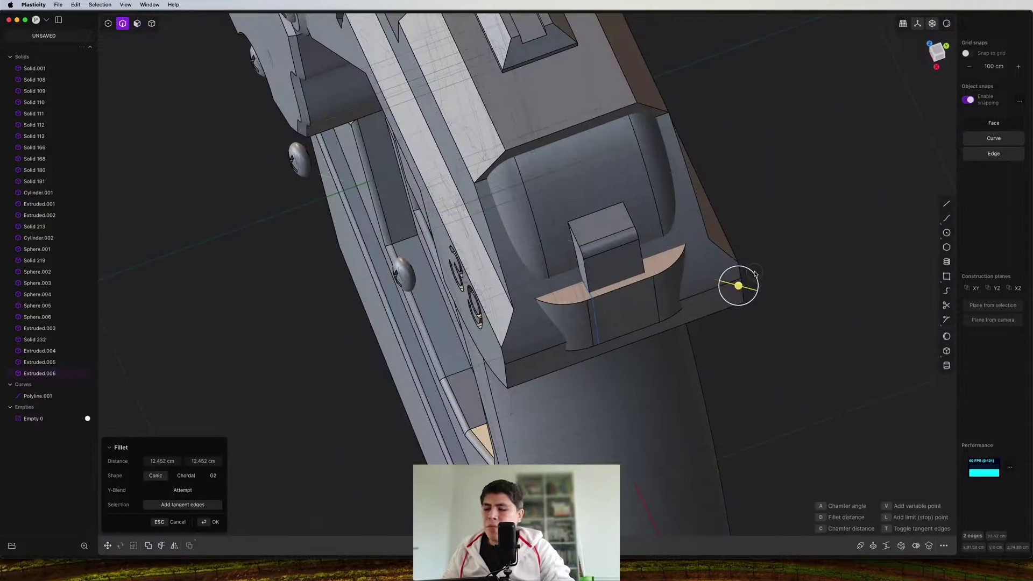
key("3")
left_click(715, 293)
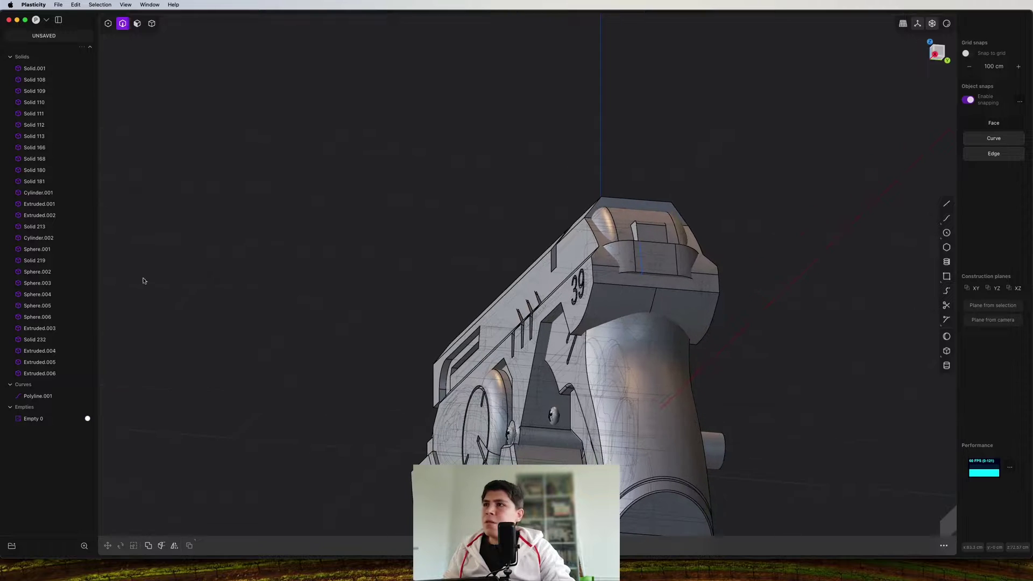
left_click(53, 396)
key("x")
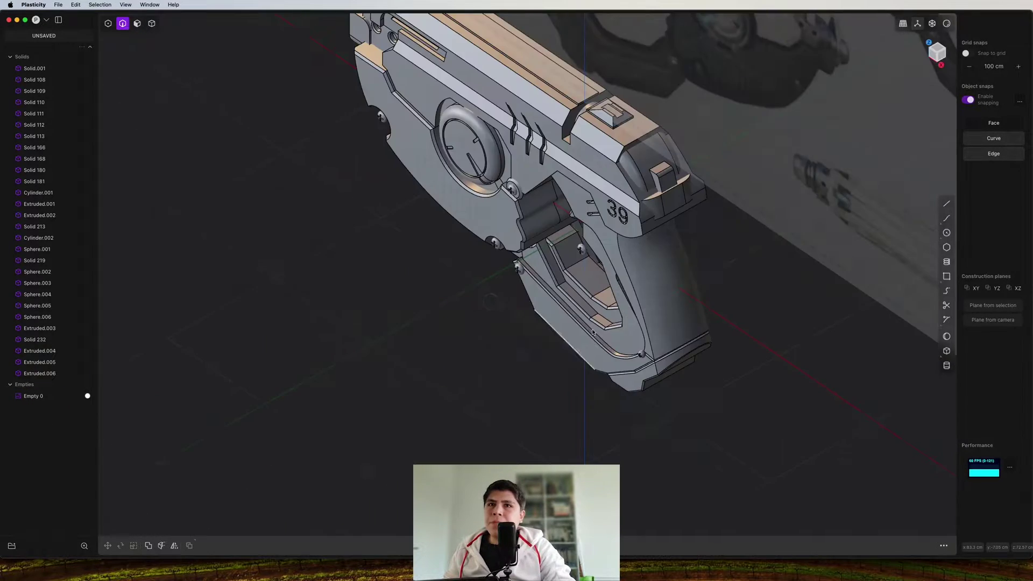
Reposition the screw head beside the trigger opening and the one at the front of the lower guard
key("4")
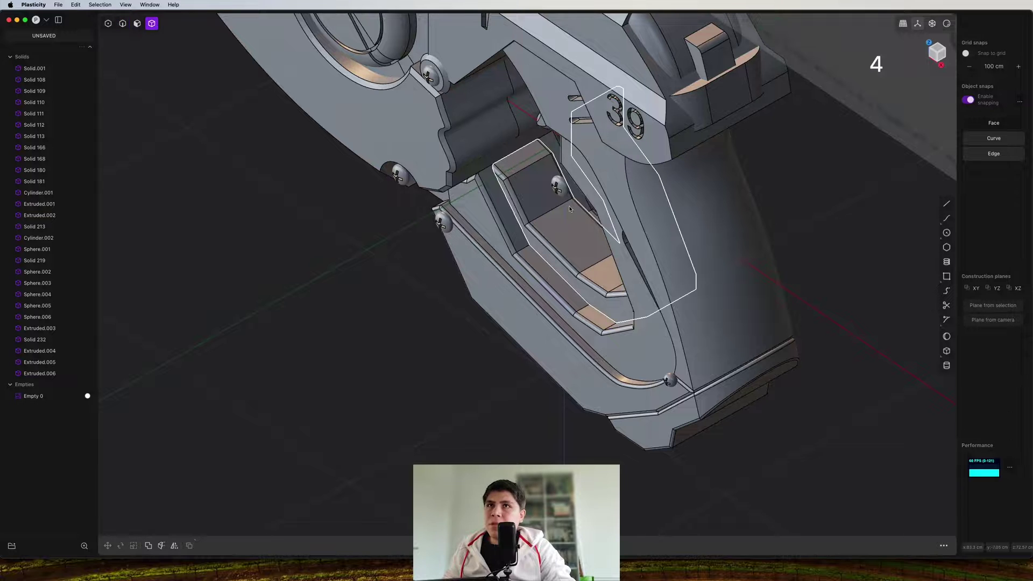
left_click(558, 189)
scroll(562, 194, "up", 5)
key("g")
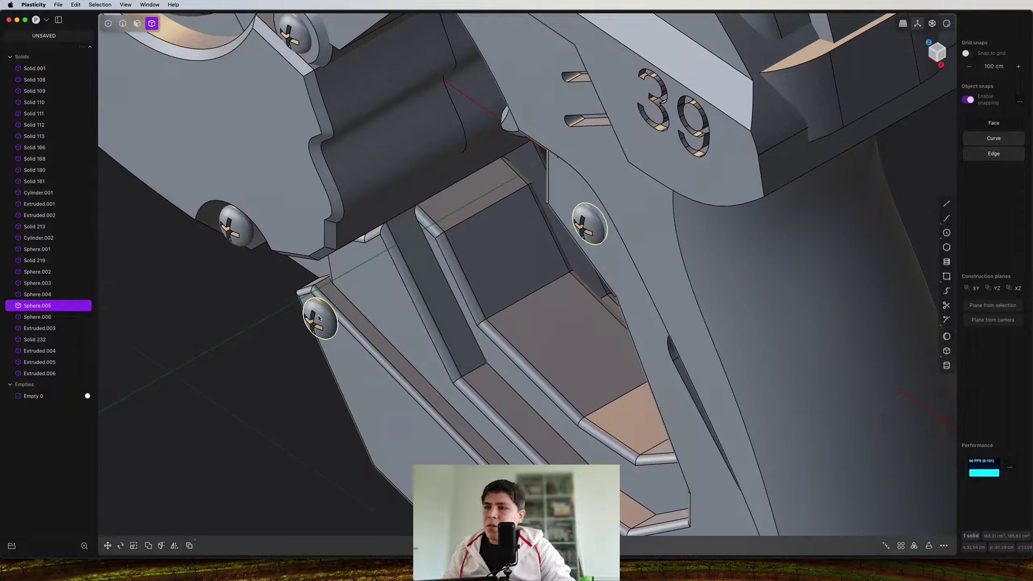
key("g")
left_click(336, 309)
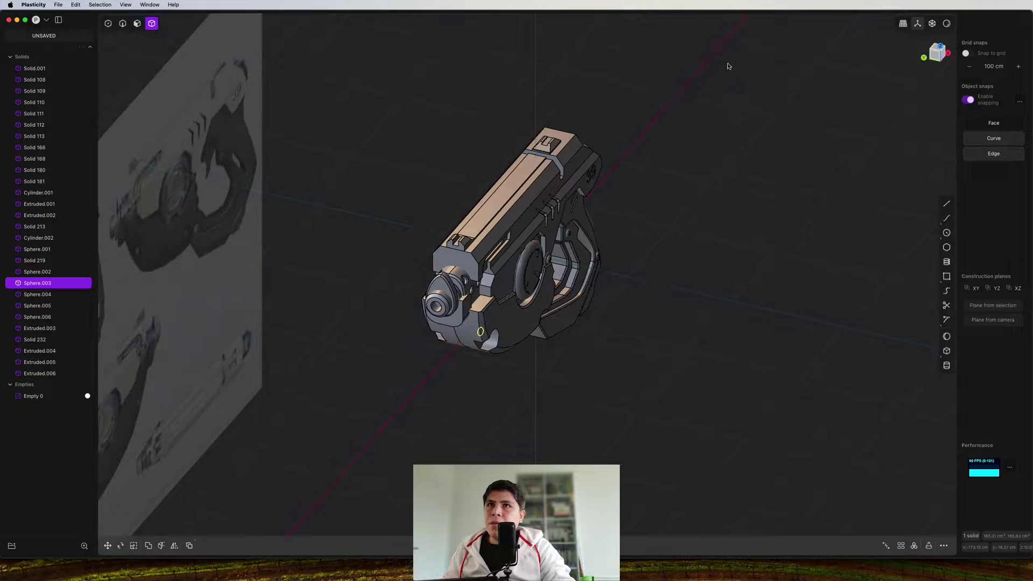
Mirror all the pistol's solids in the negative Y direction to complete the opposite side
key("super+a")
key("alt+x")
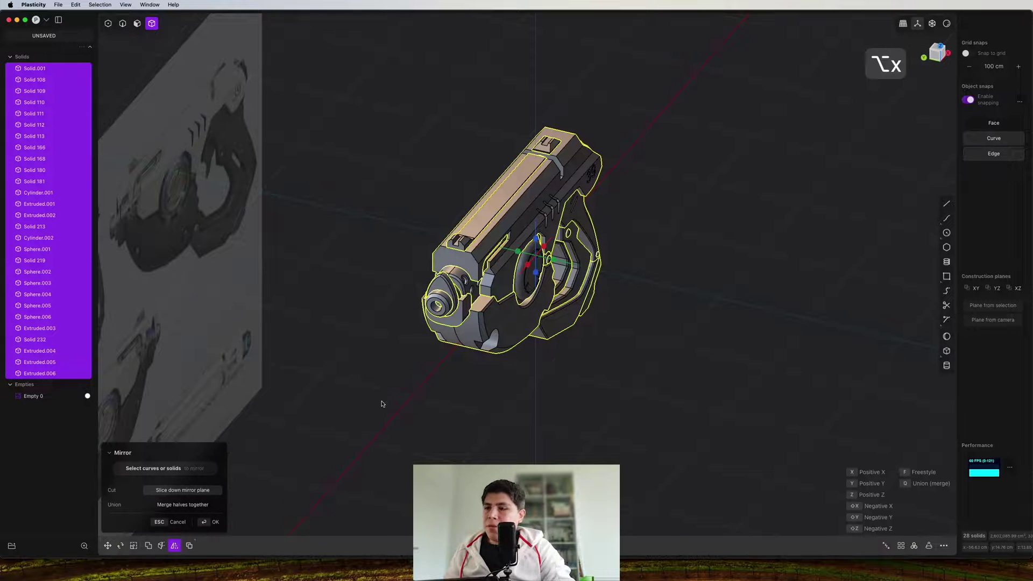
key("shift+y")
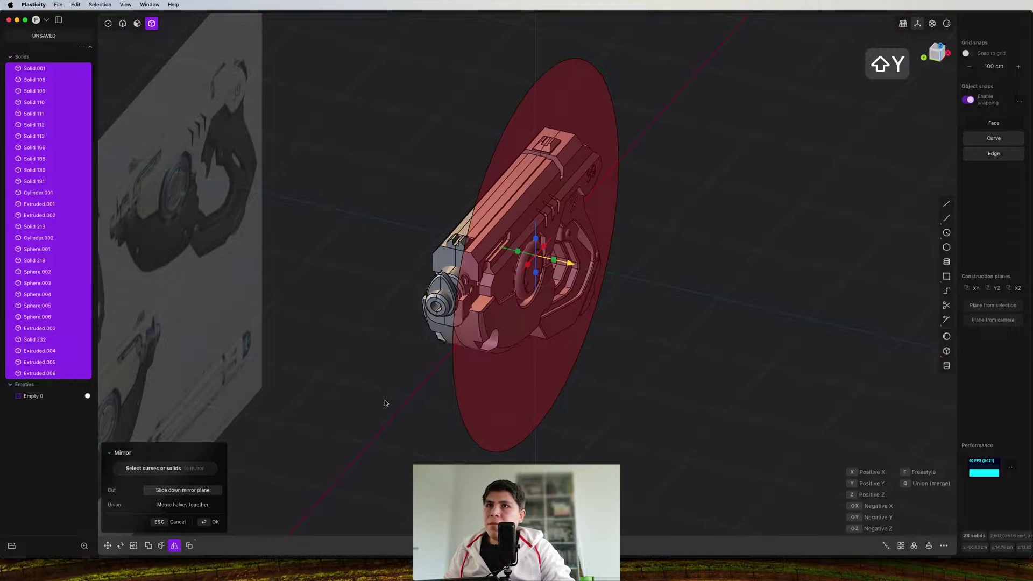
scroll(482, 312, "up", 5)
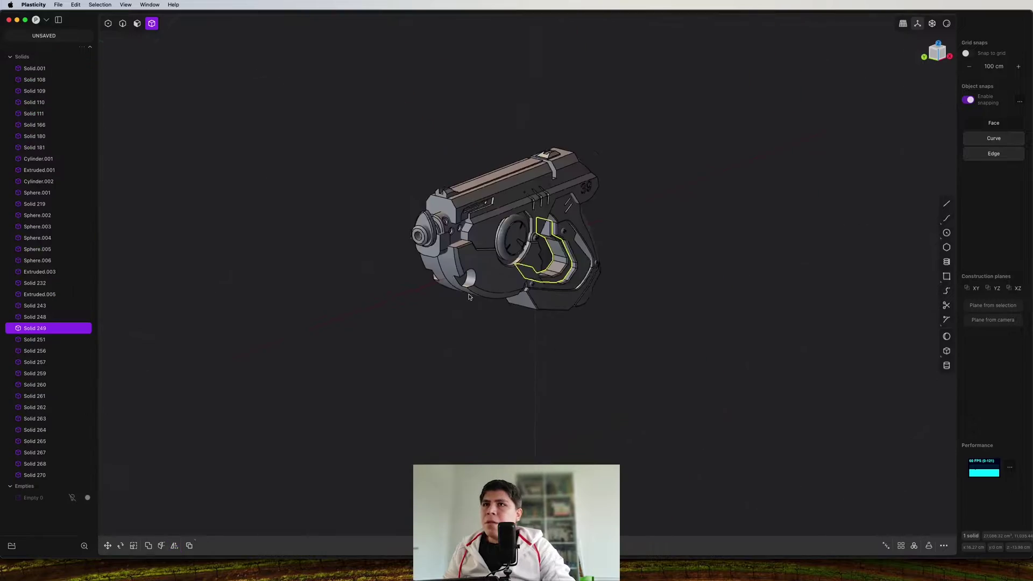
Examine the mirrored pistol from both sides, checking the engraving, trigger area, screws and muzzle
scroll(702, 321, "up", 3)
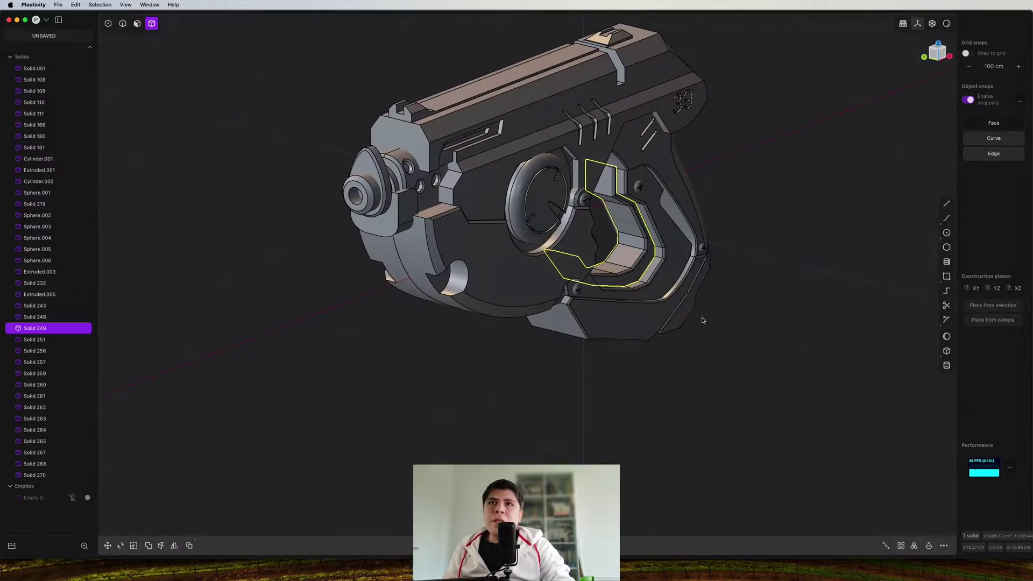
left_click(703, 320)
middle_click_drag(722, 351, 775, 255)
scroll(538, 271, "up", 5)
scroll(478, 254, "down", 4)
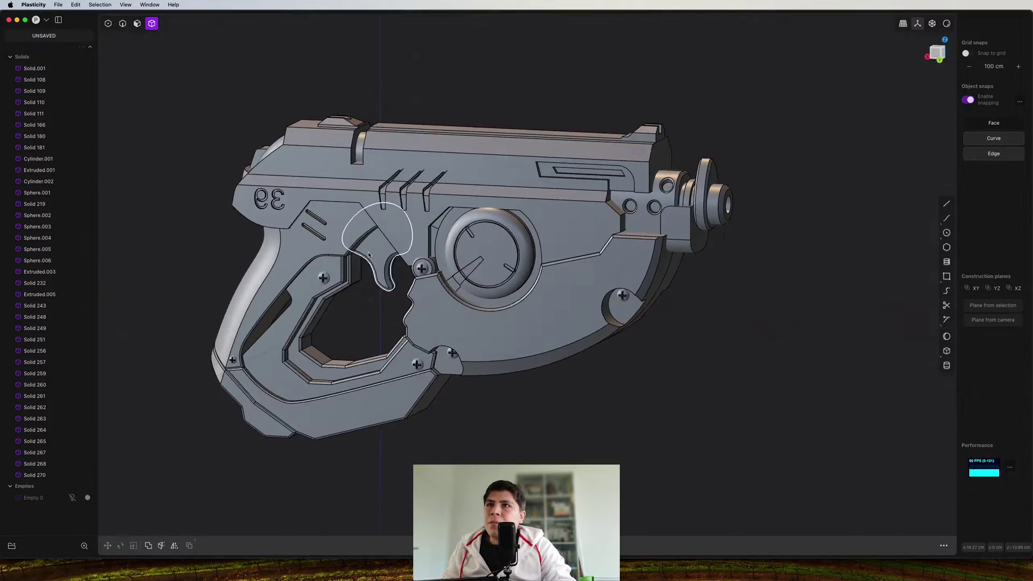
middle_click_drag(368, 254, 617, 199)
middle_click_drag(376, 279, 453, 276)
scroll(506, 269, "down", 3)
scroll(484, 285, "up", 5)
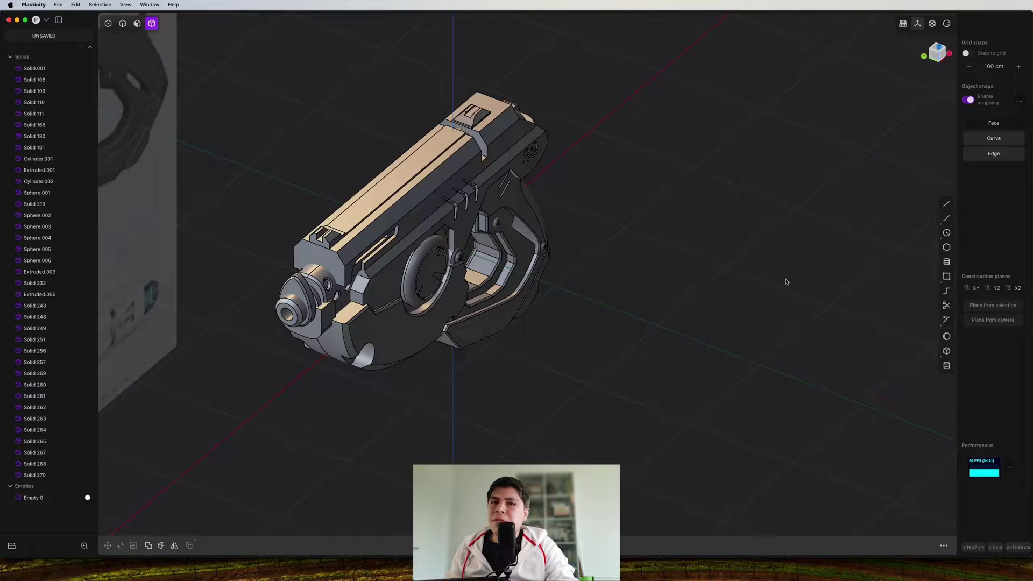
middle_click_drag(786, 281, 775, 304)
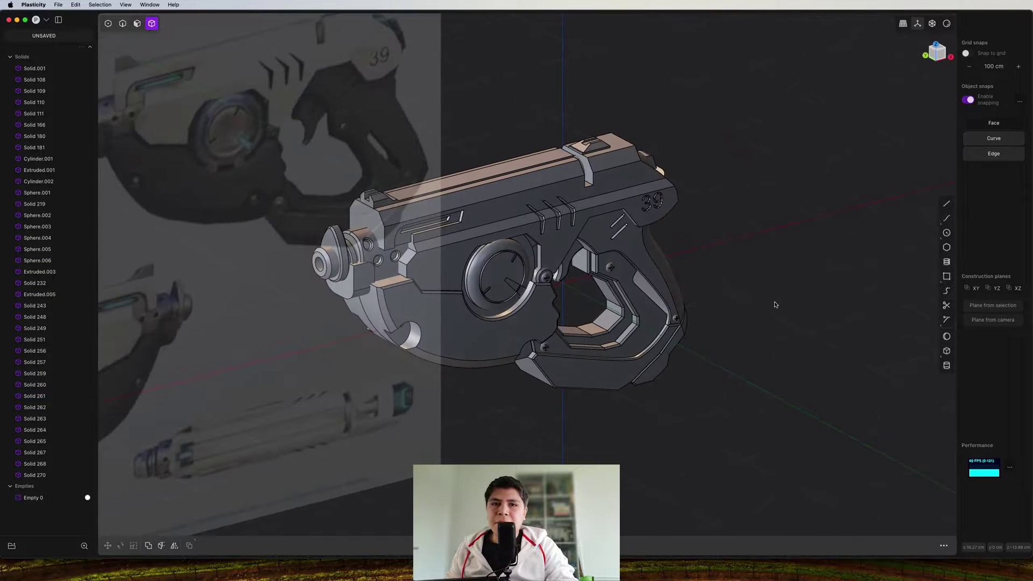
scroll(775, 295, "up", 2)
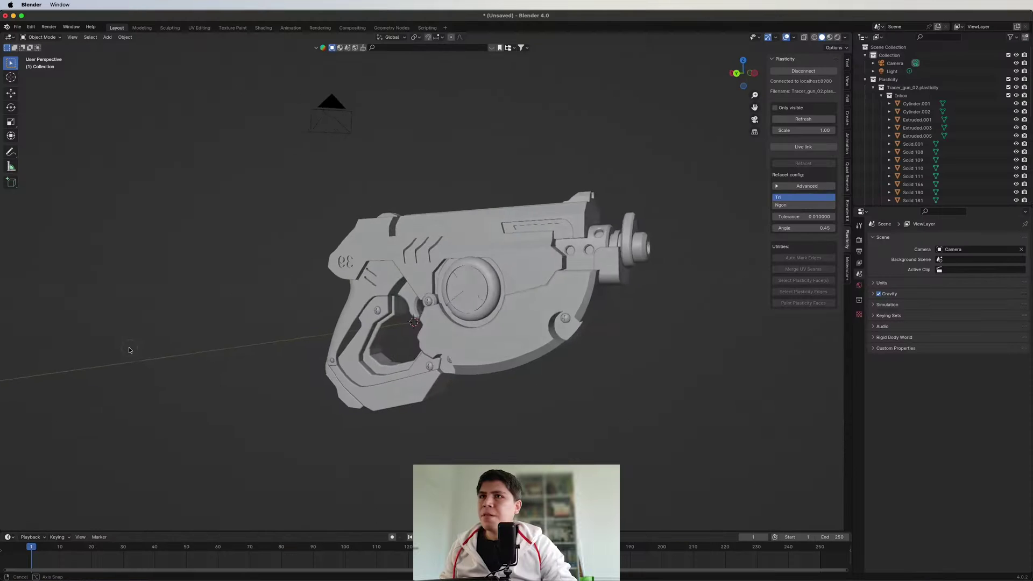
Switch to Blender and inspect the transferred pistol mesh from several angles, including close-ups of its side details
middle_click_drag(345, 377, 420, 365)
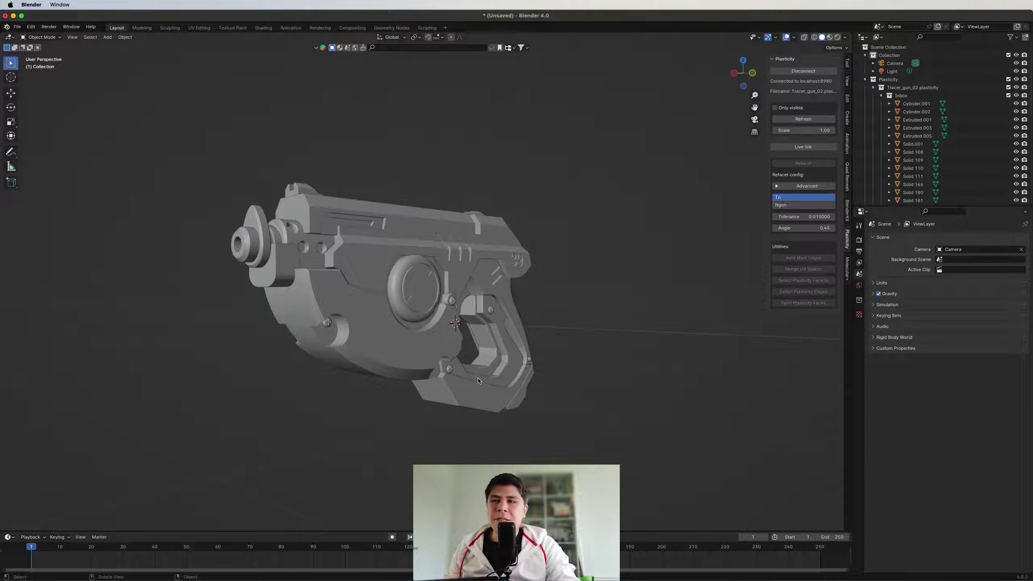
mouse_move(478, 378)
middle_mouse_down()
mouse_move(469, 386)
mouse_move(476, 392)
middle_mouse_up()
middle_click_drag(452, 430, 458, 376, "ctrl")
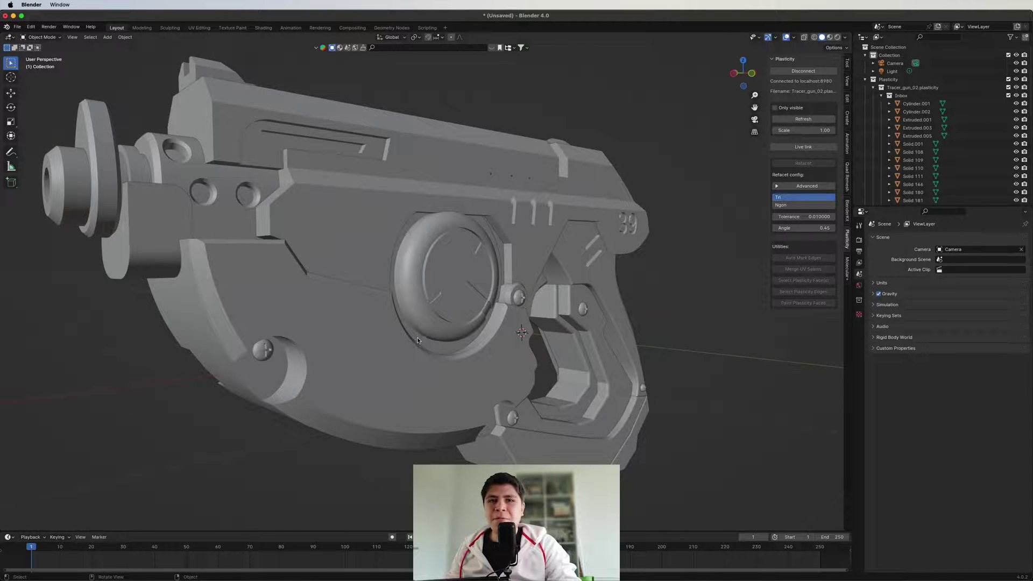
middle_click_drag(406, 342, 419, 347, "shift")
middle_click_drag(419, 347, 389, 372, "ctrl")
middle_click_drag(392, 323, 421, 321, "ctrl")
middle_click_drag(467, 357, 514, 379)
middle_click_drag(479, 385, 518, 340)
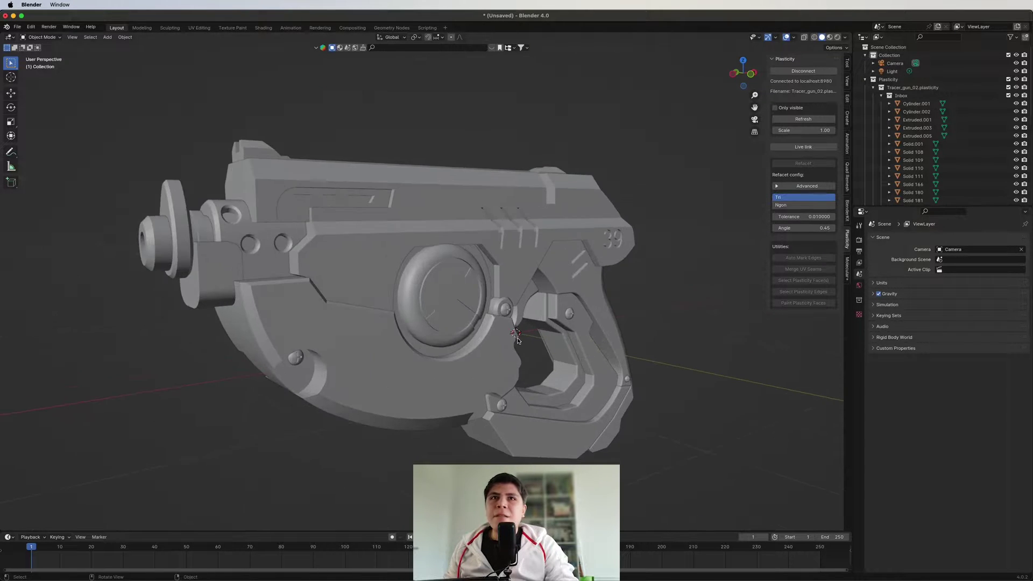